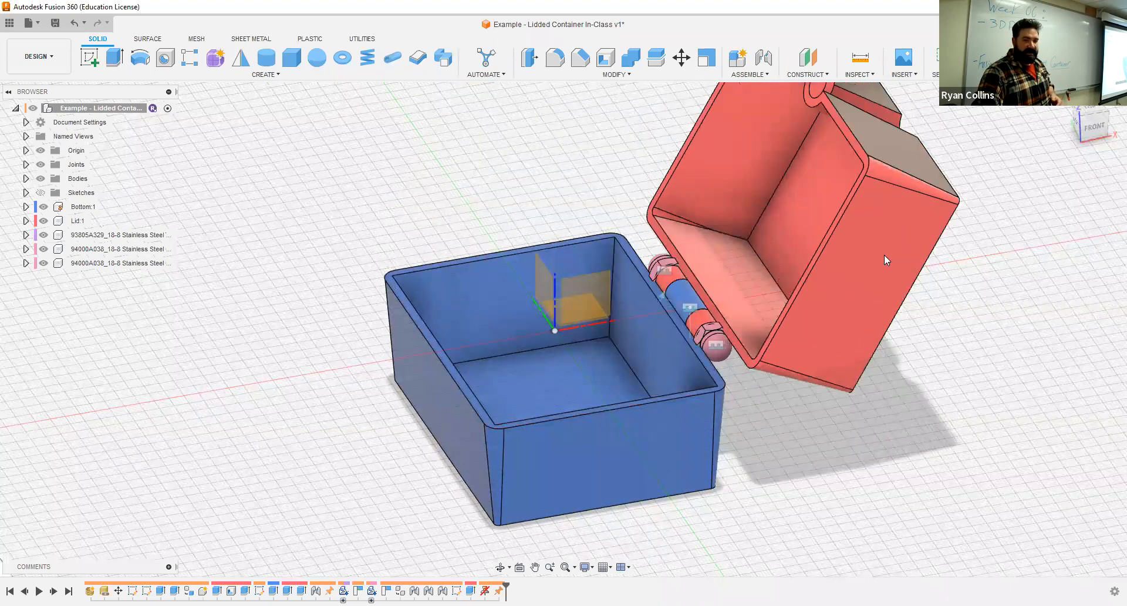
- Hide the Bottom and Lid components and examine the threaded rod with its cap nuts up close
left_click_drag(884, 255, 725, 408)
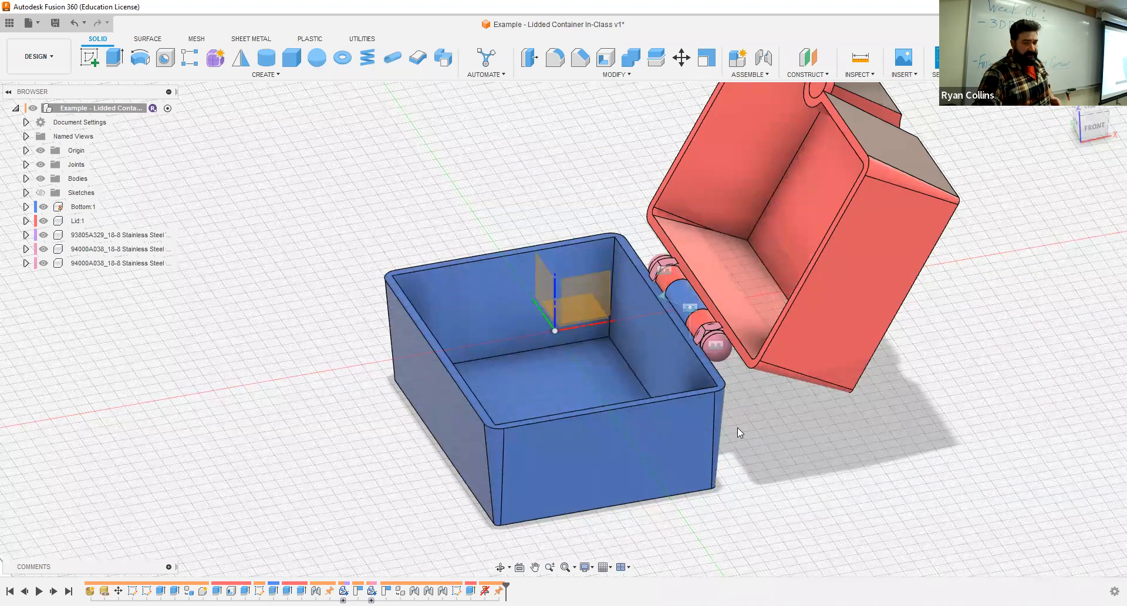
left_click(44, 206)
left_click(44, 220)
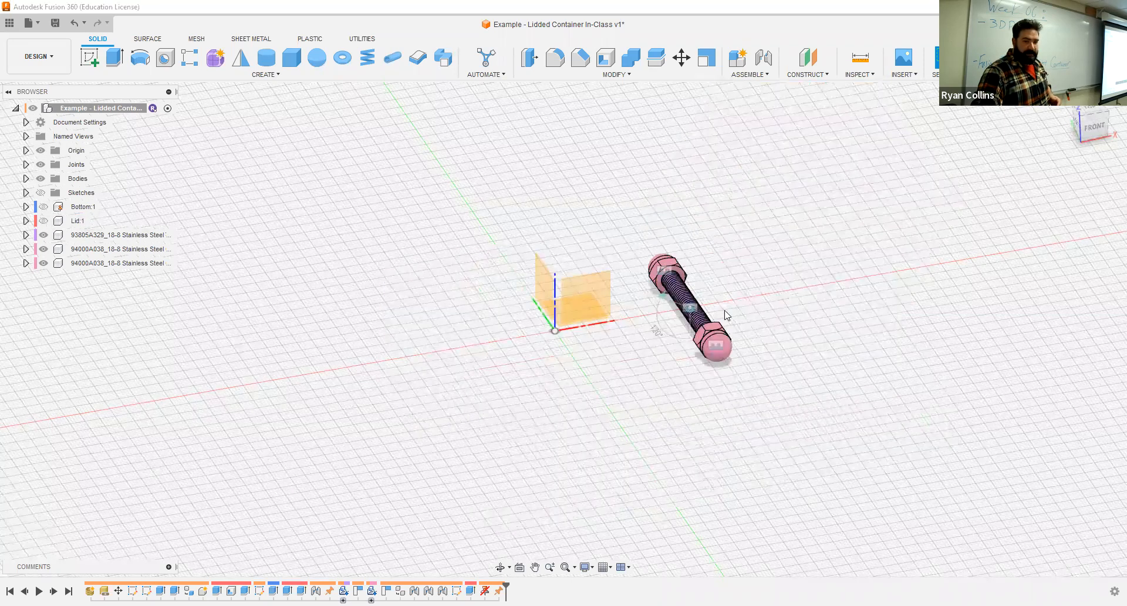
scroll(727, 324, "up", 2)
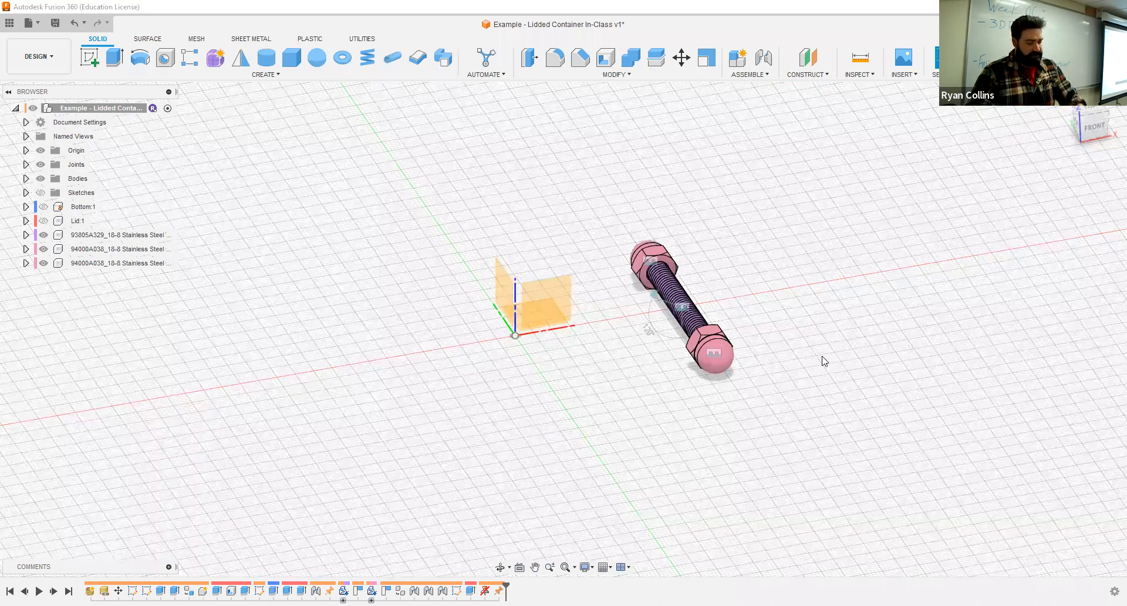
scroll(838, 378, "up", 4)
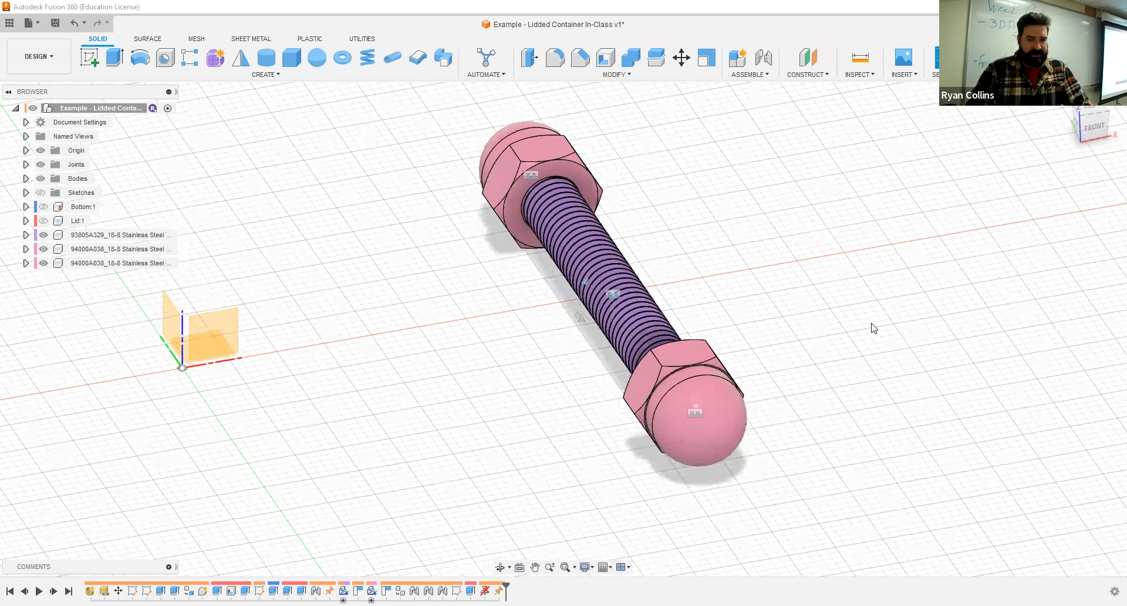
middle_click_drag(778, 304, 780, 309, "shift")
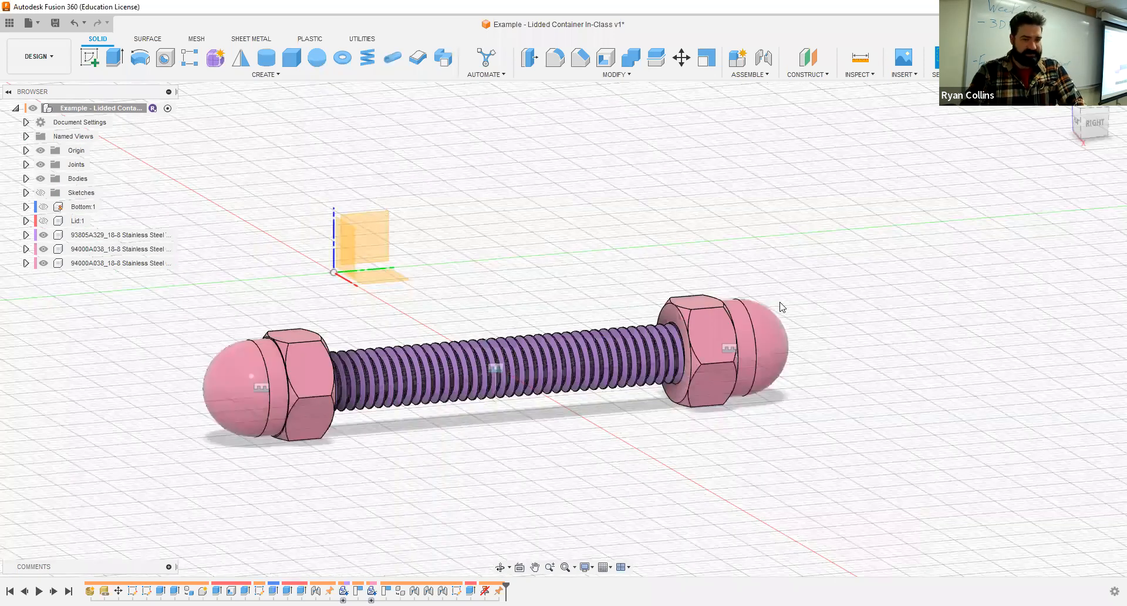
- Turn off component color cycling and show the Lid and Bottom components again
key("shift+n")
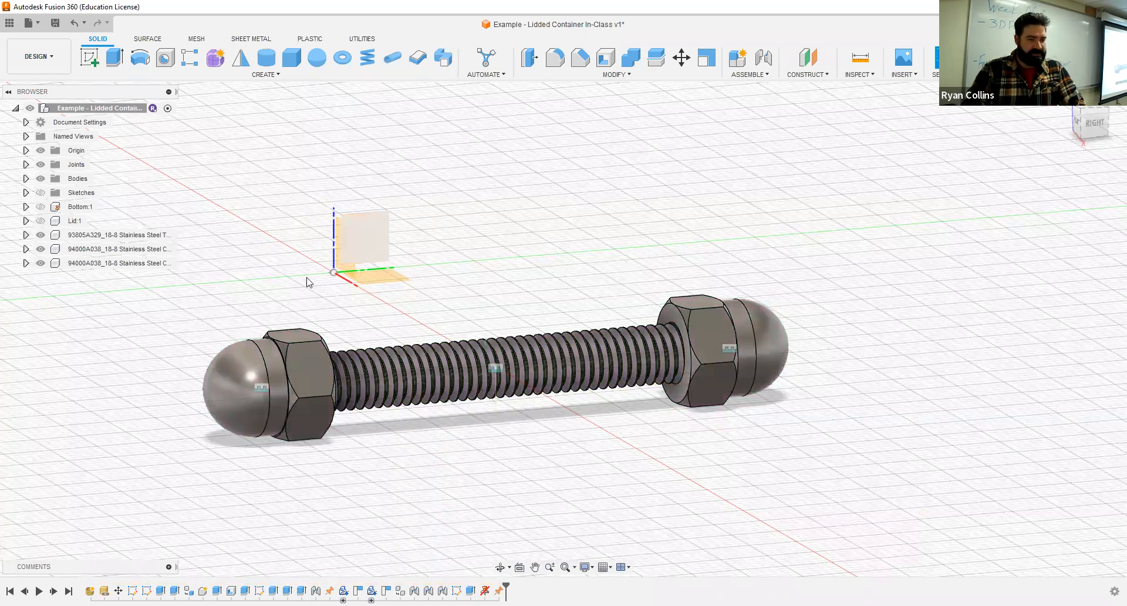
left_click(39, 224)
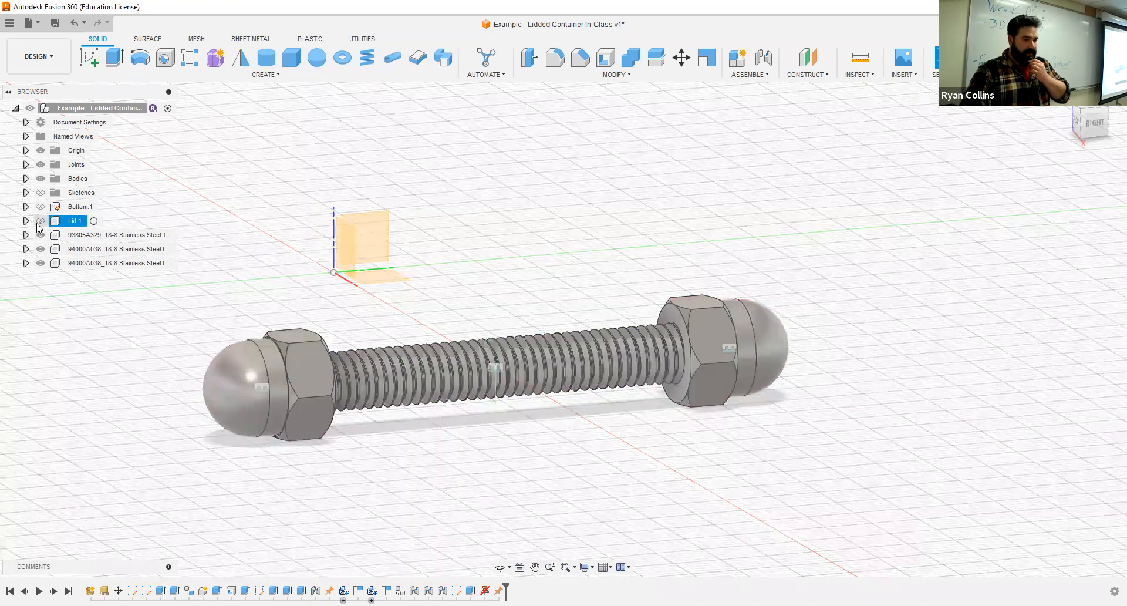
left_click(38, 205)
scroll(330, 358, "down", 4)
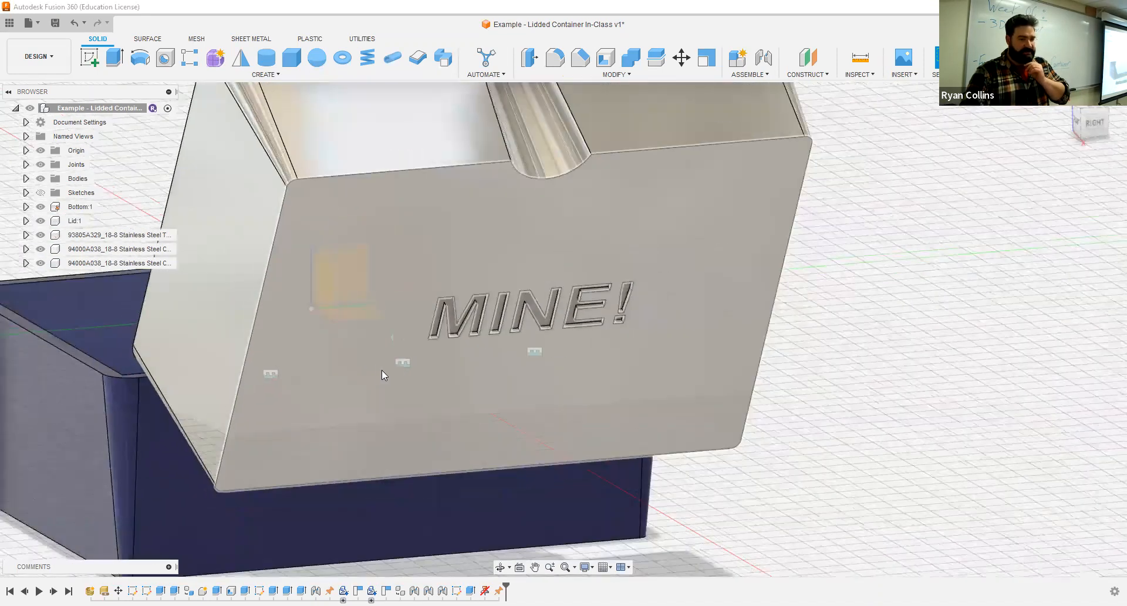
scroll(384, 369, "down", 3)
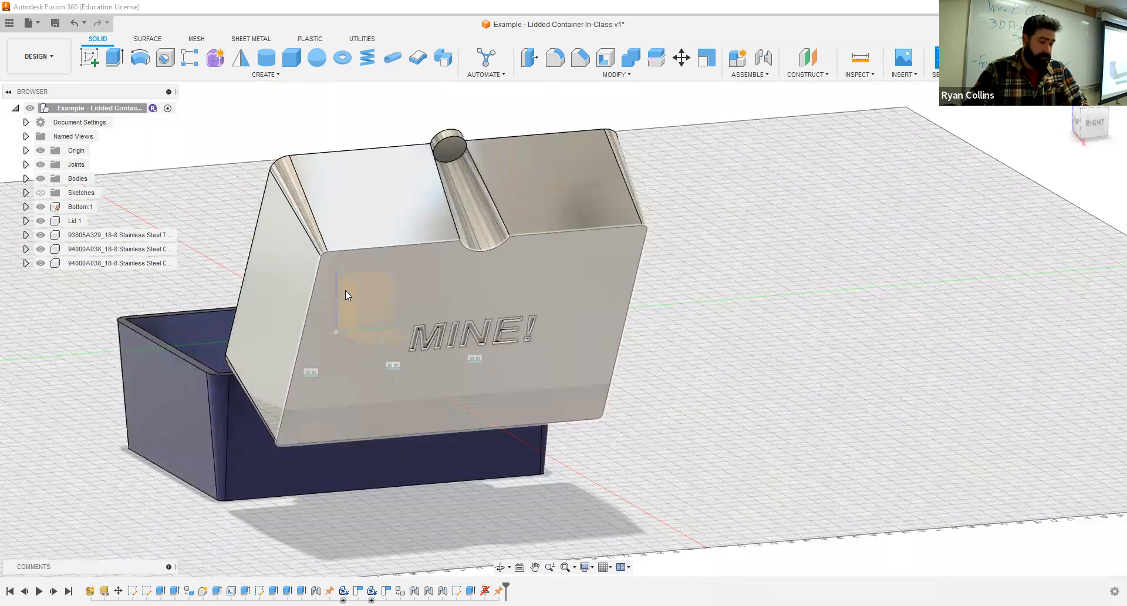
- Swing the lid shut and hide the threaded rod and both cap nuts to expose the hinge knuckles
mouse_move(419, 281)
middle_mouse_down("shift")
mouse_move(395, 289)
mouse_move(419, 262)
mouse_move(373, 296)
mouse_move(409, 282)
mouse_move(448, 241)
mouse_move(404, 294)
middle_mouse_up("shift")
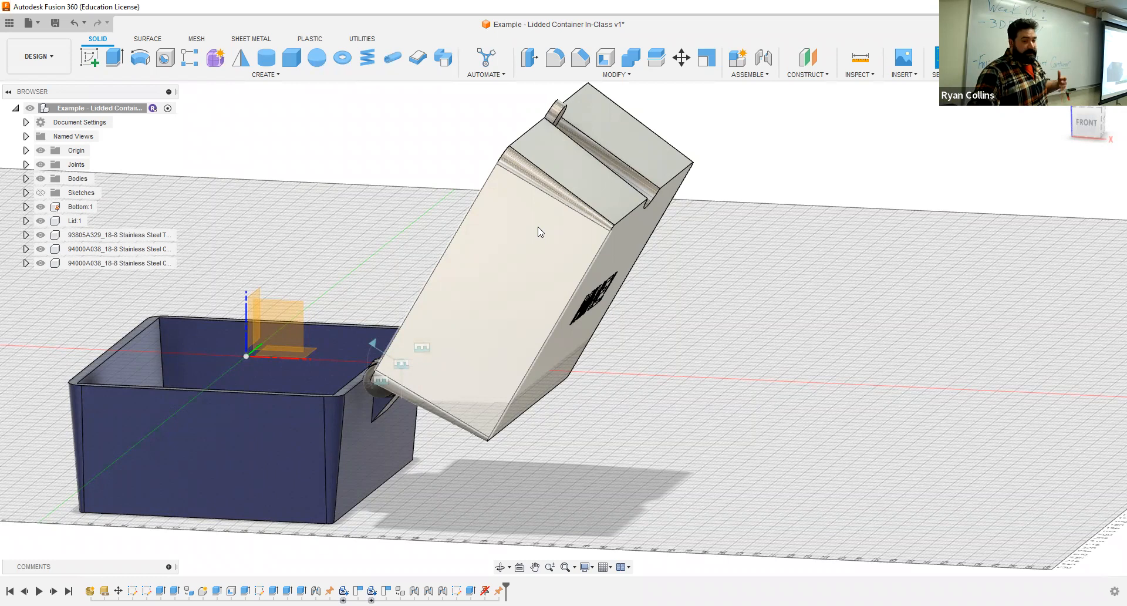
left_click_drag(526, 213, 119, 392)
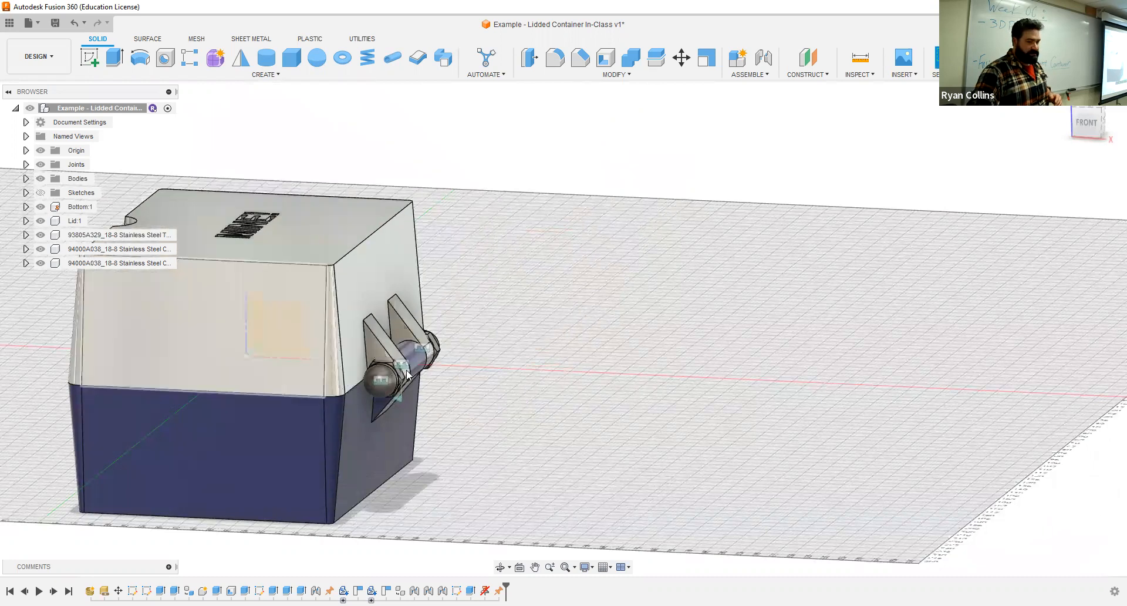
scroll(390, 381, "up", 2)
scroll(390, 382, "up", 2)
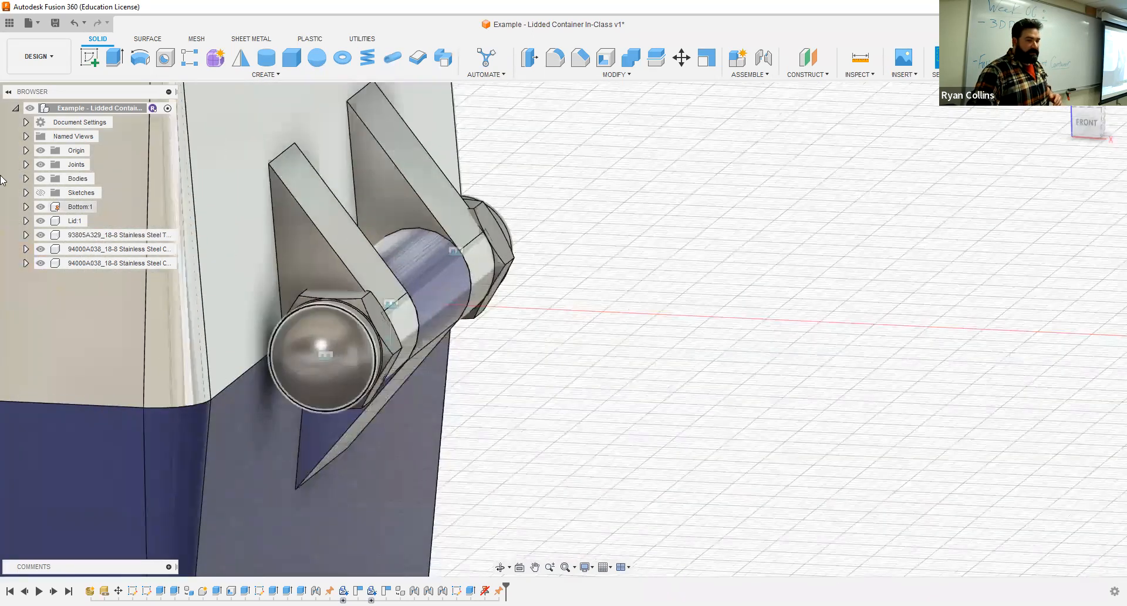
left_click(64, 235)
left_click(40, 235)
left_click(40, 249)
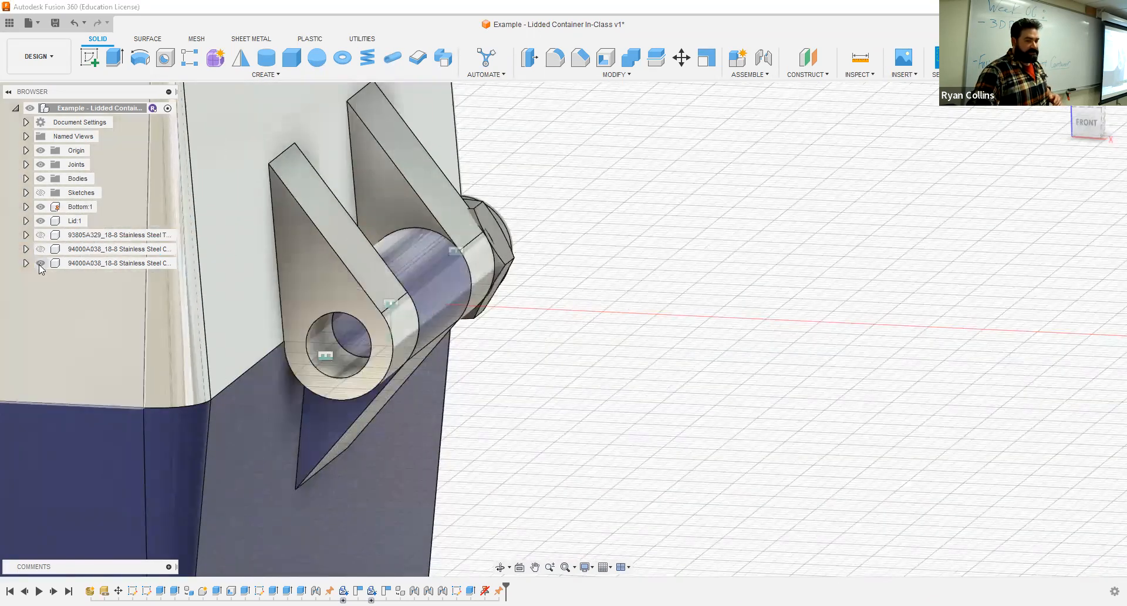
left_click(41, 262)
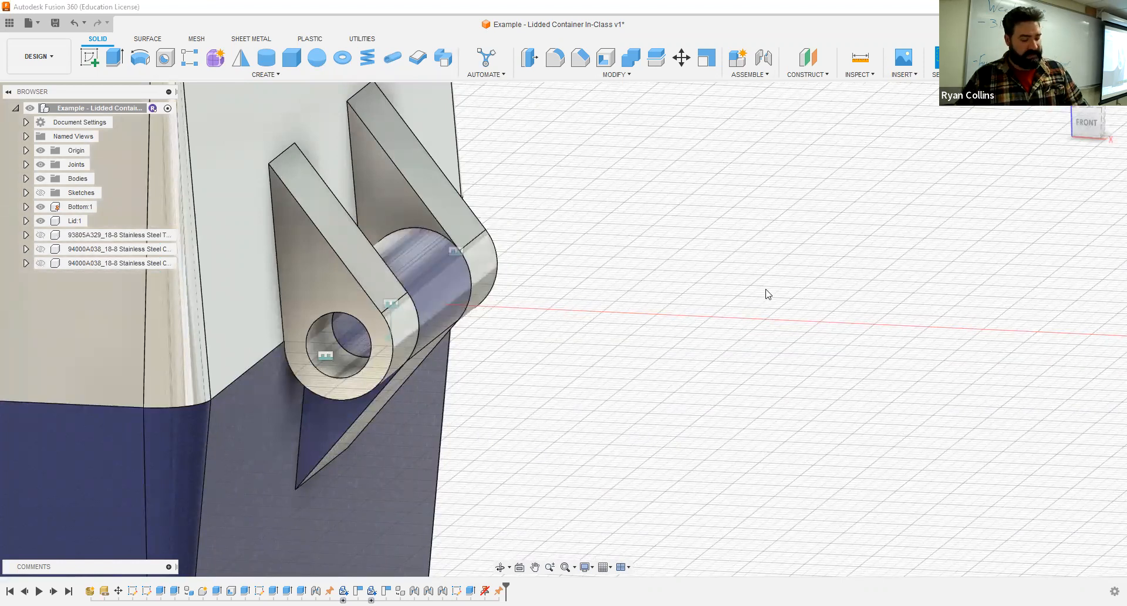
- Turn component color cycling on and show the threaded rod and both cap nuts in the hinge
key("shift+n")
middle_click_drag(668, 251, 784, 258, "shift")
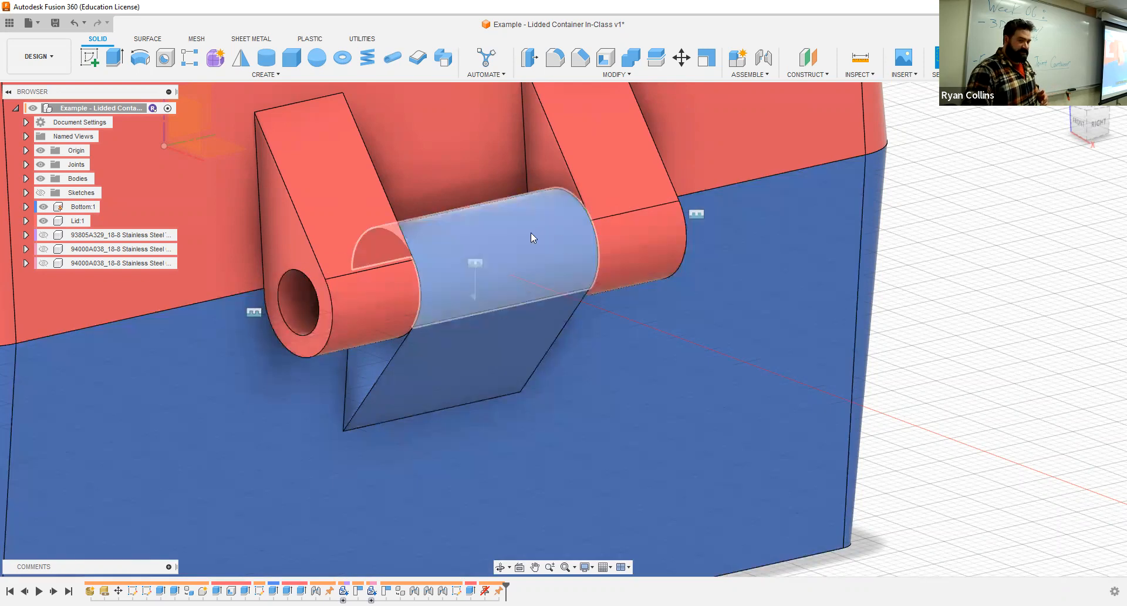
left_click(42, 234)
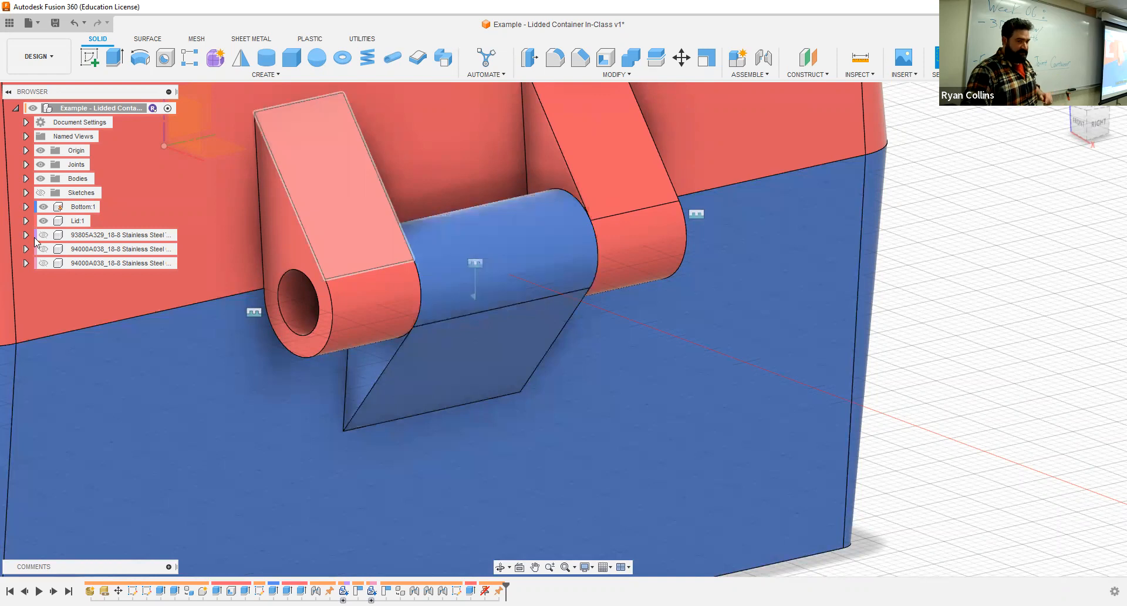
left_click(43, 234)
left_click(43, 248)
left_click(43, 263)
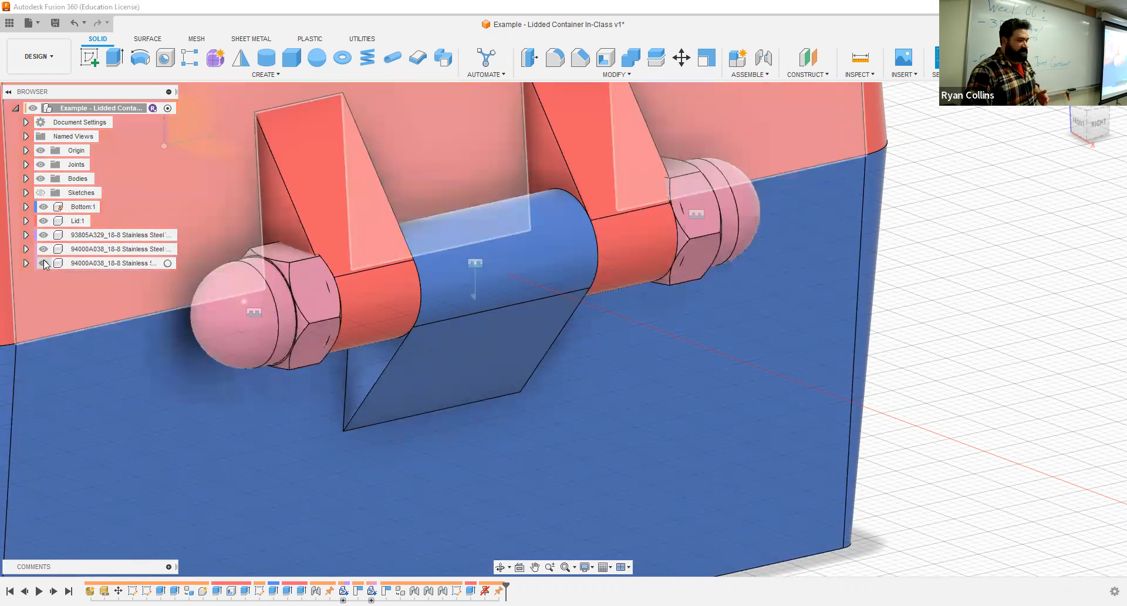
- Hide the rod and cap nuts and show them again to compare the hinge with and without hardware
left_click(42, 263)
left_click(42, 249)
left_click(42, 234)
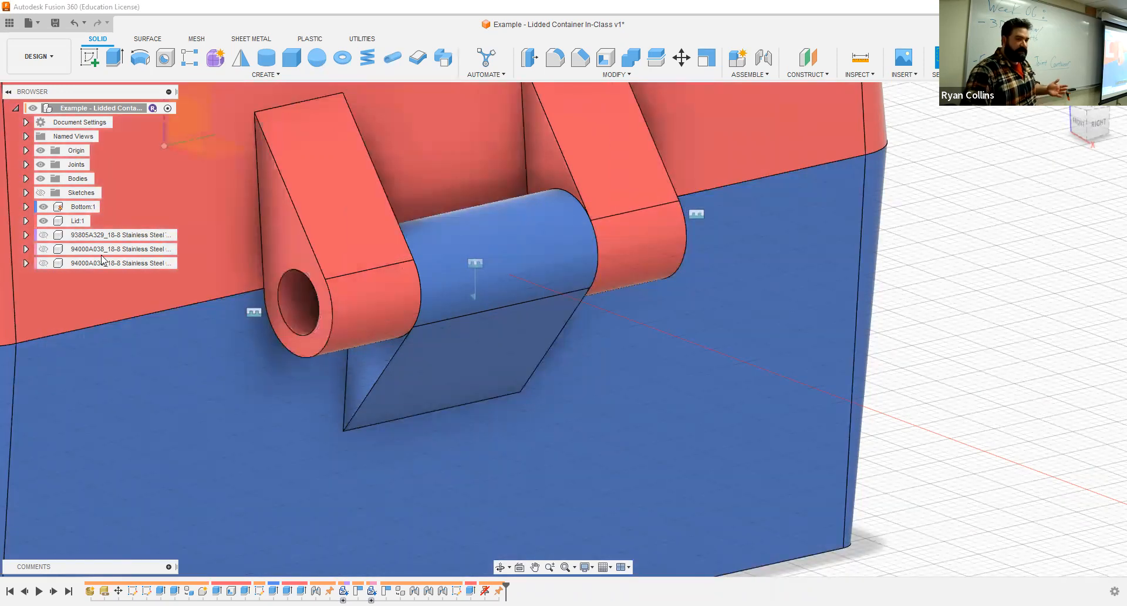
left_click(43, 235)
left_click(44, 249)
left_click(44, 263)
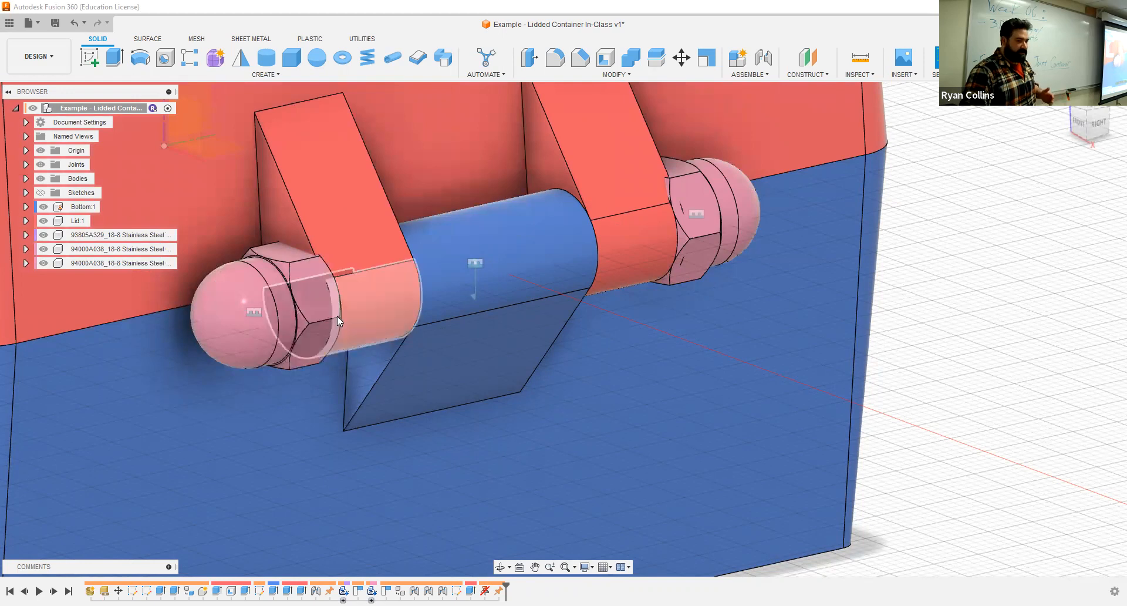
- Rotate the lid about the hinge to examine how the container opens
left_click_drag(173, 177, 196, 167)
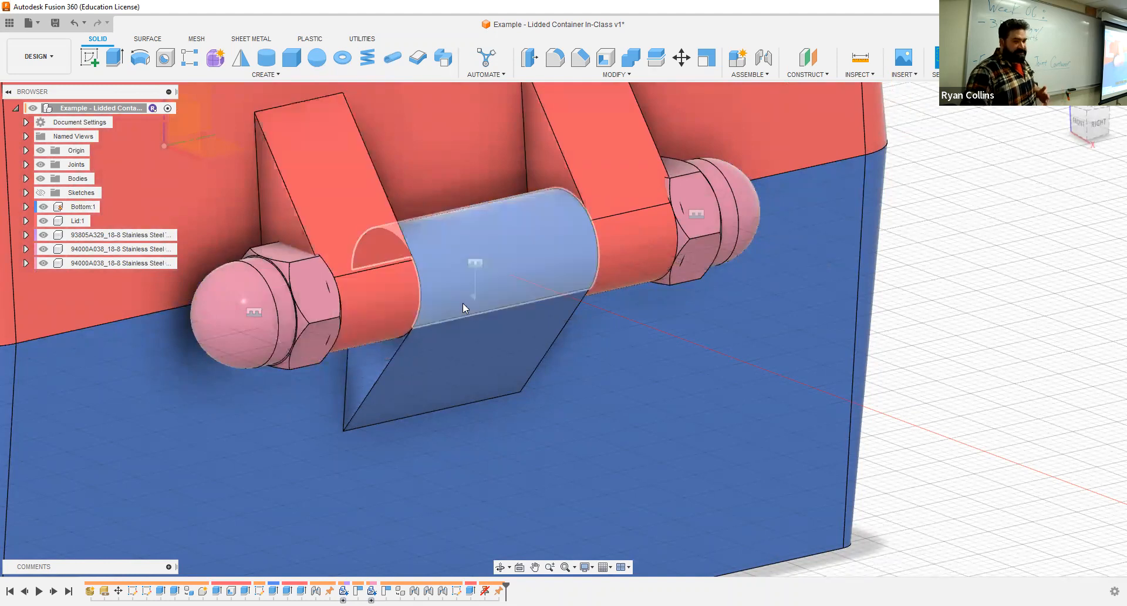
scroll(493, 380, "down", 4)
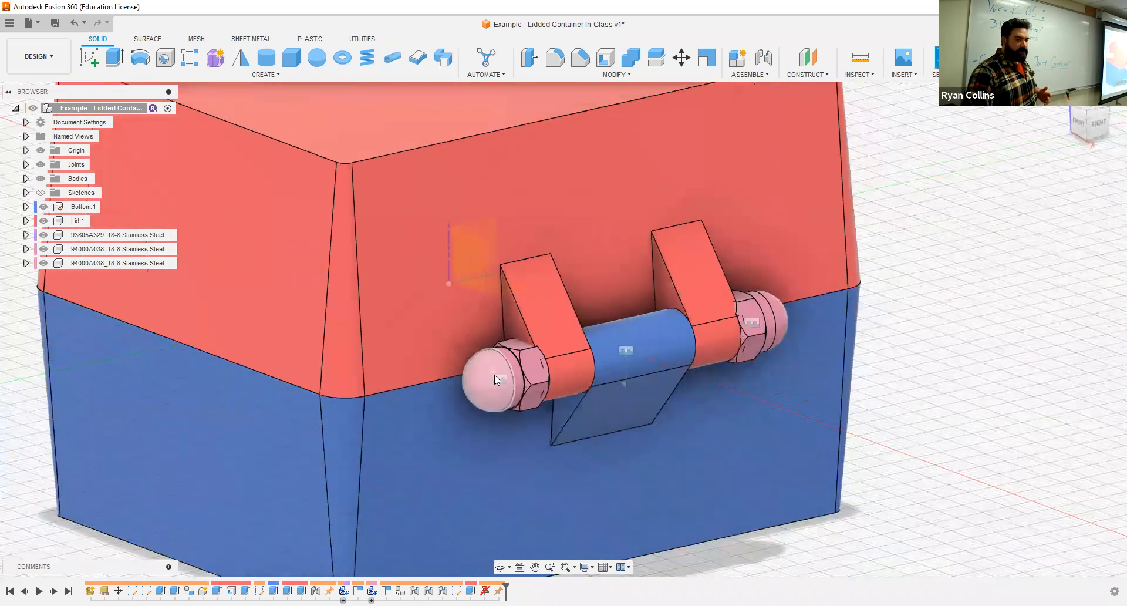
scroll(494, 378, "down", 3)
left_click_drag(371, 230, 528, 340)
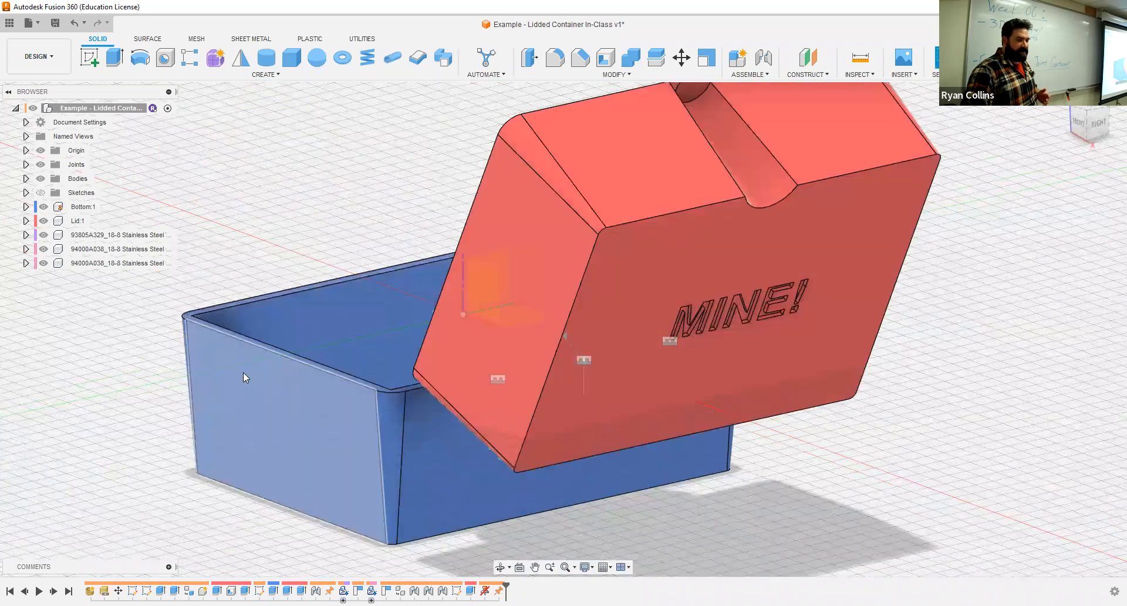
middle_click_drag(259, 374, 434, 397, "shift")
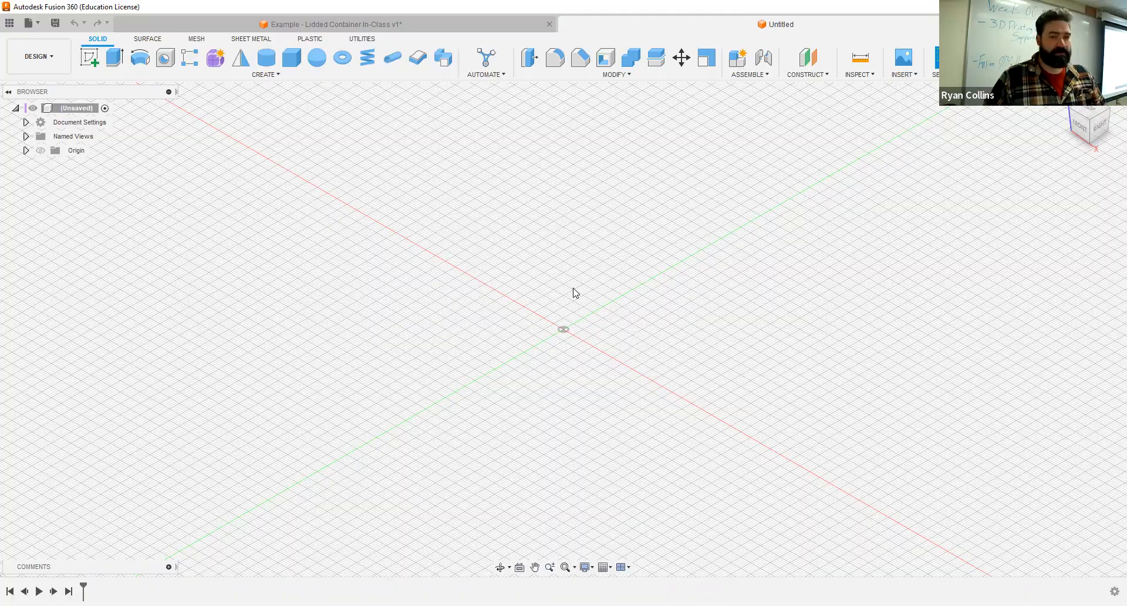
- Save the new design as "Example - Toad Missle Box" in the 03 - Hinge Joint Container folder
key("ctrl+s")
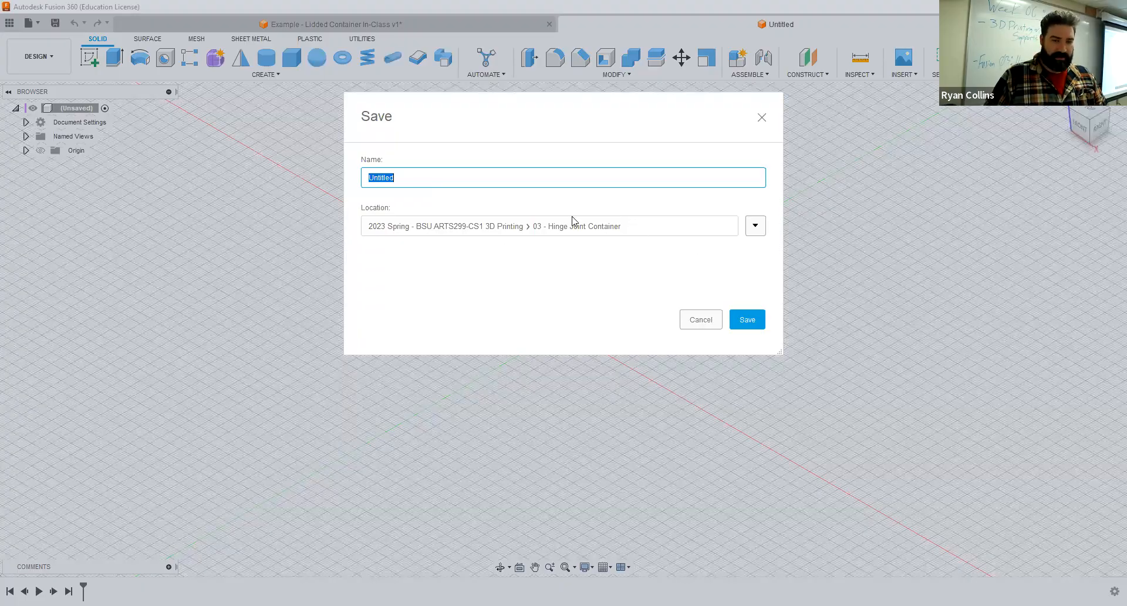
type("Example - ")
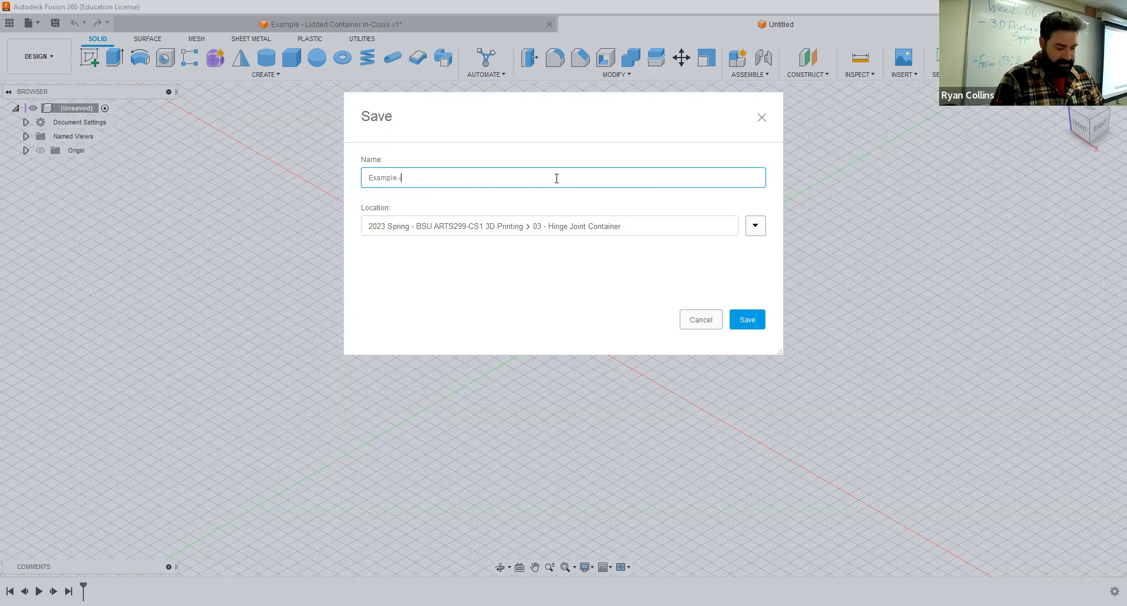
type("Toad Missl")
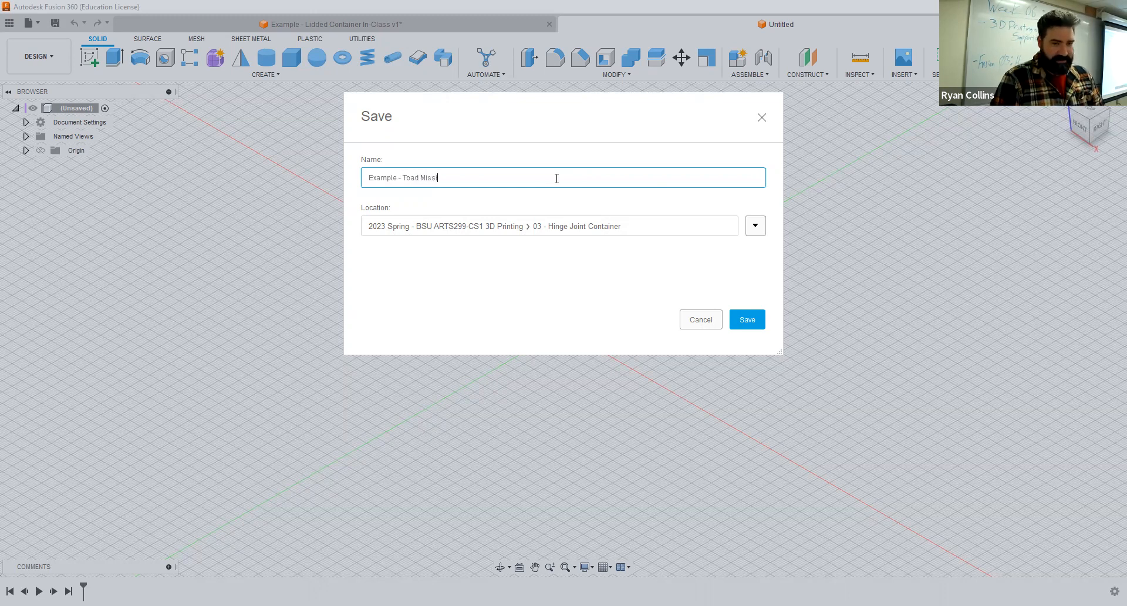
type("e Box")
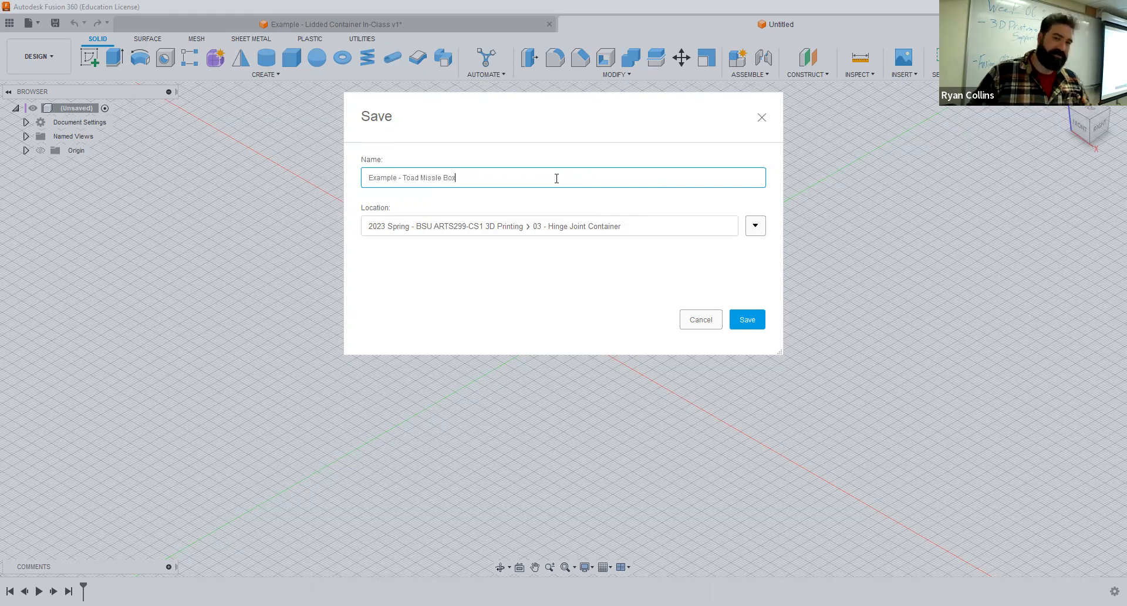
key("Return")
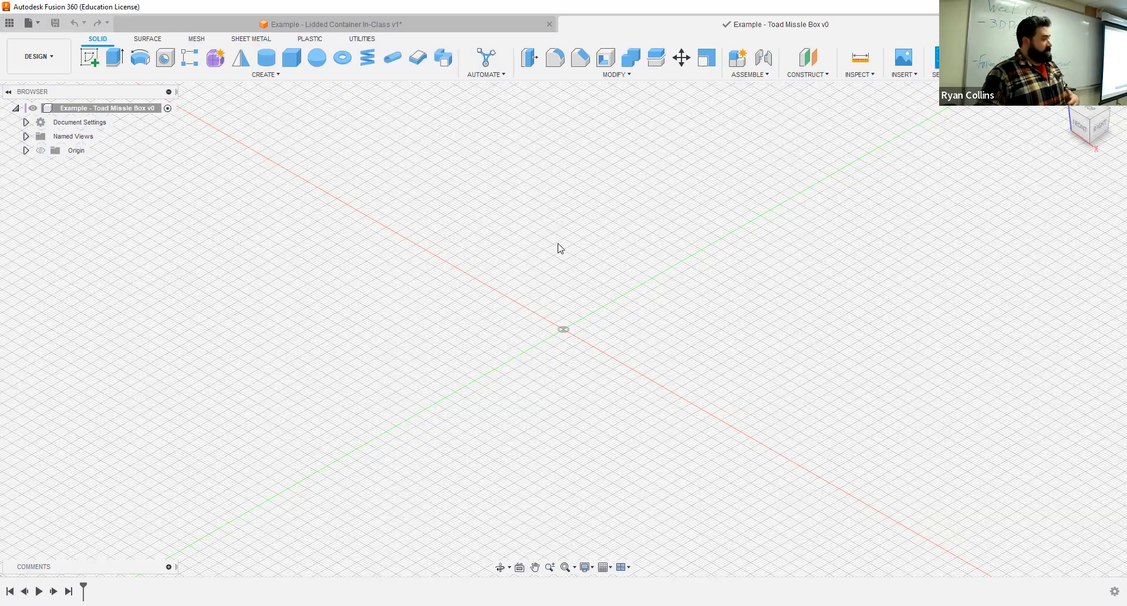
- Bring up the lidded container example, and switch to the web browser to look over the Printables and Thingiverse home pages
left_click(395, 26)
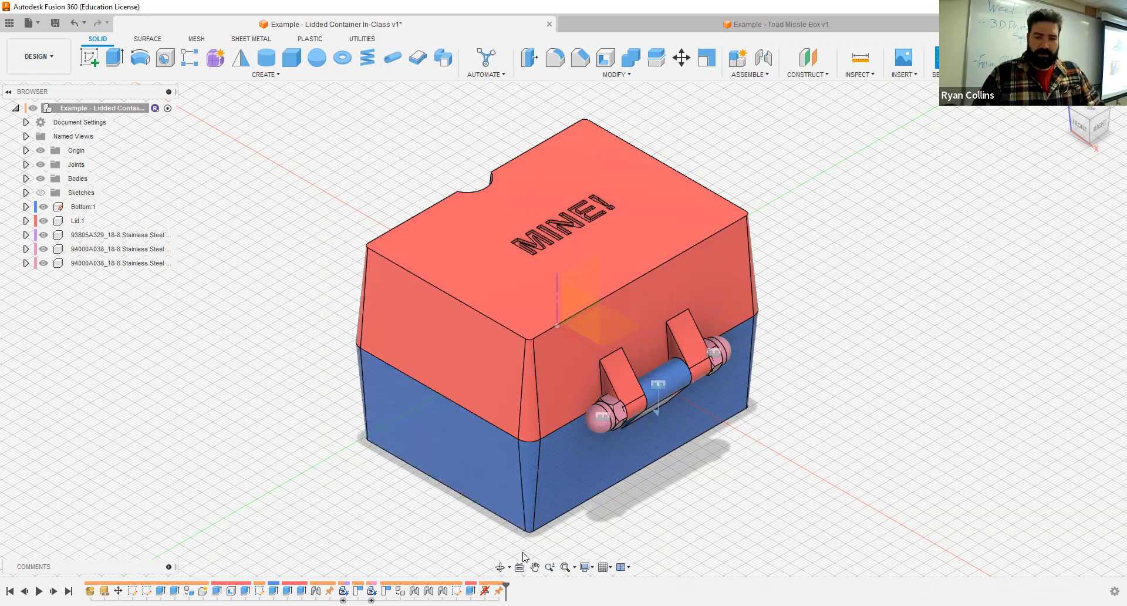
key("alt+Tab")
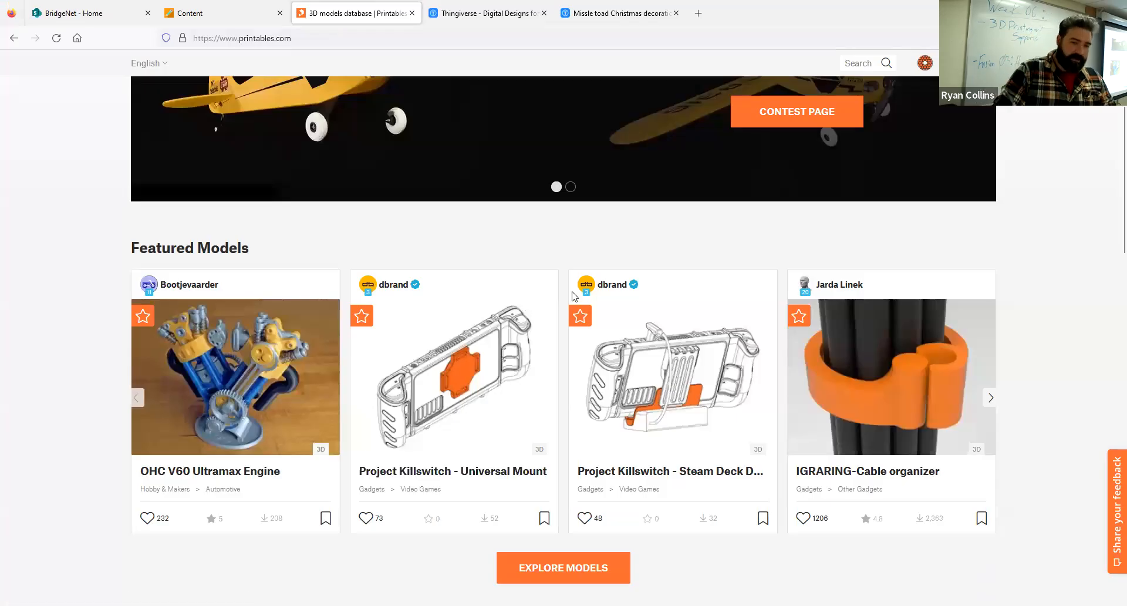
scroll(500, 272, "up", 3)
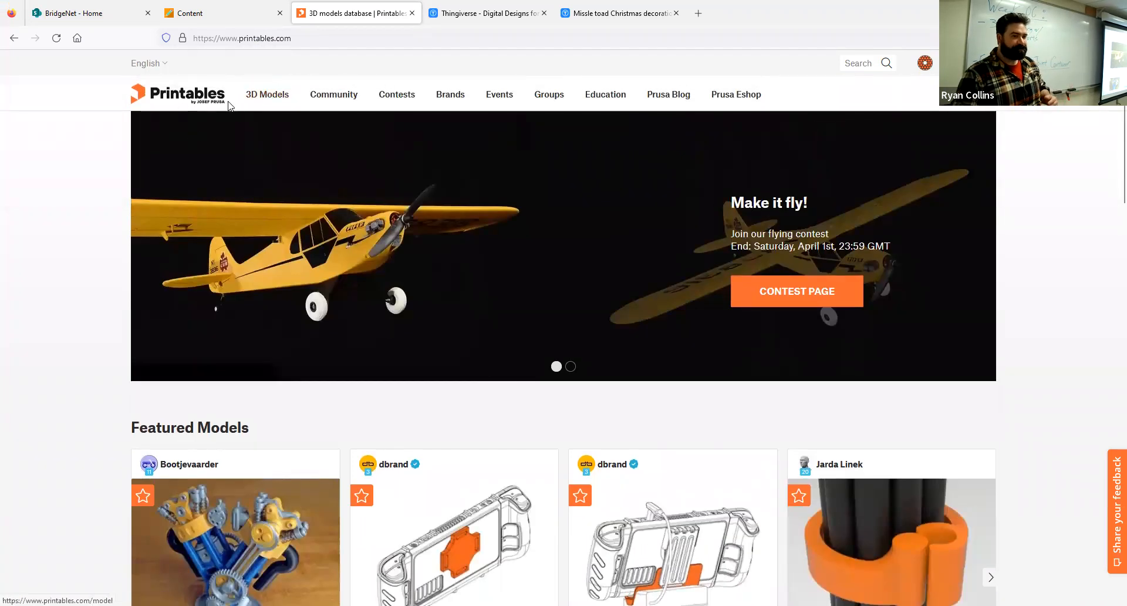
left_click(486, 12)
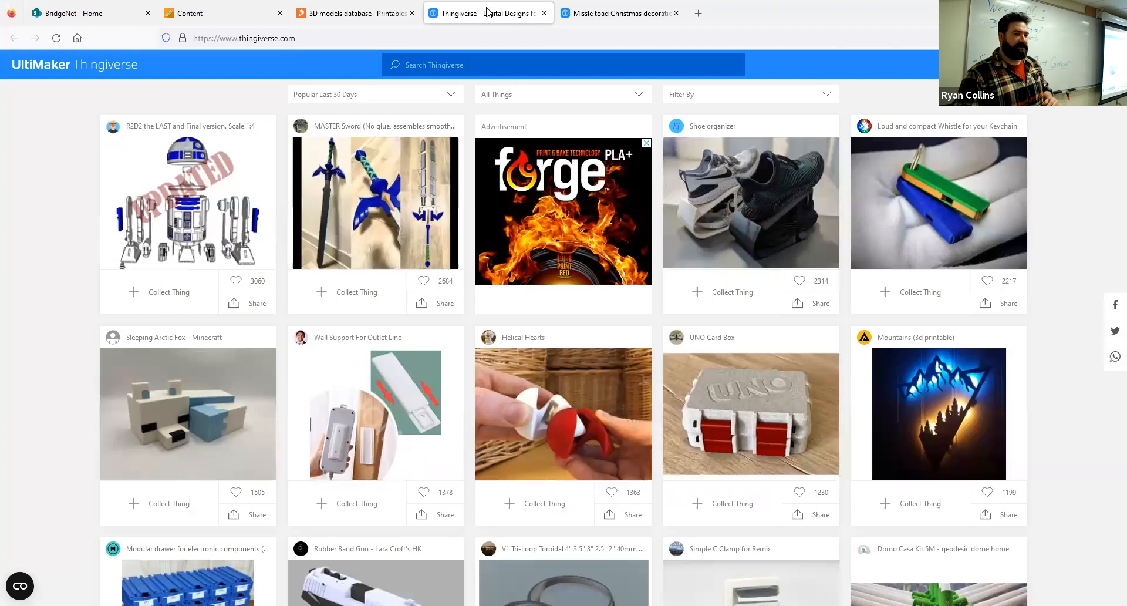
left_click(326, 6)
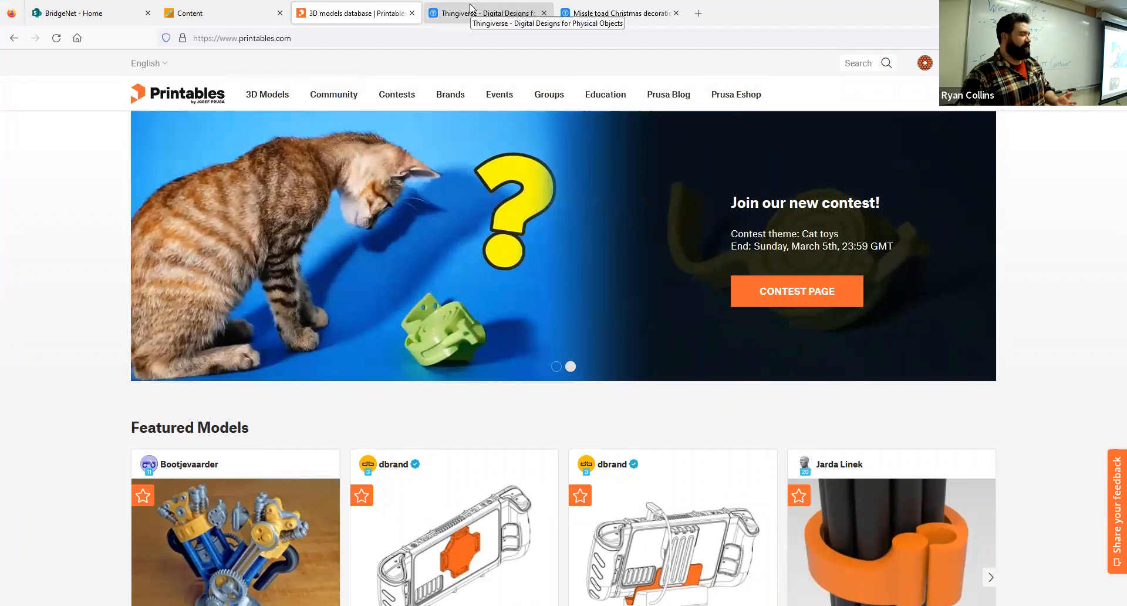
left_click(470, 7)
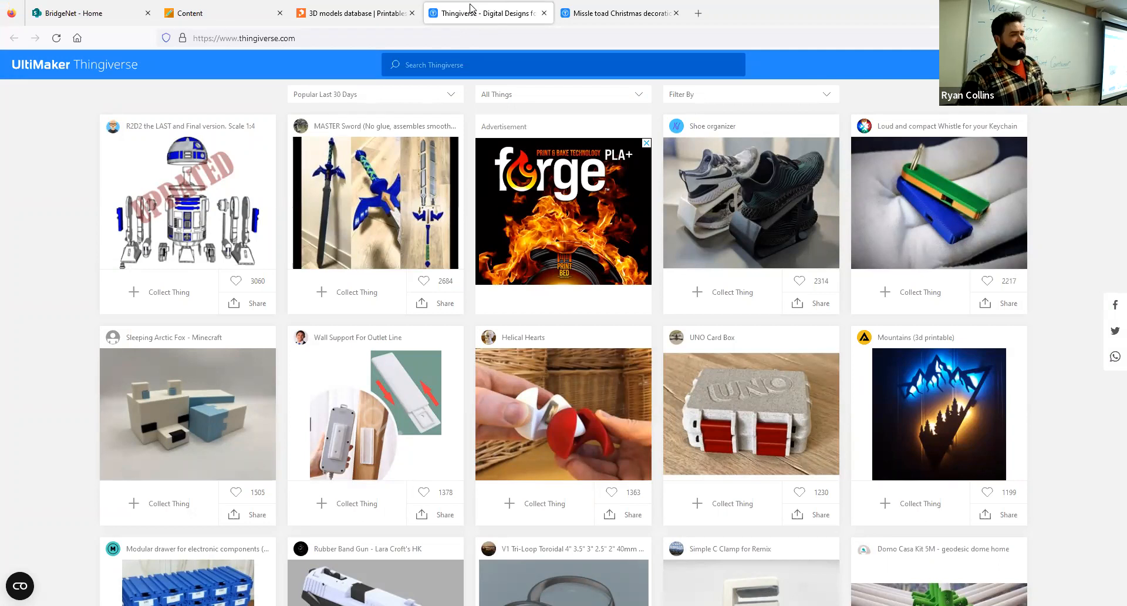
left_click(342, 11)
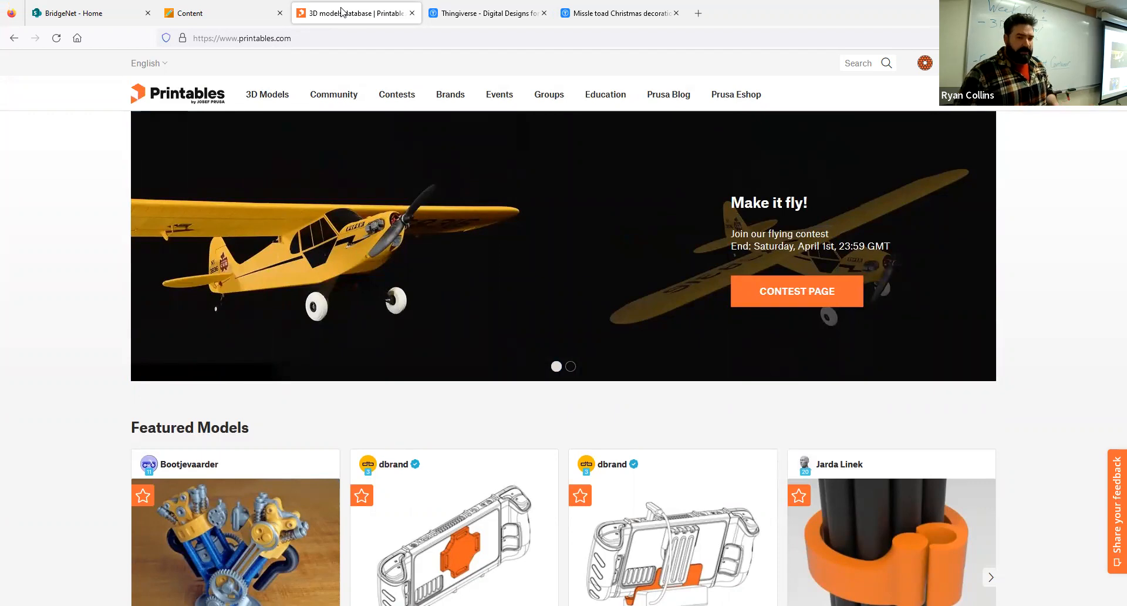
- Look over the featured models and design contests on the Printables home page
scroll(548, 294, "down", 10)
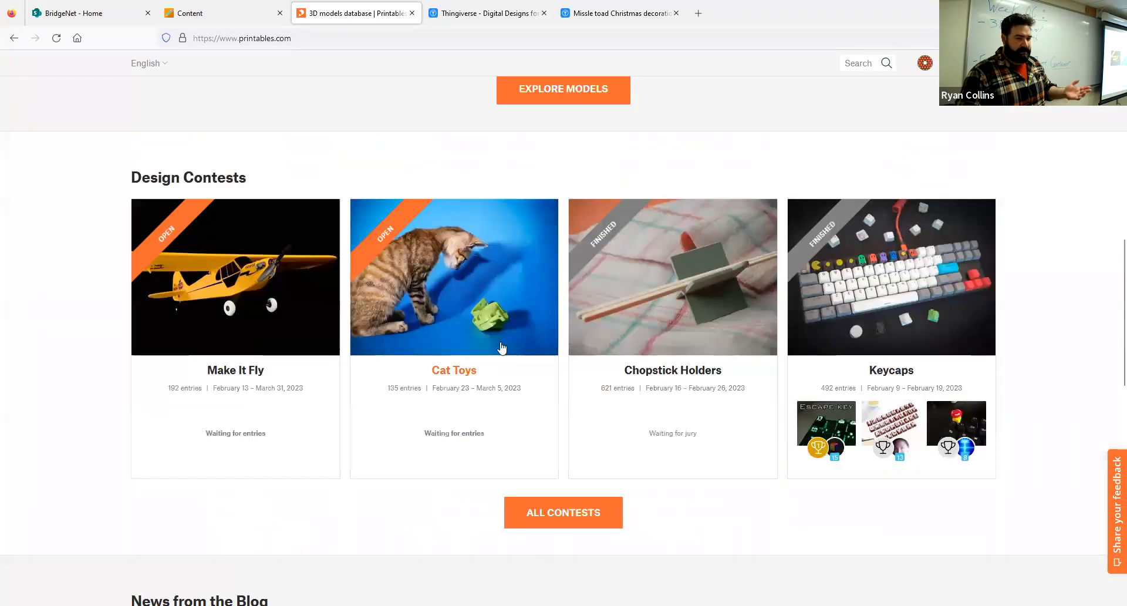
scroll(463, 388, "up", 1)
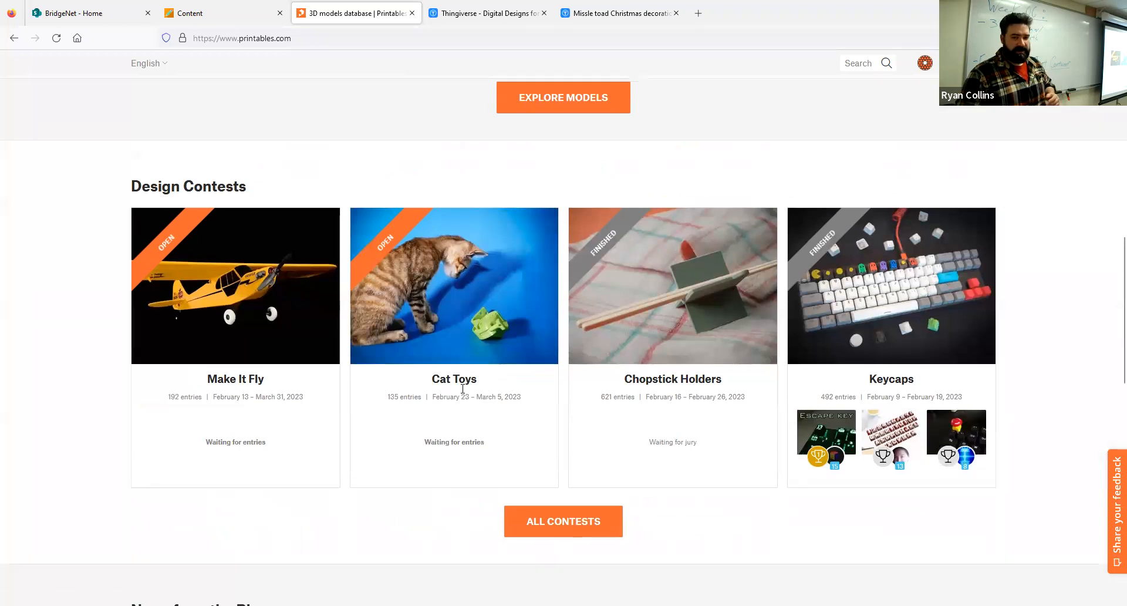
scroll(462, 389, "up", 10)
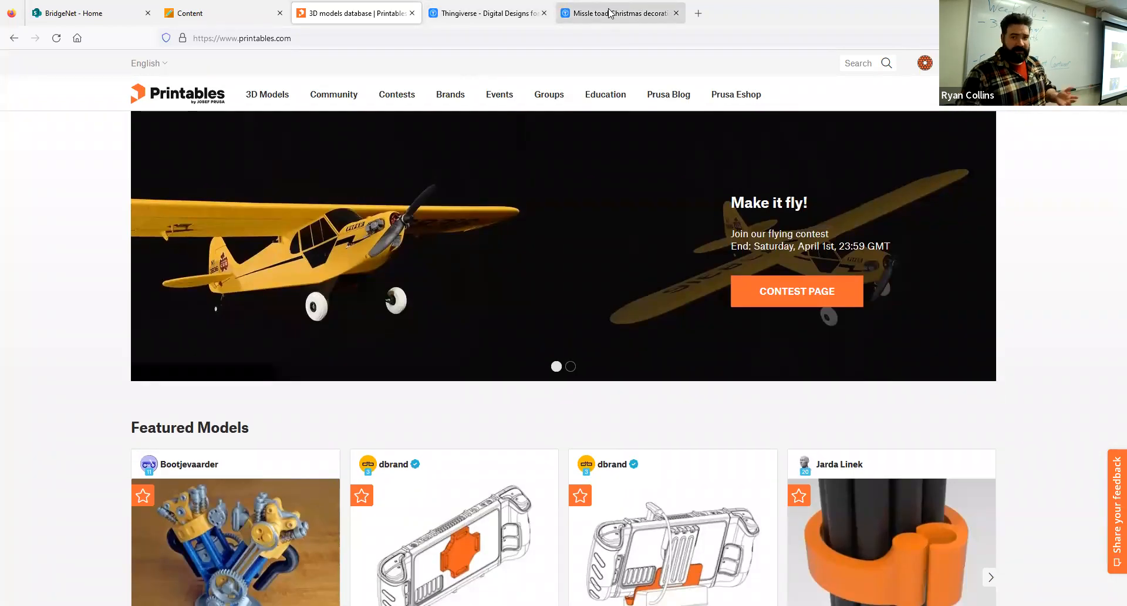
- Look over the Missle toad Christmas decoration page on Thingiverse and view its list of downloadable files
left_click(611, 13)
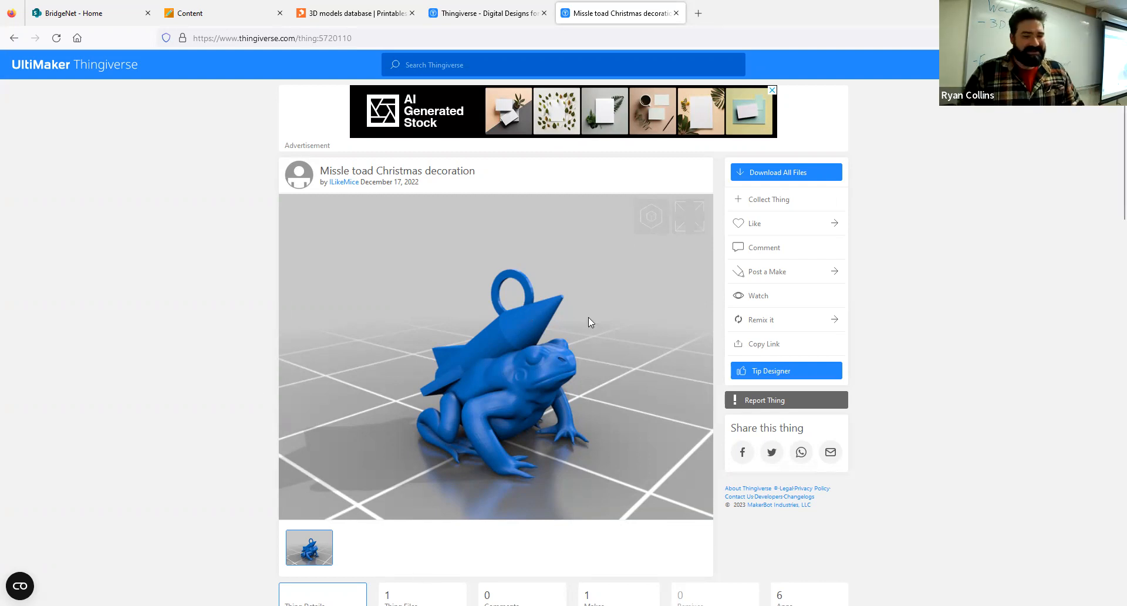
scroll(411, 470, "down", 10)
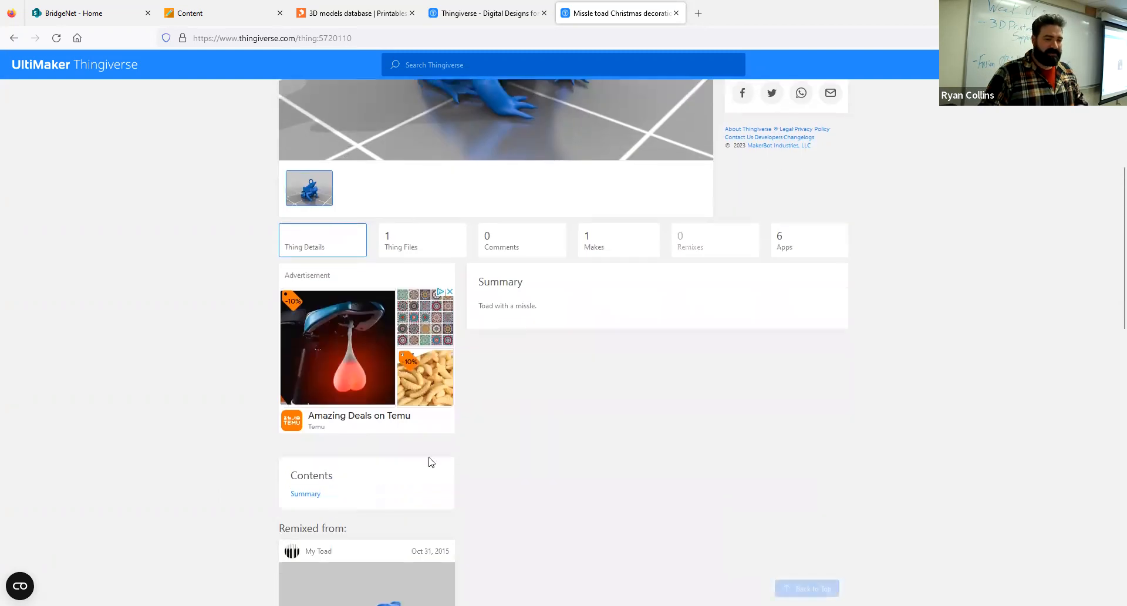
scroll(435, 387, "up", 4)
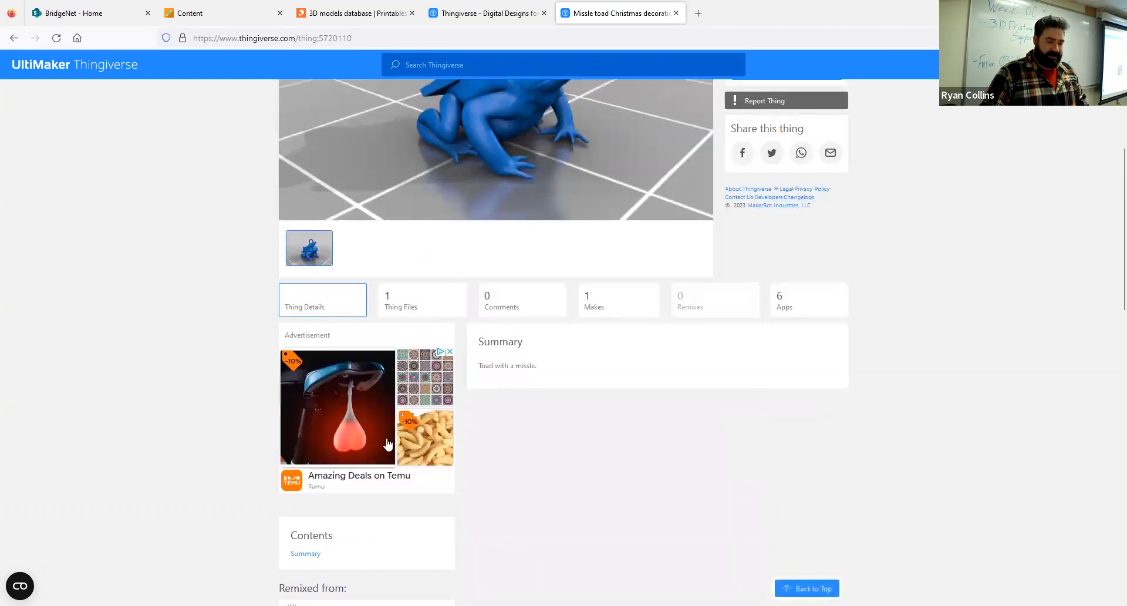
scroll(363, 405, "down", 5)
scroll(464, 364, "up", 4)
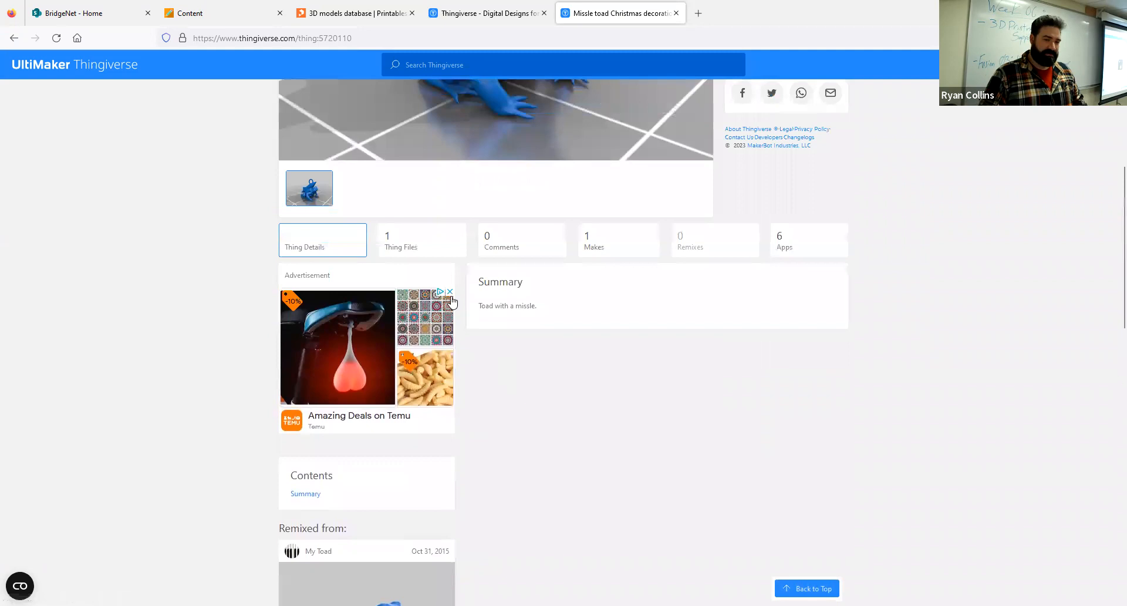
left_click(424, 251)
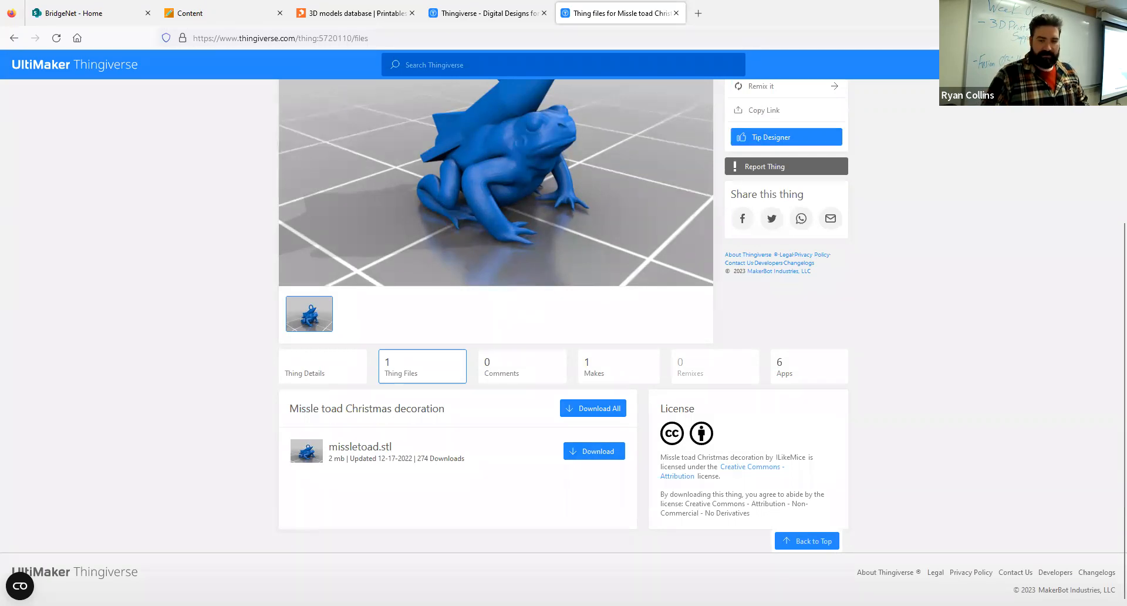
- Switch to Fusion 360 and bring up the Example - Toad Missle Box design
key("alt+Tab")
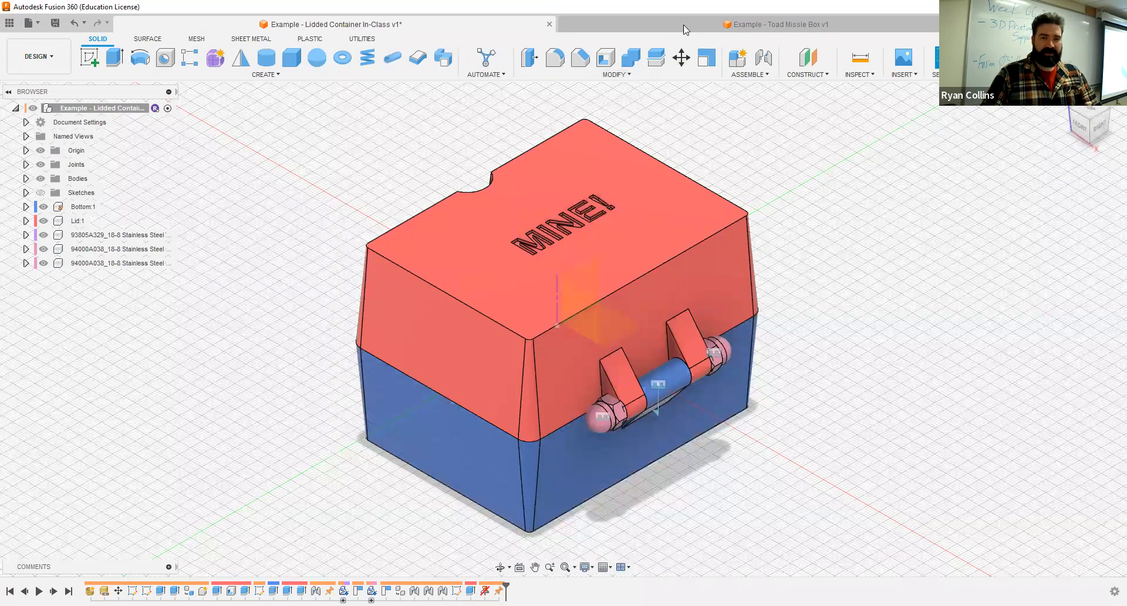
key("ctrl+Tab")
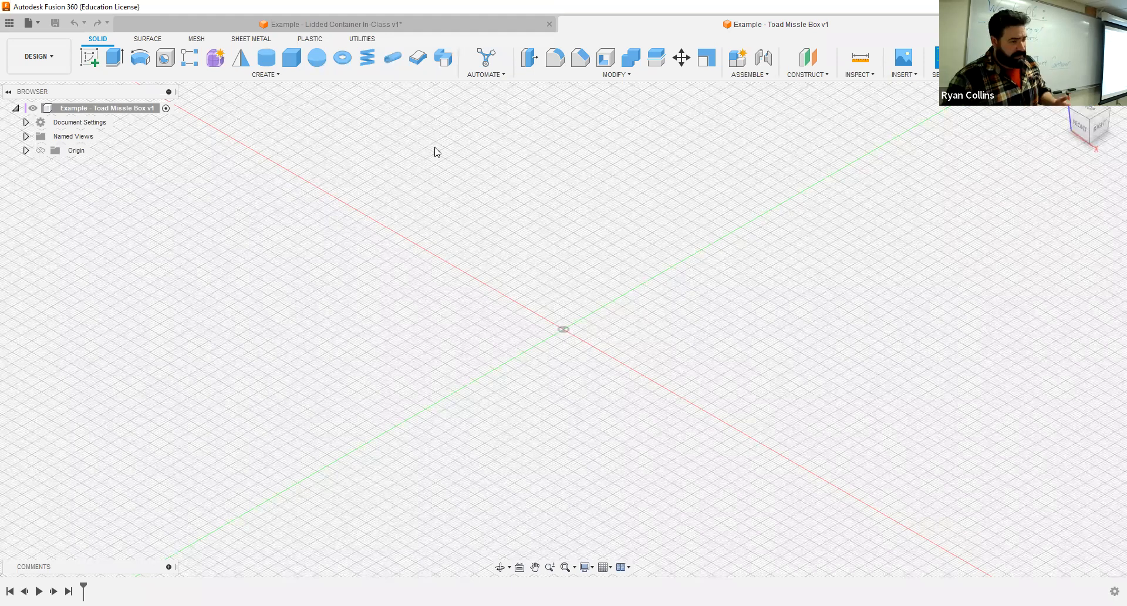
left_click(30, 23)
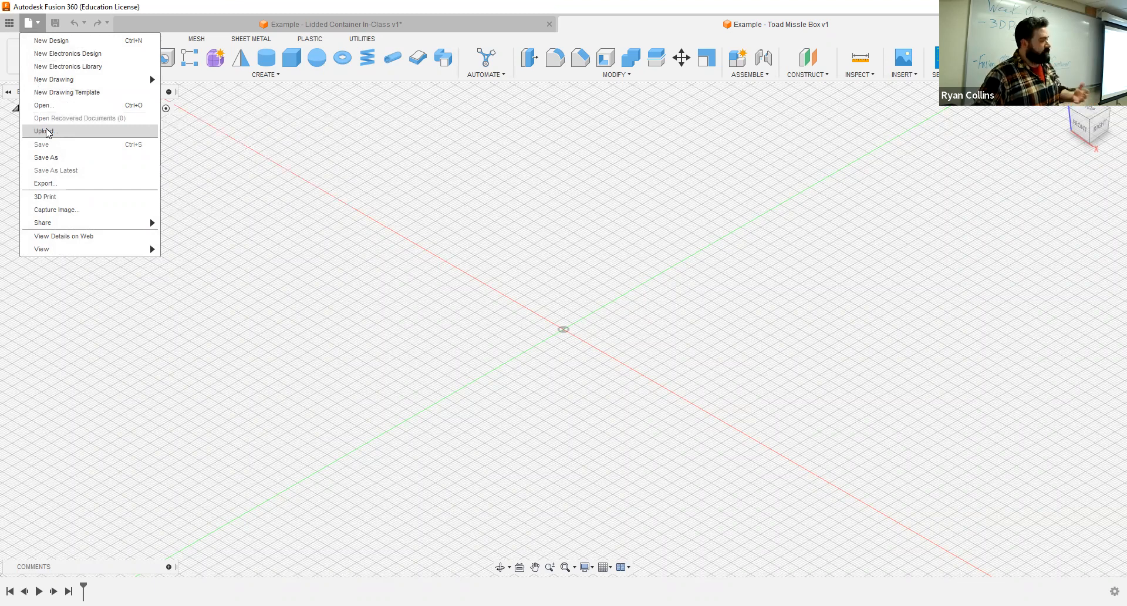
left_click(571, 252)
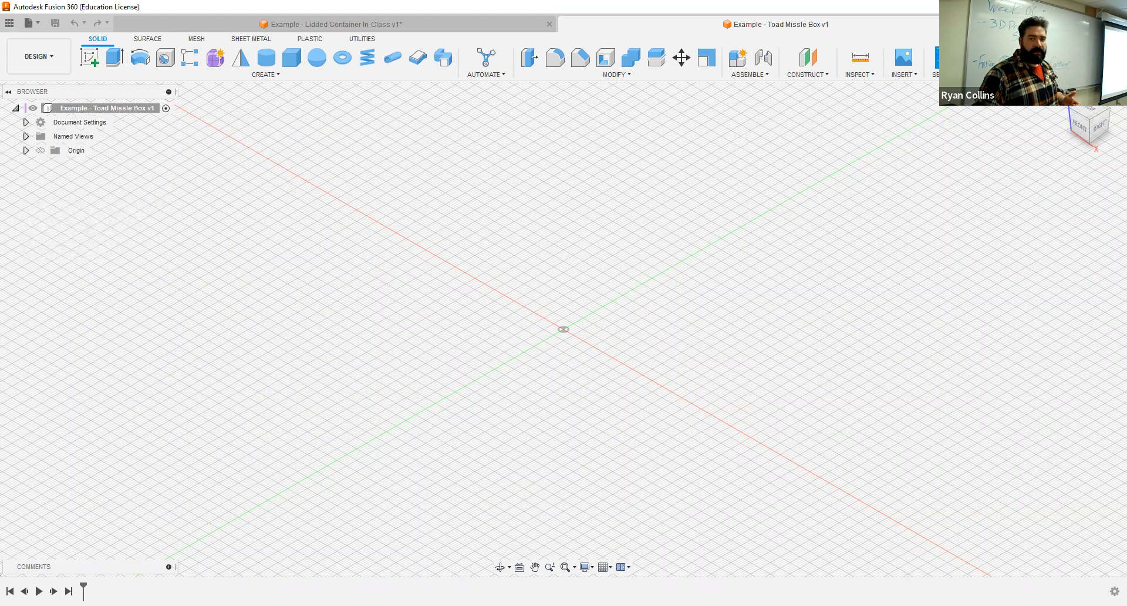
- Insert the missletoad STL from the downloaded Missle toad Christmas decoration's files folder as a mesh, with Millimeter as the unit type
left_click(908, 77)
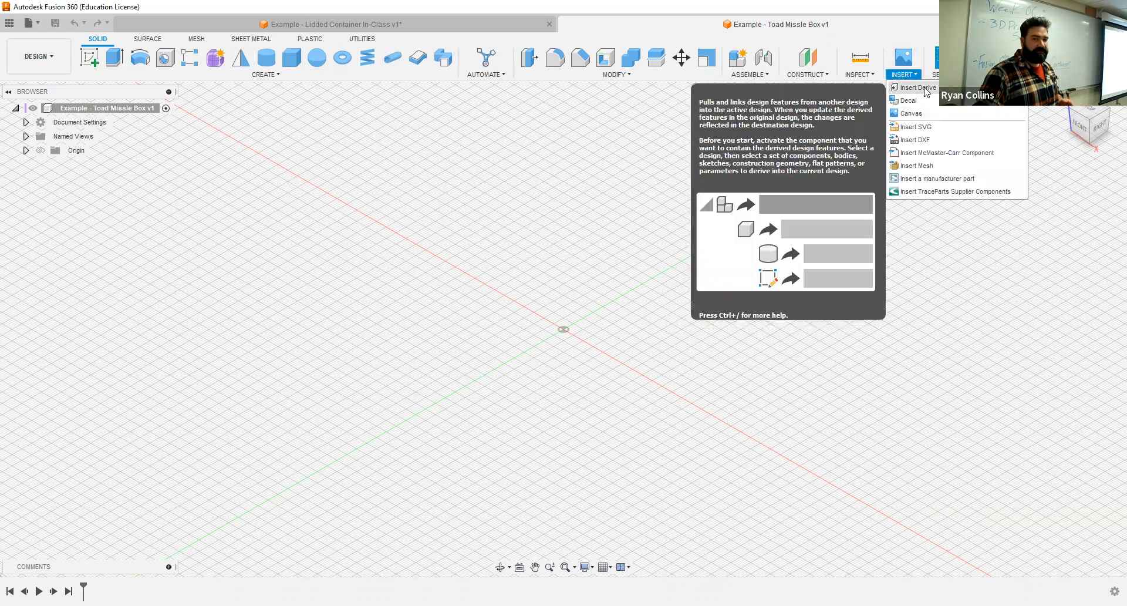
left_click(929, 170)
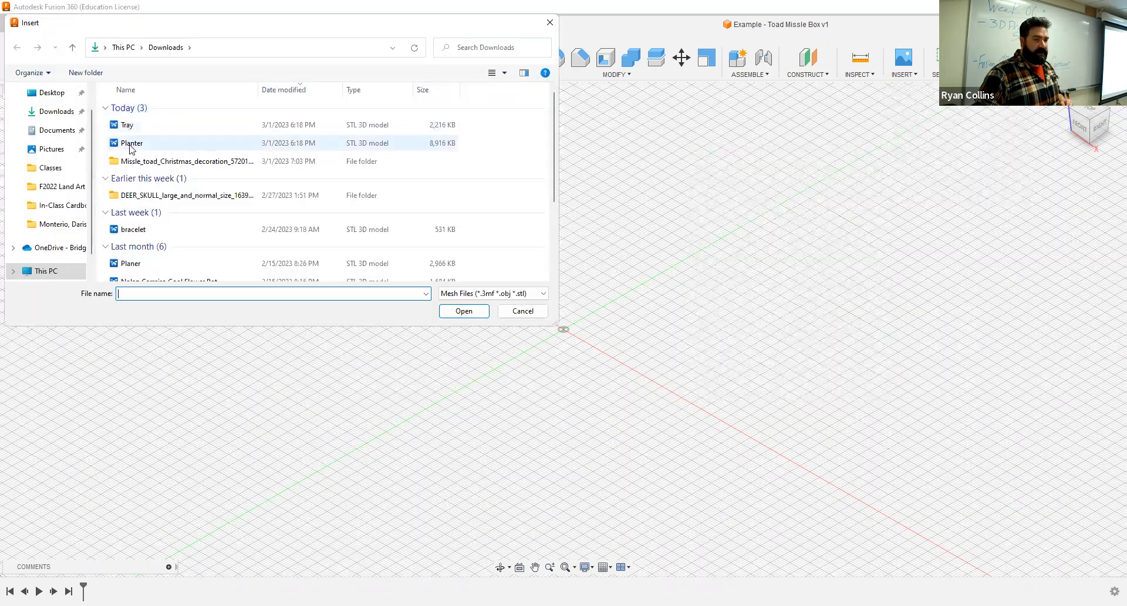
double_click(178, 162)
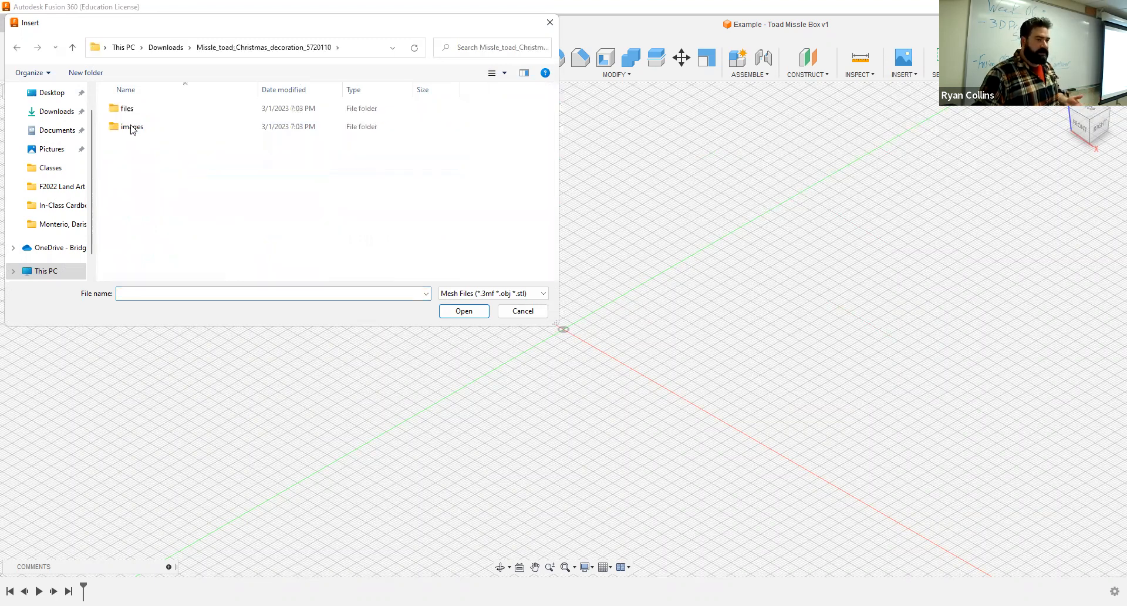
double_click(128, 110)
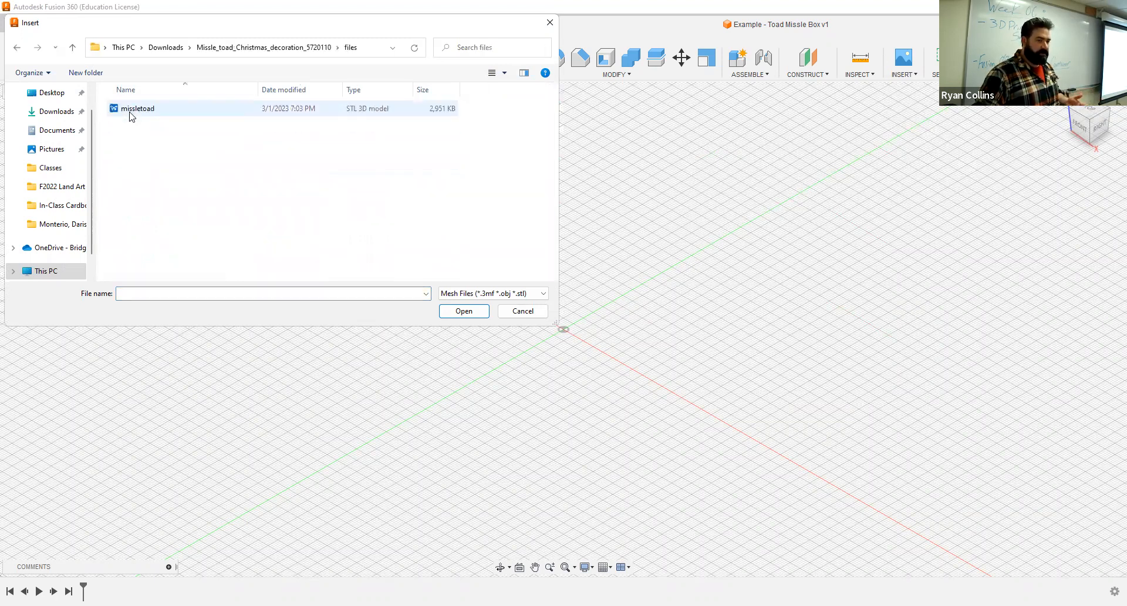
left_click(130, 111)
left_click(456, 313)
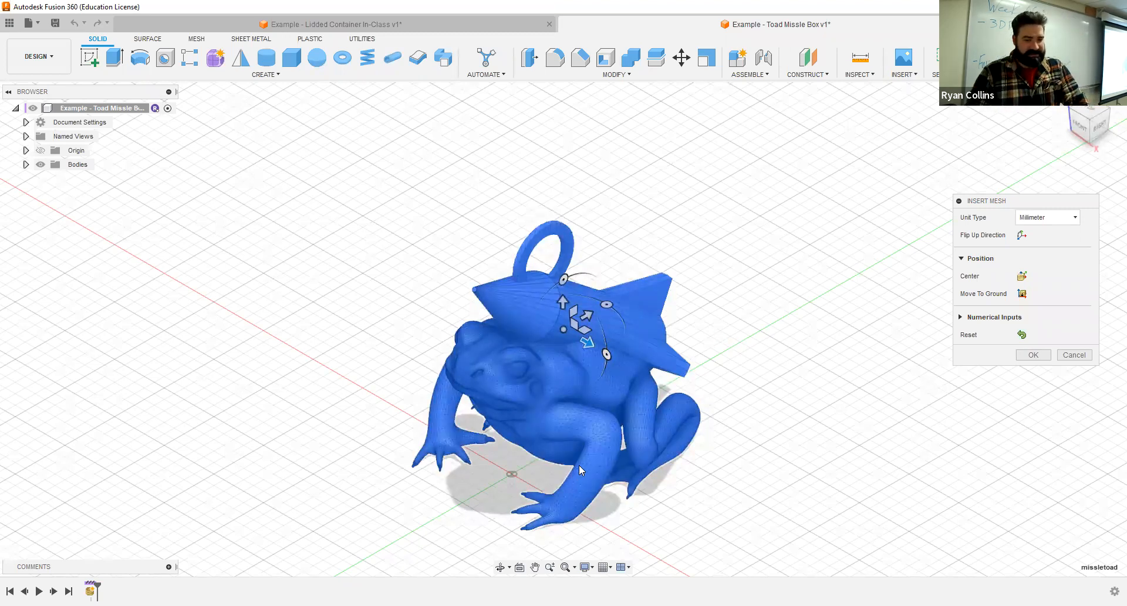
scroll(580, 467, "up", 2)
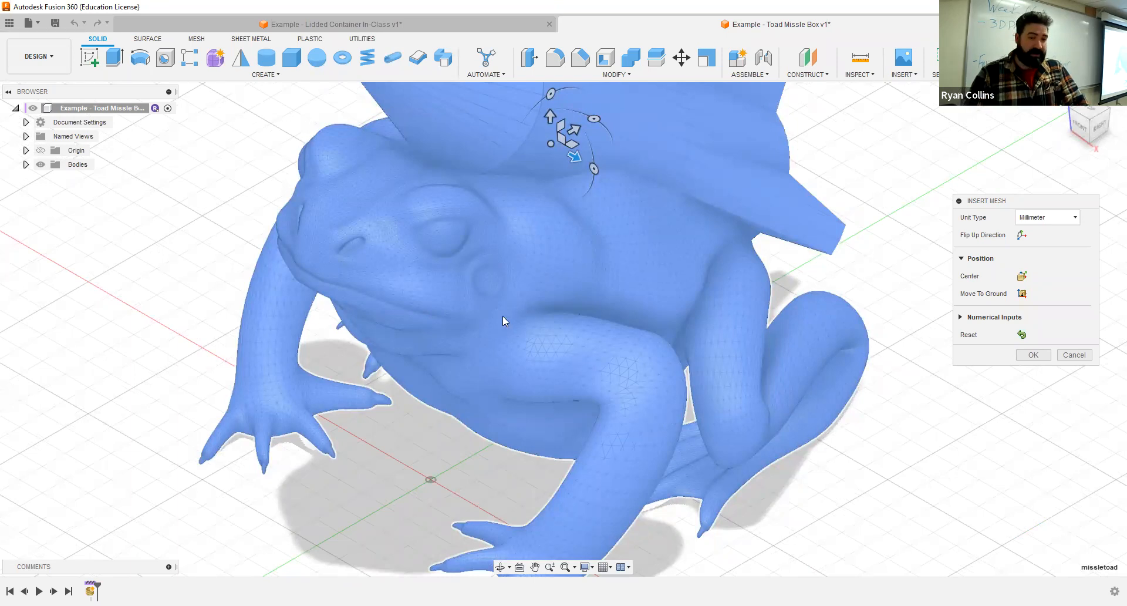
scroll(308, 365, "down", 5)
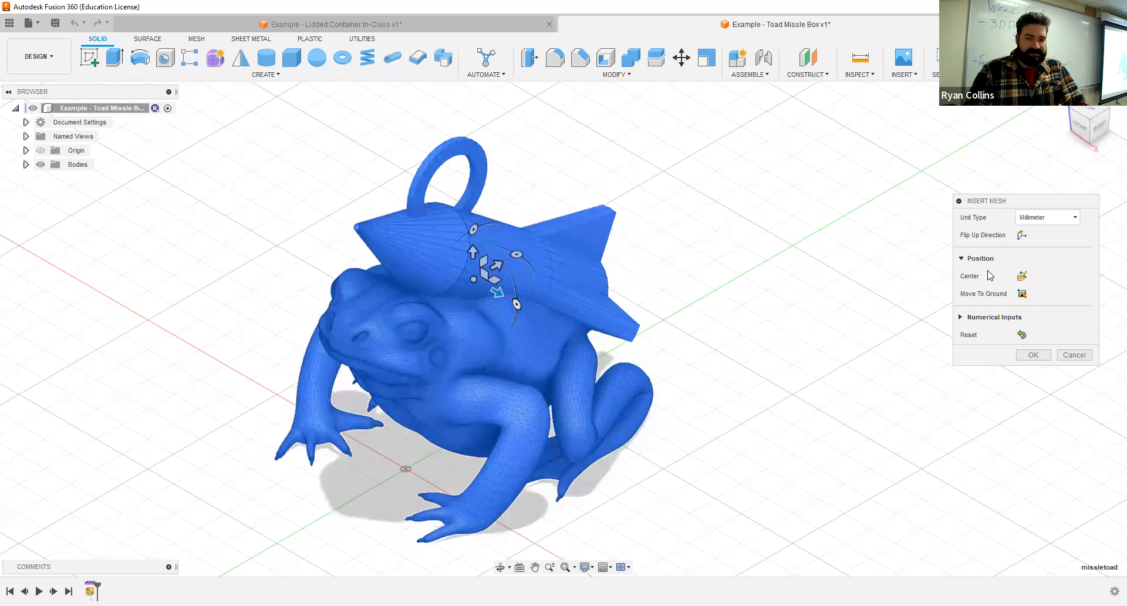
left_click_drag(975, 202, 971, 255)
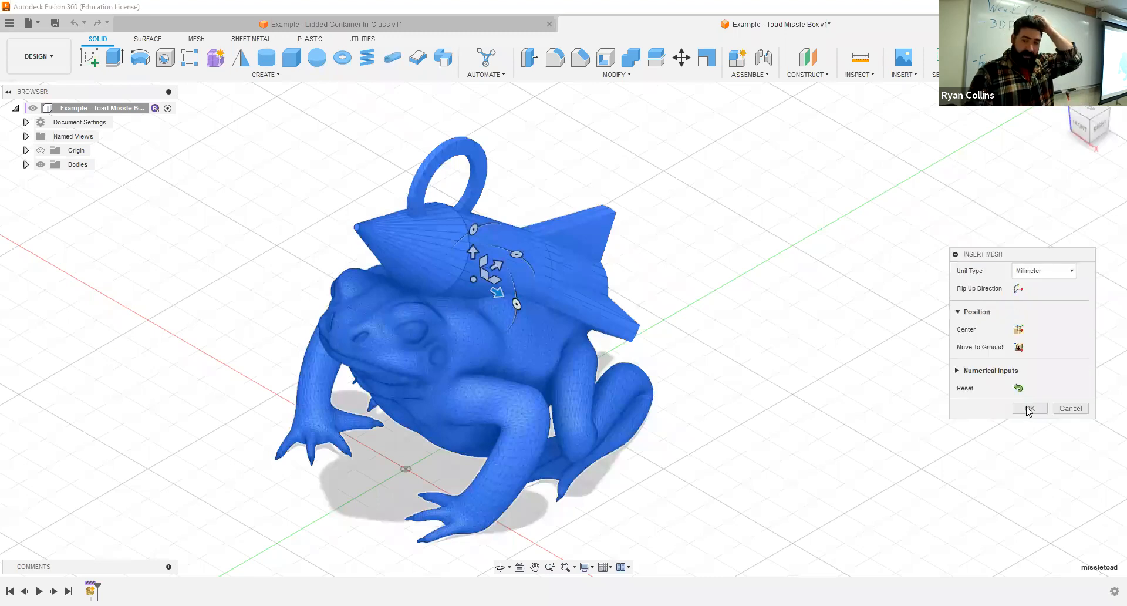
left_click(1029, 408)
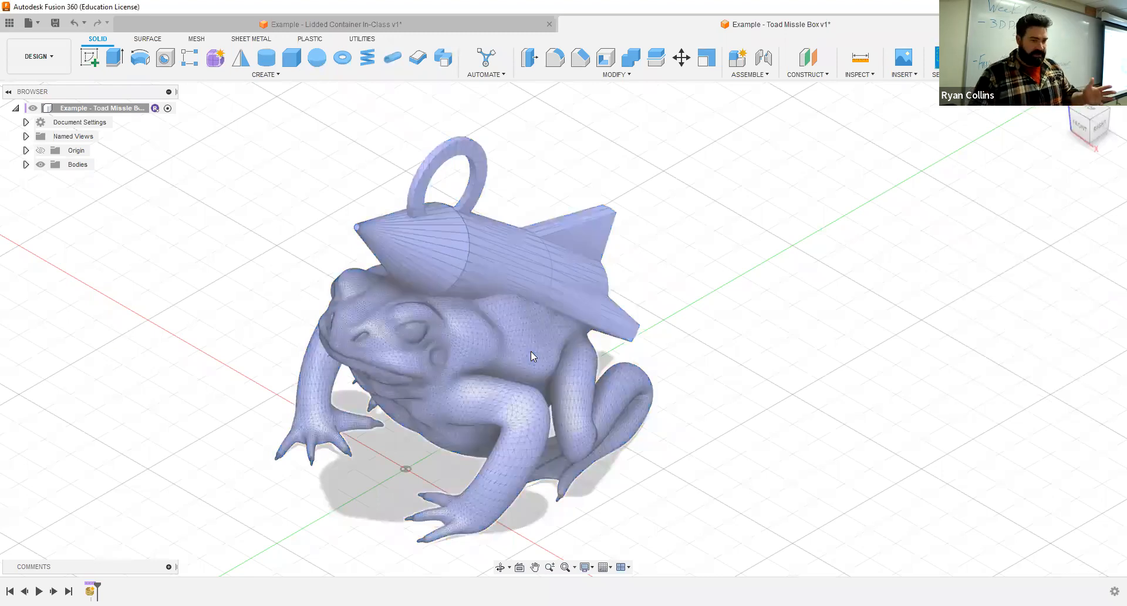
- Create a standard internal component from the missletoad mesh body
left_click(25, 164)
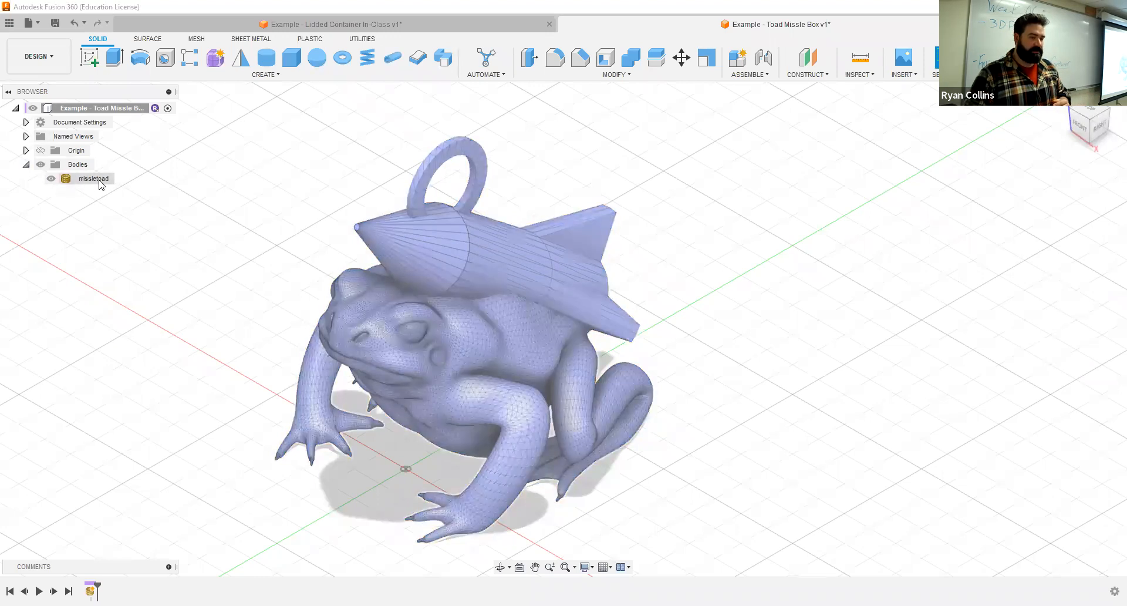
left_click(100, 179)
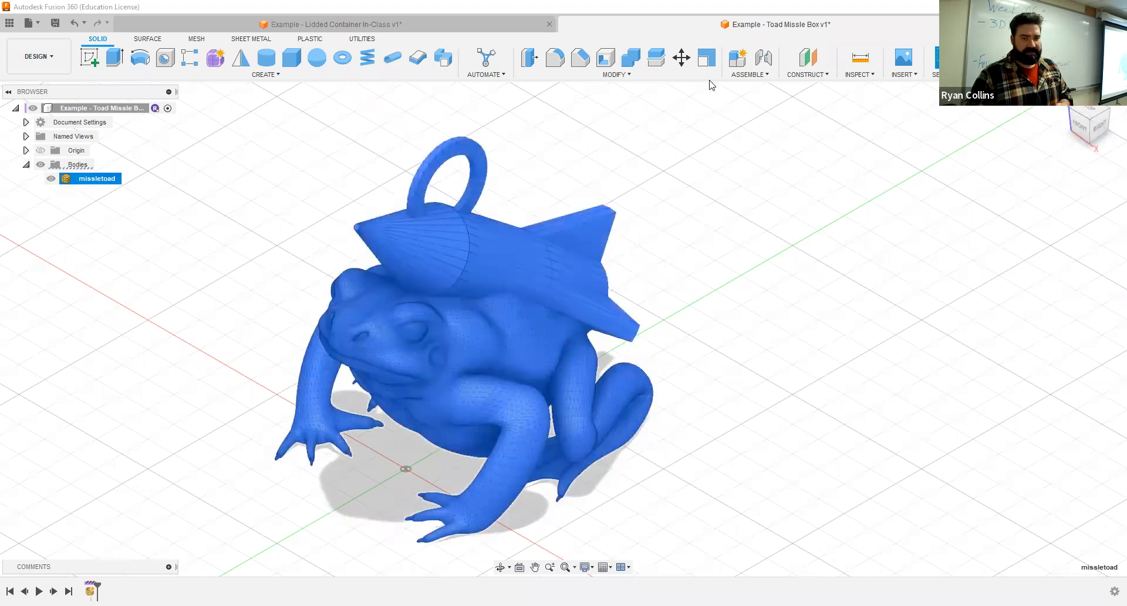
left_click(741, 56)
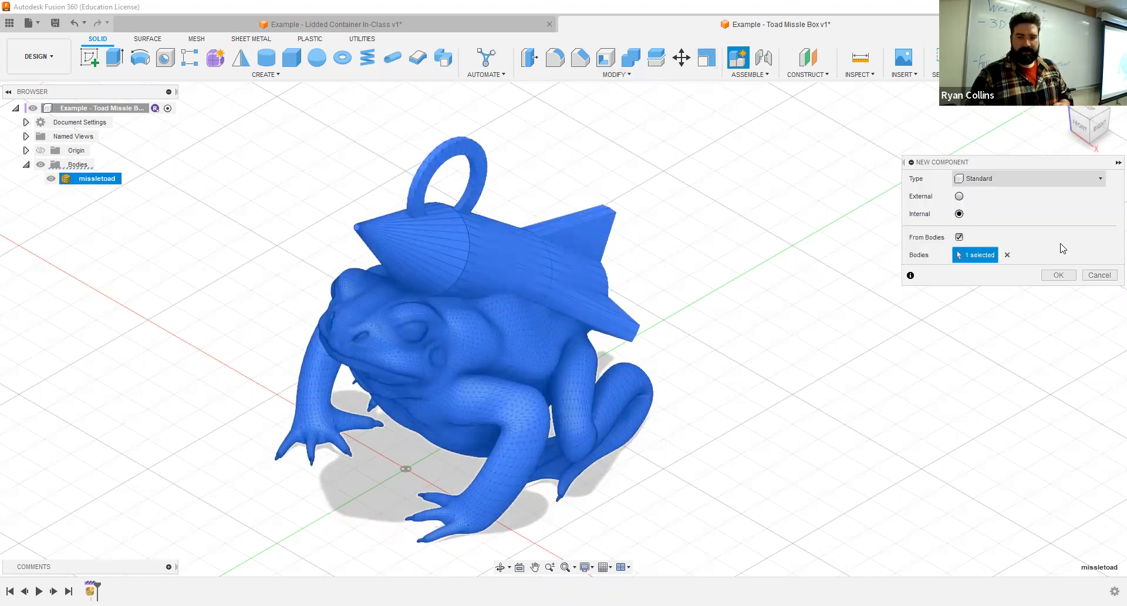
left_click(1058, 275)
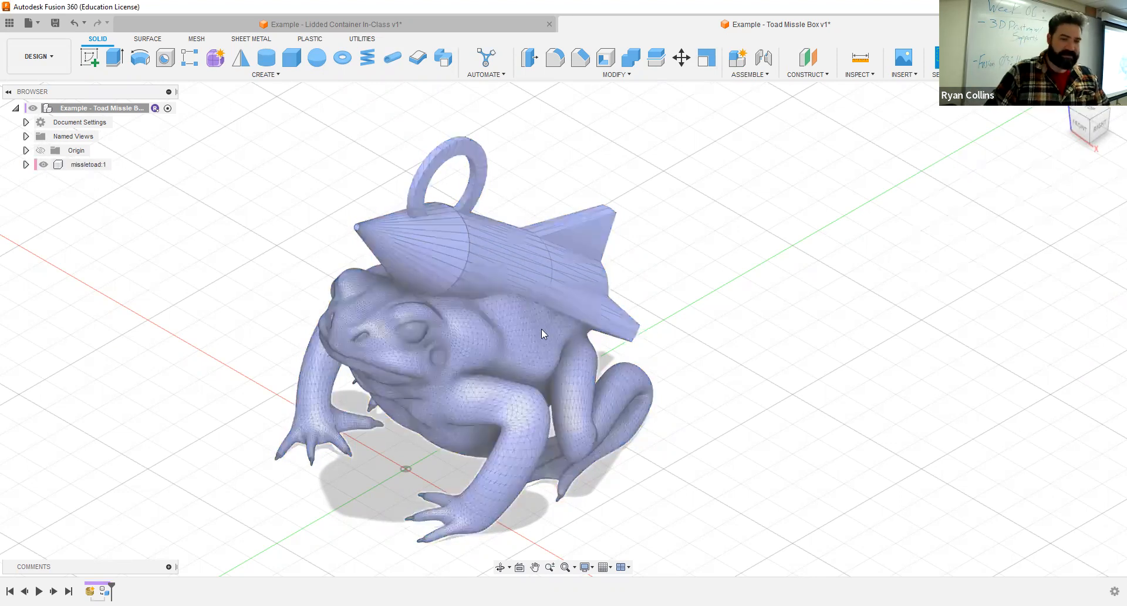
- Measure the toad model from the front of its mouth to the missile's rear fin tip in the right view
left_click(1101, 129)
left_click(866, 62)
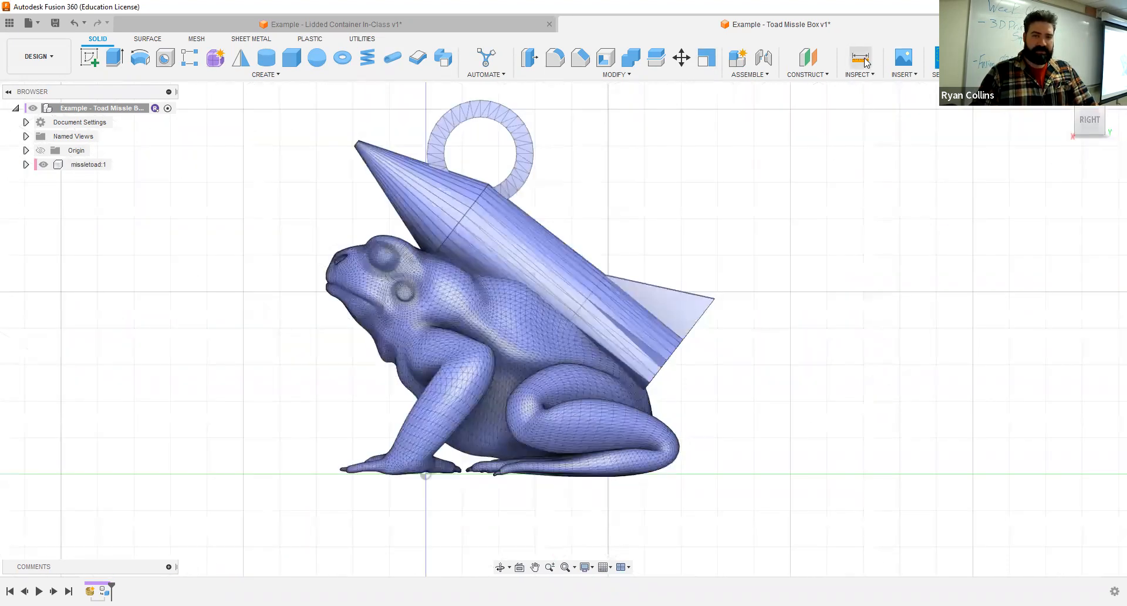
left_click(326, 276)
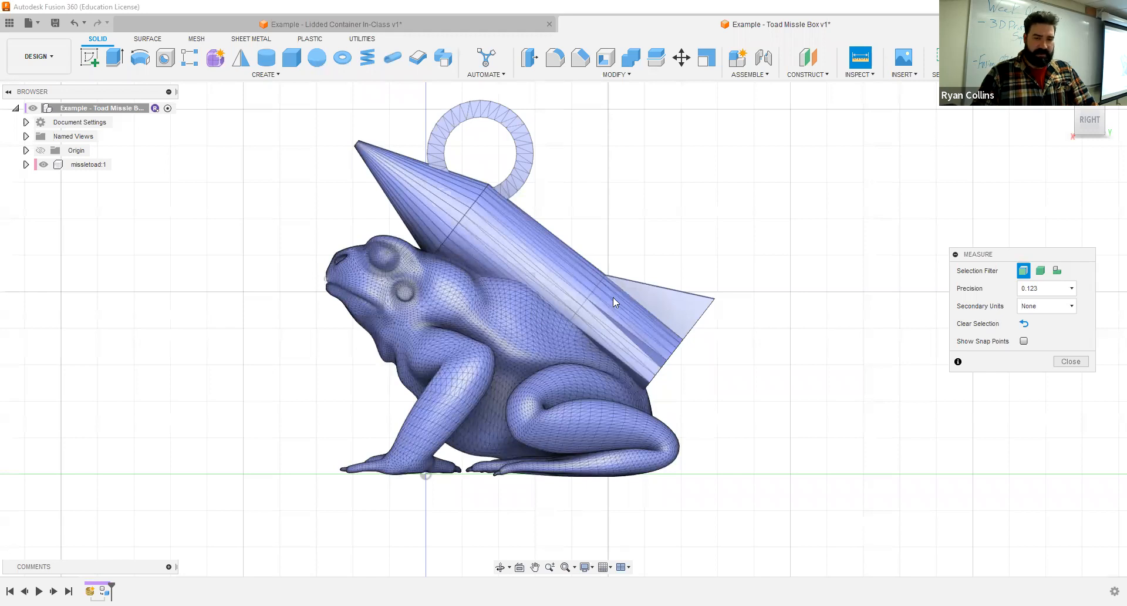
left_click(714, 300)
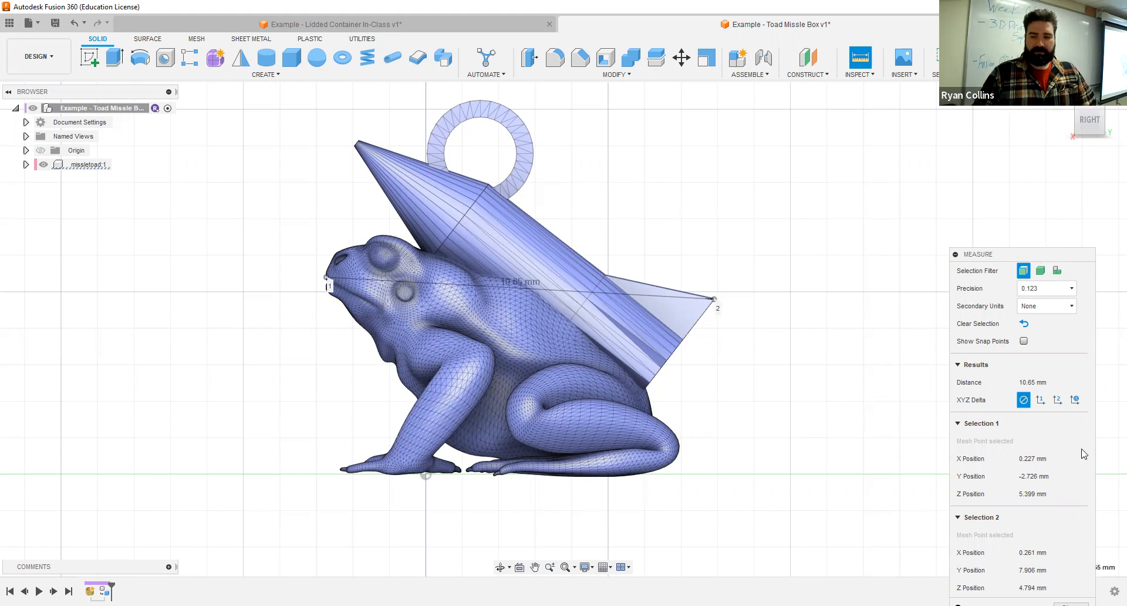
key("Escape")
- Scale the missletoad mesh uniformly by a factor of 2
left_click(484, 293)
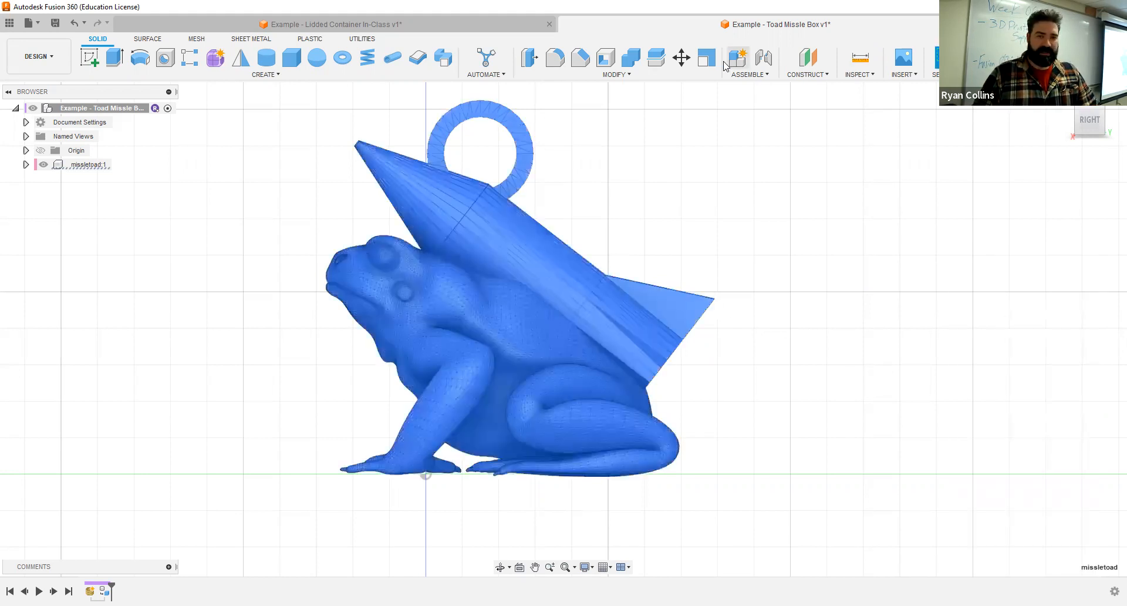
left_click(707, 58)
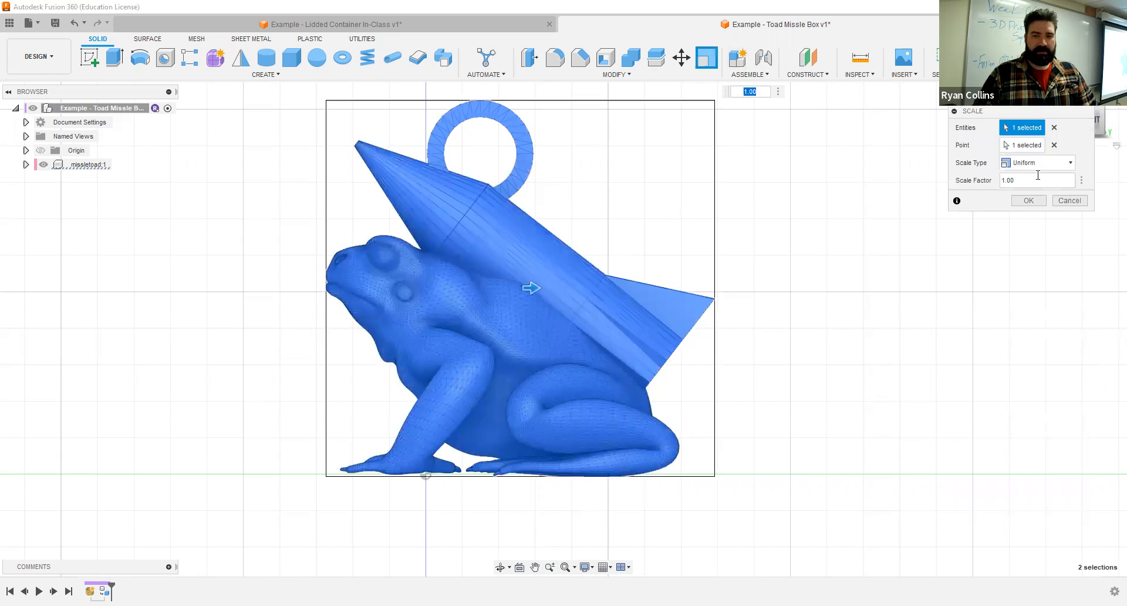
left_click(1045, 181)
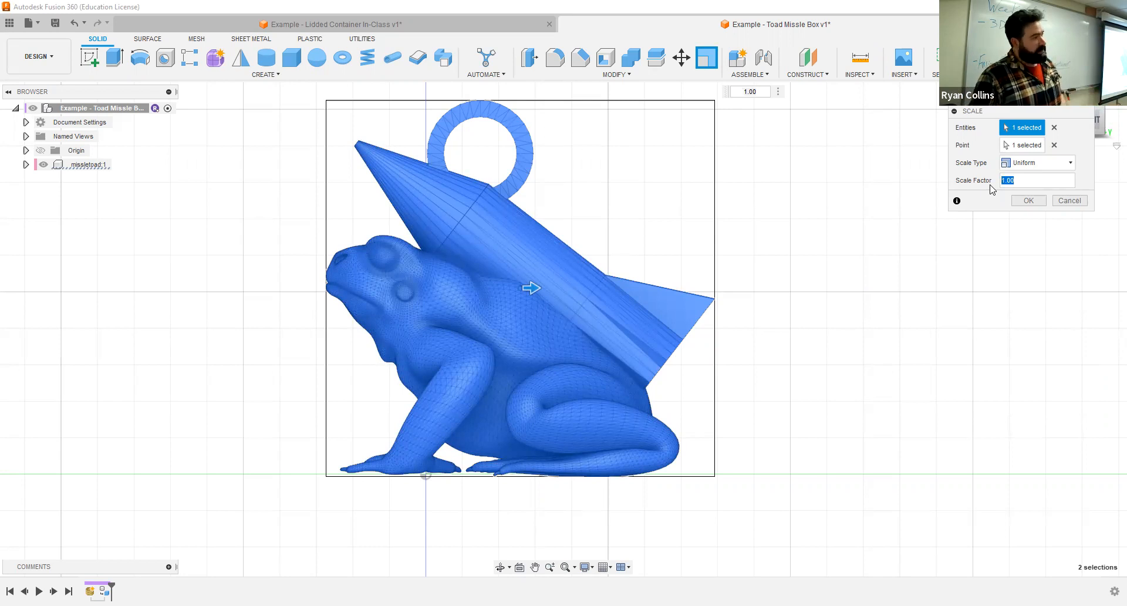
type("2")
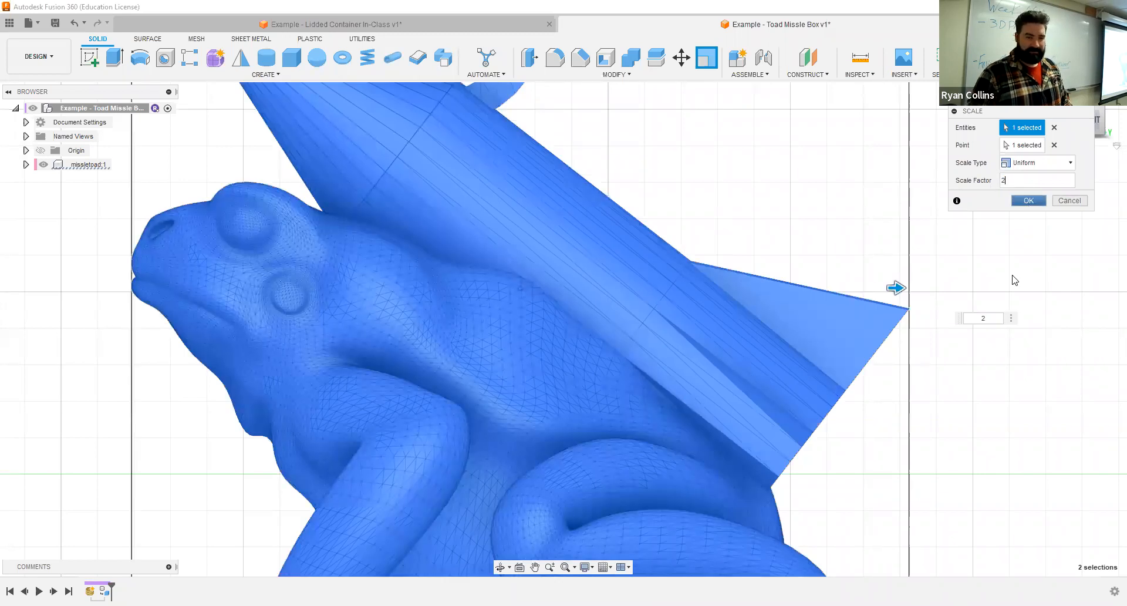
left_click(1027, 200)
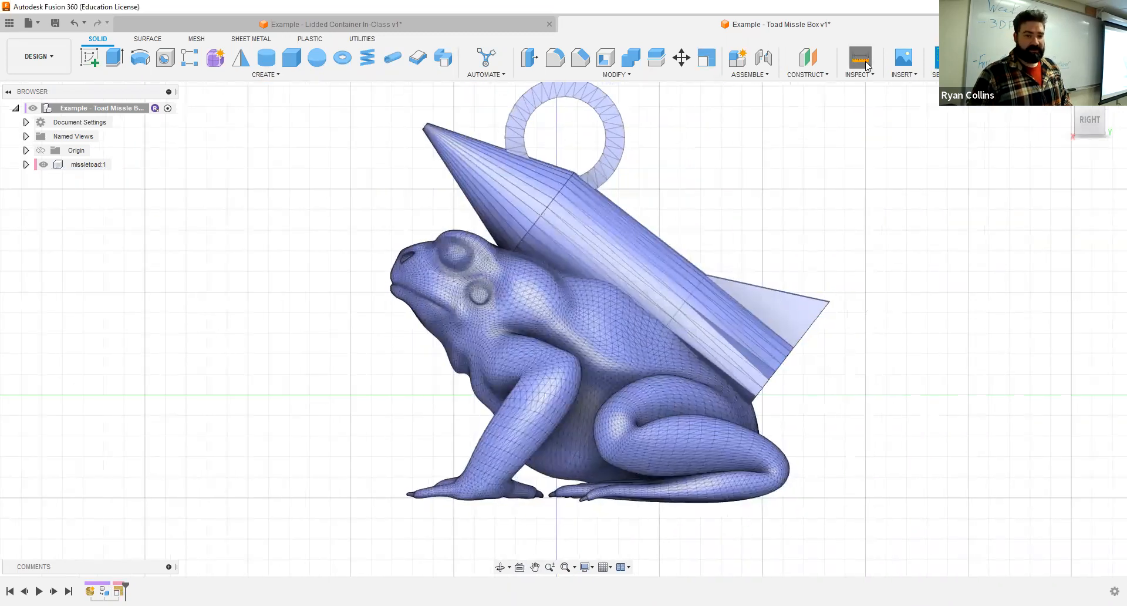
- Measure the scaled toad model from the front of its mouth to the missile's rear fin tip
left_click(860, 59)
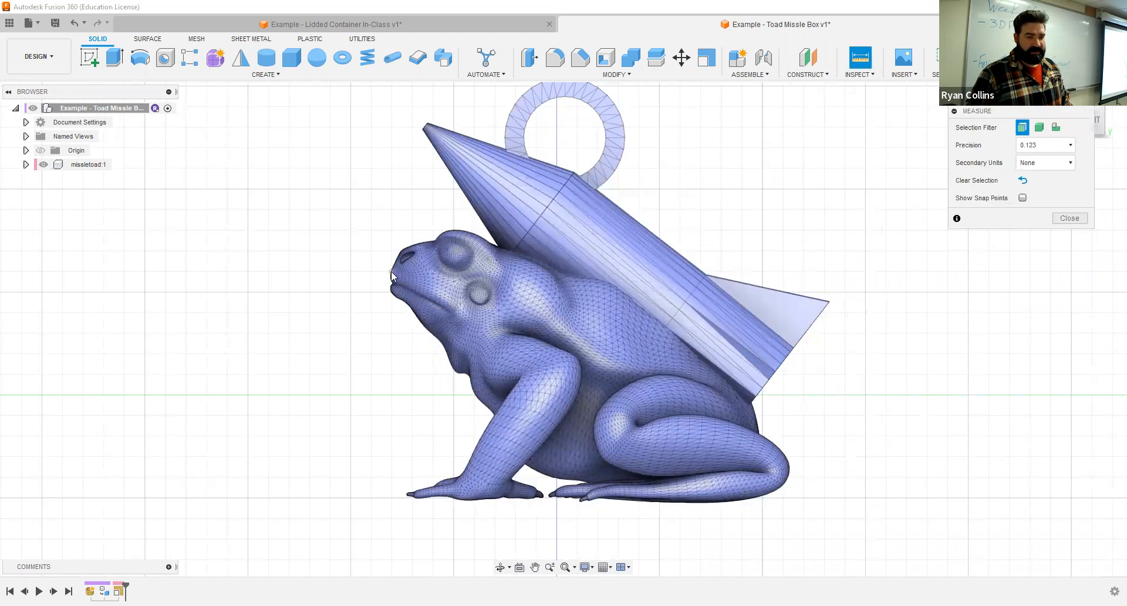
left_click(829, 303)
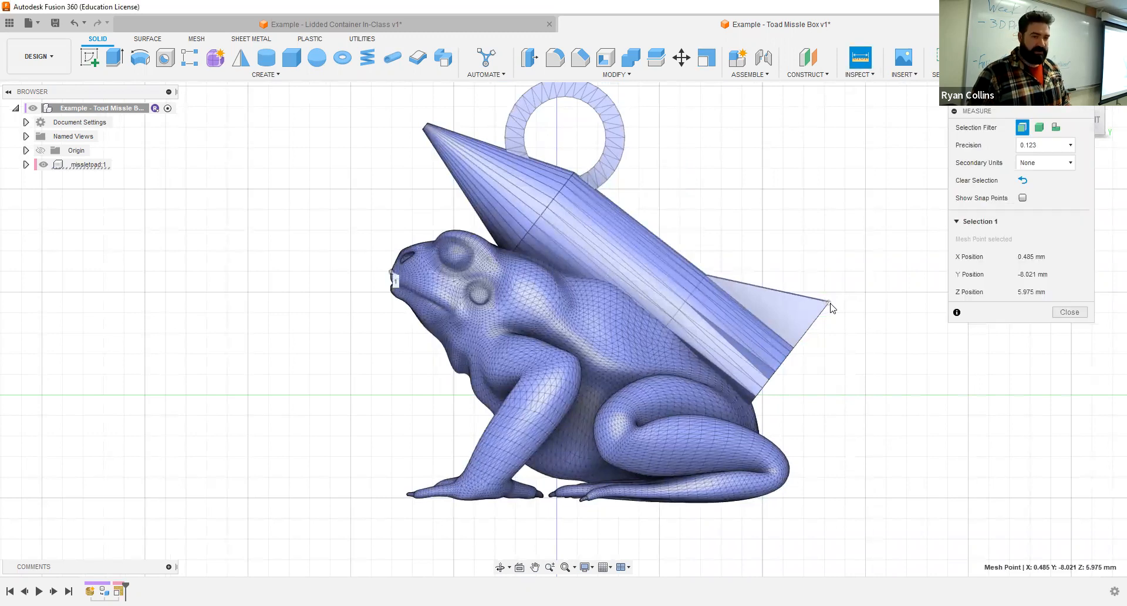
left_click(829, 303)
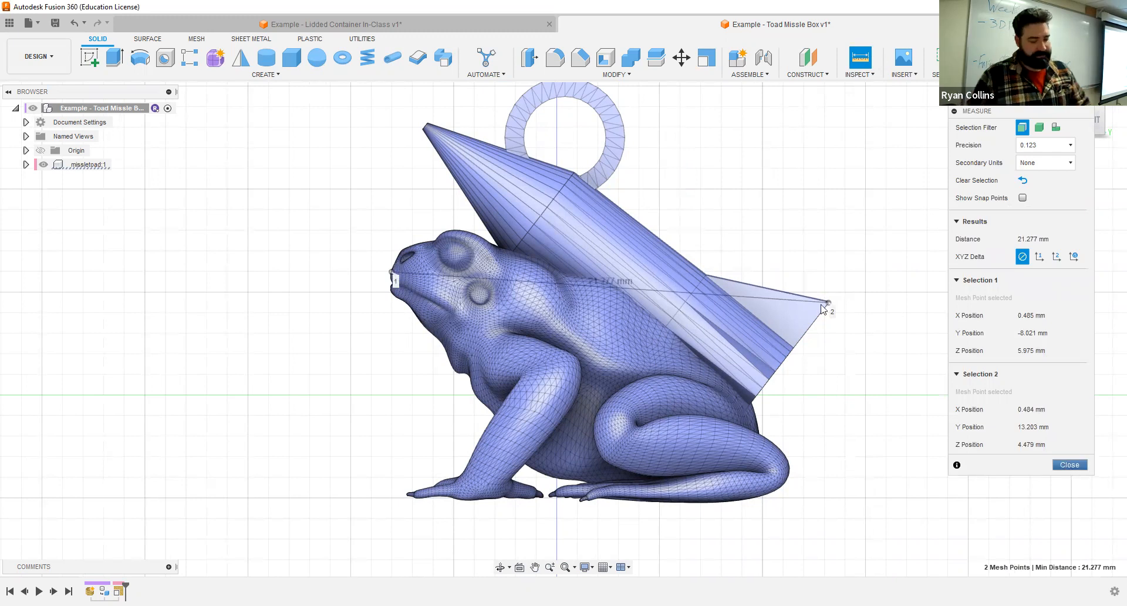
key("Escape")
scroll(757, 289, "up", 3)
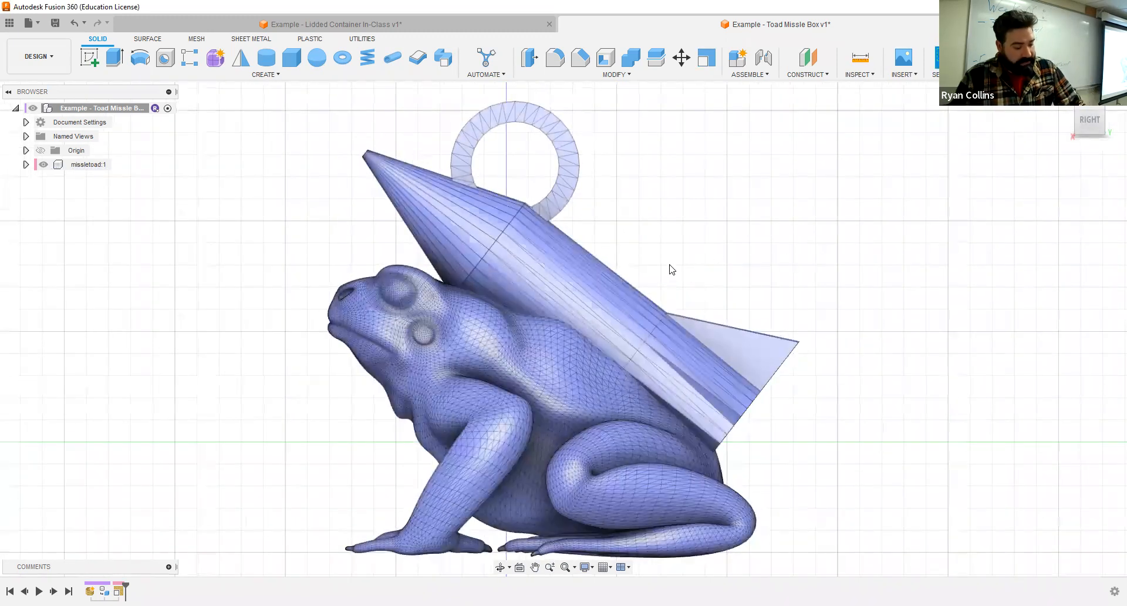
- Show the origin planes and axes, hiding the missletoad component to check them and then restoring it
middle_click_drag(664, 246, 784, 371, "shift")
left_click(43, 166)
left_click(44, 166)
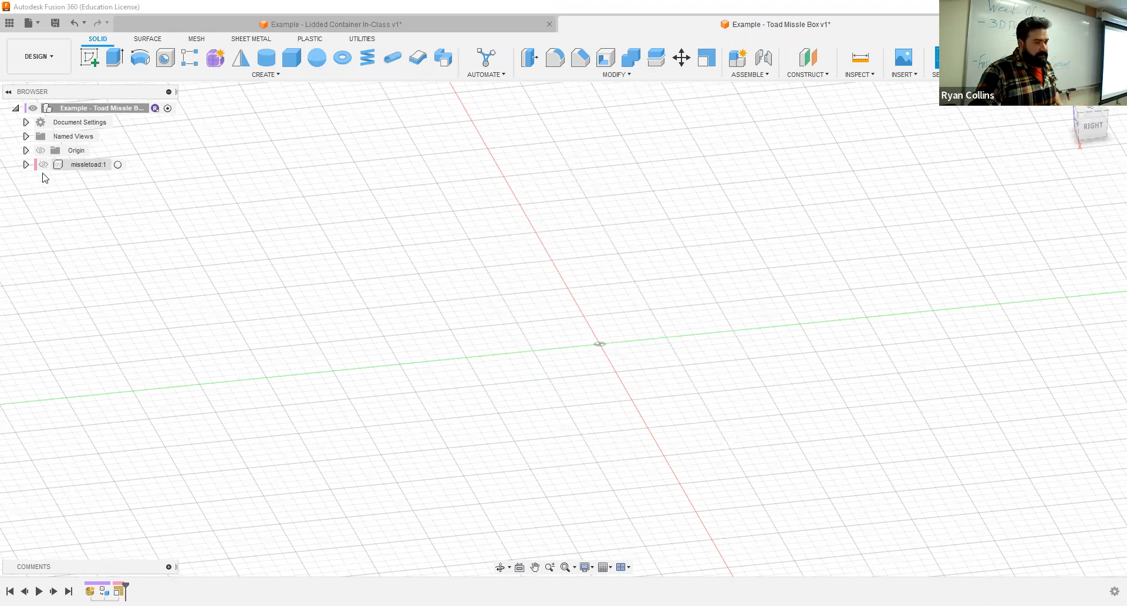
left_click(48, 151)
left_click(41, 150)
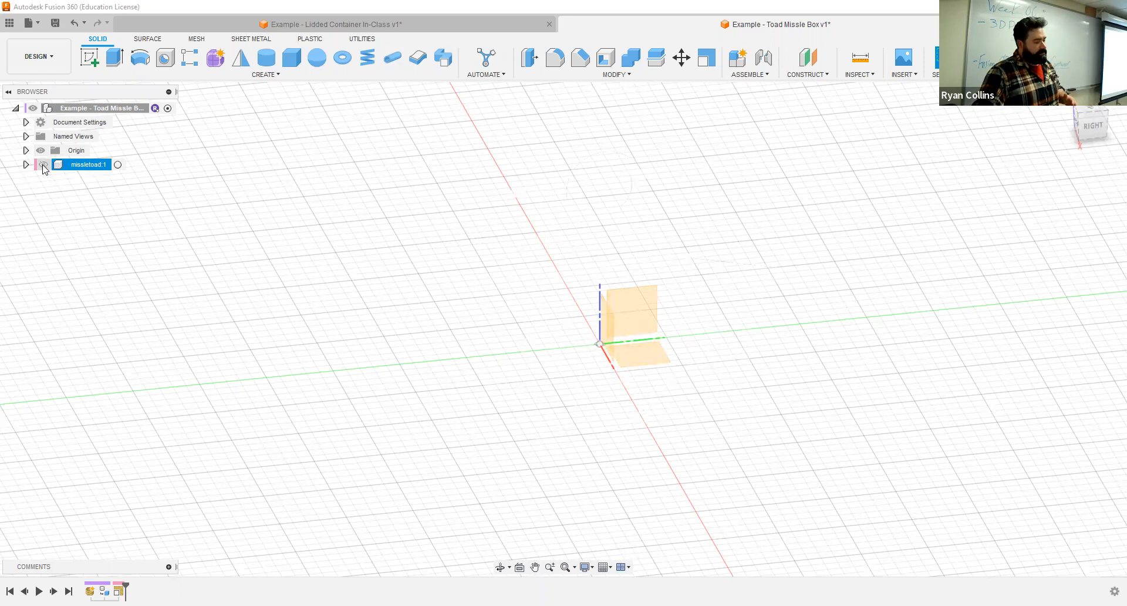
left_click(43, 165)
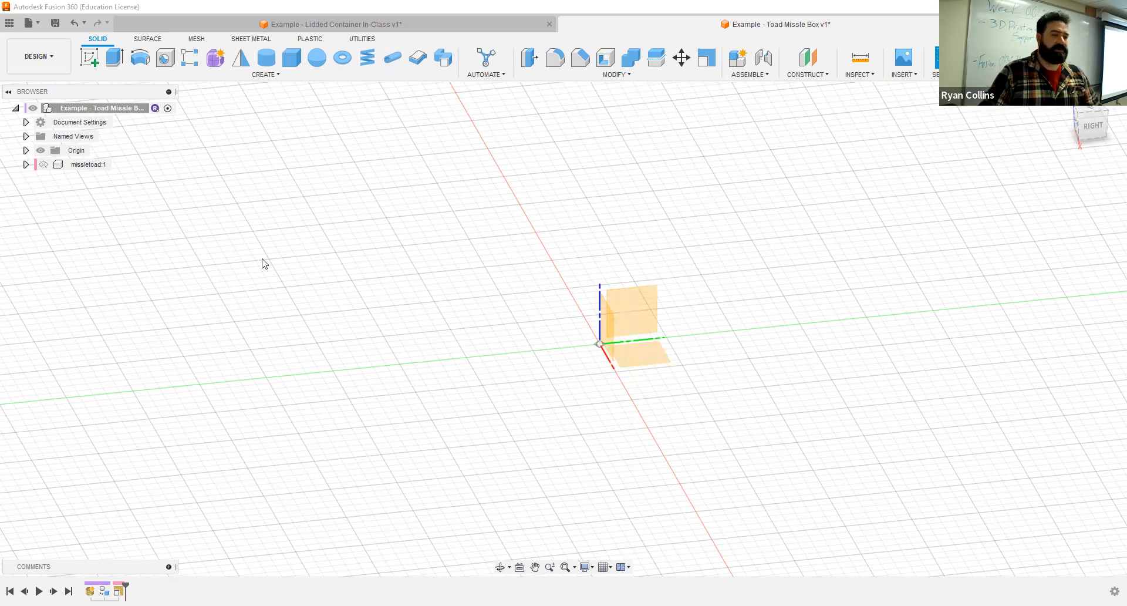
left_click(43, 165)
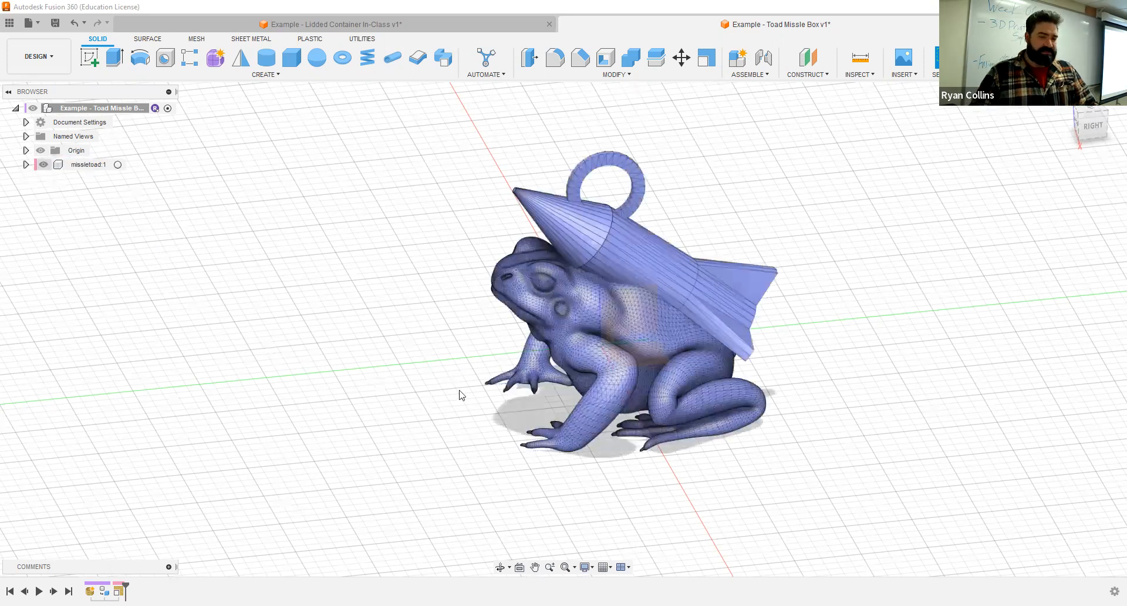
middle_click_drag(657, 365, 88, 123, "shift")
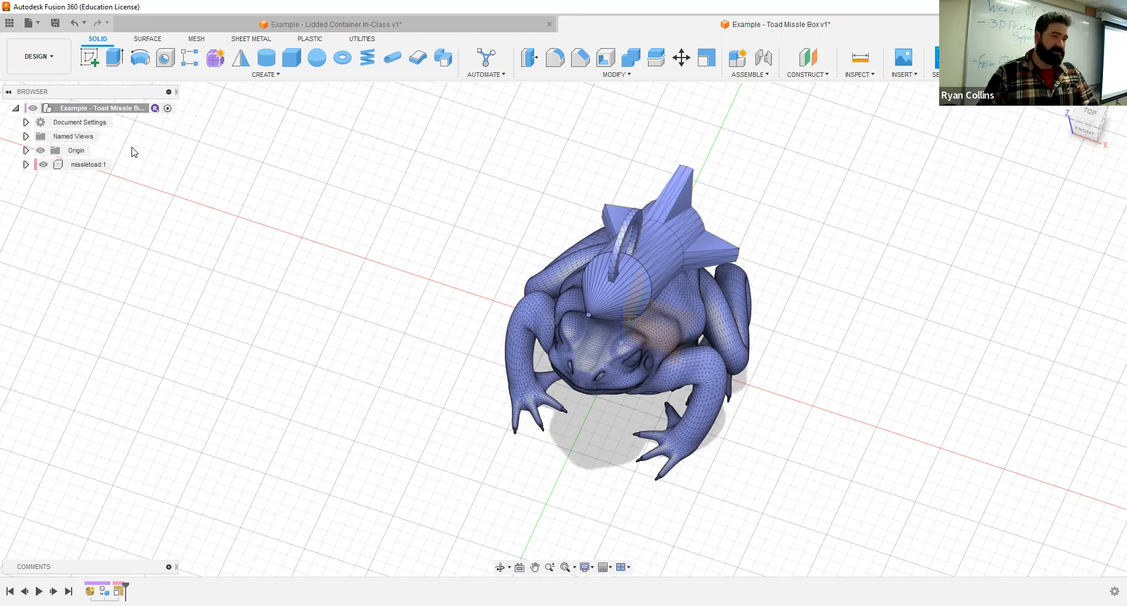
- Start a sketch on the horizontal XY origin plane, hiding the missletoad component to pick the plane and showing it again
left_click(89, 57)
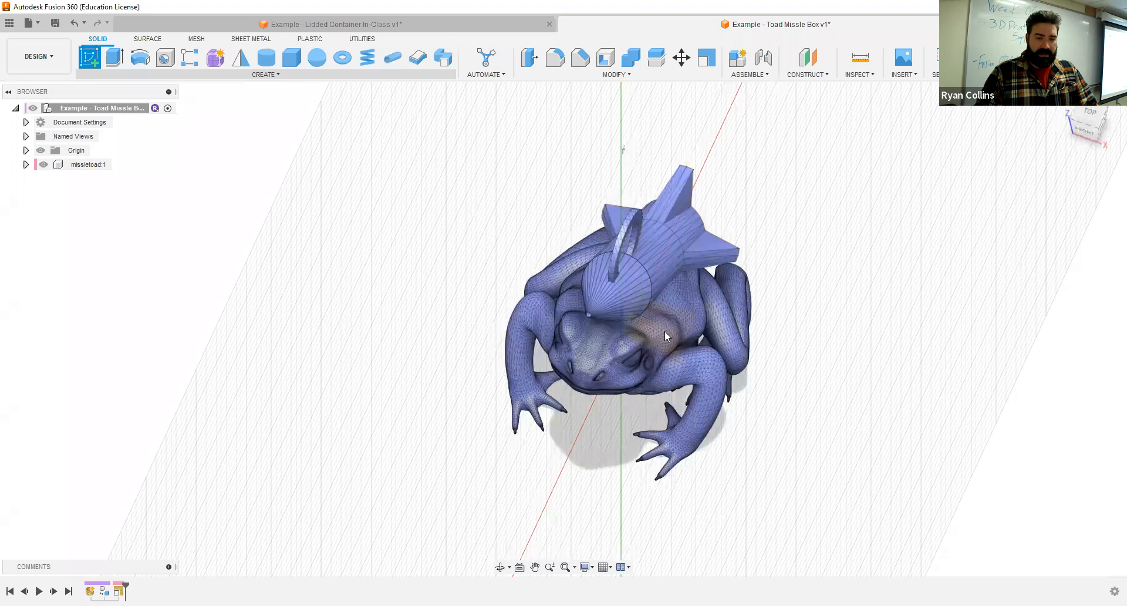
mouse_move(729, 336)
middle_mouse_down("shift")
mouse_move(531, 309)
mouse_move(364, 249)
middle_mouse_up("shift")
left_click(44, 165)
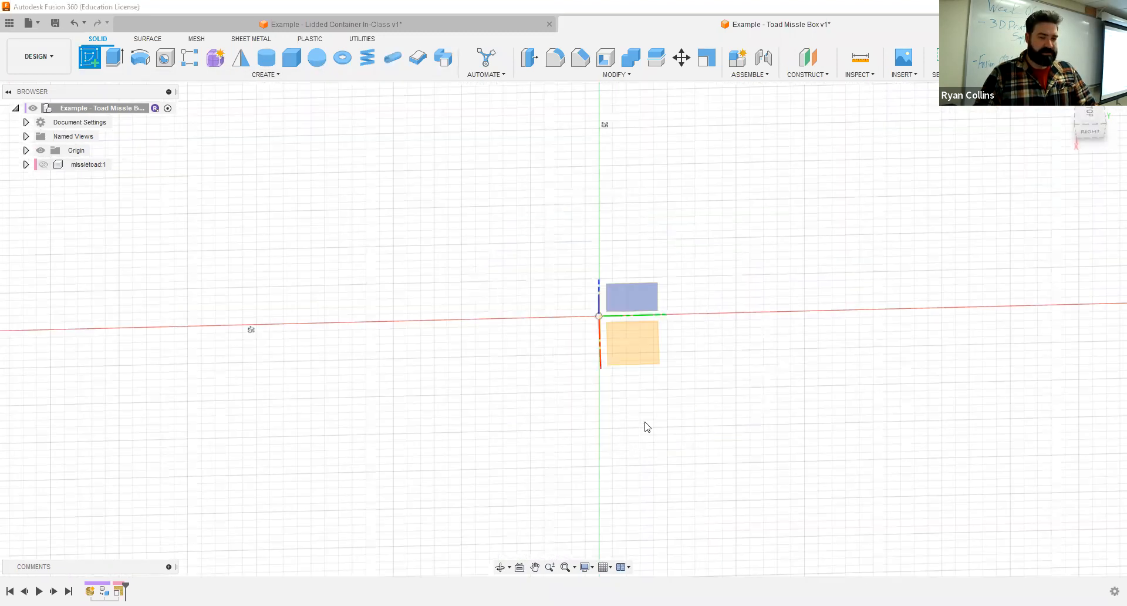
left_click(640, 352)
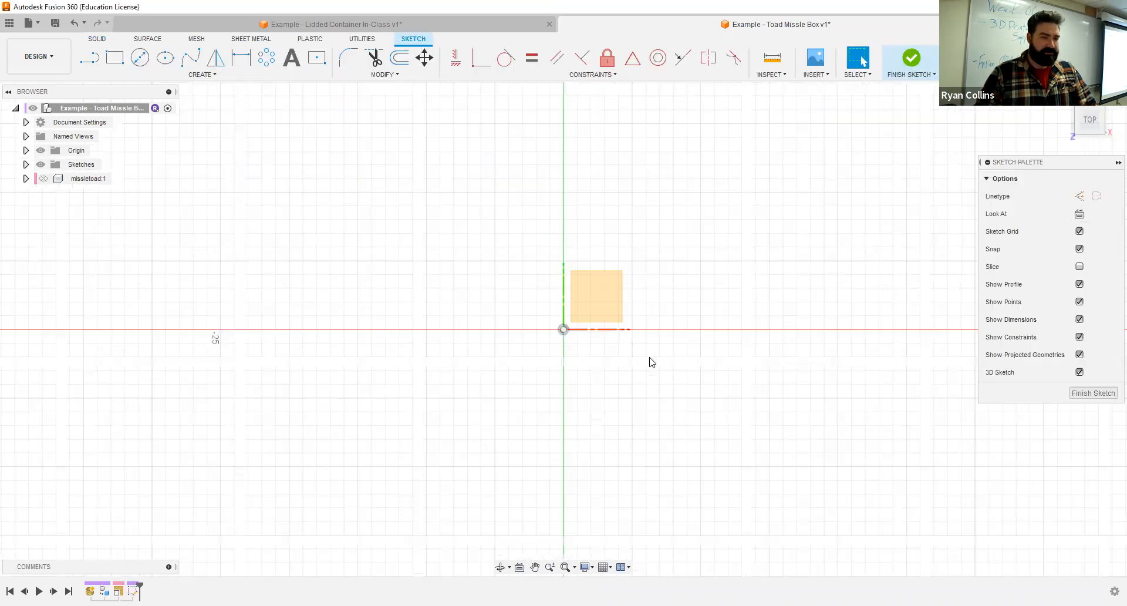
left_click(43, 179)
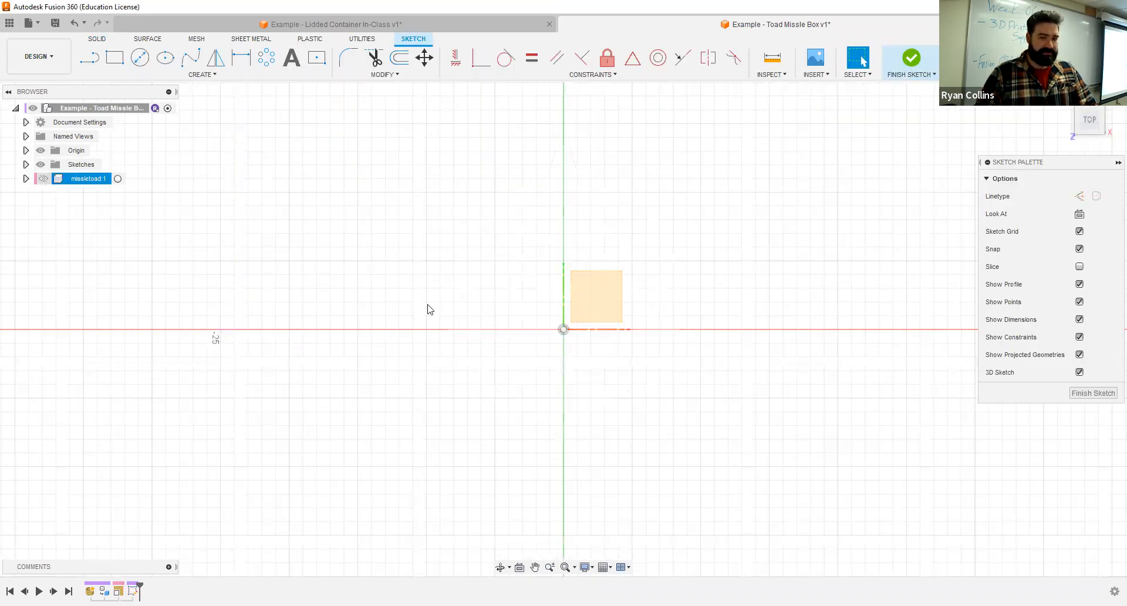
- Draw a construction center rectangle 20 mm wide and 25 mm long around the toad, centred on the origin, and finish the sketch
left_click(320, 61)
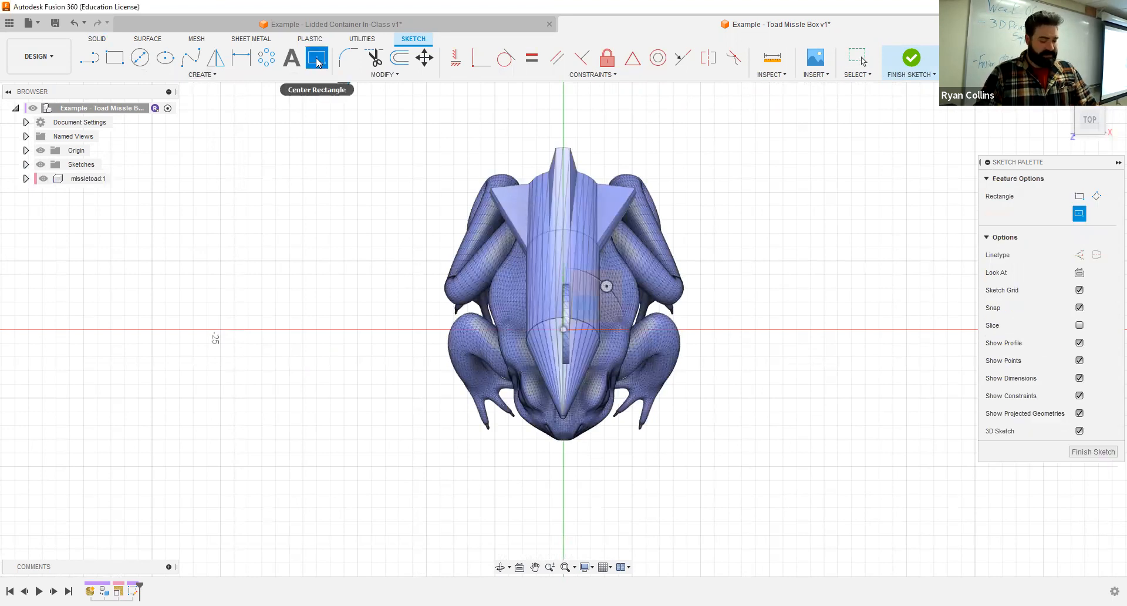
left_click(1084, 257)
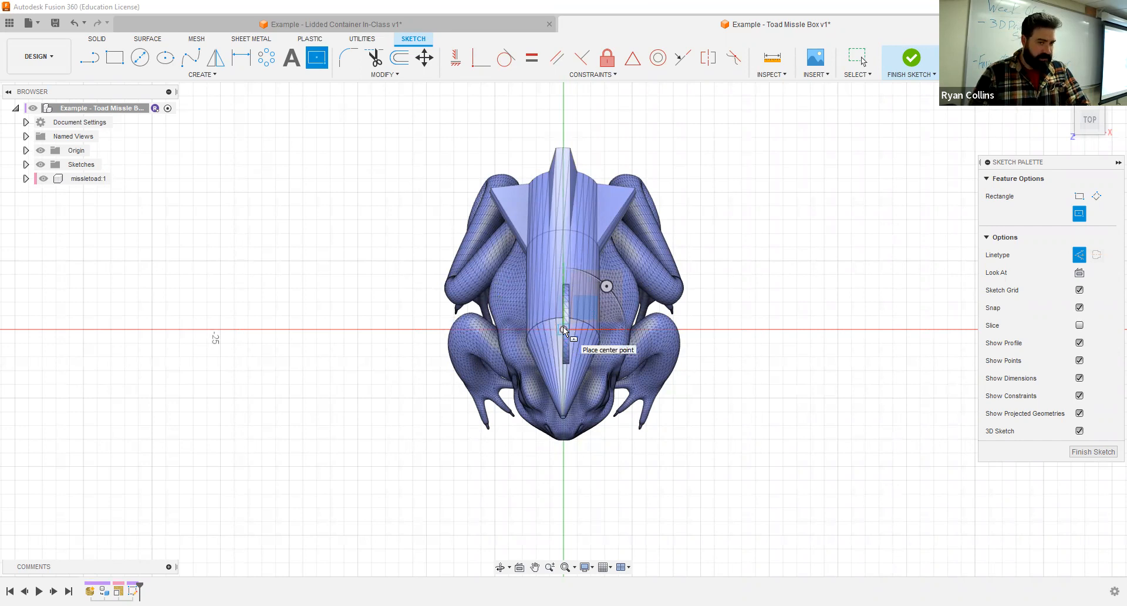
left_click(44, 179)
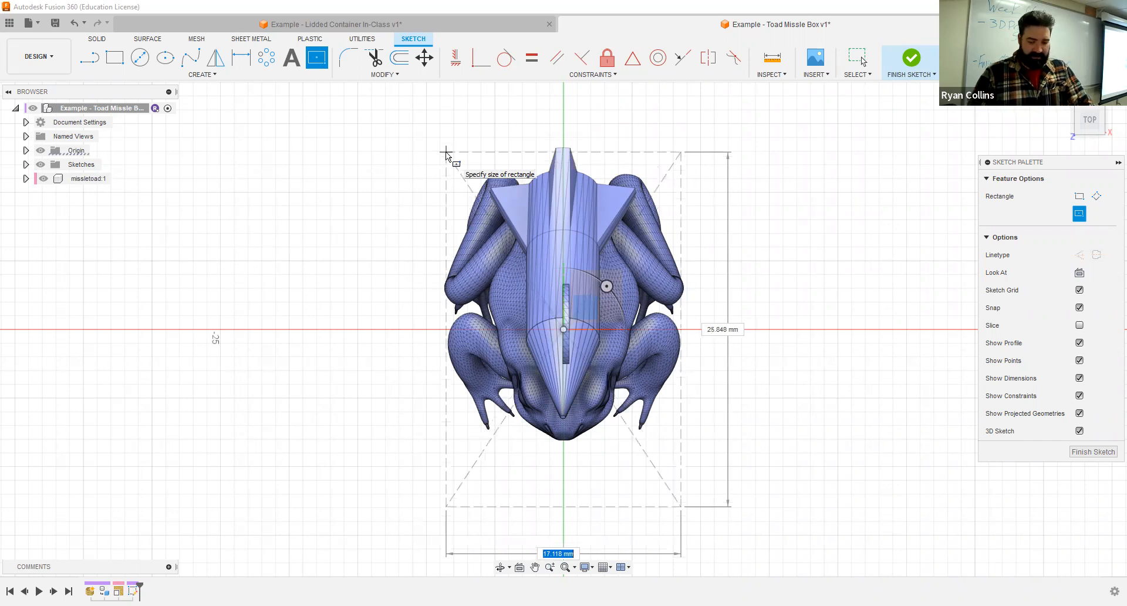
type("20")
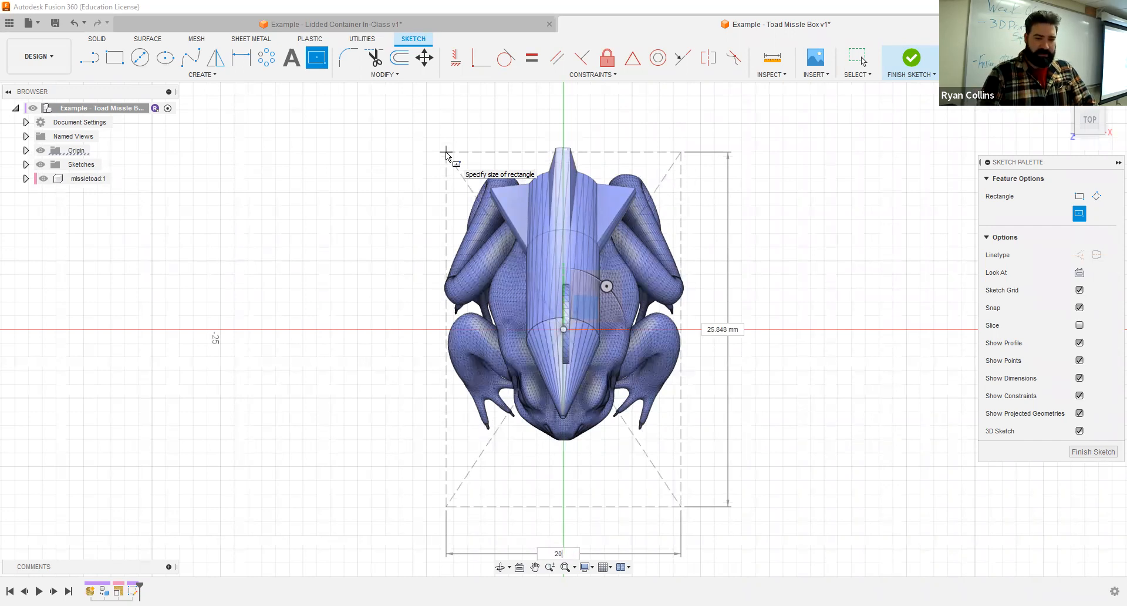
key("Tab")
type("25")
key("Tab")
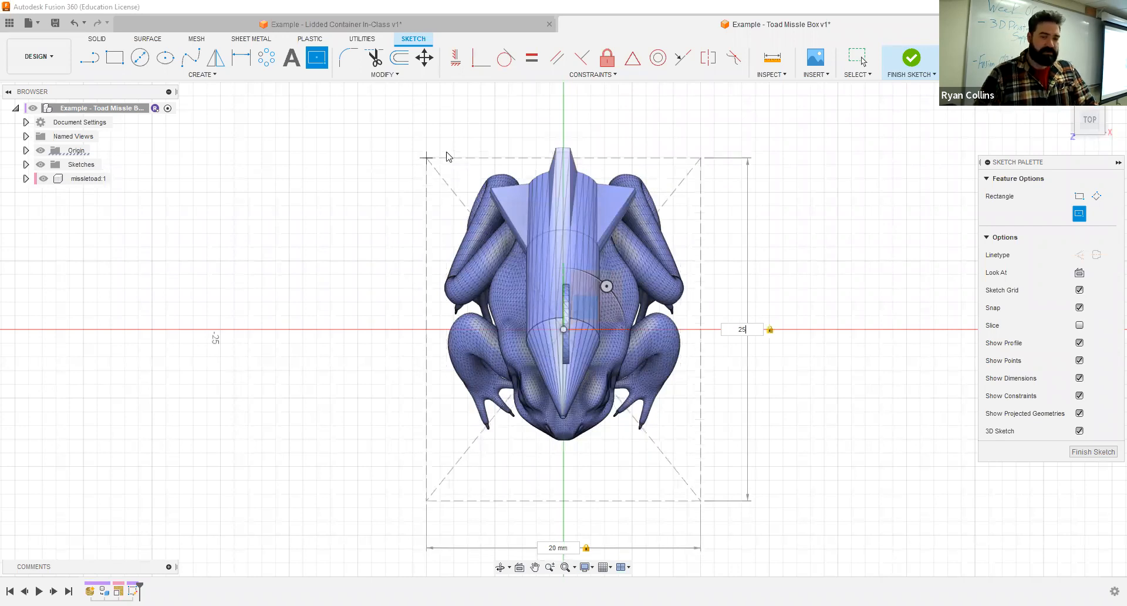
key("Return")
left_click(1077, 392)
middle_click_drag(897, 291, 898, 246, "shift")
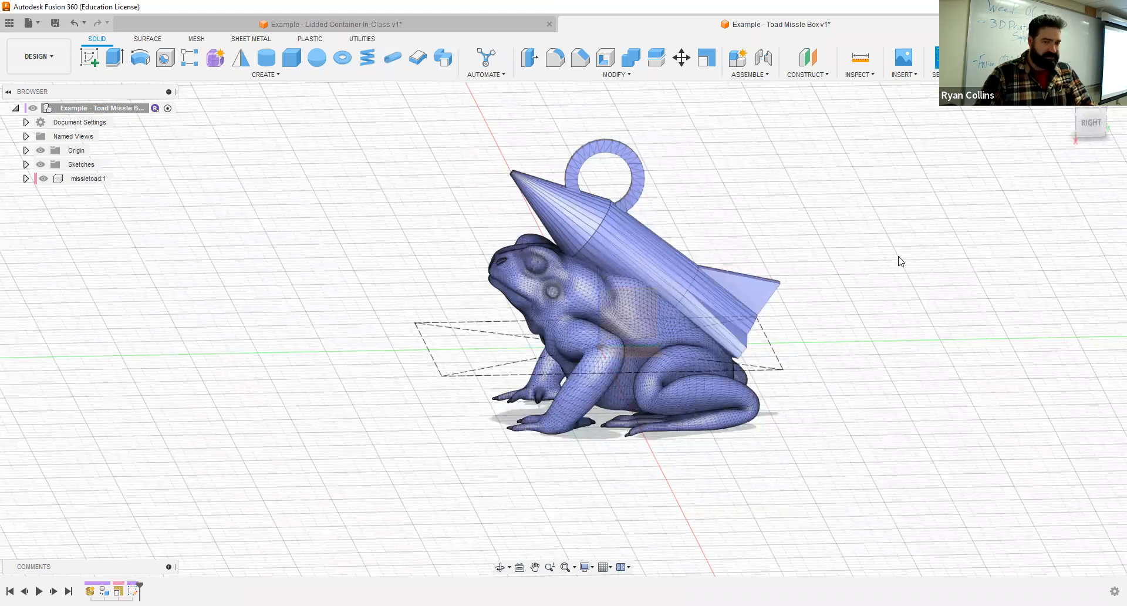
- Sketch an origin-centred construction rectangle on the side YZ plane, 30 mm wide and about 27 mm tall, and finish the sketch
left_click(82, 61)
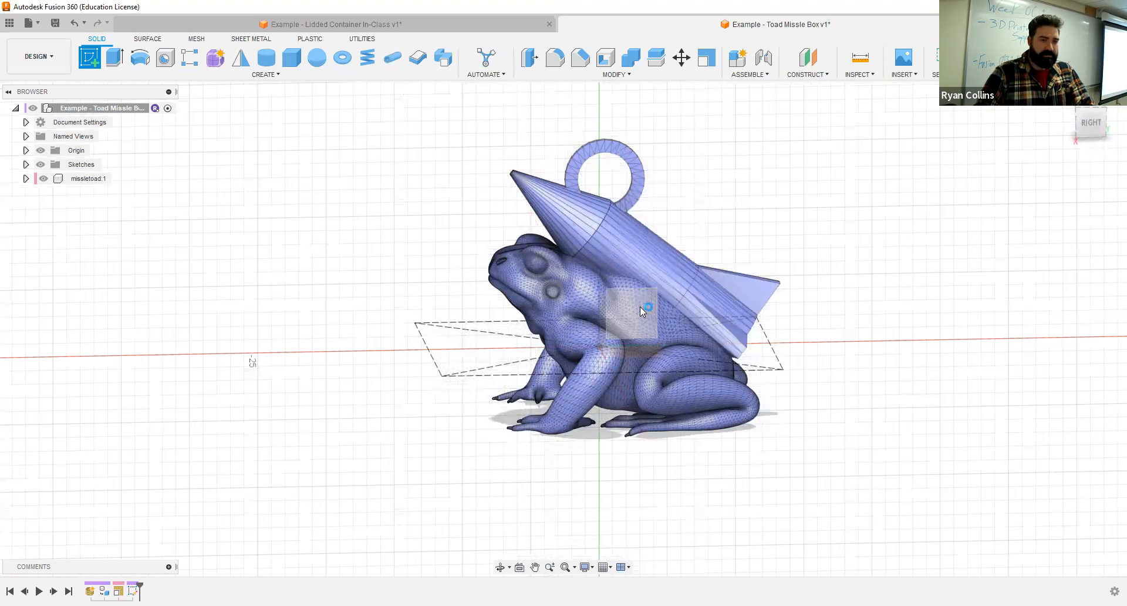
left_click(640, 306)
key("x")
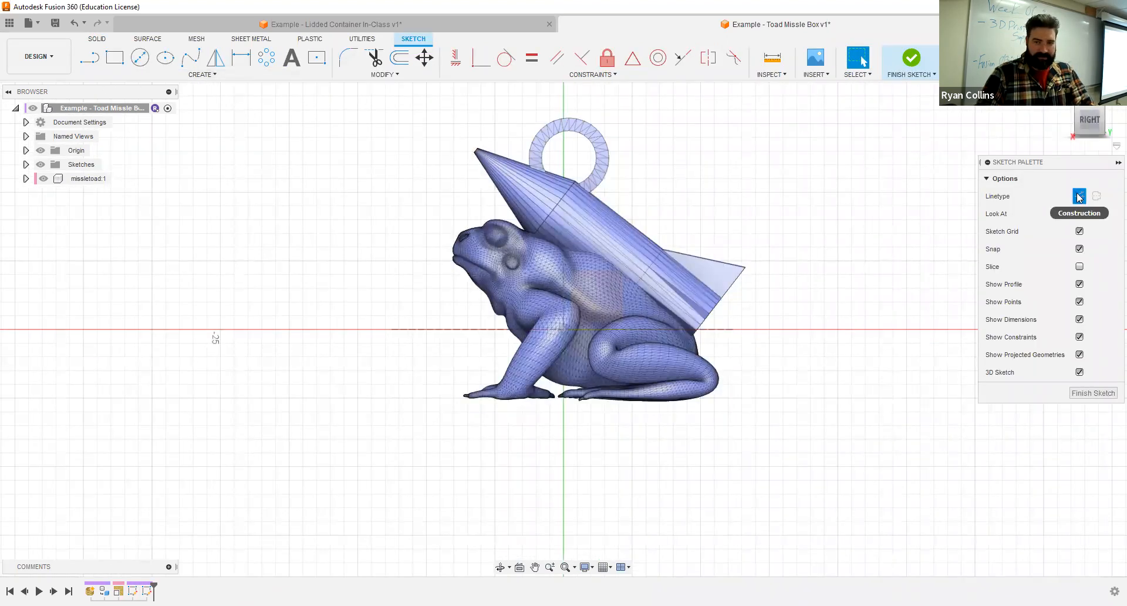
left_click(318, 58)
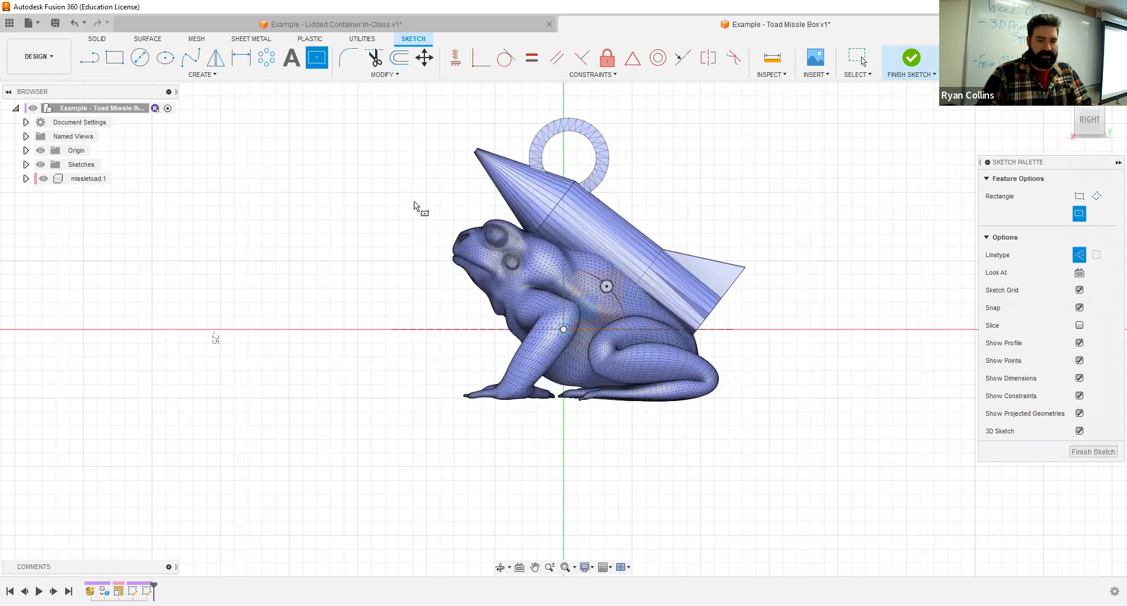
type("25")
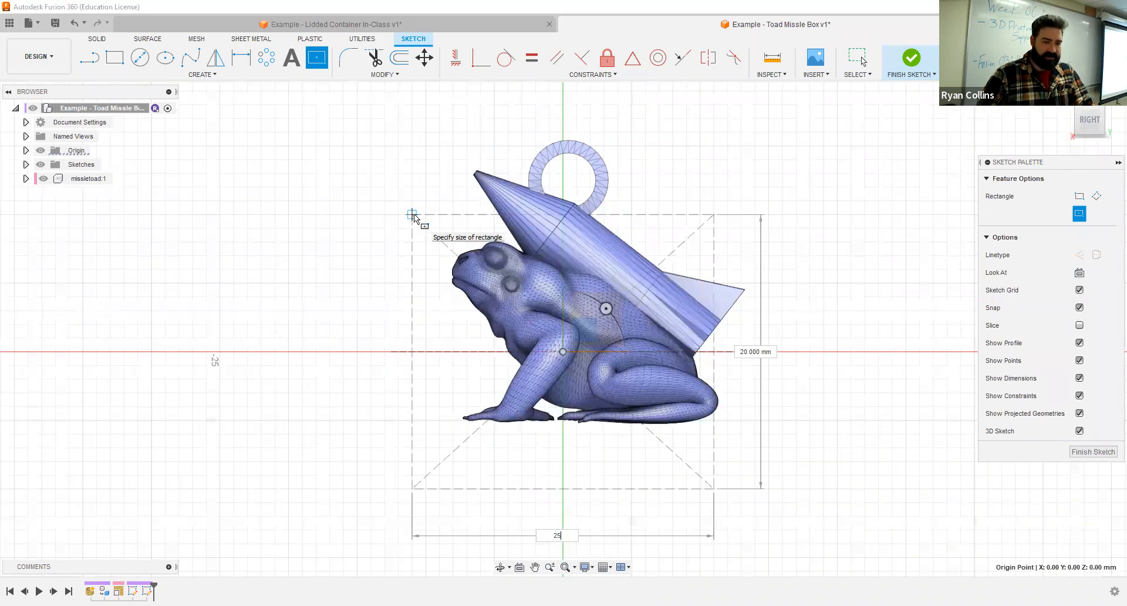
key("Tab")
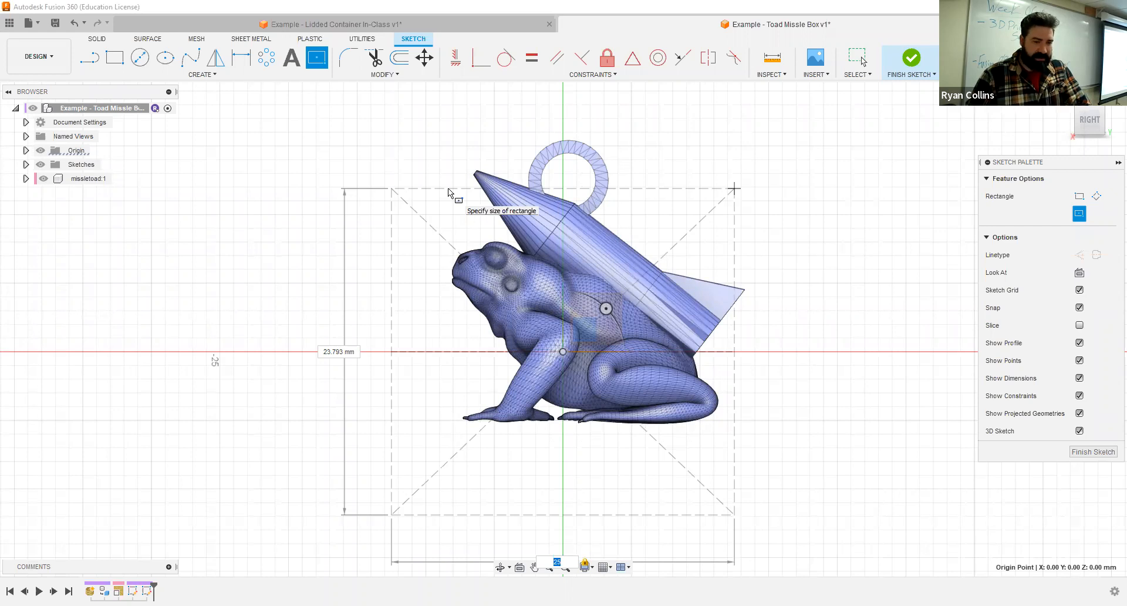
type("30")
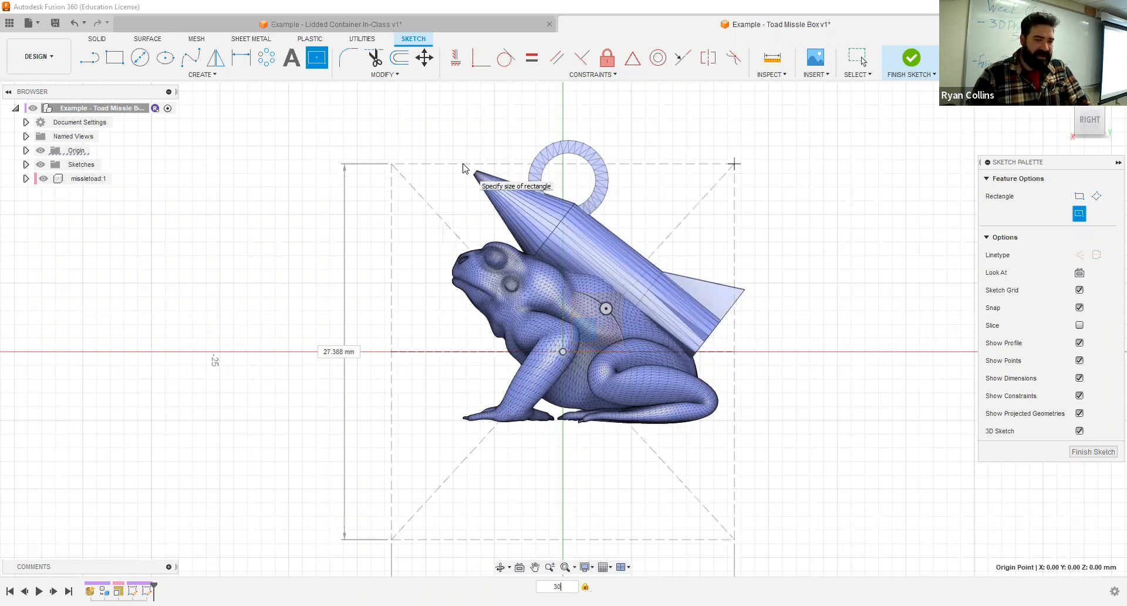
key("Return")
middle_click_drag(454, 290, 519, 283, "shift")
mouse_move(493, 292)
middle_mouse_down("shift")
mouse_move(460, 297)
mouse_move(453, 282)
mouse_move(516, 308)
mouse_move(814, 356)
mouse_move(779, 329)
mouse_move(782, 338)
middle_mouse_up("shift")
key("Escape")
- Activate the missletoad component and move it -8 mm along Z so its feet sit near the side rectangle's lower edge
left_click(684, 64)
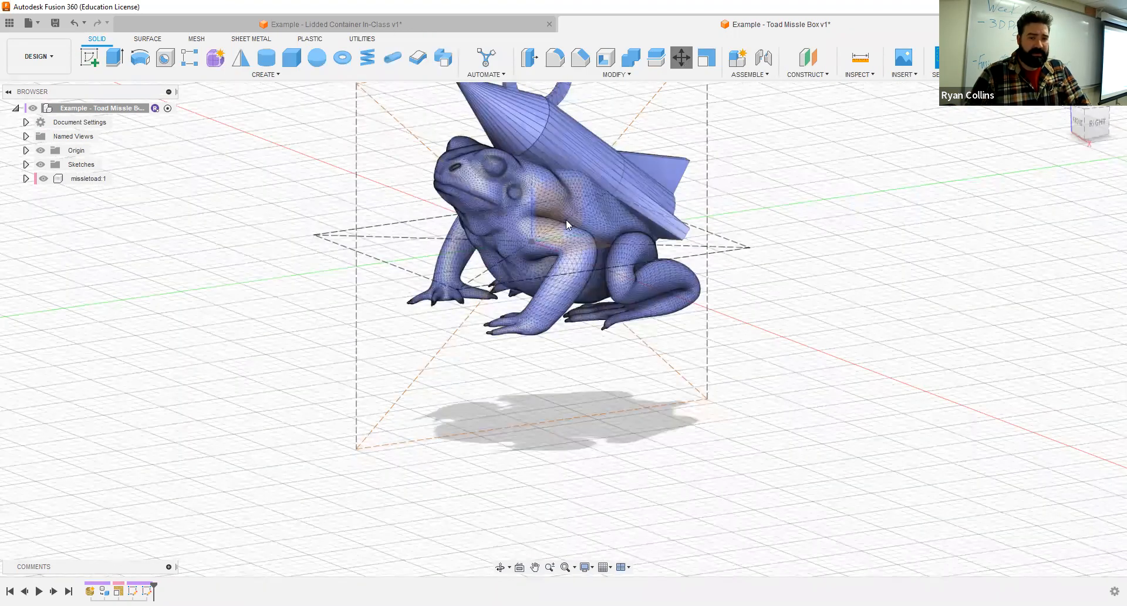
left_click(64, 184)
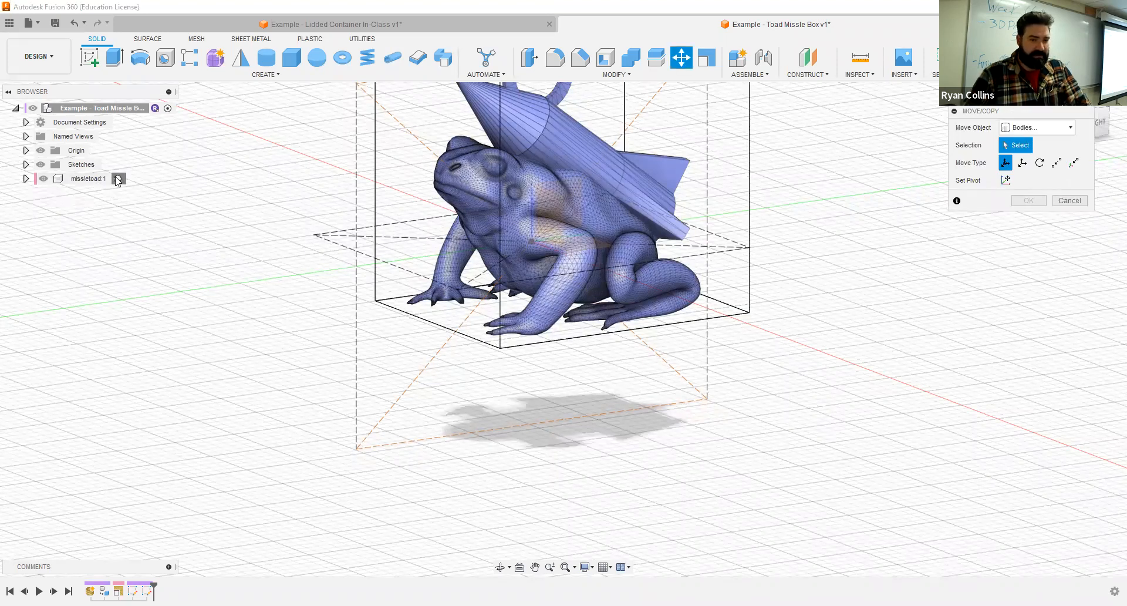
key("Escape")
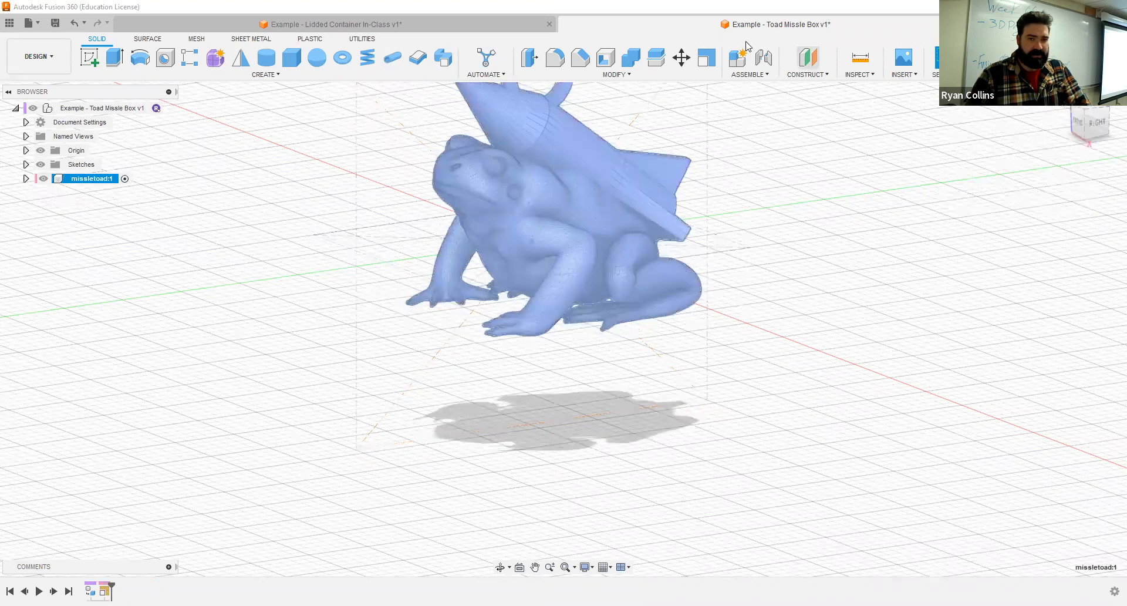
left_click(681, 57)
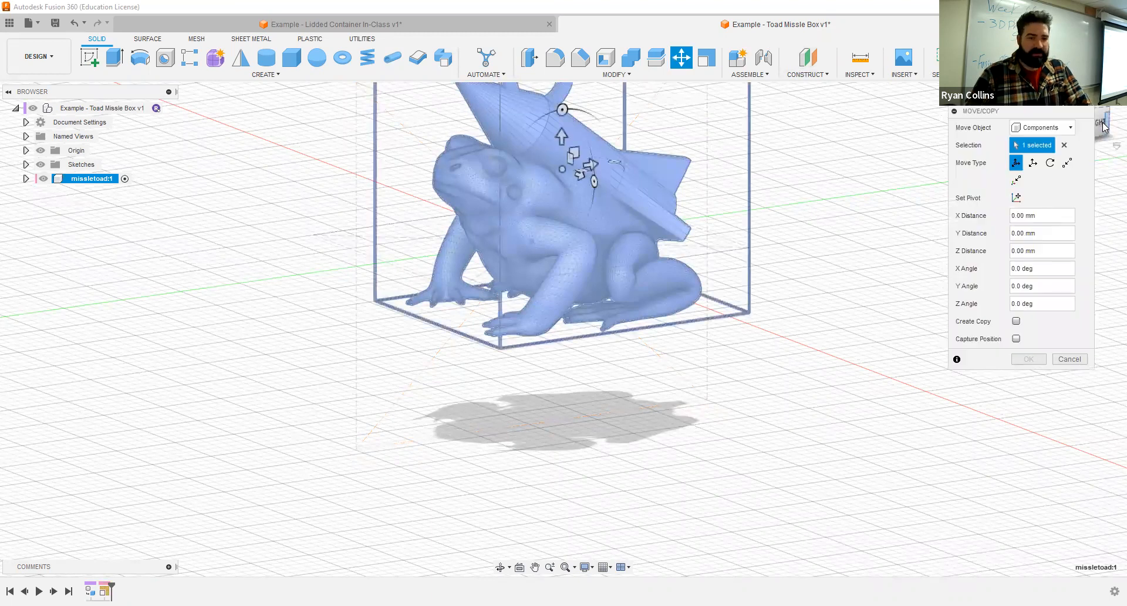
left_click(1103, 125)
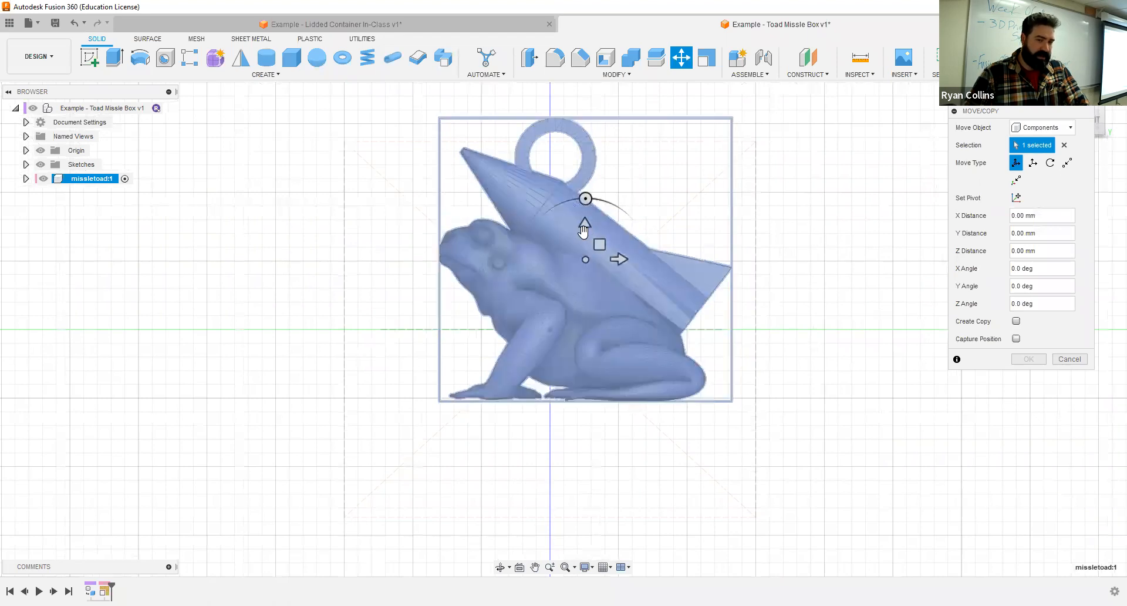
left_click_drag(585, 225, 579, 286)
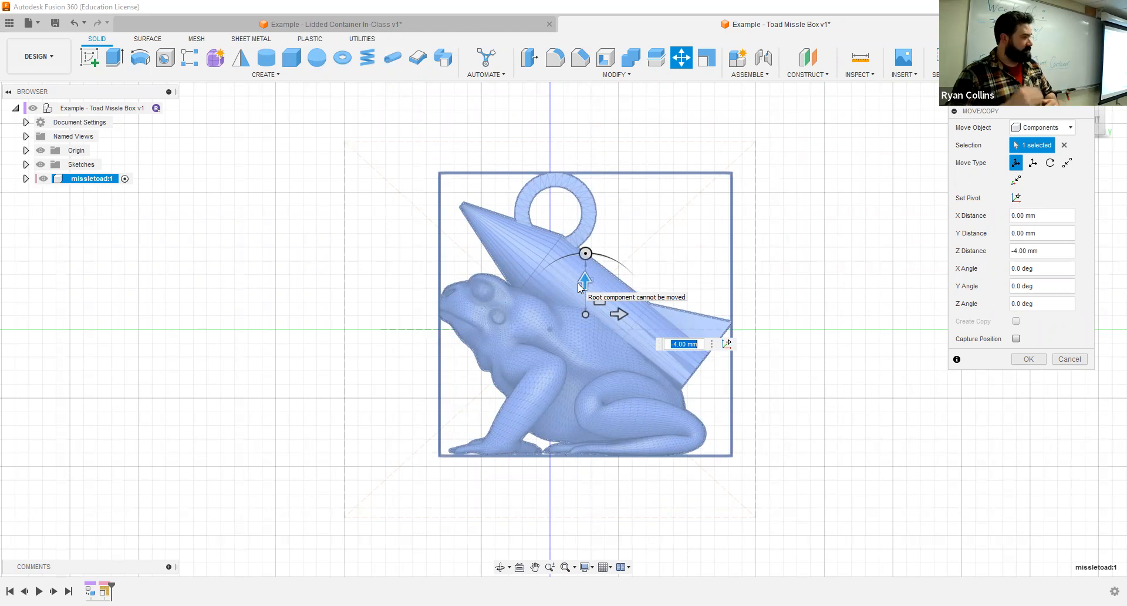
left_click_drag(580, 285, 582, 336)
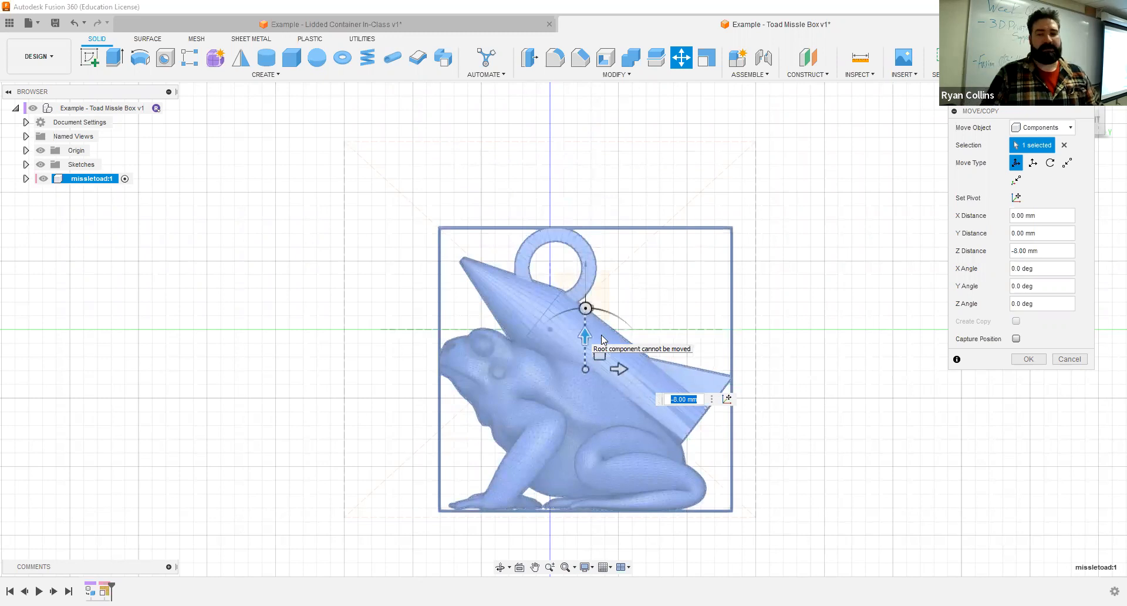
left_click(1029, 360)
- Reactivate the top-level Example - Toad Missle Box component
middle_click_drag(621, 371, 664, 419, "shift")
left_click(1096, 120)
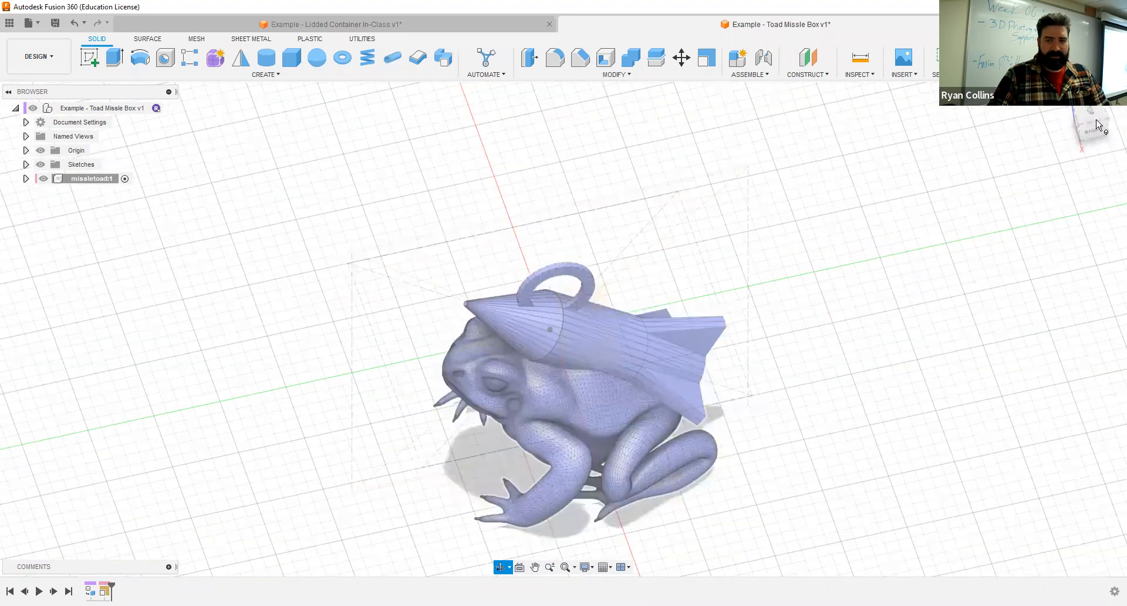
left_click_drag(1096, 120, 1110, 115)
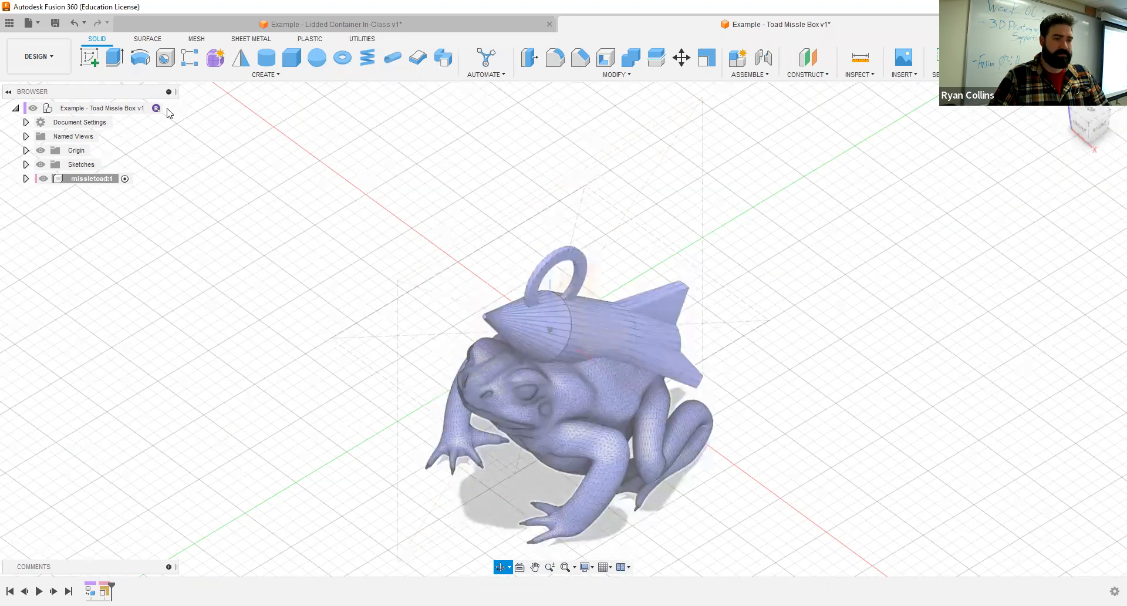
left_click(167, 108)
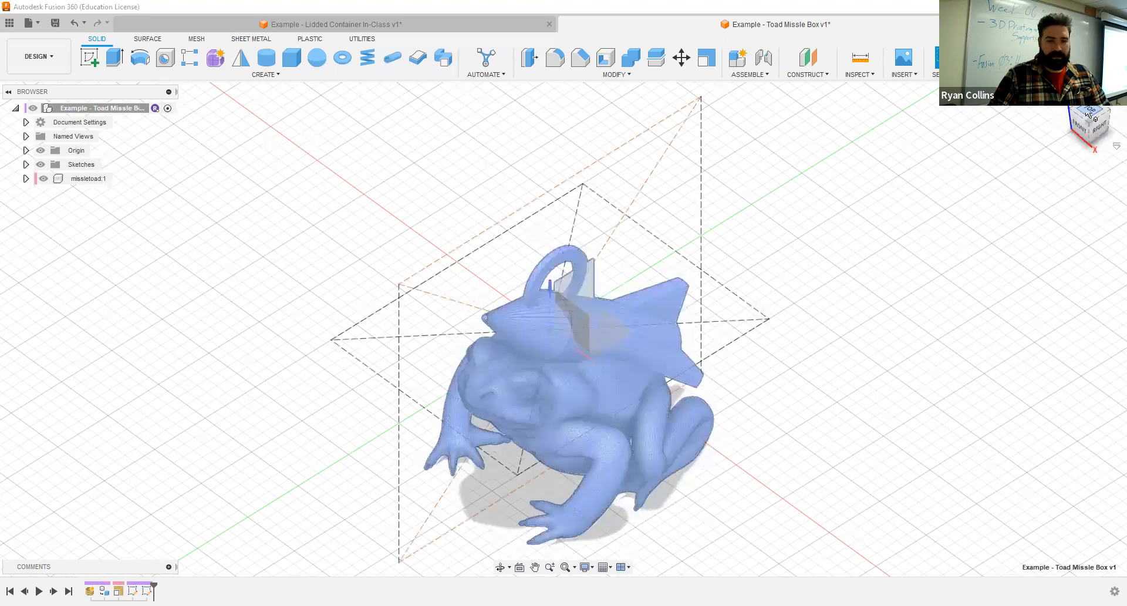
- Activate the missletoad component and move it -2 mm along Y to center it within the top construction rectangle
left_click(1088, 111)
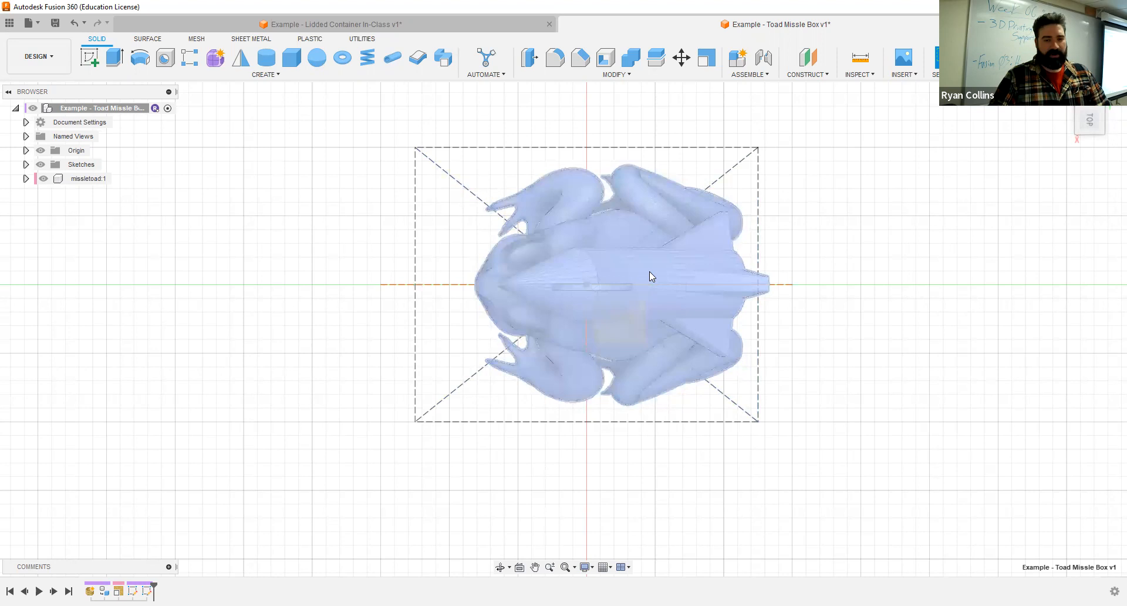
left_click(110, 178)
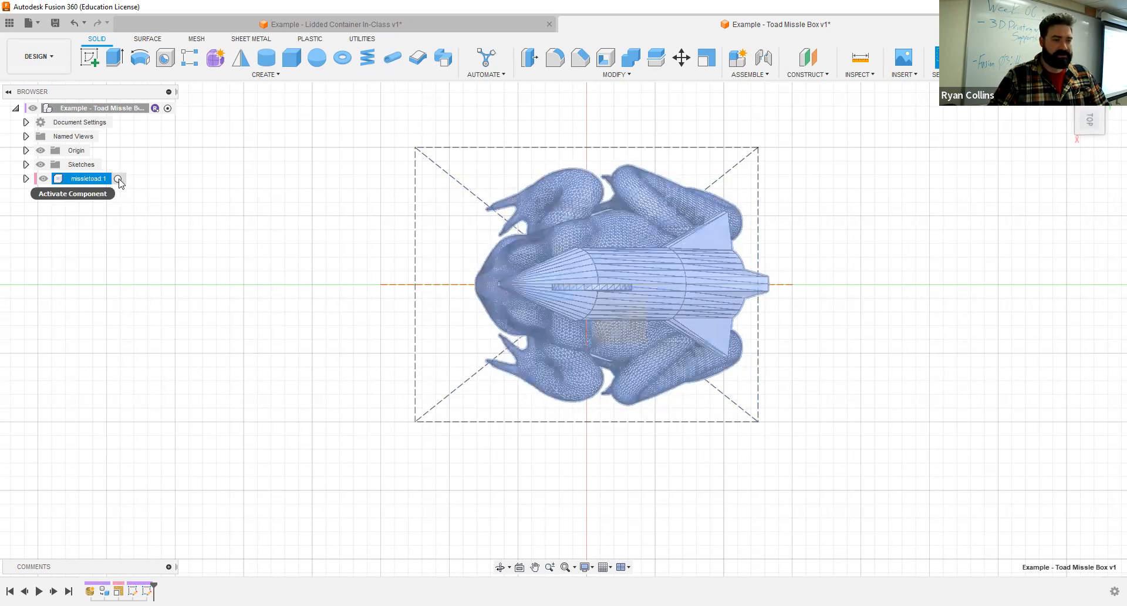
left_click(681, 58)
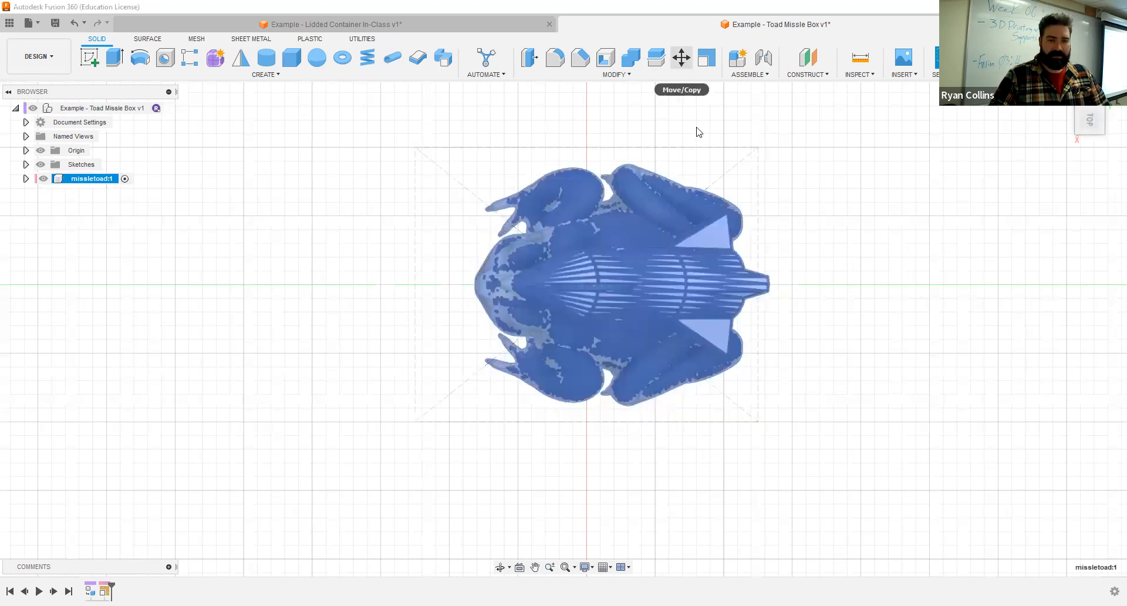
left_click_drag(655, 285, 629, 287)
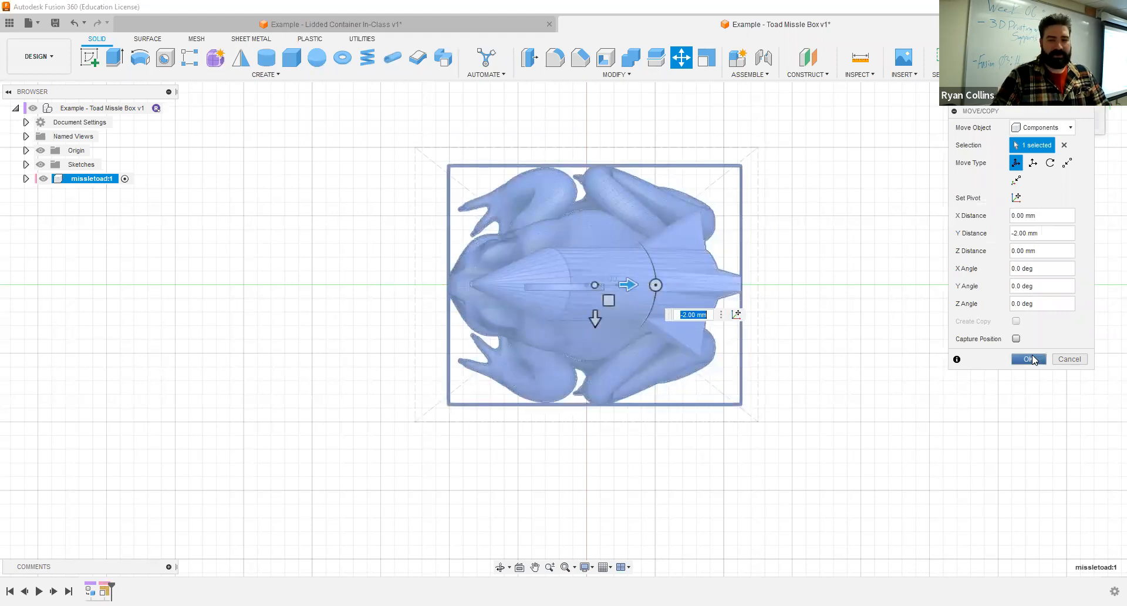
key("Return")
- Reactivate the top-level Example - Toad Missle Box component
middle_click_drag(737, 423, 938, 89, "shift")
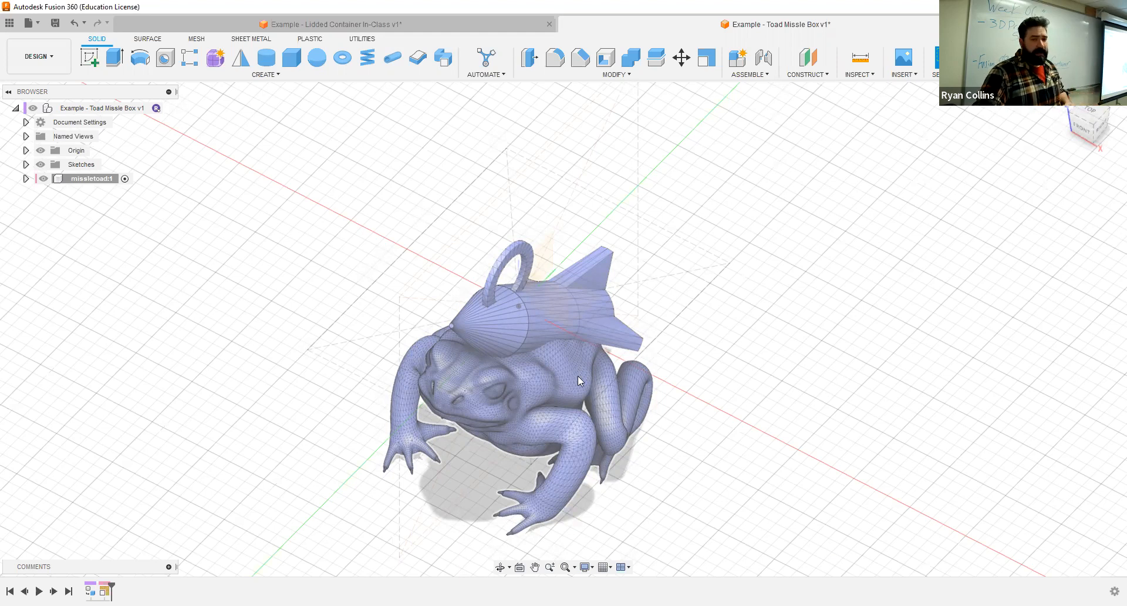
left_click(611, 384)
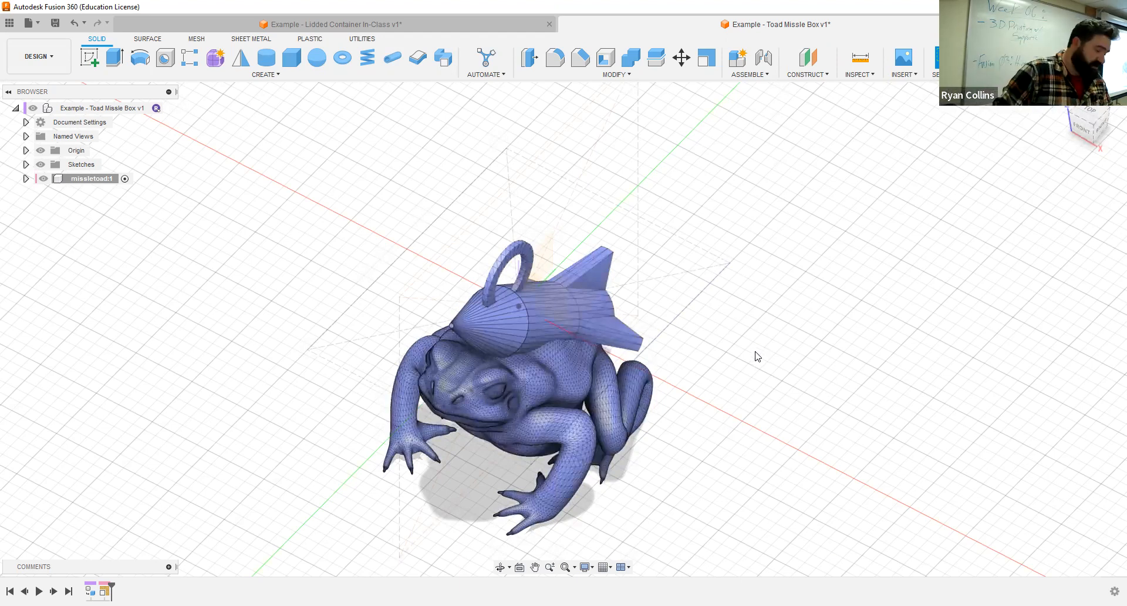
mouse_move(734, 319)
middle_mouse_down("shift")
mouse_move(725, 280)
mouse_move(707, 300)
mouse_move(748, 313)
middle_mouse_up("shift")
mouse_move(105, 100)
middle_mouse_down("shift")
mouse_move(167, 107)
mouse_move(262, 191)
mouse_move(875, 270)
mouse_move(853, 312)
mouse_move(906, 247)
mouse_move(870, 254)
middle_mouse_up("shift")
middle_click_drag(519, 376, 838, 272, "shift")
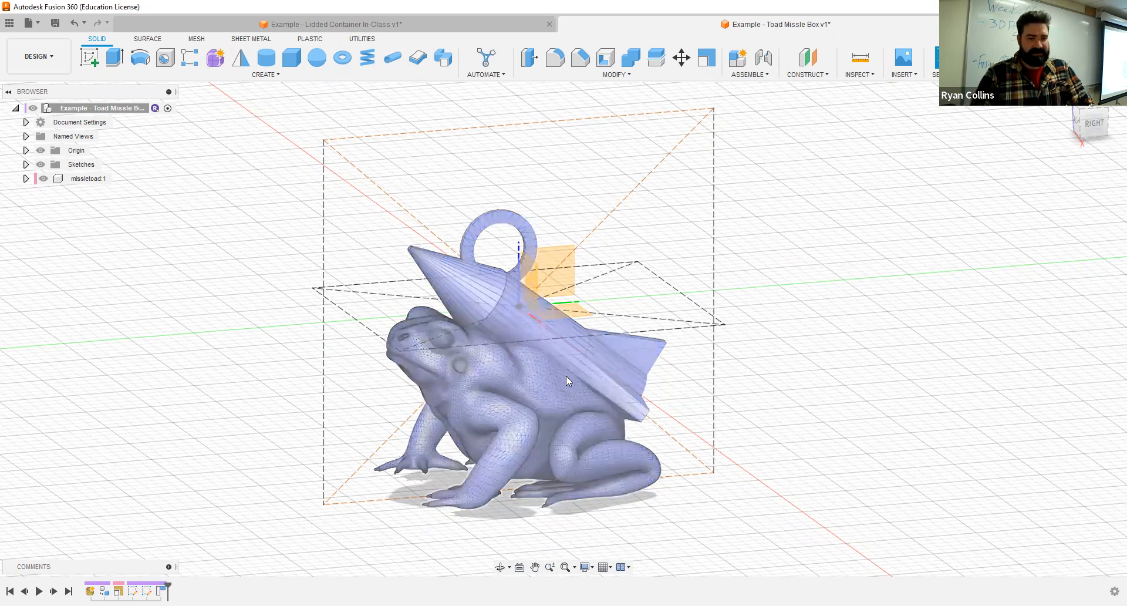
- Apply a new uniform Scale with a factor of 1.5 to the missletoad mesh
left_click(540, 376)
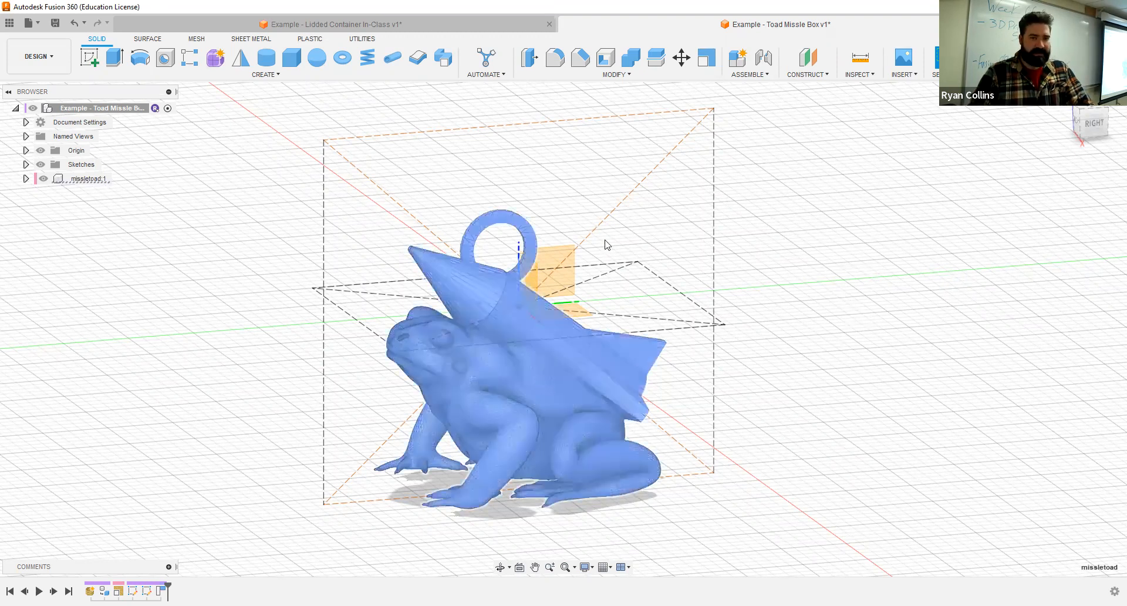
left_click(704, 68)
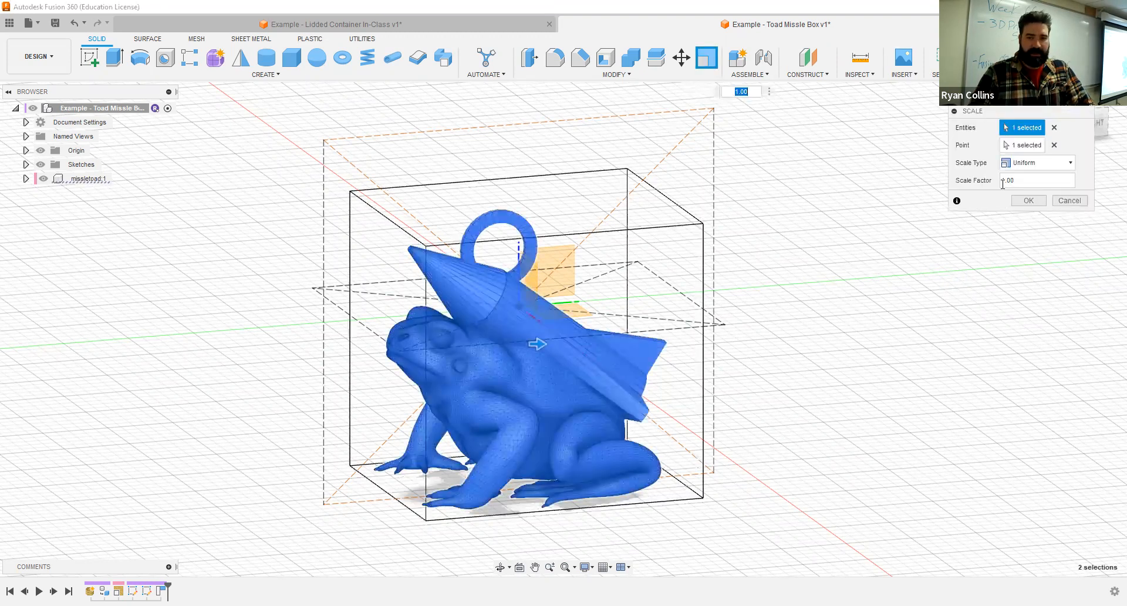
left_click(1022, 183)
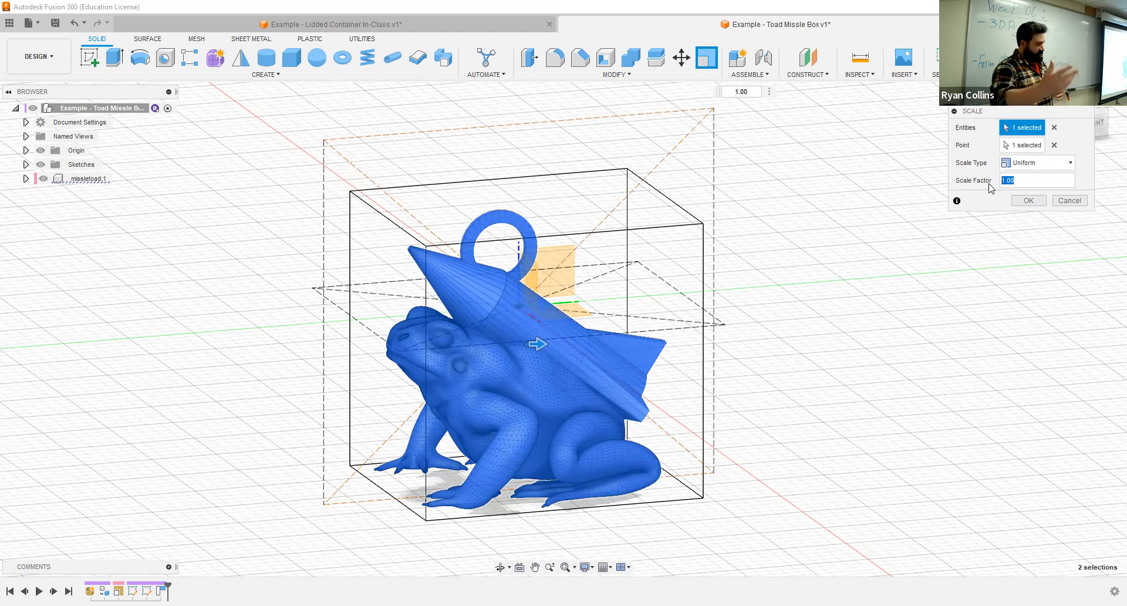
type("2")
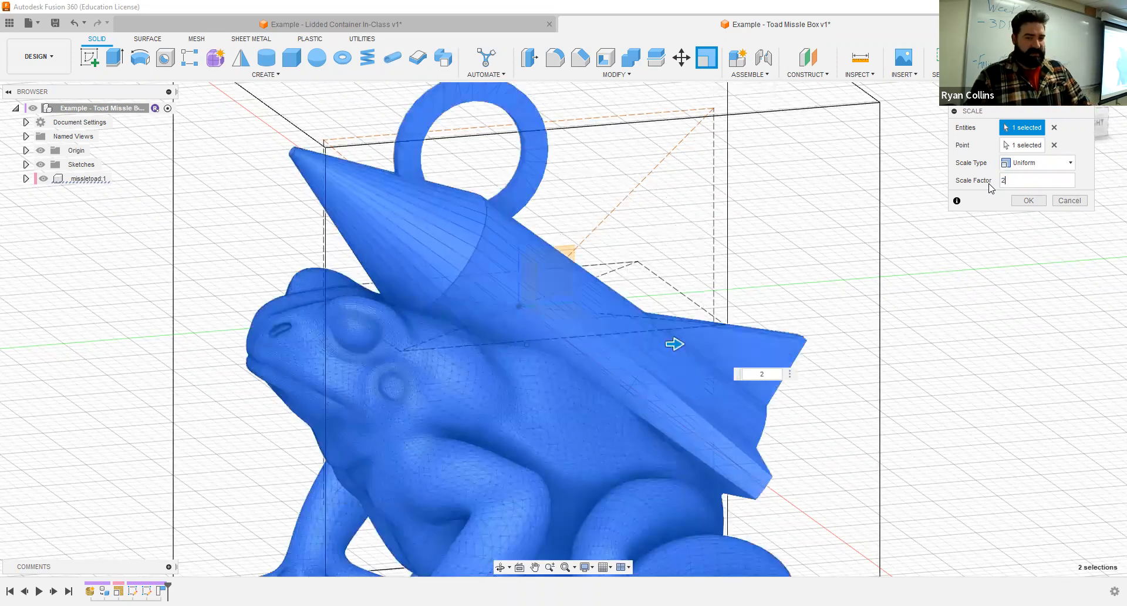
key("BackSpace")
type("1.5")
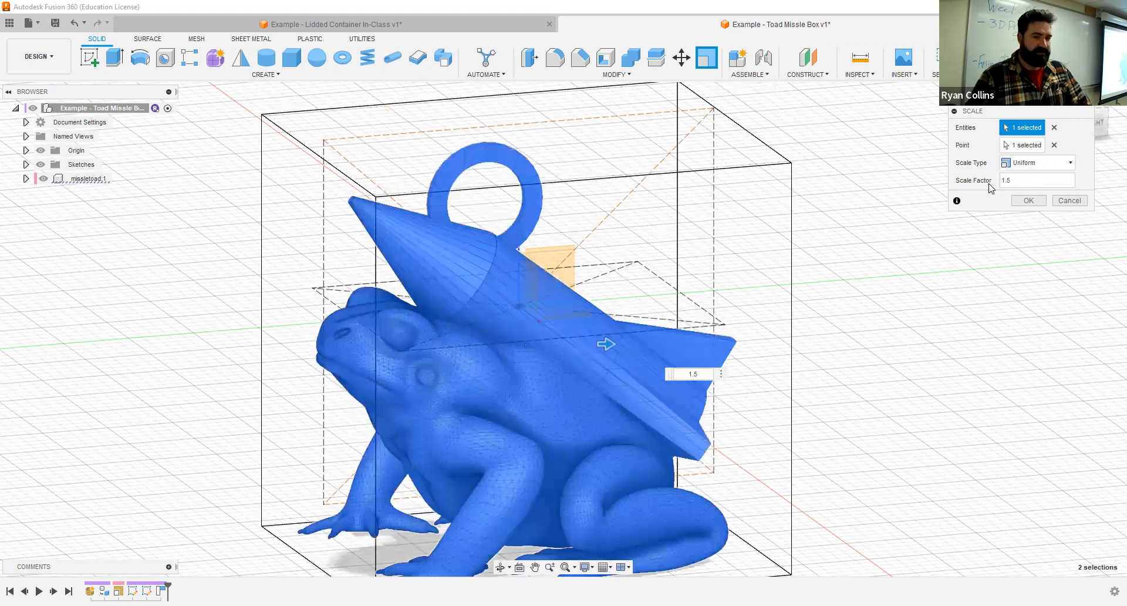
key("Return")
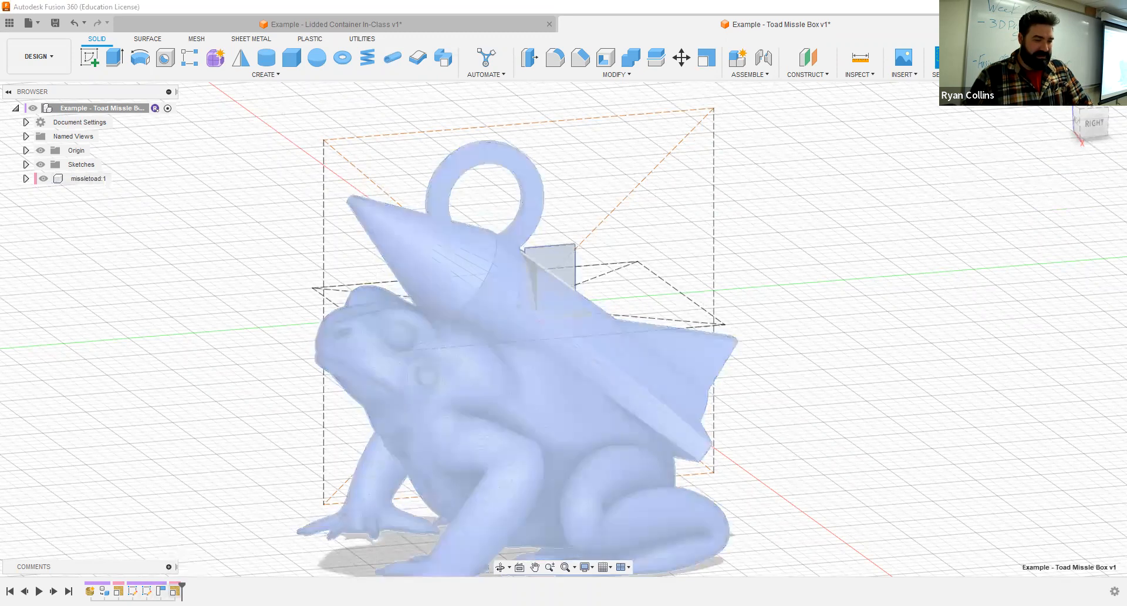
right_click(141, 590)
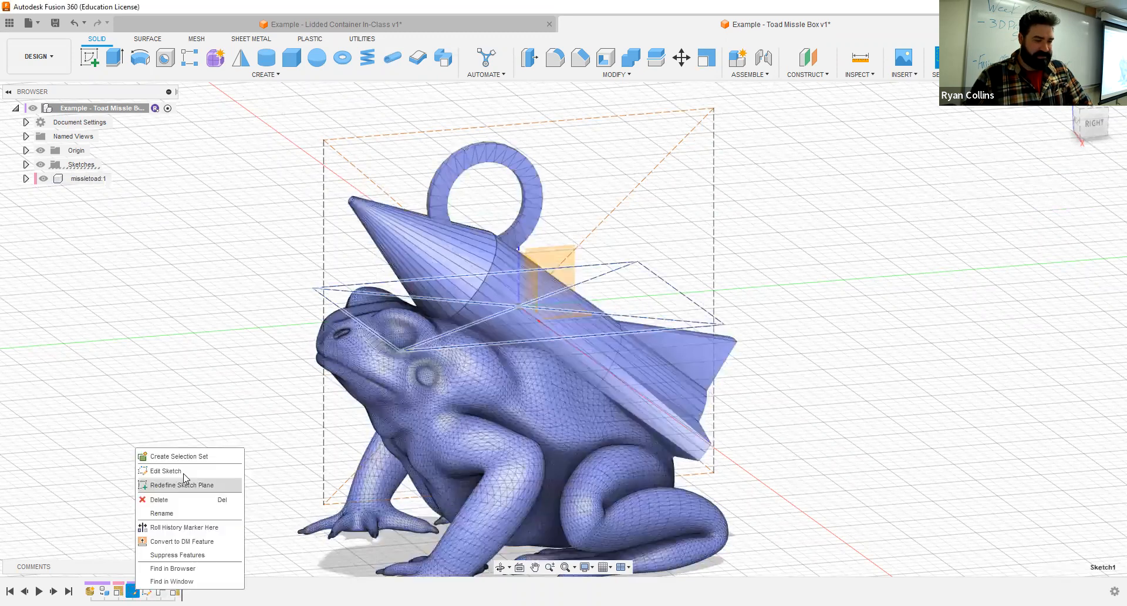
left_click(187, 469)
middle_click_drag(739, 340, 732, 229)
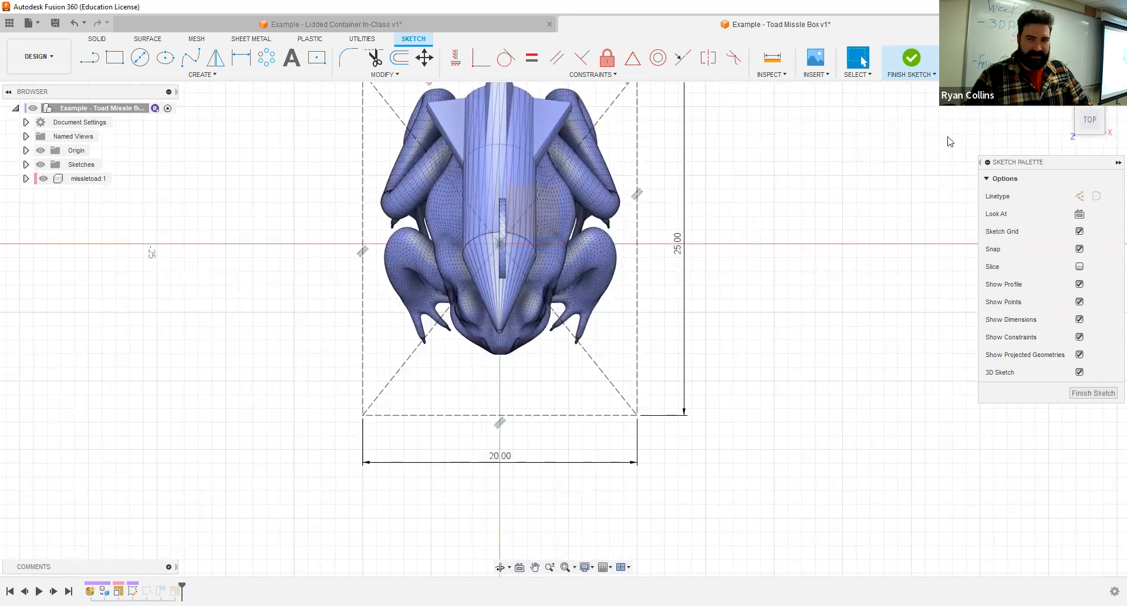
left_click(915, 61)
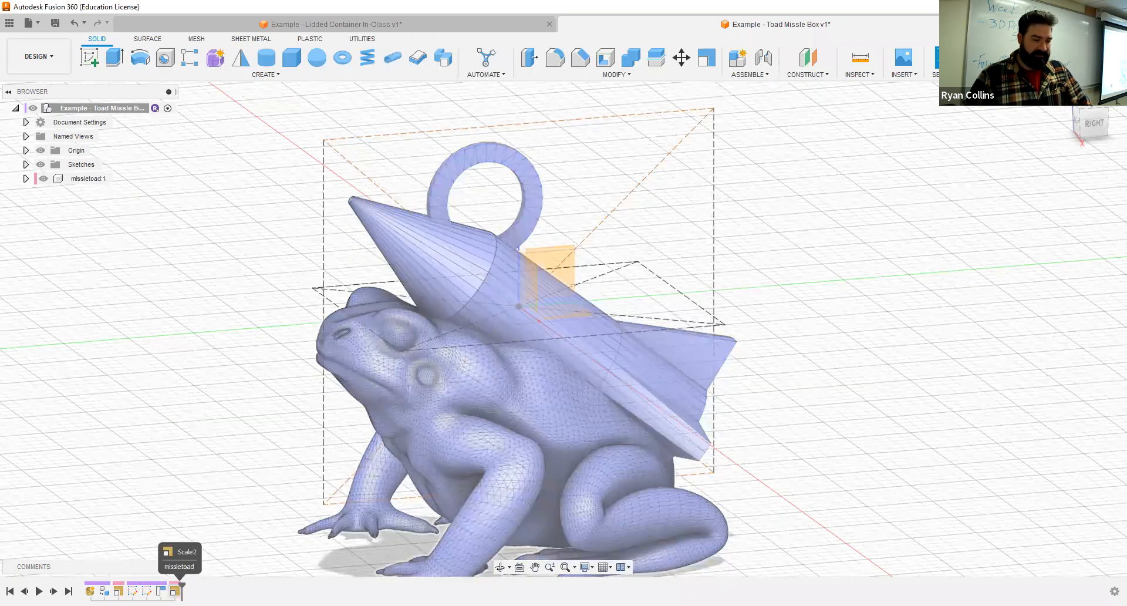
- Delete the most recent Scale feature of the missletoad mesh from the timeline
right_click(175, 591)
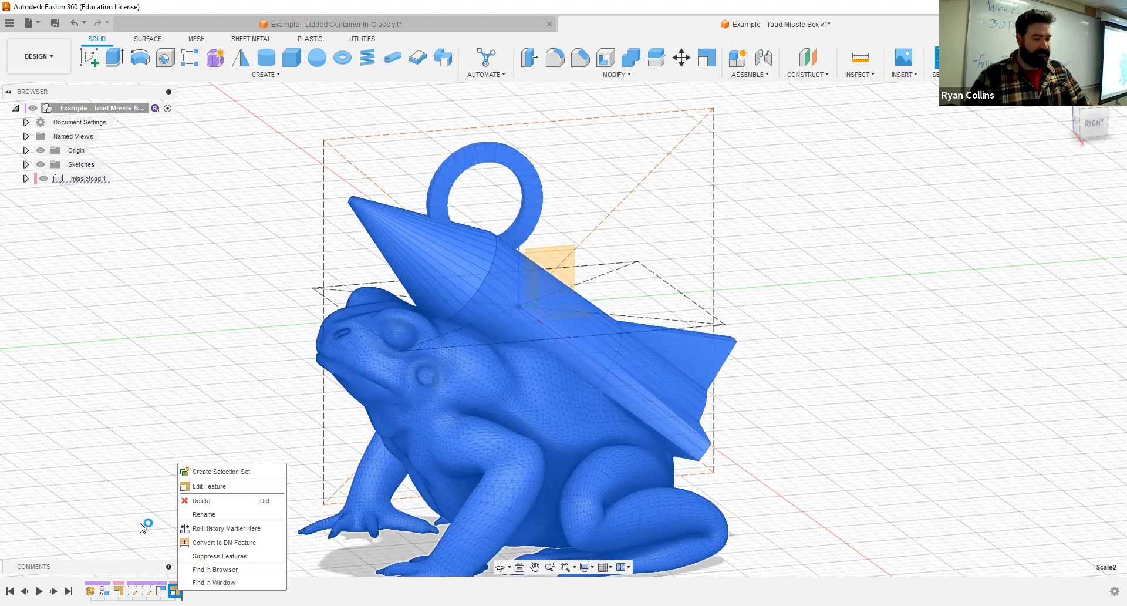
right_click(175, 590)
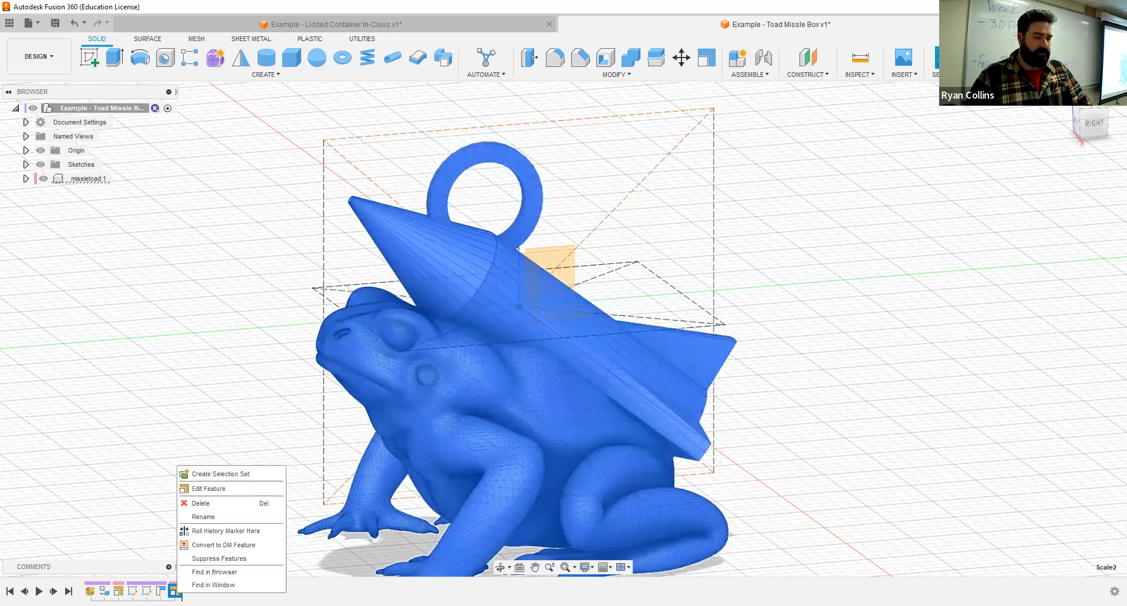
left_click(200, 503)
- Edit the original Scale feature of the missletoad mesh and set its uniform scale factor to 3.5
right_click(118, 590)
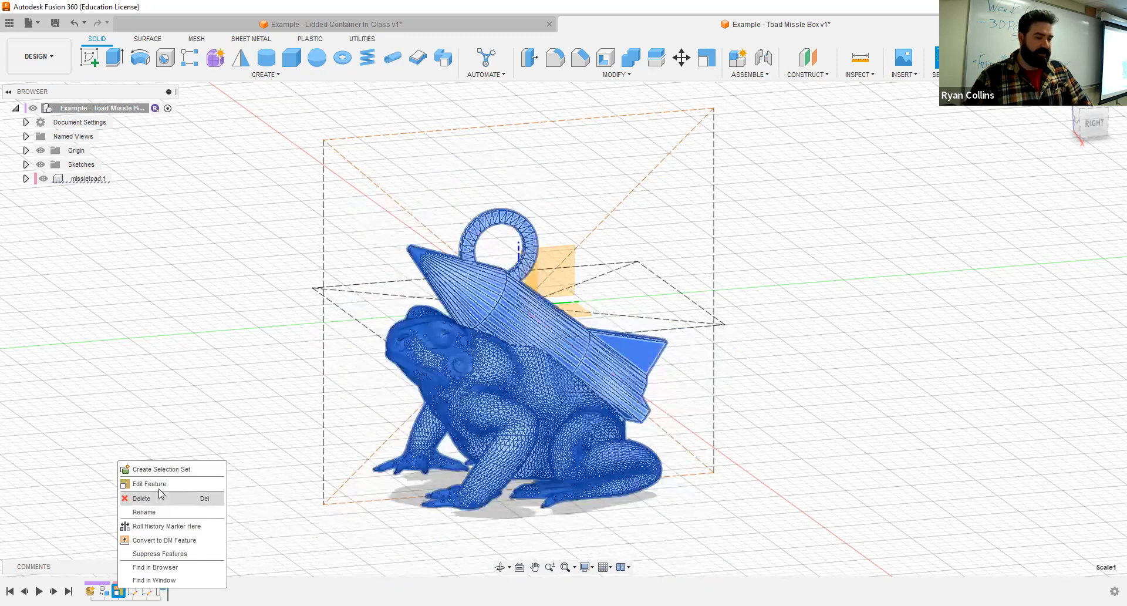
left_click(161, 489)
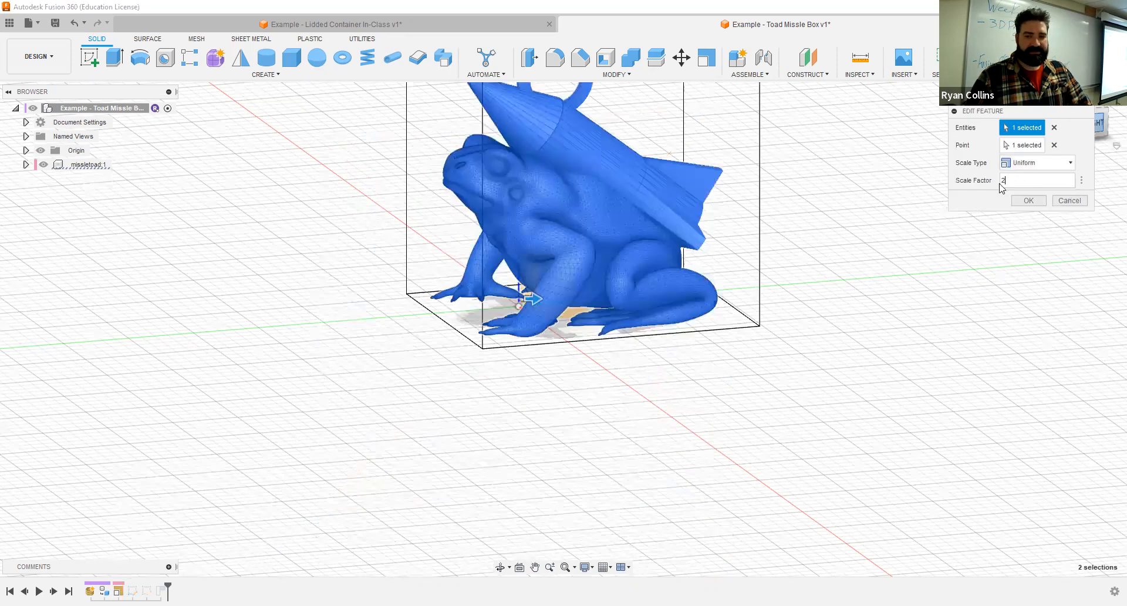
type("3.5")
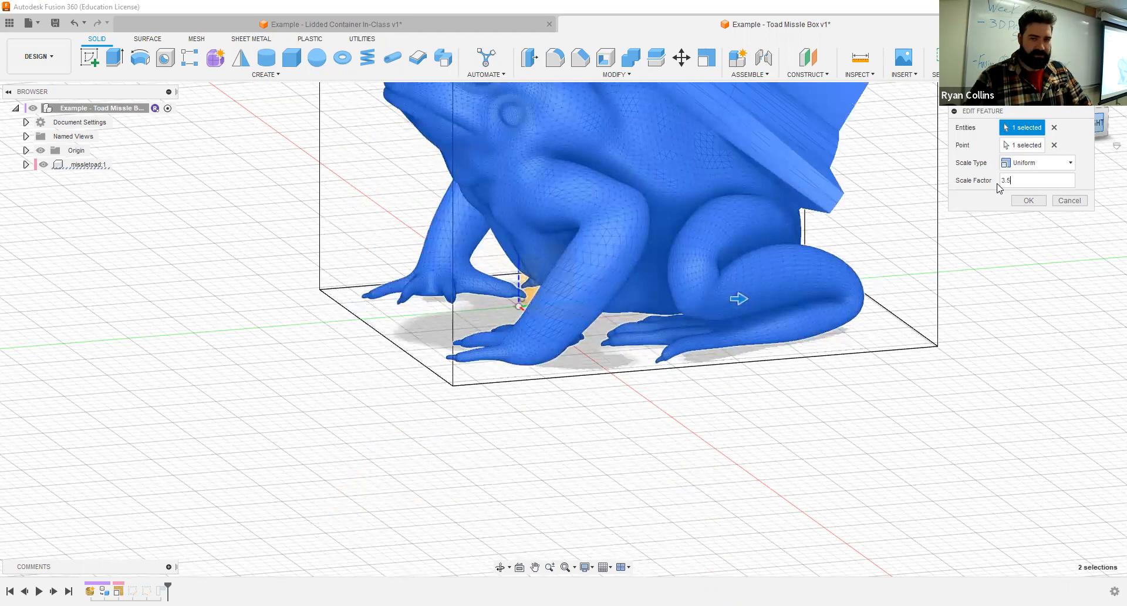
key("Return")
- Open the horizontal construction rectangle's sketch for editing and set the rectangle's length to 40 mm
scroll(891, 244, "down", 3)
middle_click_drag(890, 244, 878, 271, "shift")
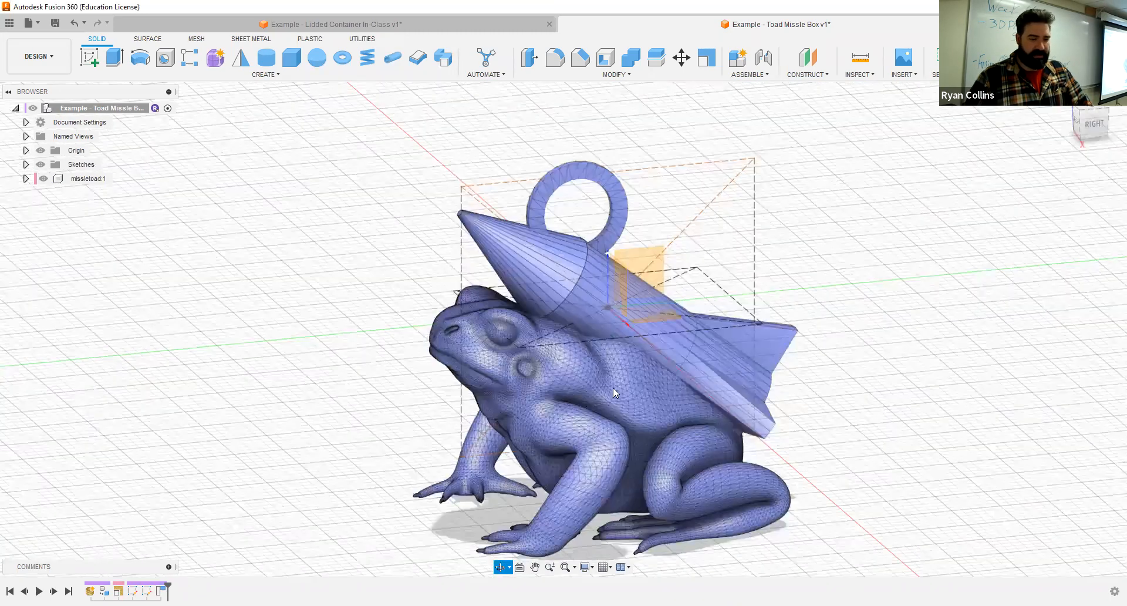
middle_click_drag(613, 388, 578, 441, "shift")
right_click(134, 591)
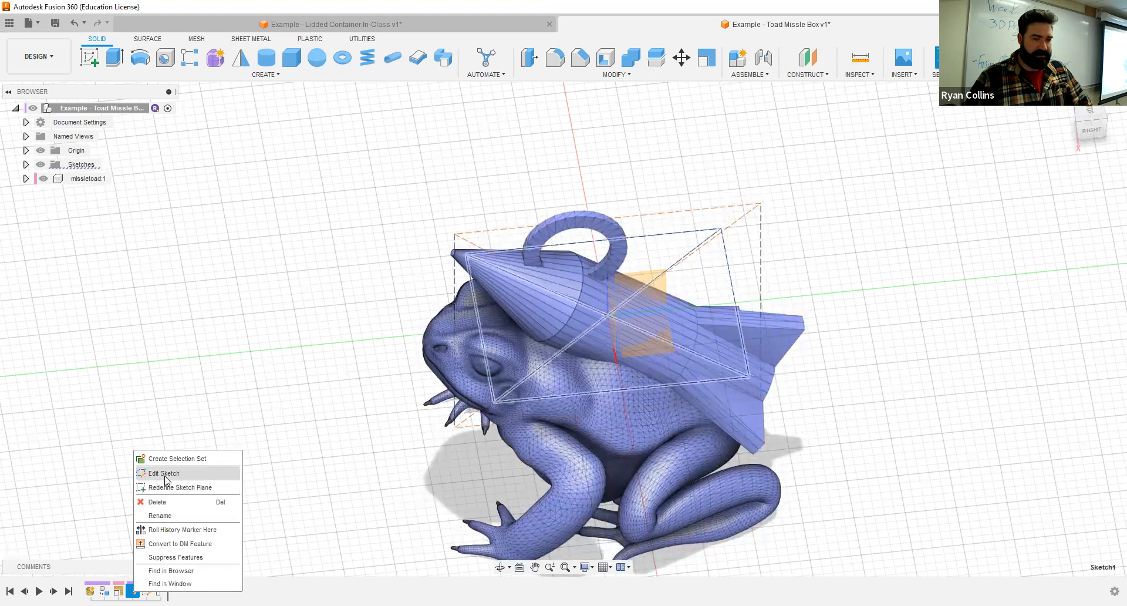
left_click(165, 474)
double_click(678, 279)
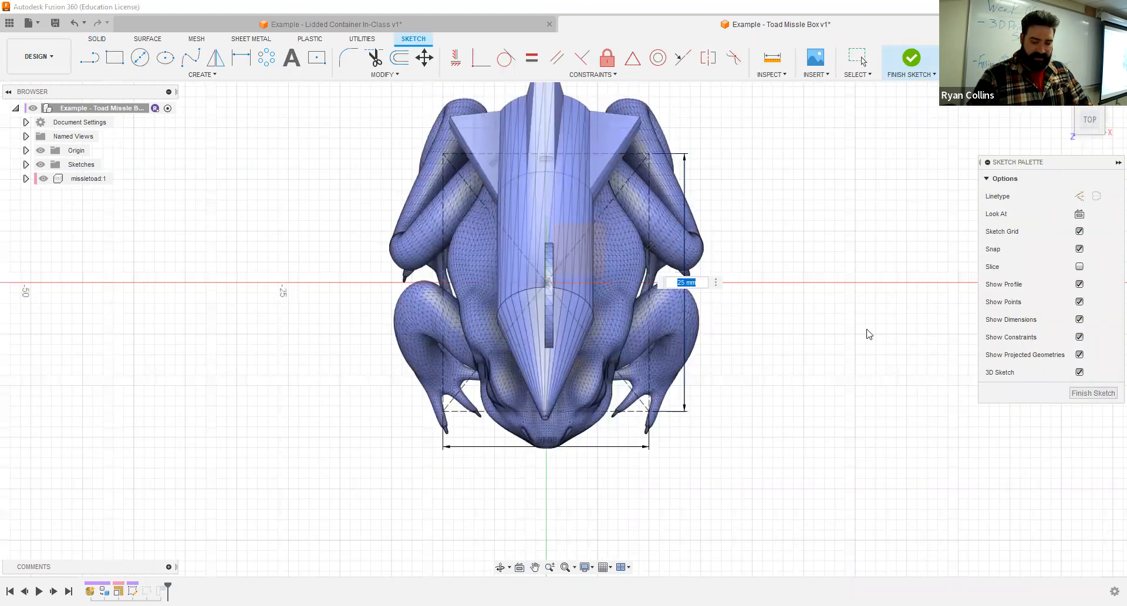
type("40")
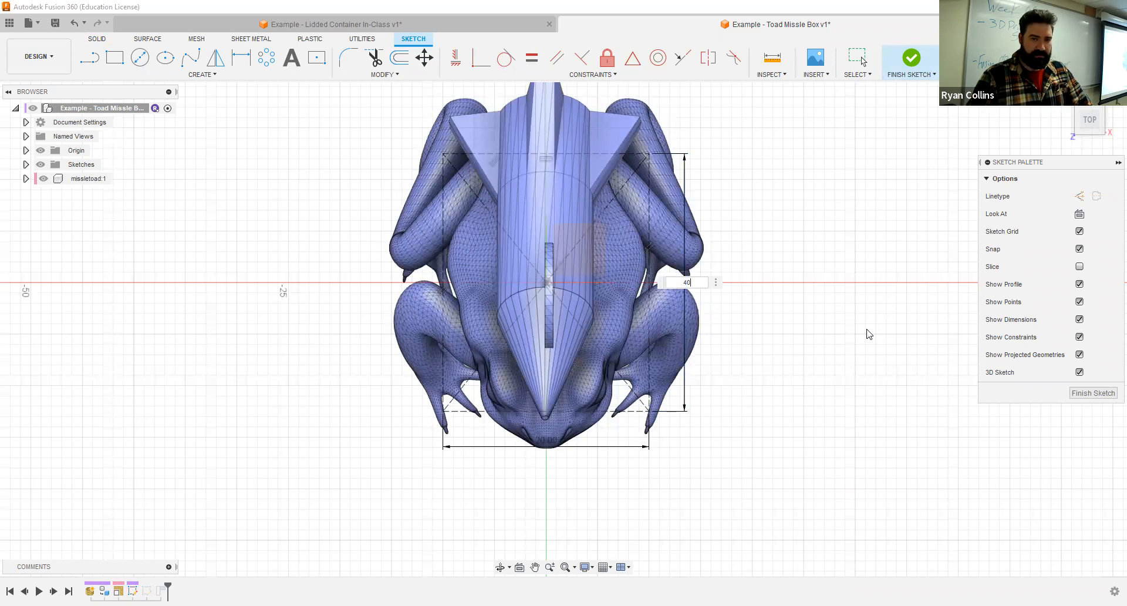
key("Return")
scroll(781, 379, "down", 3)
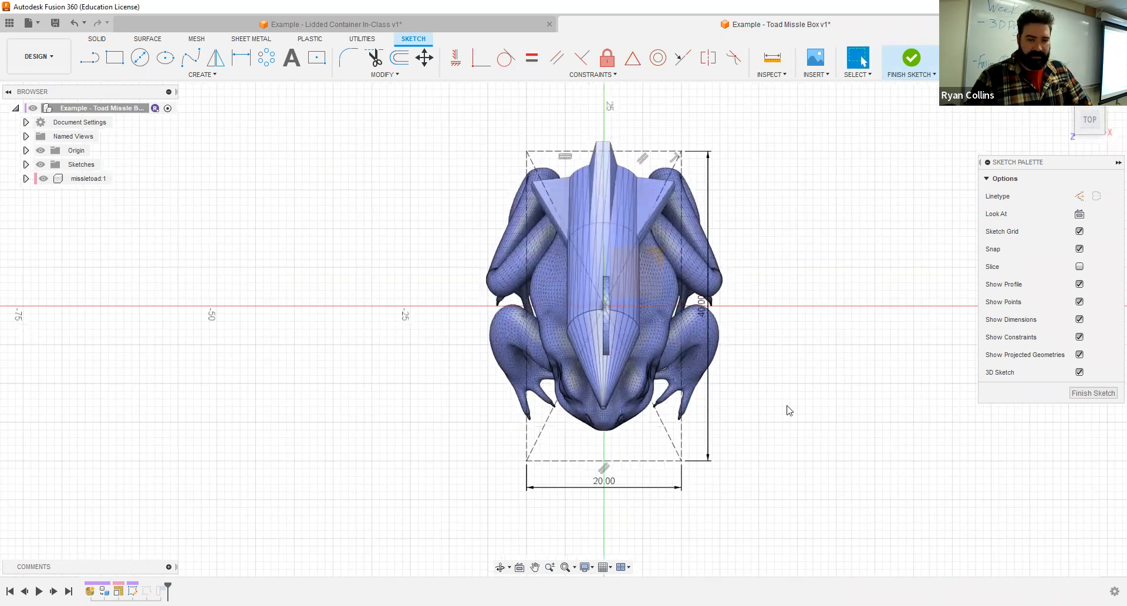
- Set the horizontal construction rectangle's width to 35 mm and its length to 50 mm, and finish the sketch
double_click(614, 483)
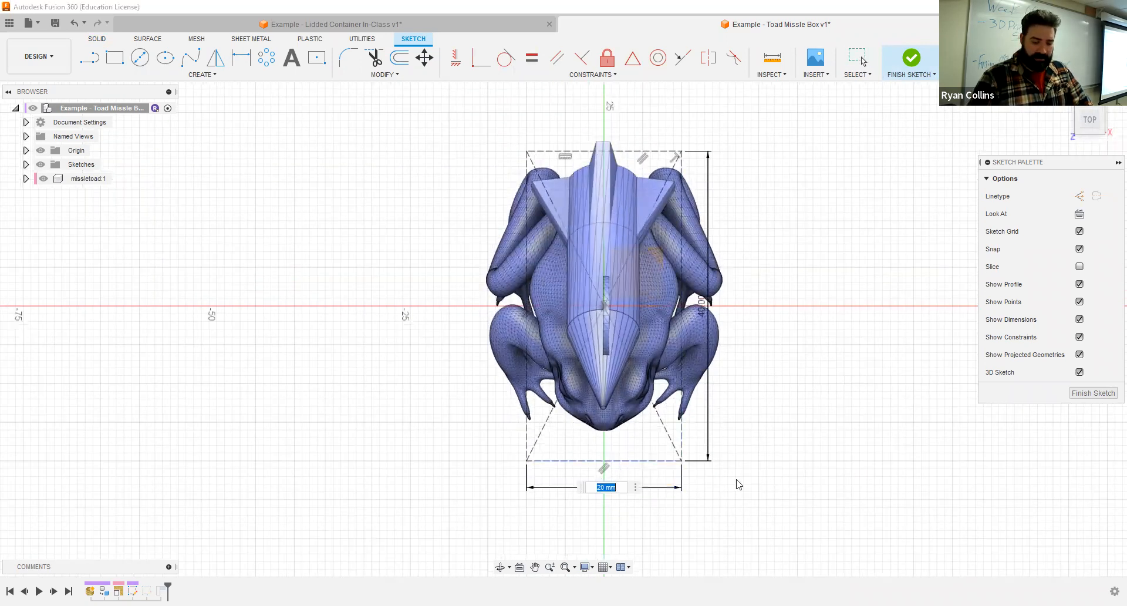
type("35")
key("Return")
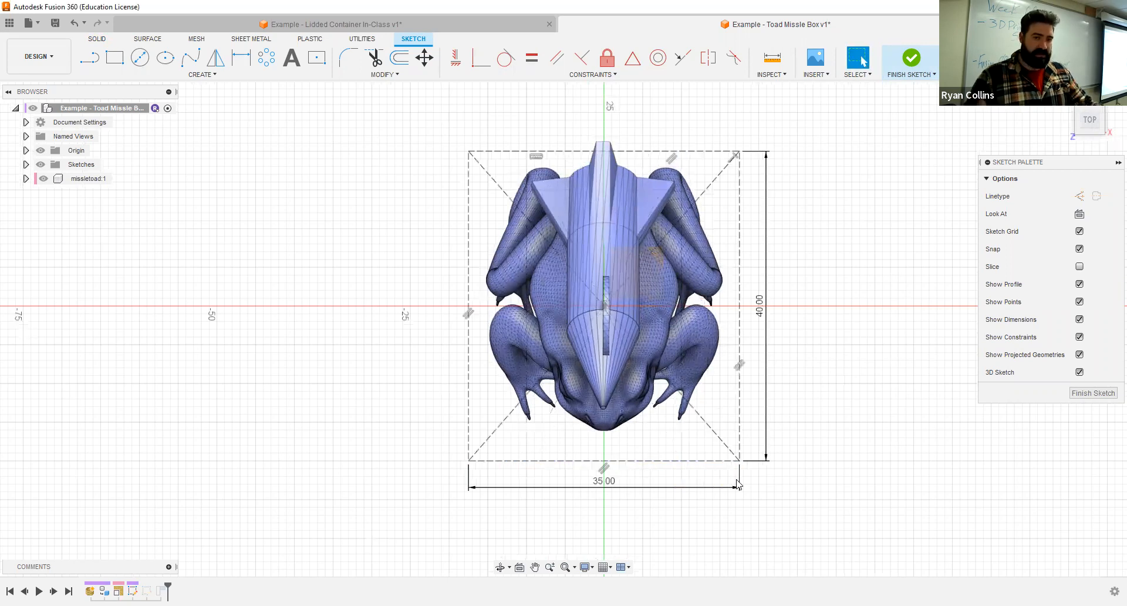
double_click(765, 322)
type("50")
key("Return")
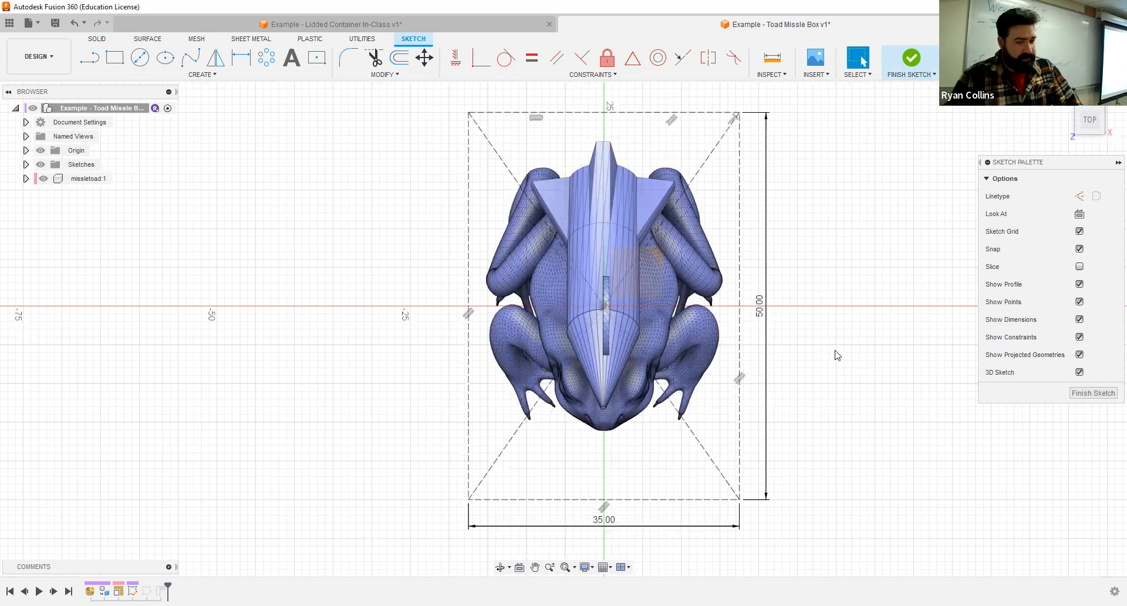
left_click(914, 59)
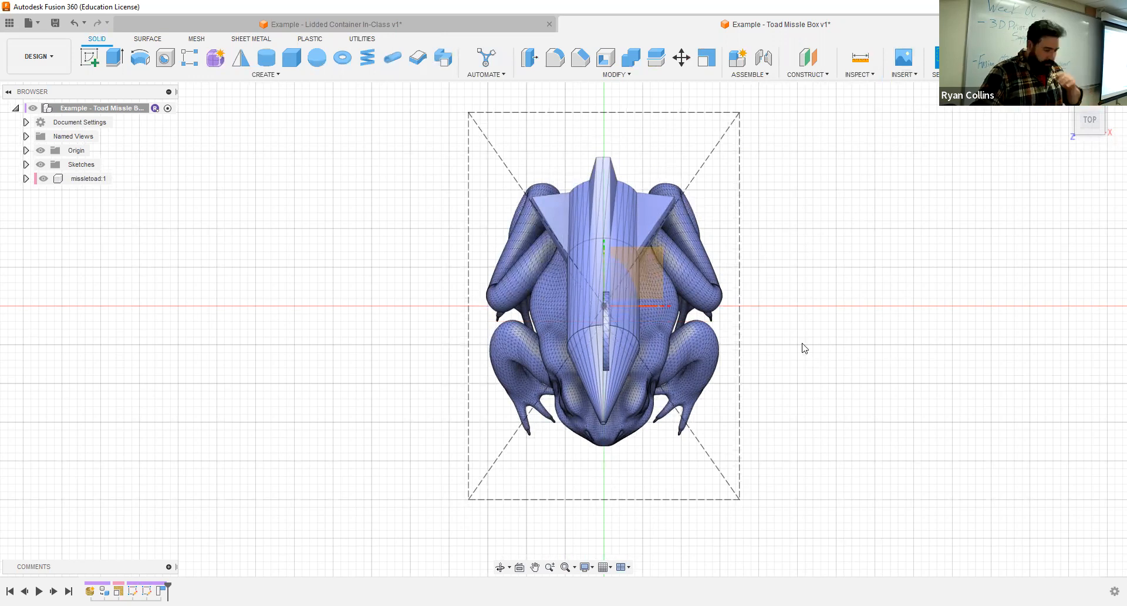
- Edit the vertical construction rectangle's sketch, set its front-to-back length to 45 mm and finally to 50 mm, and finish the sketch
middle_click_drag(803, 407, 745, 338, "shift")
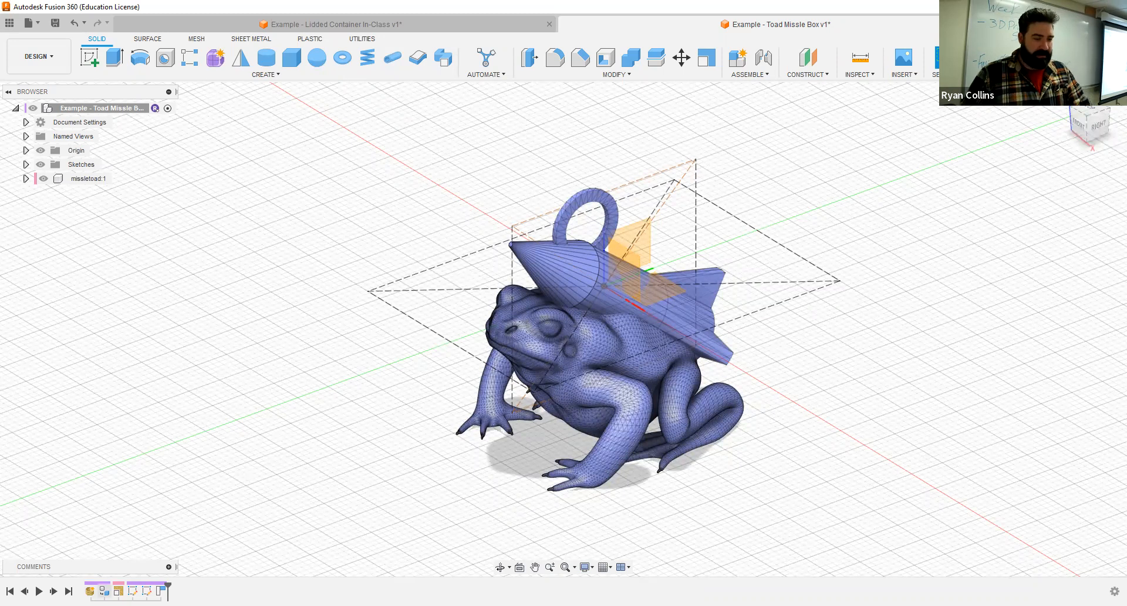
right_click(147, 590)
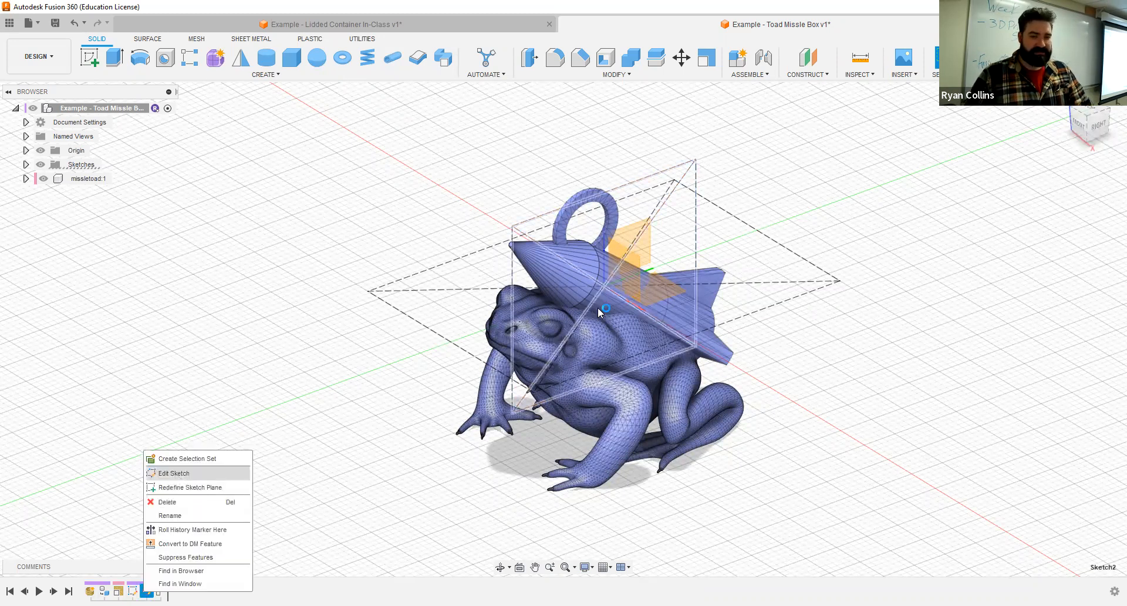
left_click(174, 473)
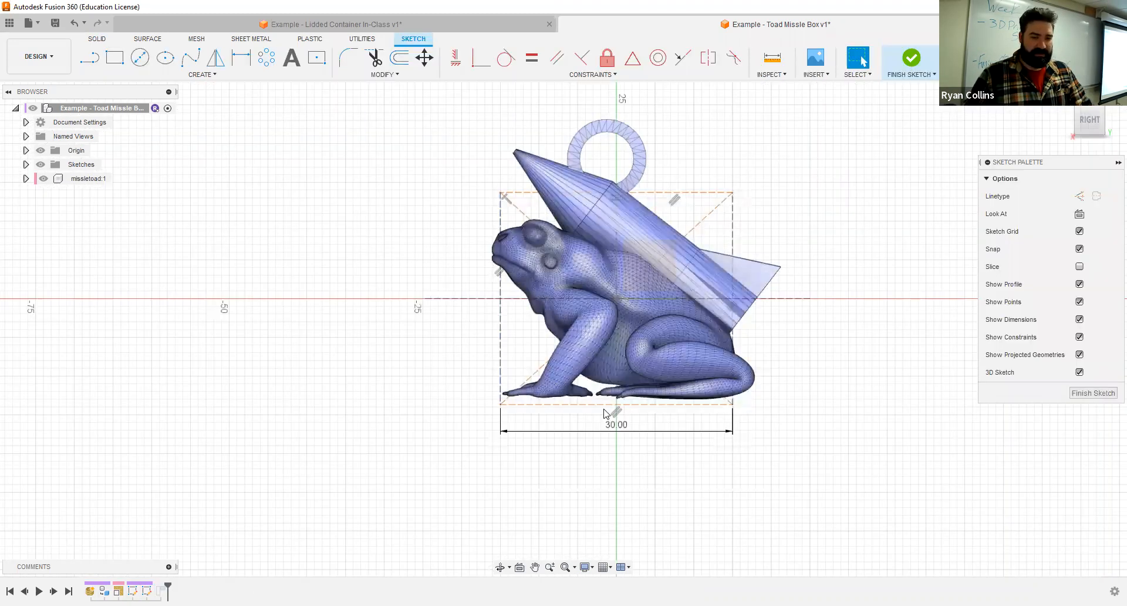
double_click(626, 436)
type("45")
key("Return")
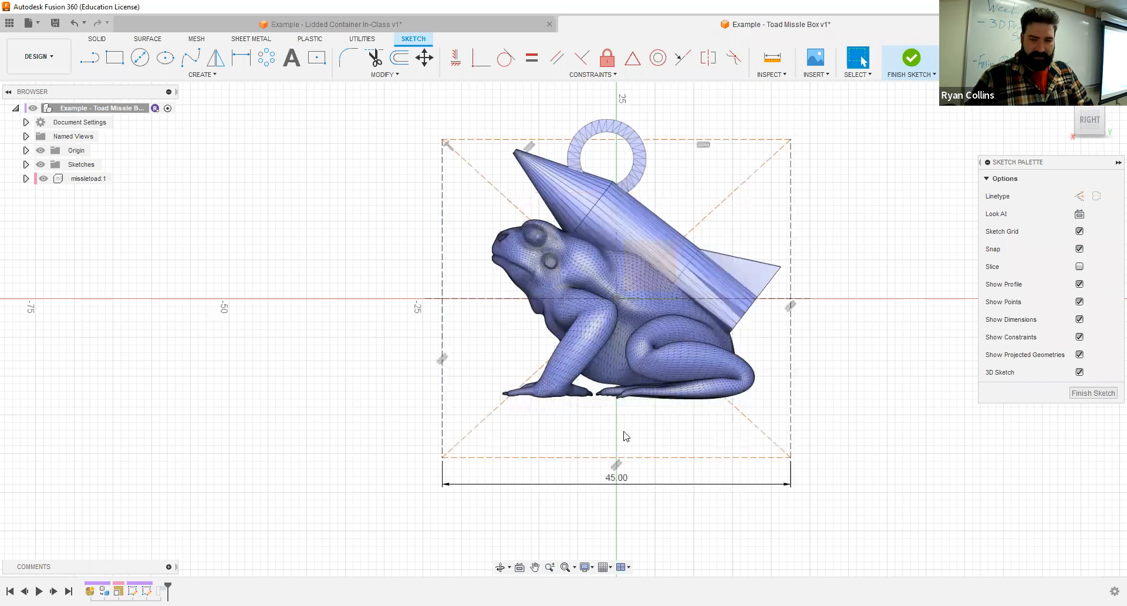
double_click(624, 481)
type("50")
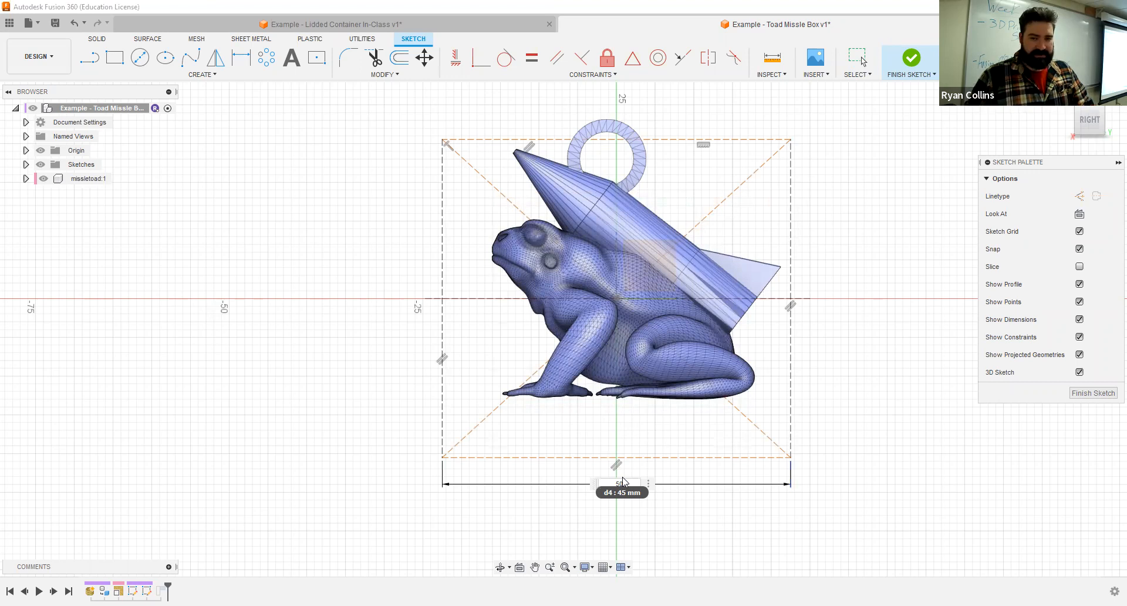
key("Return")
left_click(912, 57)
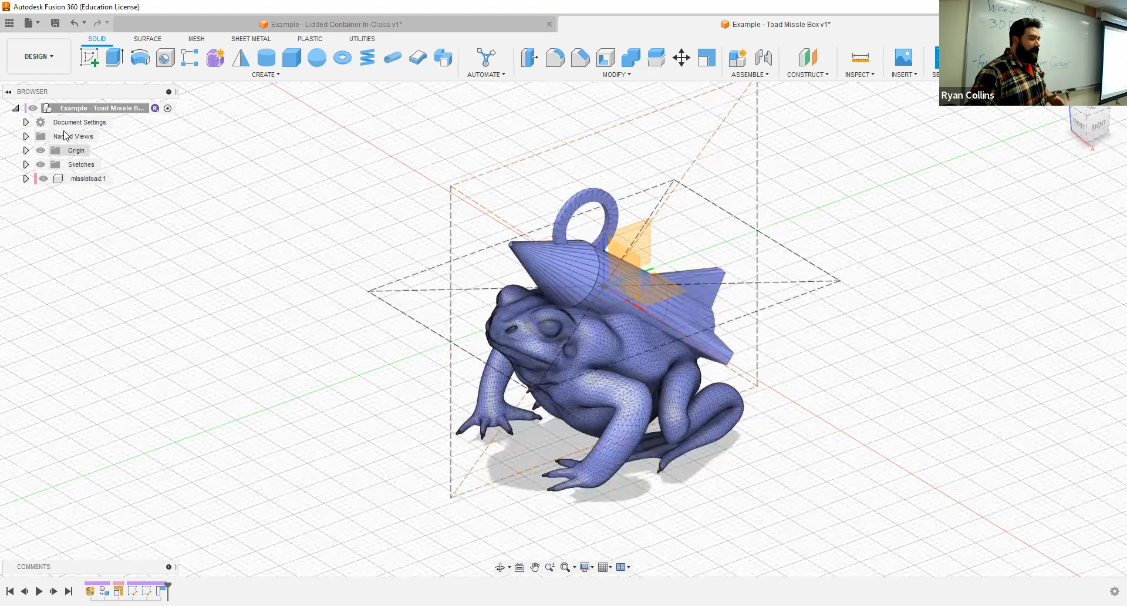
- Create a new internal standard component named Lid under the top-level assembly
left_click(142, 112)
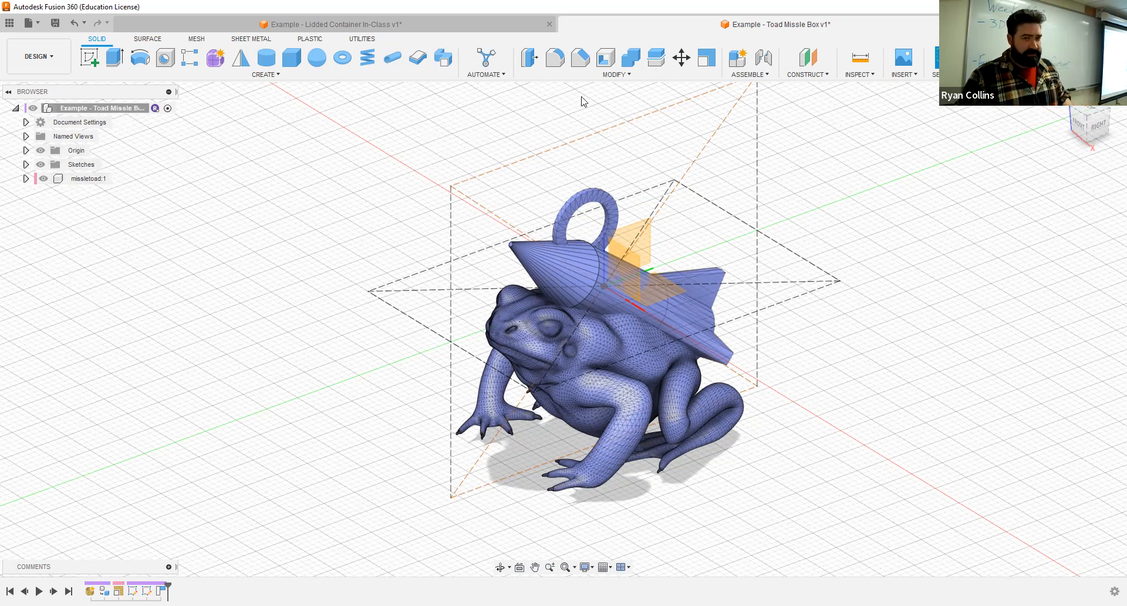
left_click(738, 57)
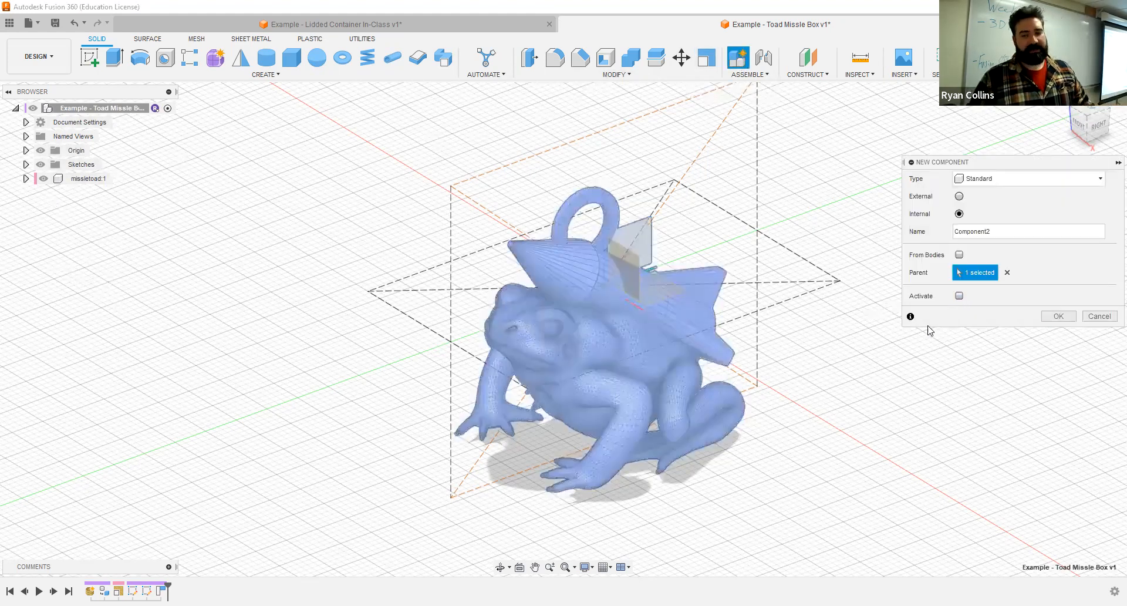
left_click_drag(1008, 229, 934, 236)
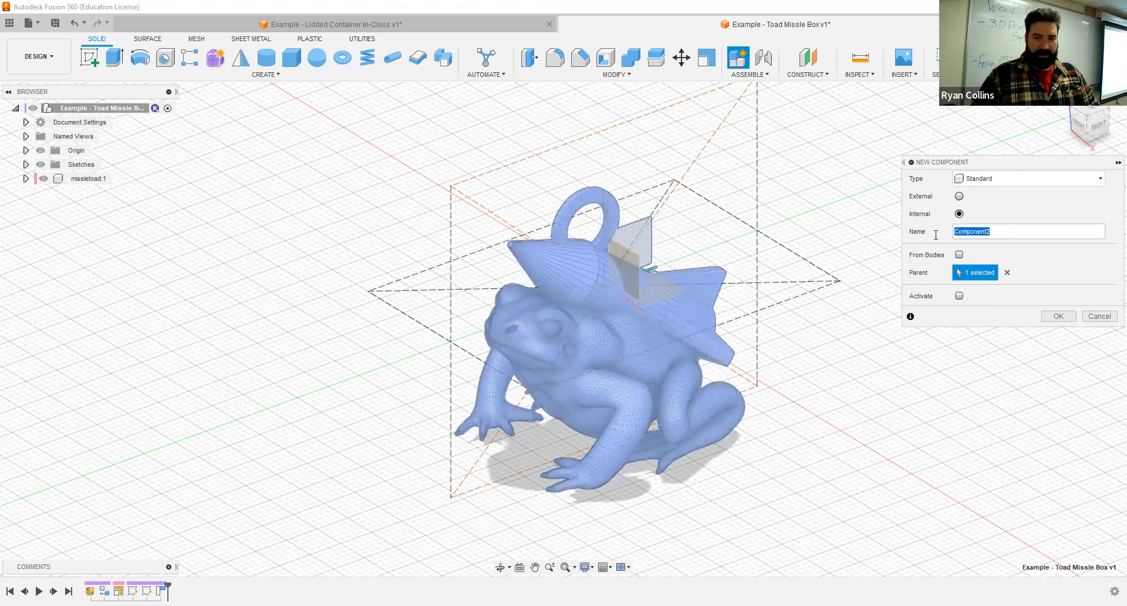
type("Lid")
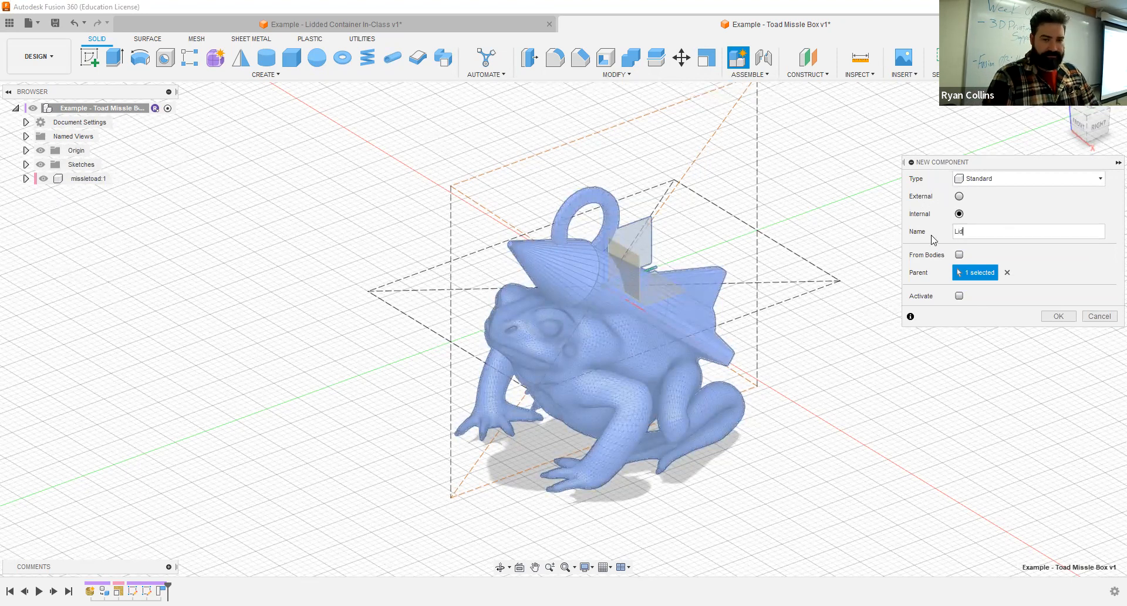
- Create another internal standard component named Bottom under the top-level assembly
left_click(741, 64)
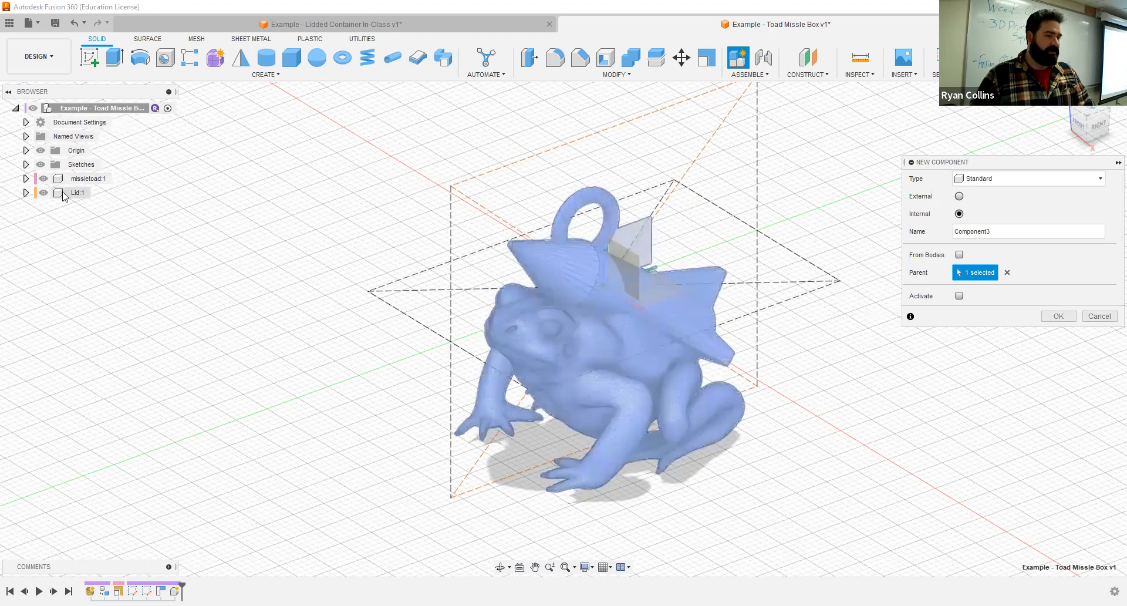
double_click(954, 231)
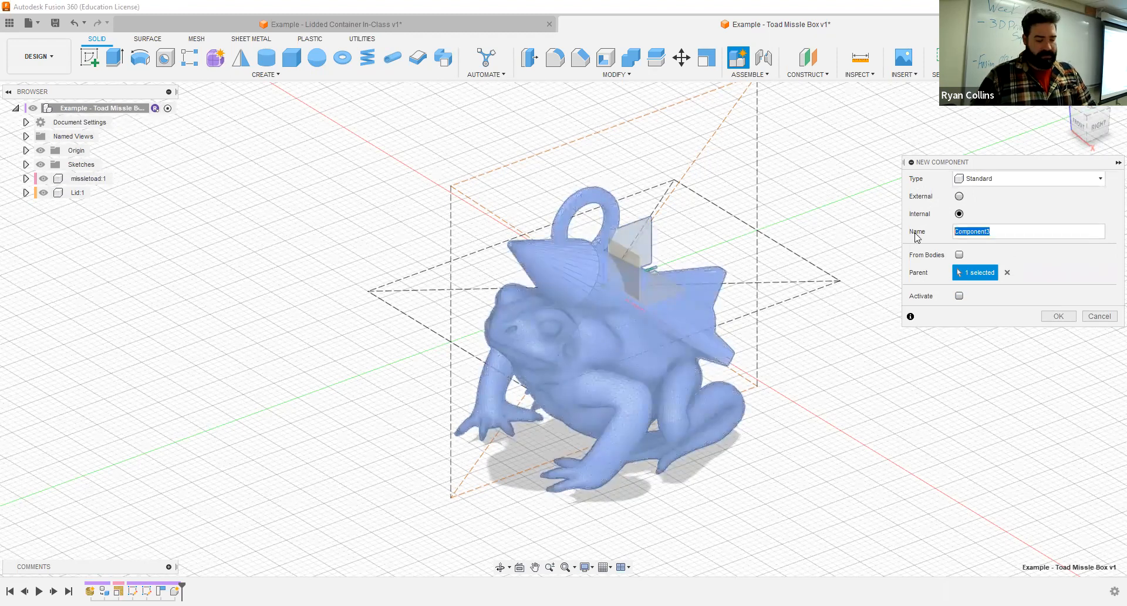
type("Bottom")
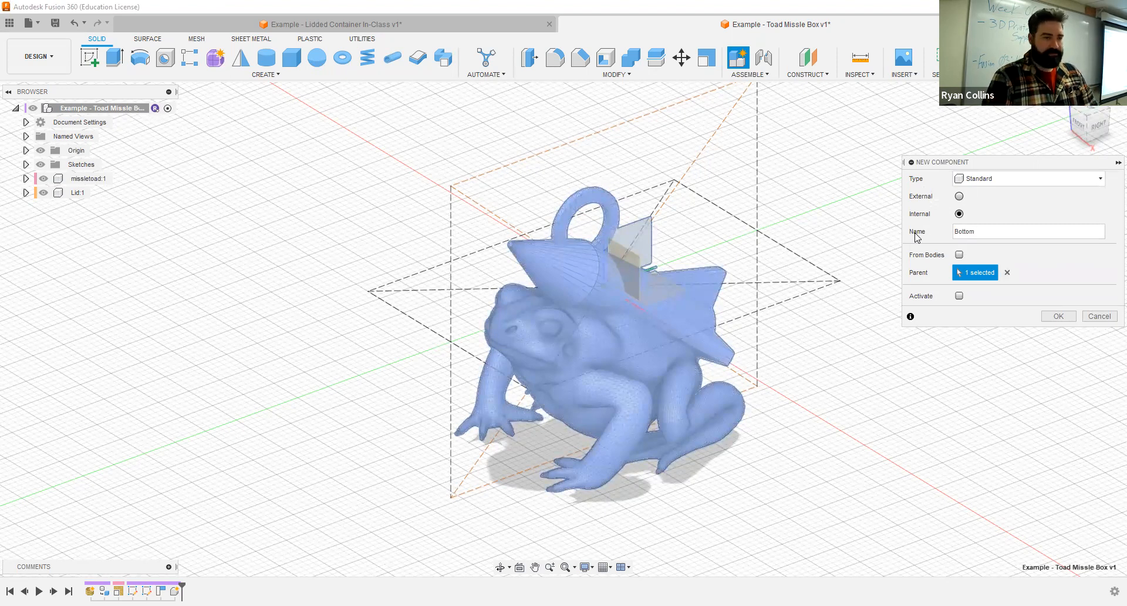
key("Return")
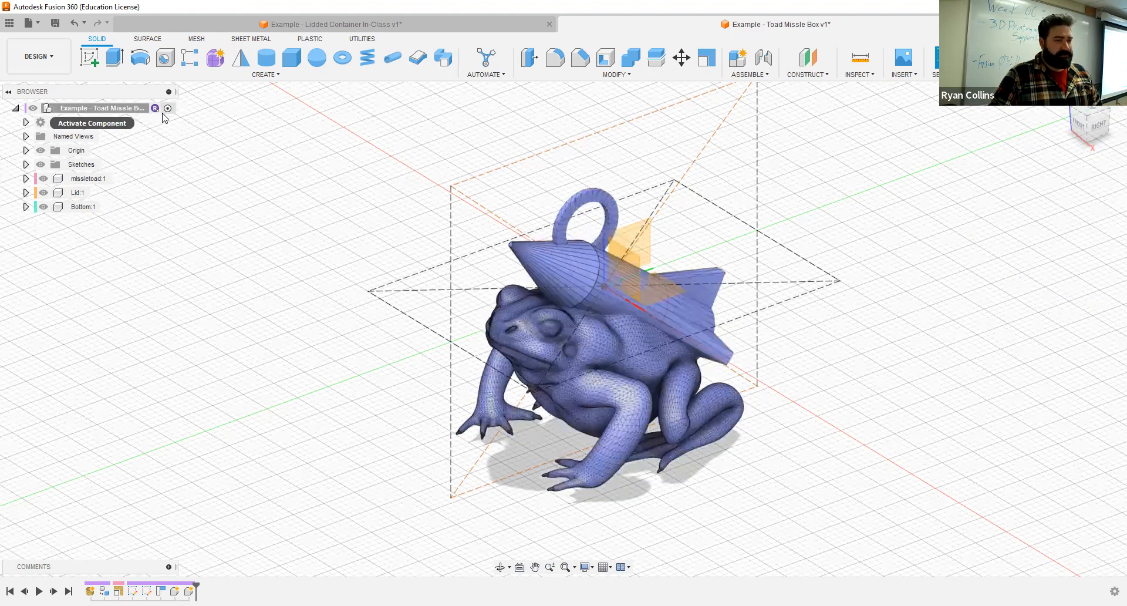
- Start a sketch on the horizontal origin plane and draw a 35 by 50 mm center rectangle from the origin to the construction rectangle's corner
left_click(88, 58)
left_click(678, 293)
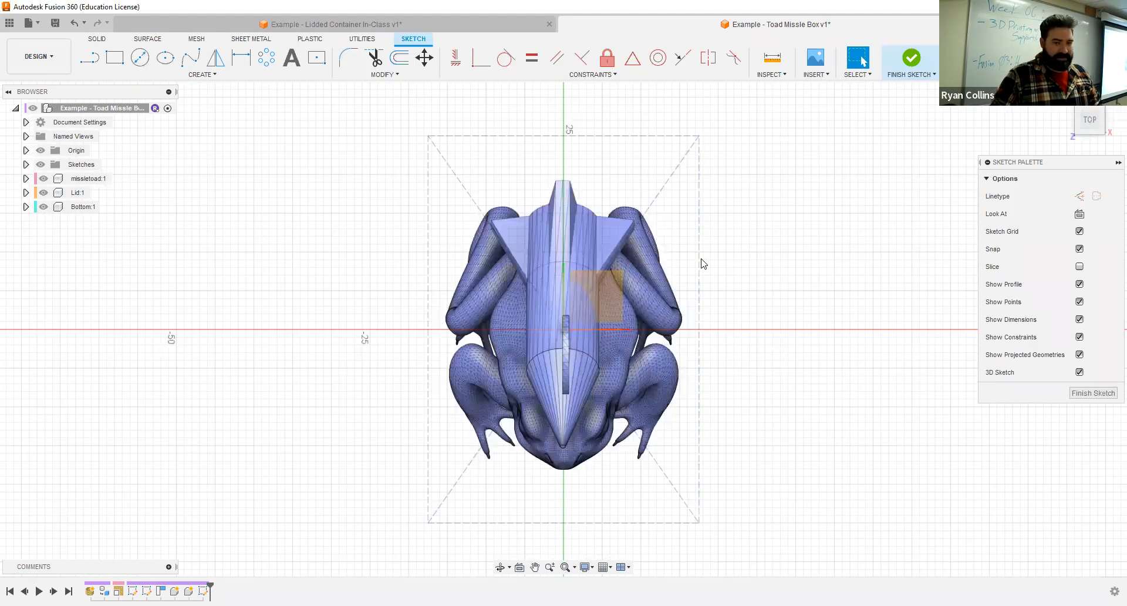
left_click(321, 59)
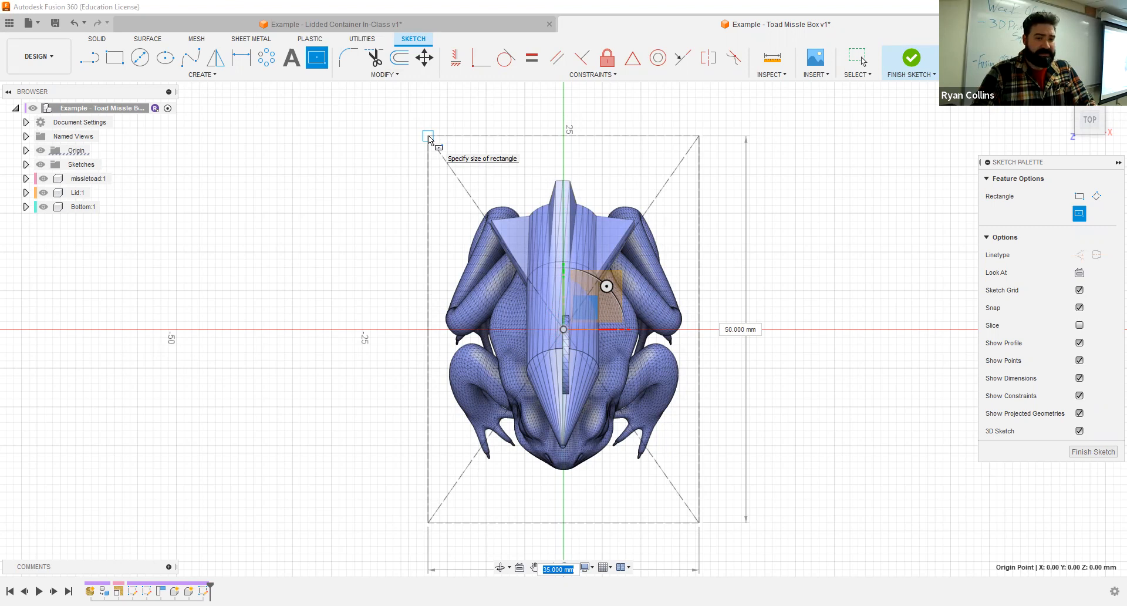
left_click(428, 137)
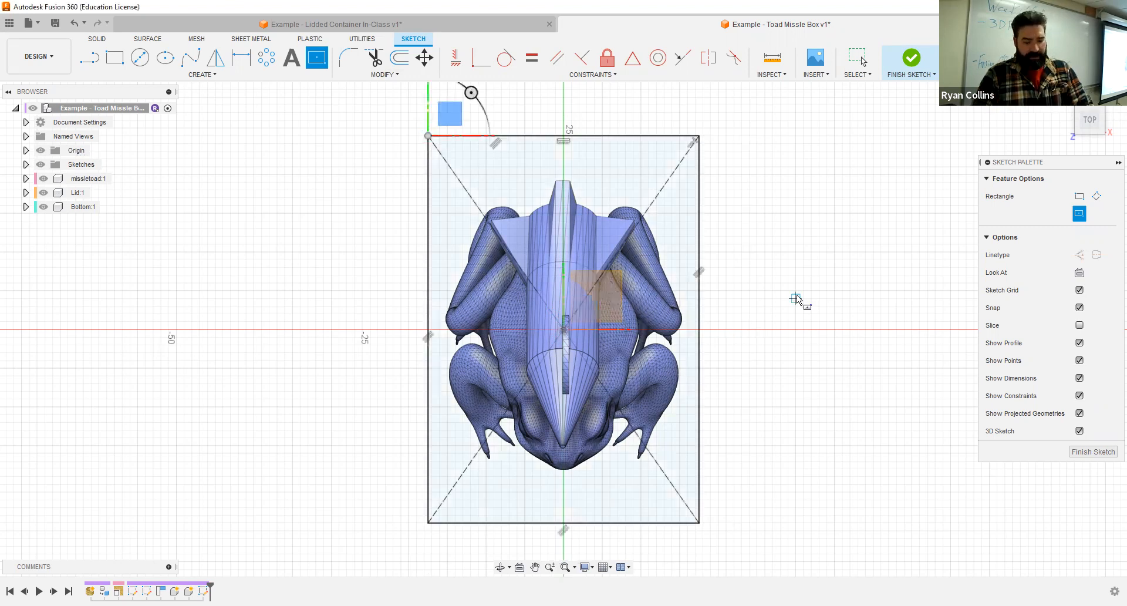
key("Escape")
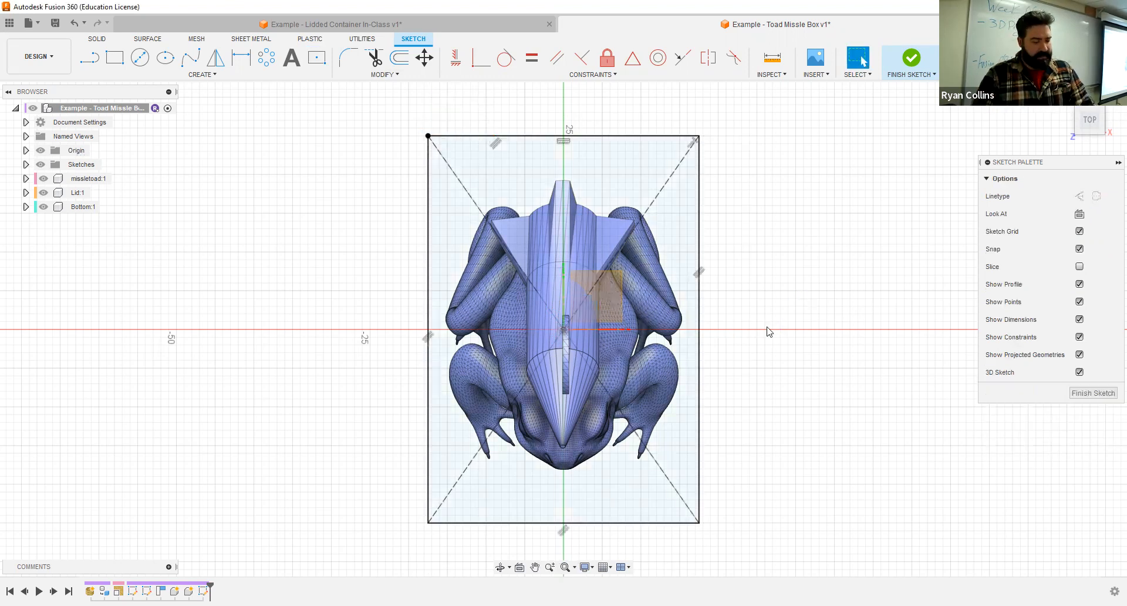
- Expand the sketch list and hide Sketch1 and Sketch2, the two construction rectangle sketches
middle_click_drag(737, 315, 719, 366, "shift")
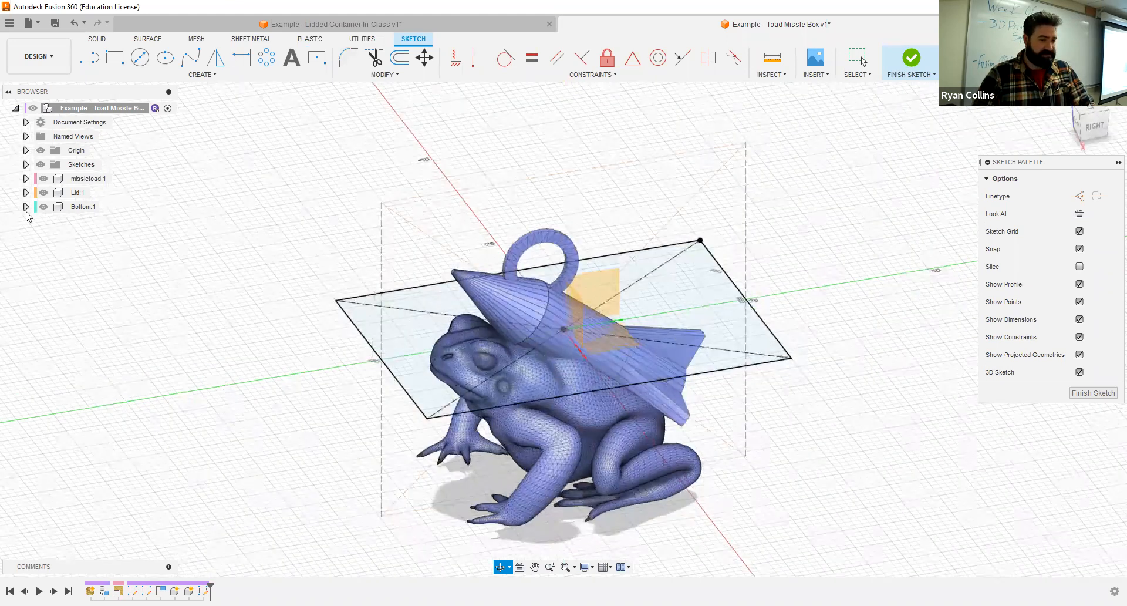
left_click(25, 165)
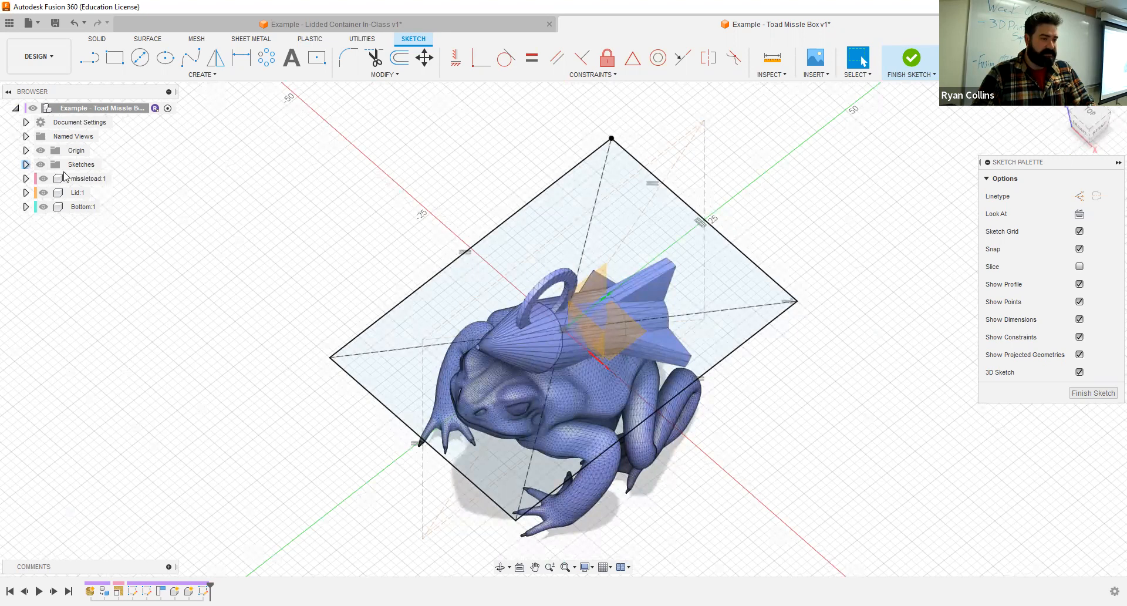
left_click(54, 181)
left_click(51, 194)
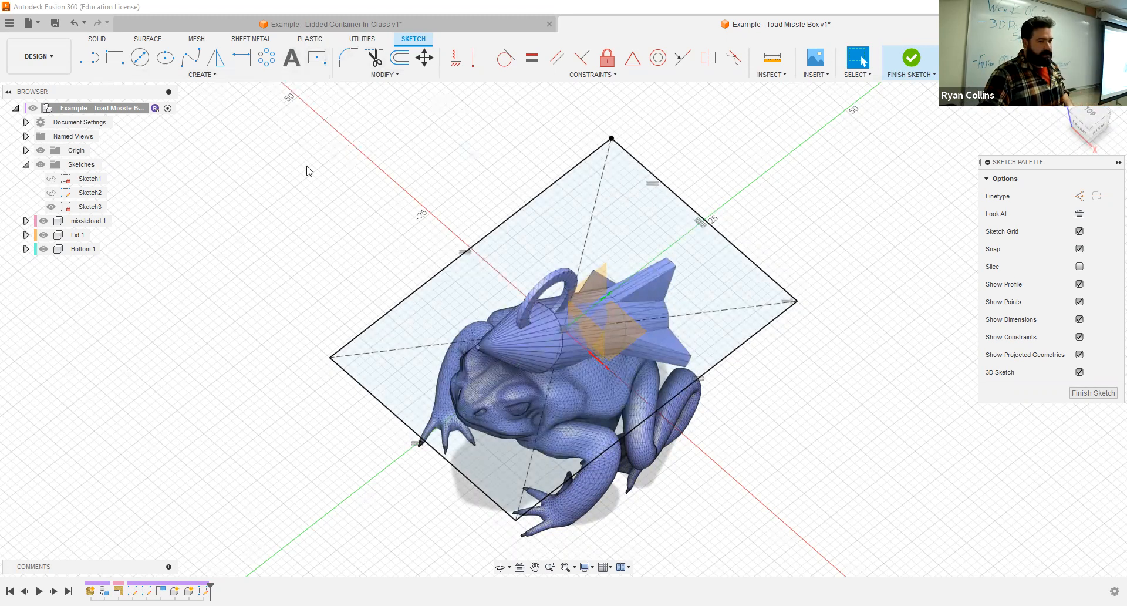
- Offset the solid rectangle outward by 3 mm to outline the box wall
left_click(399, 56)
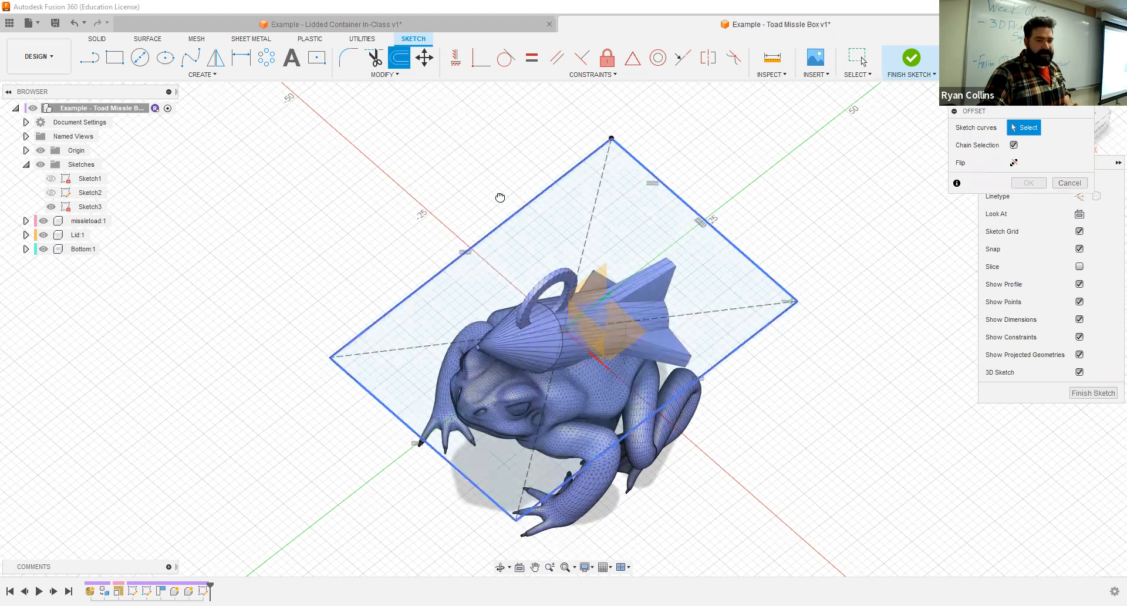
left_click(500, 197)
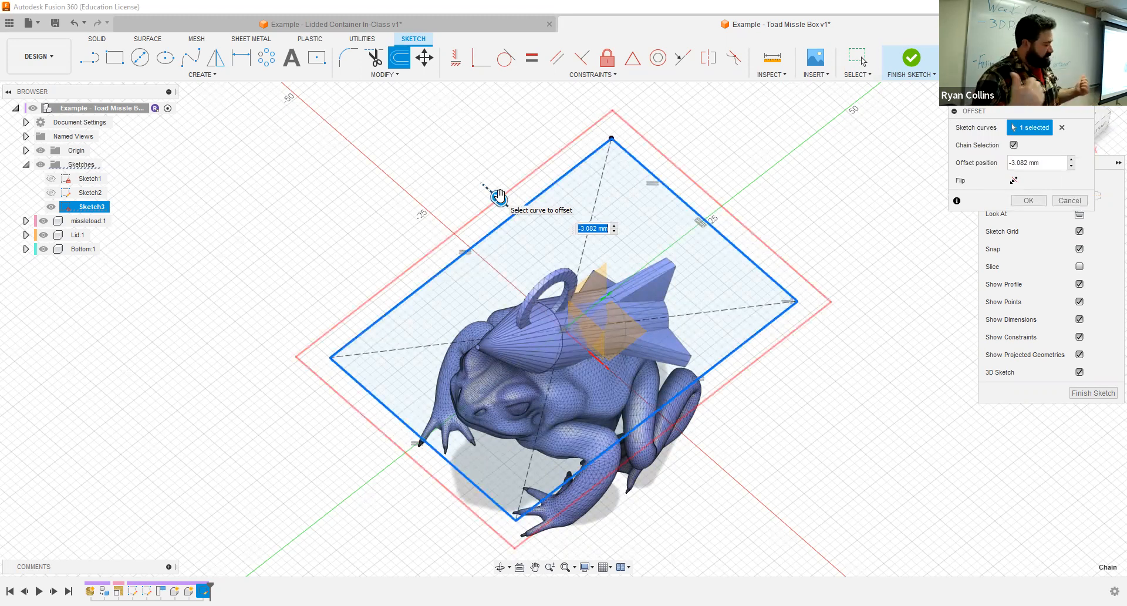
type("-3")
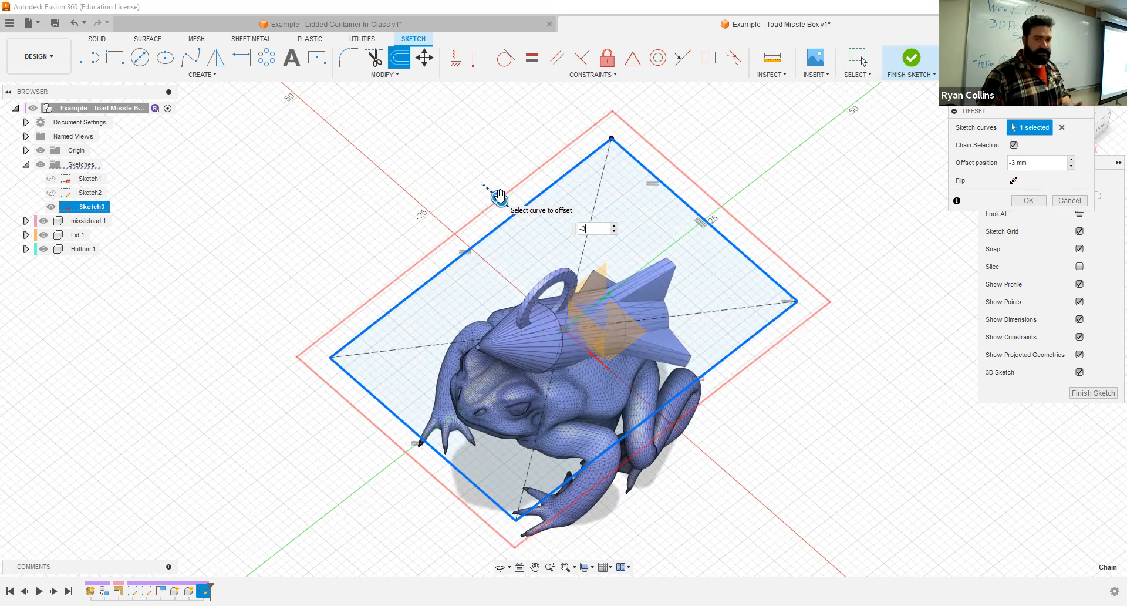
key("Return")
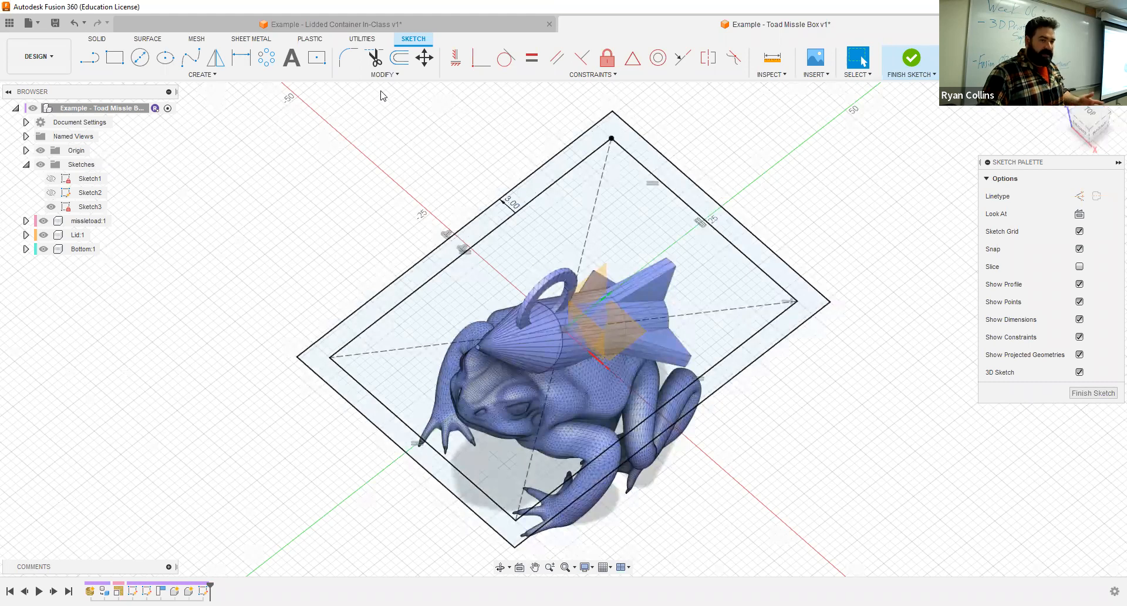
- Fillet the outer rectangle's four corners with a 3 mm radius, and change the radius to 5 mm
left_click(348, 57)
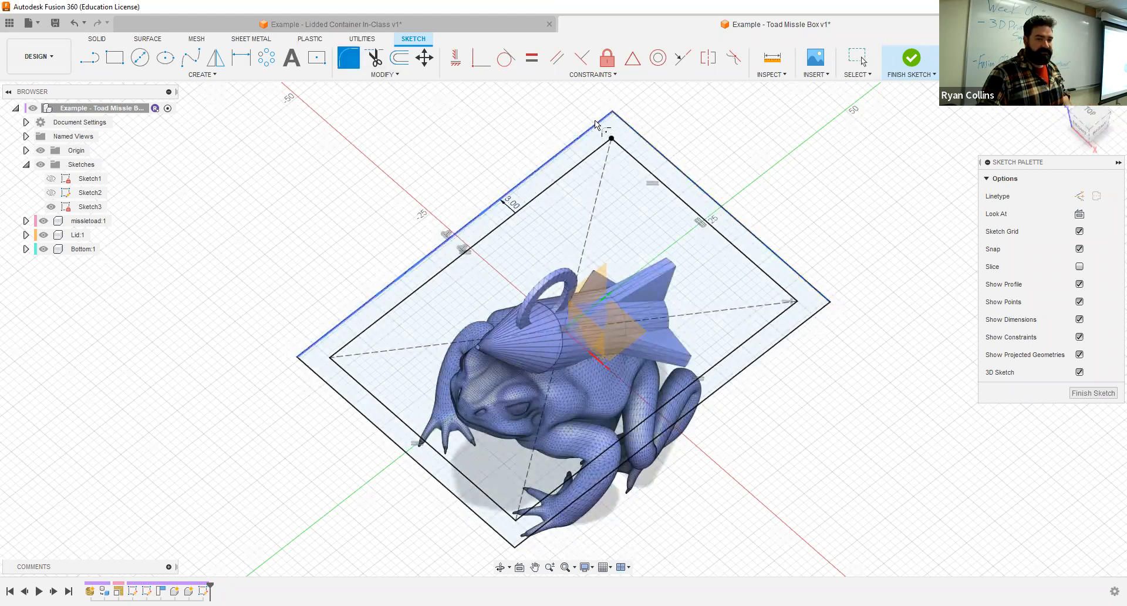
left_click(638, 125)
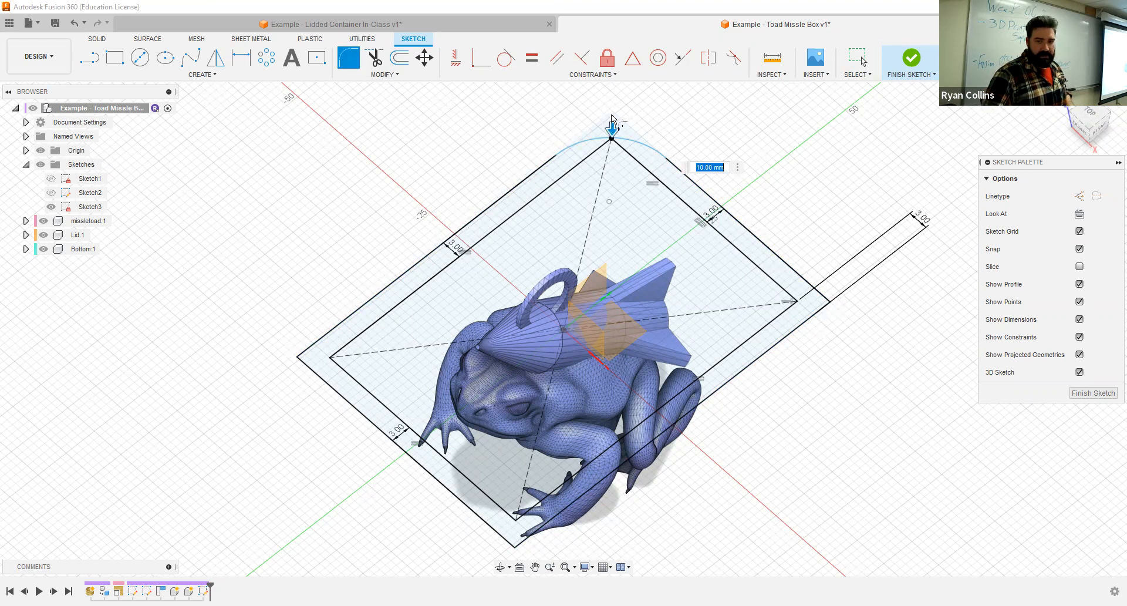
type("3")
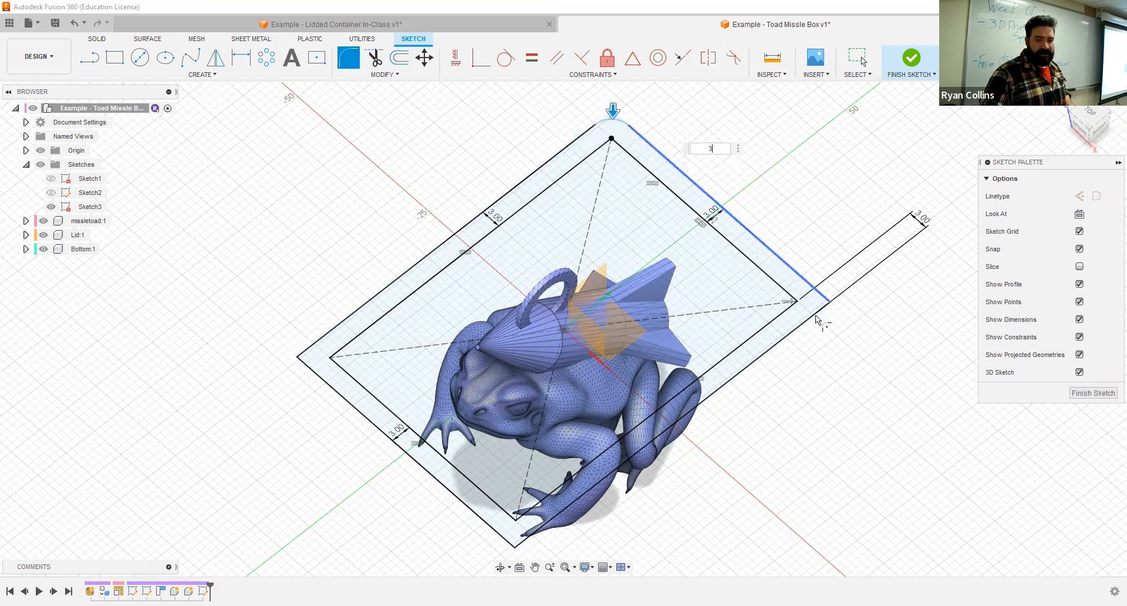
left_click(533, 534)
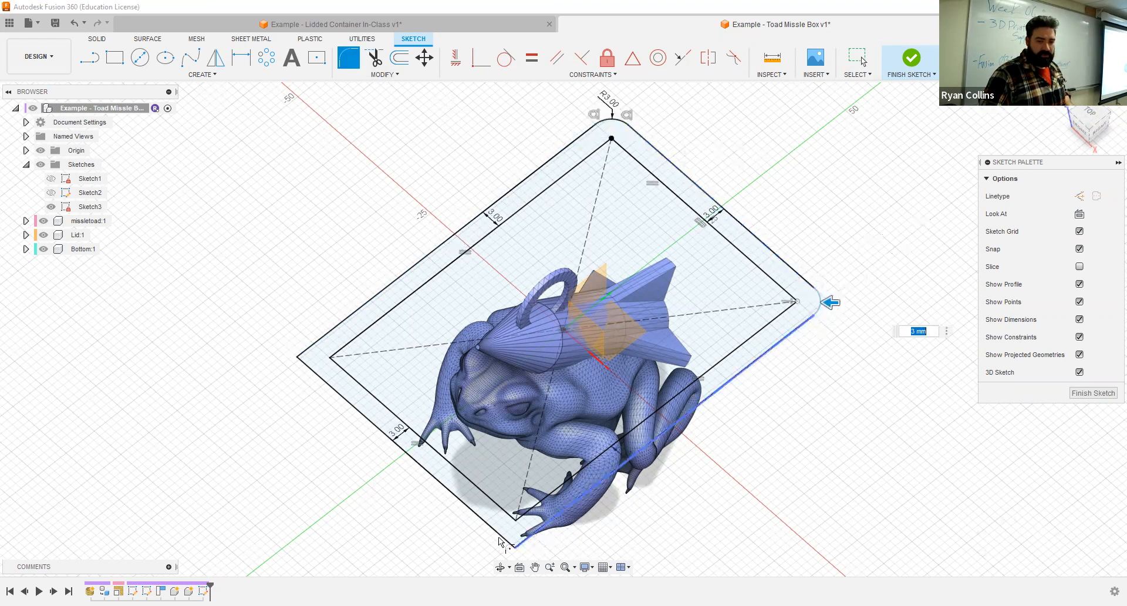
left_click(314, 373)
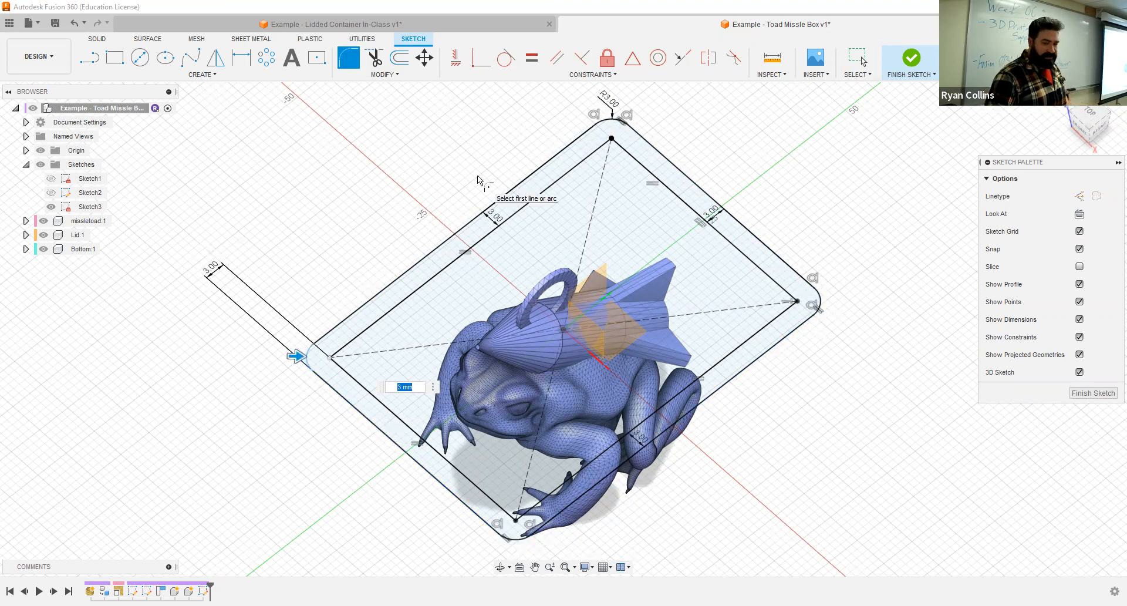
type("5")
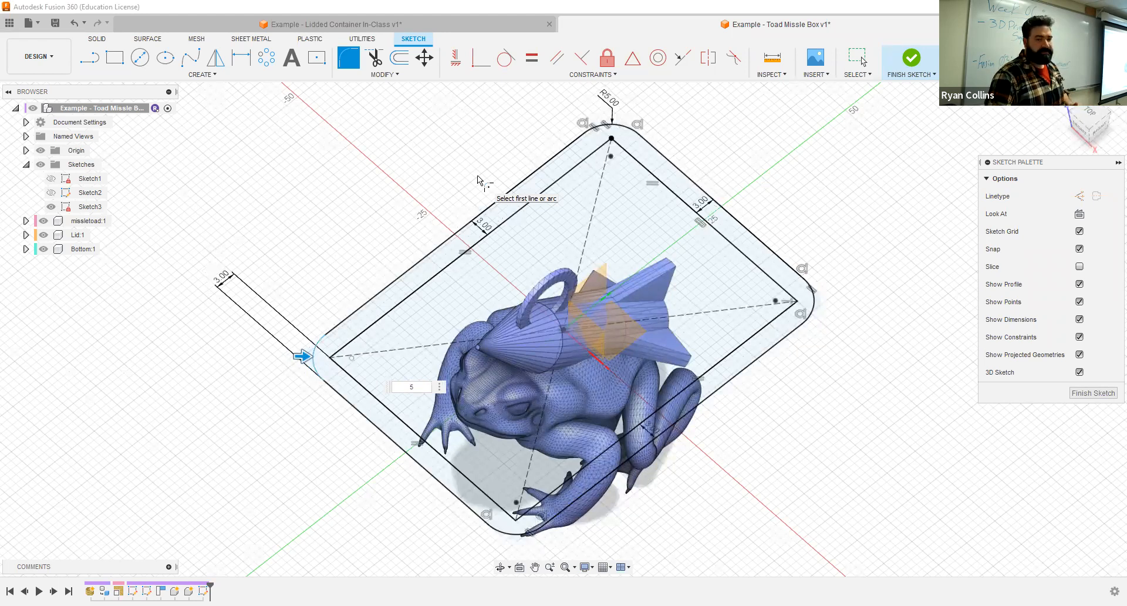
key("Return")
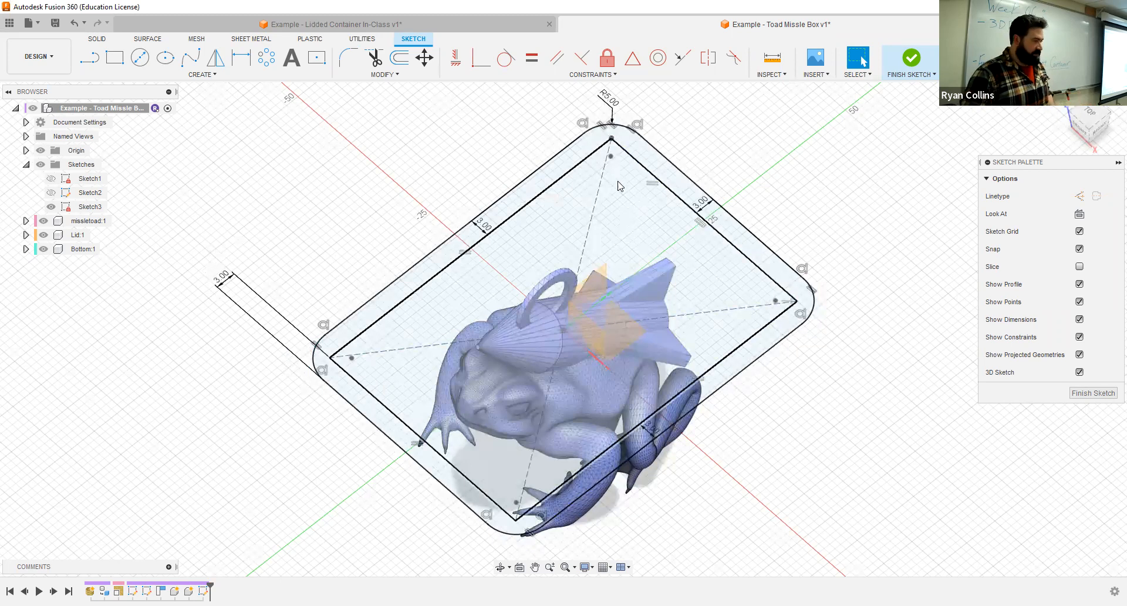
- Fillet the inner rectangle's four corners with a 3 mm radius and finish the sketch
left_click(355, 69)
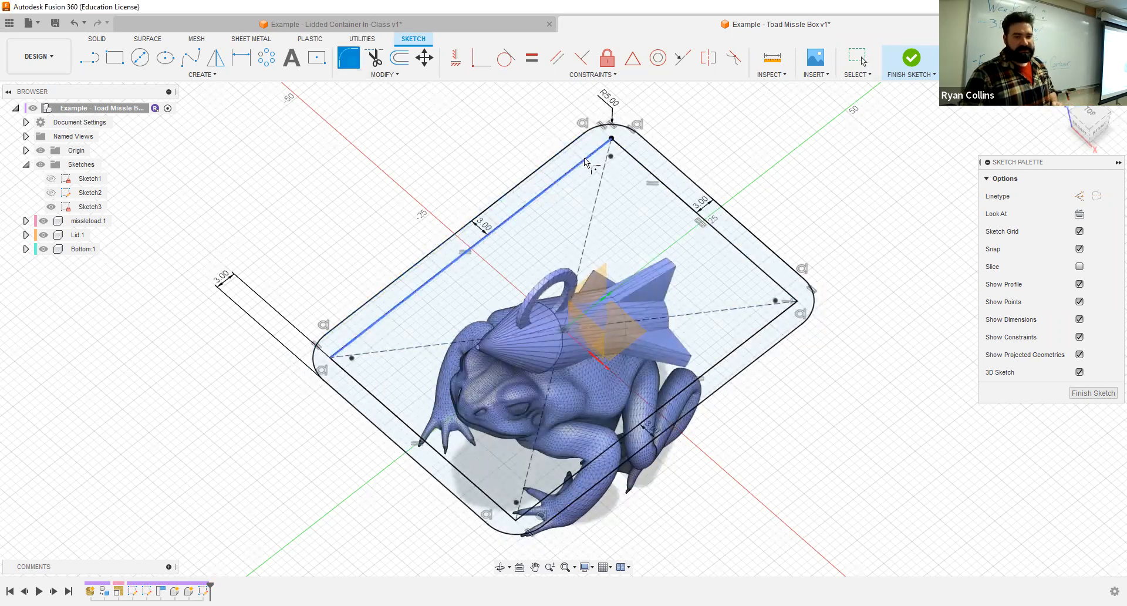
left_click(650, 158)
type("3")
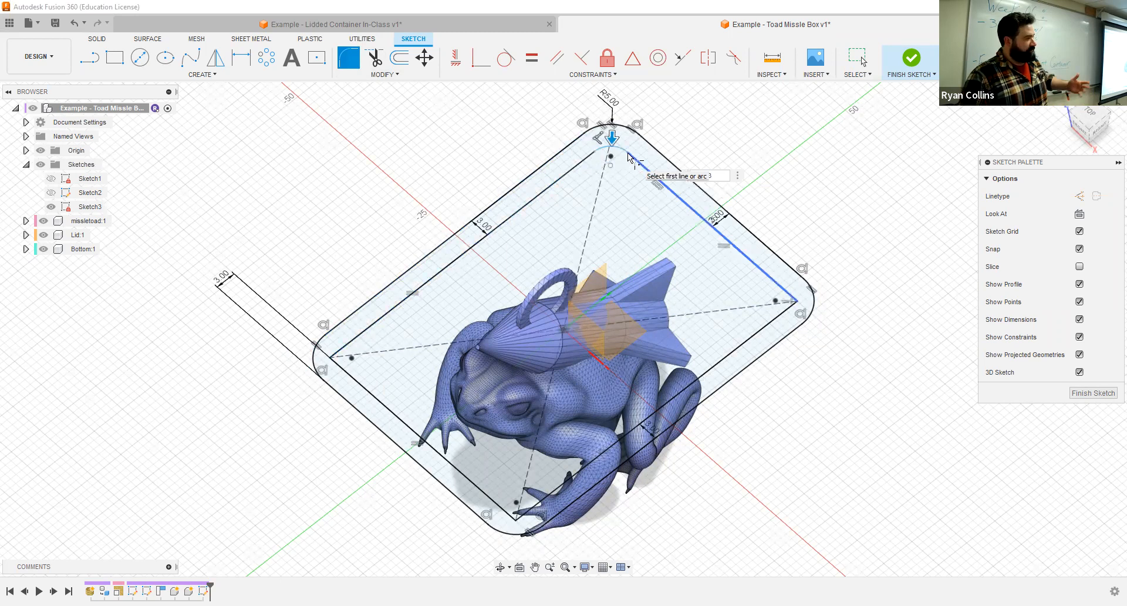
left_click(766, 323)
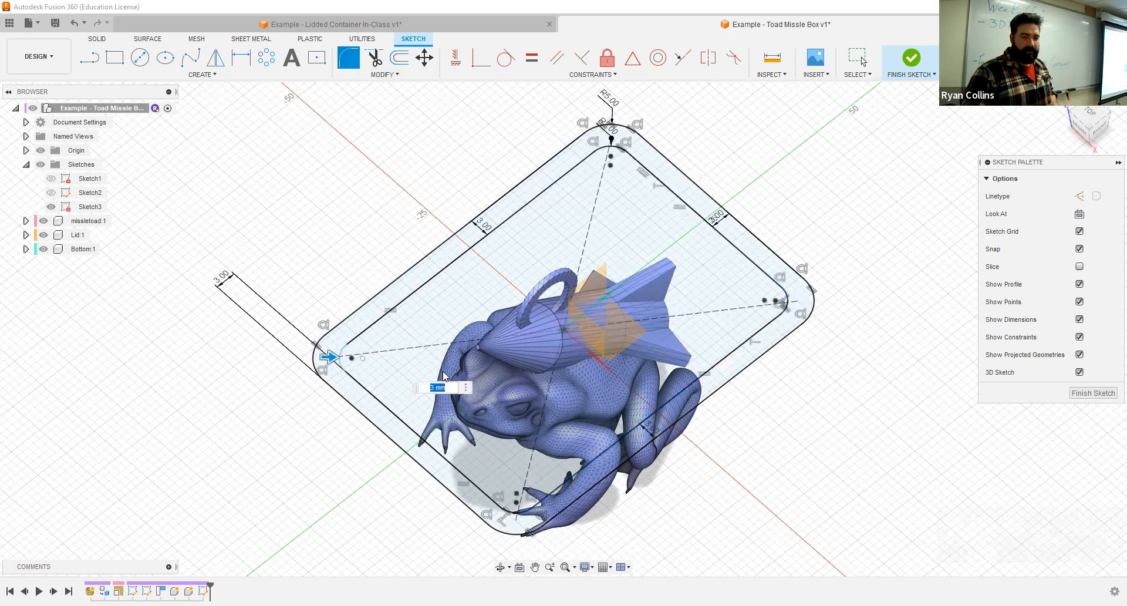
key("Return")
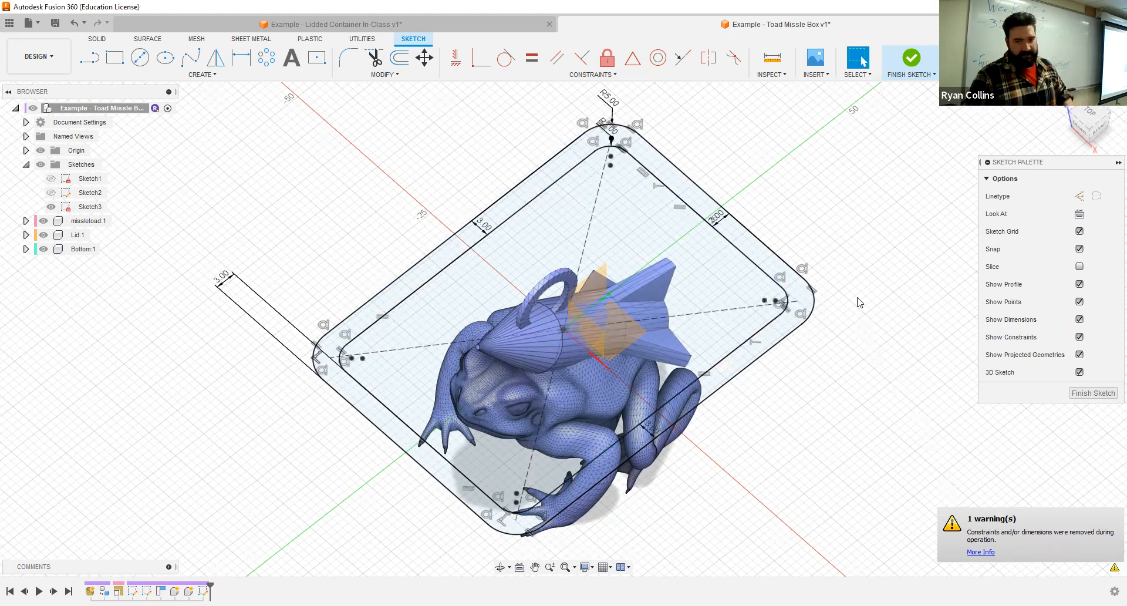
left_click(915, 59)
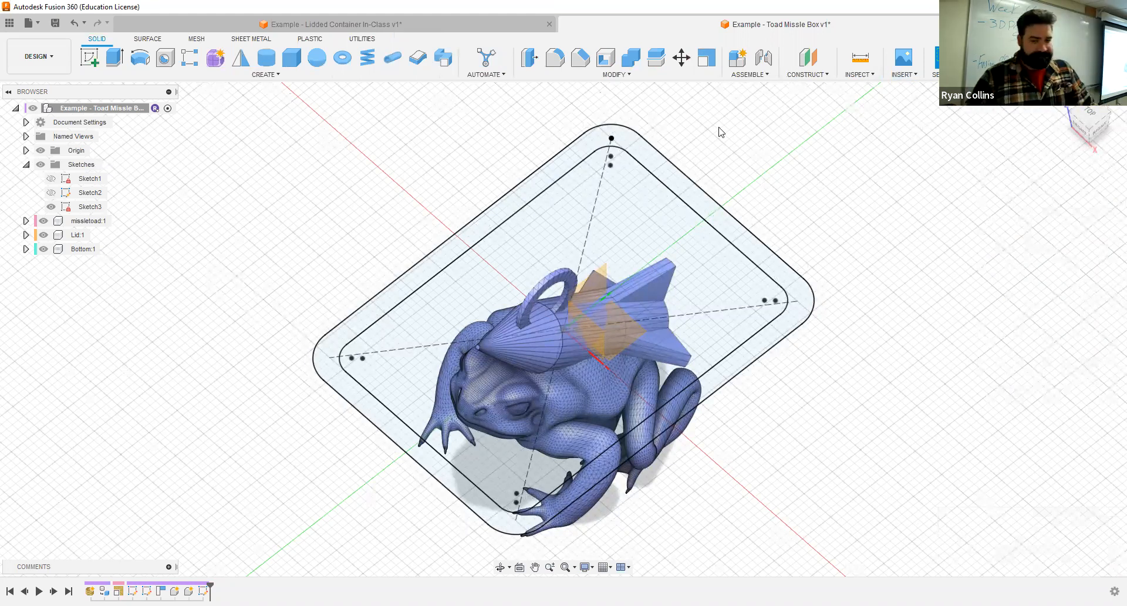
- Rename Sketch3, the box wall sketch, as Box Dims
middle_click_drag(315, 332, 312, 300, "shift")
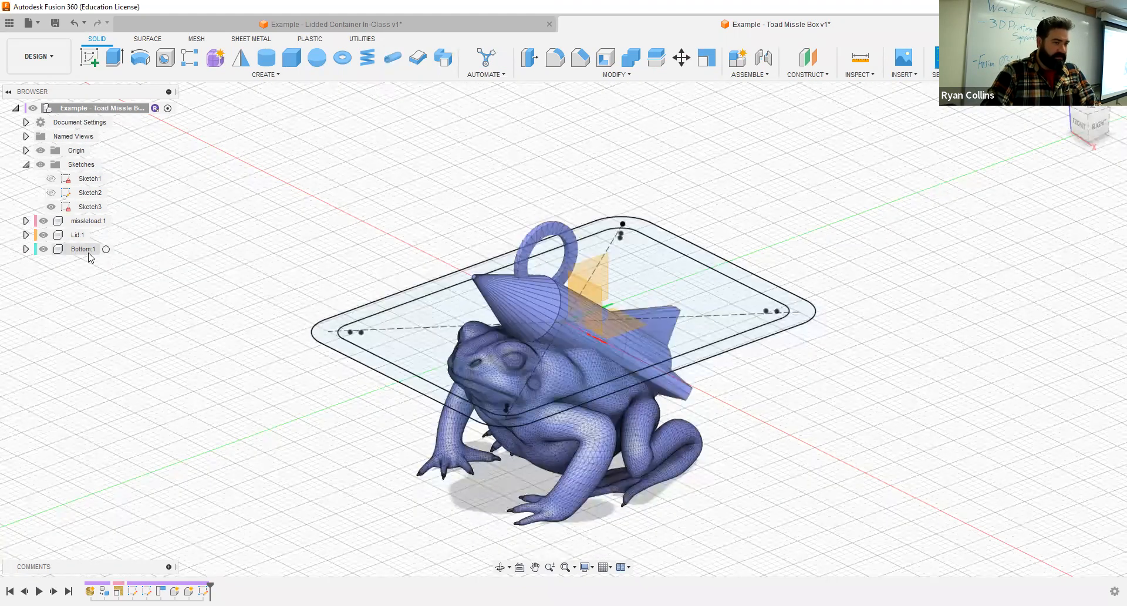
right_click(92, 207)
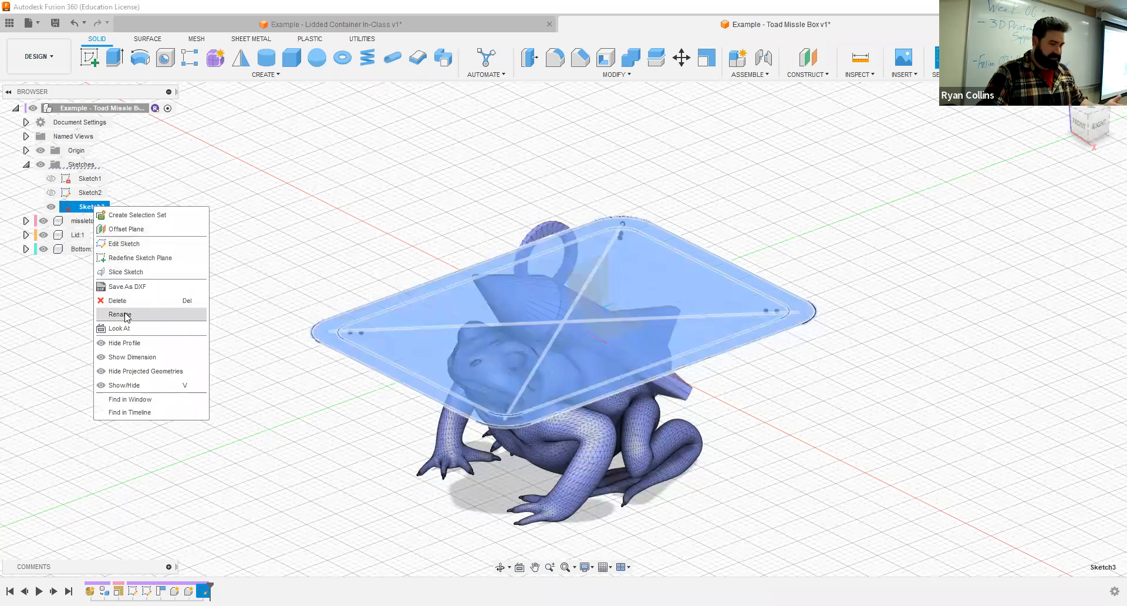
left_click(144, 315)
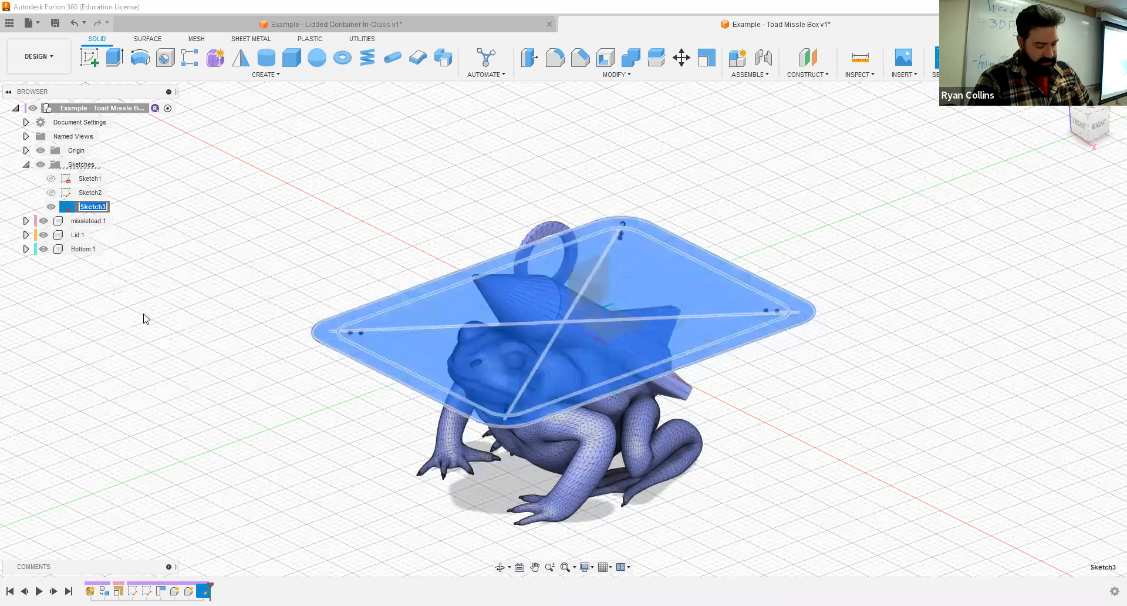
type("Box Dims")
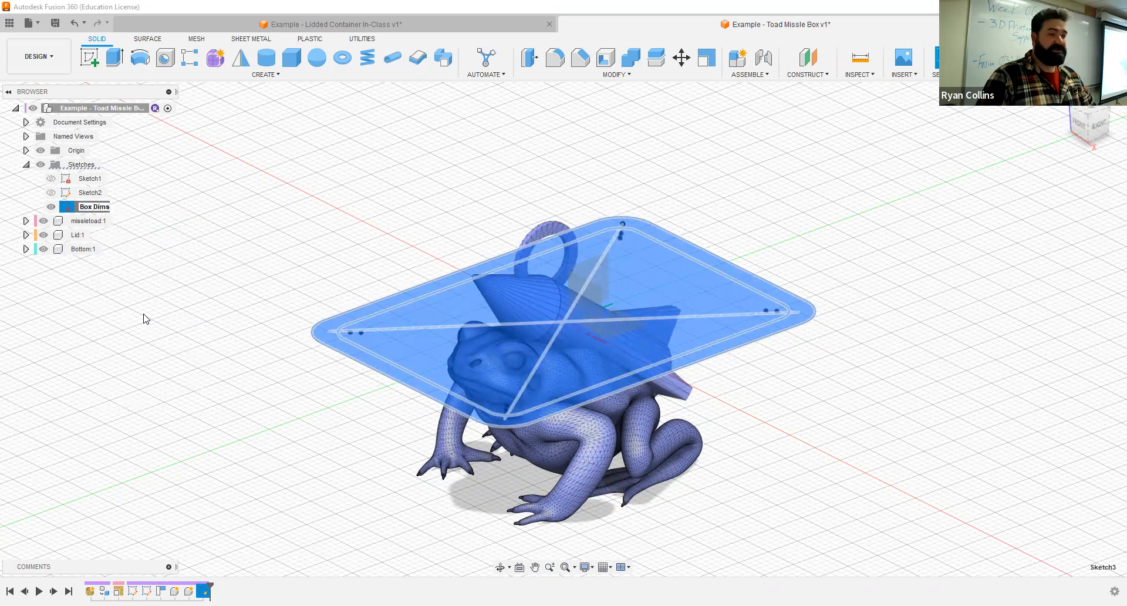
key("Return")
left_click(181, 305)
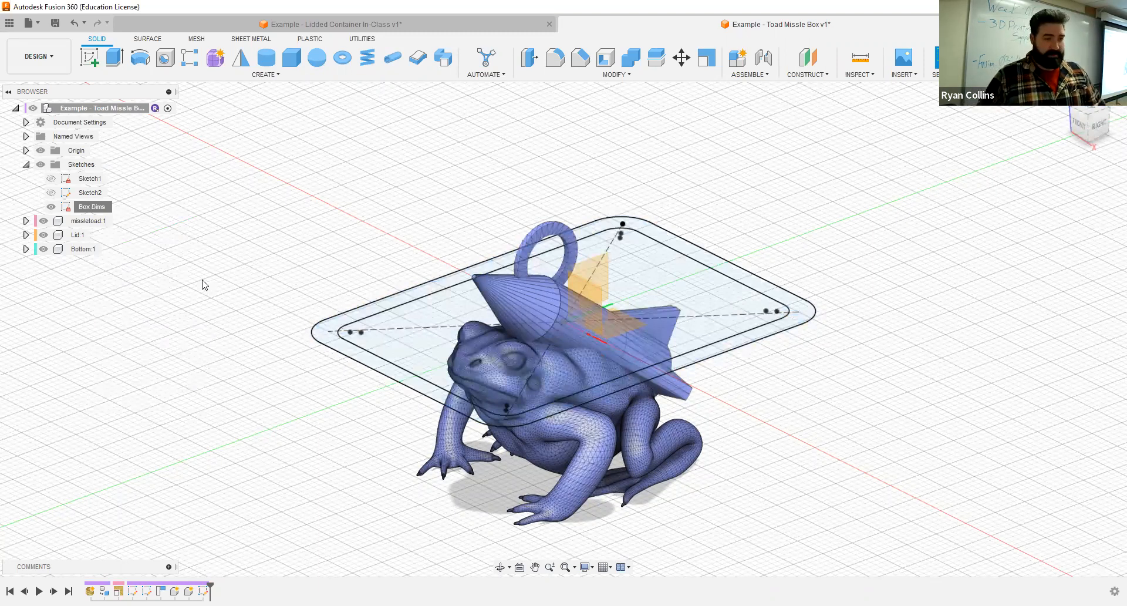
- Activate the Bottom component and set up an extrusion of the wall ring profile with a distance of -18 mm
left_click(94, 250)
left_click(106, 249)
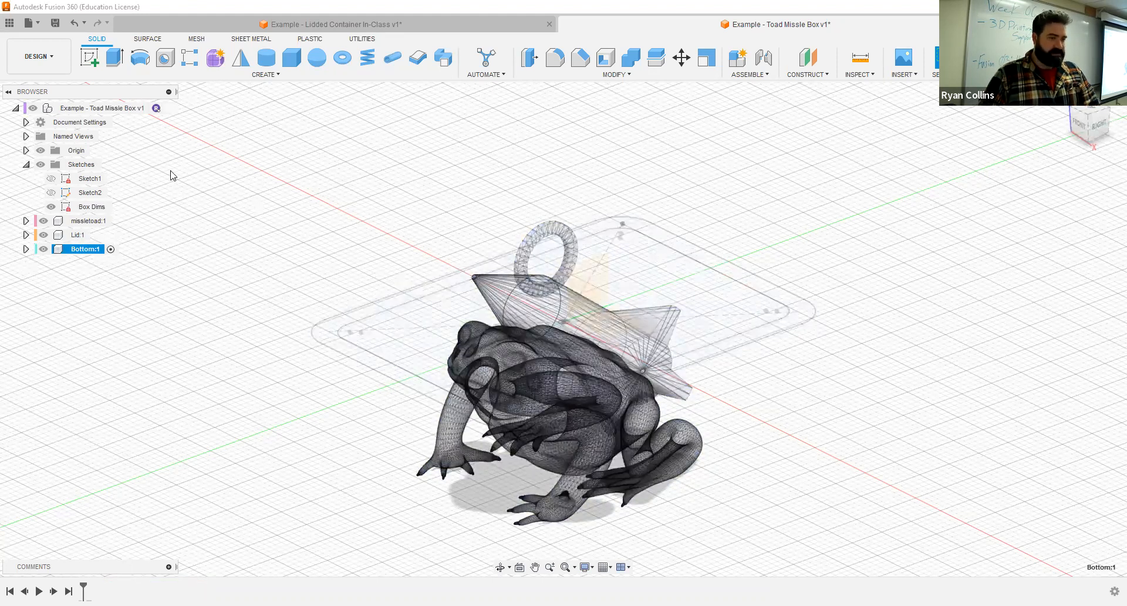
left_click(112, 61)
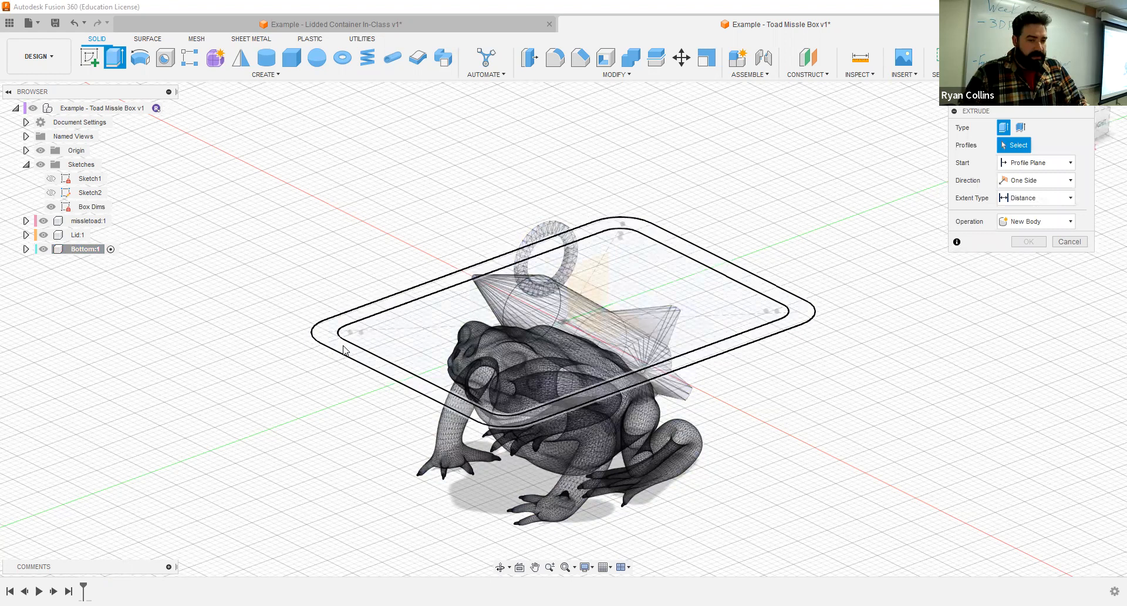
left_click(475, 267)
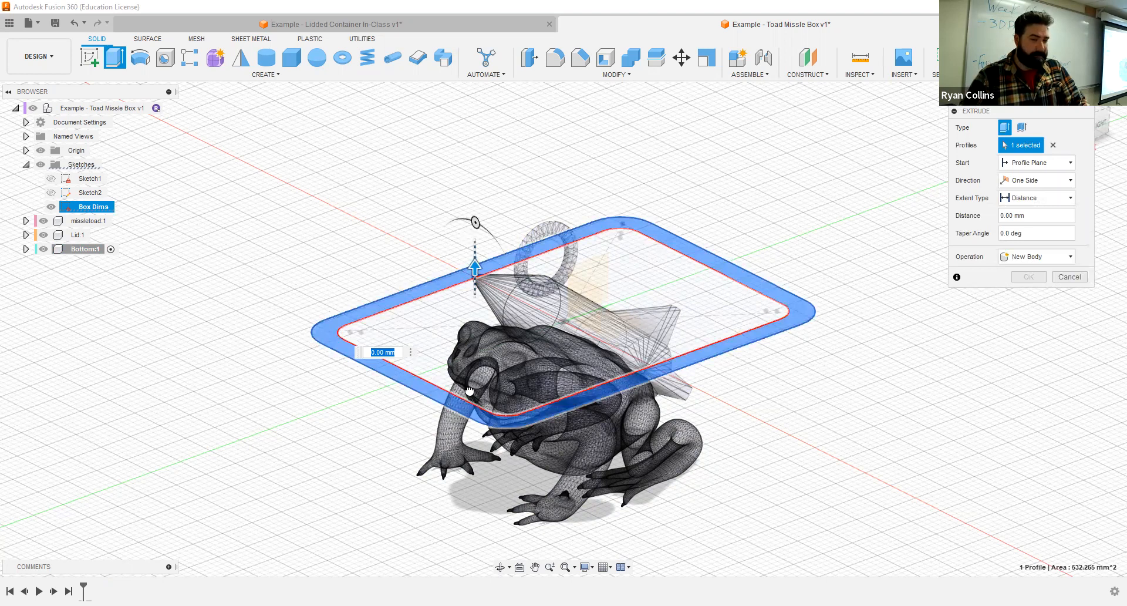
type("-18")
key("Return")
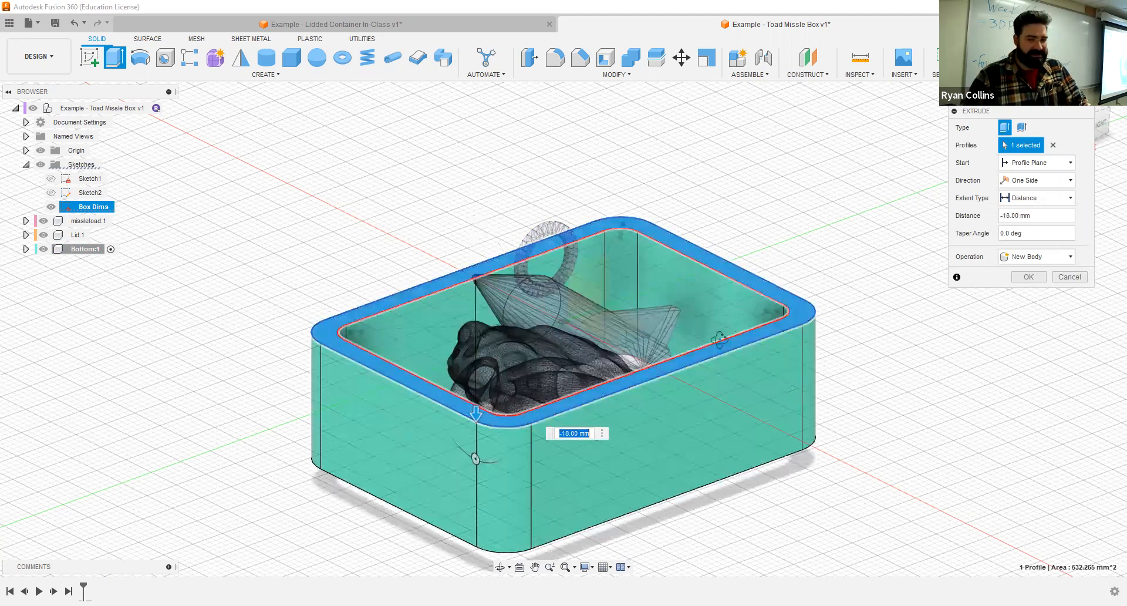
- Reselect both the wall ring and inner profiles, and extrude them -24 mm as a solid new body enclosing the toad's feet
middle_click_drag(719, 339, 689, 262, "shift")
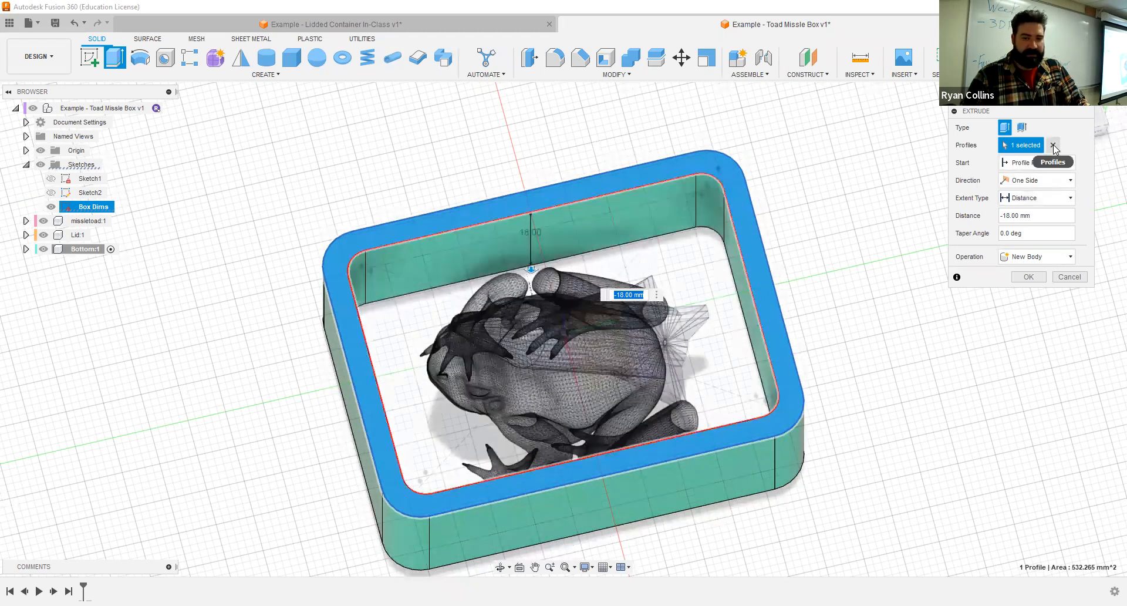
left_click(681, 164)
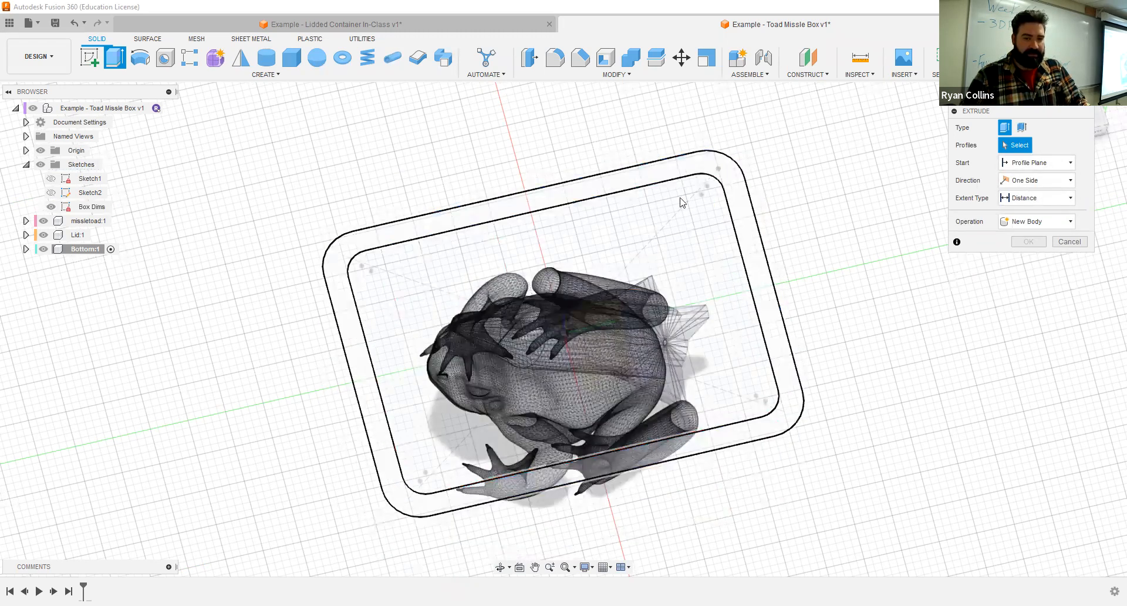
left_click(651, 206)
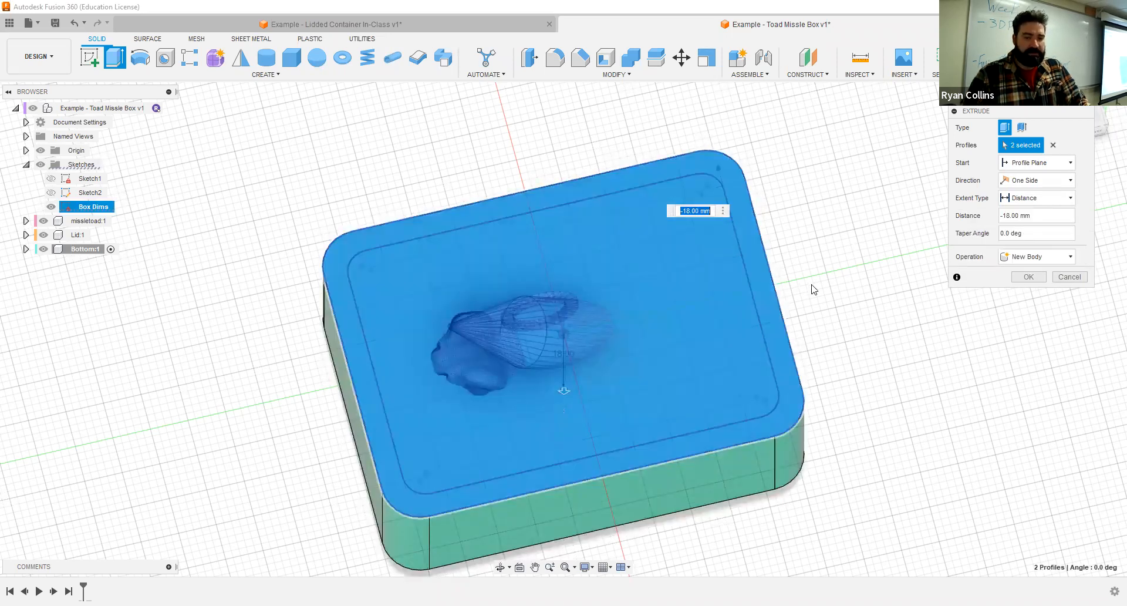
middle_click_drag(847, 207, 562, 477, "shift")
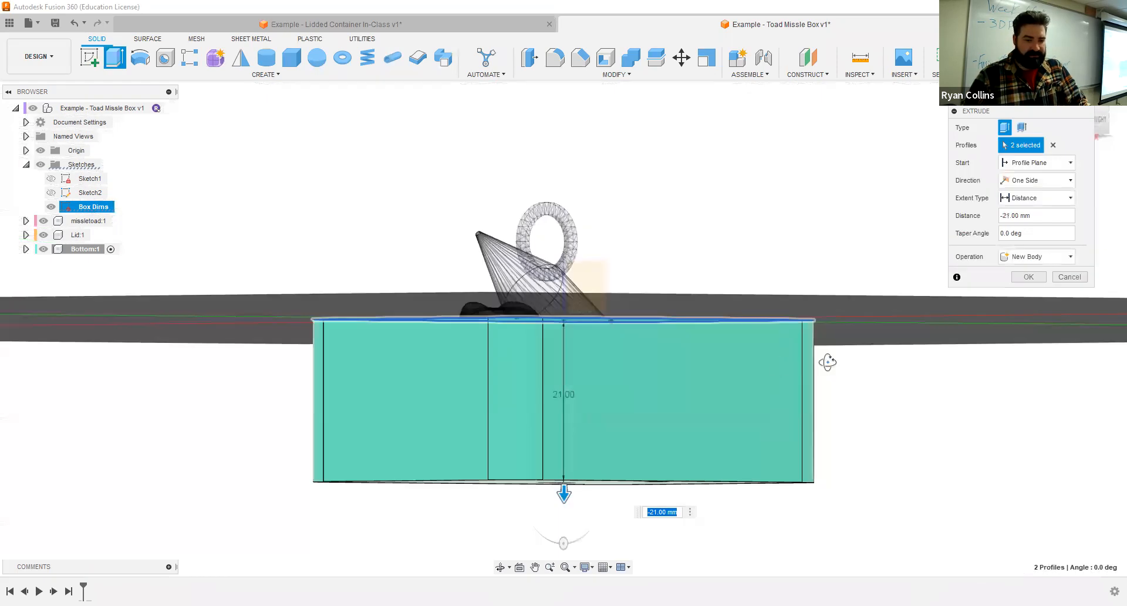
middle_click_drag(827, 362, 781, 367, "shift")
left_click_drag(1100, 114, 1062, 115)
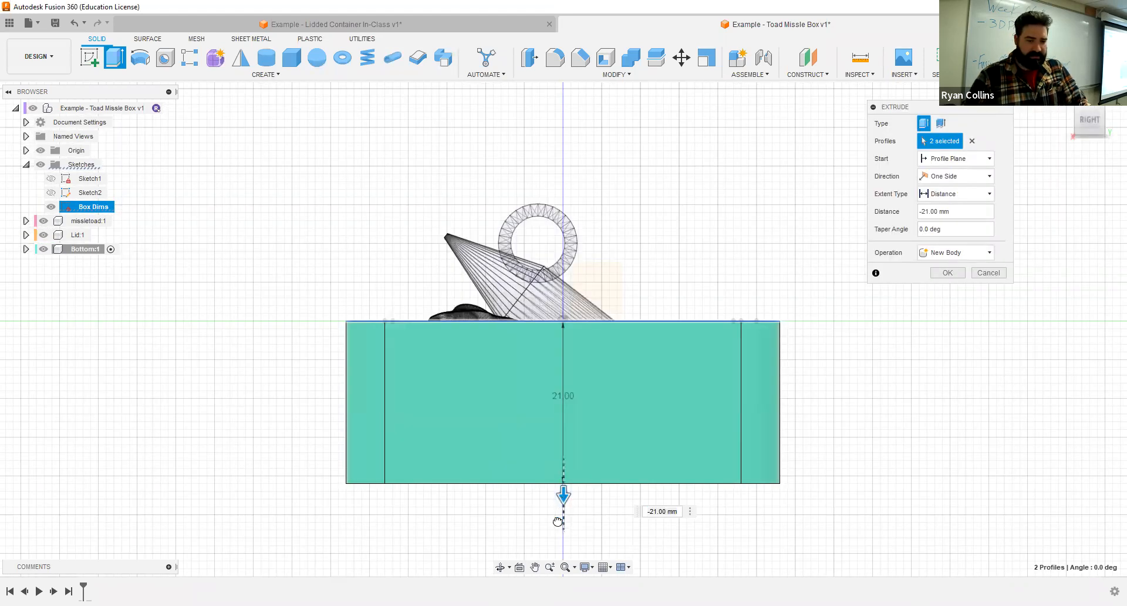
left_click_drag(558, 521, 558, 522)
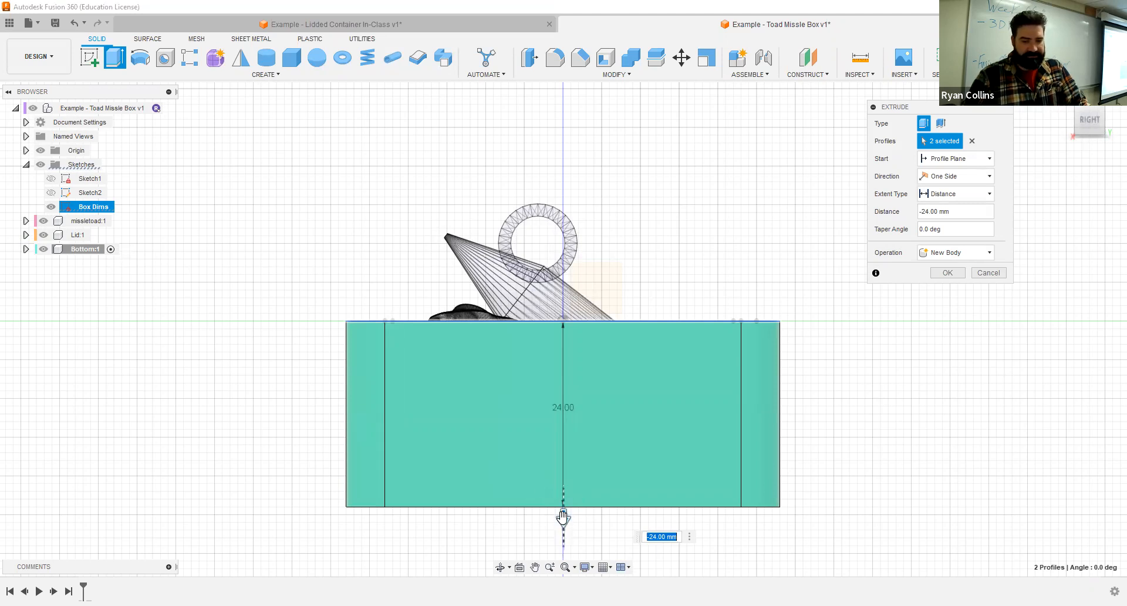
middle_click_drag(638, 241, 628, 265, "shift")
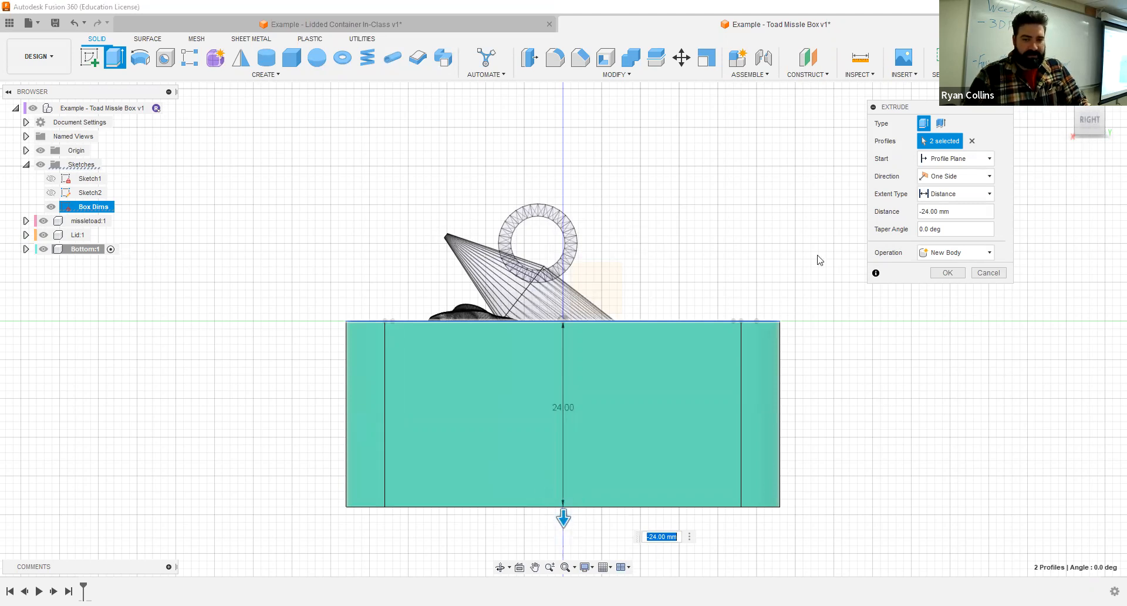
left_click(941, 274)
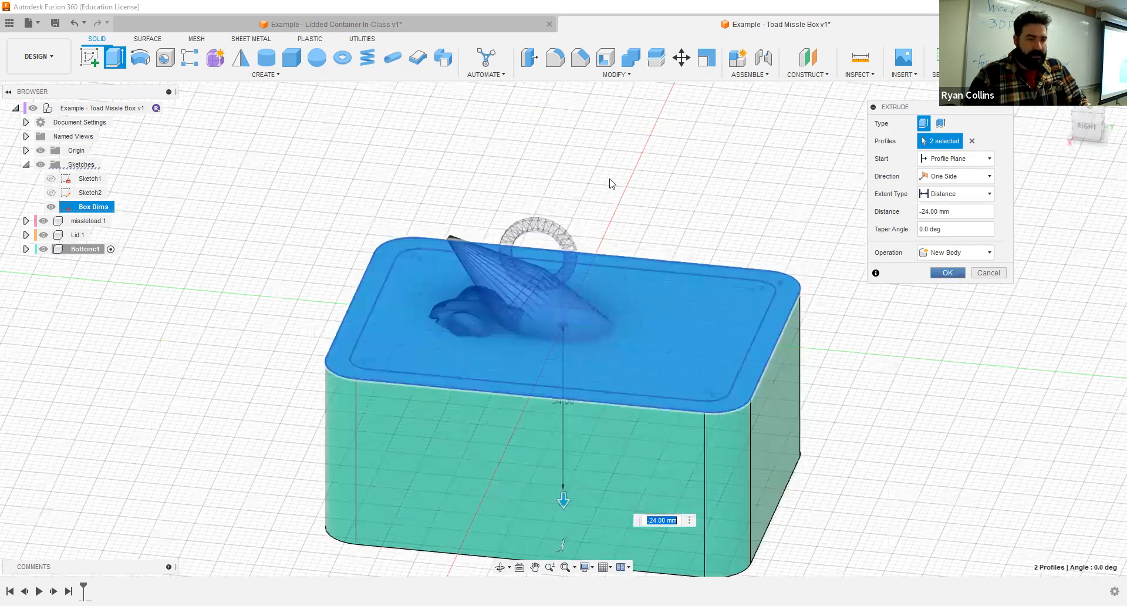
- Show the Box Dims sketch again, and create an empty sketch on the solid's top face
left_click(52, 207)
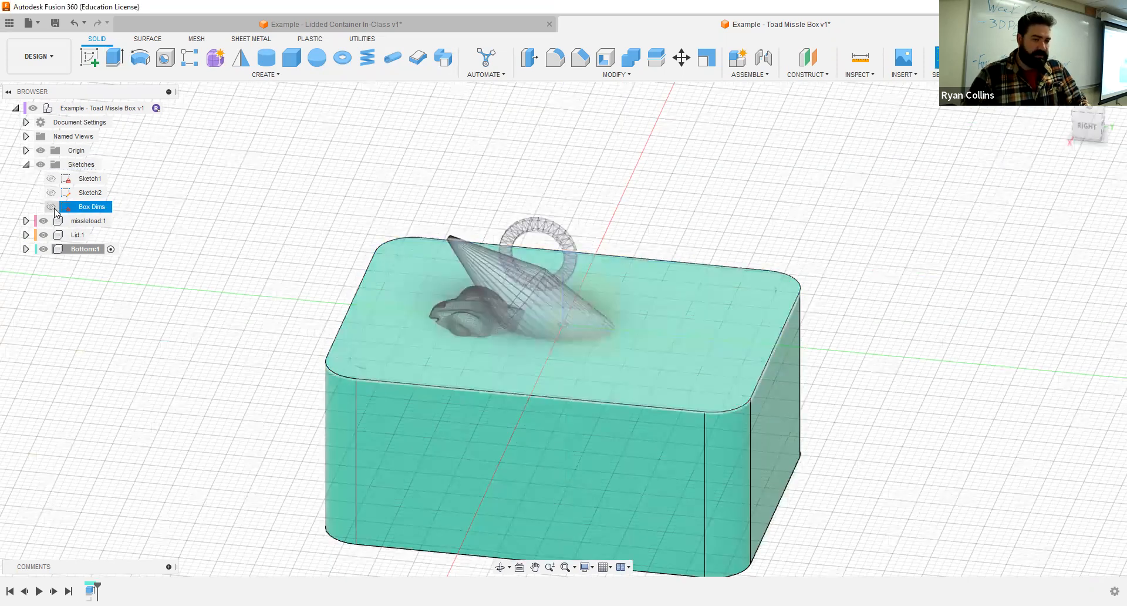
left_click(51, 206)
left_click(90, 56)
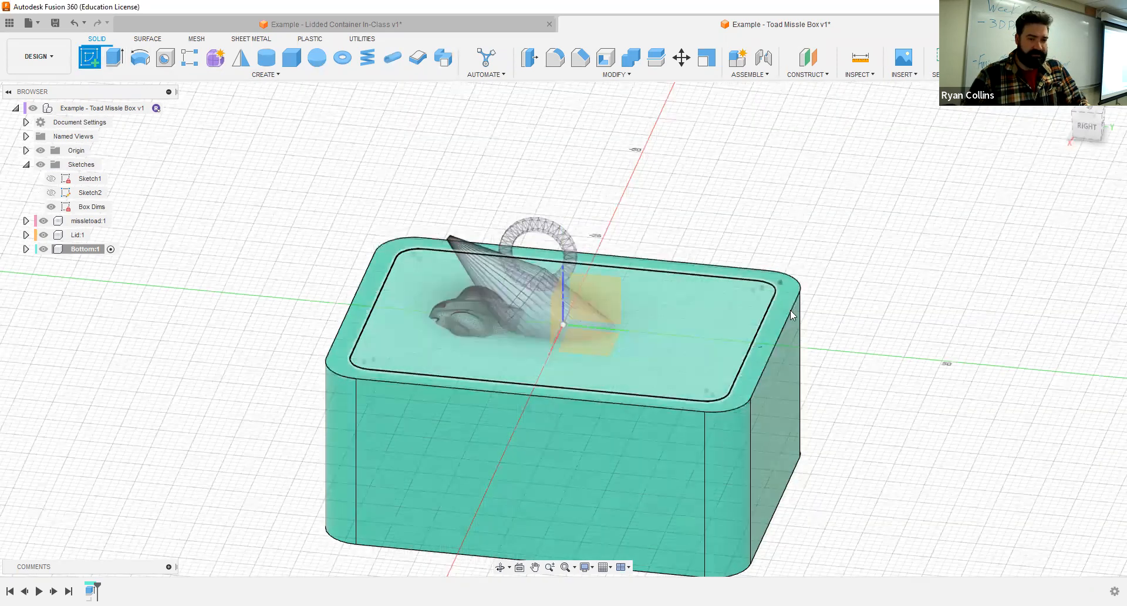
left_click(494, 291)
middle_click_drag(807, 332, 851, 284, "shift")
mouse_move(759, 259)
middle_mouse_down("shift")
mouse_move(703, 292)
mouse_move(745, 235)
middle_mouse_up("shift")
left_click(911, 59)
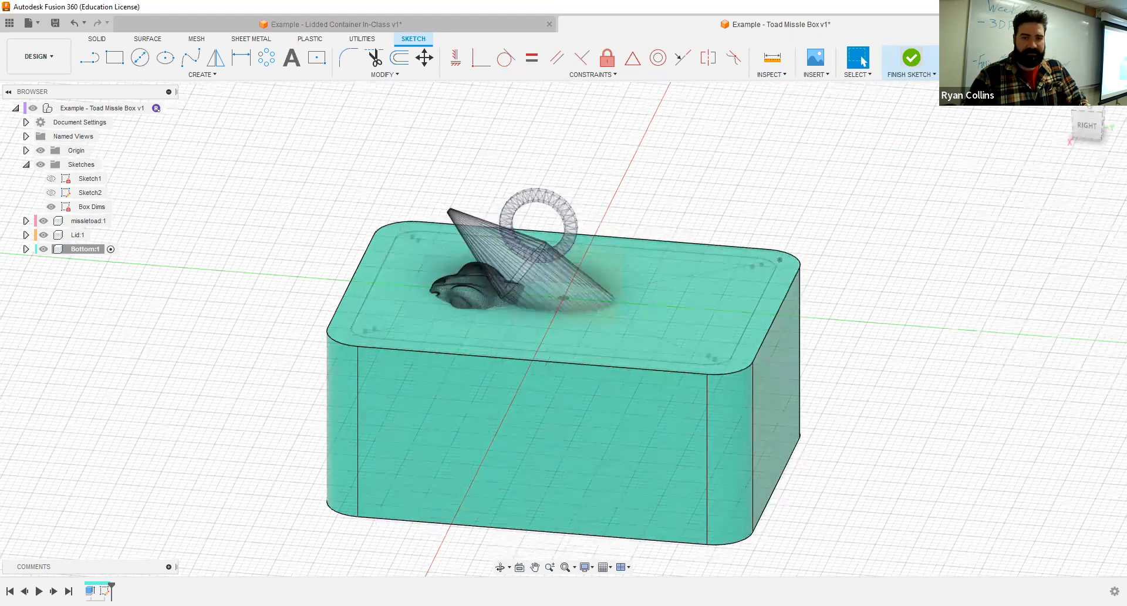
- Set up an extruded cut of the inner rounded rectangle profile, -21 mm down into the solid box
left_click(115, 57)
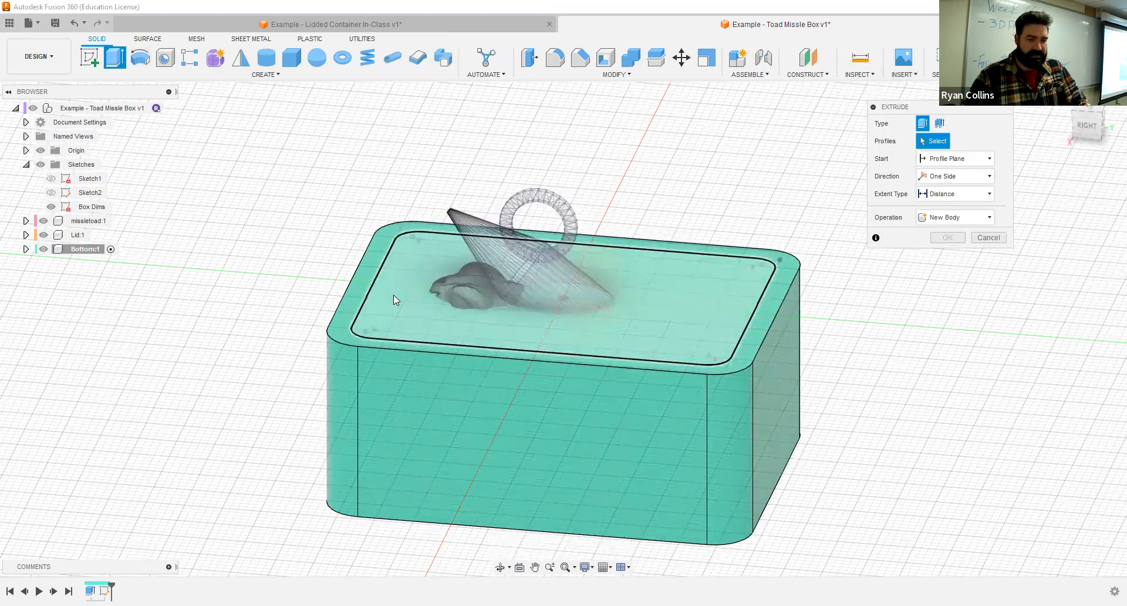
left_click(561, 285)
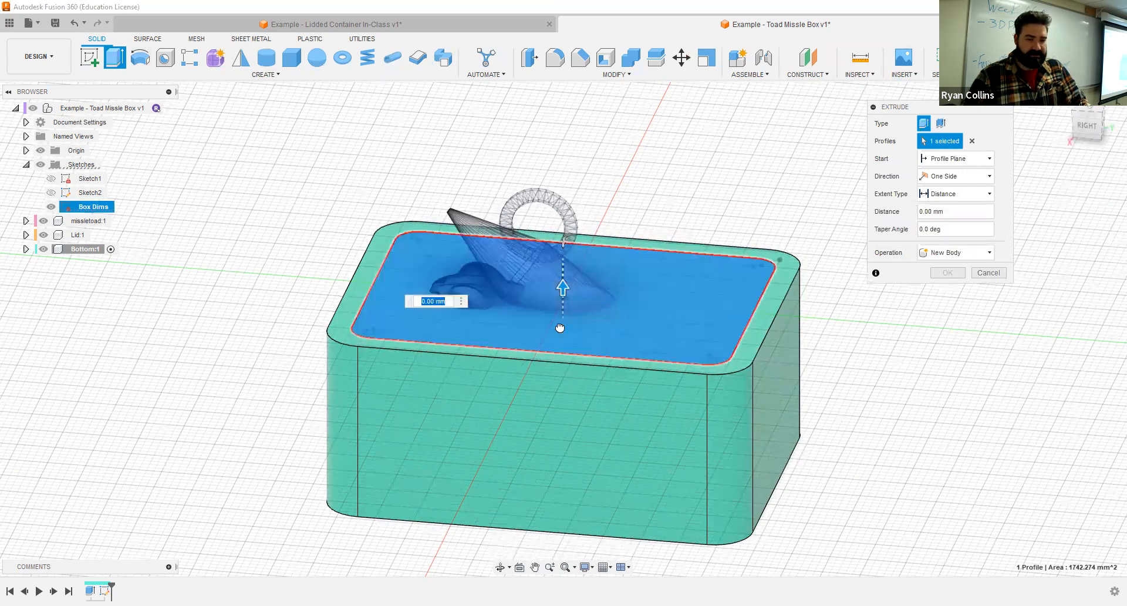
left_click_drag(560, 424, 559, 420)
middle_click_drag(559, 420, 797, 282, "shift")
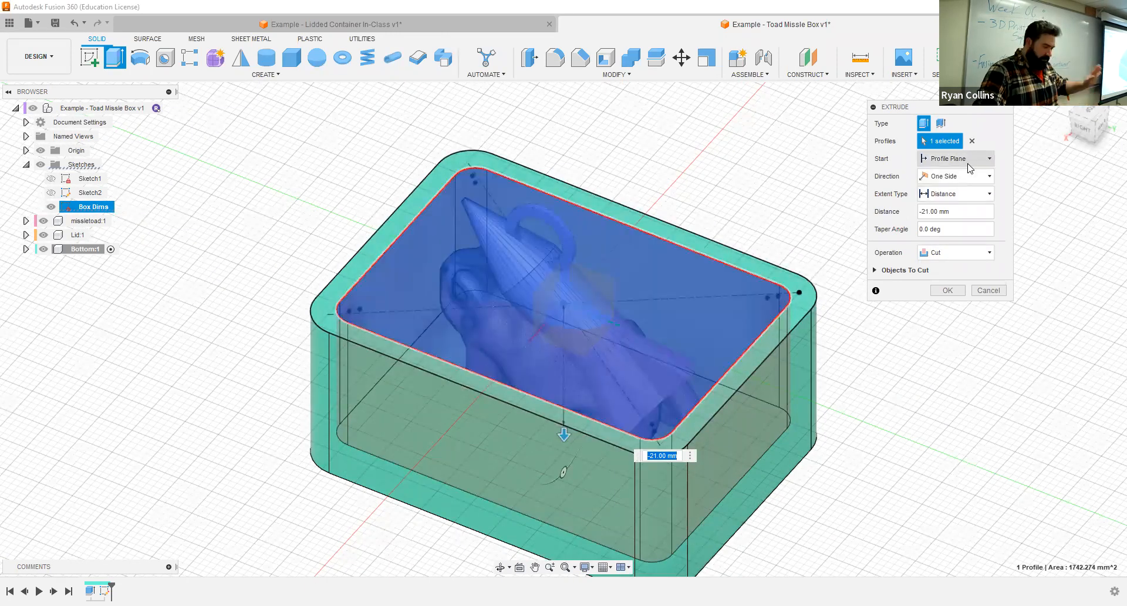
- Change the cut's extent to To Object, ending at the box's underside face with a -3 mm offset, and complete the cut
left_click(959, 195)
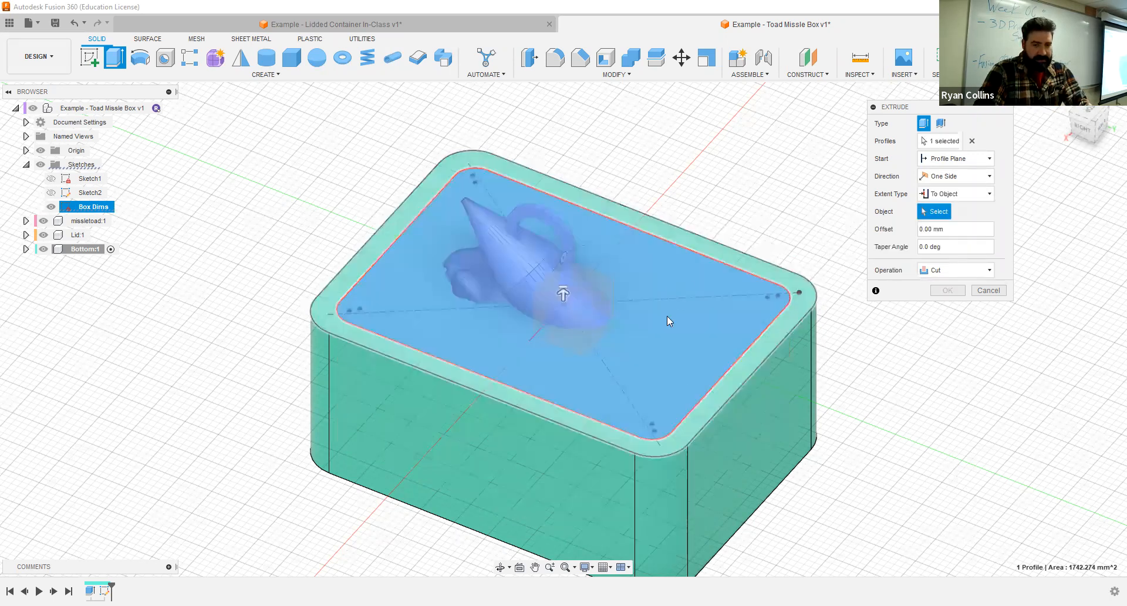
middle_click_drag(666, 316, 640, 387, "shift")
left_click(640, 387)
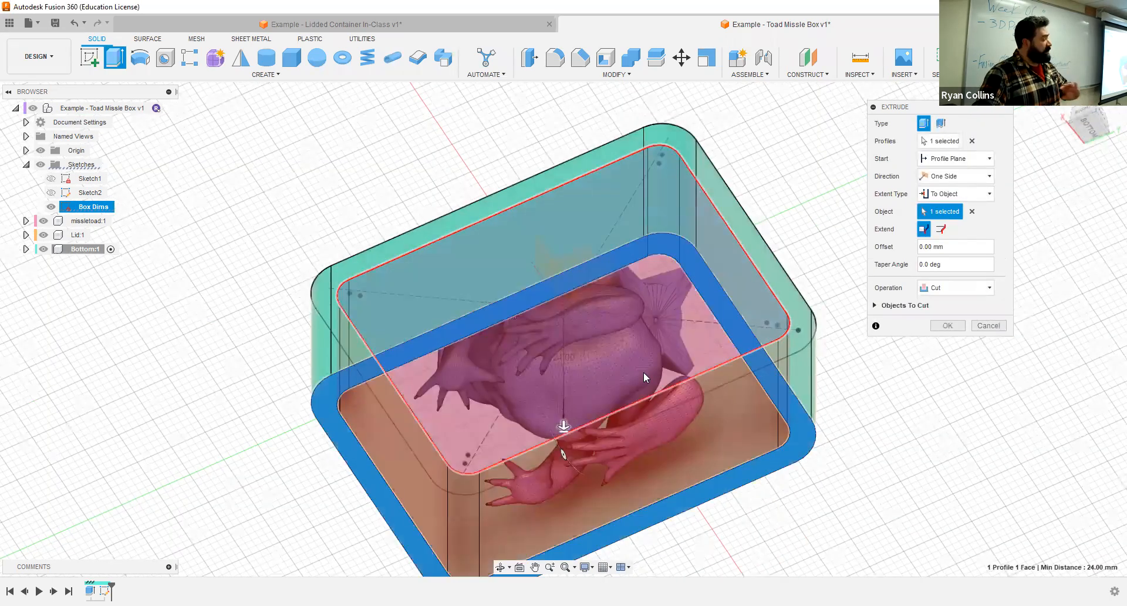
left_click(951, 248)
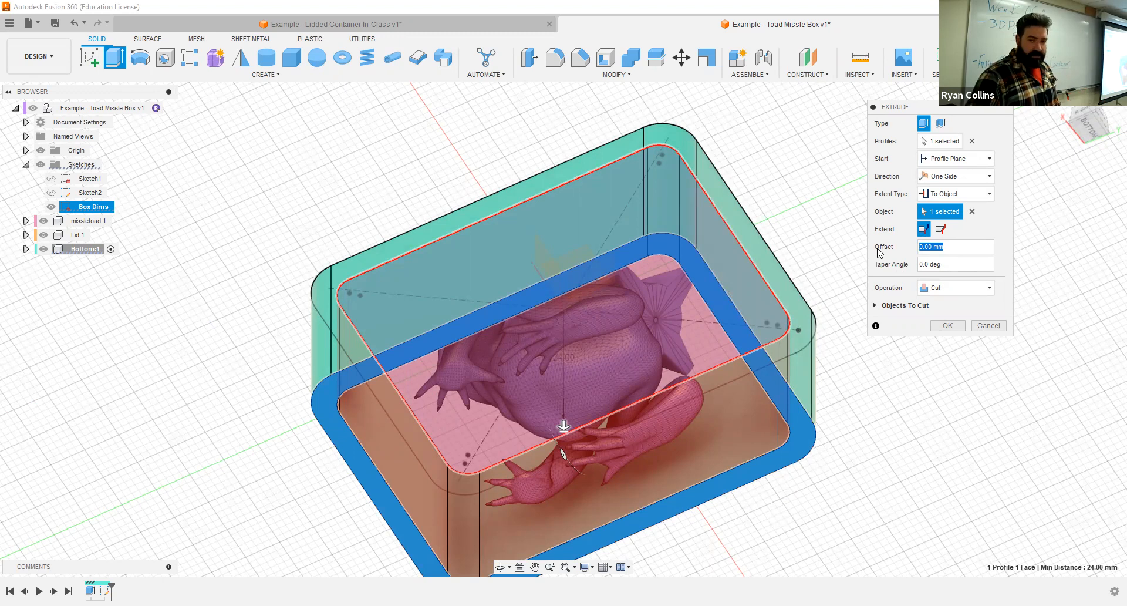
type("-3")
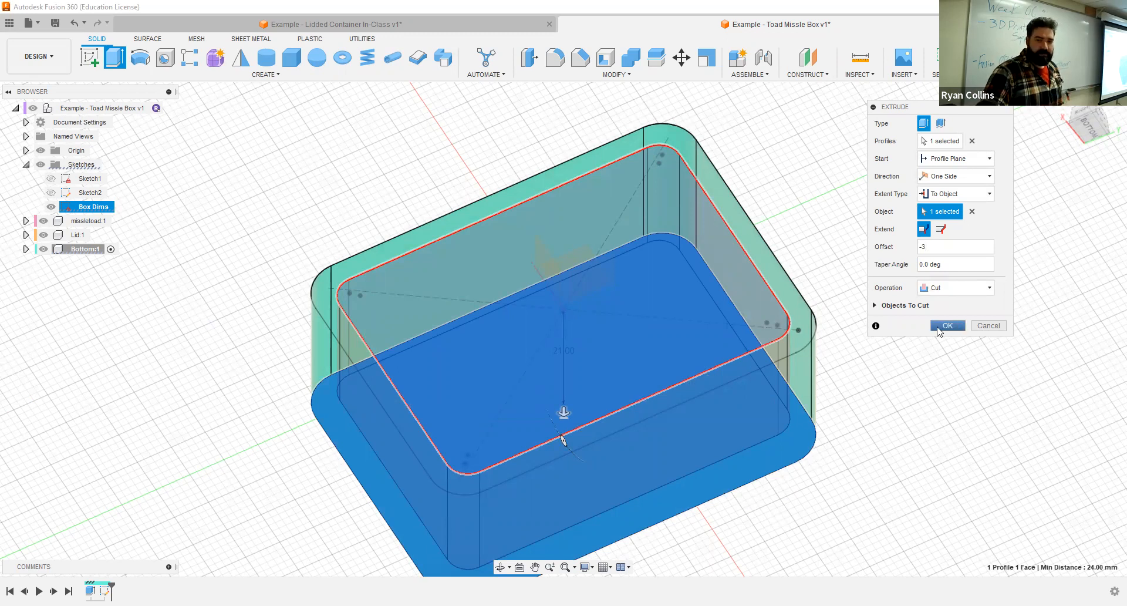
left_click(942, 327)
middle_click_drag(851, 294, 896, 334, "shift")
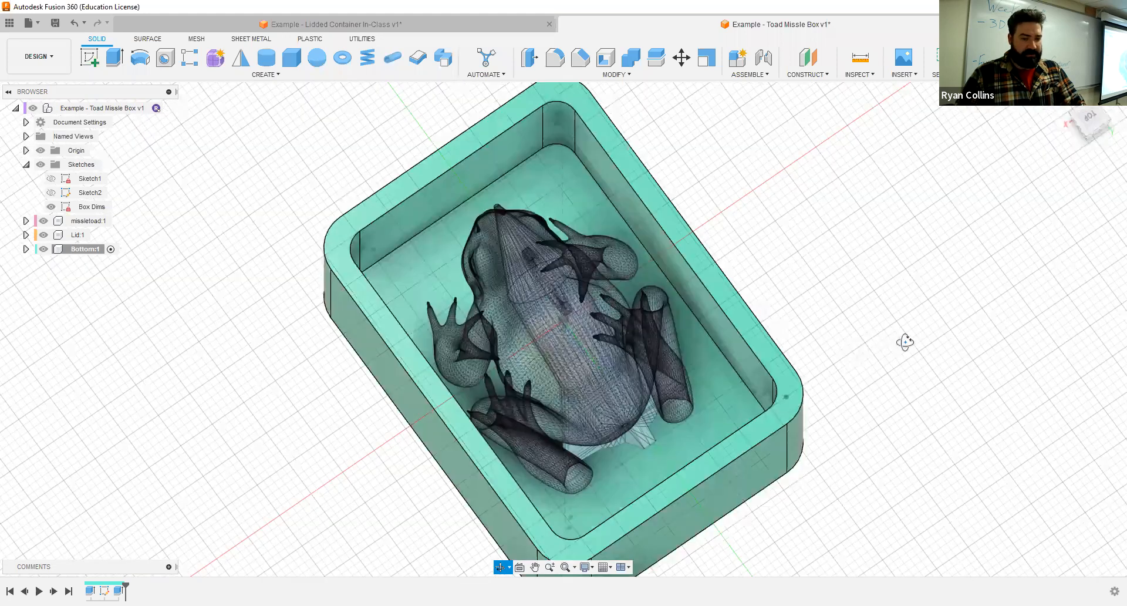
middle_click_drag(783, 268, 640, 204, "shift")
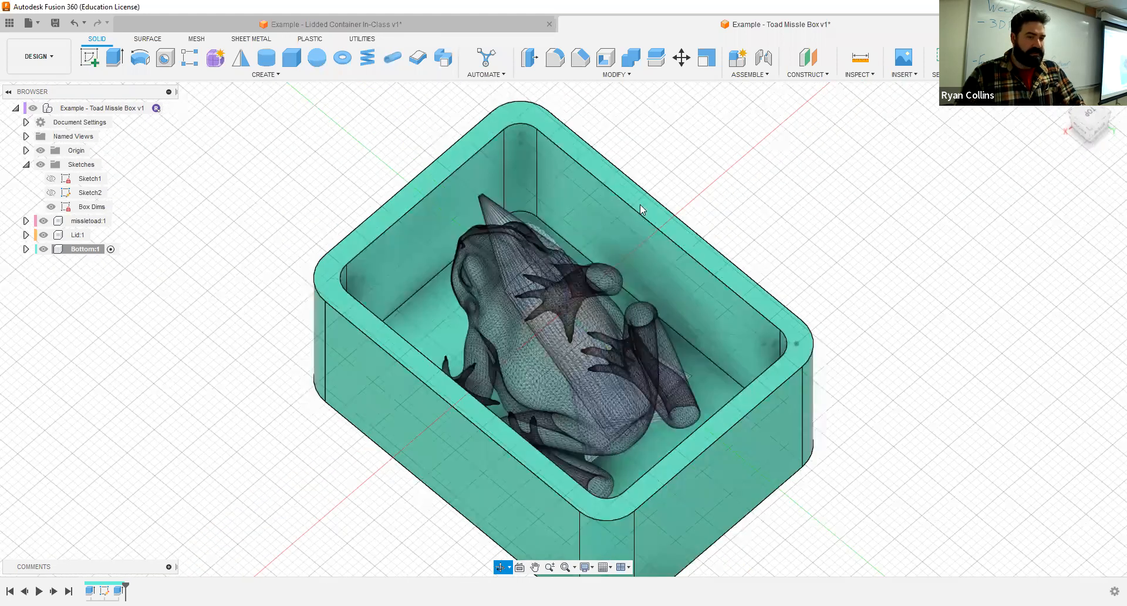
middle_click_drag(146, 277, 378, 379, "shift")
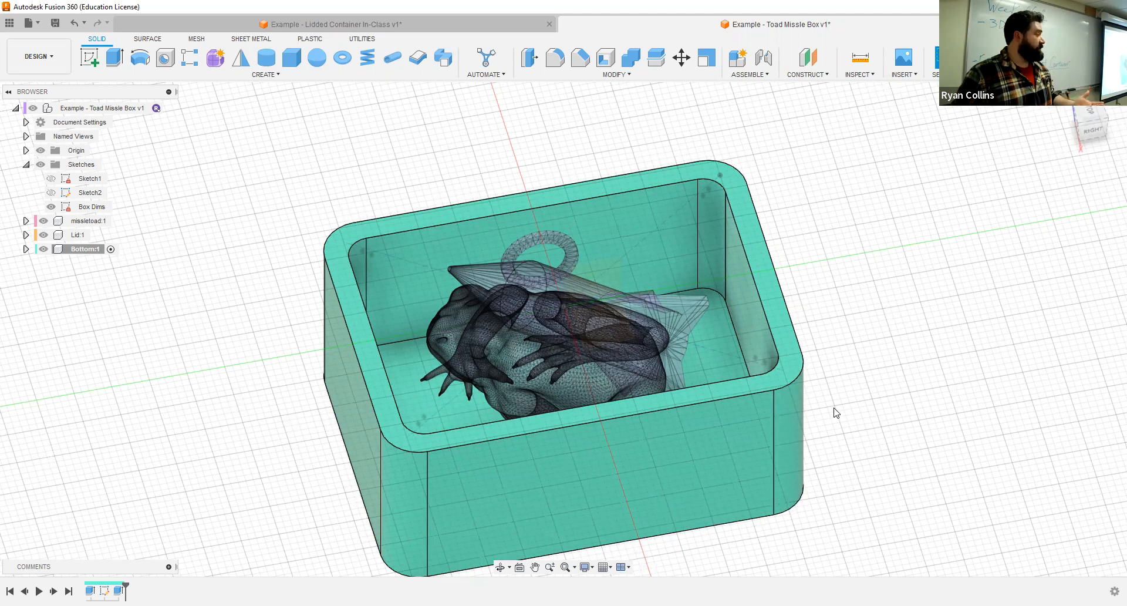
- Fillet the edges around the box's underside face with a 2 mm radius
middle_click_drag(860, 322, 575, 111, "shift")
left_click(557, 59)
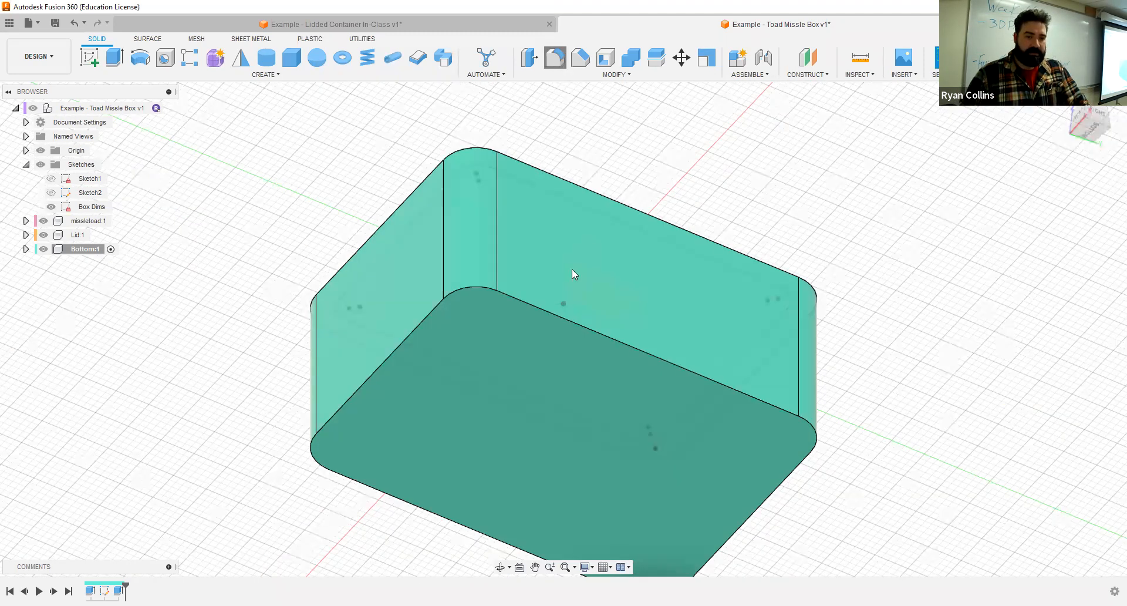
left_click(551, 339)
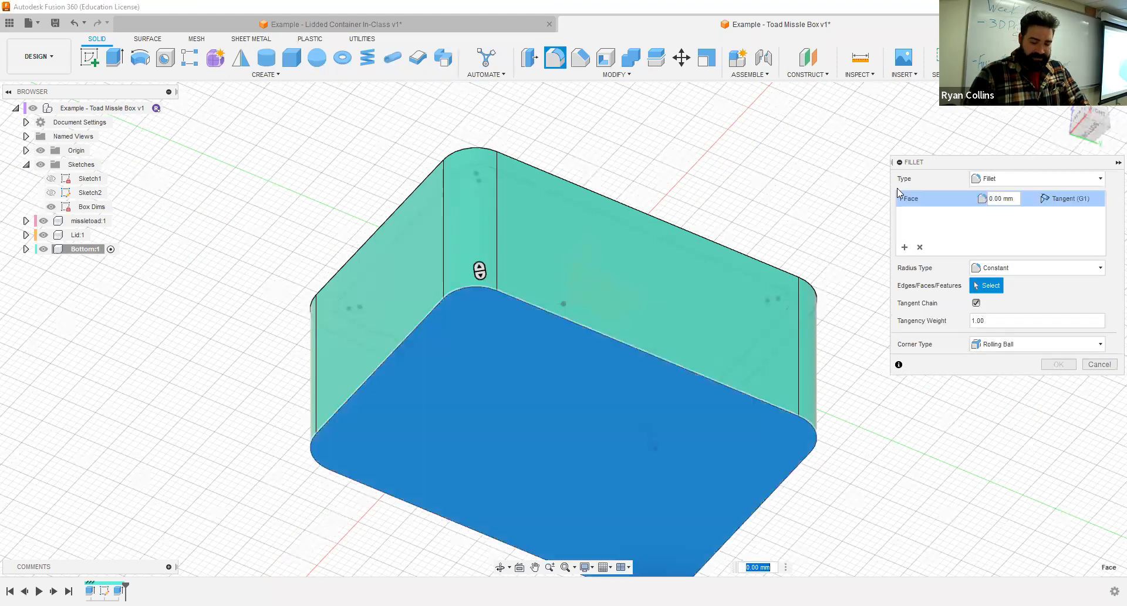
type("2")
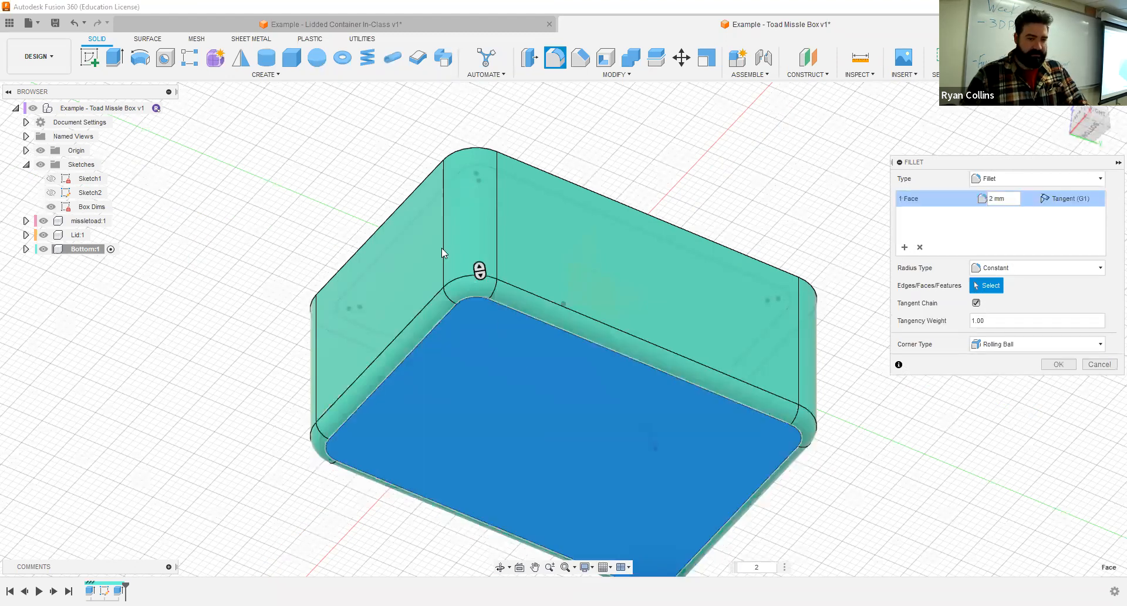
left_click(1067, 366)
middle_click_drag(650, 273, 648, 382, "shift")
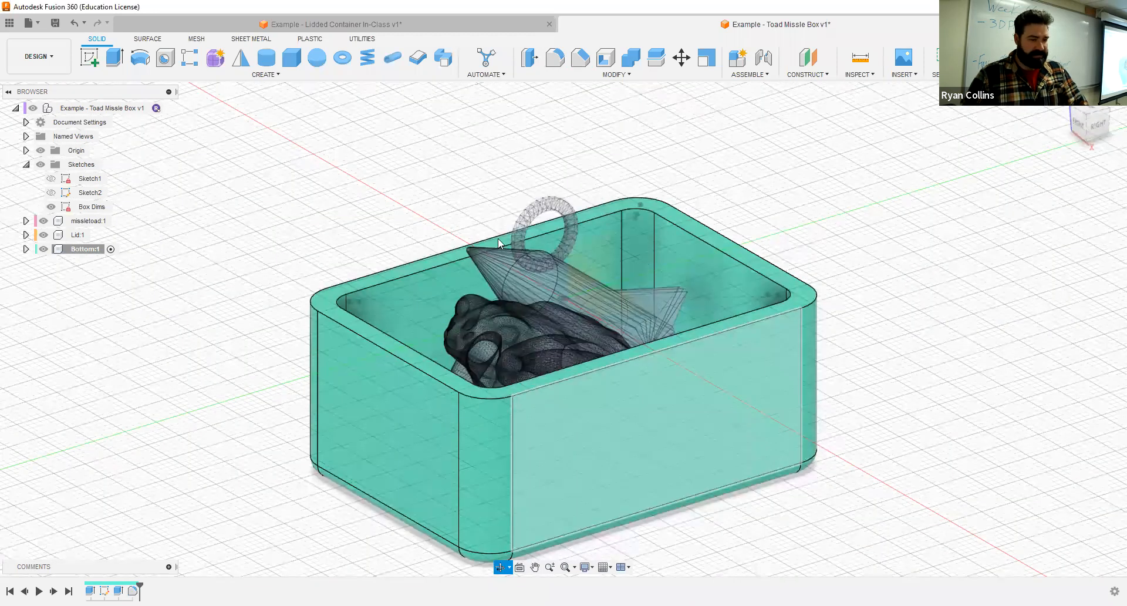
middle_click_drag(630, 315, 629, 378, "shift")
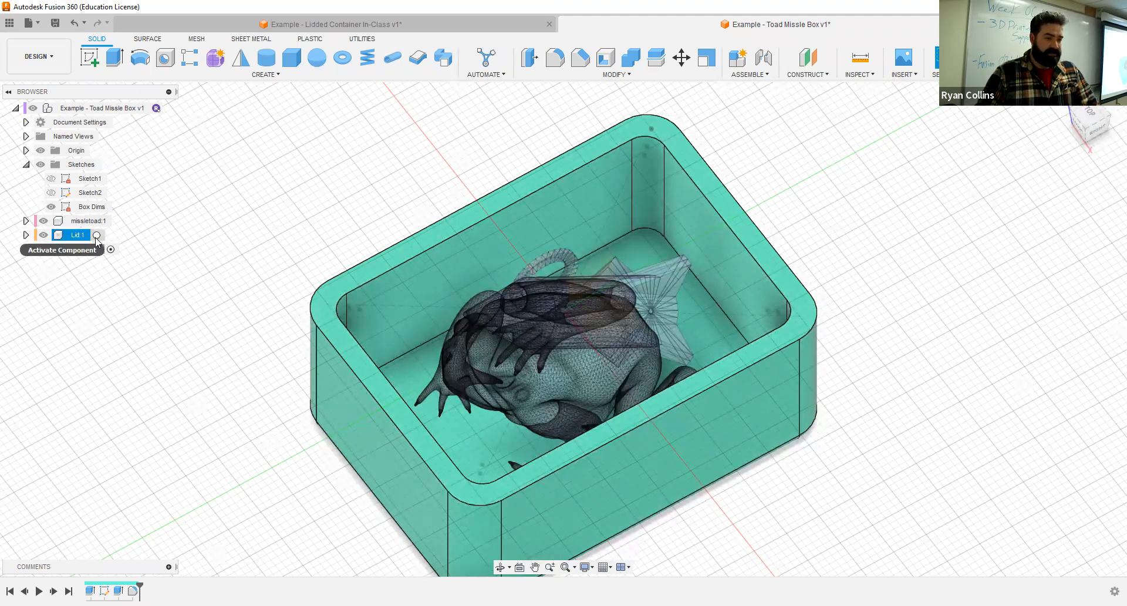
- Activate the Lid component and set up a 20 mm upward extrusion of the wall ring and inner profiles from Box Dims
left_click(97, 236)
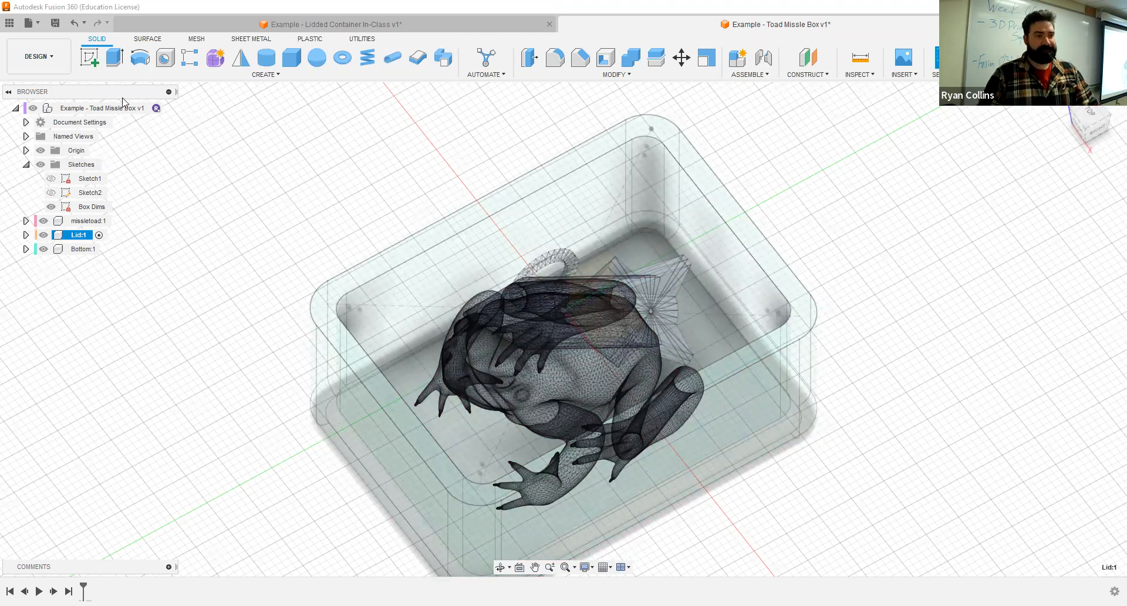
left_click(113, 59)
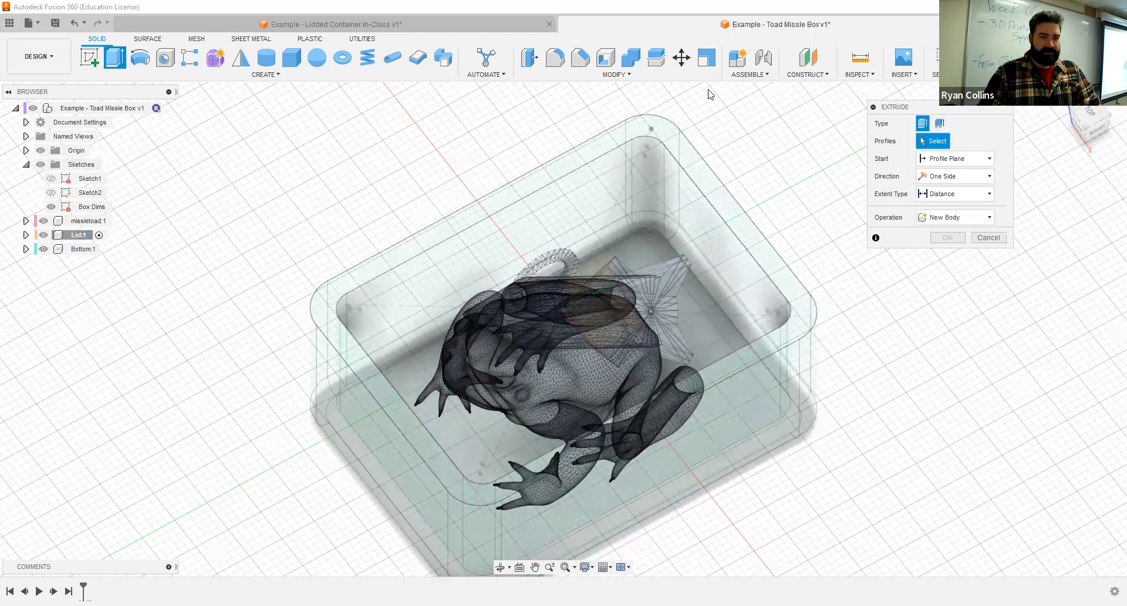
left_click(675, 143)
left_click(658, 180)
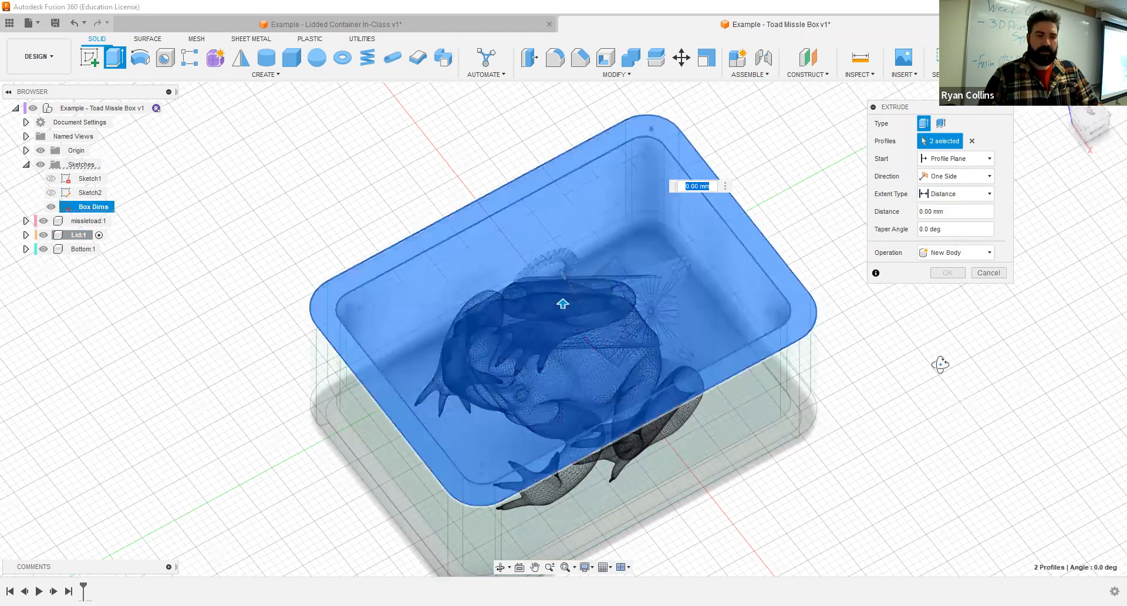
left_click(1089, 123)
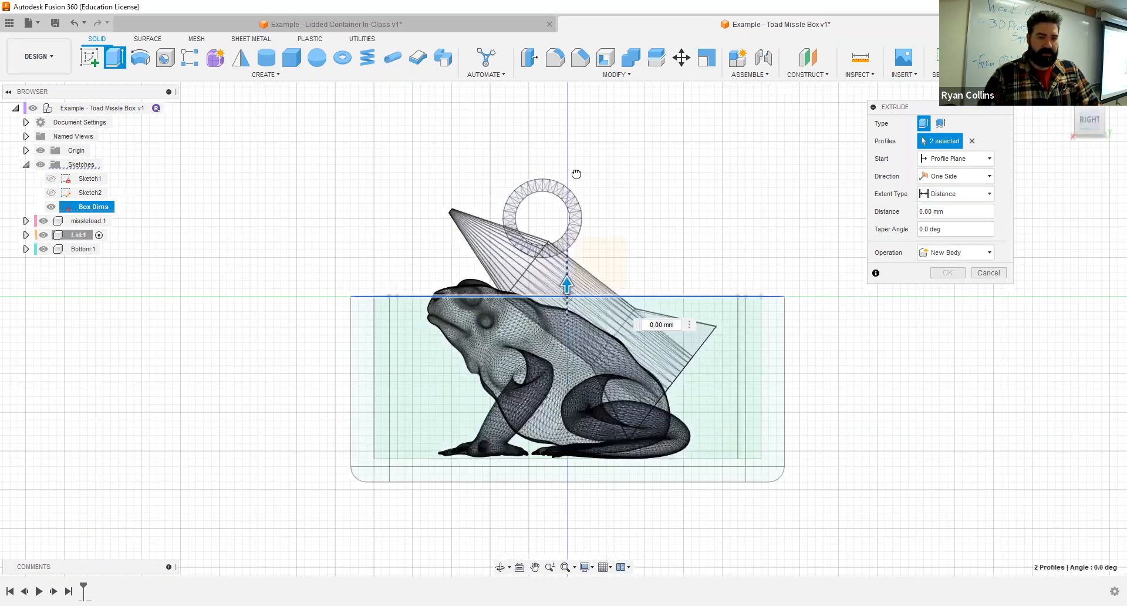
left_click_drag(578, 170, 578, 167)
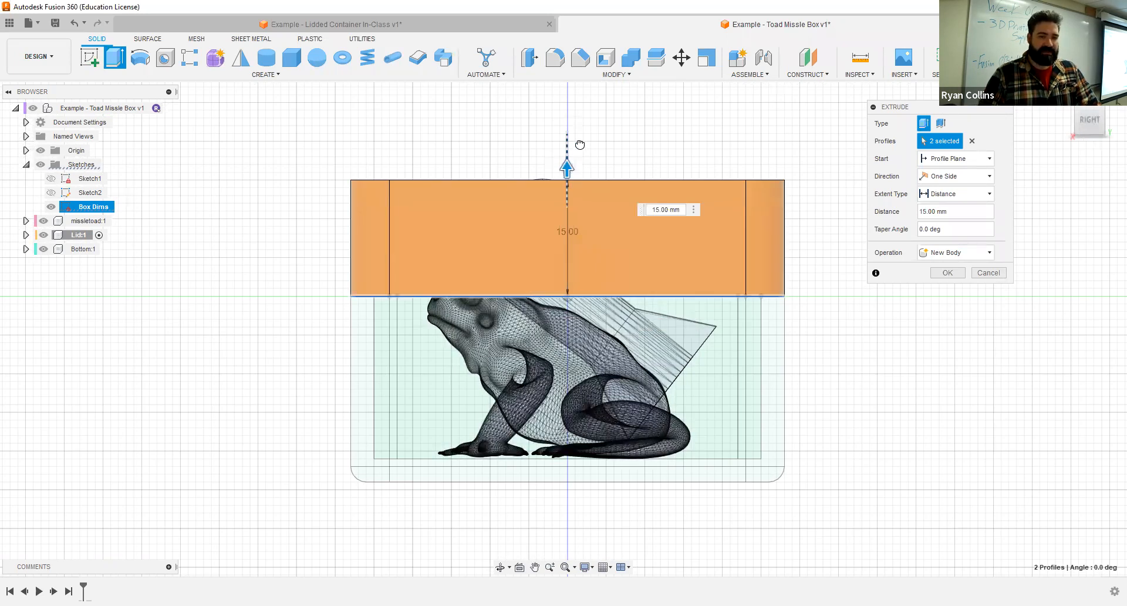
left_click_drag(580, 144, 586, 126)
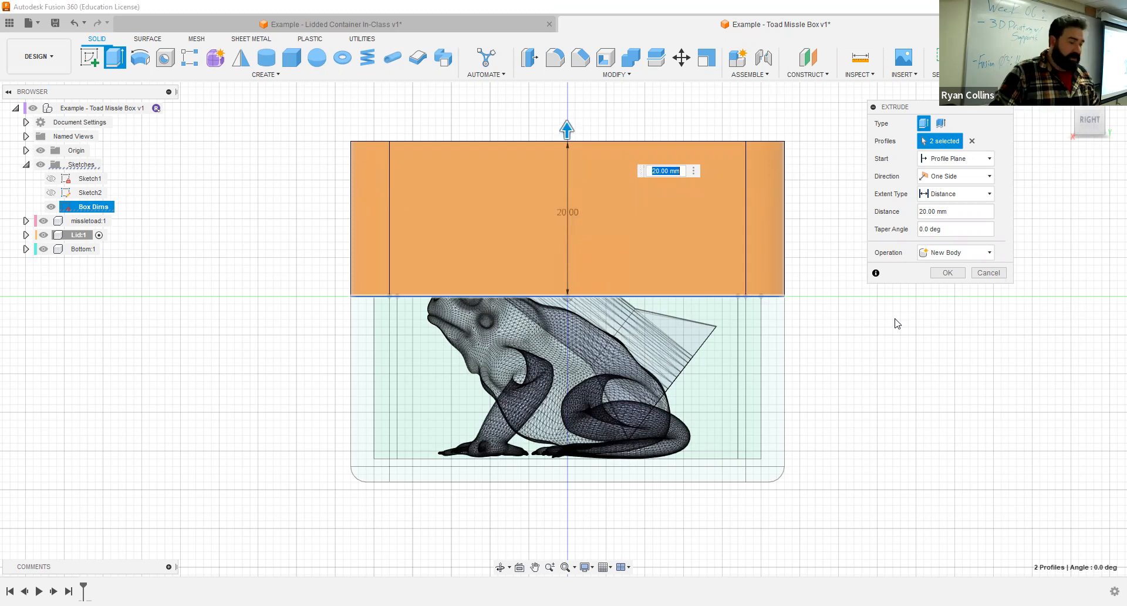
- Set the Lid extrusion's taper angle to -5 degrees and complete it as a new body
left_click(943, 230)
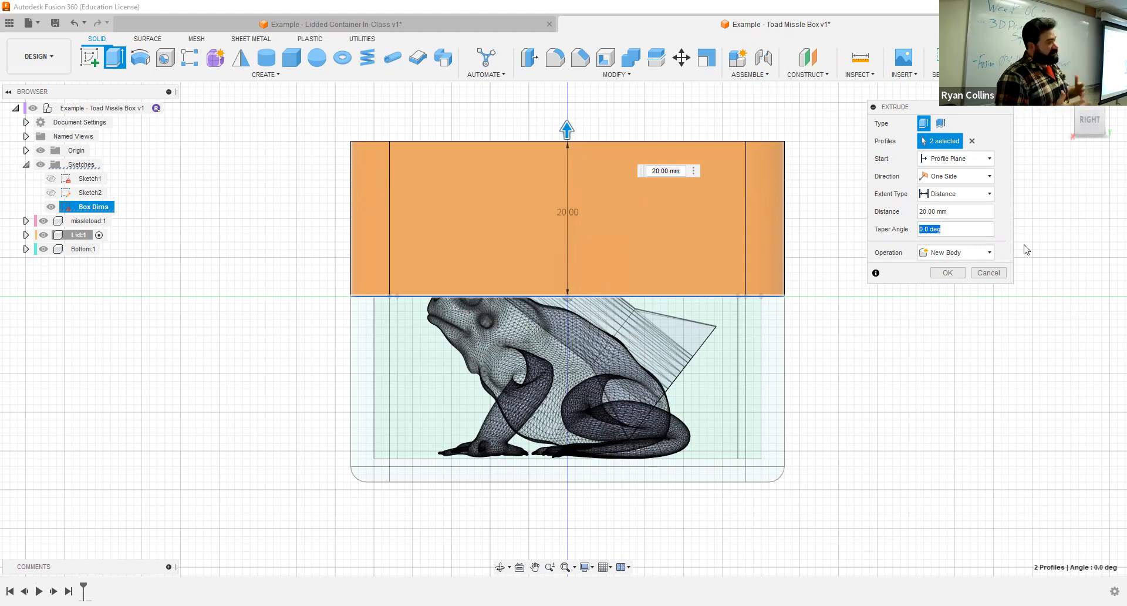
type("1")
type("5")
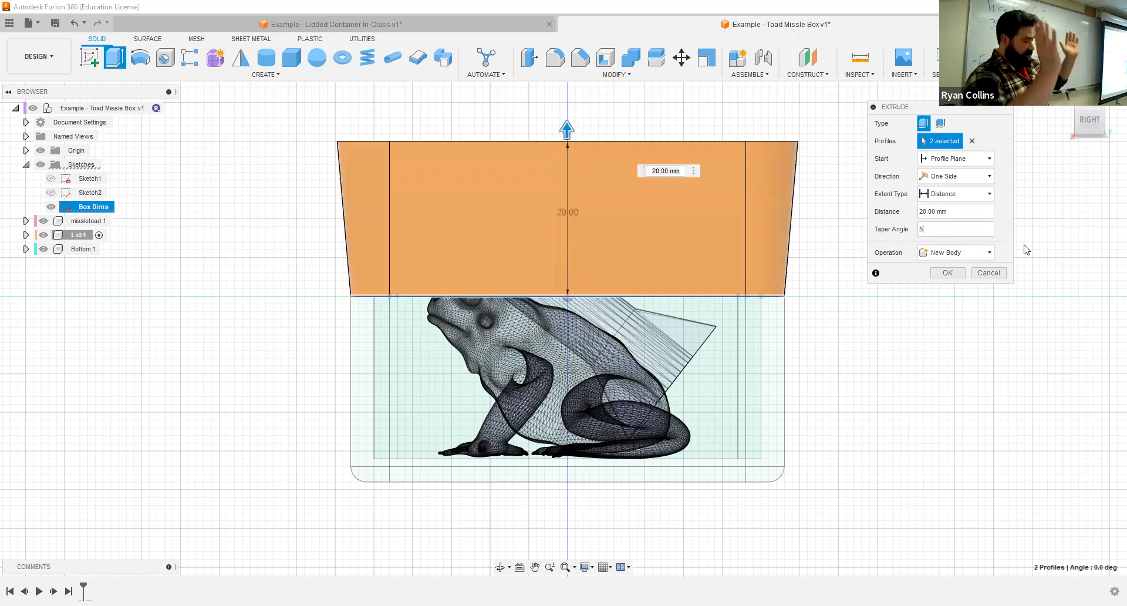
type("-")
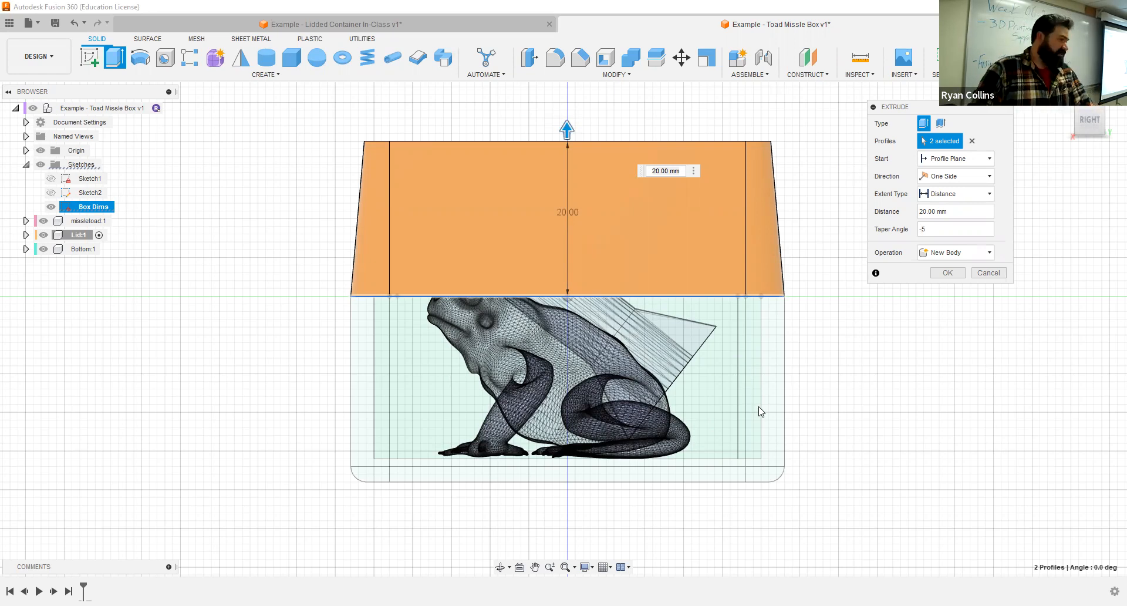
middle_click_drag(766, 415, 820, 364, "shift")
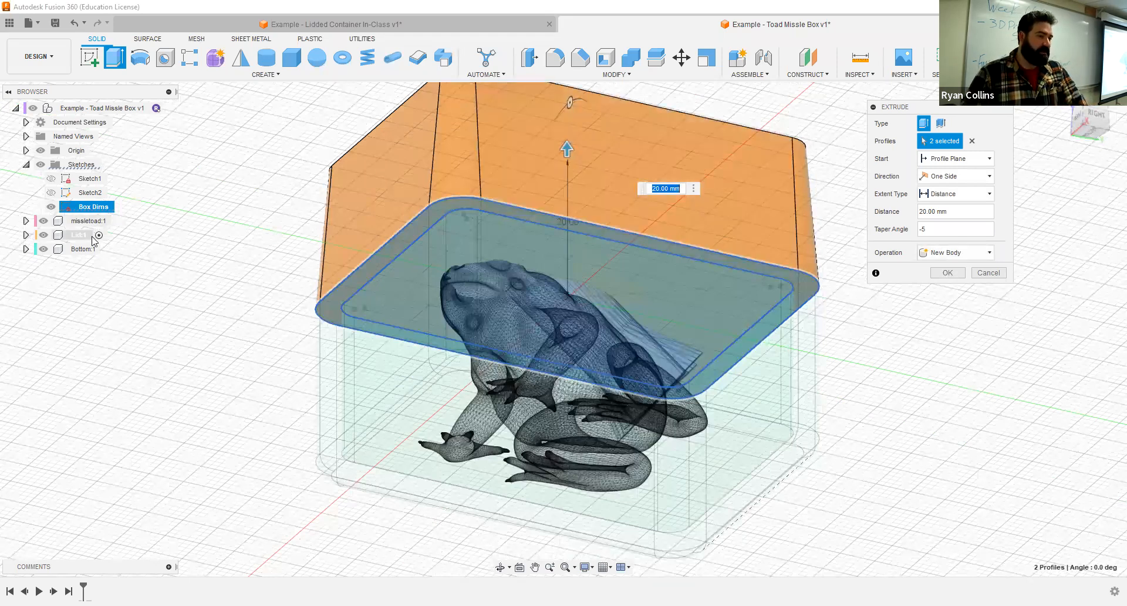
left_click(947, 273)
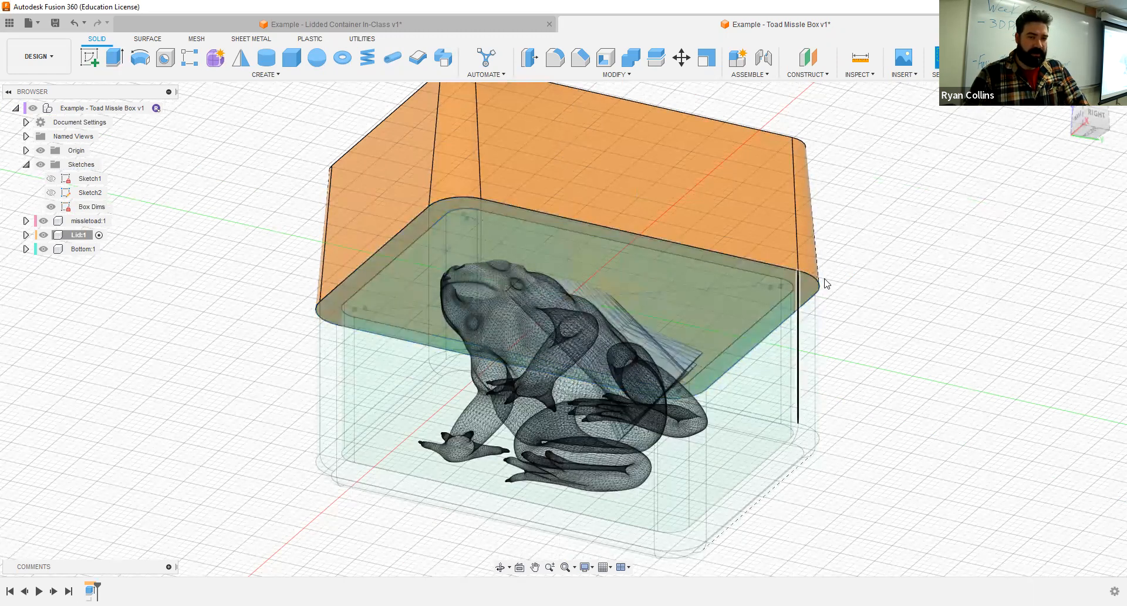
- Hide the Bottom component and shell the Lid from its underside face with a 3 mm inside thickness
left_click(43, 249)
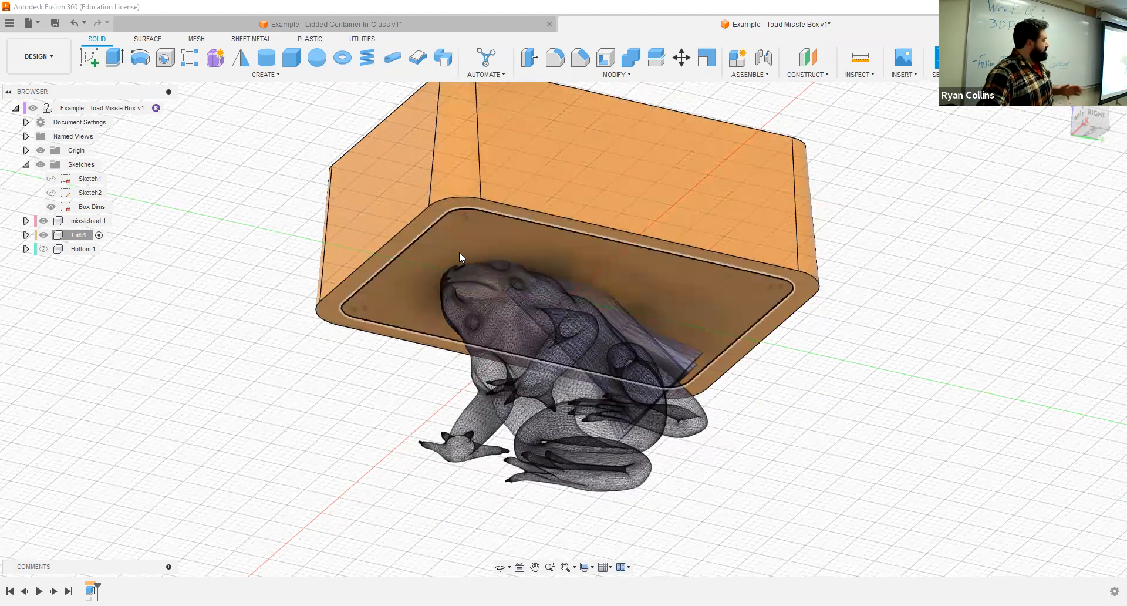
key("e")
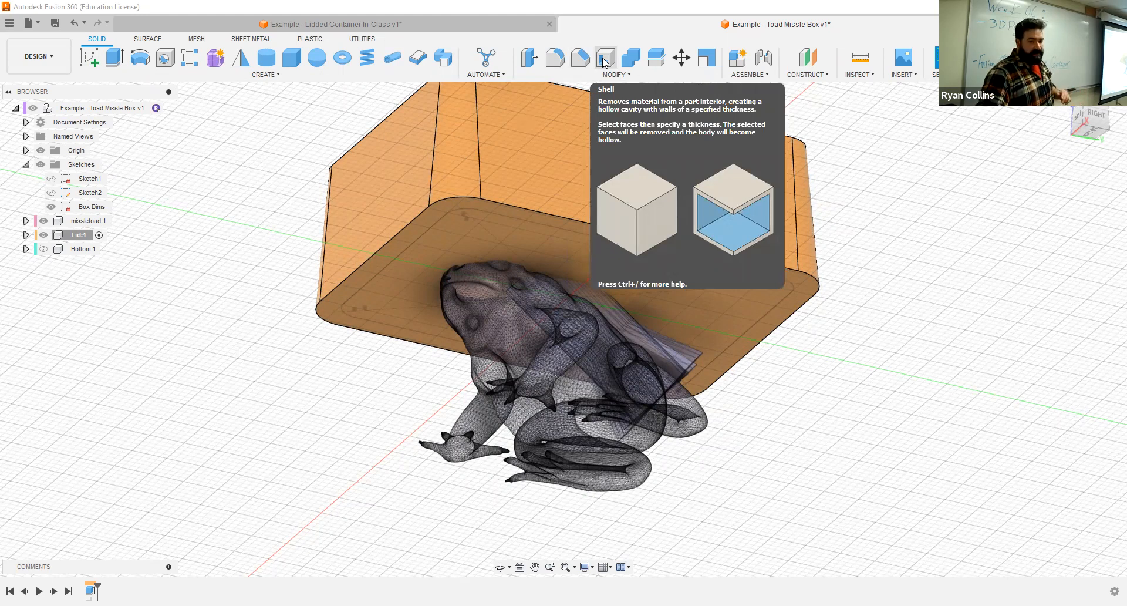
left_click(605, 58)
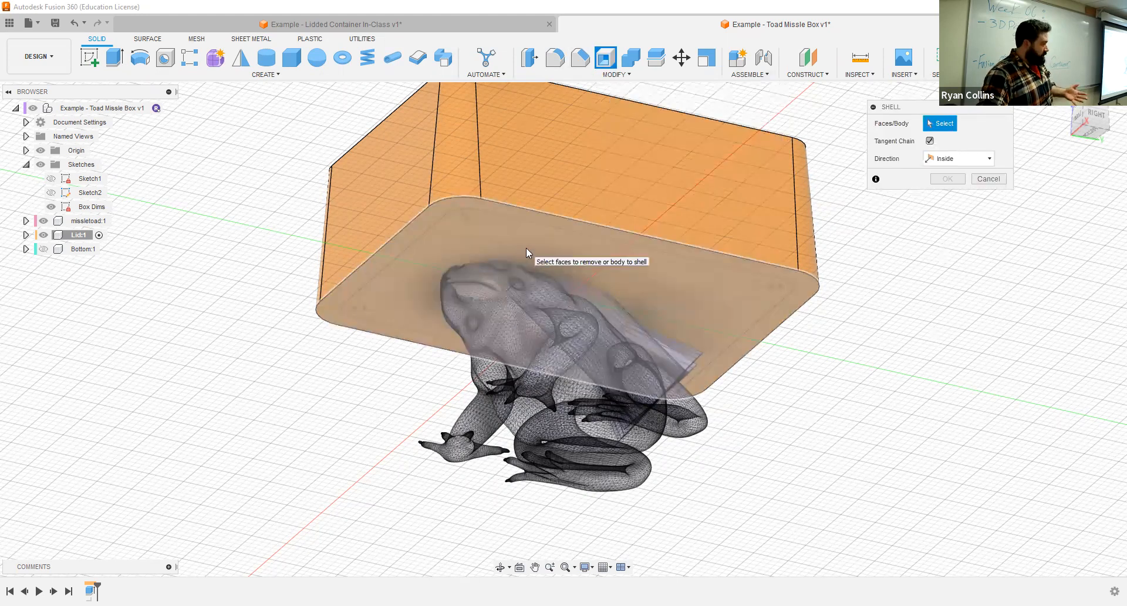
left_click(526, 247)
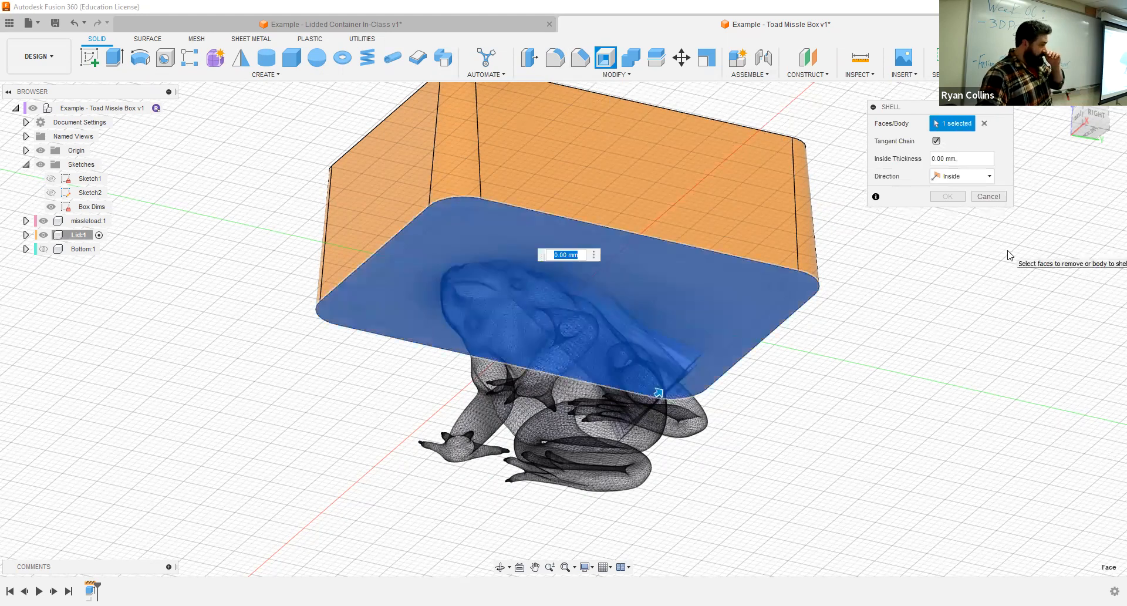
type("3")
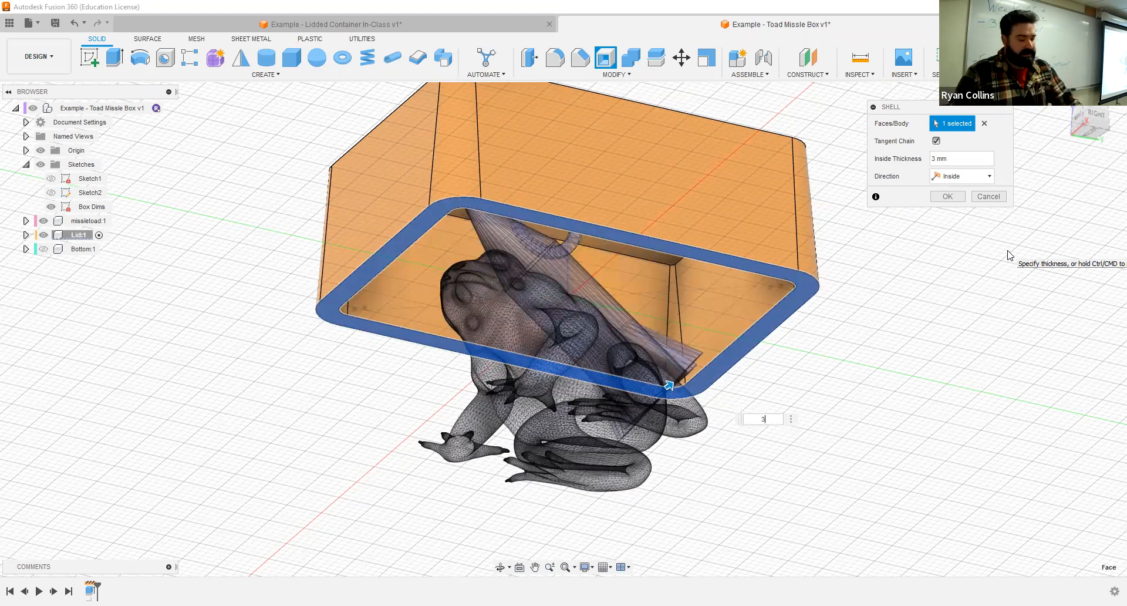
middle_click_drag(789, 354, 692, 382, "shift")
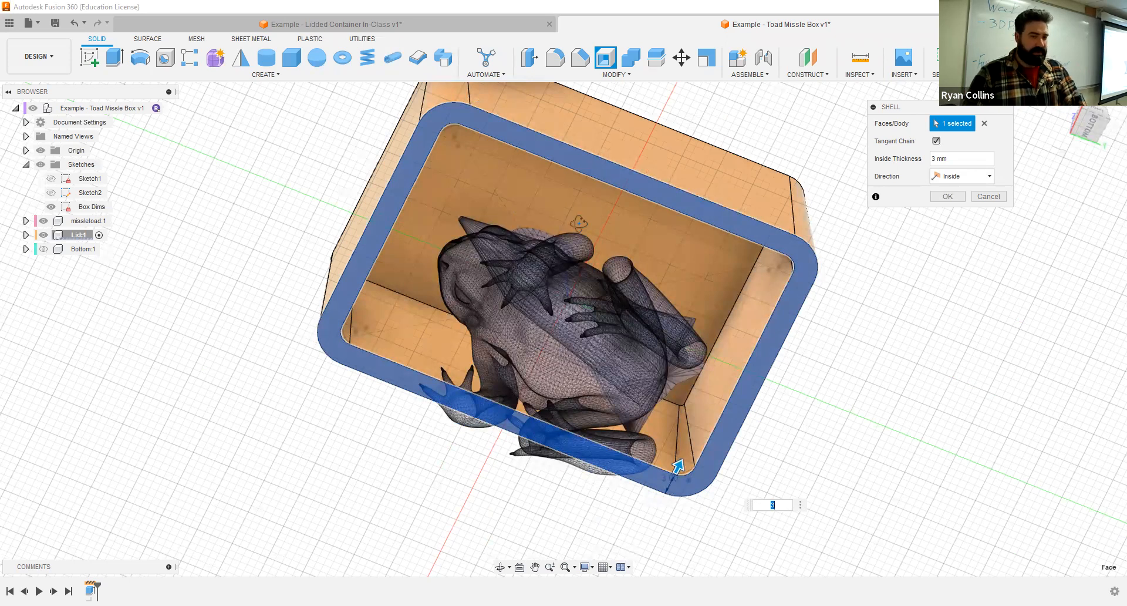
middle_click_drag(389, 257, 484, 441, "shift")
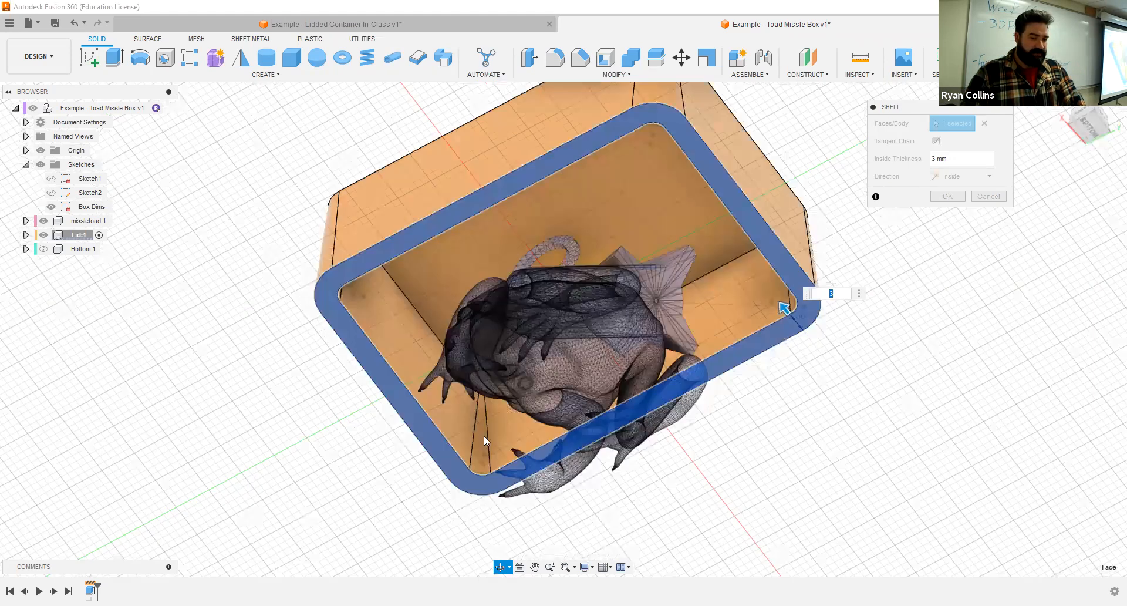
scroll(482, 458, "up", 5)
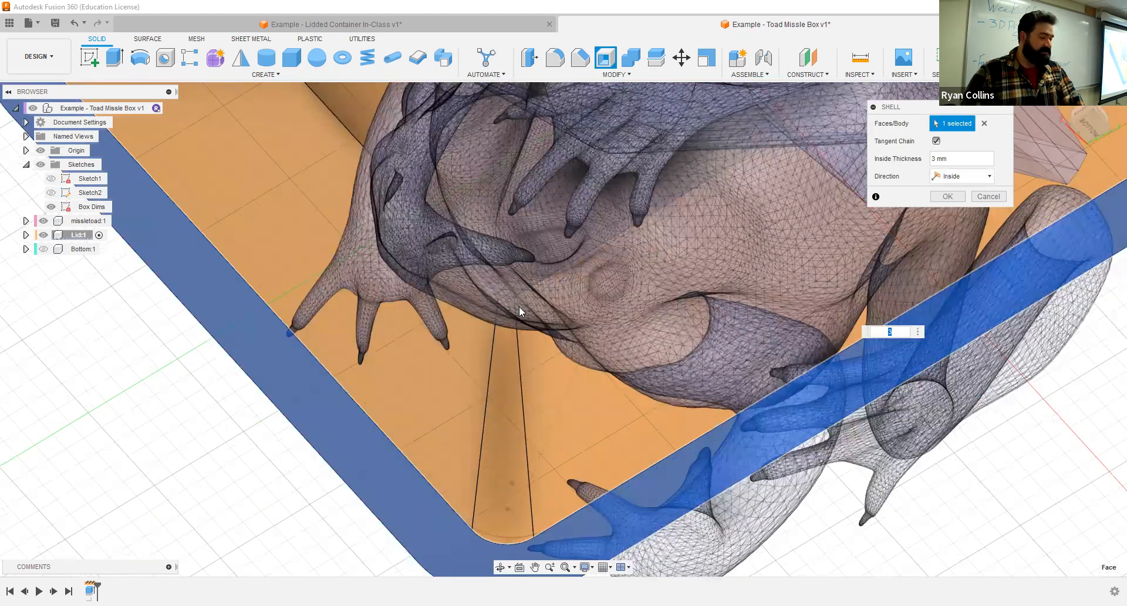
scroll(636, 285, "down", 5)
middle_click_drag(571, 433, 599, 365, "shift")
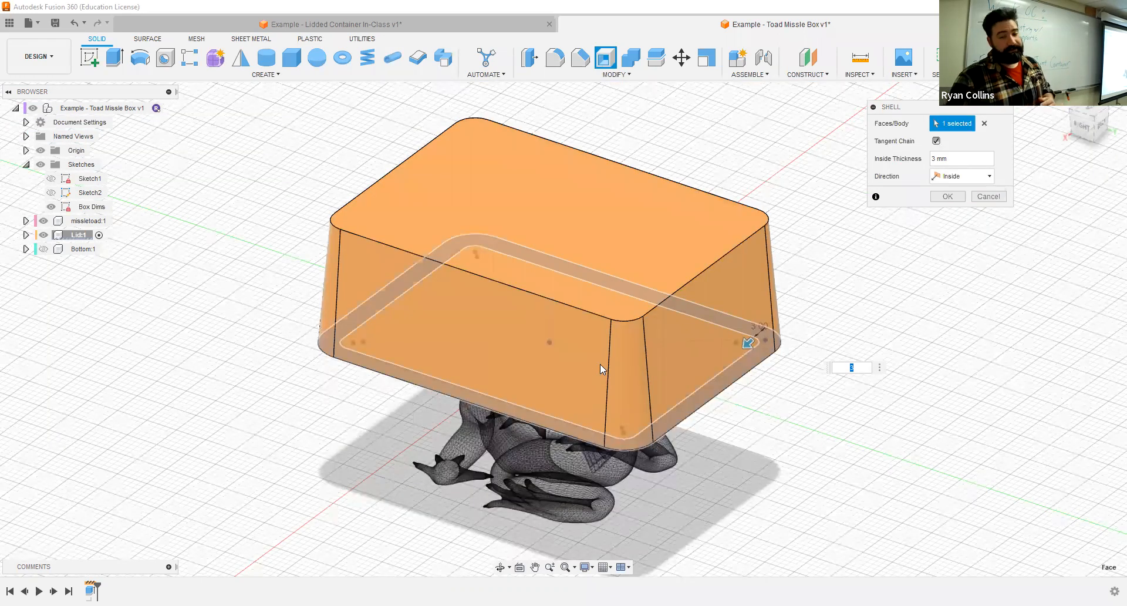
left_click(947, 197)
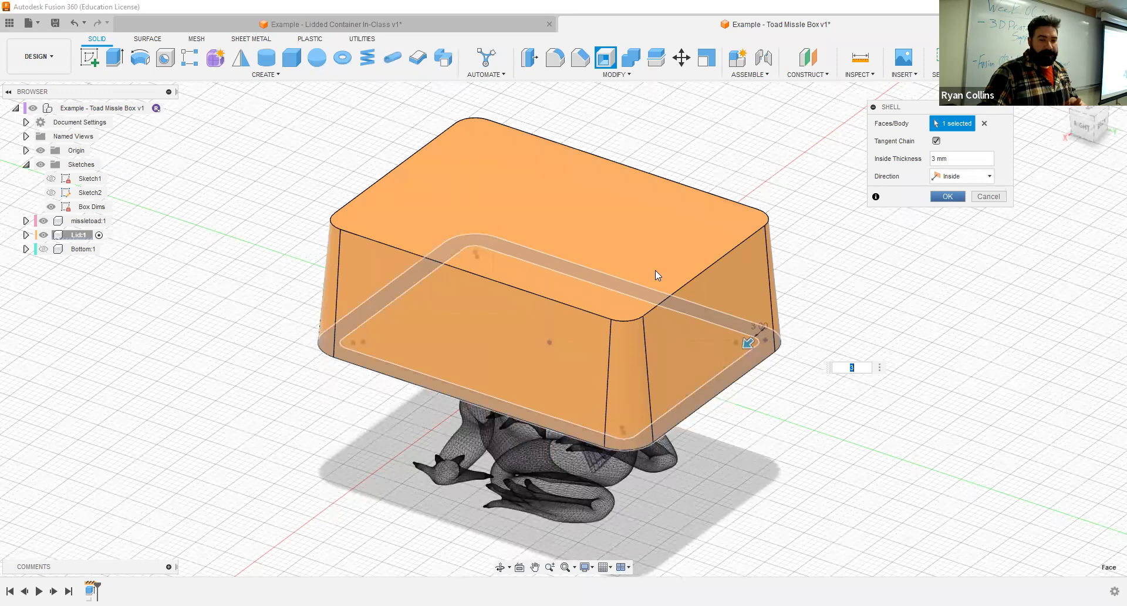
- Show the Bottom component again and reactivate the top-level Toad Missle Box assembly
left_click(45, 249)
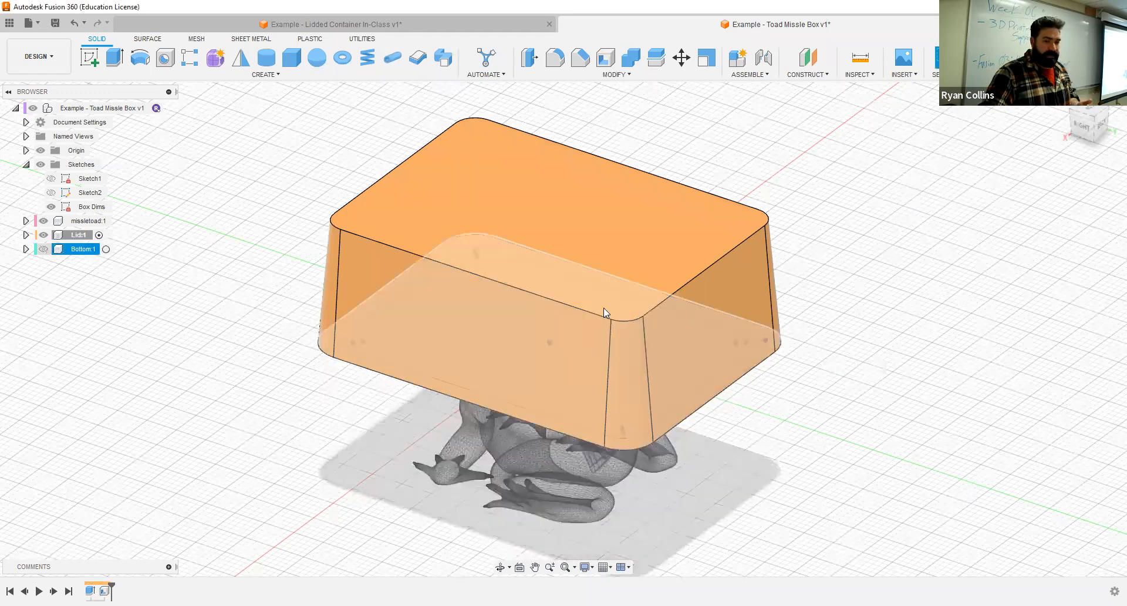
left_click(168, 108)
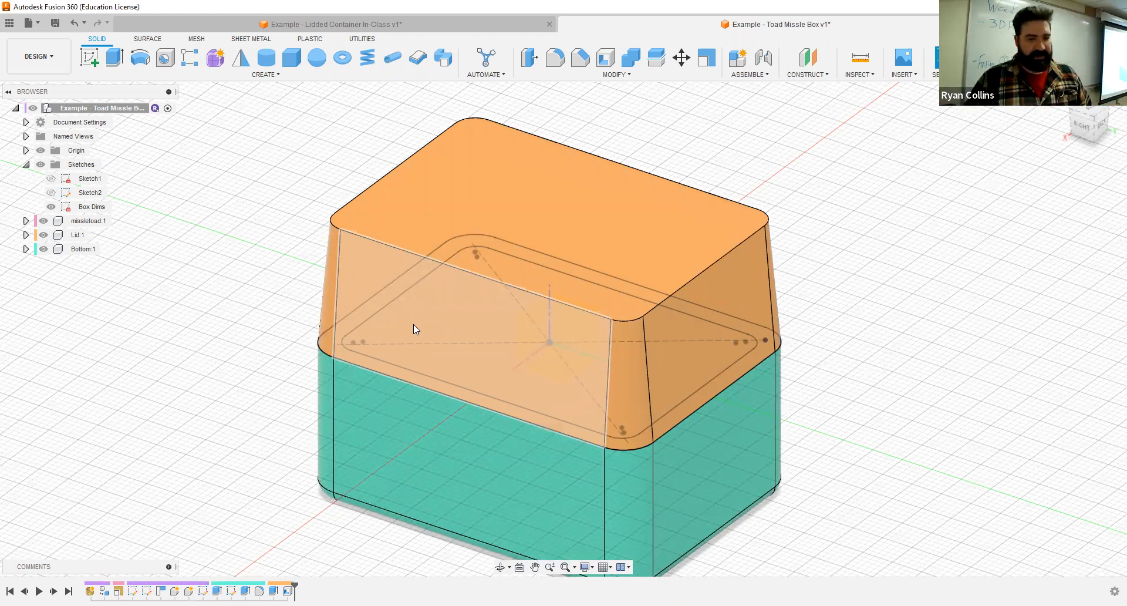
- Save the design with the version description "Top & Bottom"
key("ctrl+s")
type("Top")
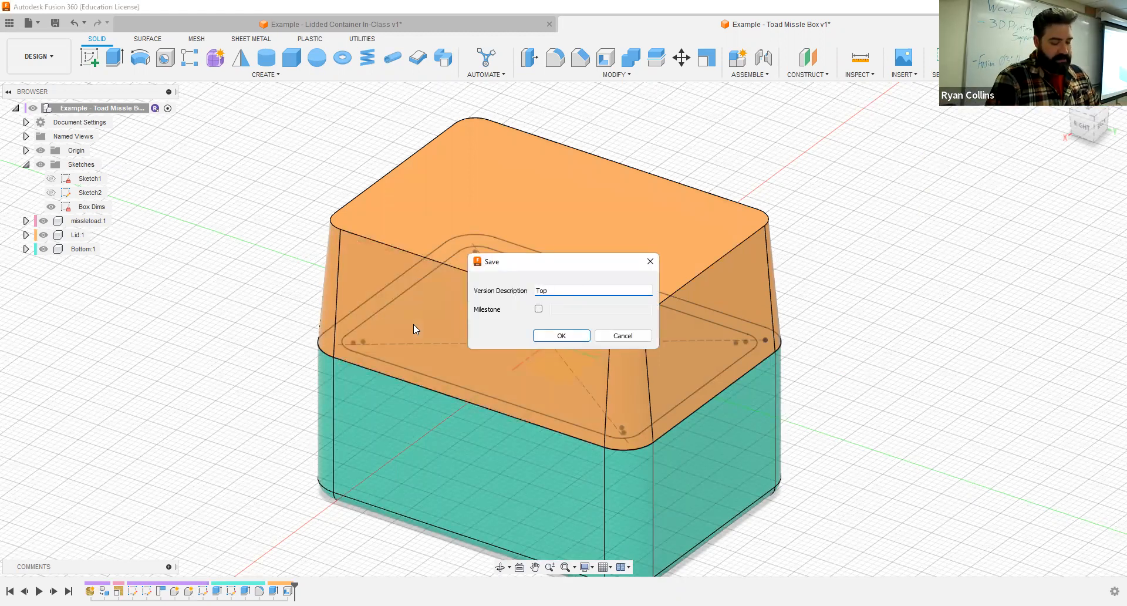
type(" &Bottom")
key("Return")
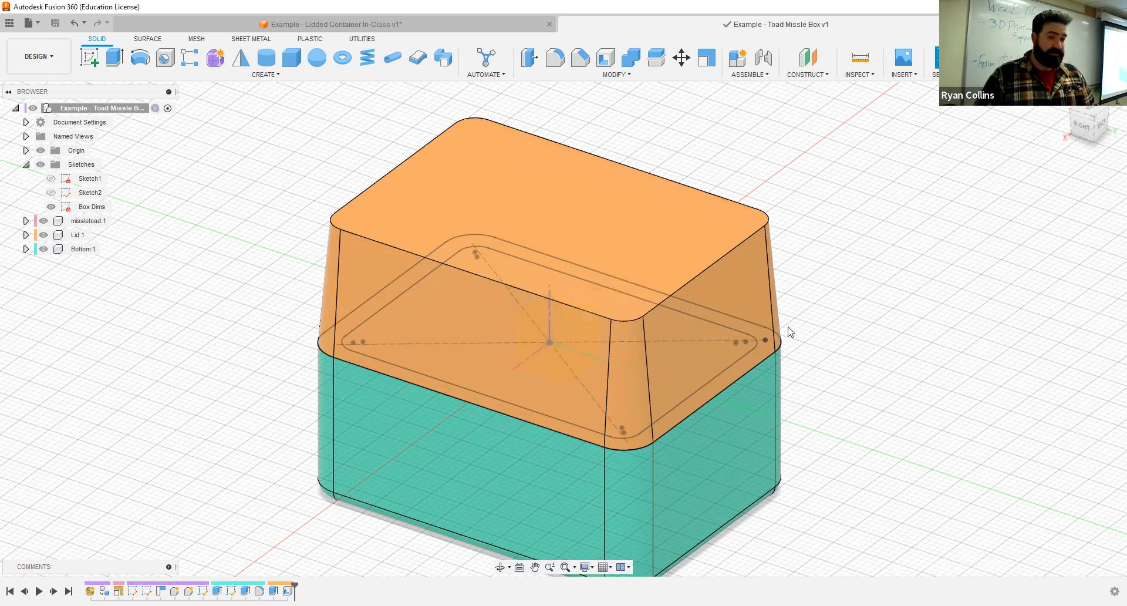
- Hide the Lid to inspect the toad inside the Bottom, show the Lid again, and view the closed box from the back
left_click(49, 236)
left_click(46, 238)
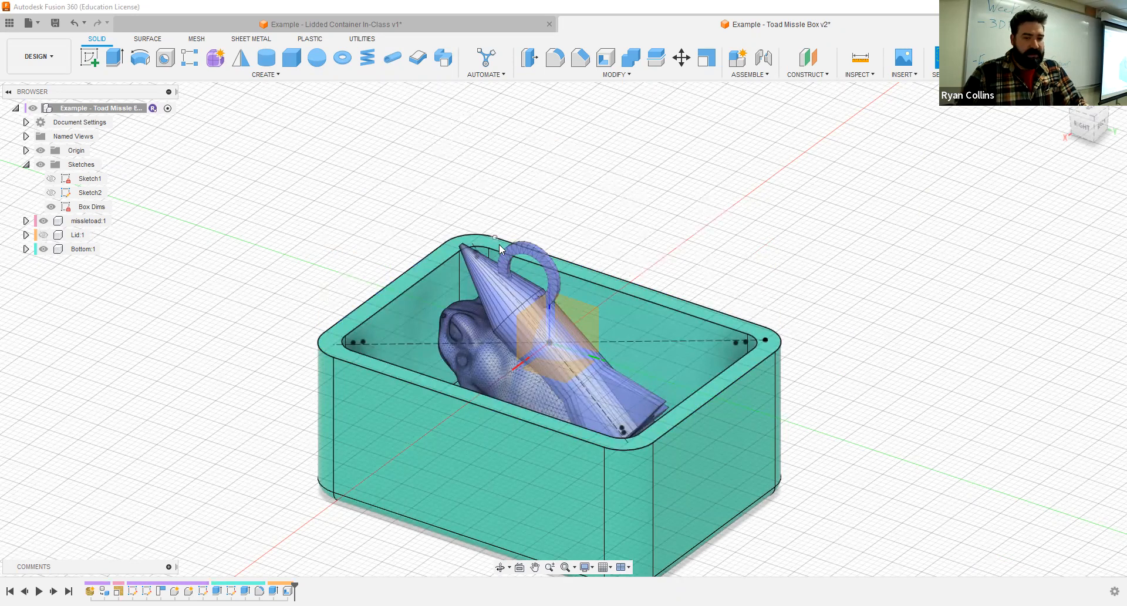
middle_click_drag(685, 368, 561, 319, "shift")
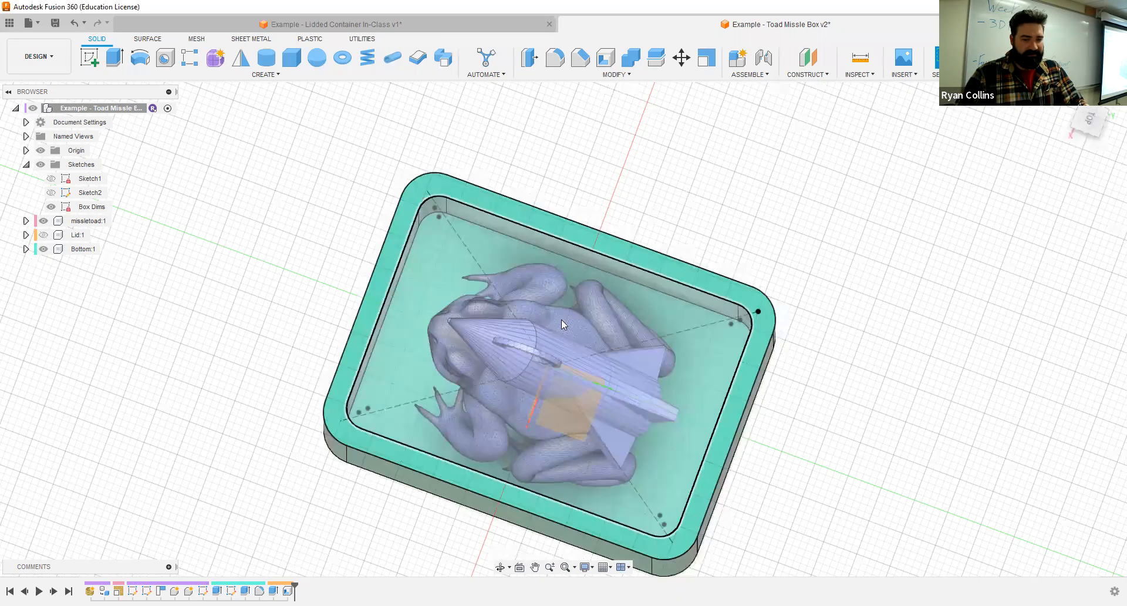
left_click(43, 234)
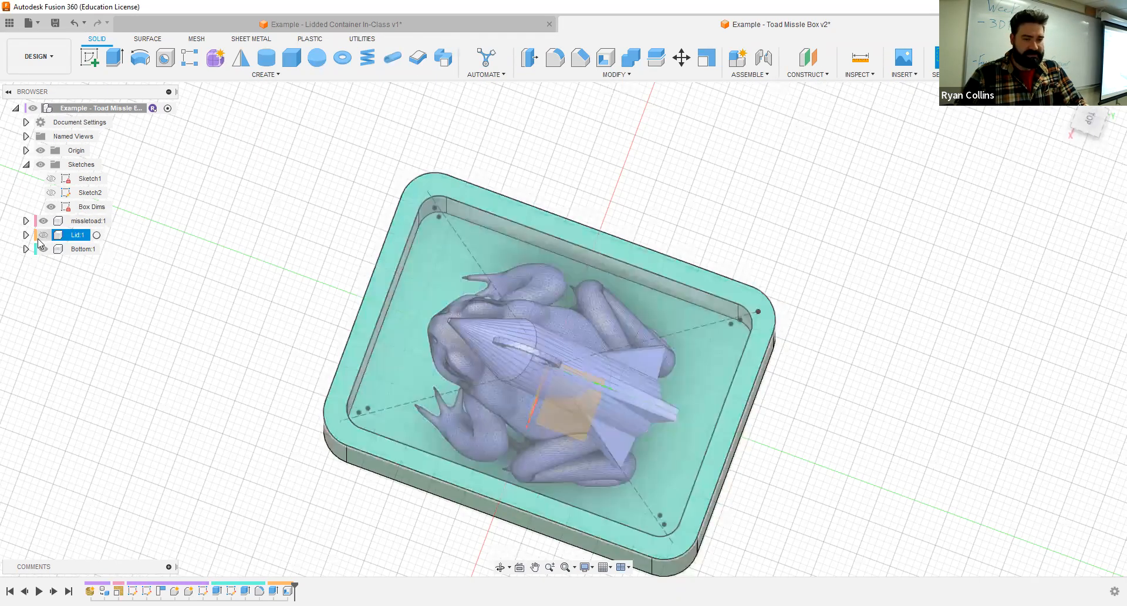
middle_click_drag(792, 409, 779, 359, "shift")
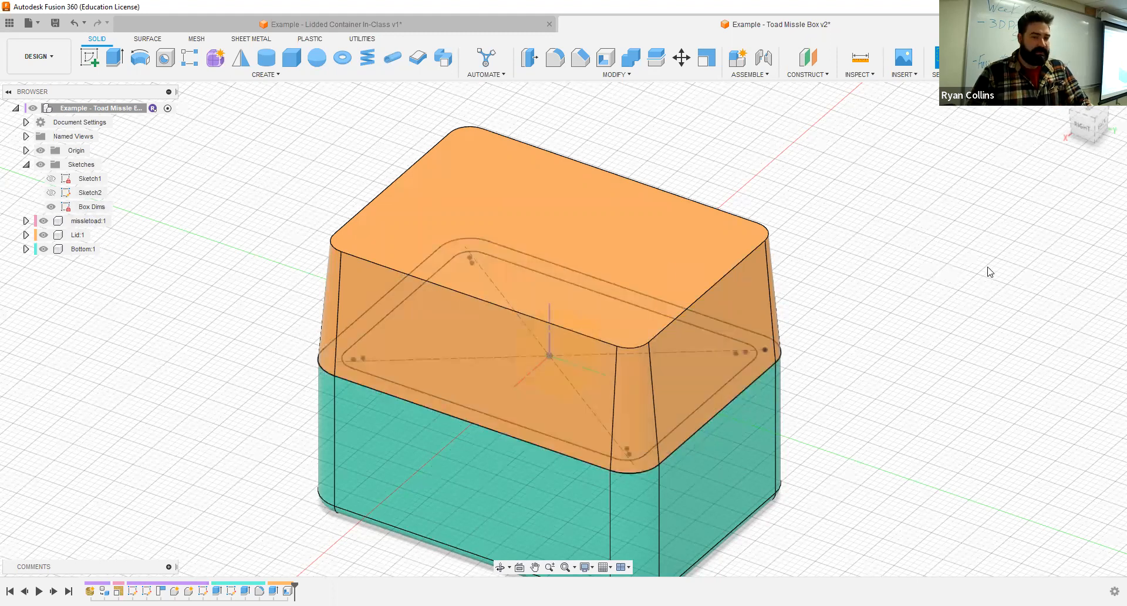
left_click(1101, 130)
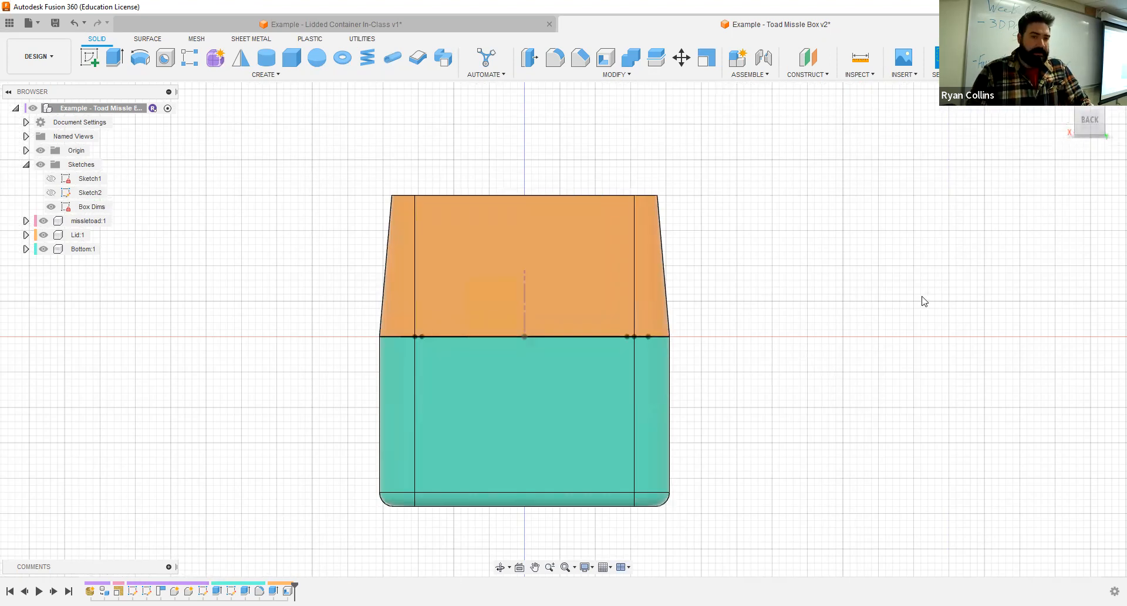
- Hide the missletoad and Lid components, start a sketch on the vertical origin plane parallel to the box's back, and face it
left_click(89, 57)
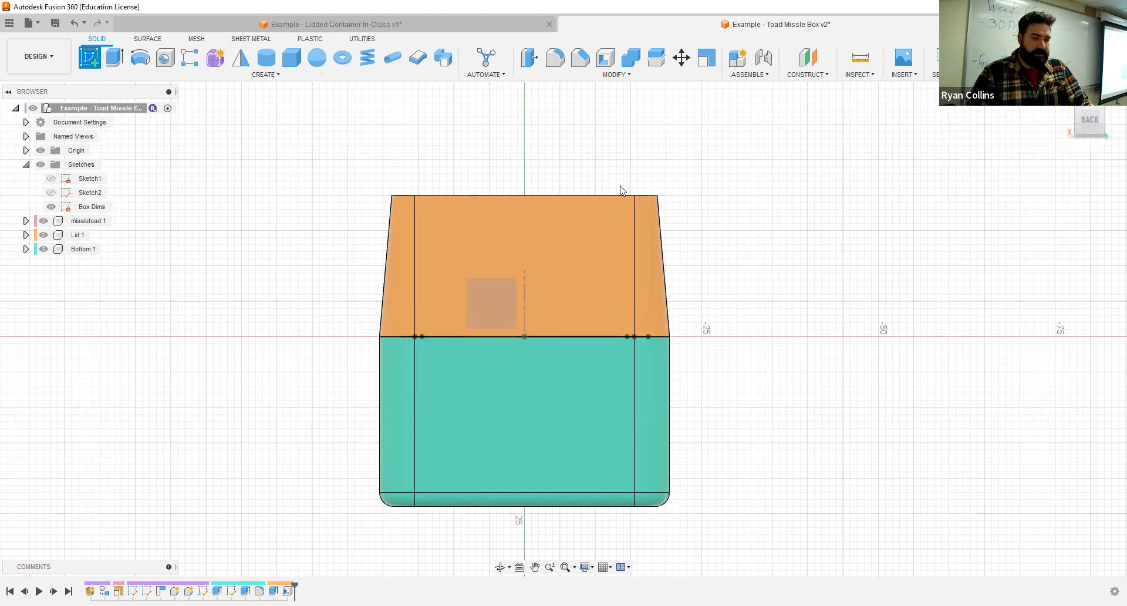
left_click(44, 222)
left_click(43, 235)
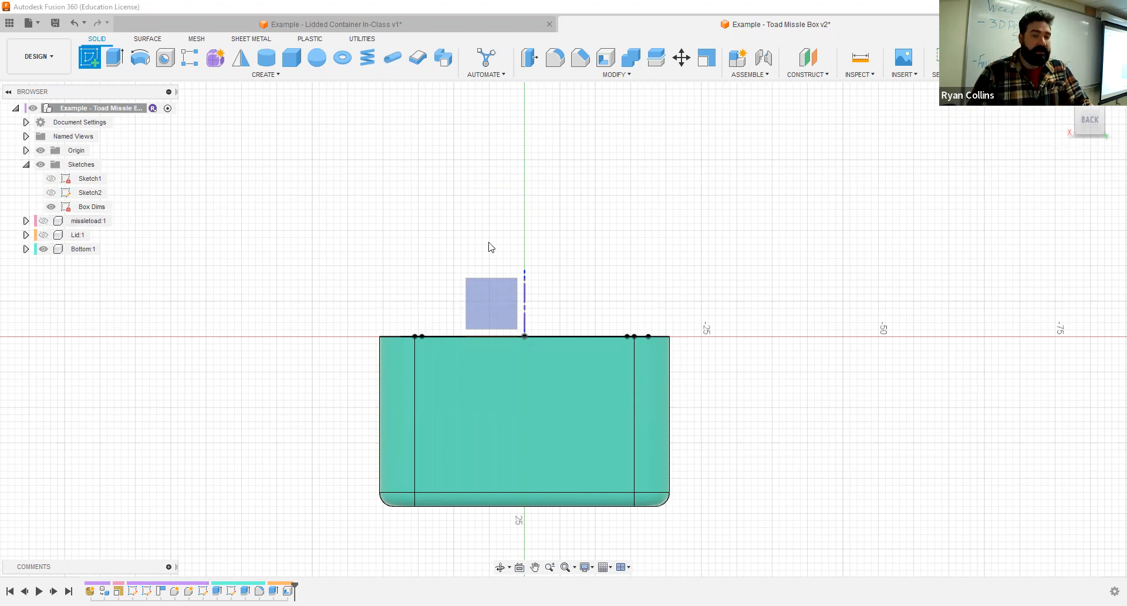
middle_click_drag(495, 255, 419, 345, "shift")
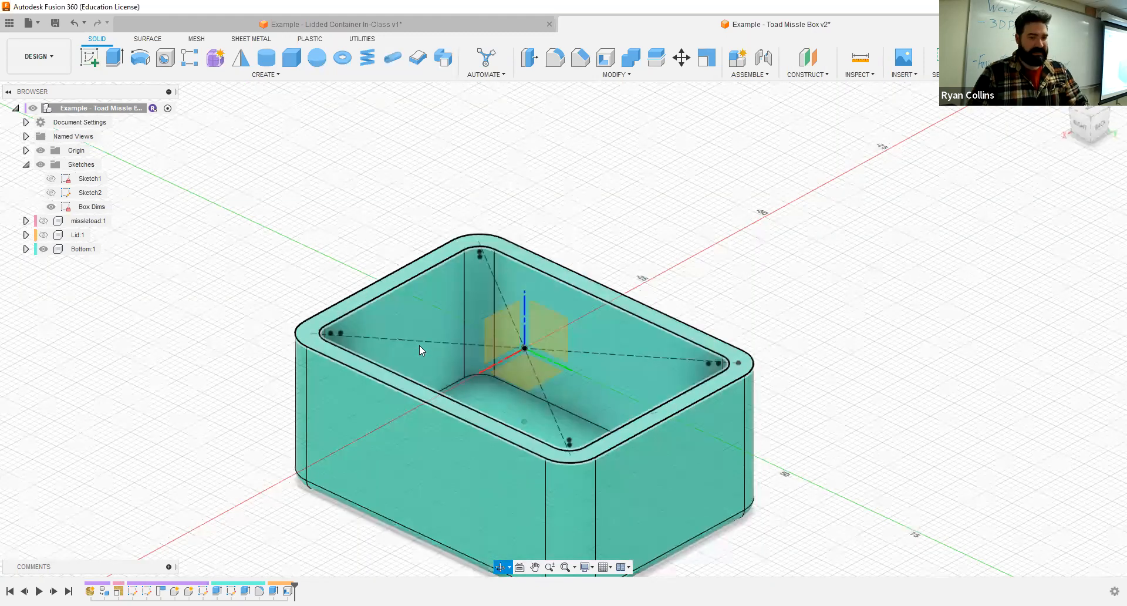
middle_click_drag(498, 335, 498, 335, "shift")
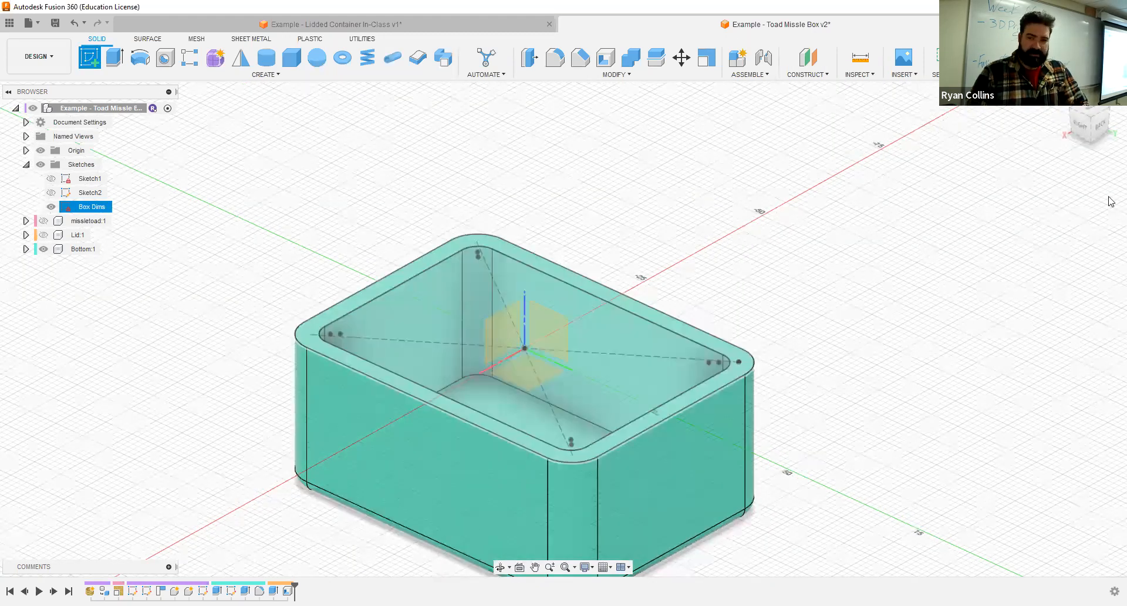
left_click(498, 334)
middle_click_drag(598, 298, 745, 323, "shift")
middle_click_drag(672, 326, 828, 282, "shift")
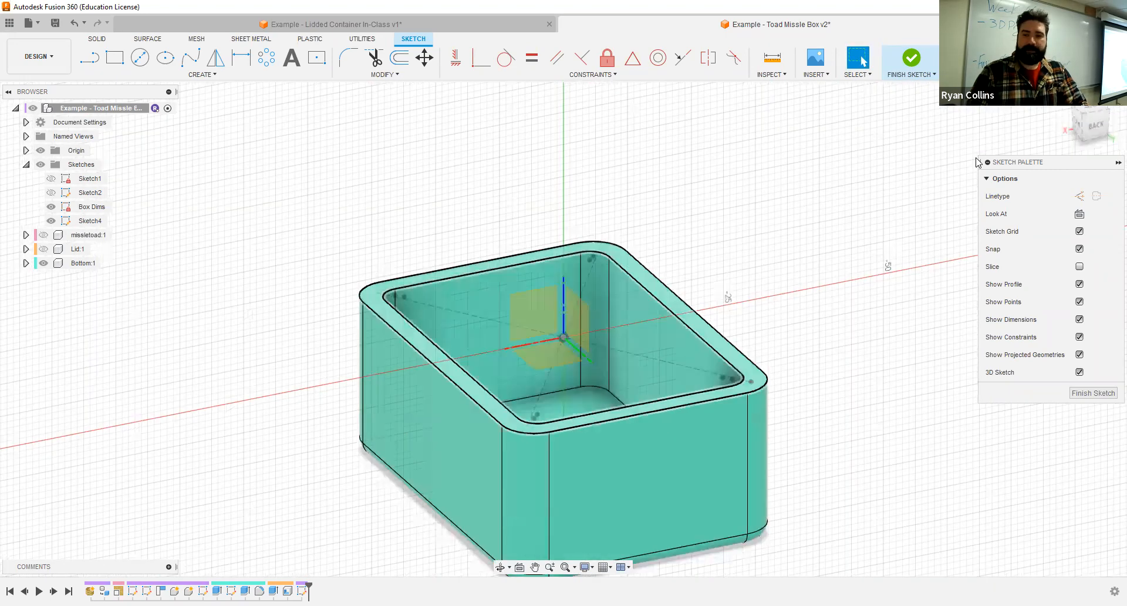
left_click(1096, 127)
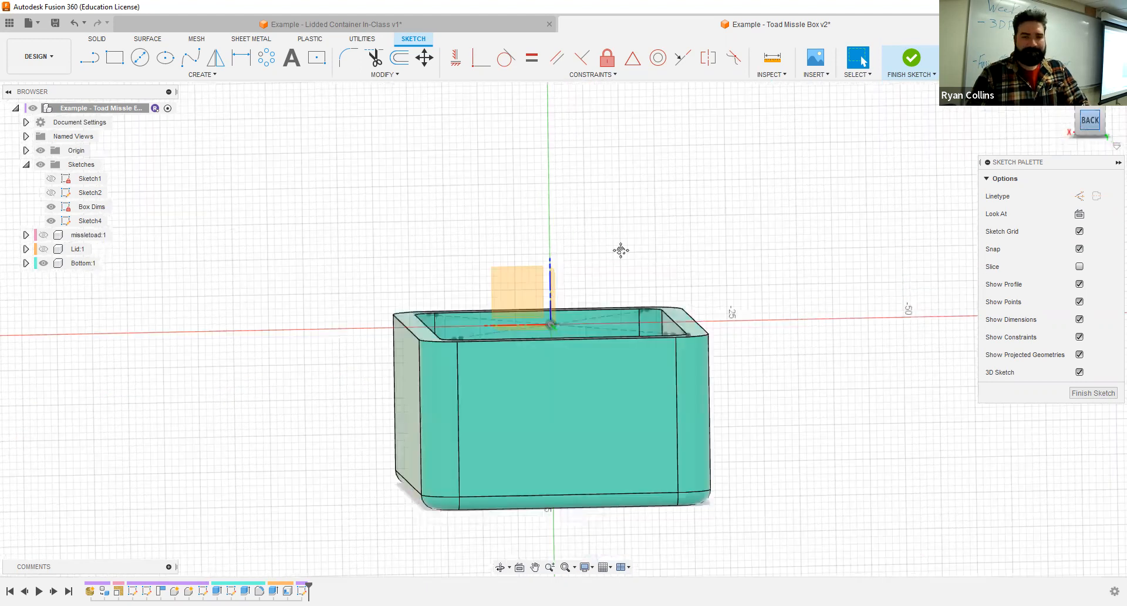
middle_click_drag(512, 213, 339, 177)
- Show the Lid again and consult the hinge in the Lidded Container In-Class example before returning to the Toad Missle Box design
left_click(61, 249)
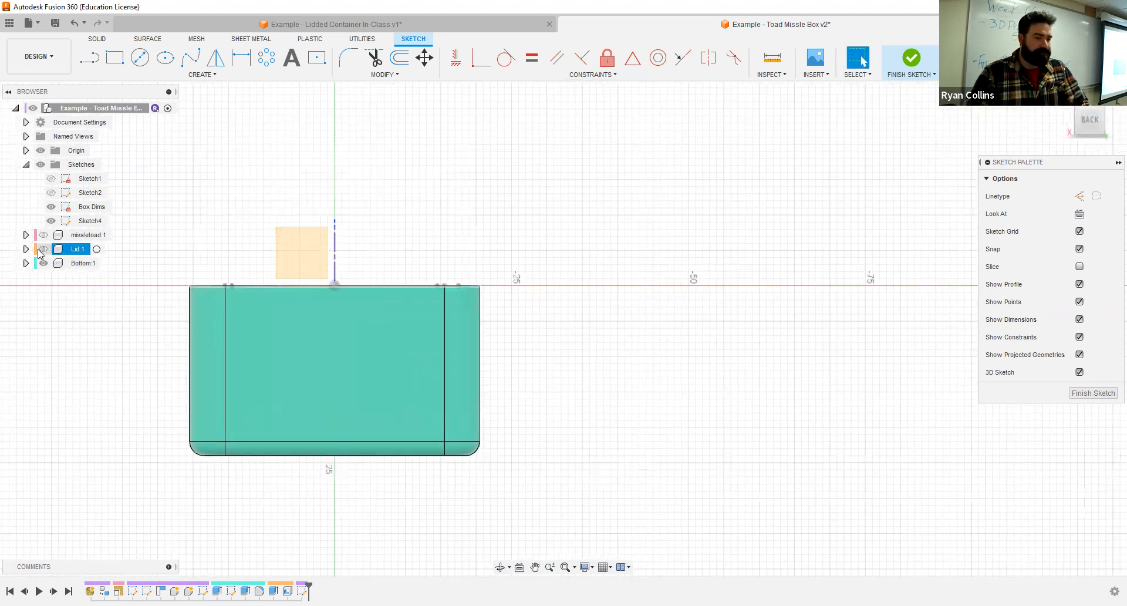
key("v")
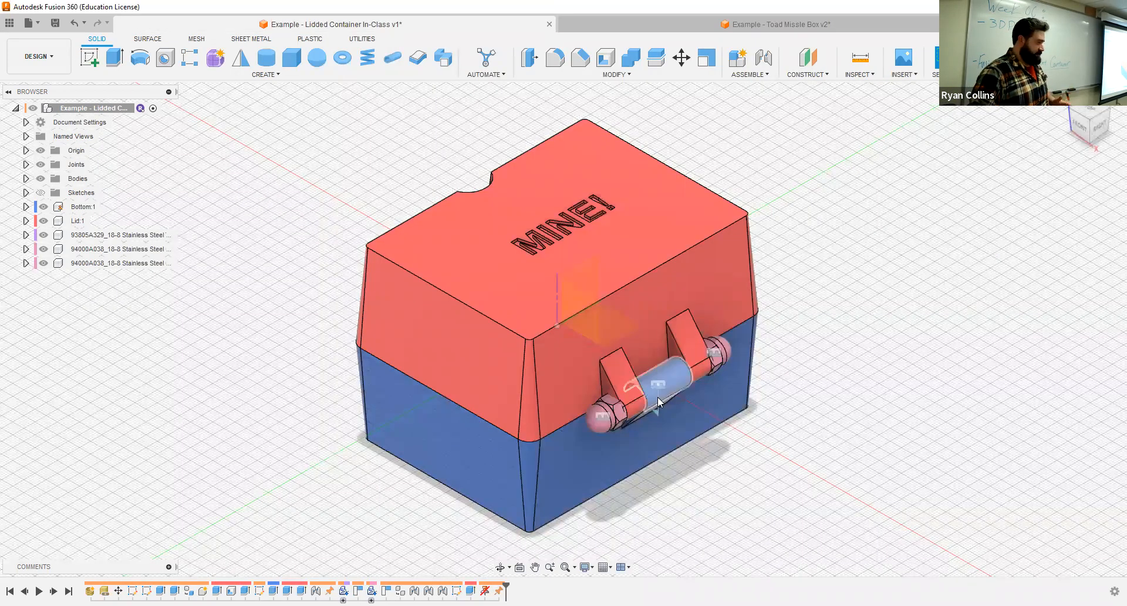
left_click(723, 26)
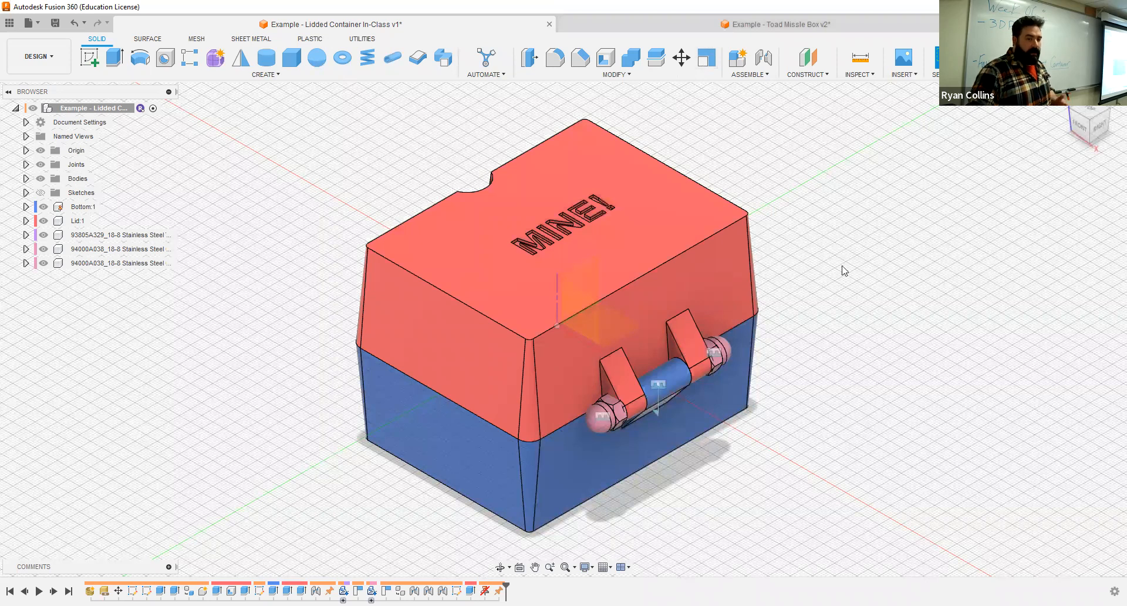
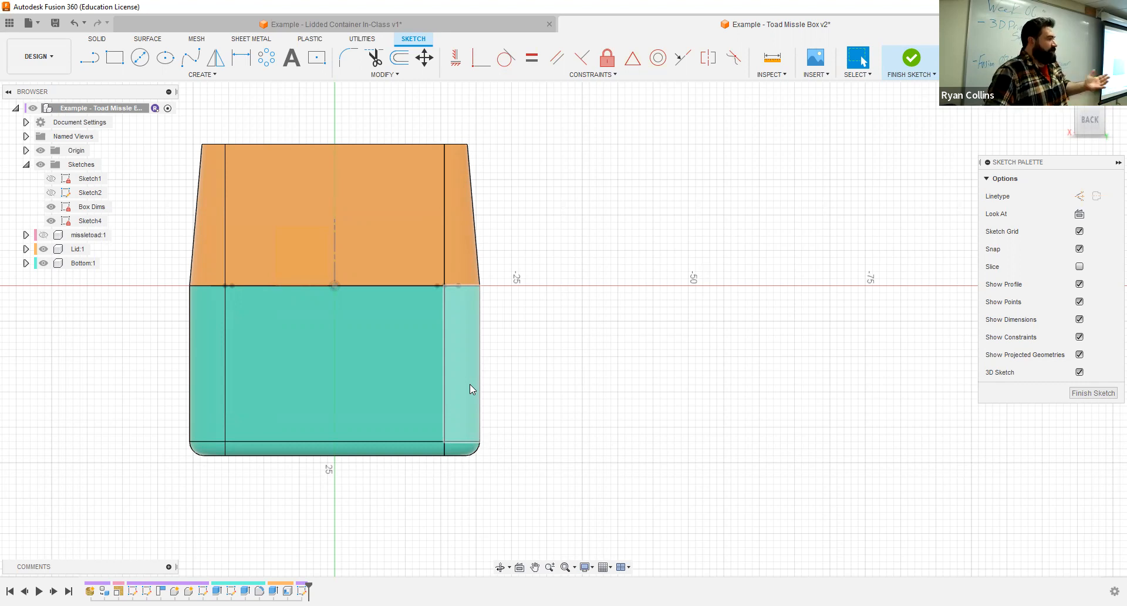
- Sketch an 8 mm two-point circle starting at the outer corner where Lid and Bottom meet, extending outward along the horizontal axis
middle_click_drag(603, 290, 483, 273)
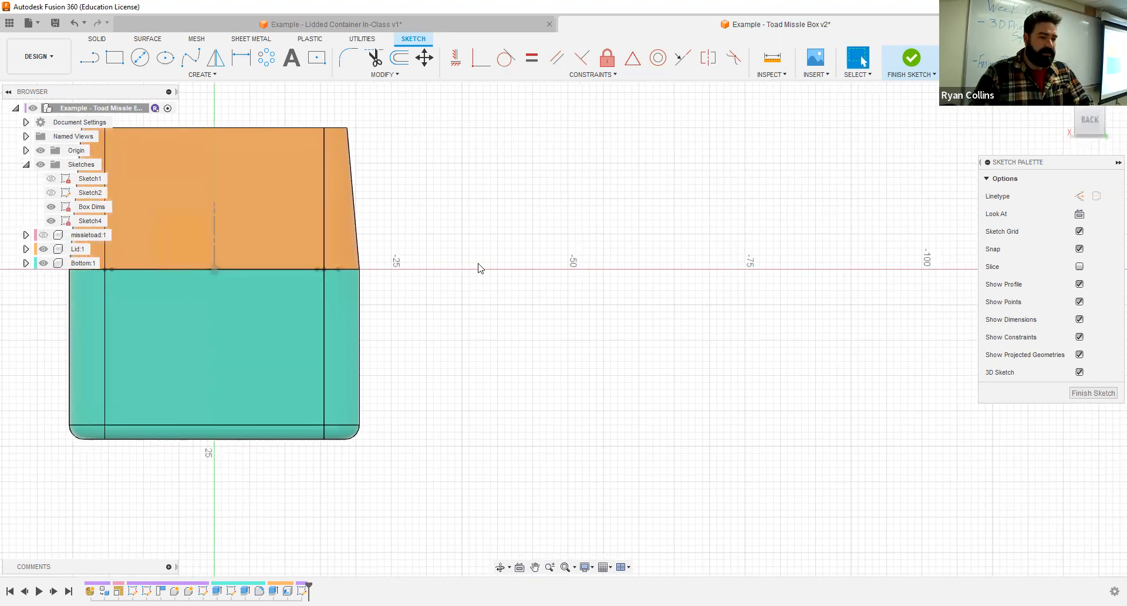
scroll(361, 270, "up", 5)
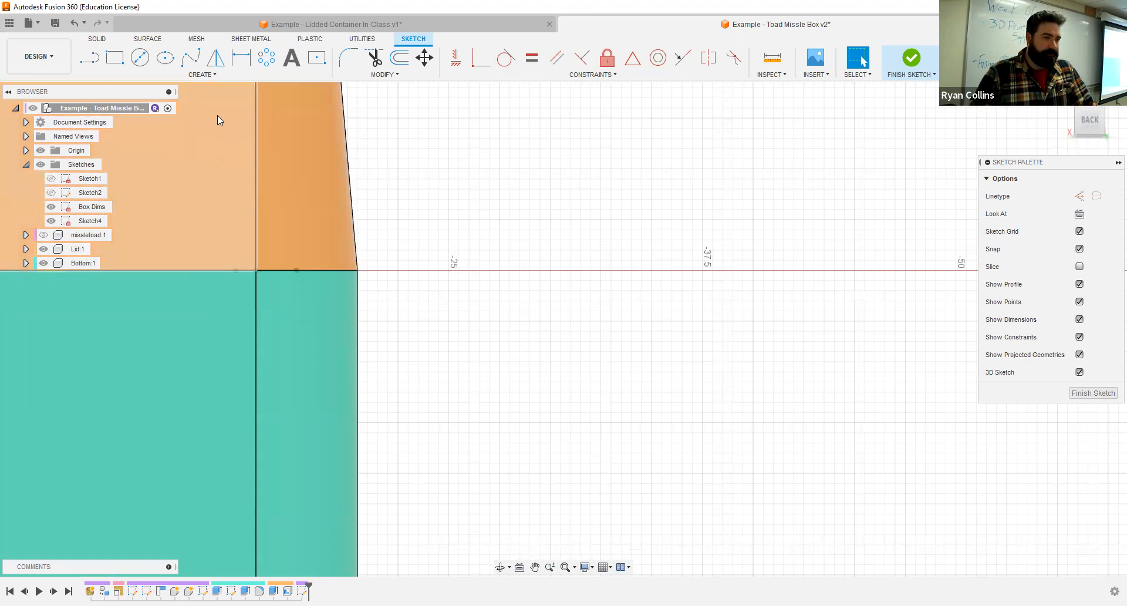
left_click(215, 75)
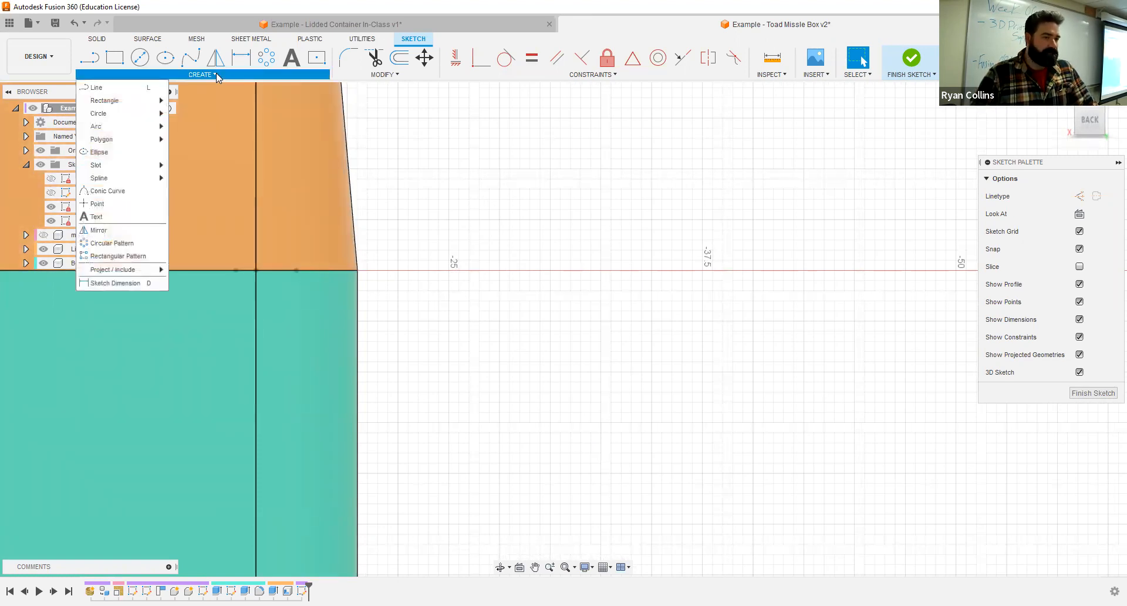
mouse_move(150, 118)
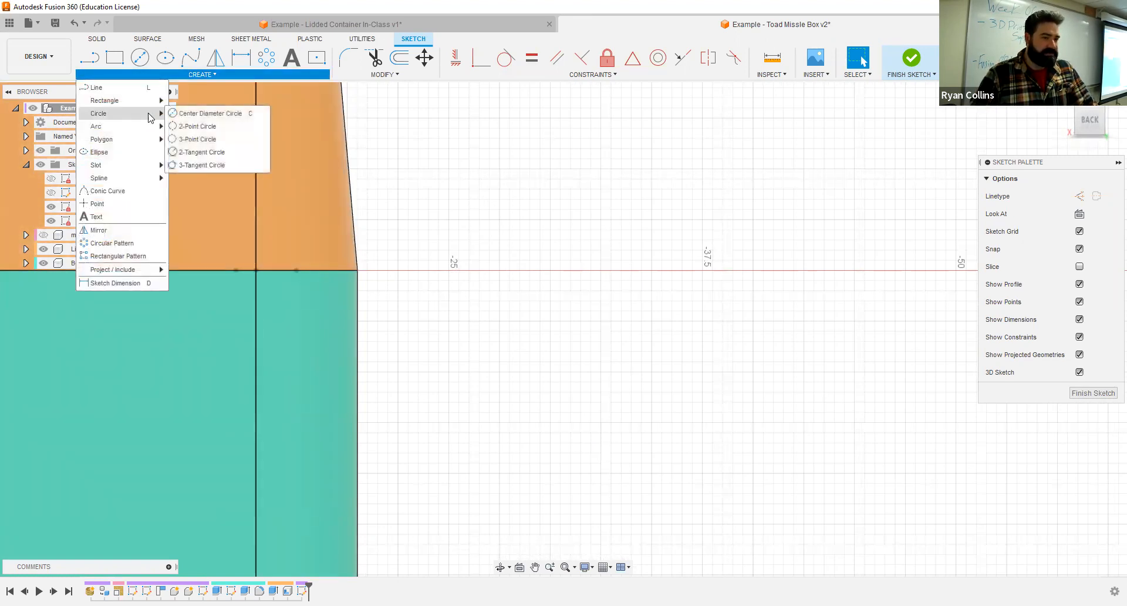
left_click(206, 127)
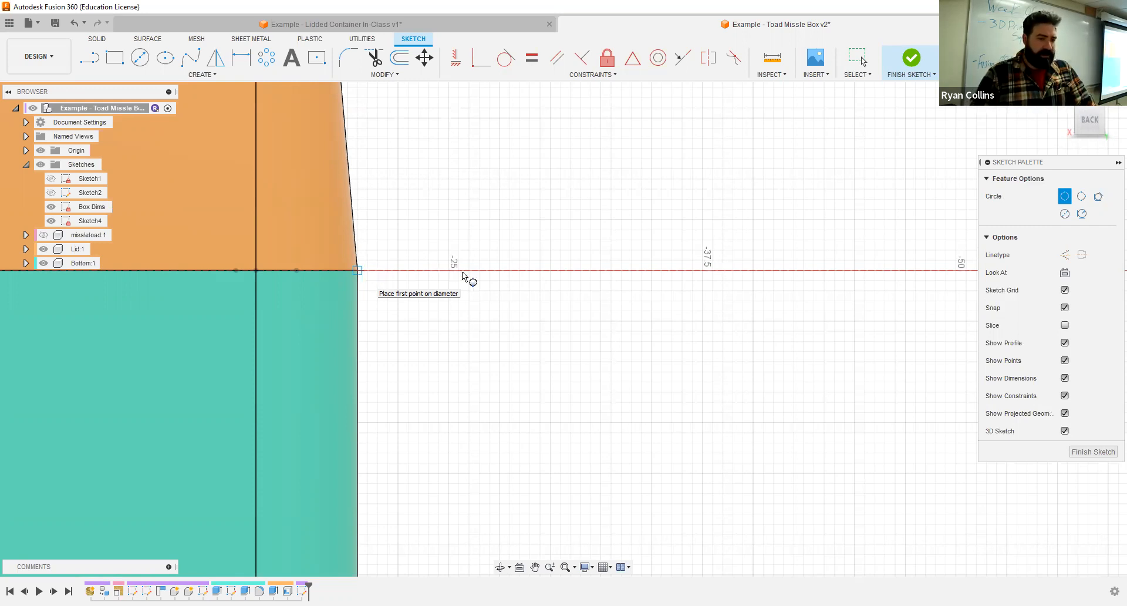
left_click(357, 270)
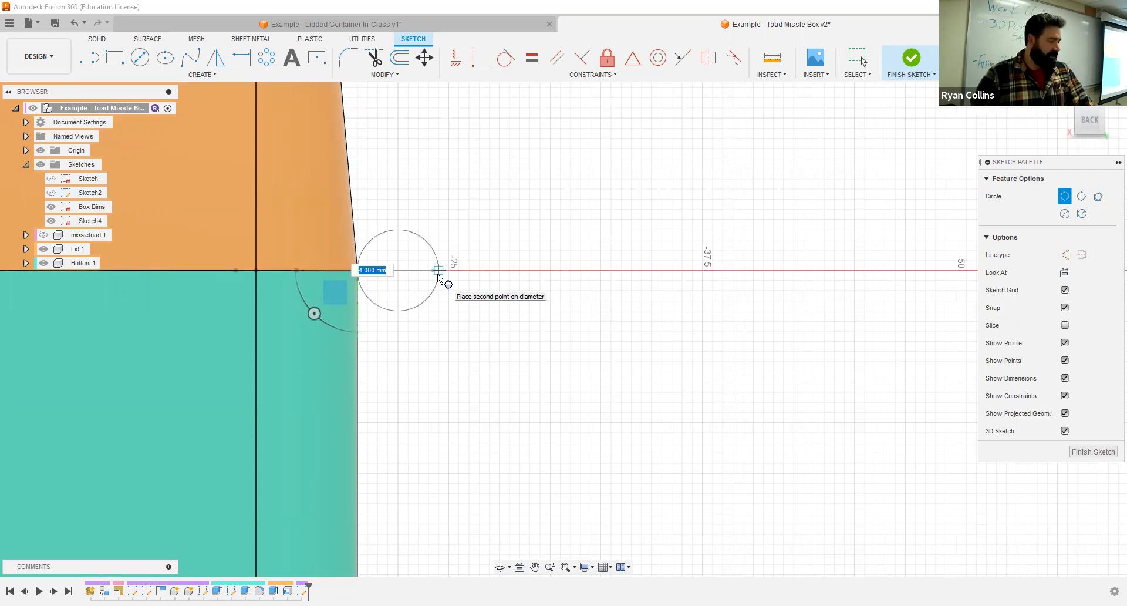
type("8")
key("Tab")
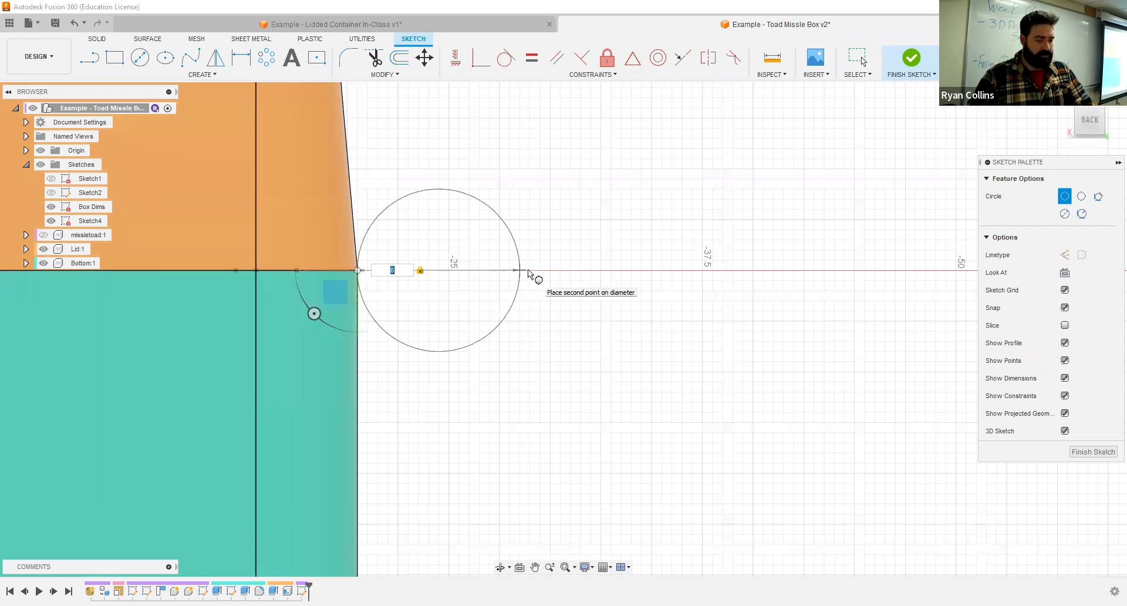
key("Return")
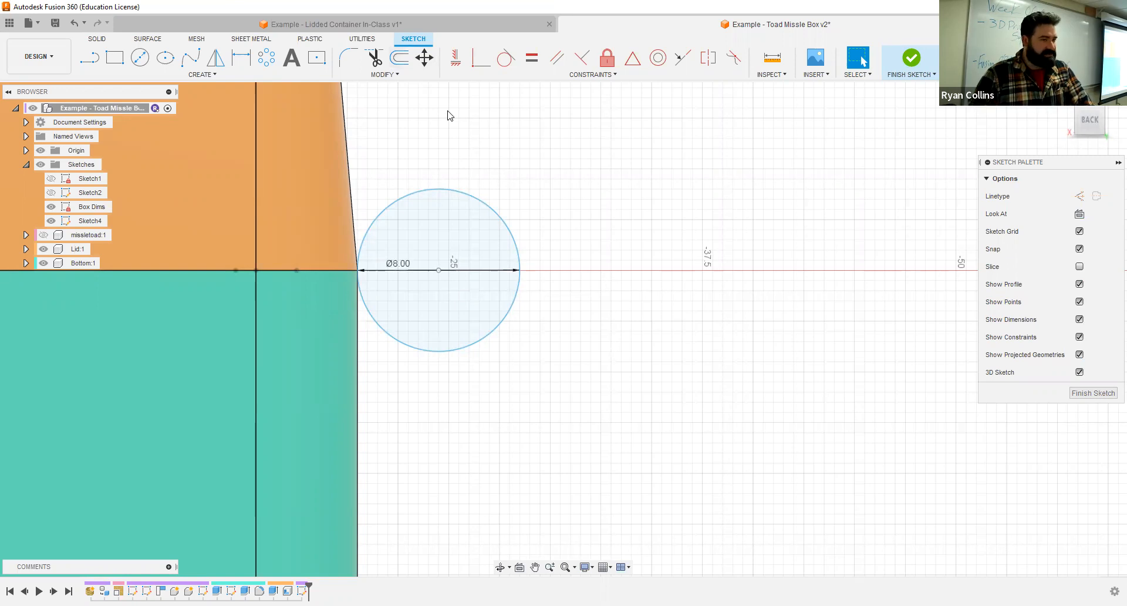
- Add a 4 mm center-diameter circle concentric with the 8 mm hinge circle
left_click(139, 57)
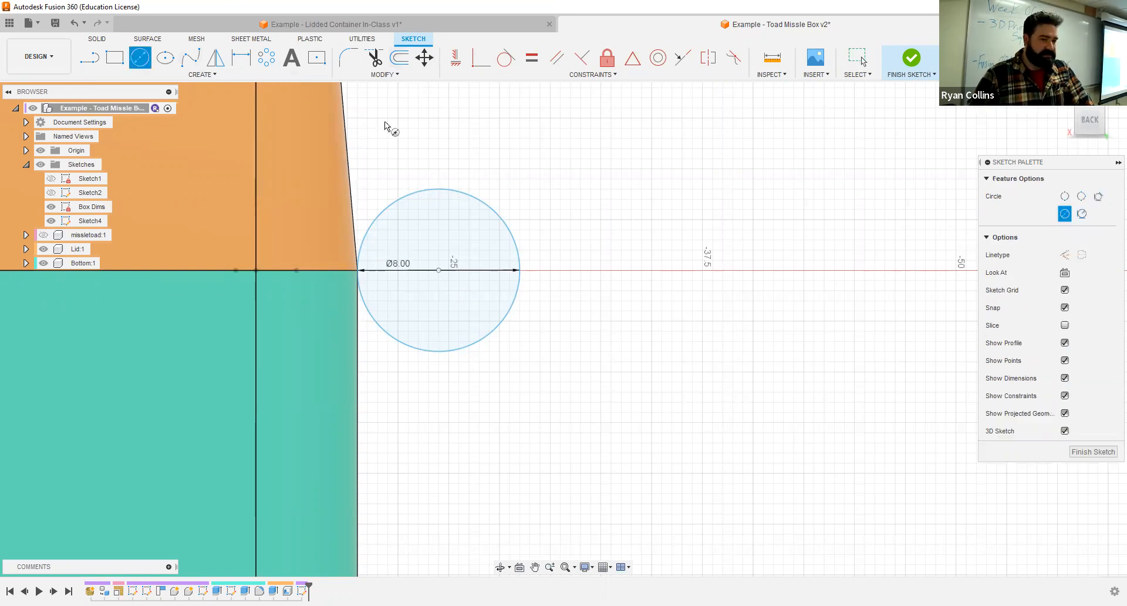
left_click(439, 271)
type("4")
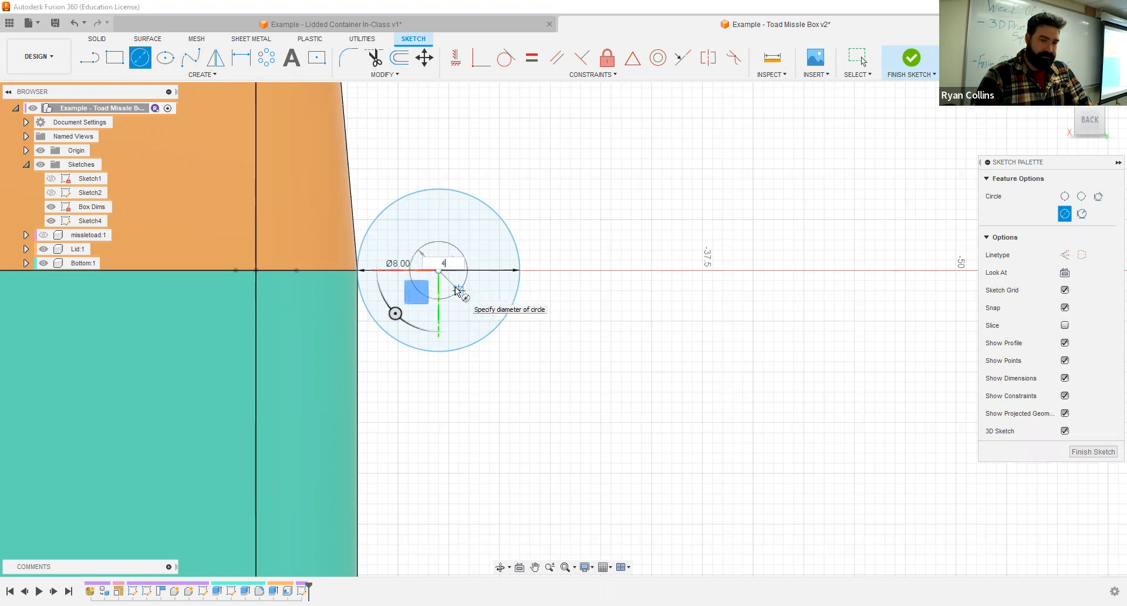
key("Return")
key("Escape")
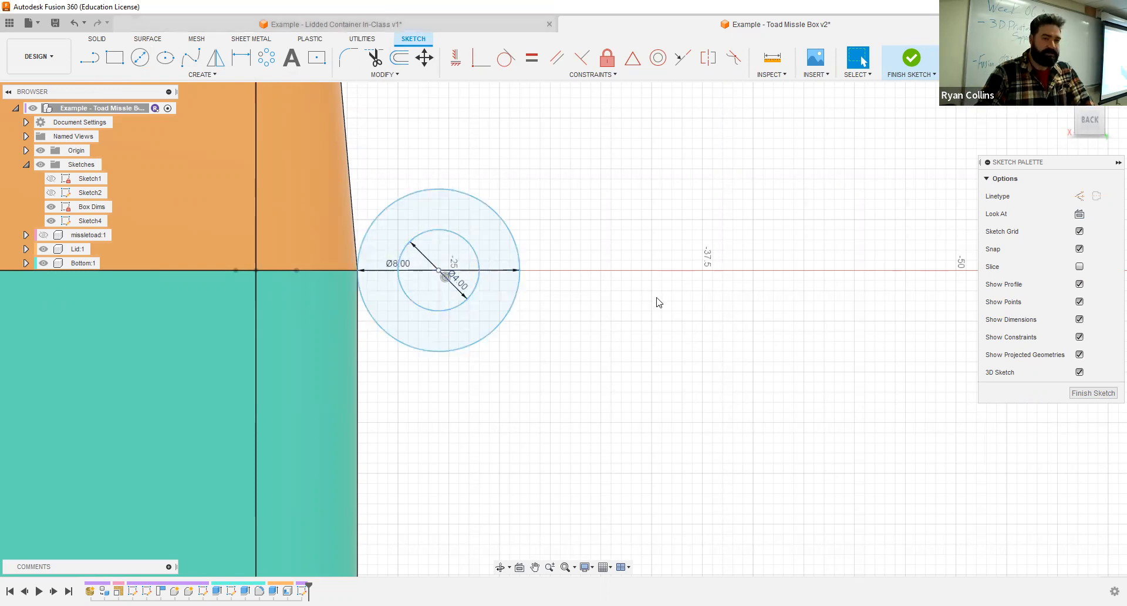
- Examine the hinge in the Lidded Container In-Class example with its stainless steel hardware hidden, and return to the Toad Missle Box design
middle_click_drag(656, 297, 698, 411, "shift")
left_click(42, 234)
left_click(43, 235)
left_click(43, 249)
left_click(43, 263)
scroll(614, 364, "up", 8)
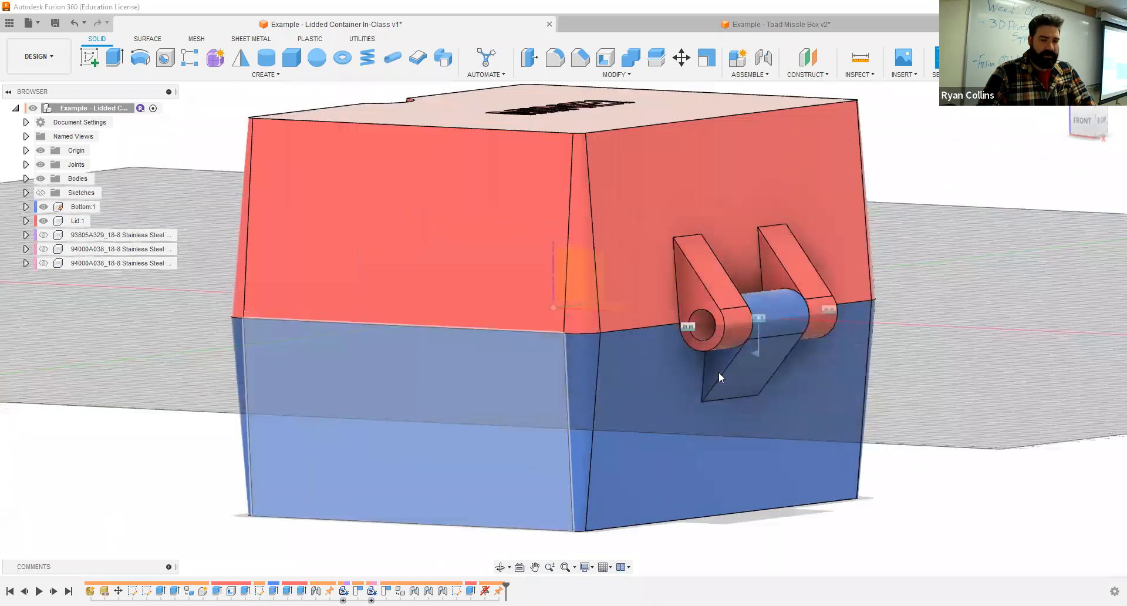
middle_click_drag(689, 354, 712, 356, "shift")
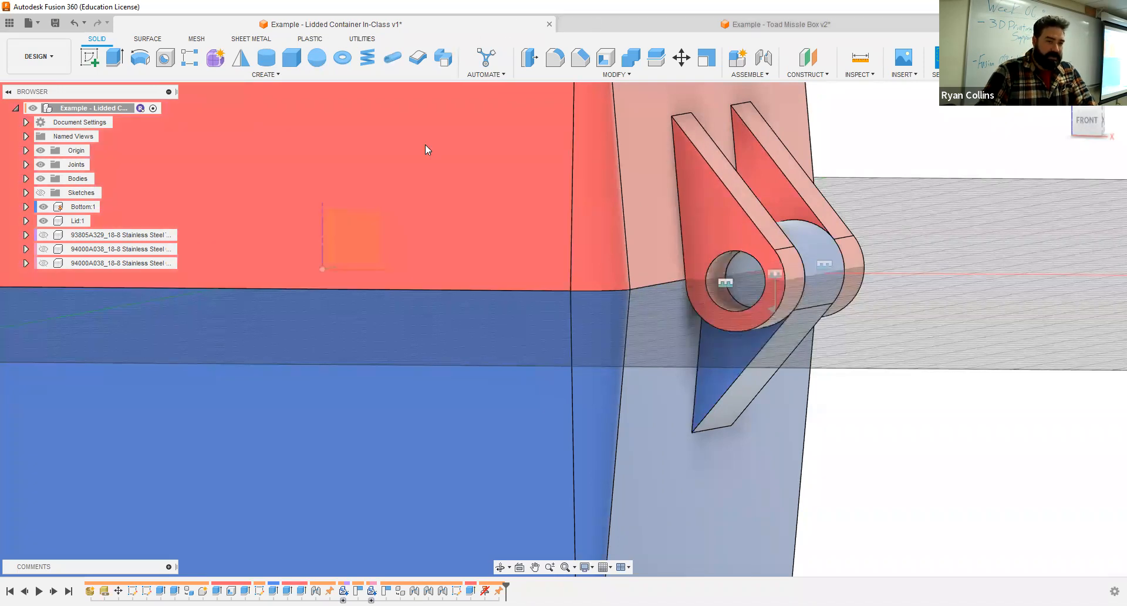
key("ctrl+Tab")
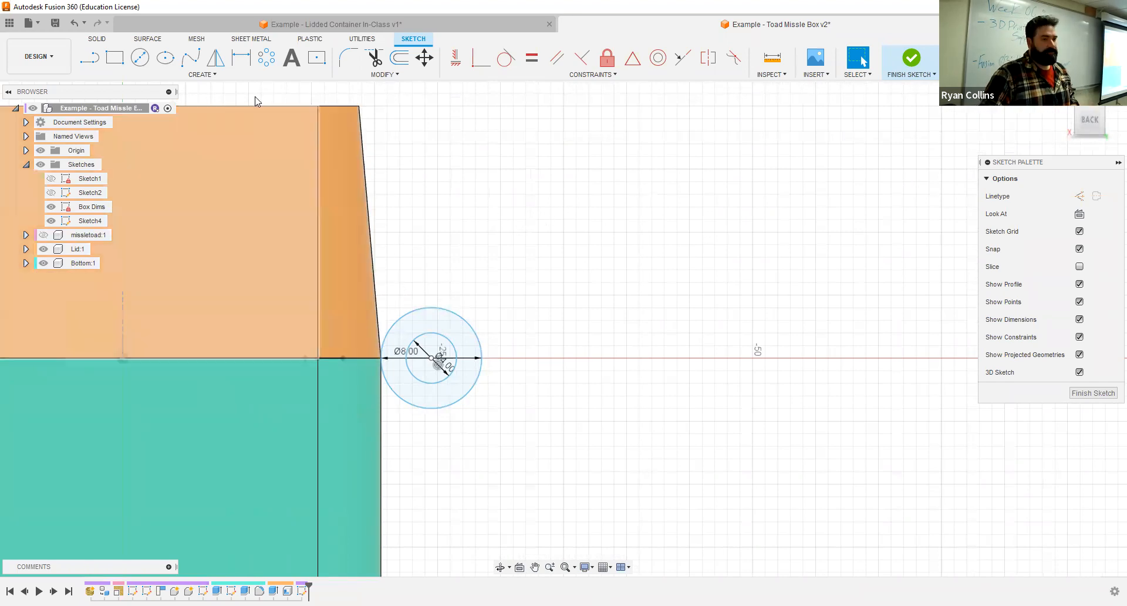
- Project the Lid's slanted outer edge and the Bottom's vertical outer edge beside the hinge circles into the sketch
left_click(215, 75)
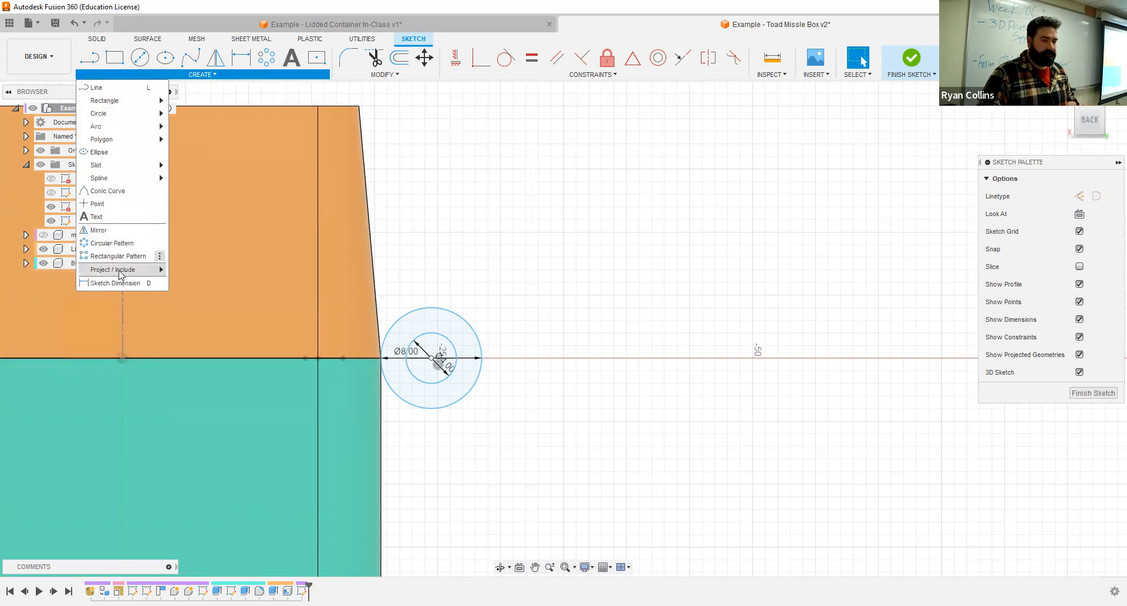
mouse_move(122, 271)
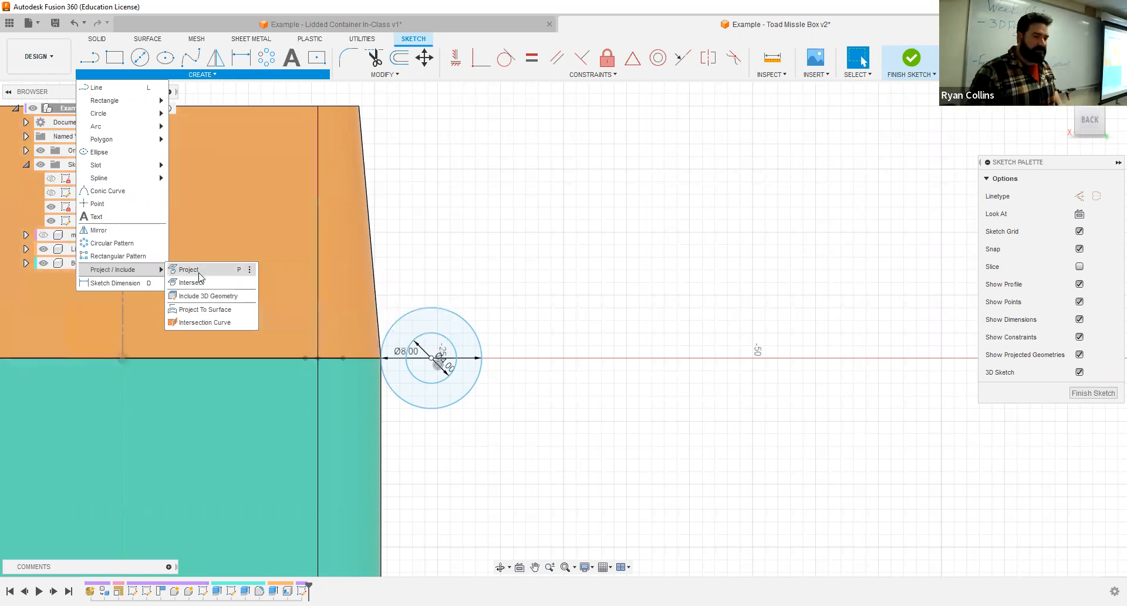
key("p")
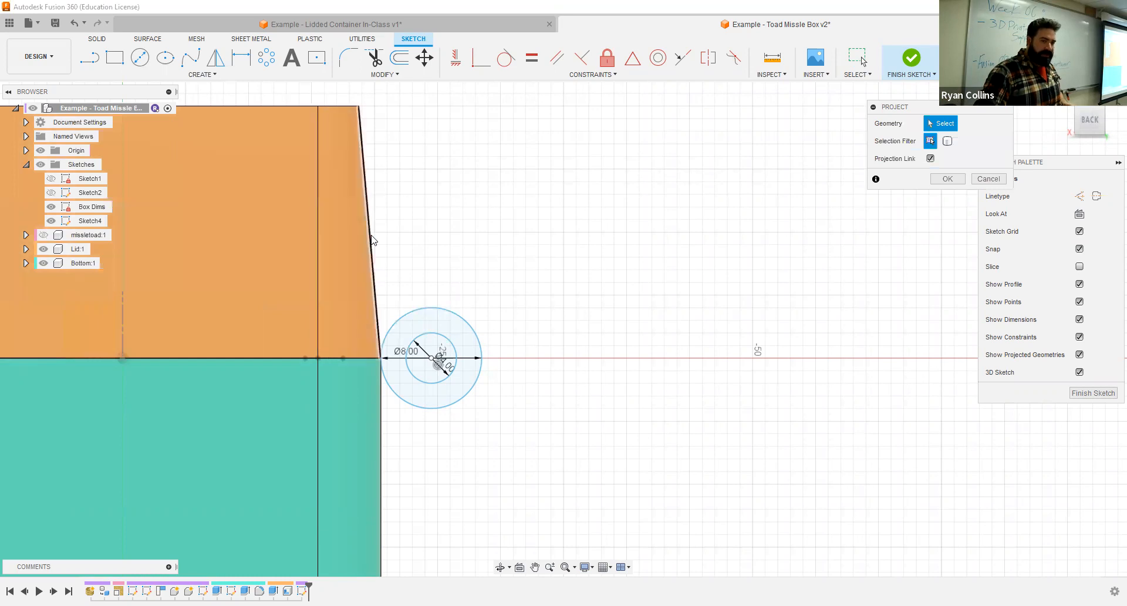
scroll(334, 268, "down", 5)
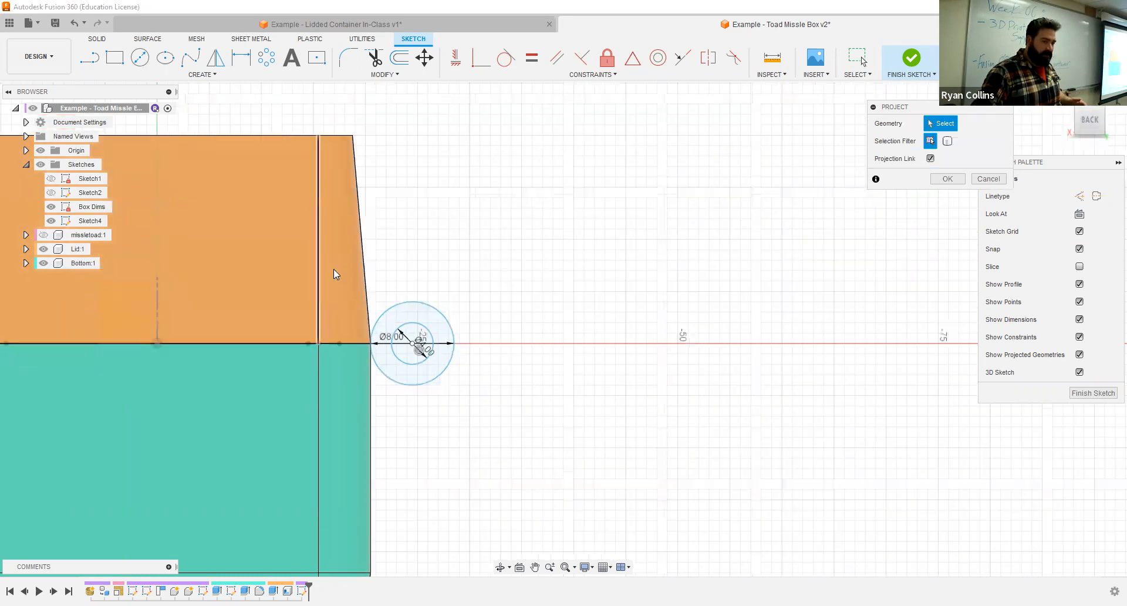
scroll(357, 262, "up", 2)
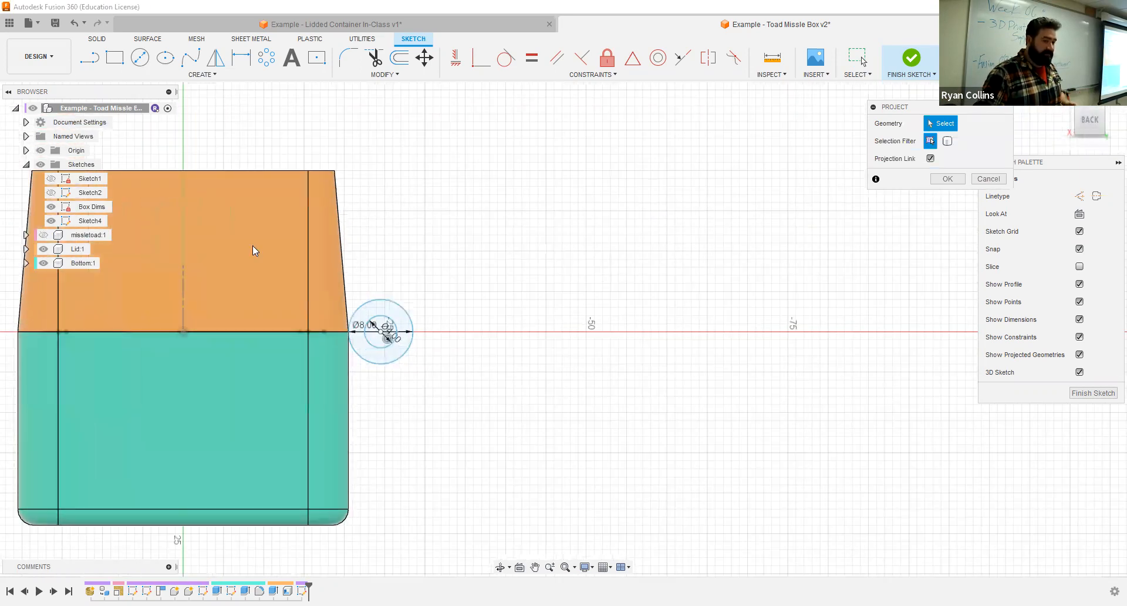
scroll(347, 257, "up", 3)
left_click(339, 255)
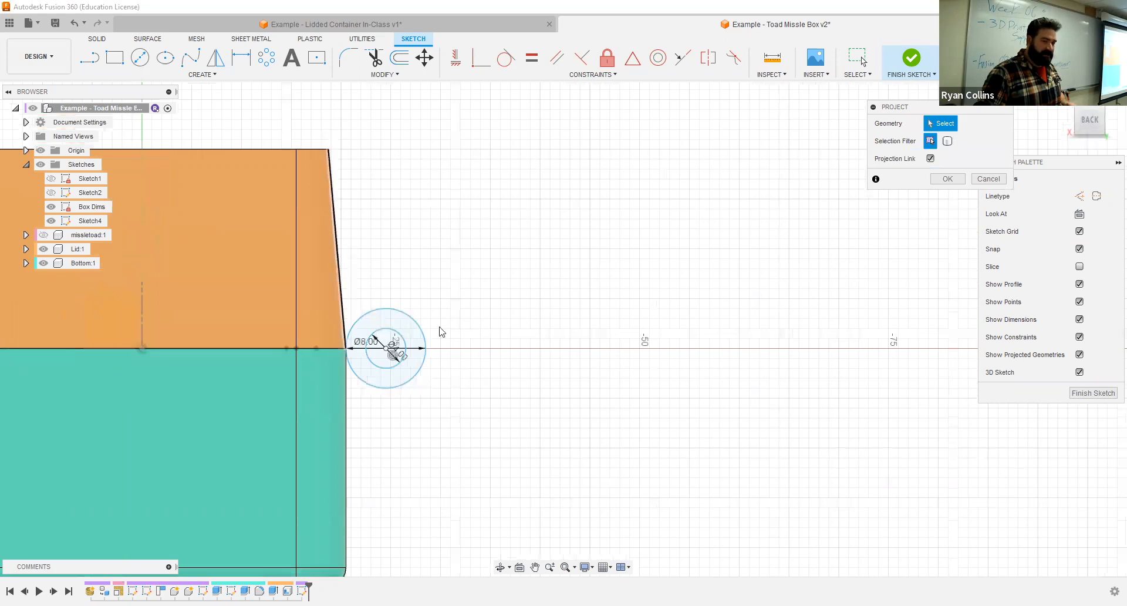
left_click(348, 412)
scroll(350, 412, "up", 3)
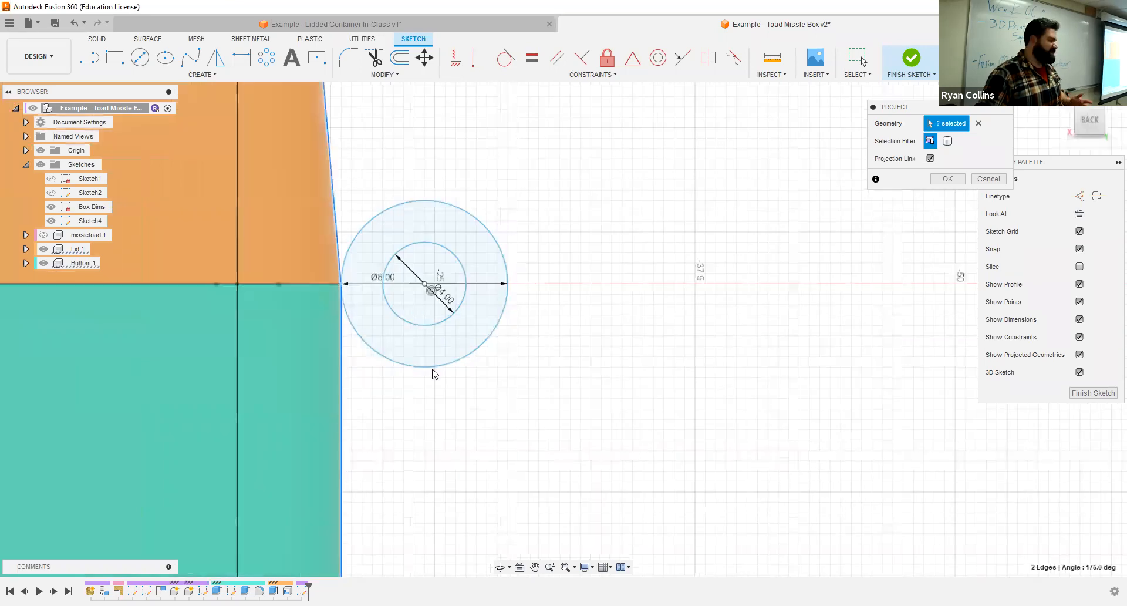
scroll(809, 307, "down", 2)
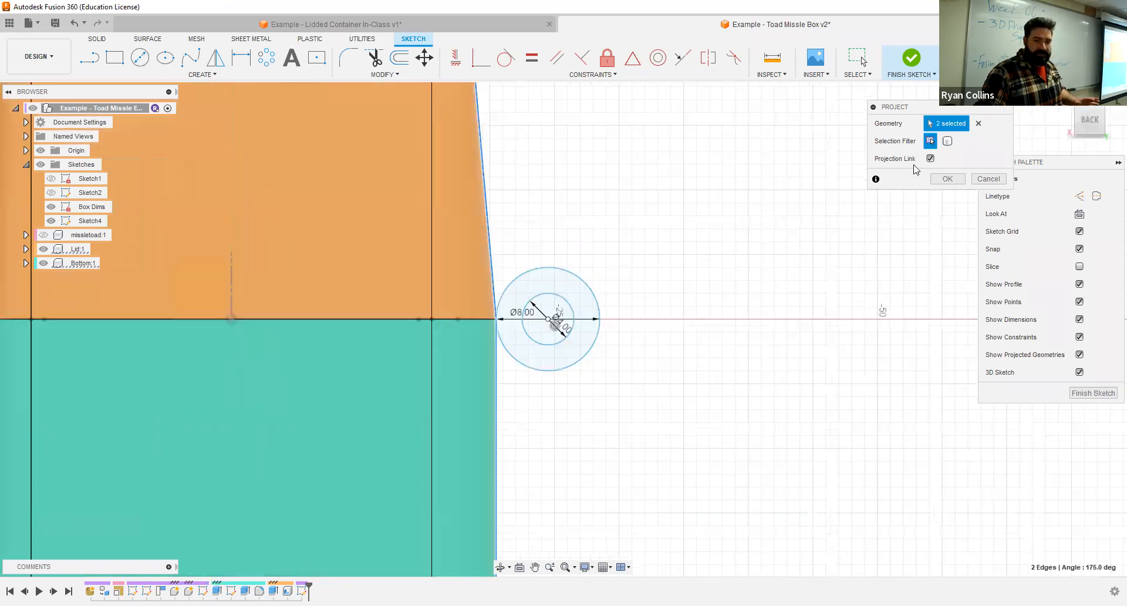
left_click(947, 179)
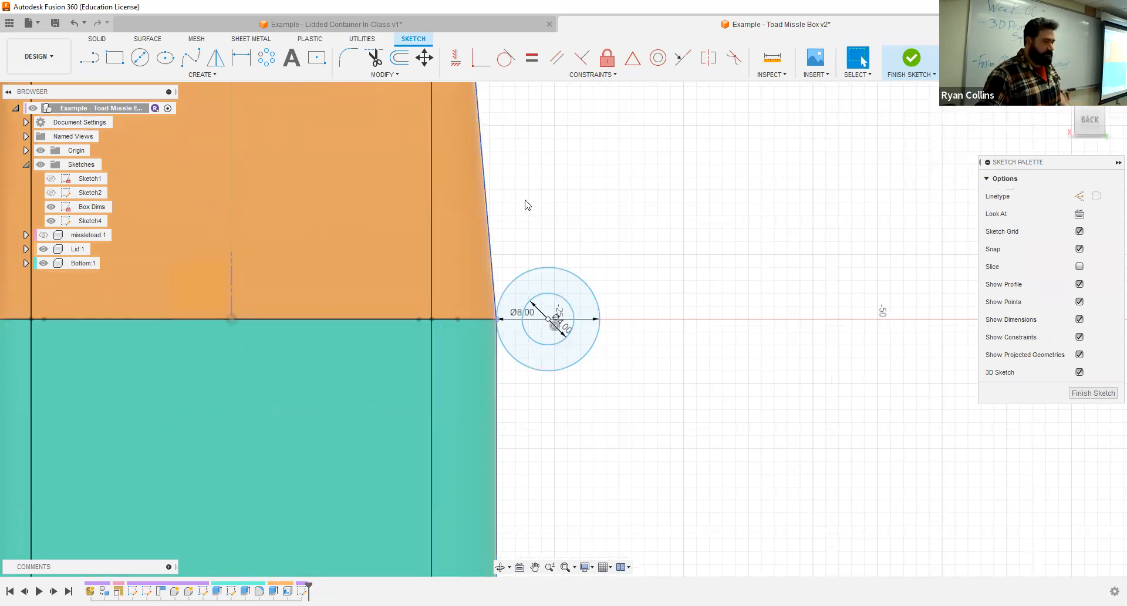
- Hide the Lid and Bottom components so only the sketch geometry and projected edges are displayed
left_click(64, 263)
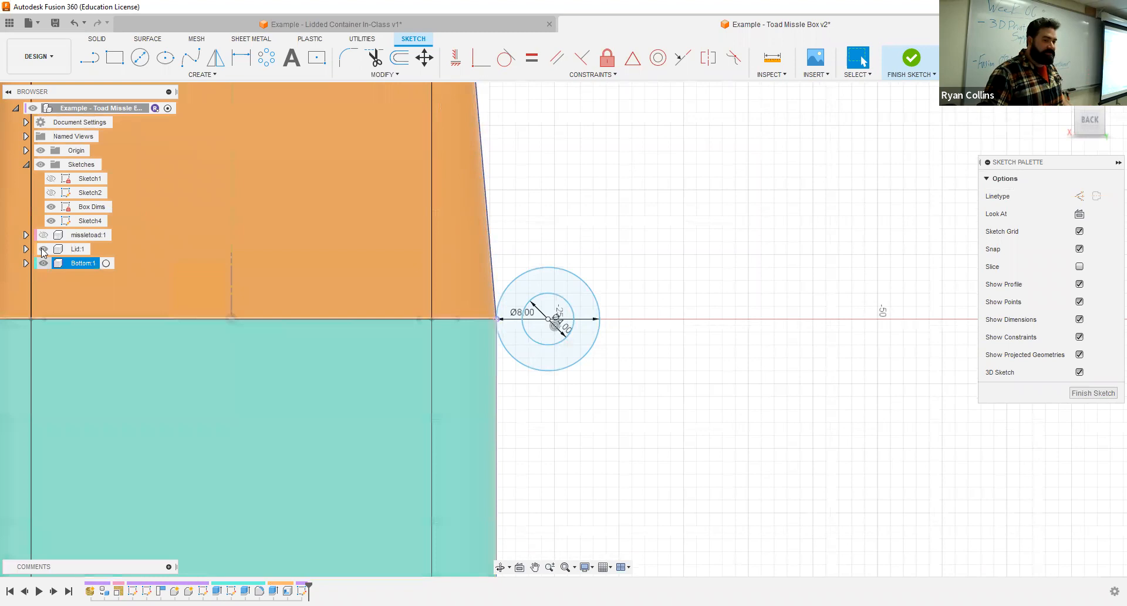
left_click(43, 249)
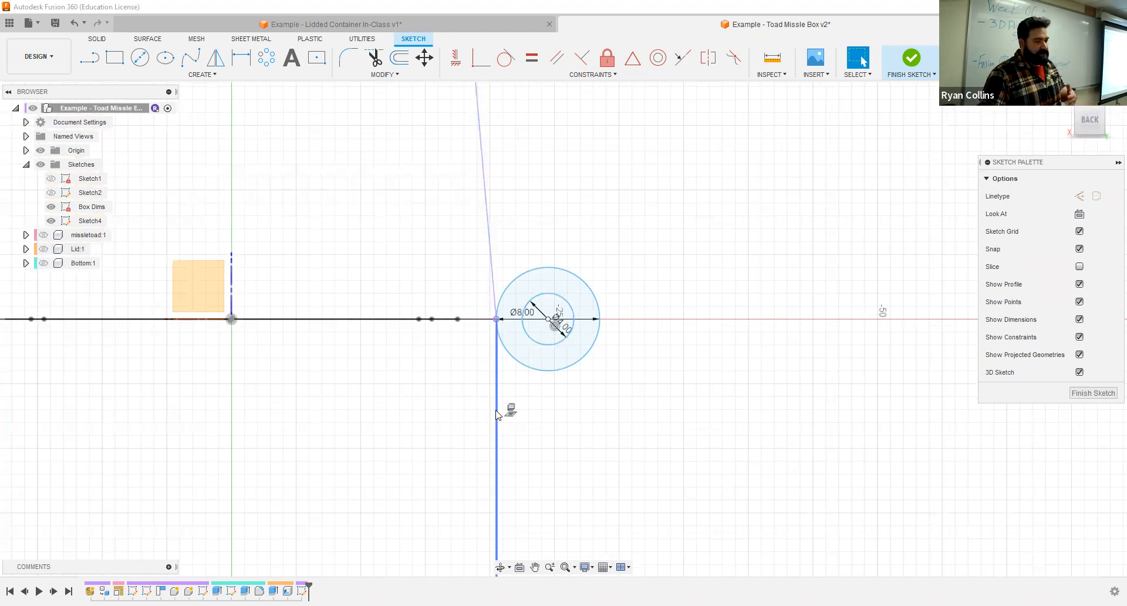
scroll(496, 415, "down", 3)
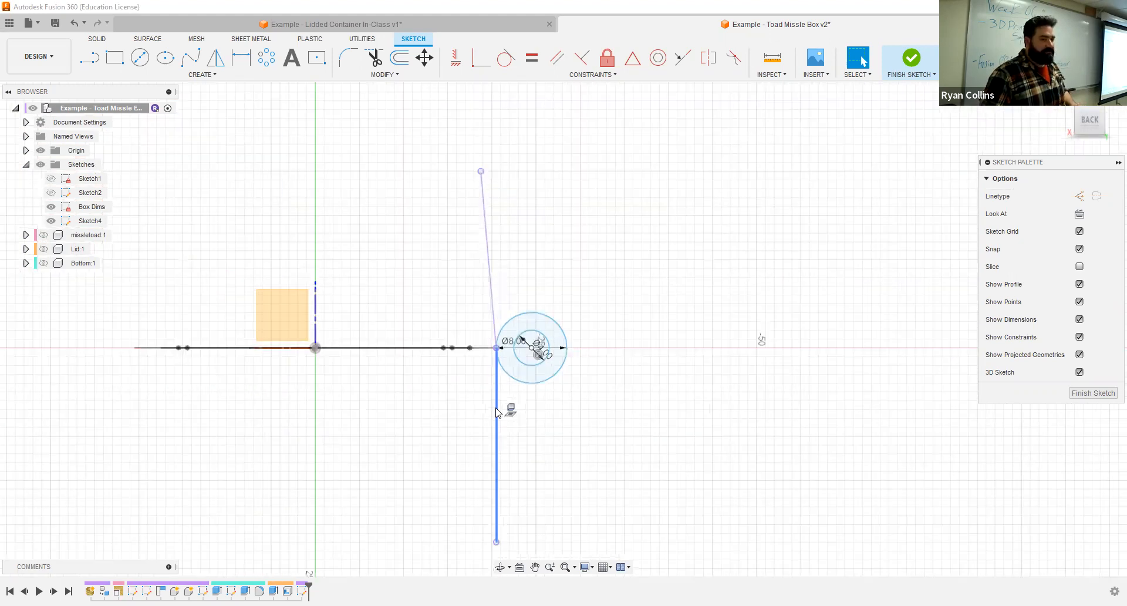
scroll(497, 413, "down", 2)
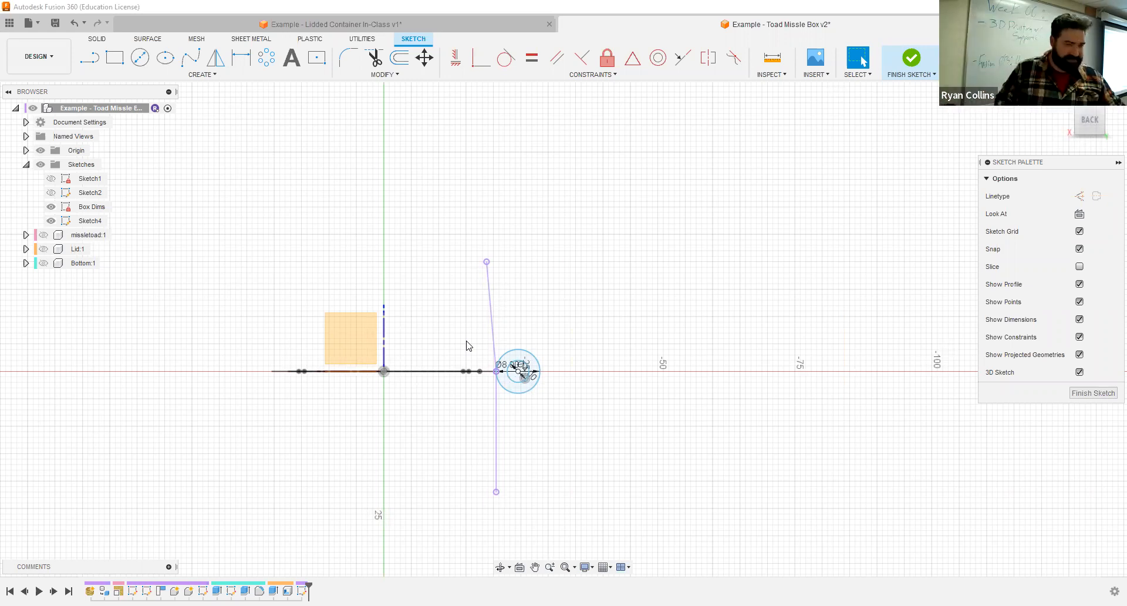
scroll(493, 367, "up", 5)
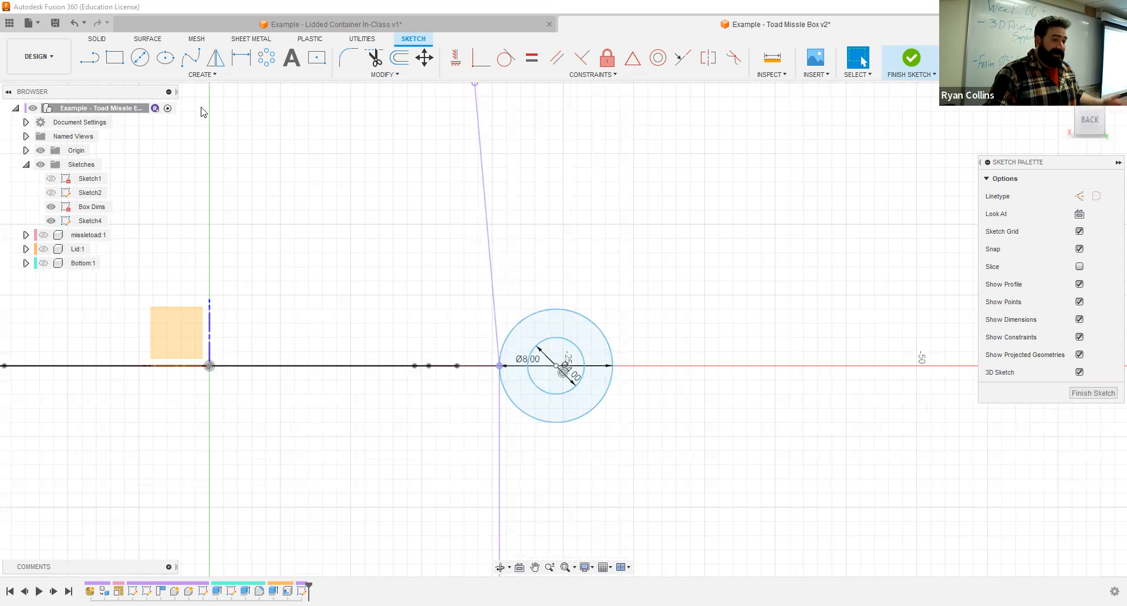
- Draw a 15 mm line from the upper outer side of the 8 mm circle to the projected Lid edge
left_click(90, 58)
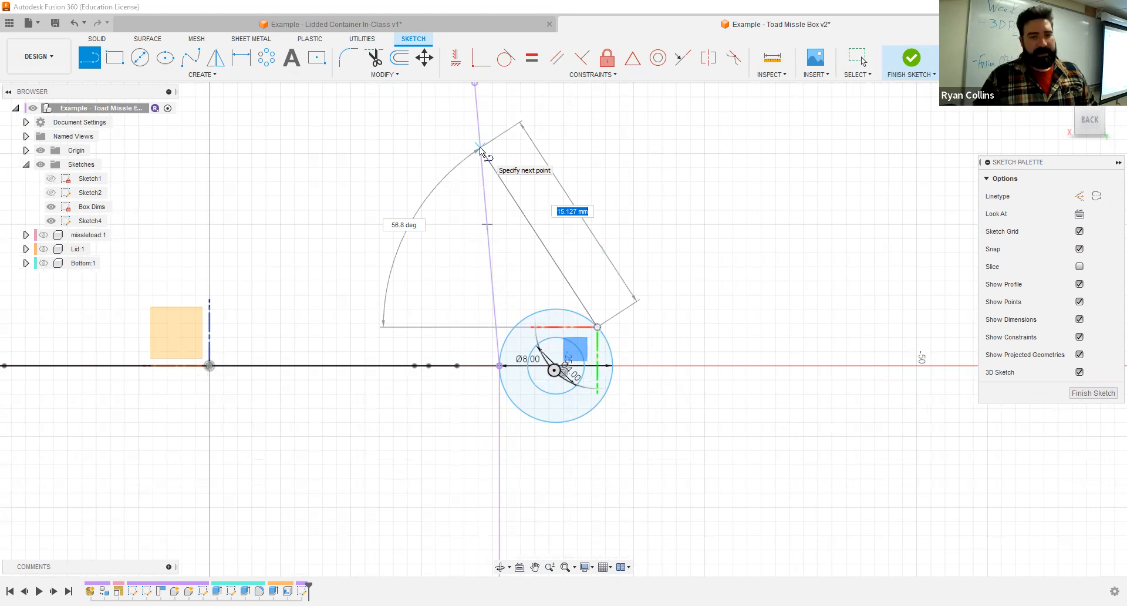
type("15")
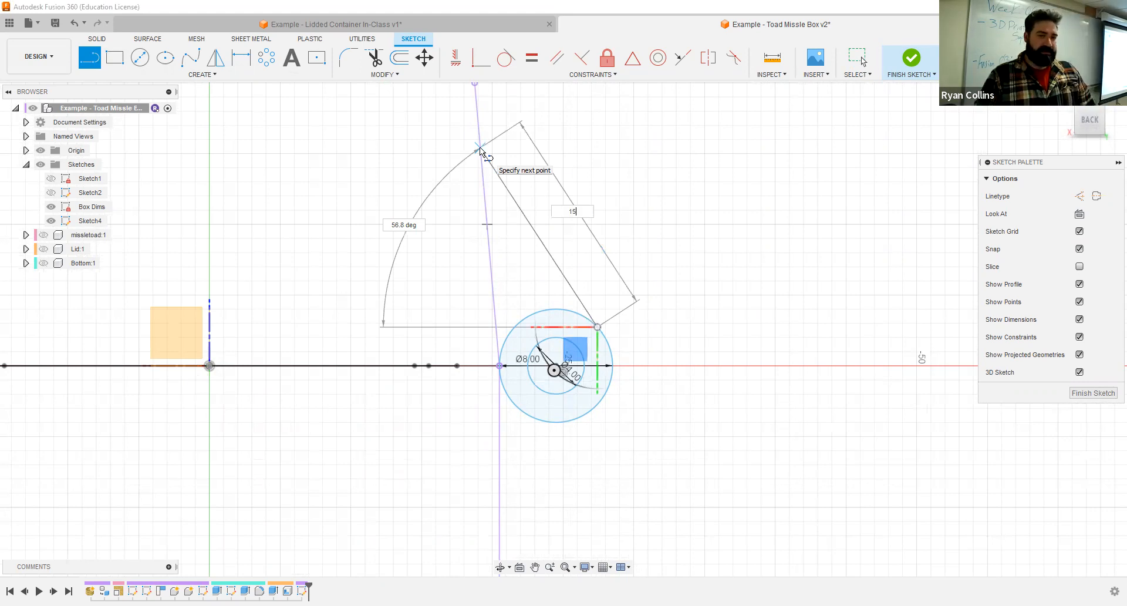
key("Return")
key("Escape")
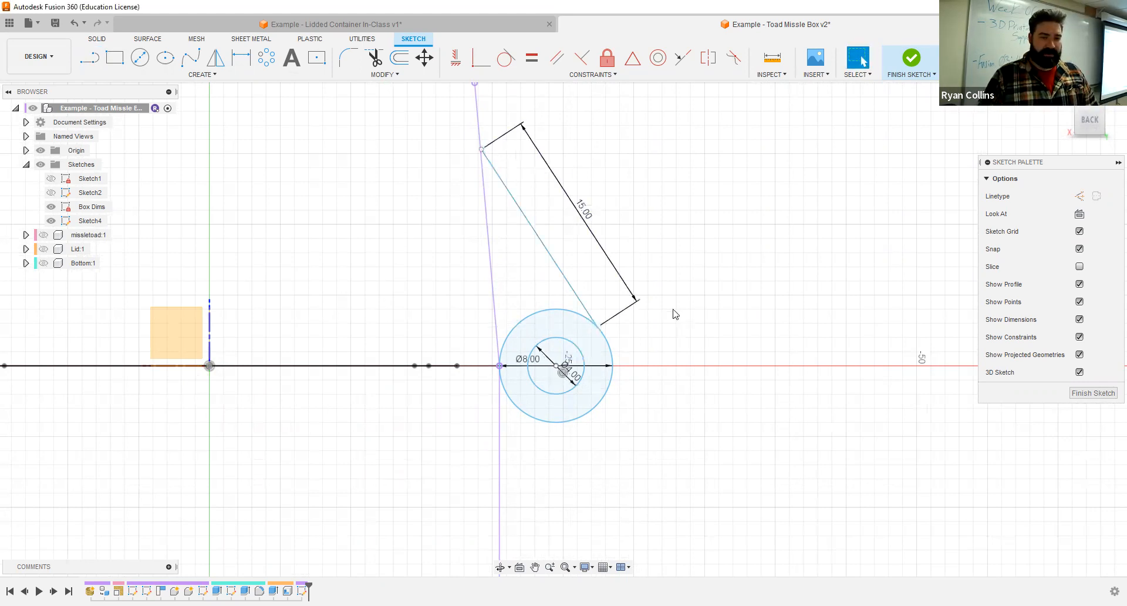
- Apply a Tangent constraint between the 15 mm line and the 8 mm circle
scroll(672, 315, "up", 3)
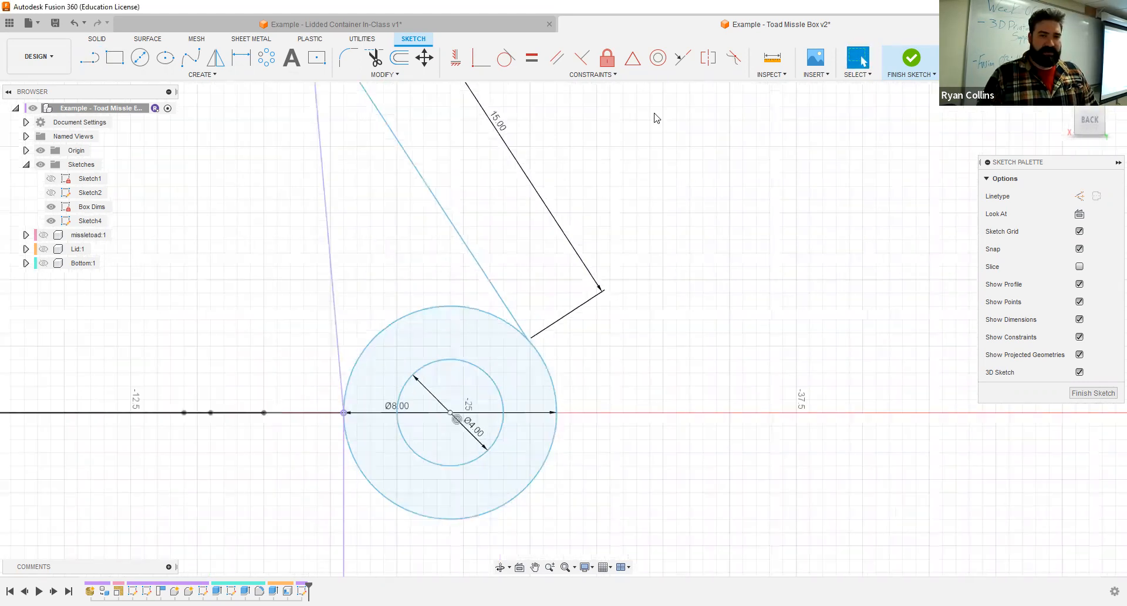
left_click(505, 58)
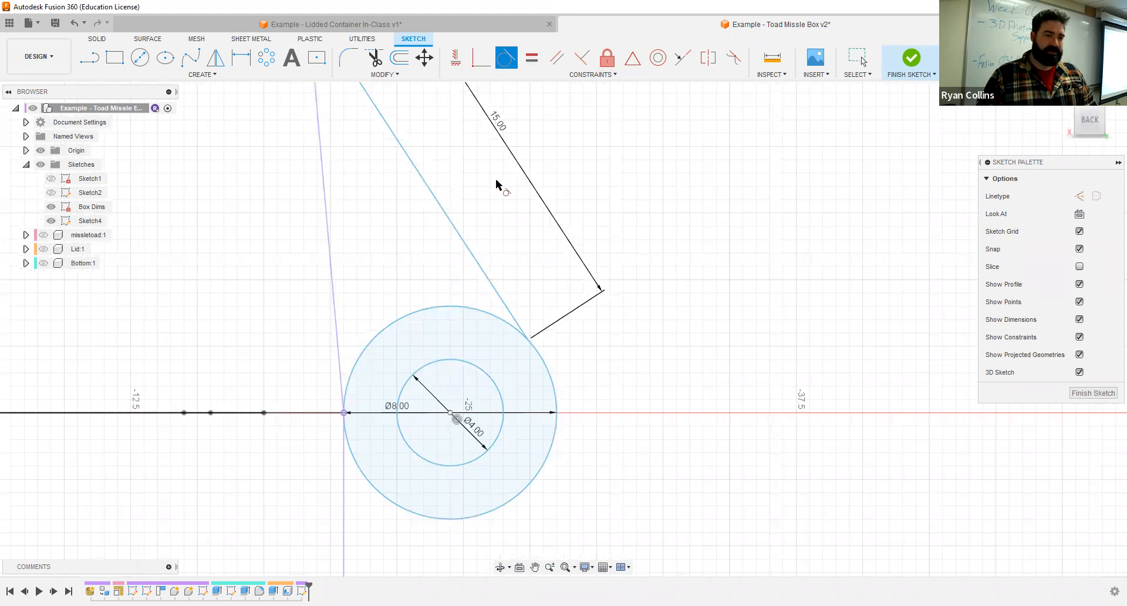
left_click(450, 221)
left_click(538, 355)
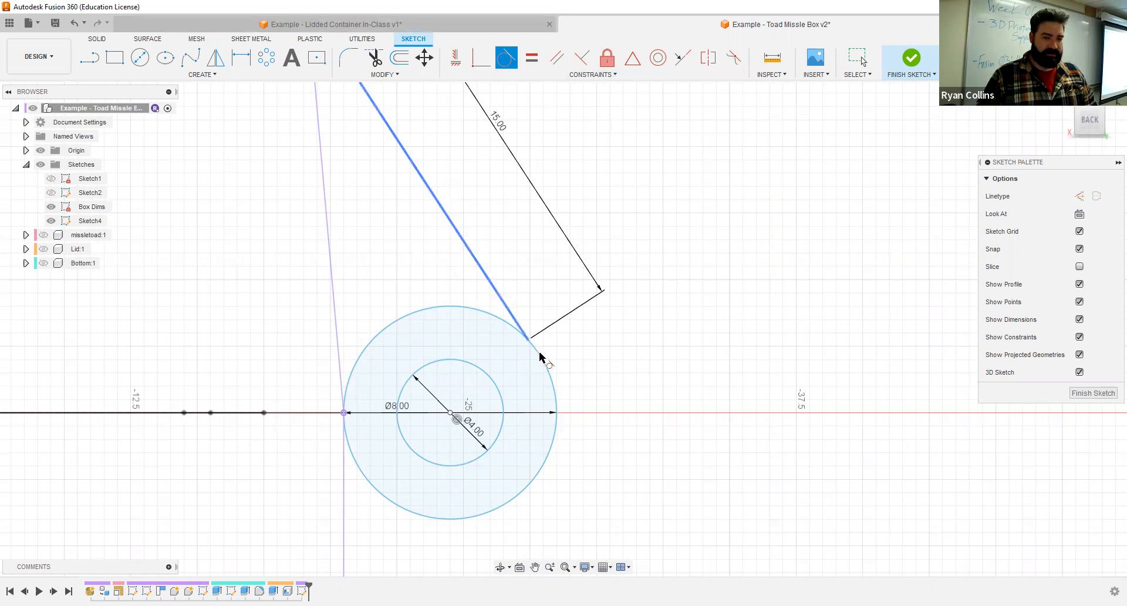
scroll(487, 276, "down", 3)
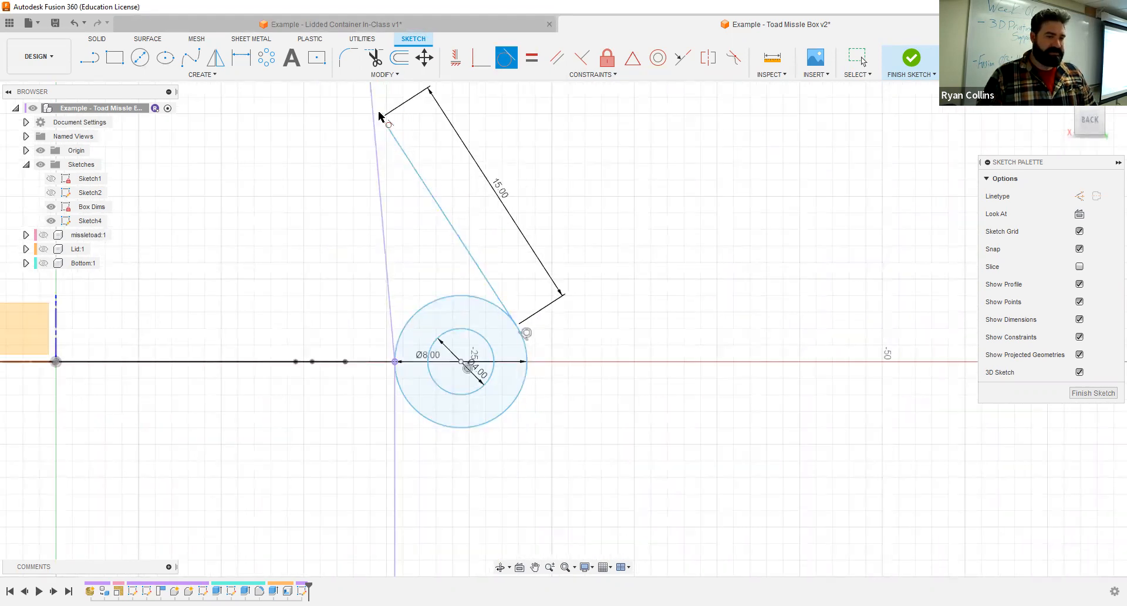
- Replace the 15 mm line with an undimensioned line about 15.5 mm long from the projected Lid edge to the 8 mm circle
key("Escape")
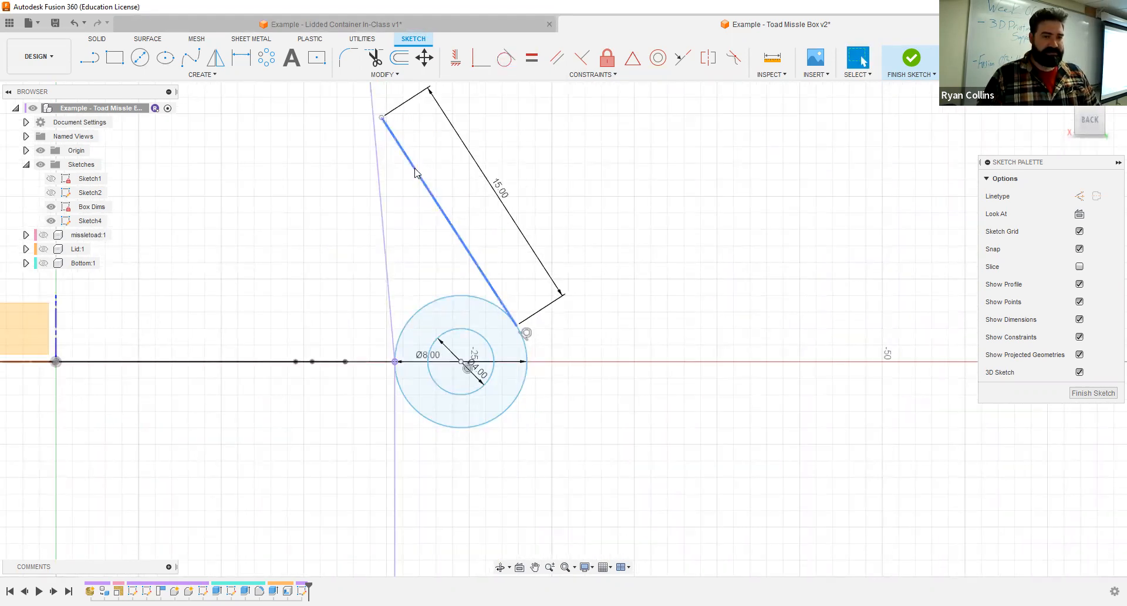
left_click(415, 171)
key("Delete")
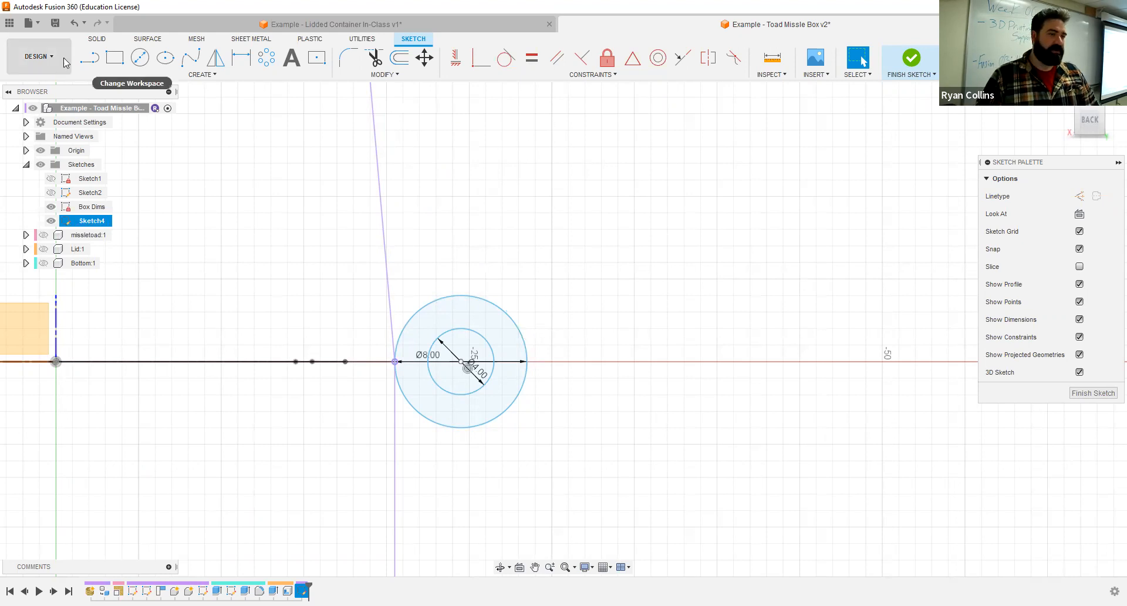
left_click(89, 57)
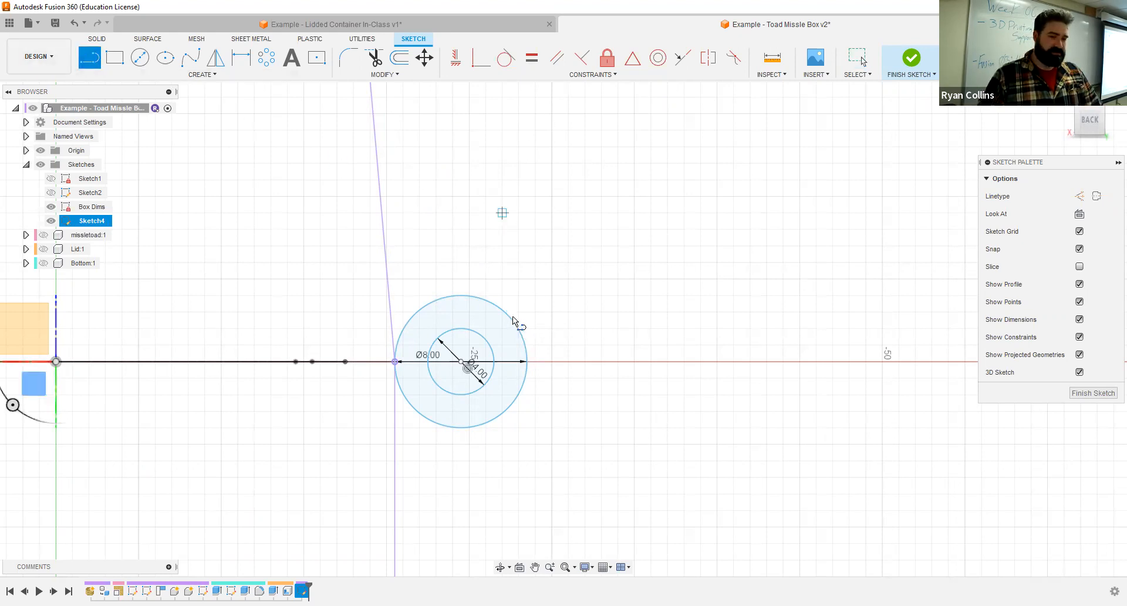
left_click(372, 104)
left_click(509, 314)
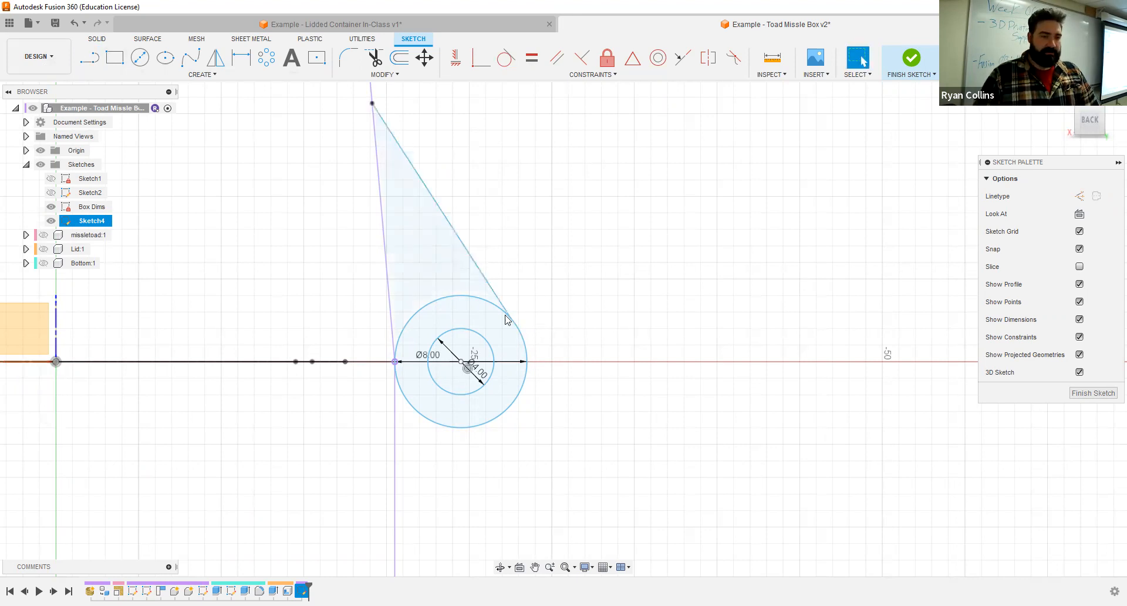
- Apply a Tangent constraint between the redrawn upper line and the 8 mm circle
left_click(506, 57)
left_click(475, 260)
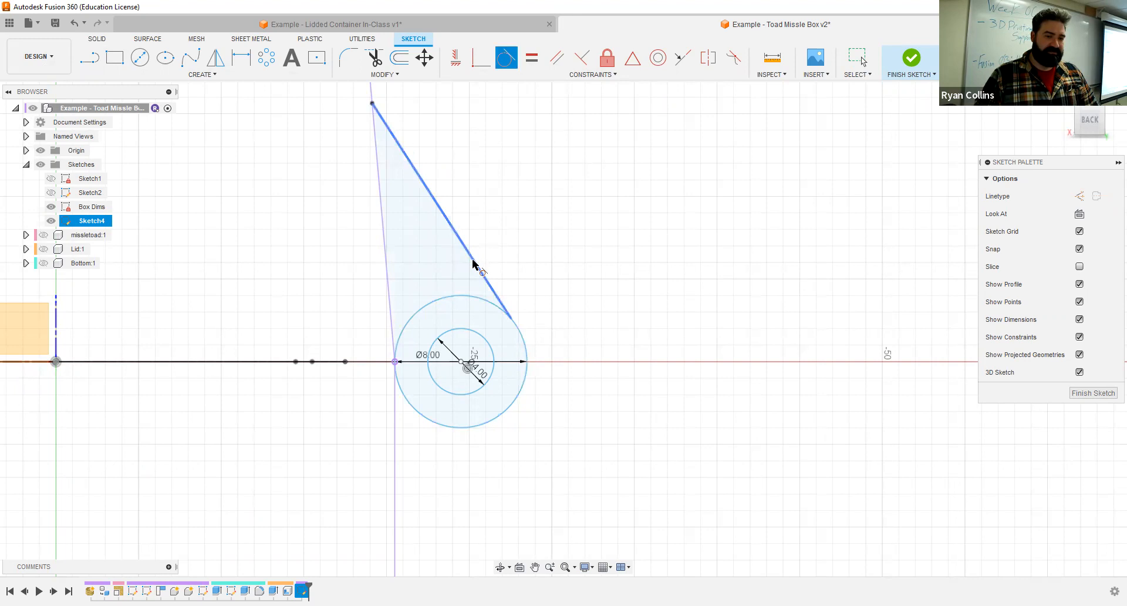
left_click(522, 345)
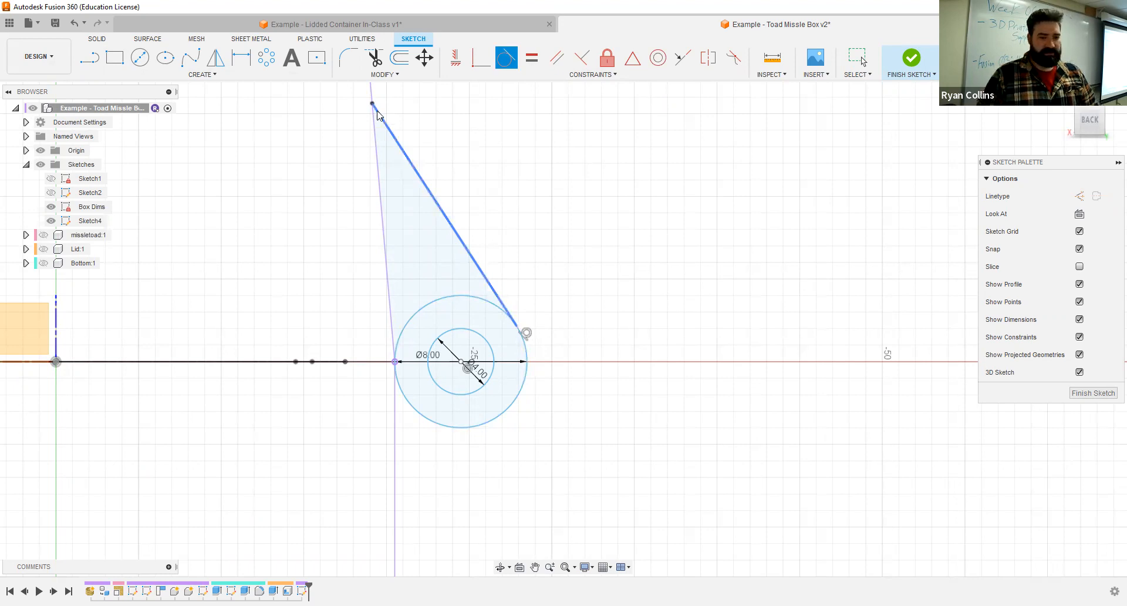
- Draw a line from near the lower end of the projected Bottom edge to the 8 mm circle, ending tangent on its outer side
scroll(534, 231, "down", 3)
left_click(89, 57)
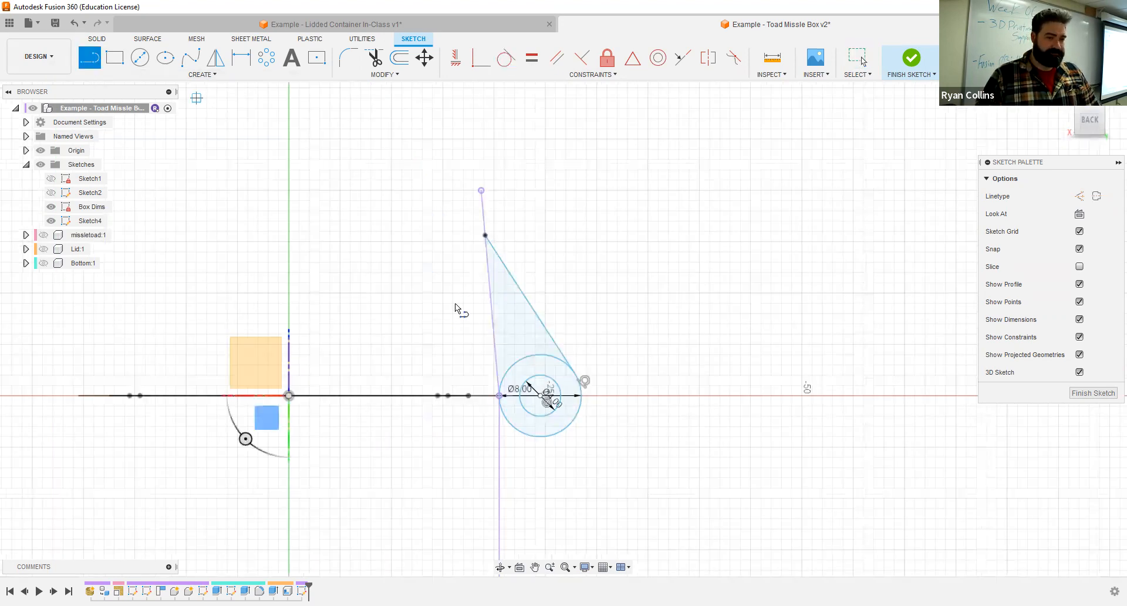
mouse_move(524, 531)
middle_mouse_down()
mouse_move(513, 485)
mouse_move(465, 448)
middle_mouse_up()
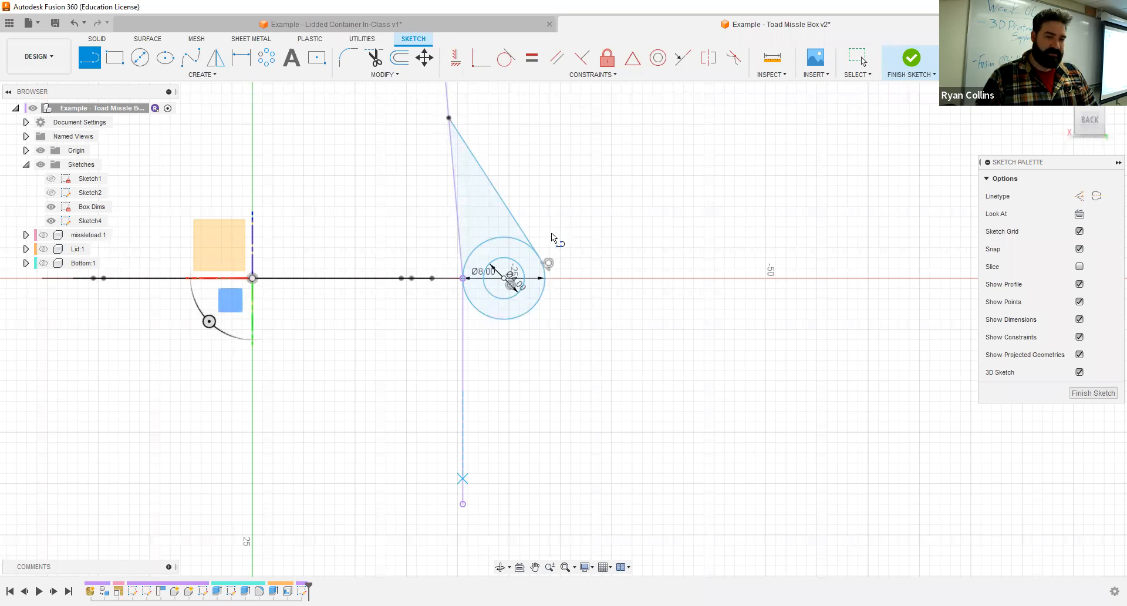
scroll(500, 275, "up", 3)
left_click(581, 314)
key("Escape")
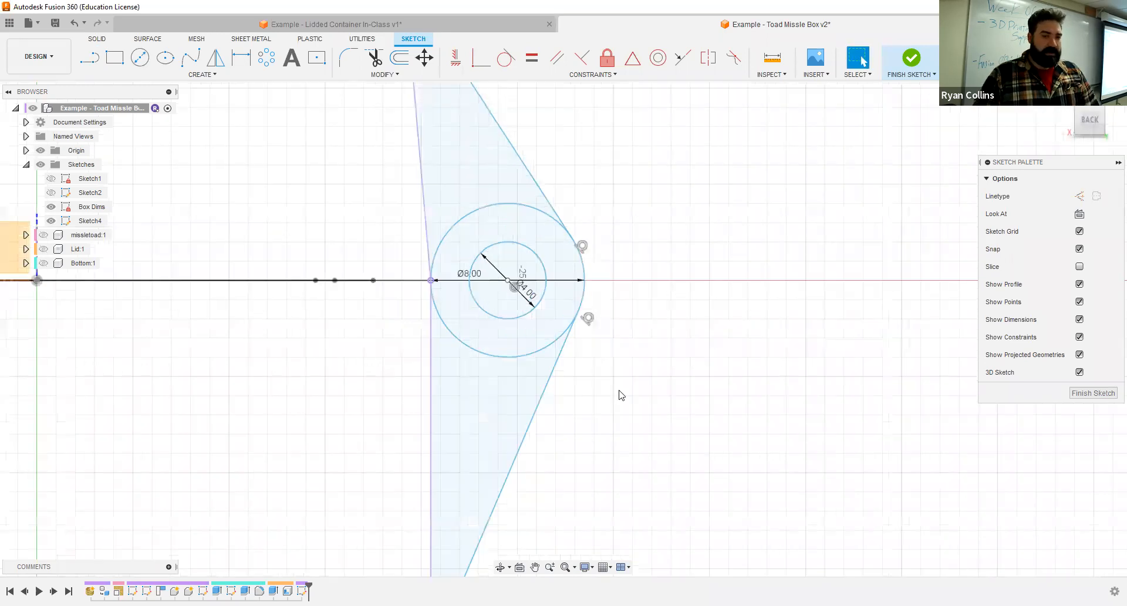
- Finish the hinge sketch and rename it Hinge Prfile
scroll(620, 392, "down", 4)
left_click(518, 235)
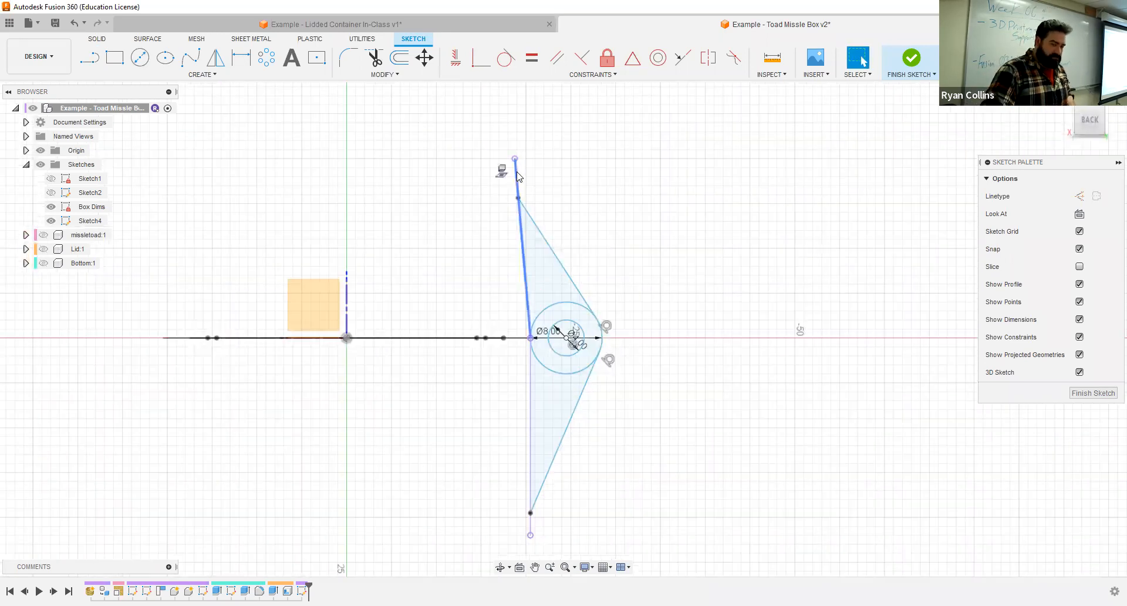
scroll(469, 412, "up", 3)
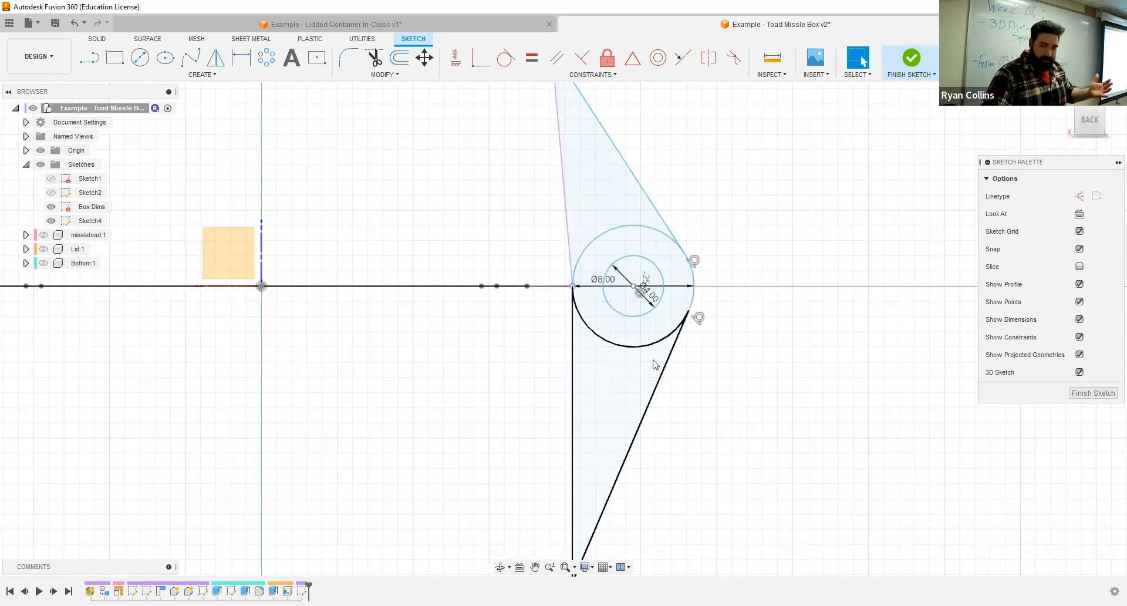
scroll(787, 267, "down", 2)
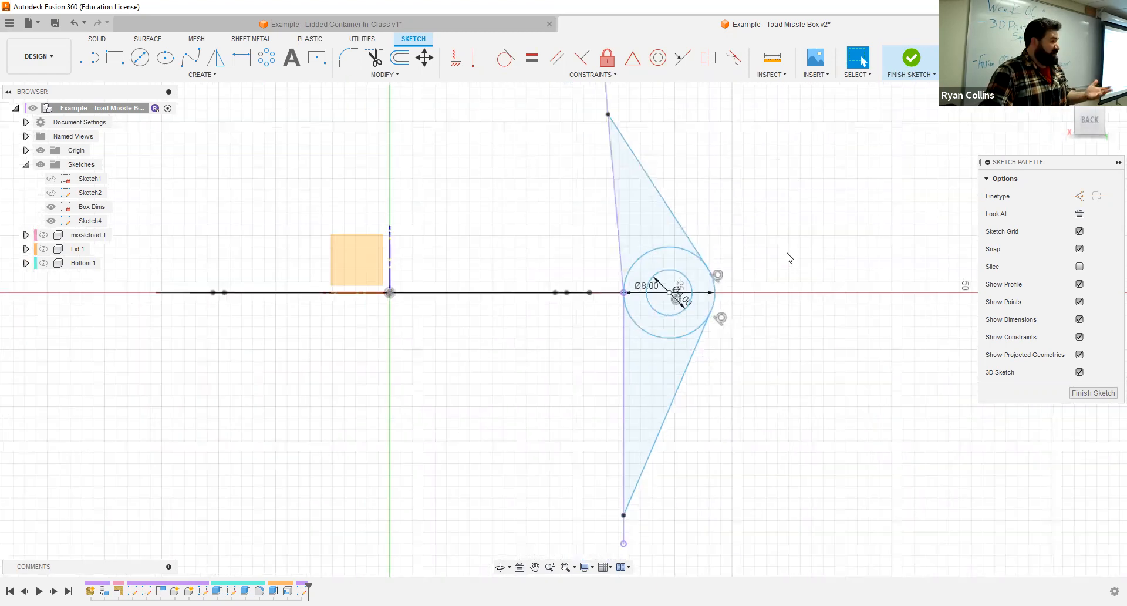
left_click(916, 63)
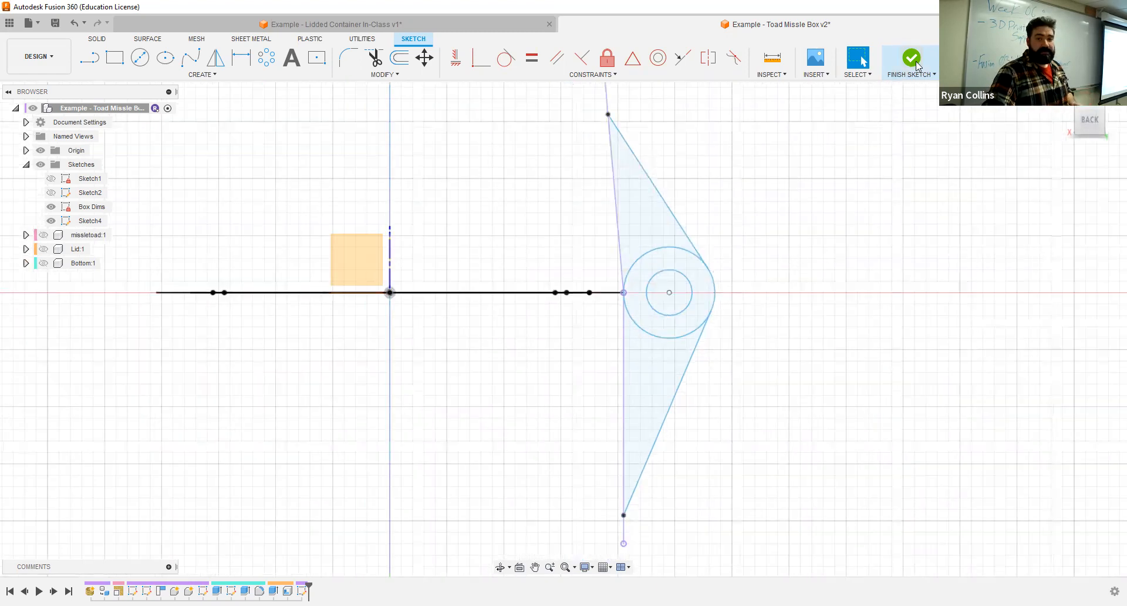
left_click(91, 222)
left_click(92, 221)
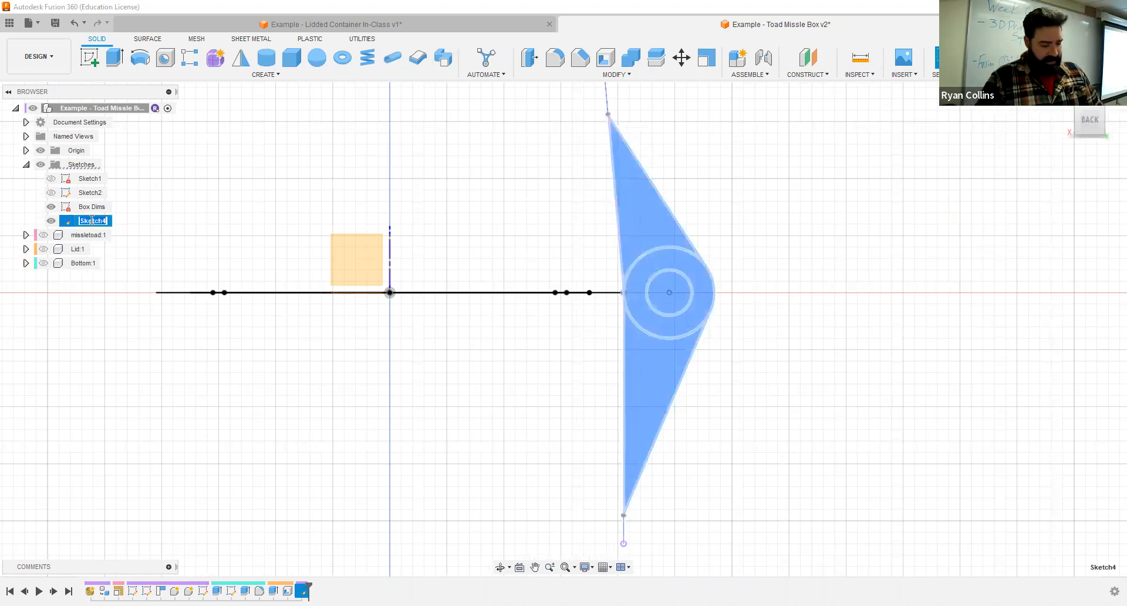
type("Hin")
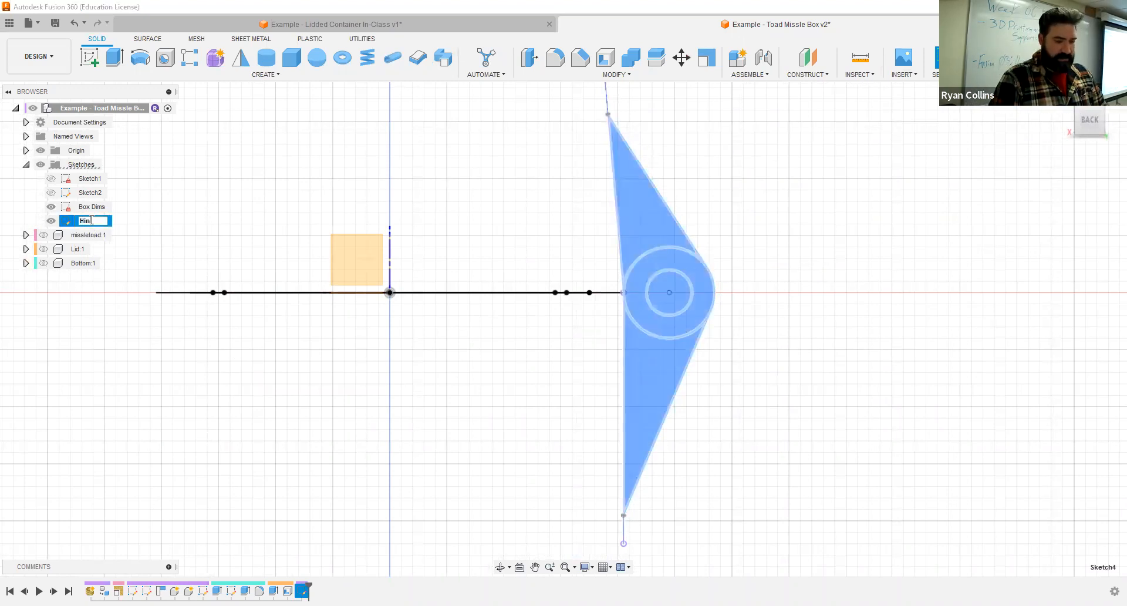
type("ge P")
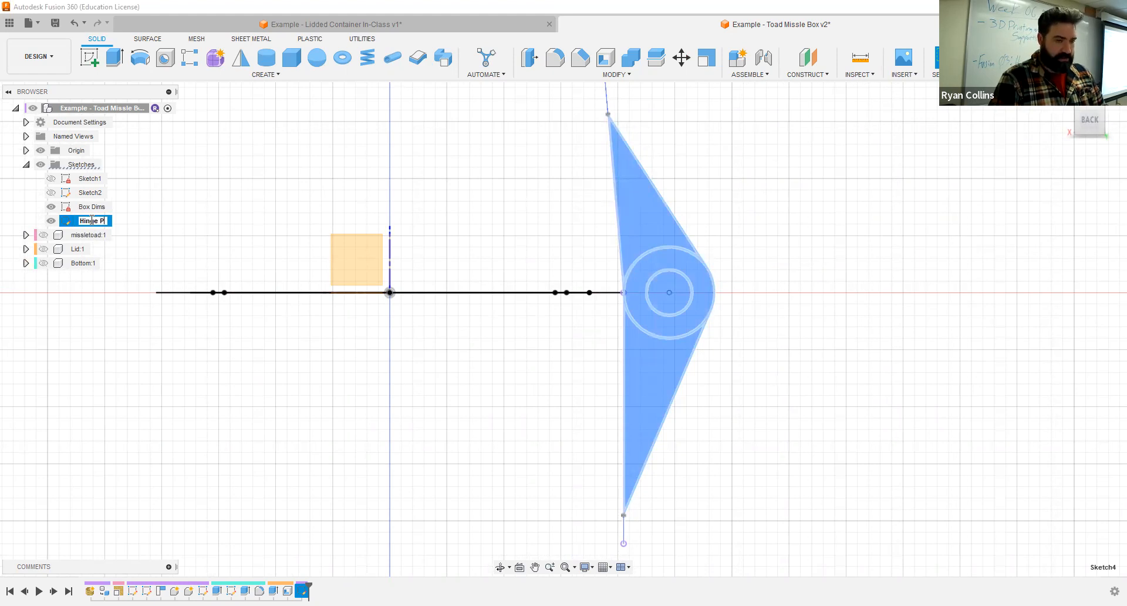
type("rfile")
key("Return")
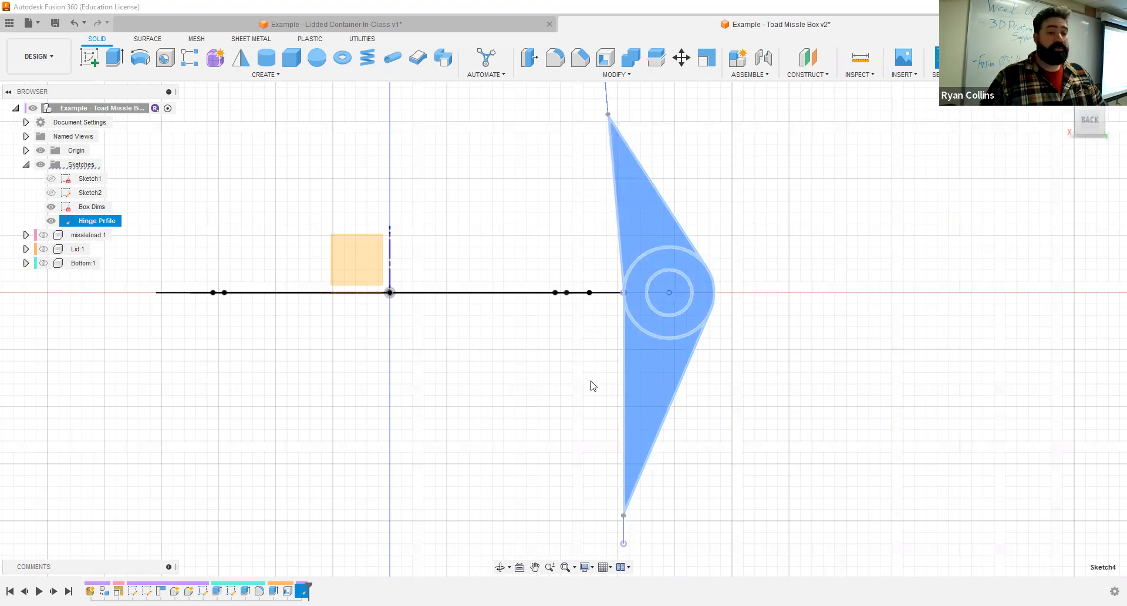
left_click(758, 267)
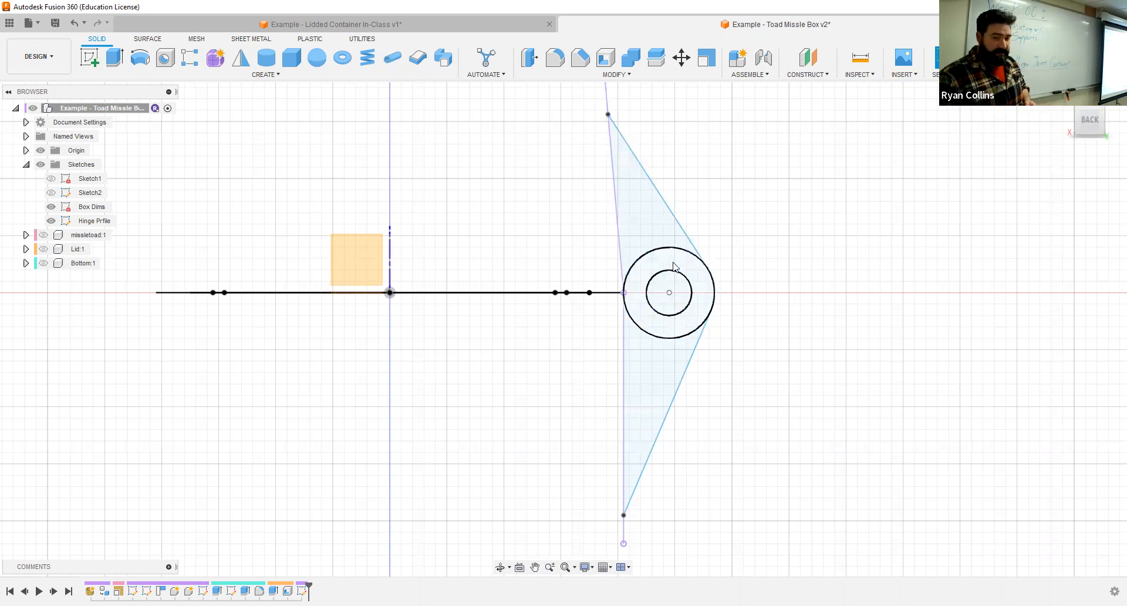
- Examine the finished hinge in the Lidded Container In-Class design and return to the Toad Missle Box design
left_click(461, 27)
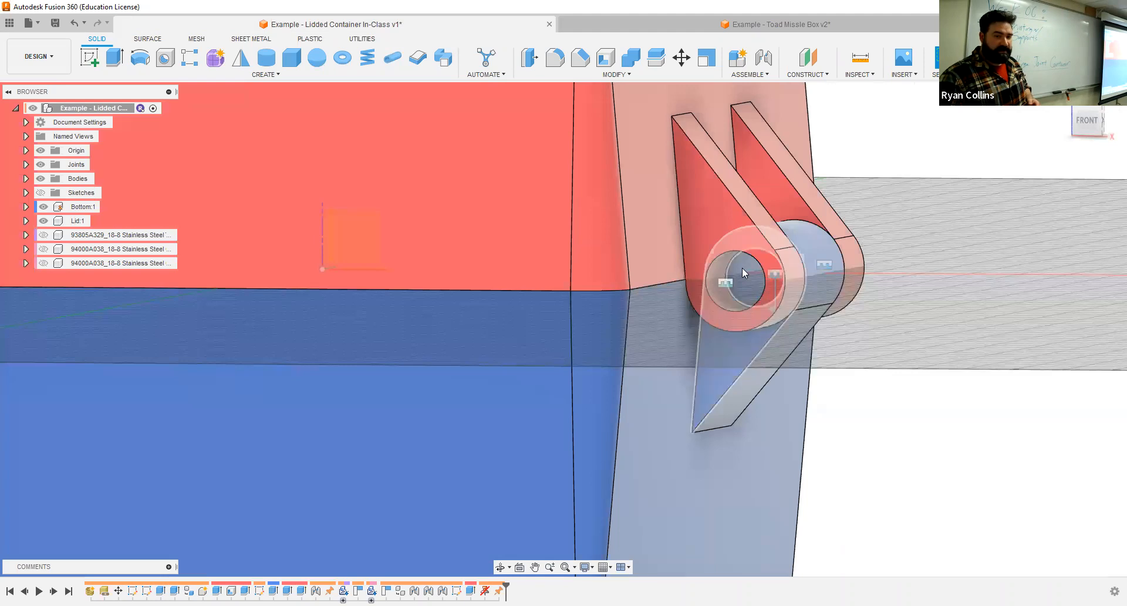
left_click(682, 23)
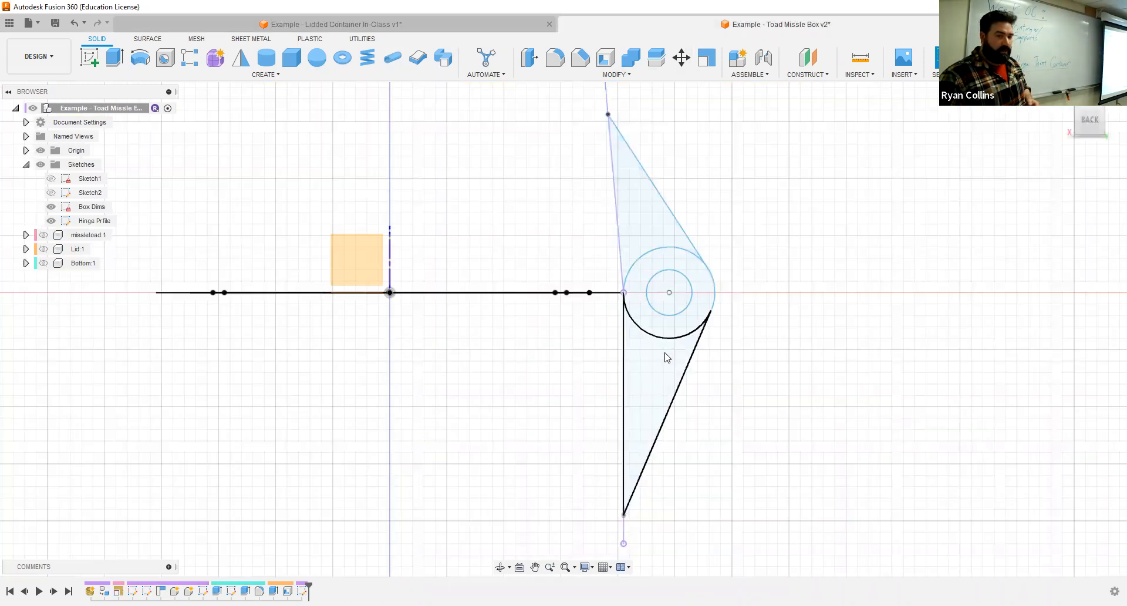
- Show the Lid and Bottom components again around the hinge sketch
mouse_move(784, 349)
middle_mouse_down("shift")
mouse_move(709, 354)
mouse_move(747, 356)
middle_mouse_up("shift")
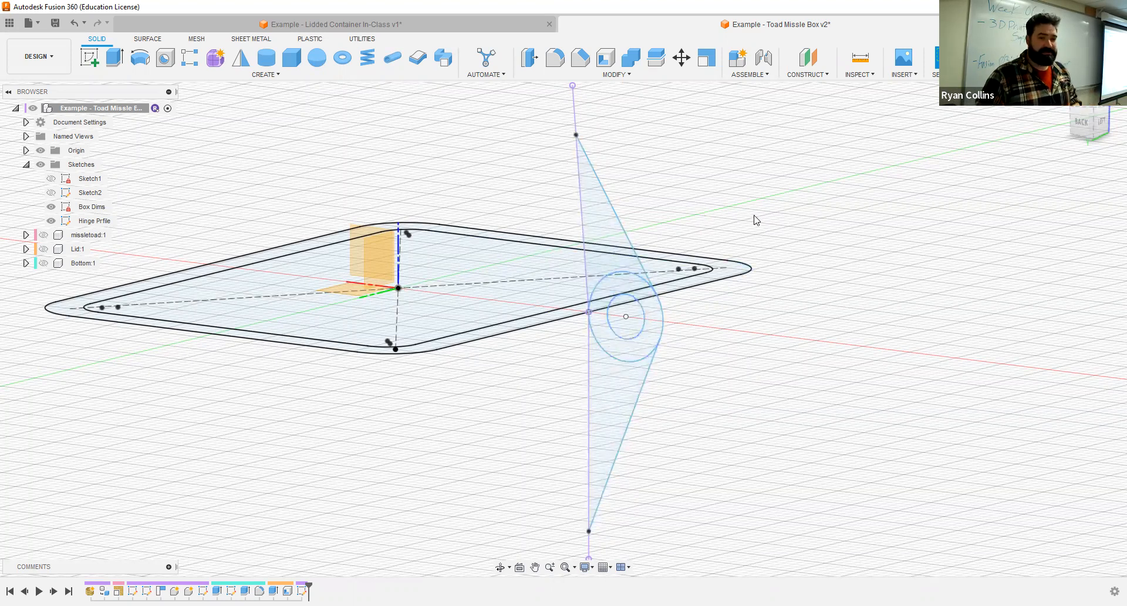
left_click(43, 249)
left_click(43, 263)
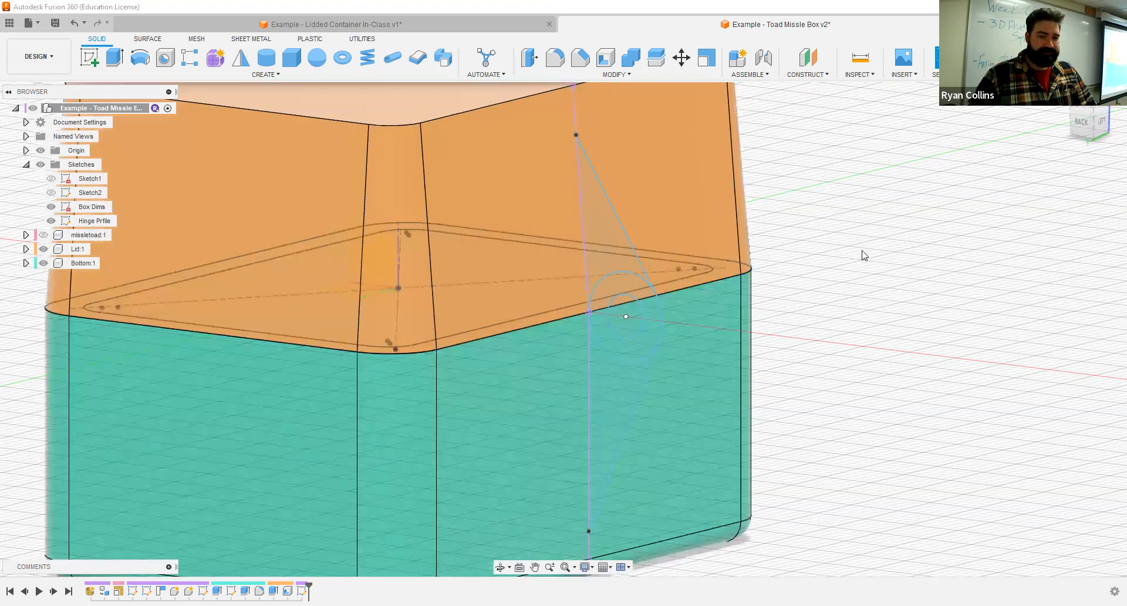
- Compare the box with the Lidded Container In-Class design, examining how the lid and bottom hinge knuckles interlock
mouse_move(880, 294)
middle_mouse_down("shift")
mouse_move(911, 287)
mouse_move(888, 307)
middle_mouse_up("shift")
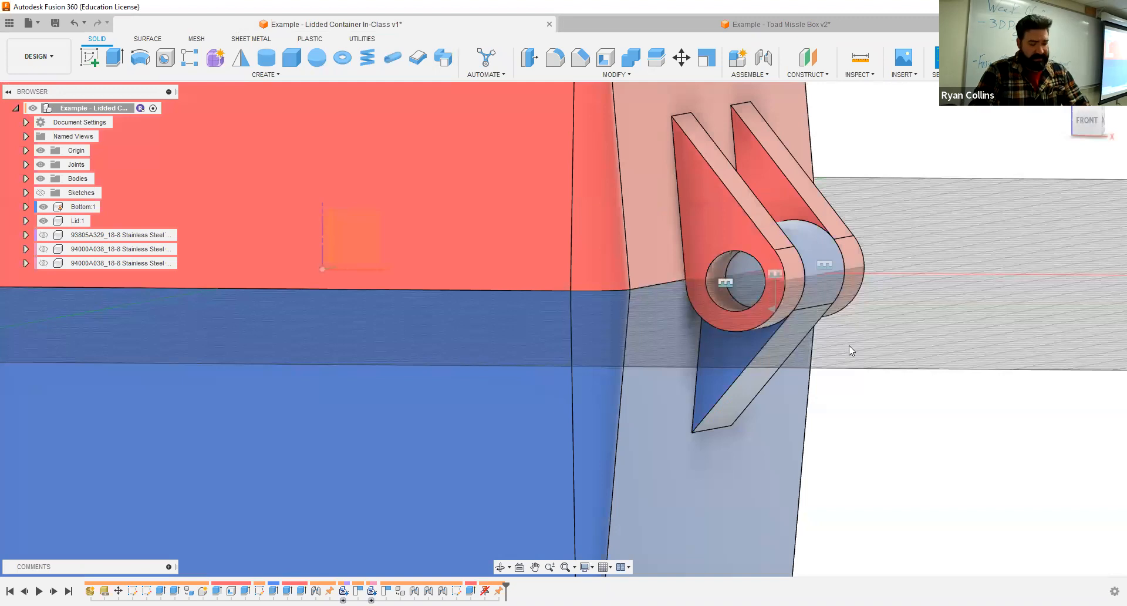
middle_click_drag(849, 345, 790, 363, "shift")
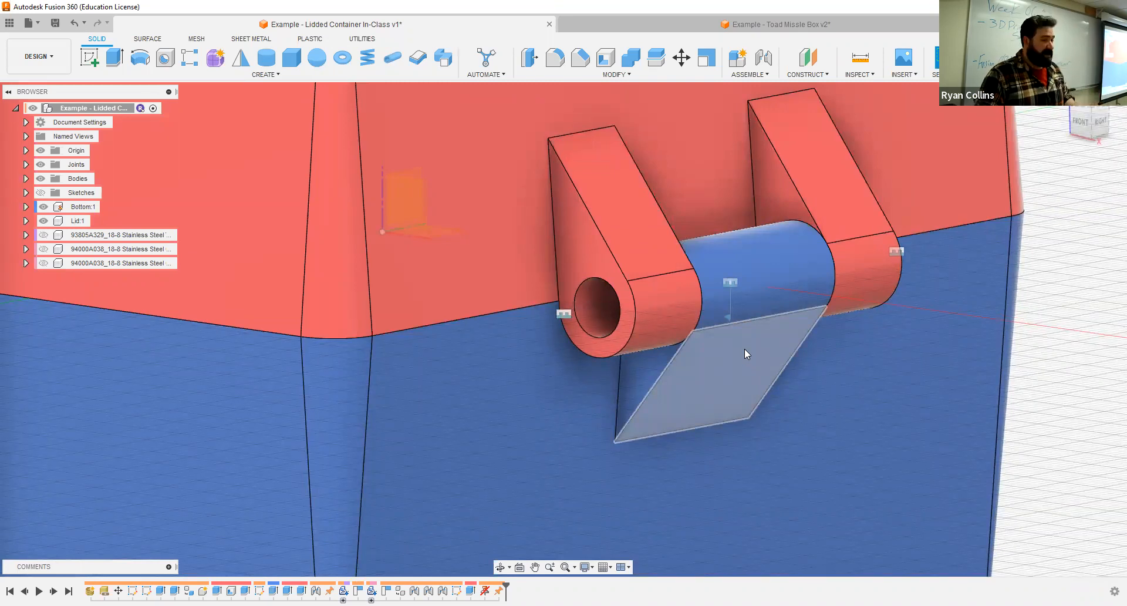
left_click(645, 28)
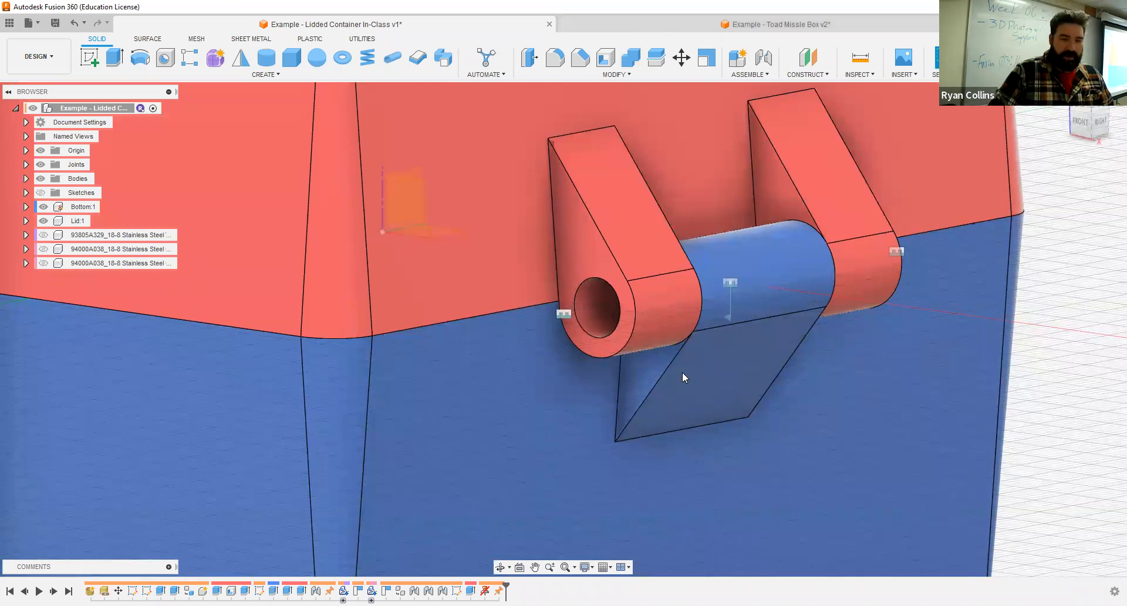
- Activate the Lid component in the Toad Missle Box design
middle_click_drag(771, 321, 784, 315, "shift")
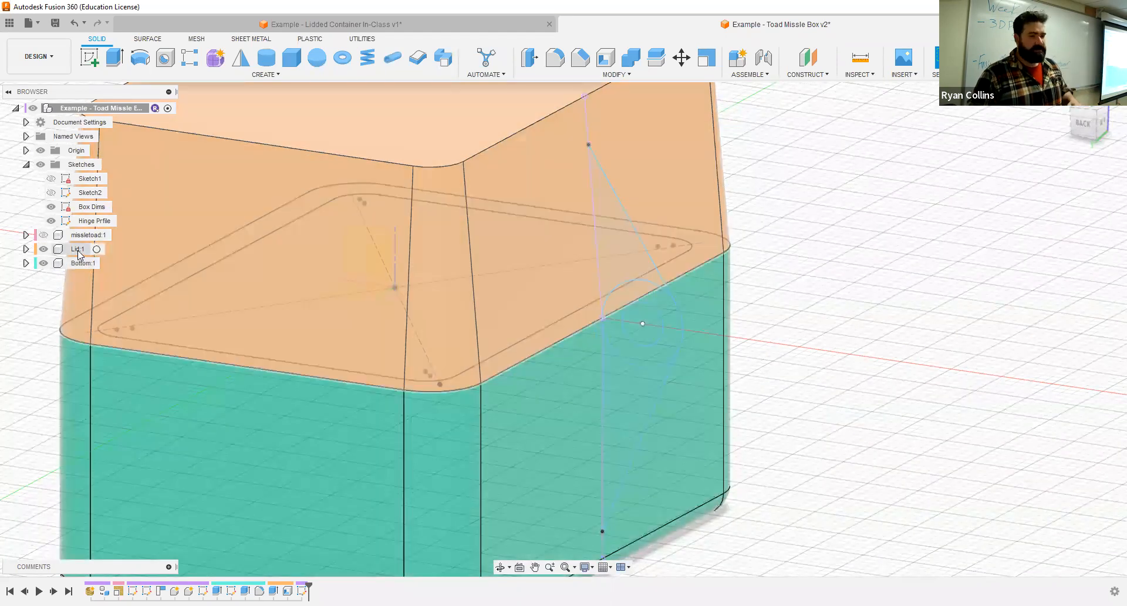
left_click(78, 249)
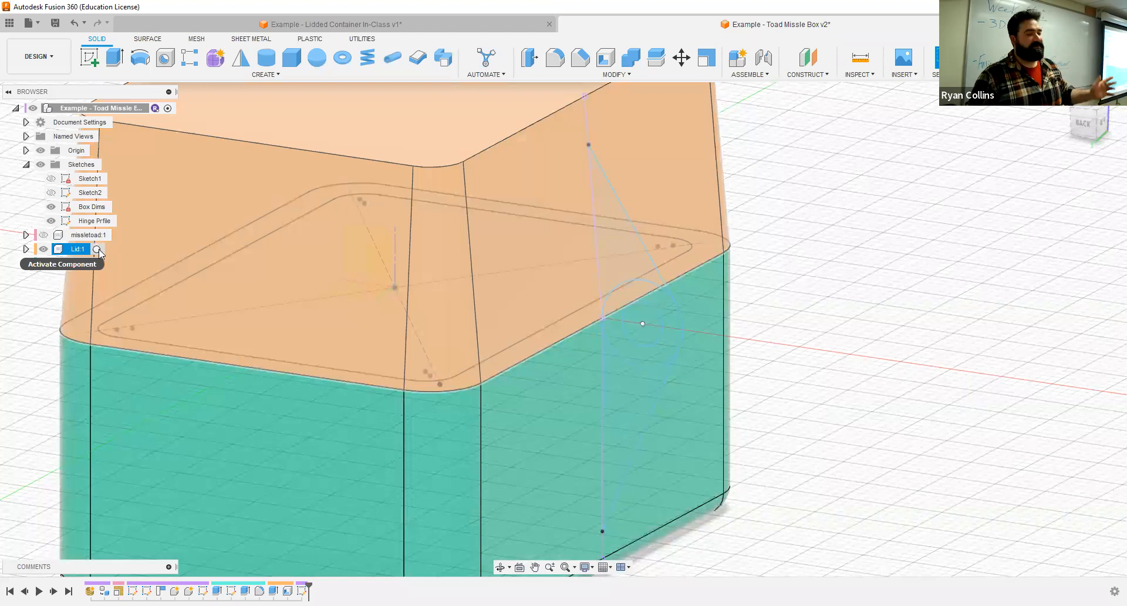
left_click(98, 248)
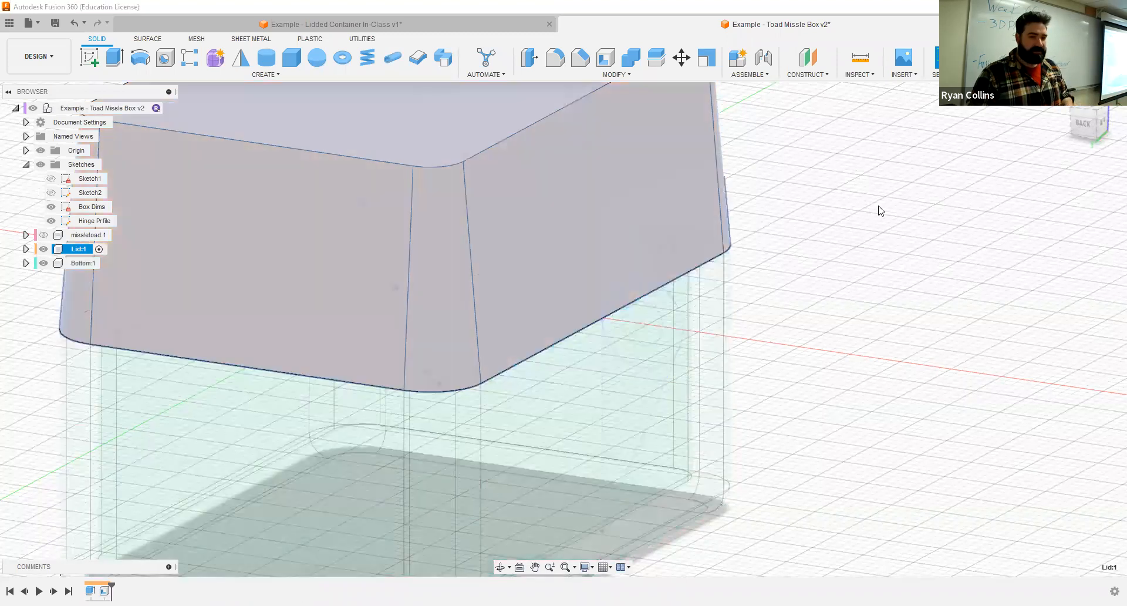
- Extrude the hinge sketch's ring and upper wedge profiles 9 mm onto the Lid
middle_click_drag(833, 287, 824, 296, "shift")
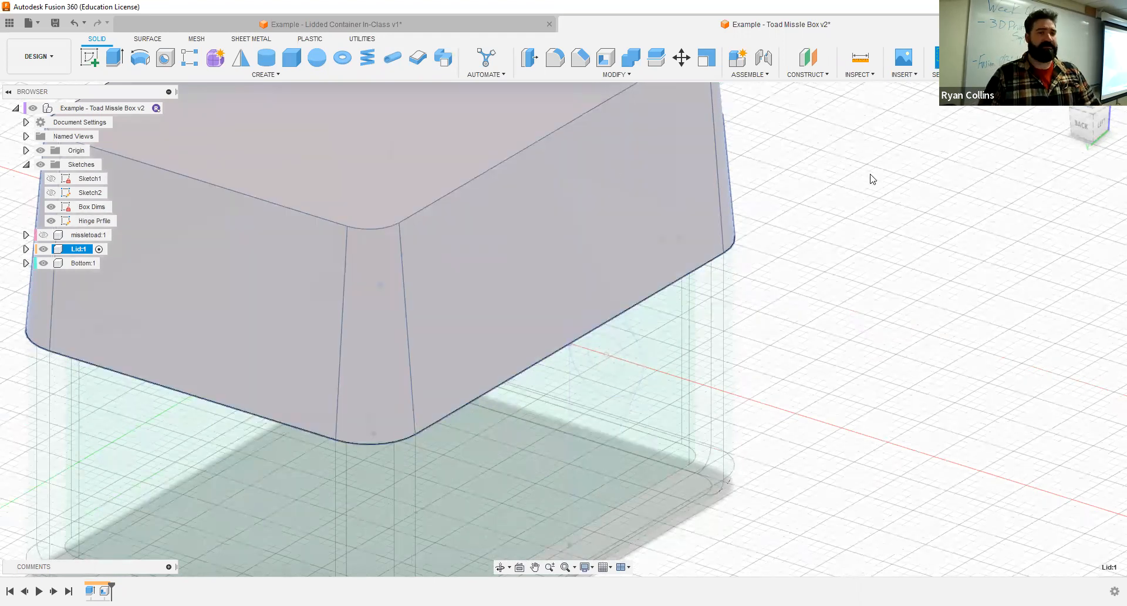
left_click(117, 62)
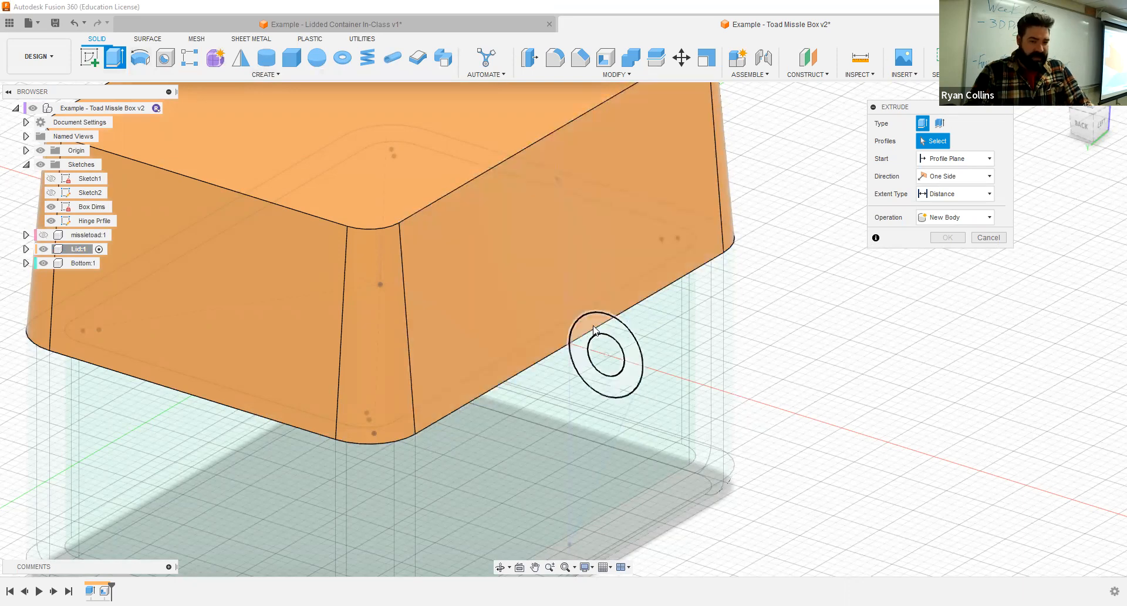
left_click(594, 330)
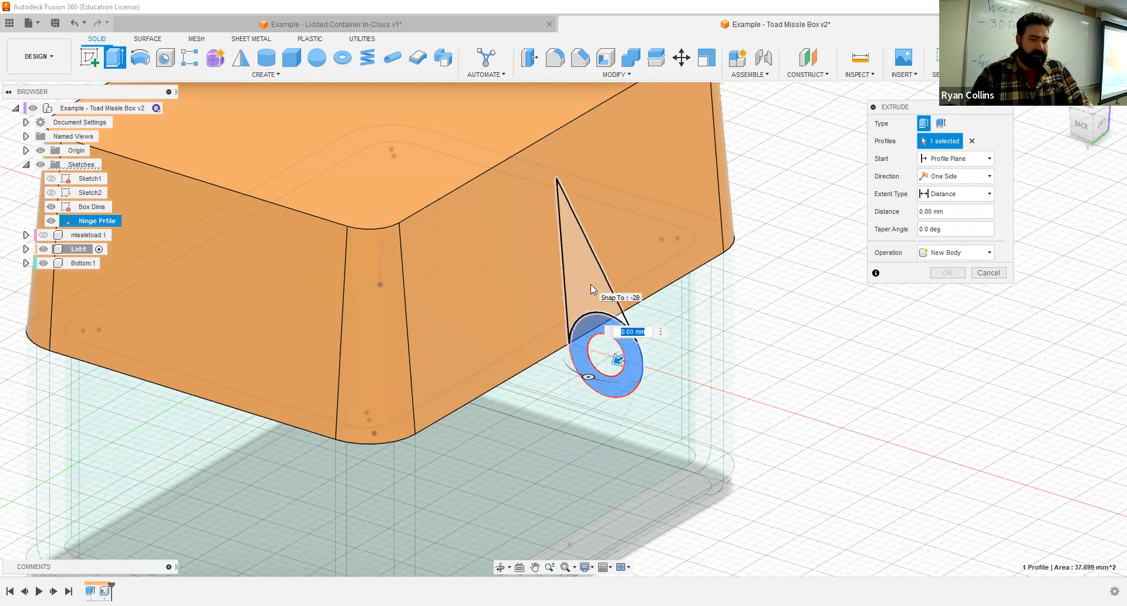
left_click(590, 284)
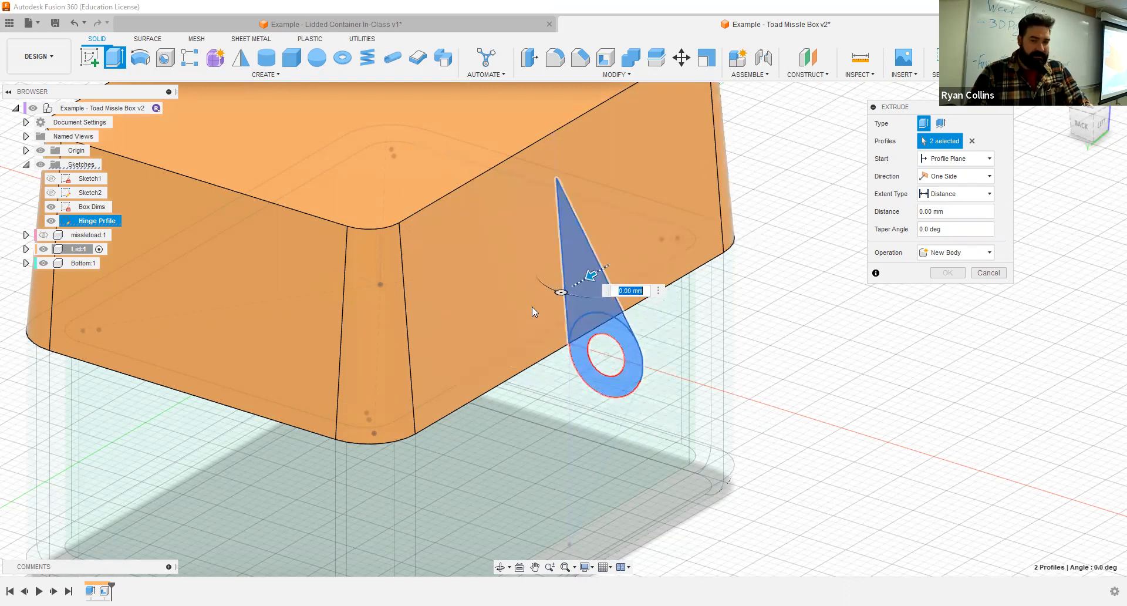
type("9")
key("Return")
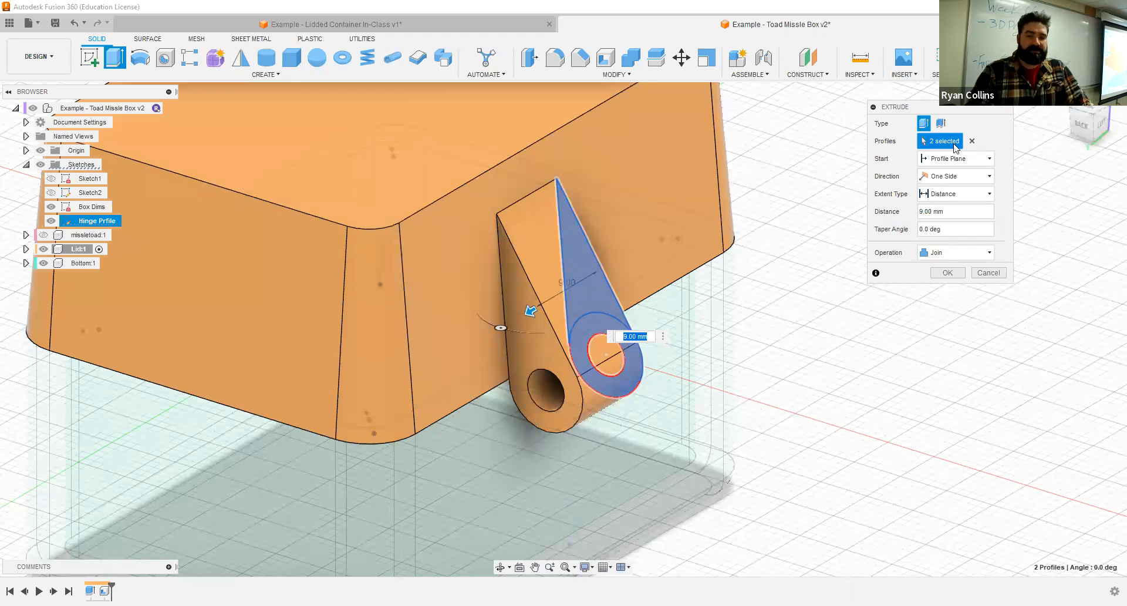
- Make the Lid hinge extrusion symmetric with whole-length measurement and a distance of 10 mm, joined to the Lid
left_click(954, 175)
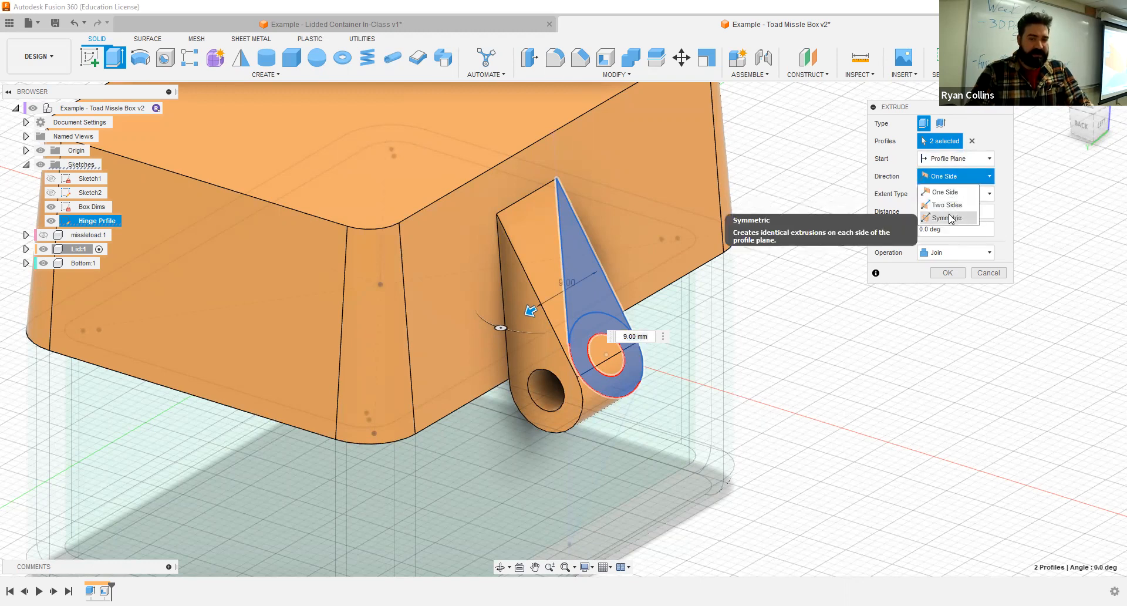
left_click(949, 218)
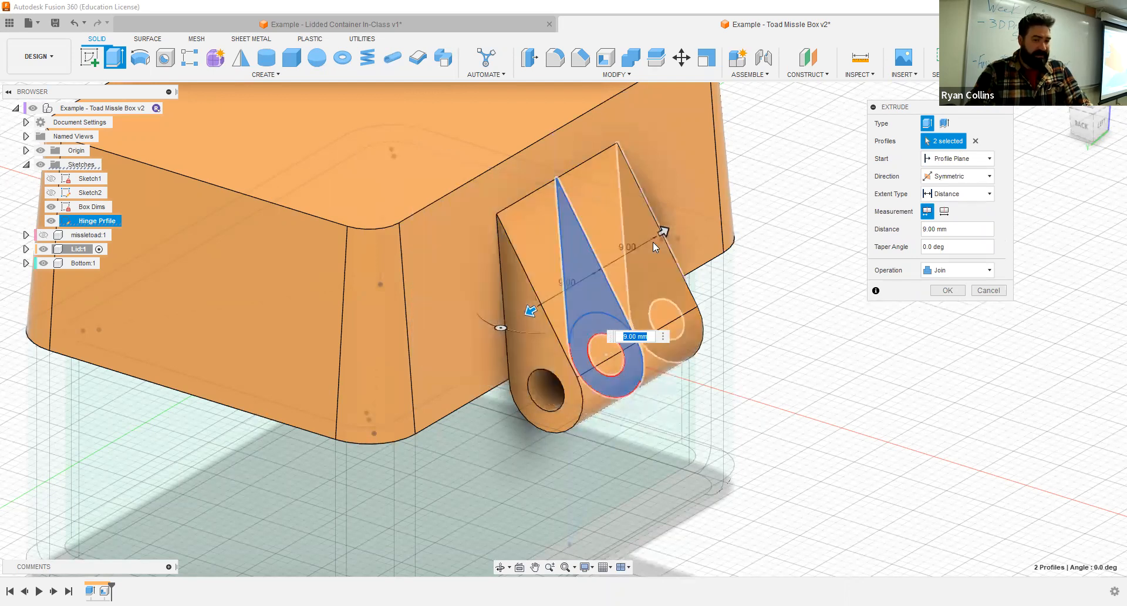
left_click(944, 212)
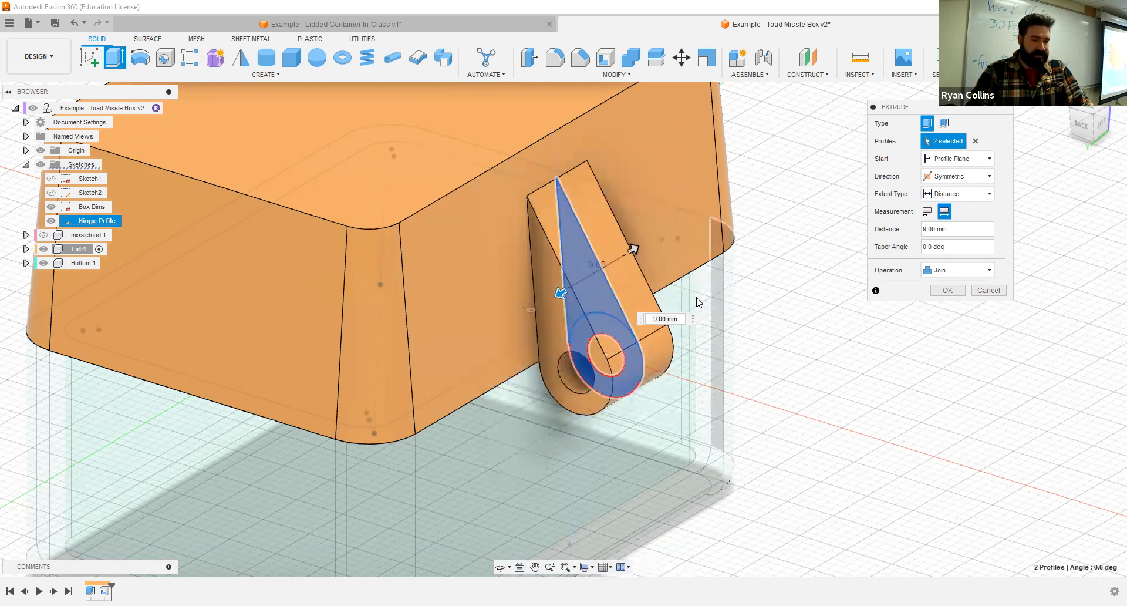
middle_click_drag(690, 298, 668, 285, "shift")
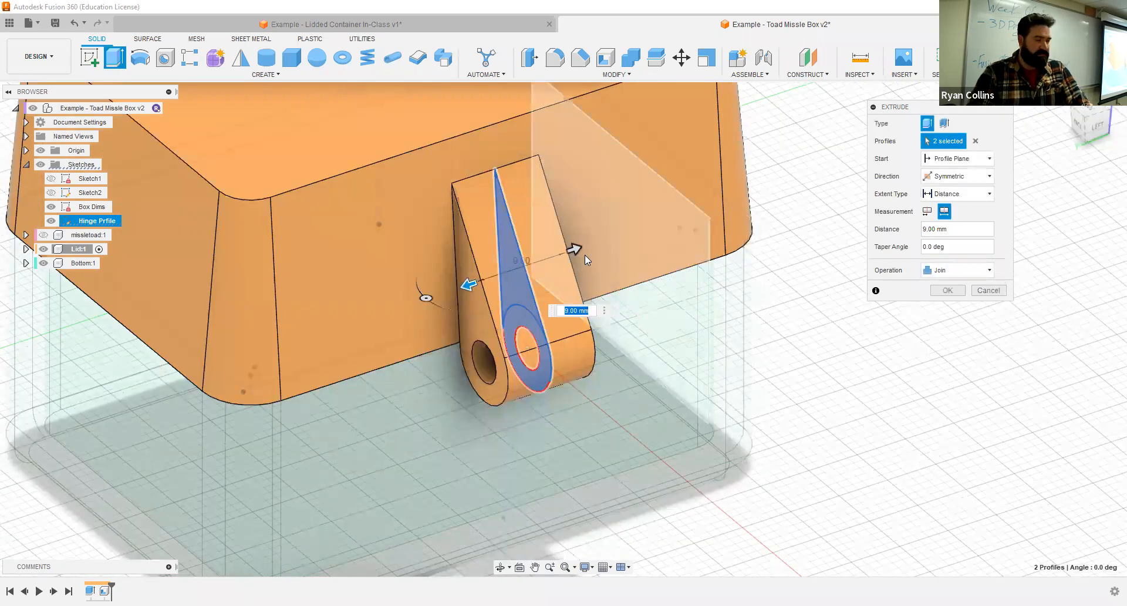
left_click(953, 230)
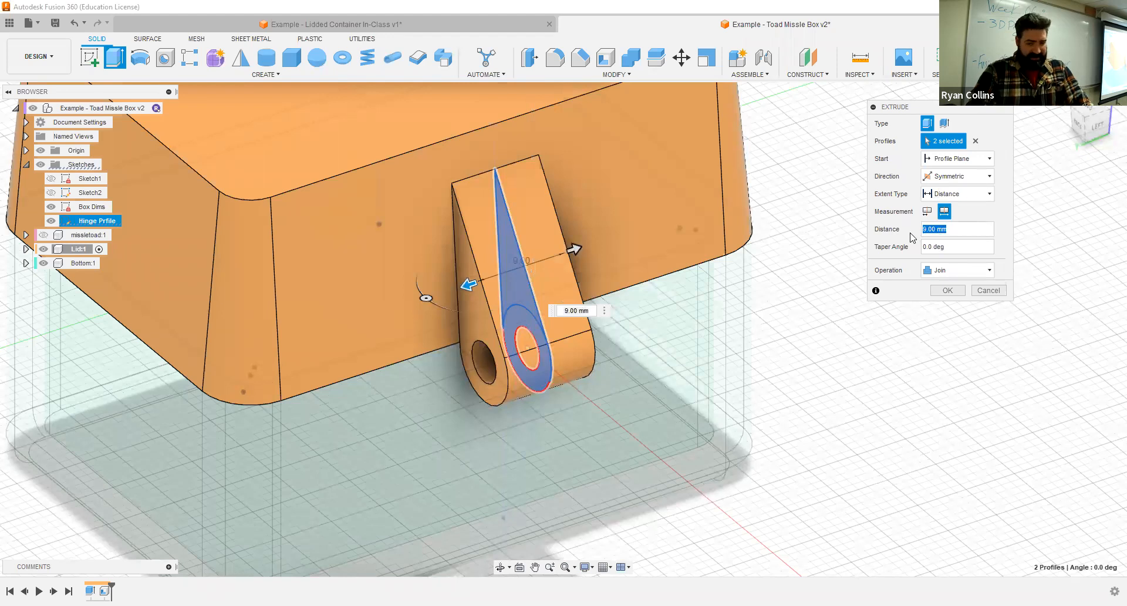
type("10")
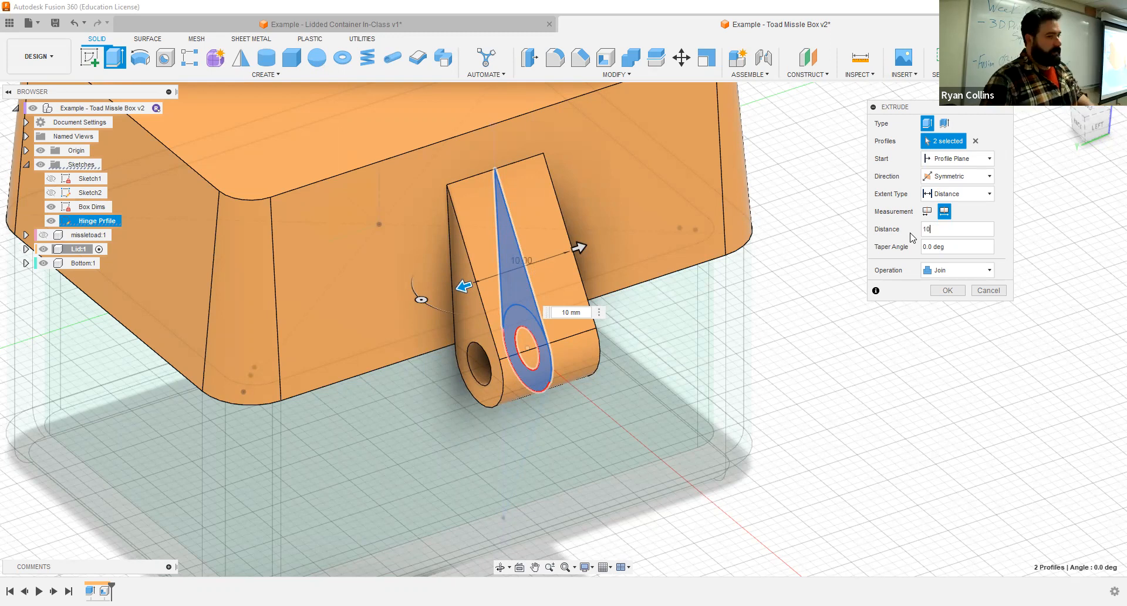
left_click(947, 291)
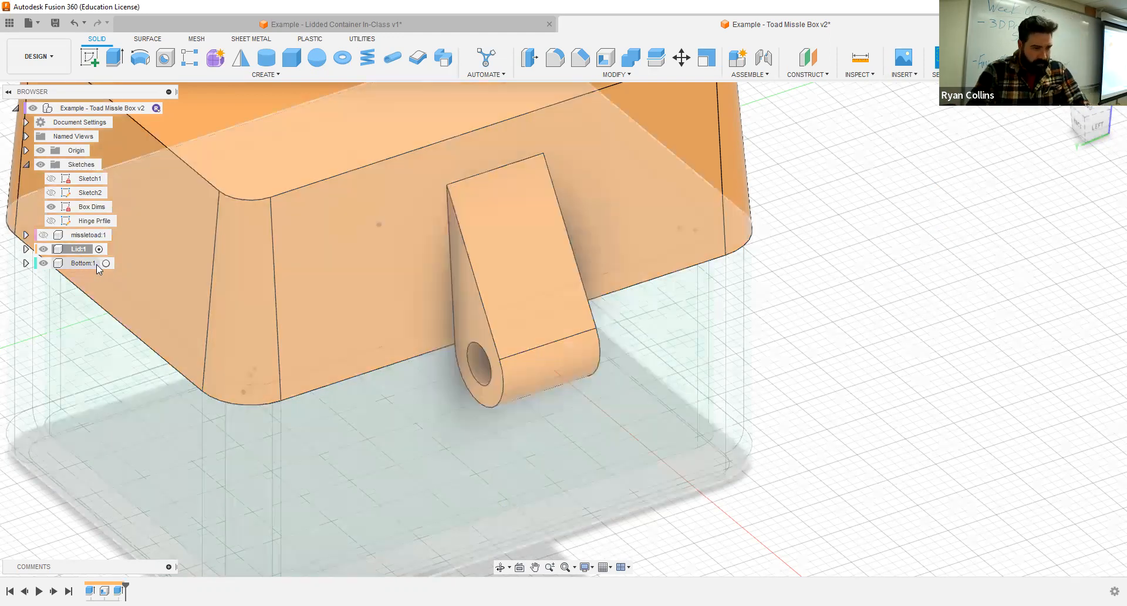
- Activate the Bottom component and select the ring and lower wedge profiles of the Hinge Prfile sketch for an extrusion, hiding the Lid for access
left_click(96, 264)
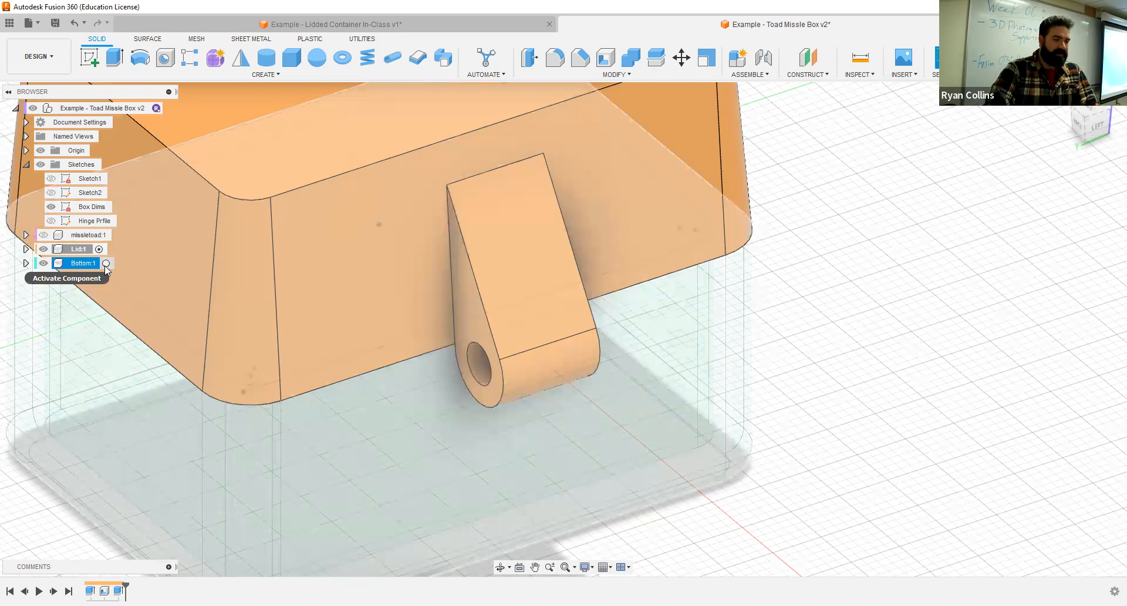
left_click(105, 264)
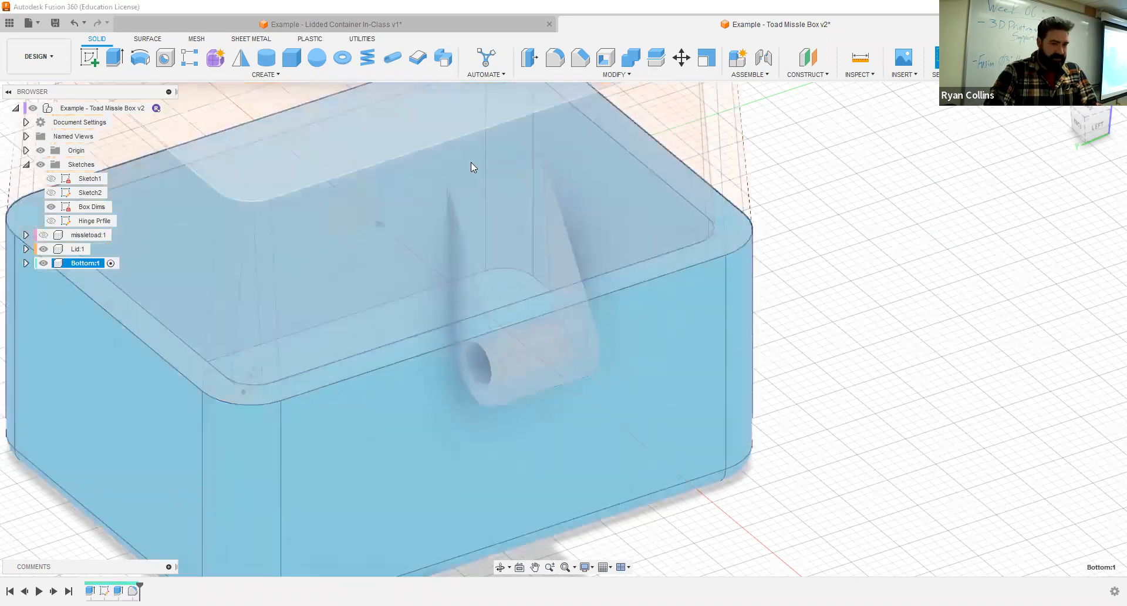
left_click(123, 63)
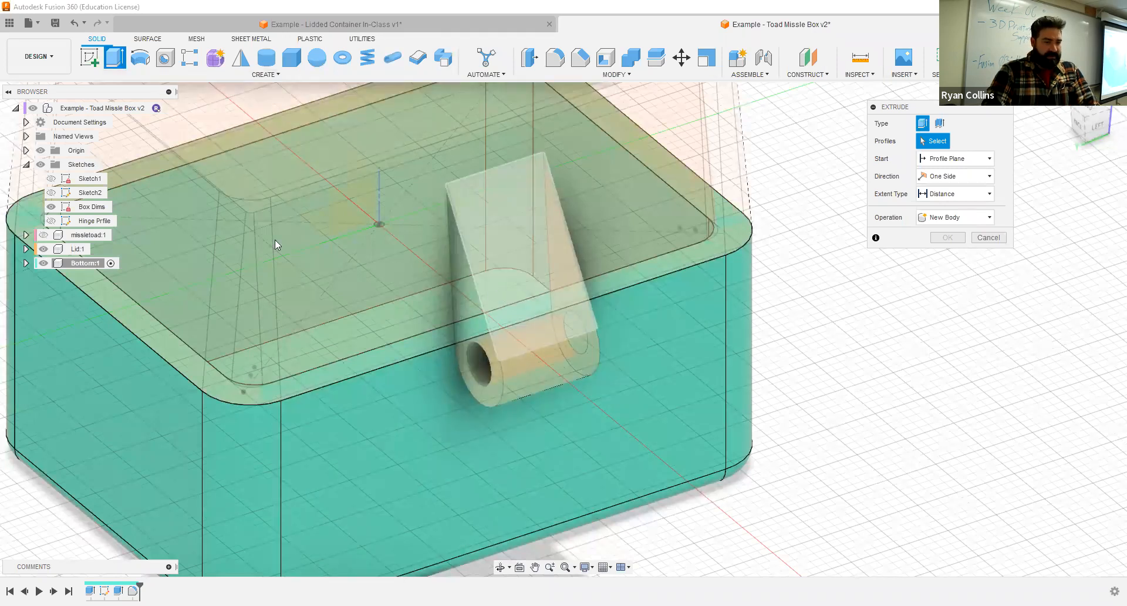
left_click(51, 221)
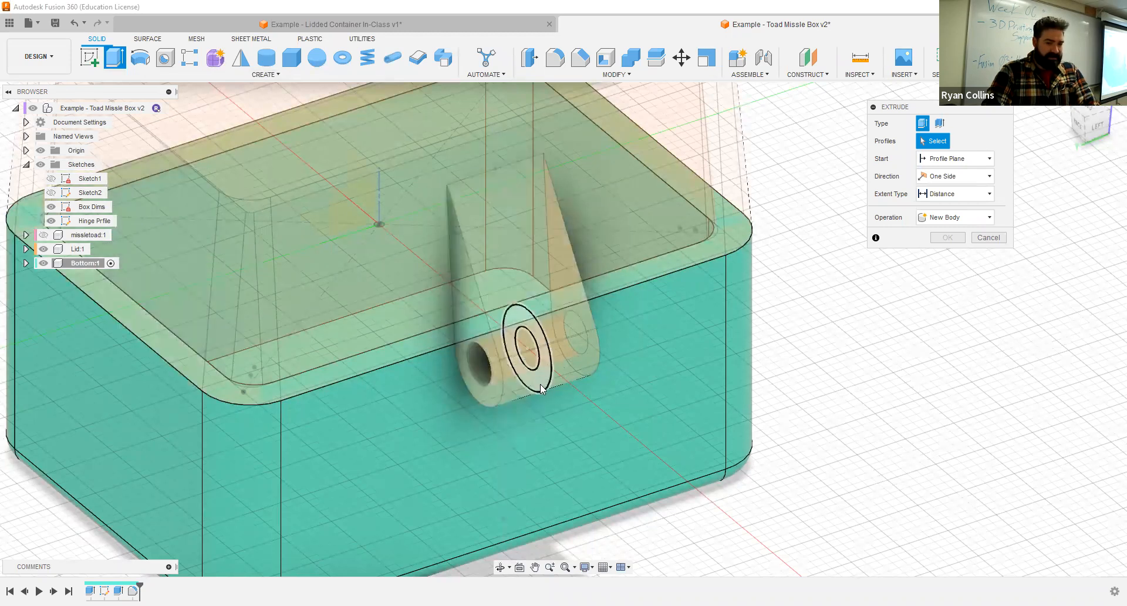
left_click(44, 249)
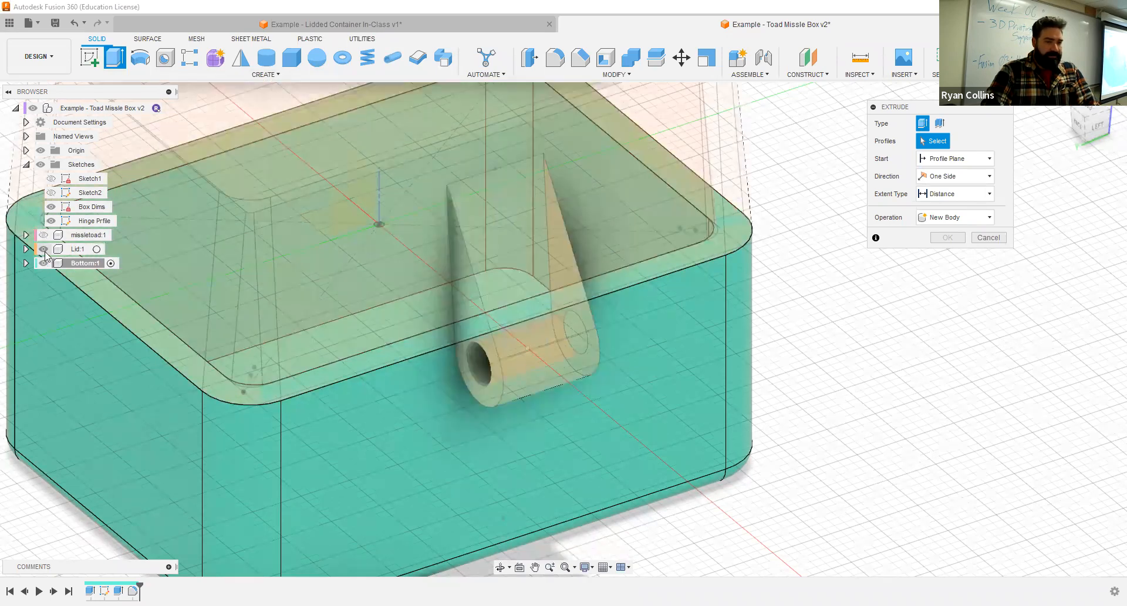
middle_click_drag(360, 268, 626, 242, "shift")
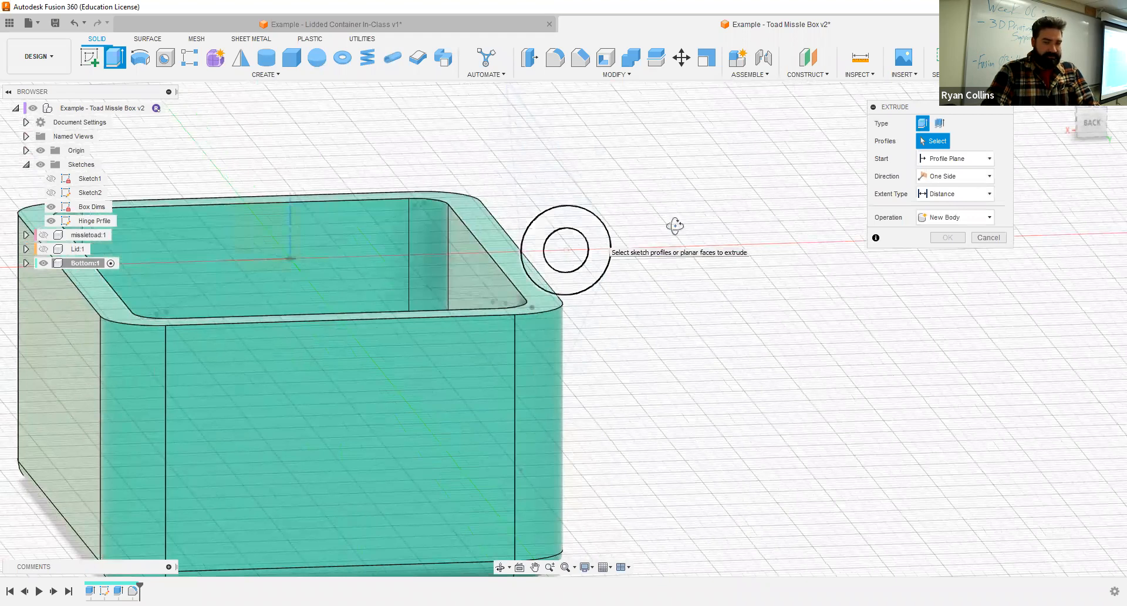
left_click(573, 312)
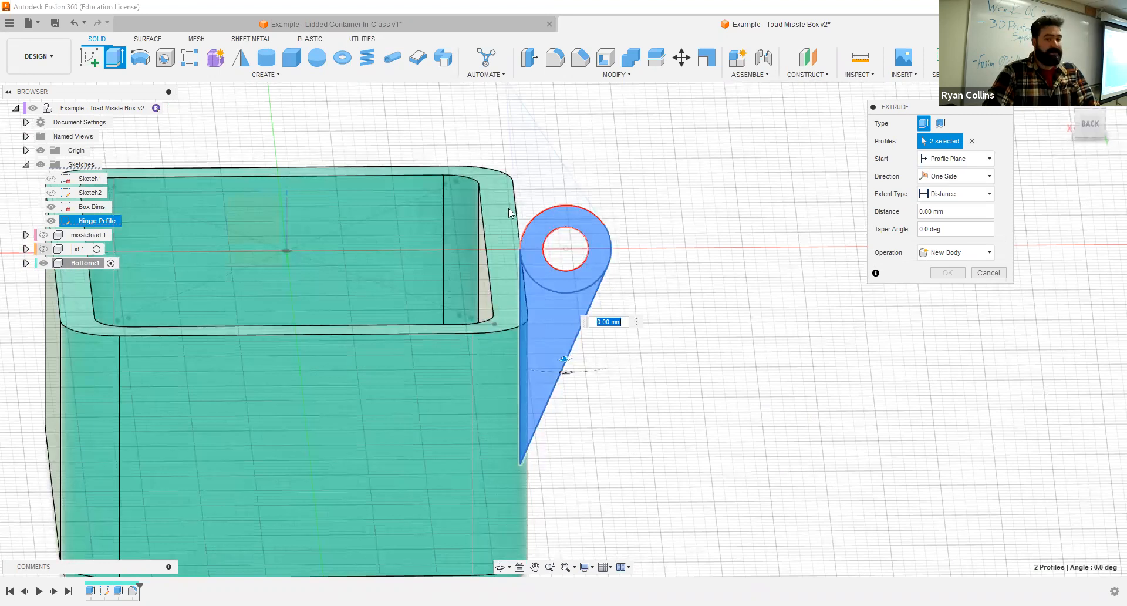
- Extrude the selected hinge profiles outward 5 mm from the side face of the Lid's knuckle, joining them to the Bottom
middle_click_drag(681, 172, 618, 174, "shift")
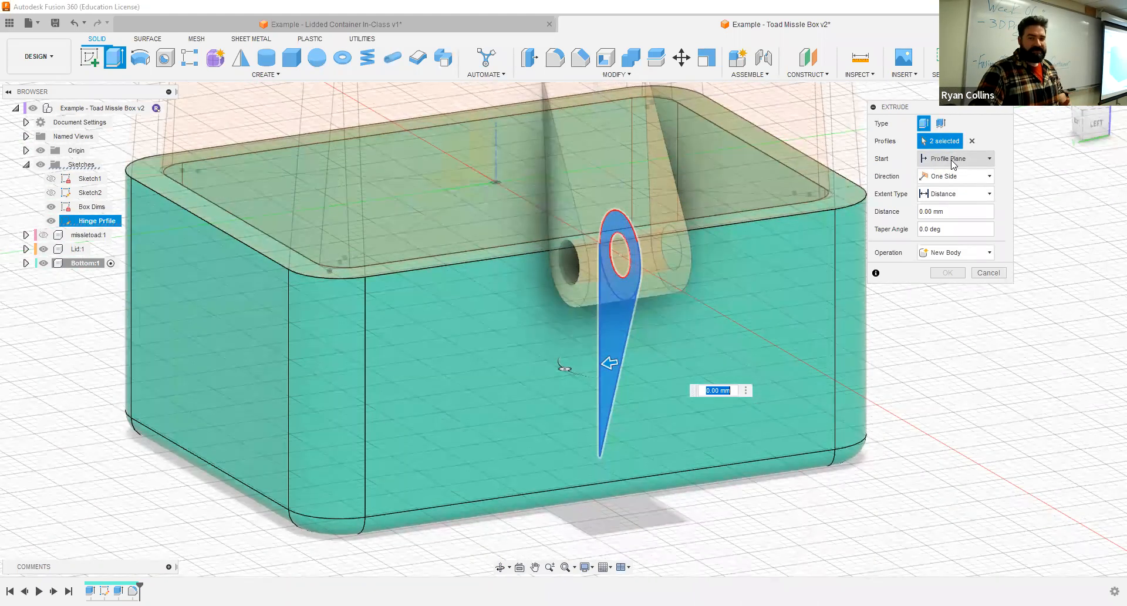
left_click(944, 159)
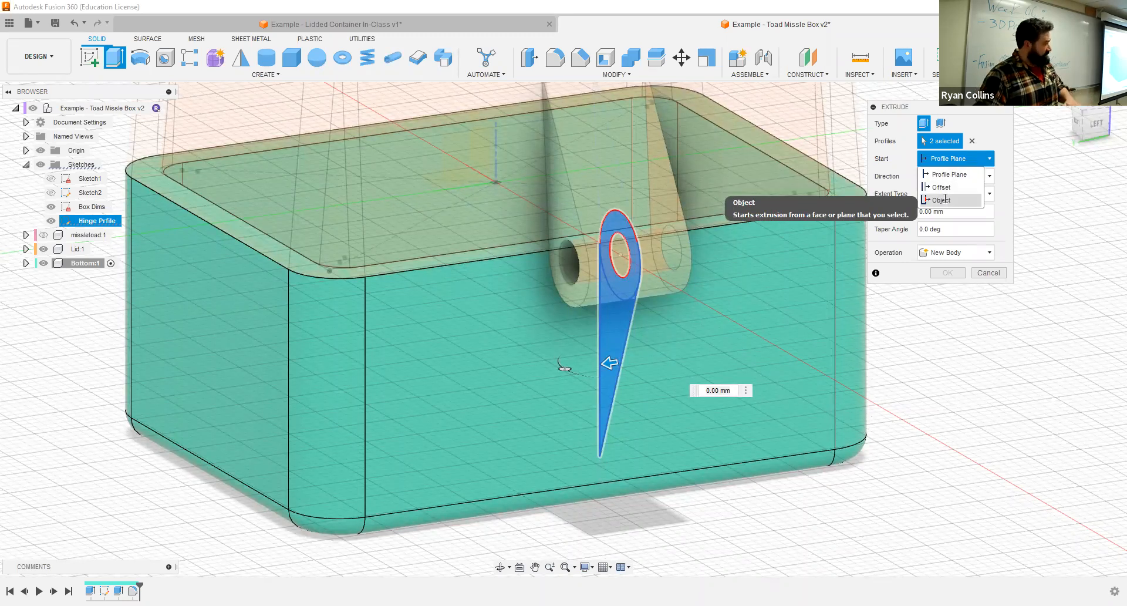
left_click(942, 199)
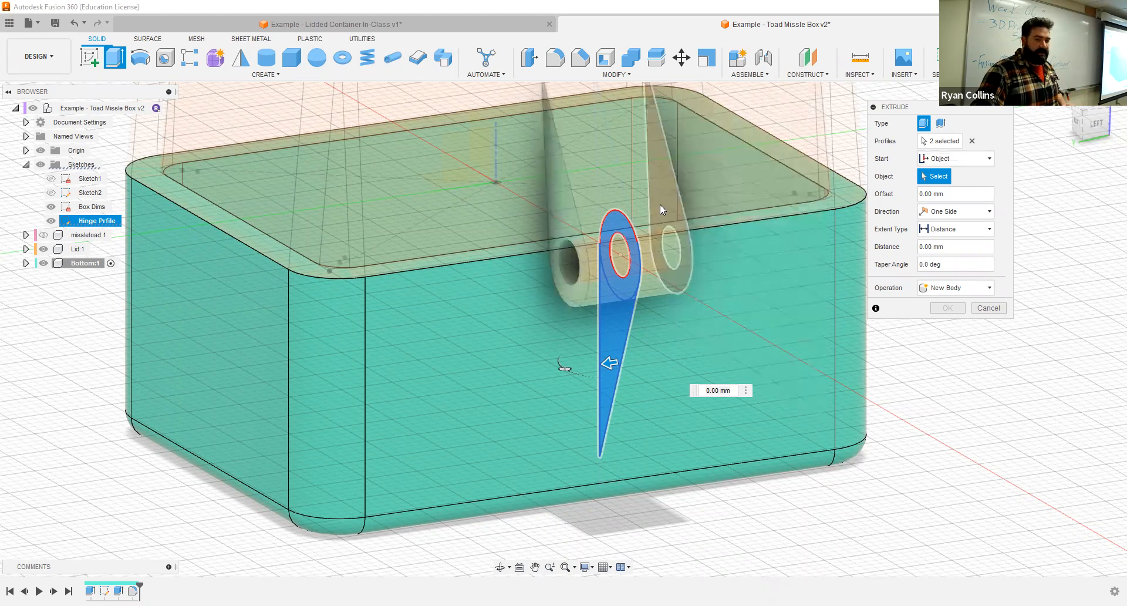
left_click(560, 224)
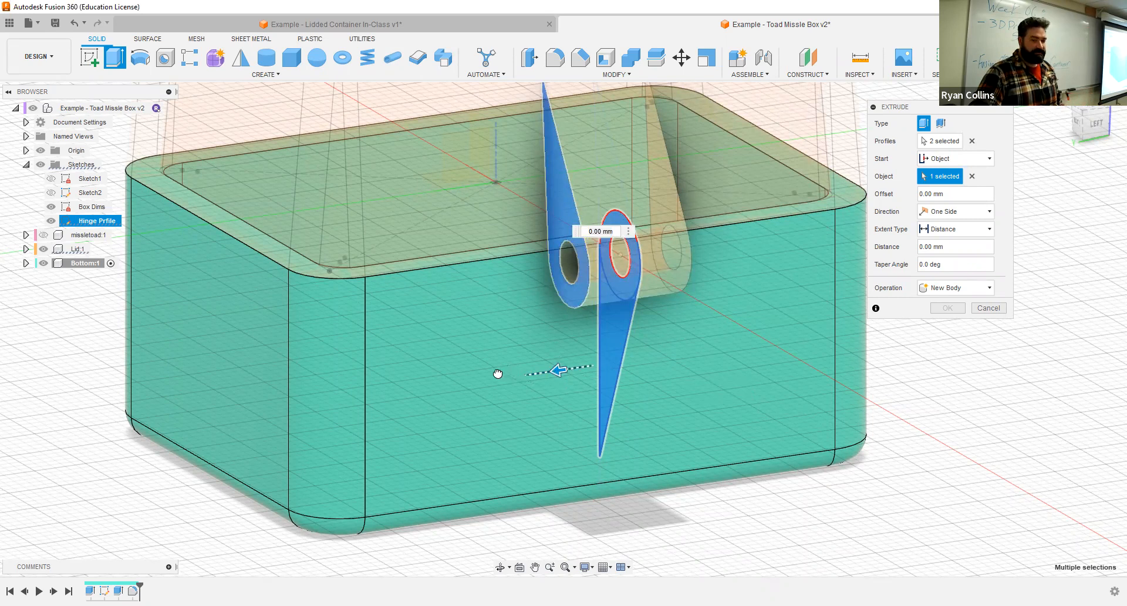
left_click_drag(558, 369, 497, 373)
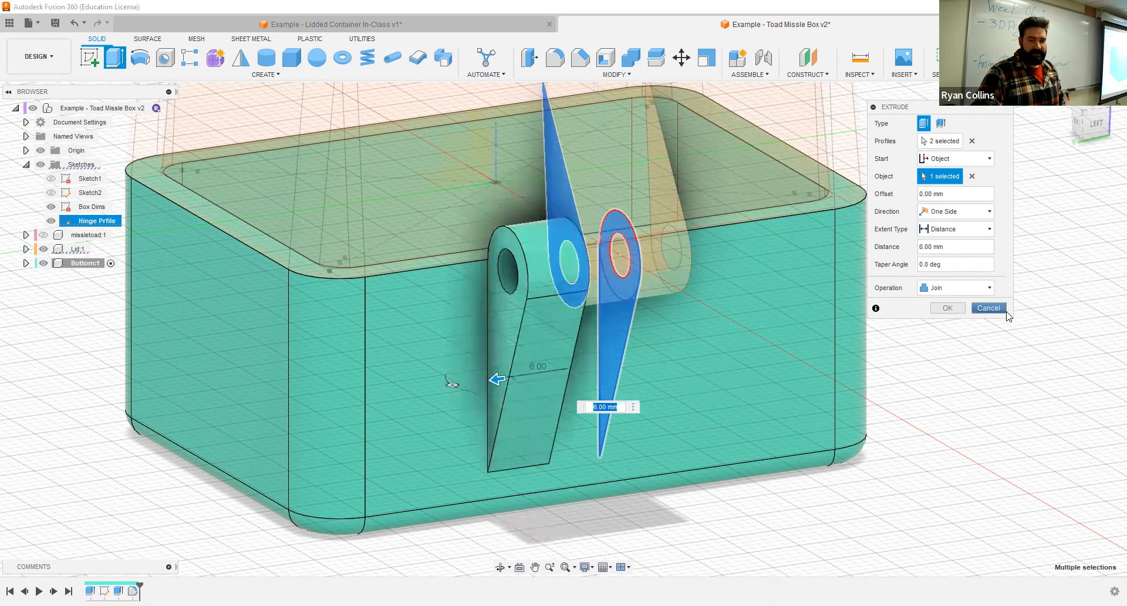
left_click(959, 247)
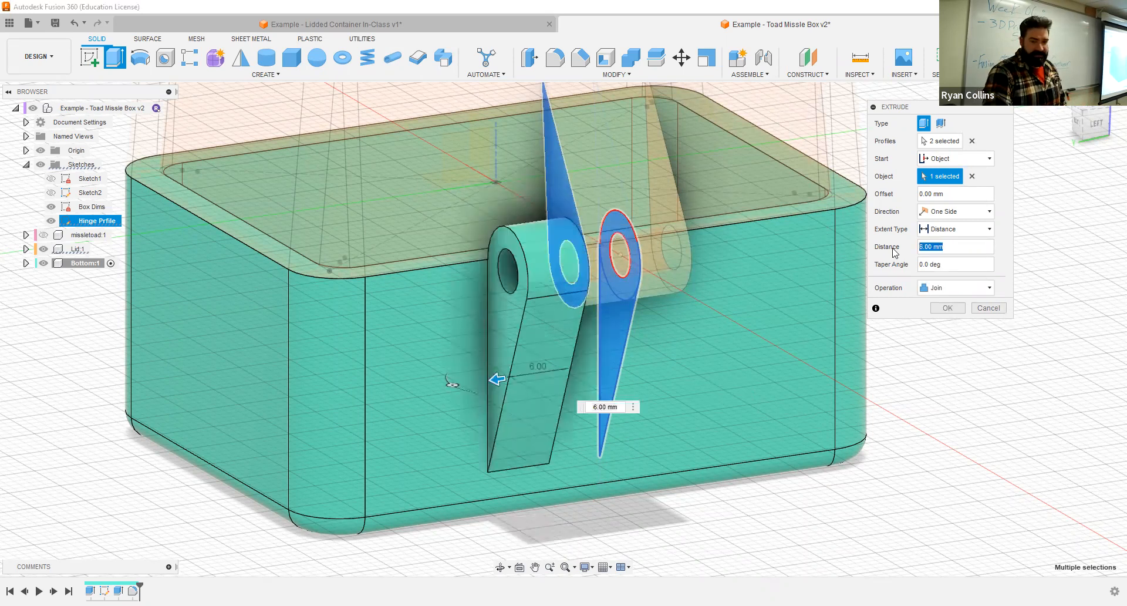
type("5")
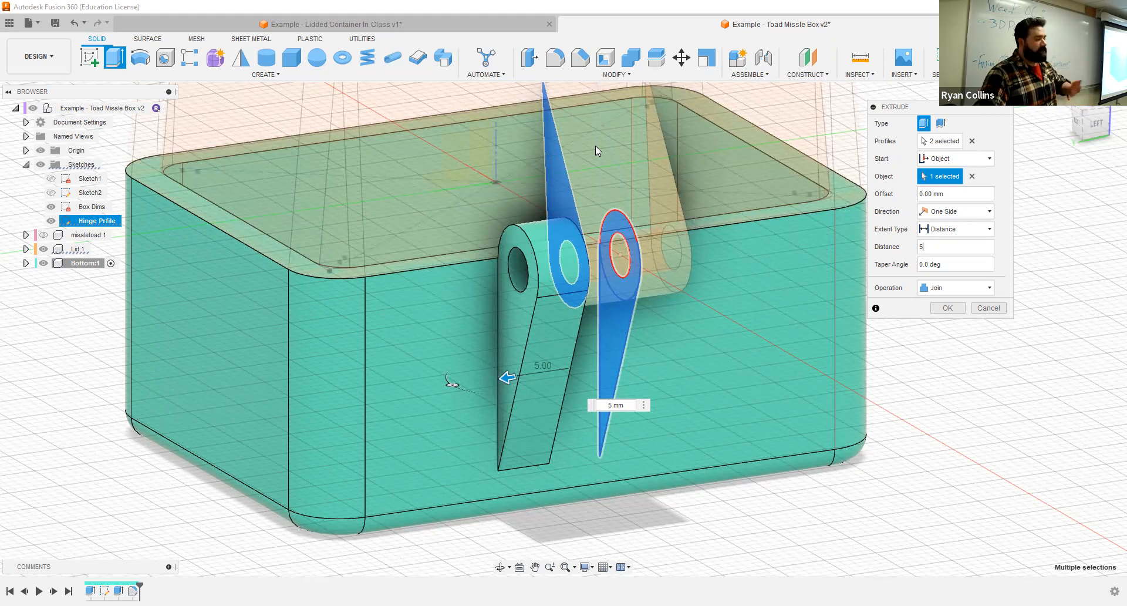
left_click(947, 307)
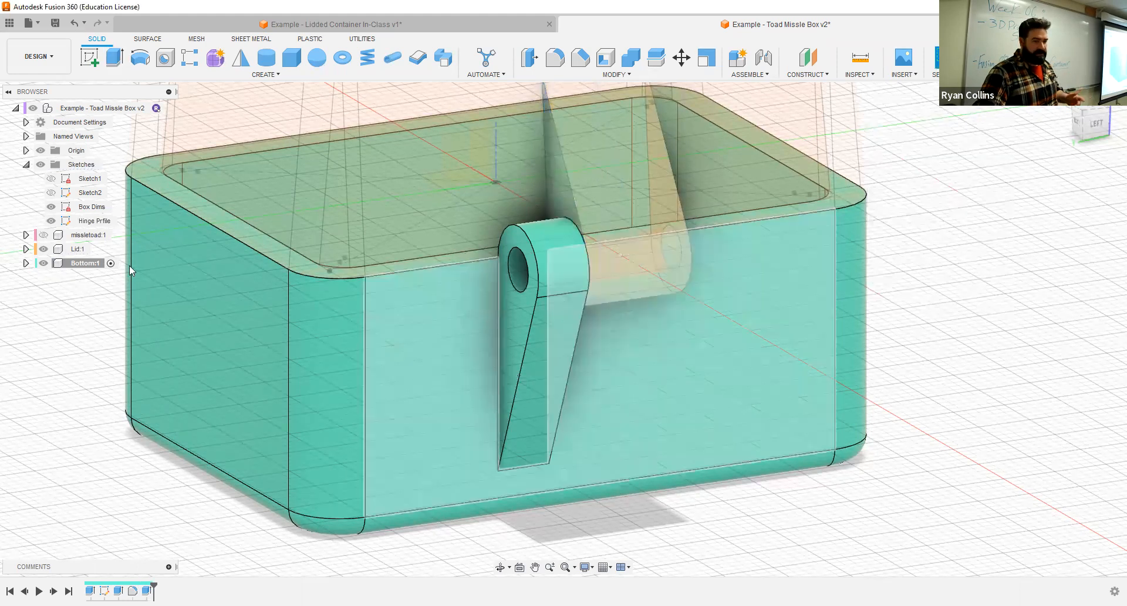
- Hide the Lid to examine the new knuckle on the Bottom, and show the Lid again
left_click(44, 249)
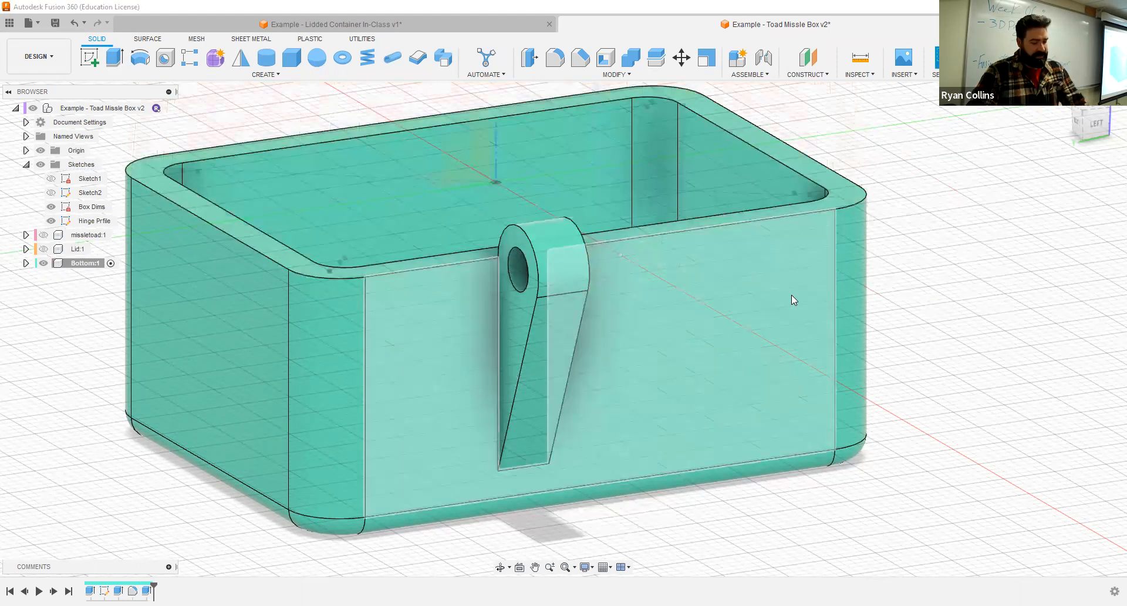
mouse_move(793, 281)
middle_mouse_down("shift")
mouse_move(712, 270)
mouse_move(783, 284)
middle_mouse_up("shift")
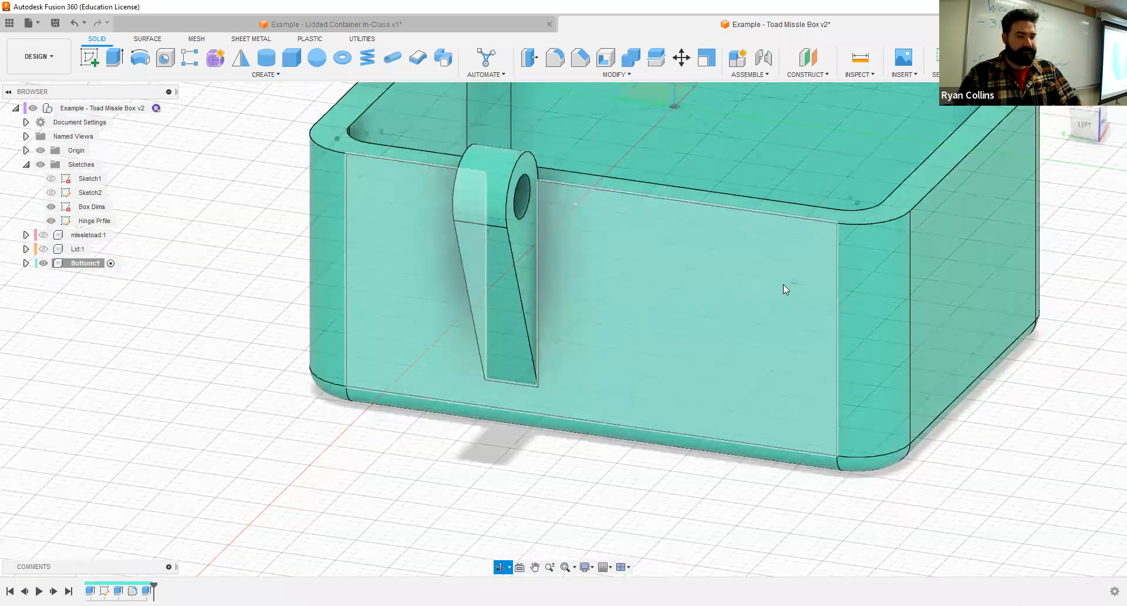
left_click(43, 249)
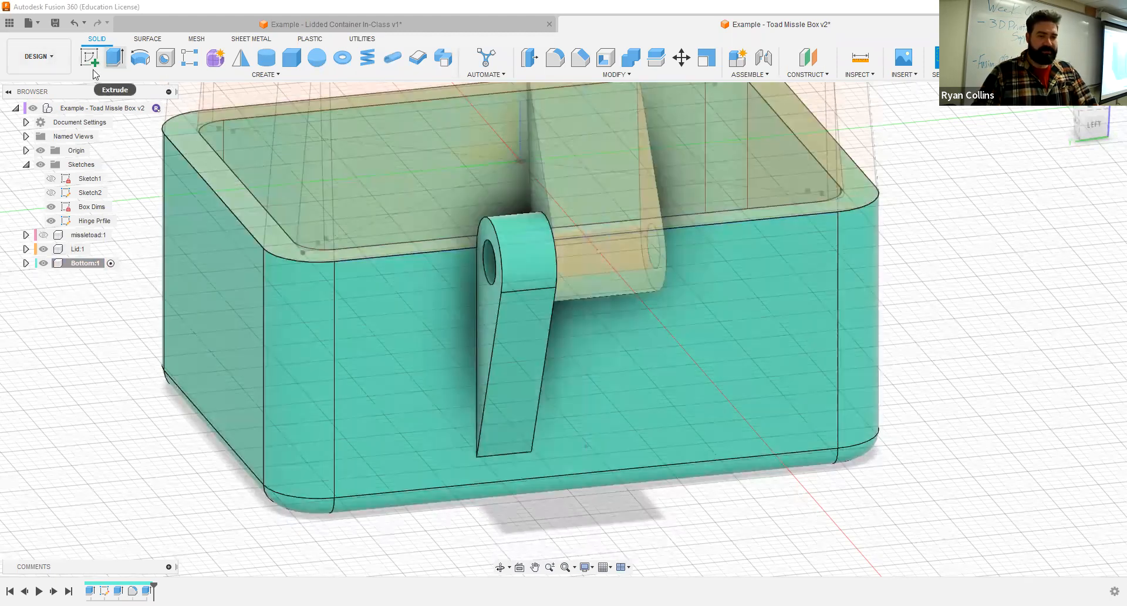
- Extrude the ring and lower wedge hinge profiles -5 mm from the opposite side face of the Lid's knuckle, joining them to the Bottom
middle_click_drag(728, 339, 668, 344, "shift")
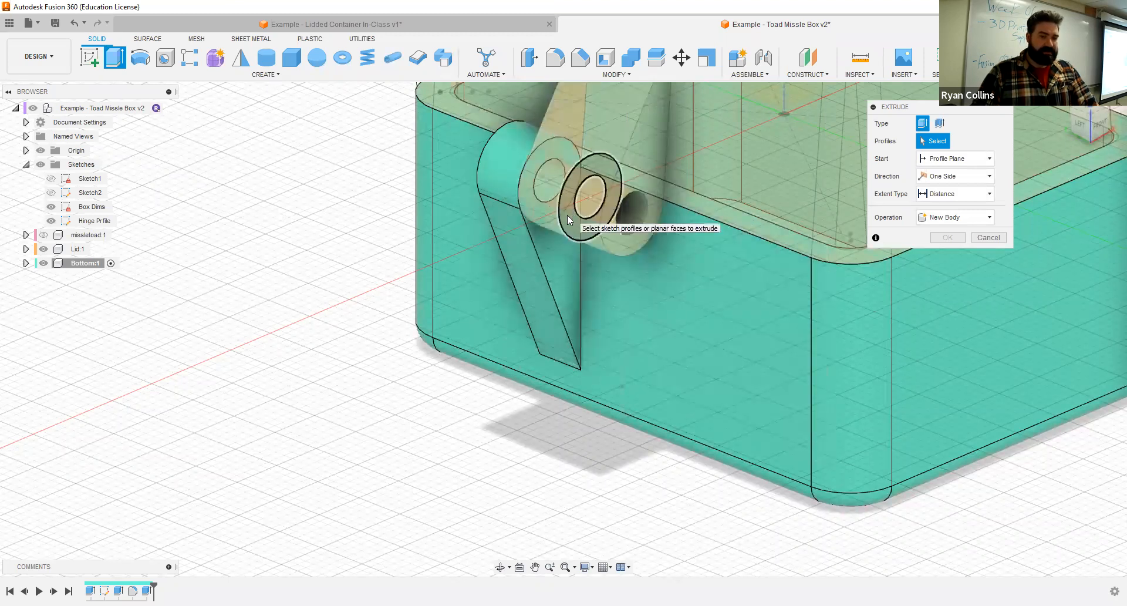
left_click(567, 220)
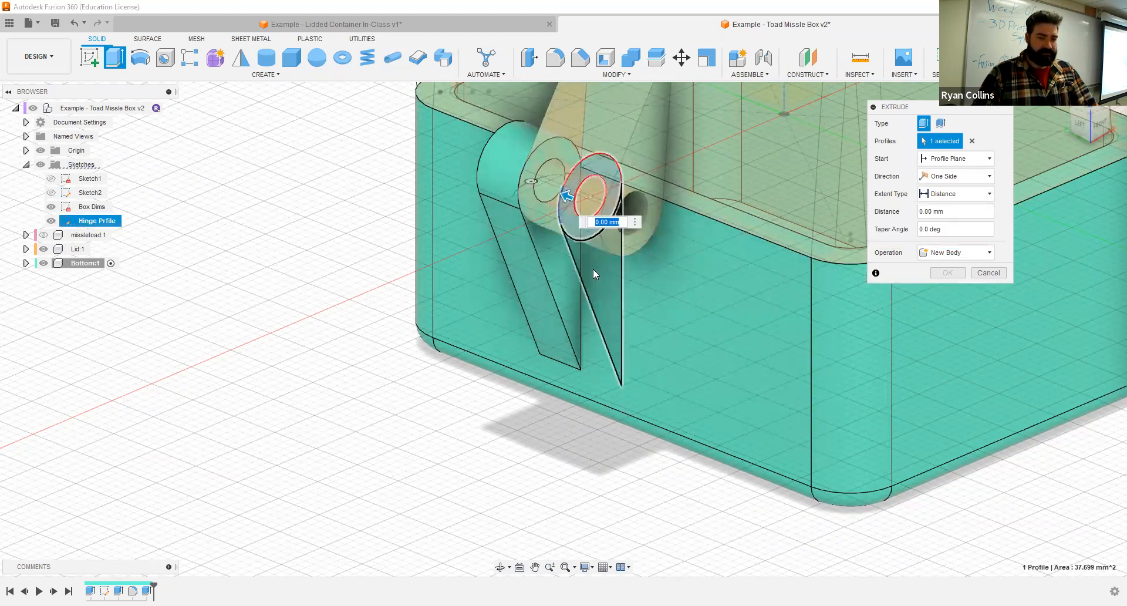
left_click(593, 269)
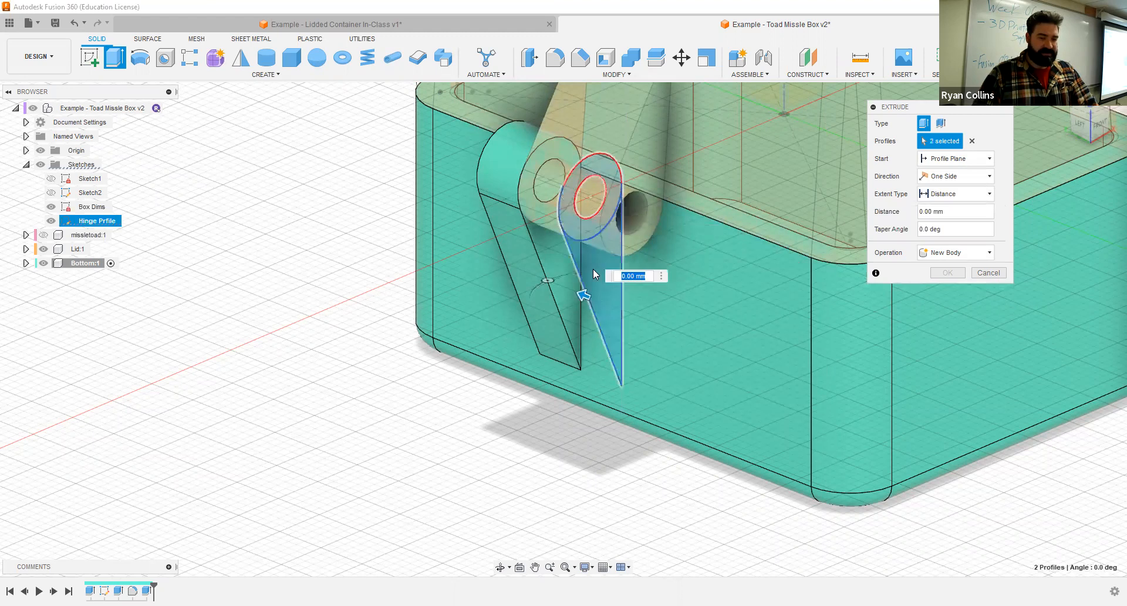
left_click(952, 159)
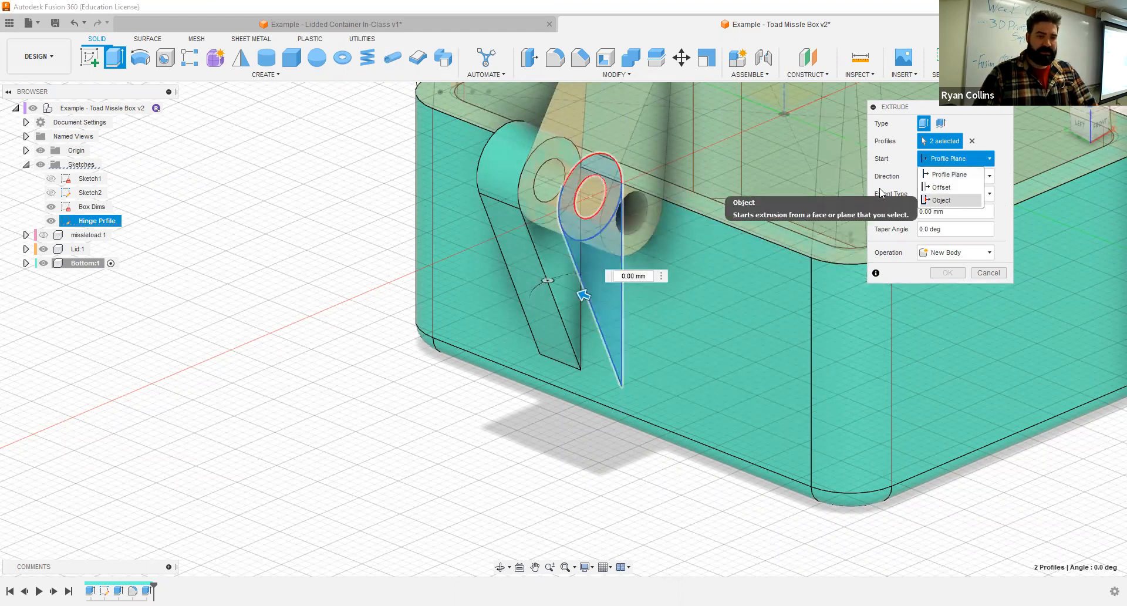
left_click(944, 202)
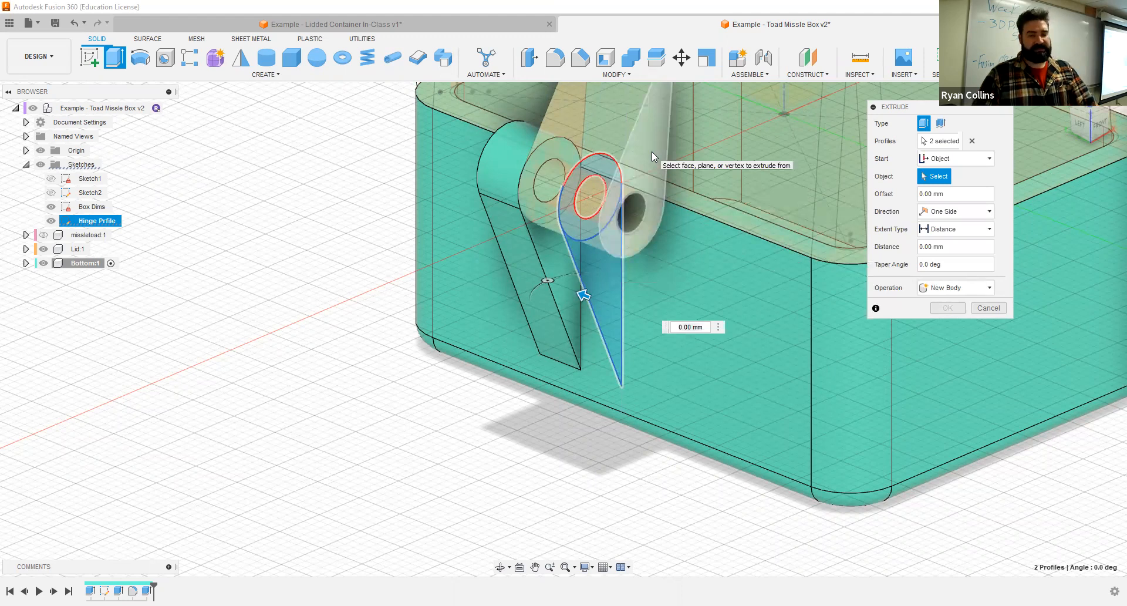
left_click(651, 151)
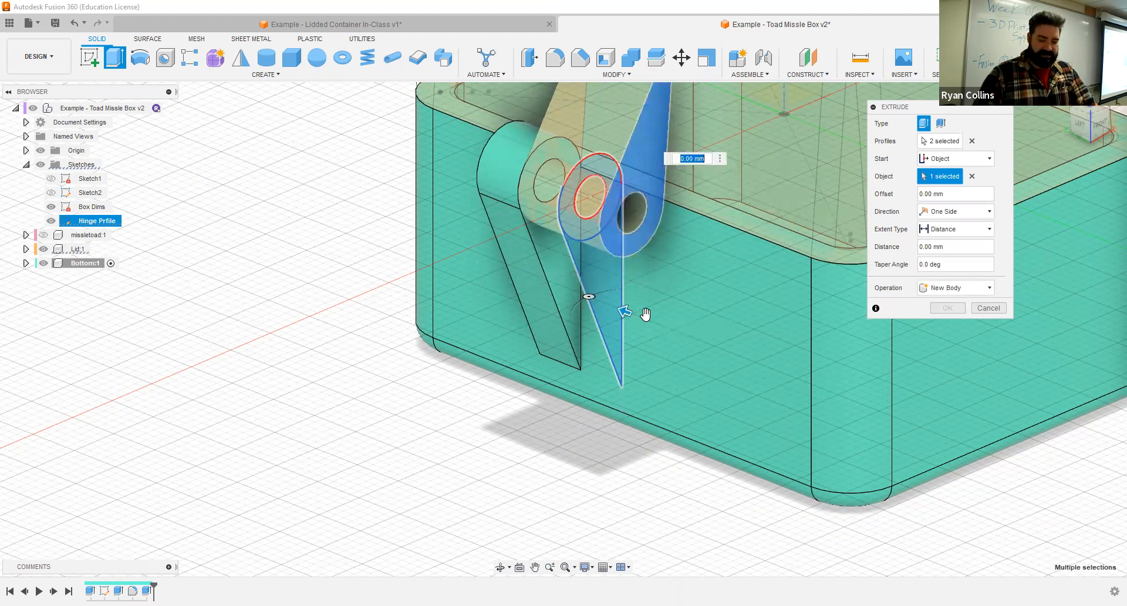
type("-5")
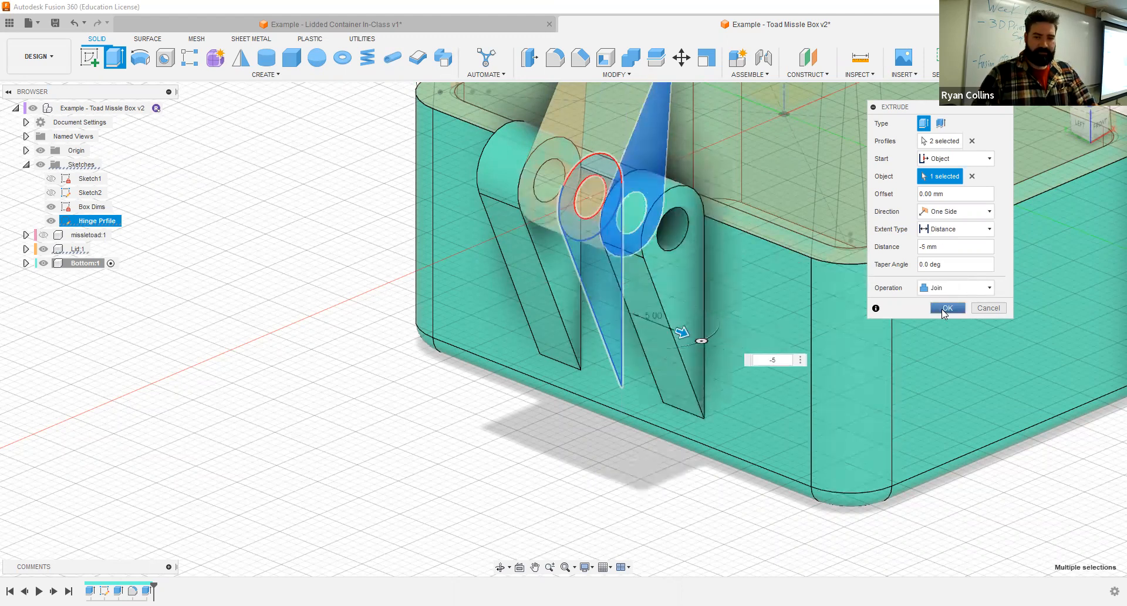
key("Return")
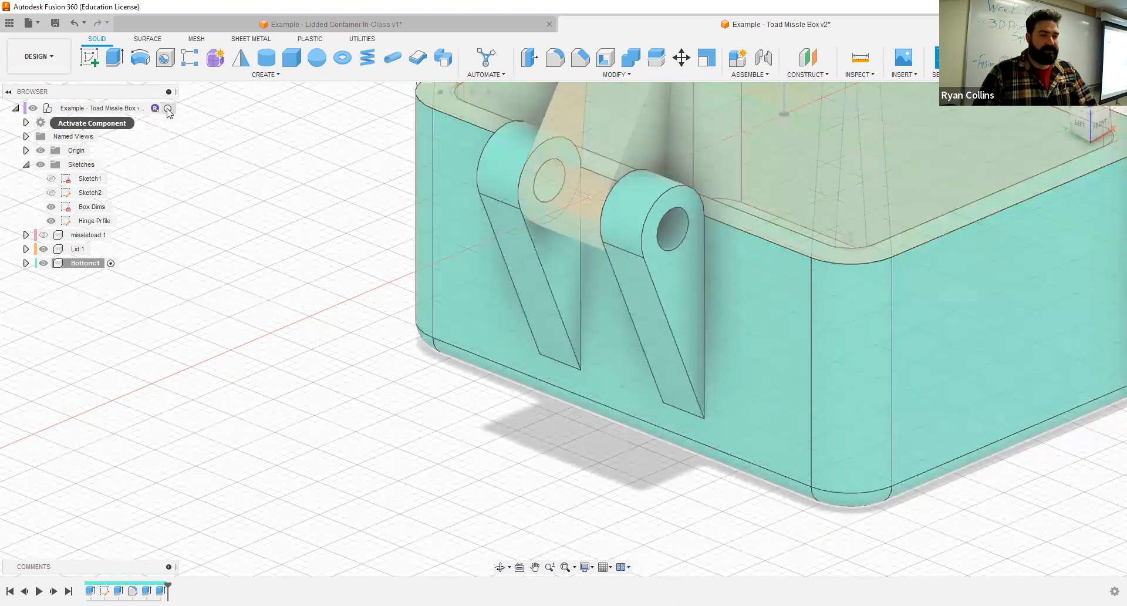
- Activate the top-level component and examine the interlocking hinge on the whole box
left_click(168, 109)
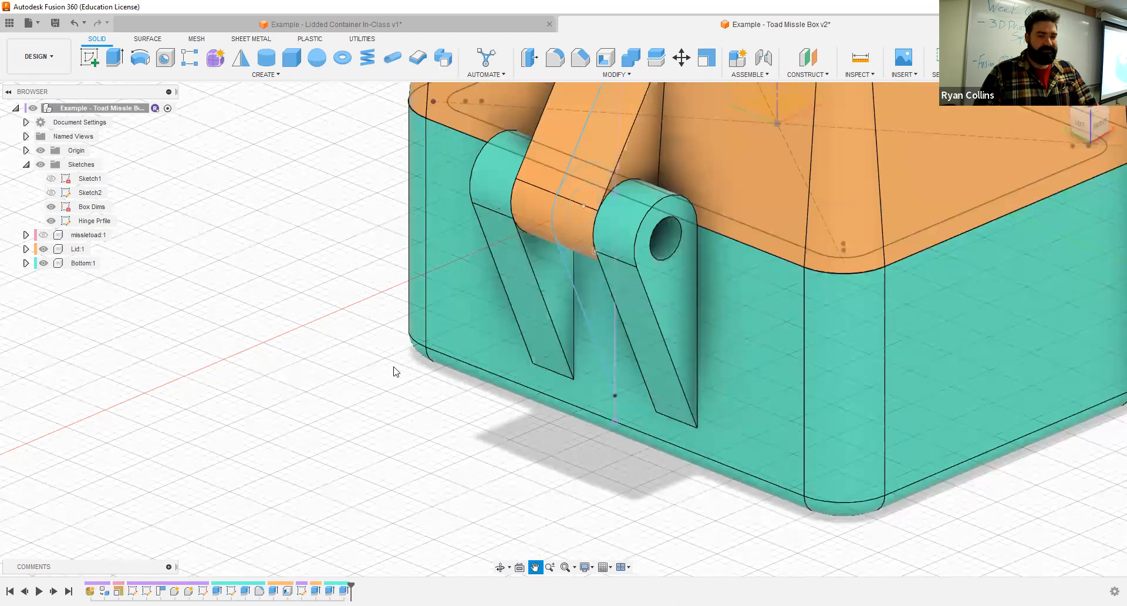
scroll(524, 367, "up", 4)
scroll(523, 368, "down", 5)
mouse_move(547, 337)
middle_mouse_down("shift")
mouse_move(585, 333)
mouse_move(526, 325)
mouse_move(578, 311)
mouse_move(526, 339)
middle_mouse_up("shift")
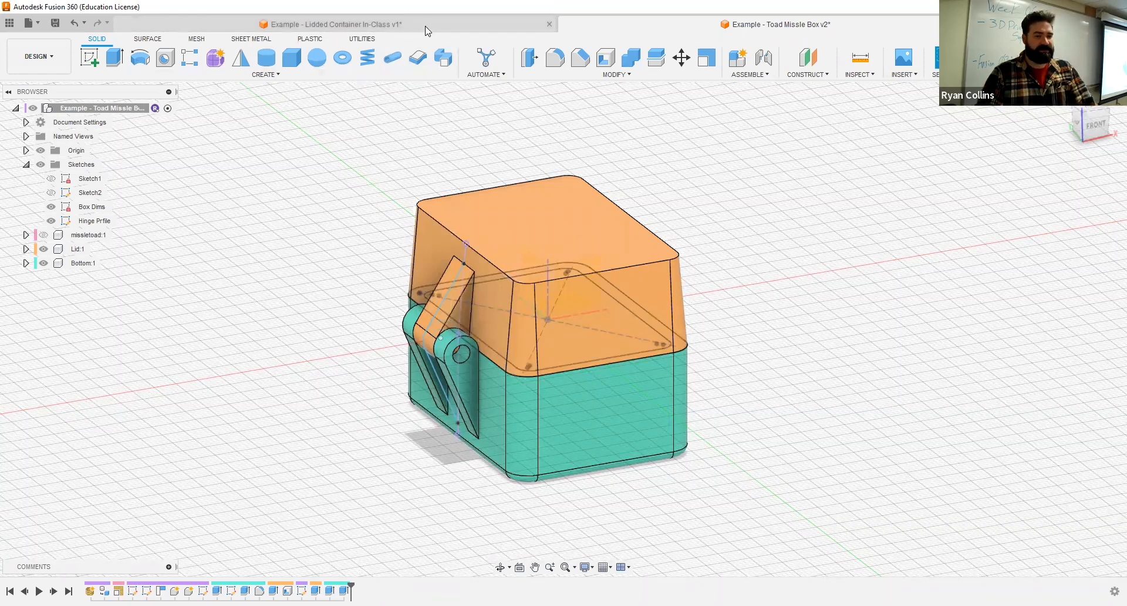
- Compare the box with the Lidded Container In-Class example, examining its hinge and front lid tab, and return to the Toad Missle Box design
key("ctrl+Tab")
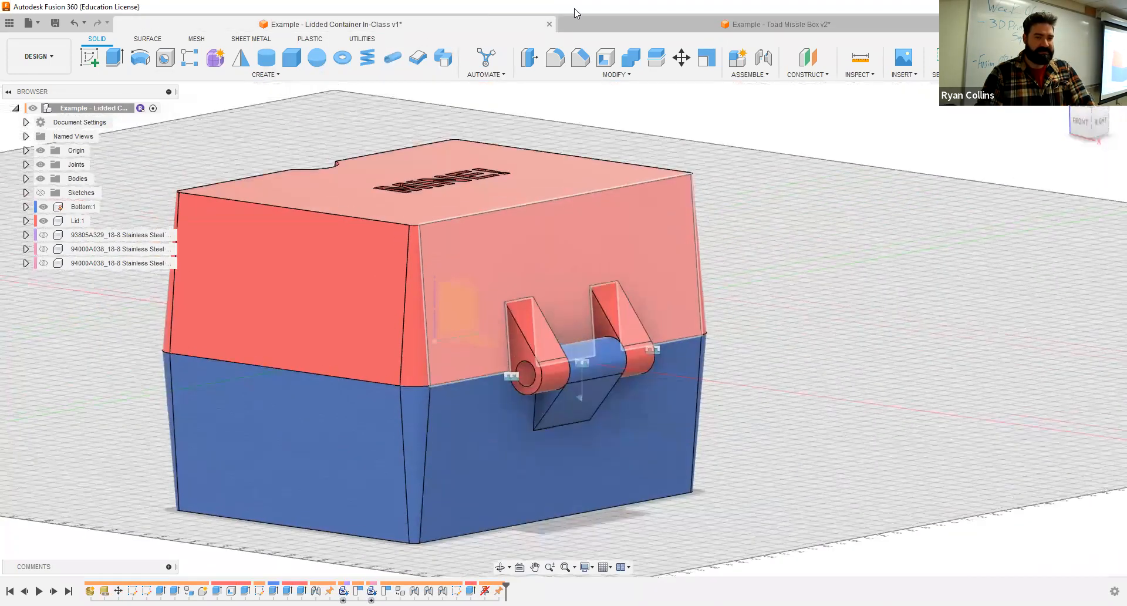
left_click(648, 23)
middle_click_drag(751, 250, 695, 239, "shift")
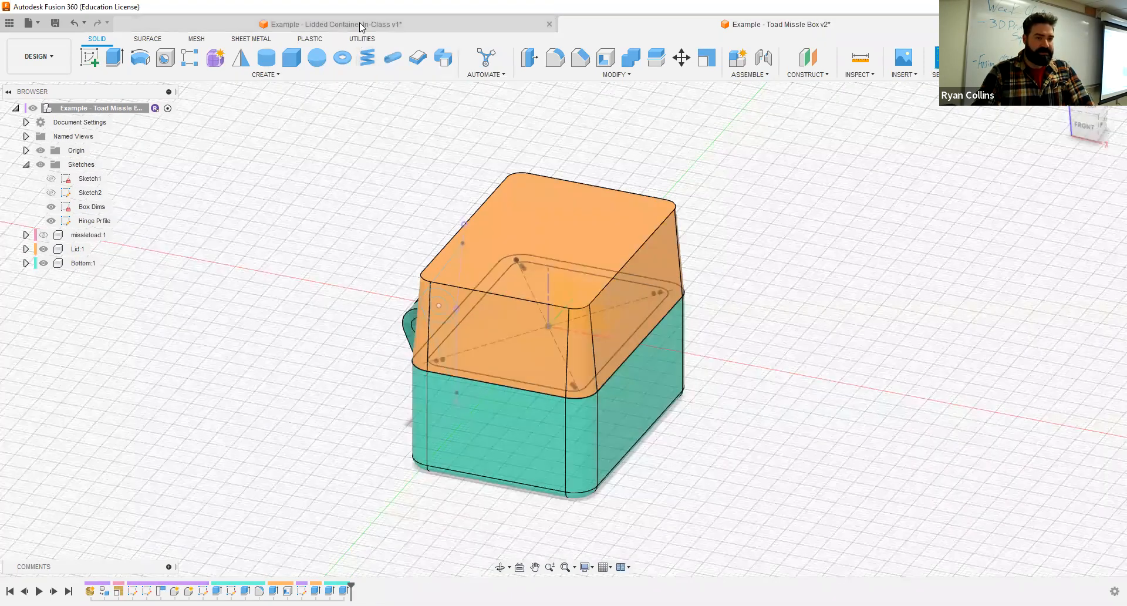
middle_click_drag(444, 262, 442, 260, "shift")
key("ctrl+Tab")
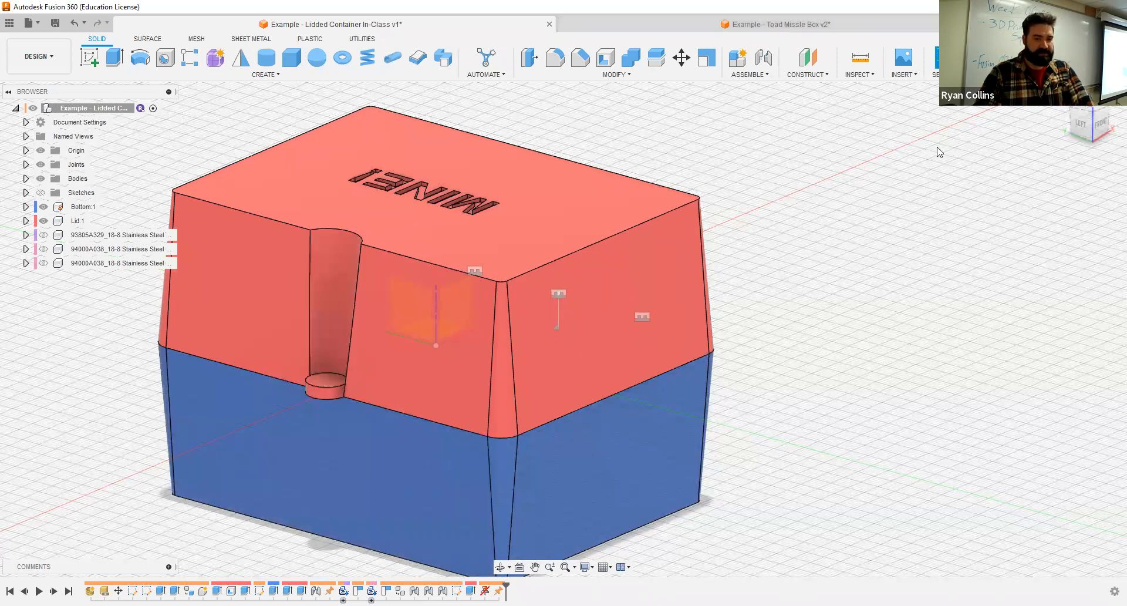
left_click(818, 24)
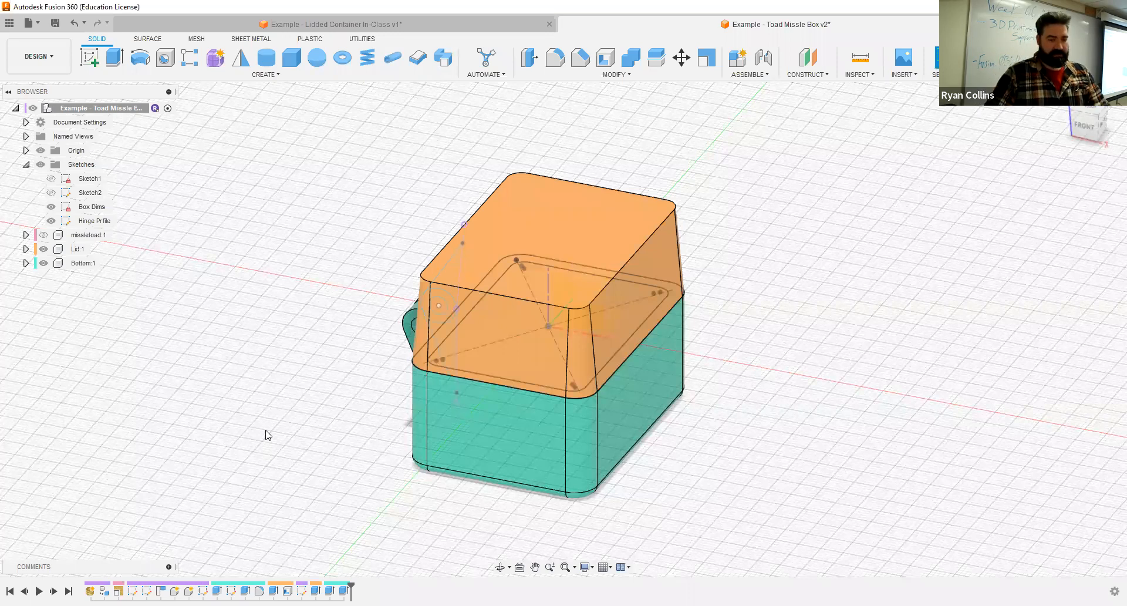
- Save the design with the version description "Hinge Made"
key("ctrl+s")
type("Hinge Made")
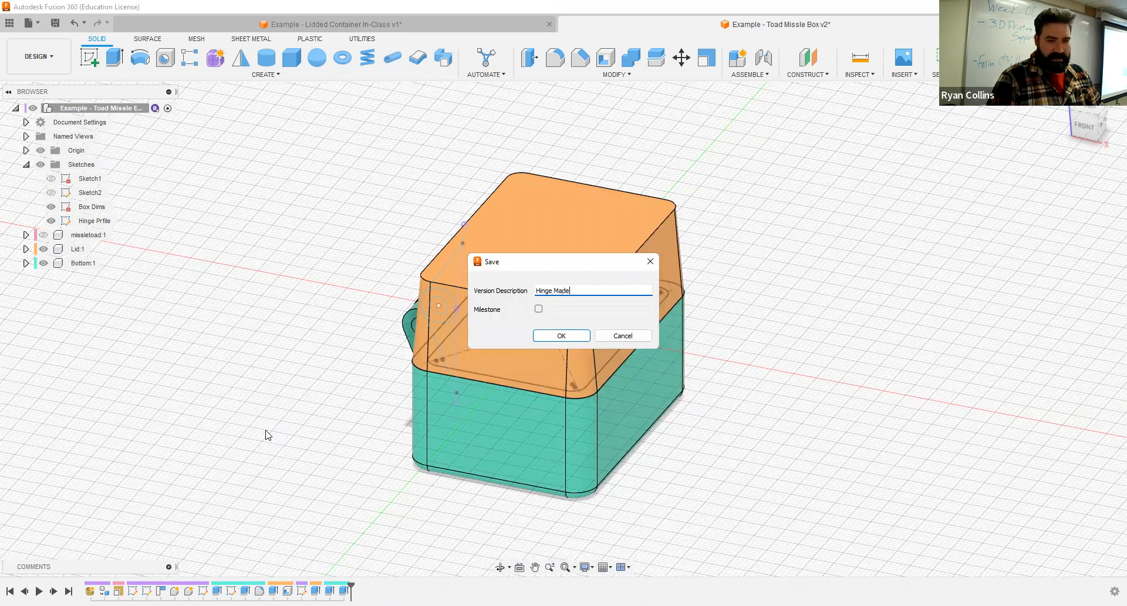
key("Return")
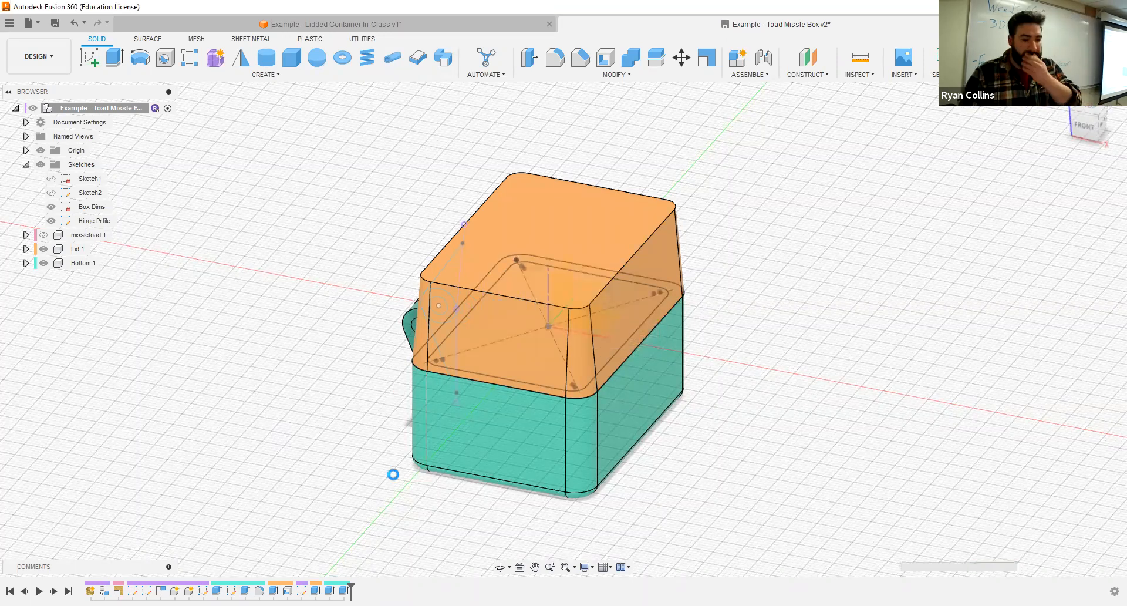
- Activate the Lid component, hide the Bottom, and start a sketch on the Lid's underside rim face, viewed straight on
left_click(97, 252)
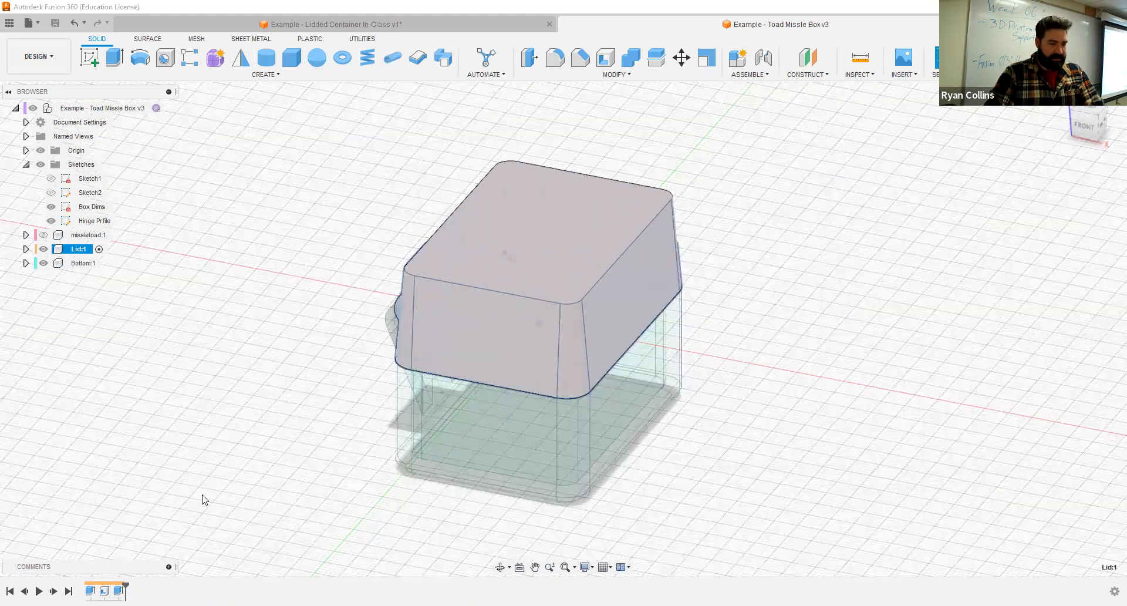
left_click(235, 460)
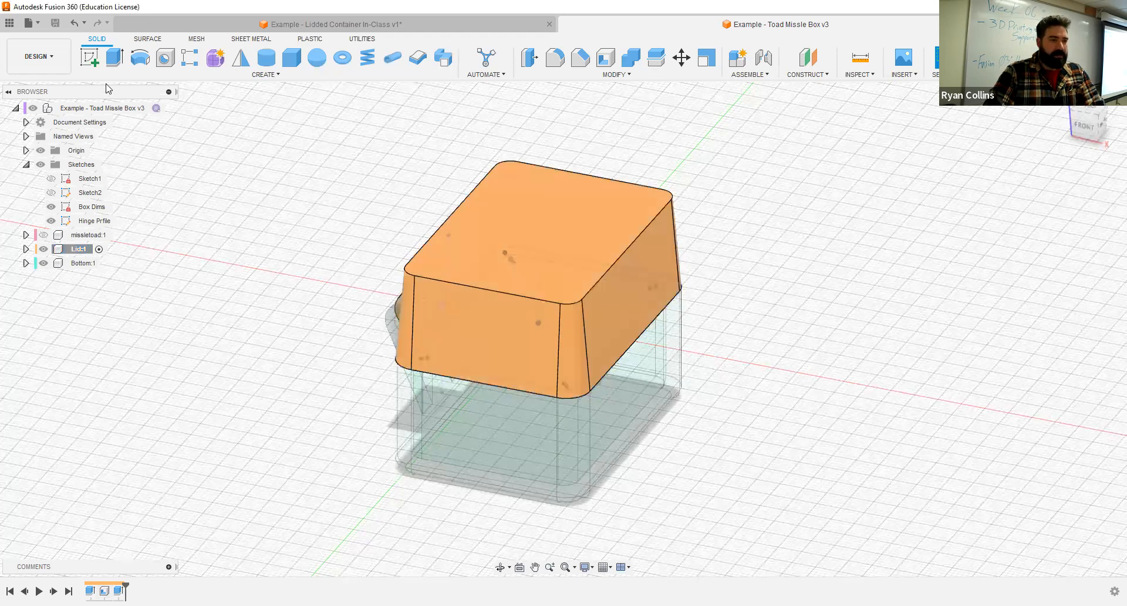
left_click(90, 59)
mouse_move(593, 319)
middle_mouse_down("shift")
mouse_move(616, 309)
mouse_move(616, 252)
mouse_move(647, 260)
mouse_move(593, 252)
middle_mouse_up("shift")
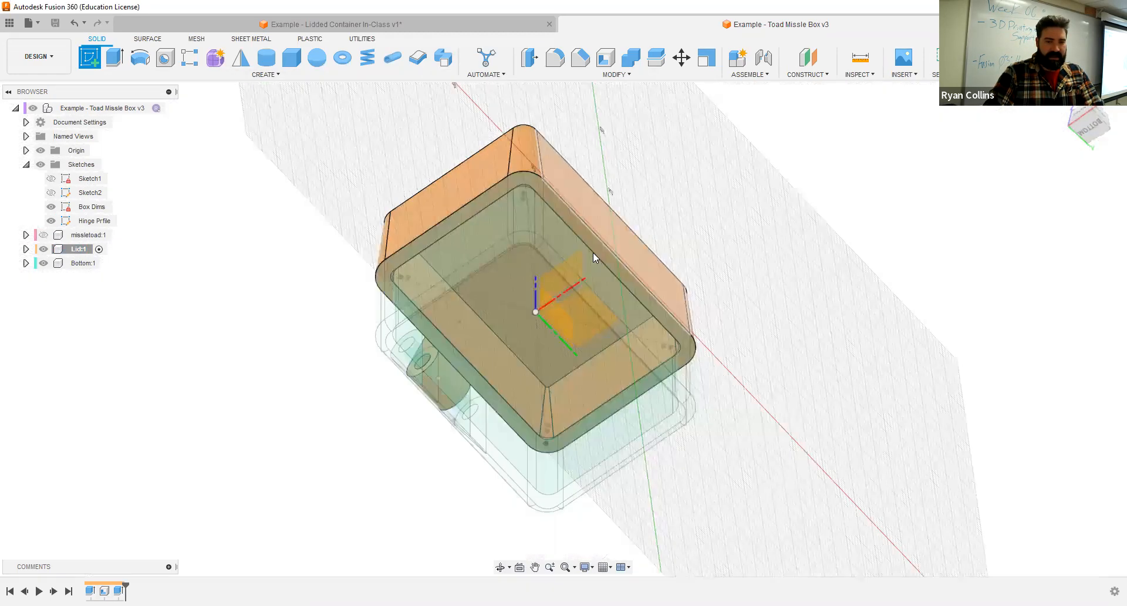
scroll(517, 356, "up", 5)
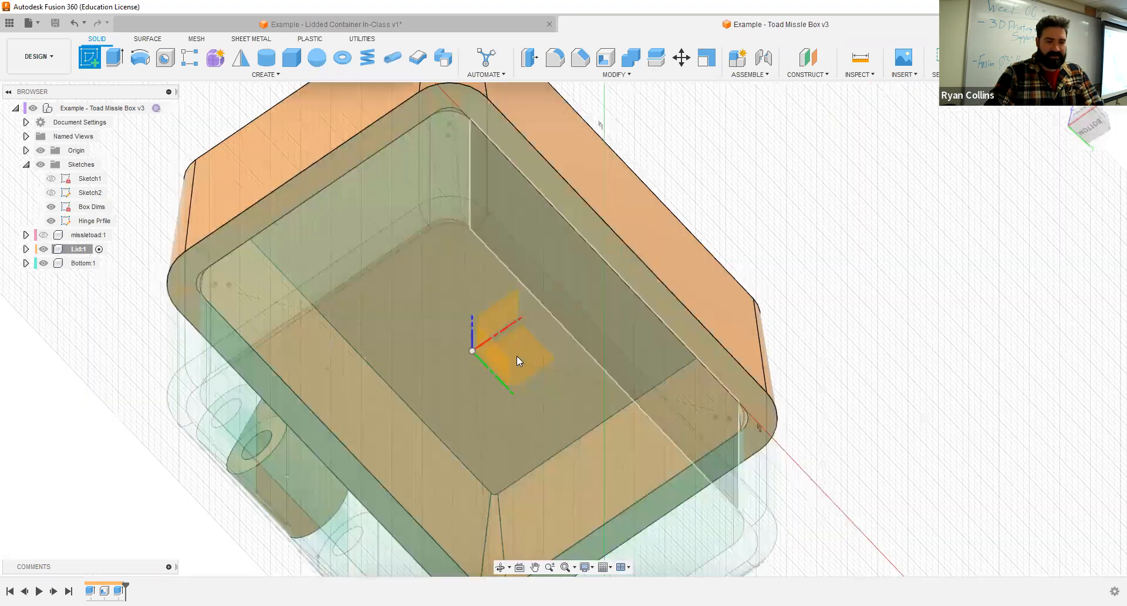
scroll(540, 320, "up", 1)
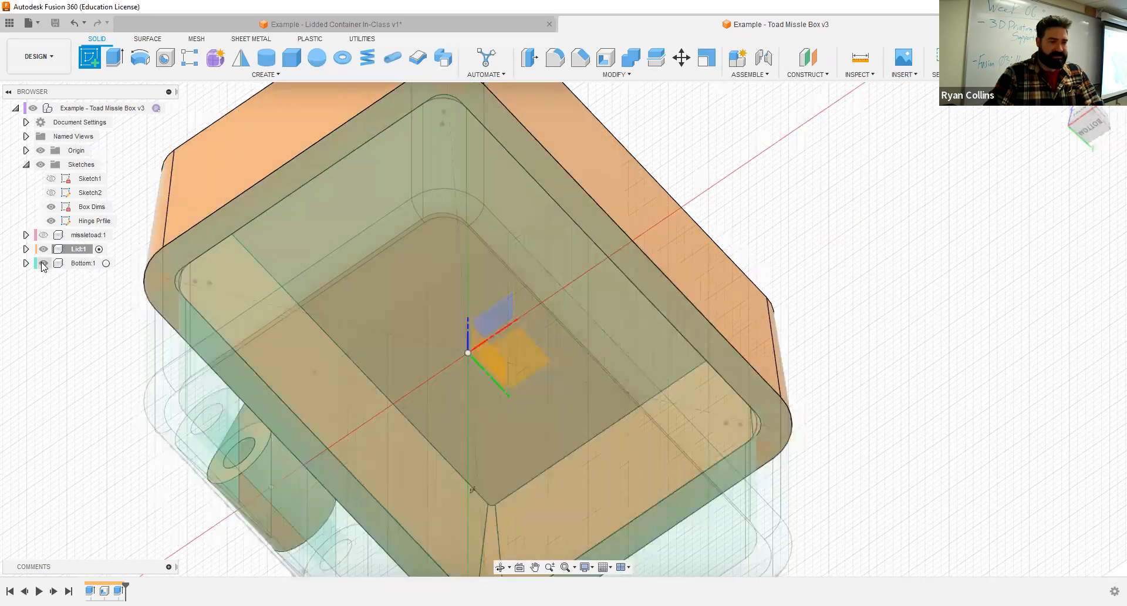
left_click(43, 263)
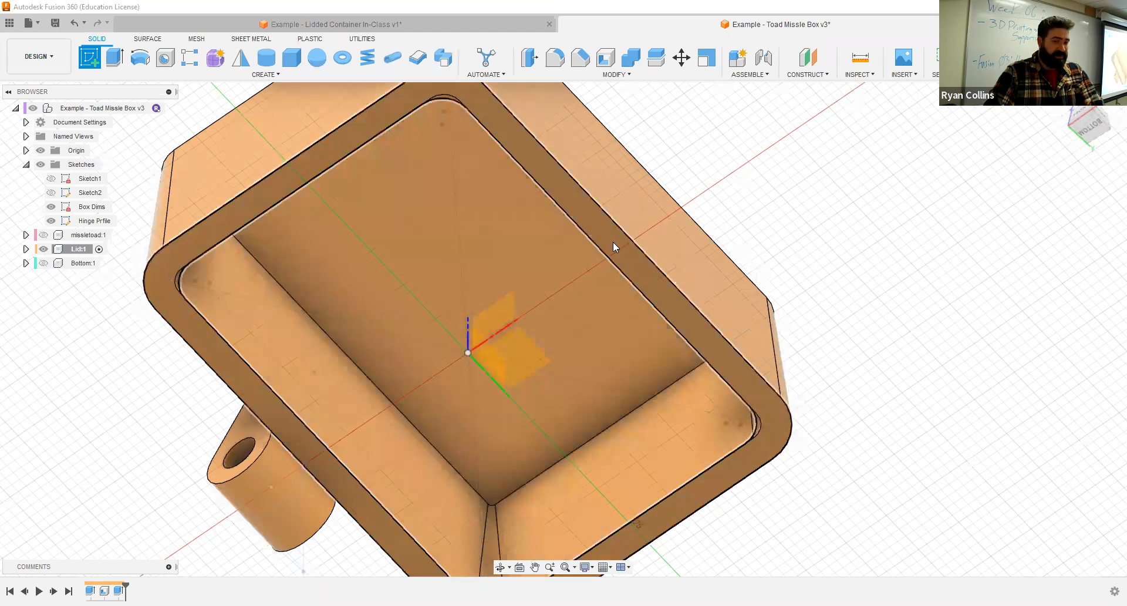
left_click(617, 242)
mouse_move(833, 231)
middle_mouse_down("shift")
mouse_move(823, 359)
mouse_move(818, 246)
middle_mouse_up("shift")
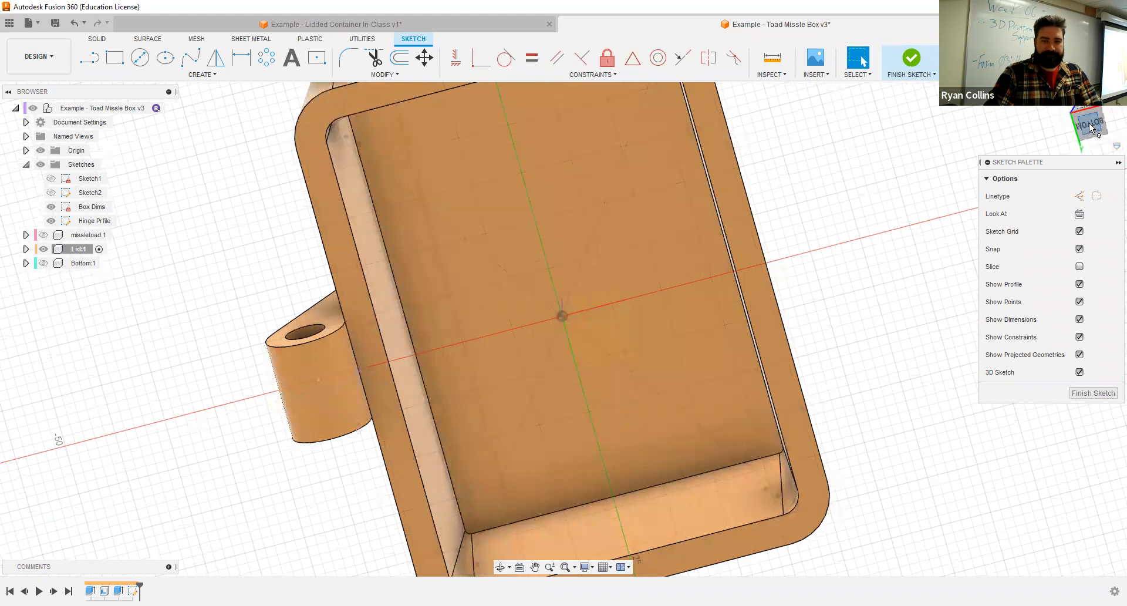
left_click(1091, 128)
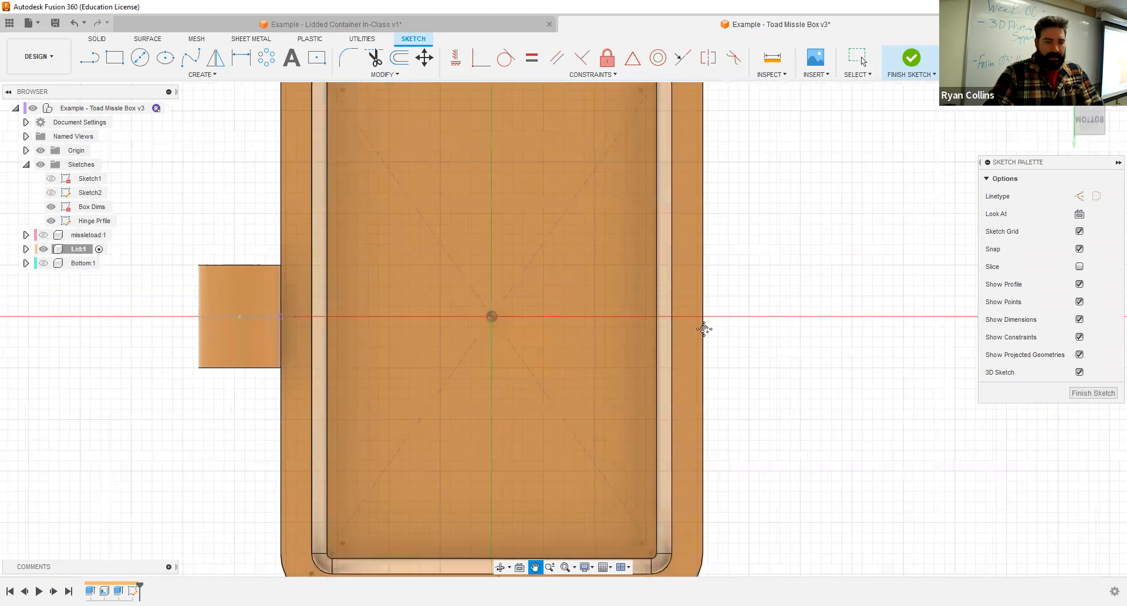
- Sketch a 5 mm diameter circle centred where the red axis meets the rim's outer edge opposite the hinge, and finish the sketch
left_click(139, 57)
left_click(350, 318)
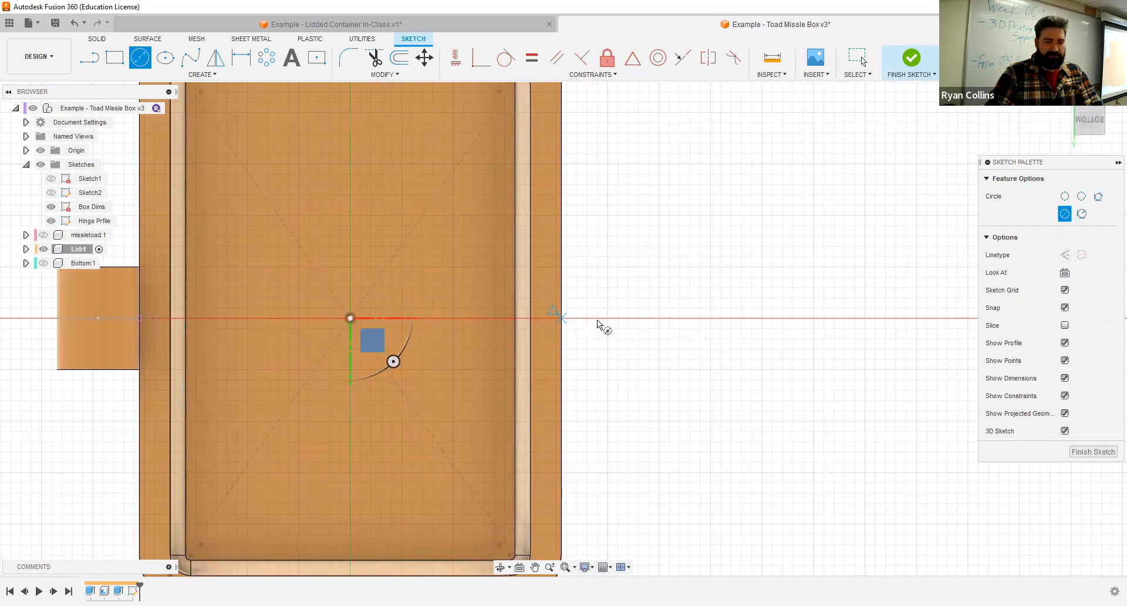
scroll(565, 318, "up", 3)
left_click(562, 317)
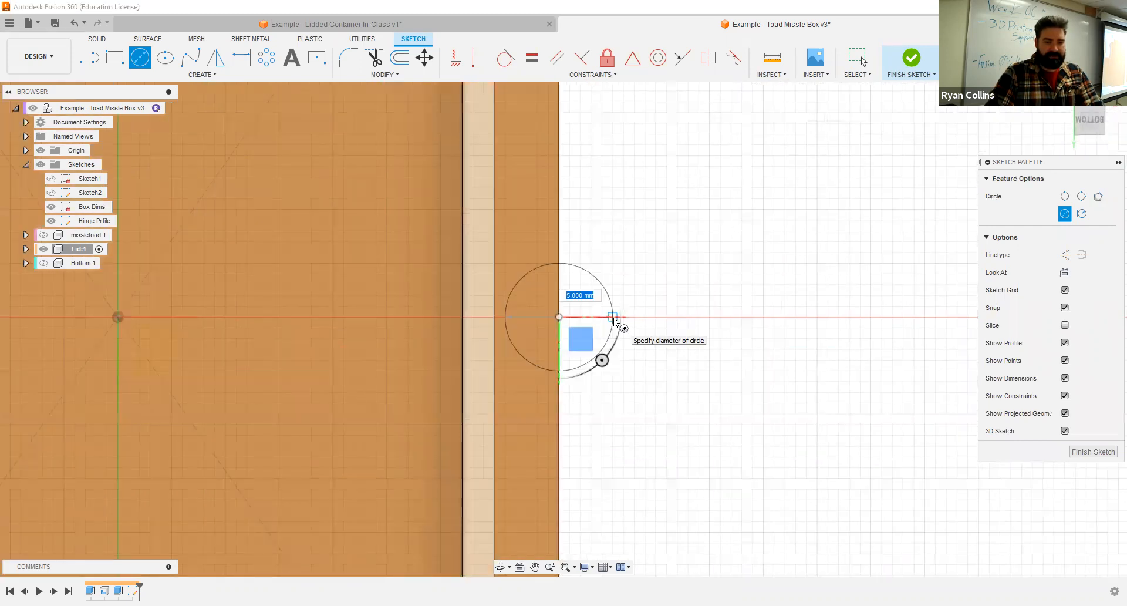
key("Return")
left_click(914, 56)
- Extrude the outer half of the circle 2 mm upward along the Lid's wall, and check its fit against the sloped wall
mouse_move(727, 279)
middle_mouse_down("shift")
mouse_move(682, 362)
mouse_move(691, 383)
mouse_move(646, 329)
middle_mouse_up("shift")
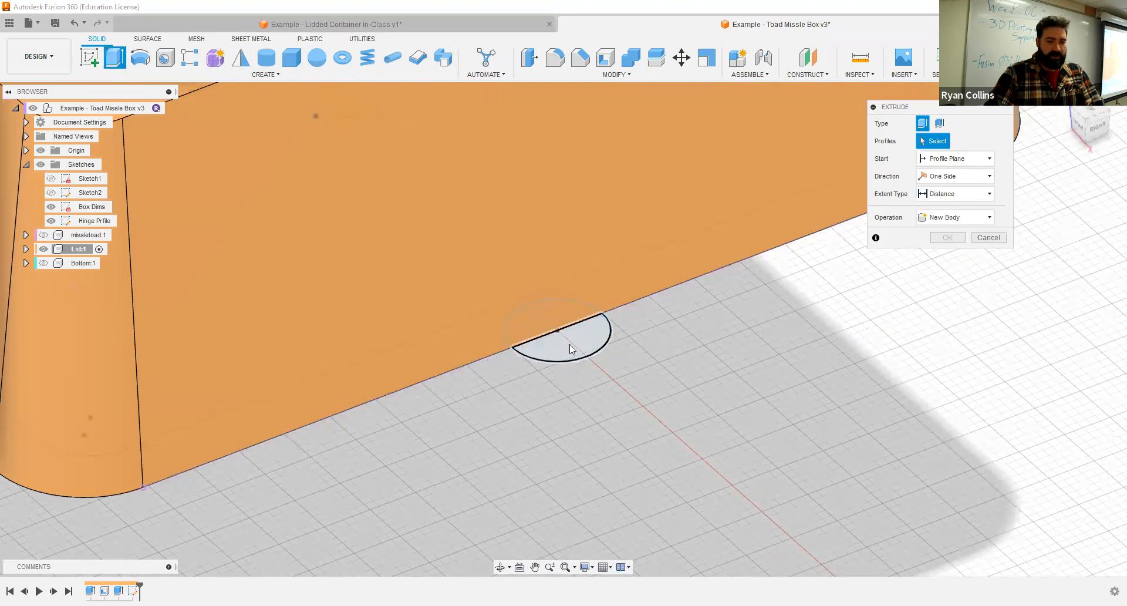
left_click(574, 345)
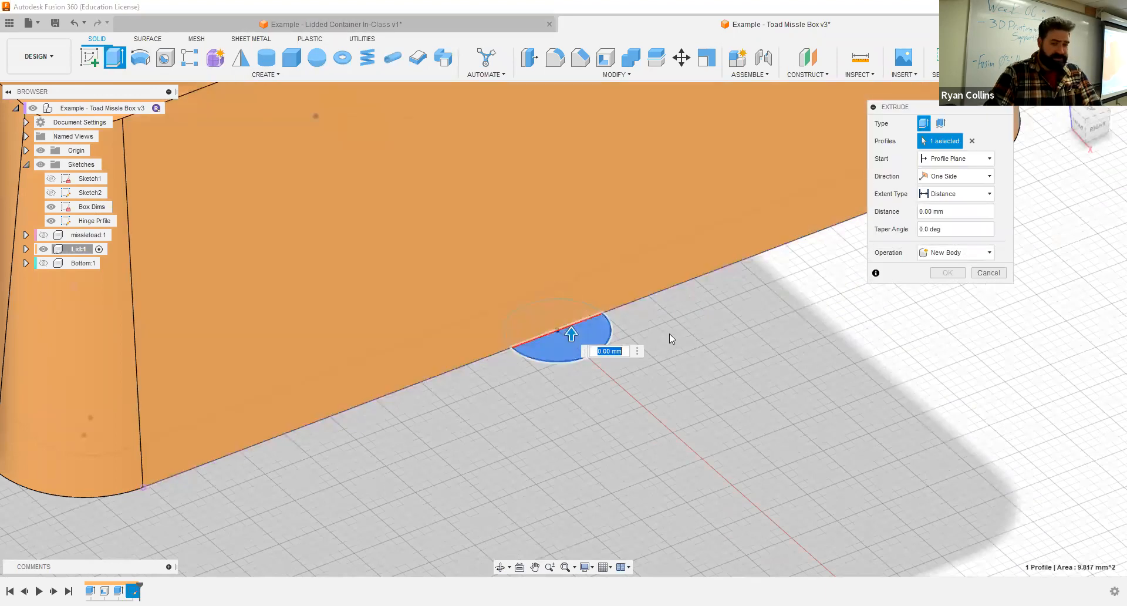
middle_click_drag(570, 340, 581, 342, "shift")
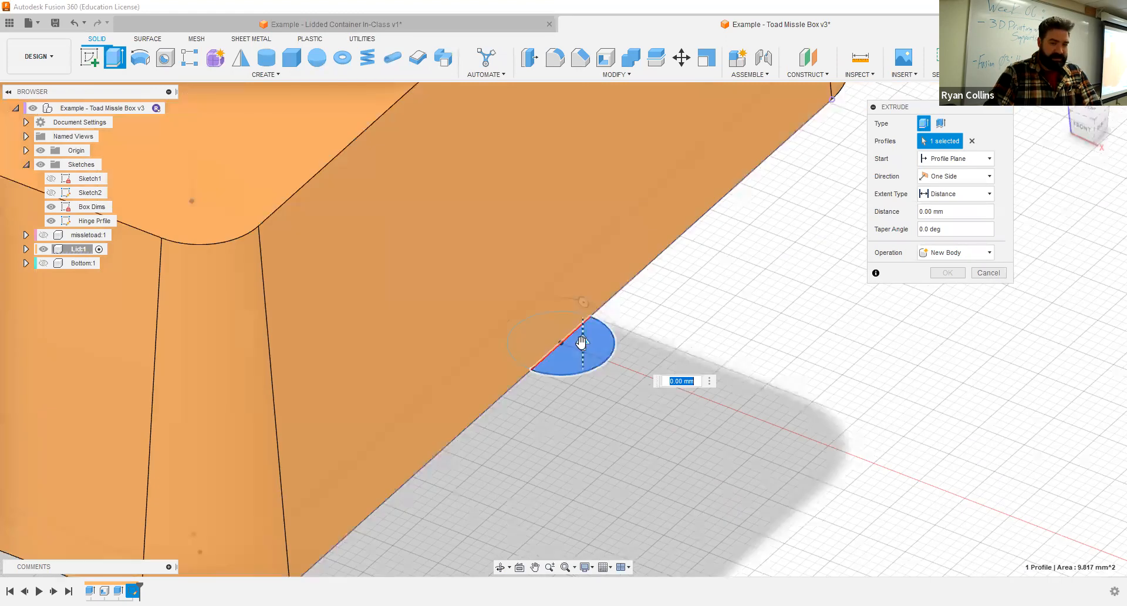
left_click_drag(581, 343, 583, 305)
middle_click_drag(559, 385, 610, 342, "shift")
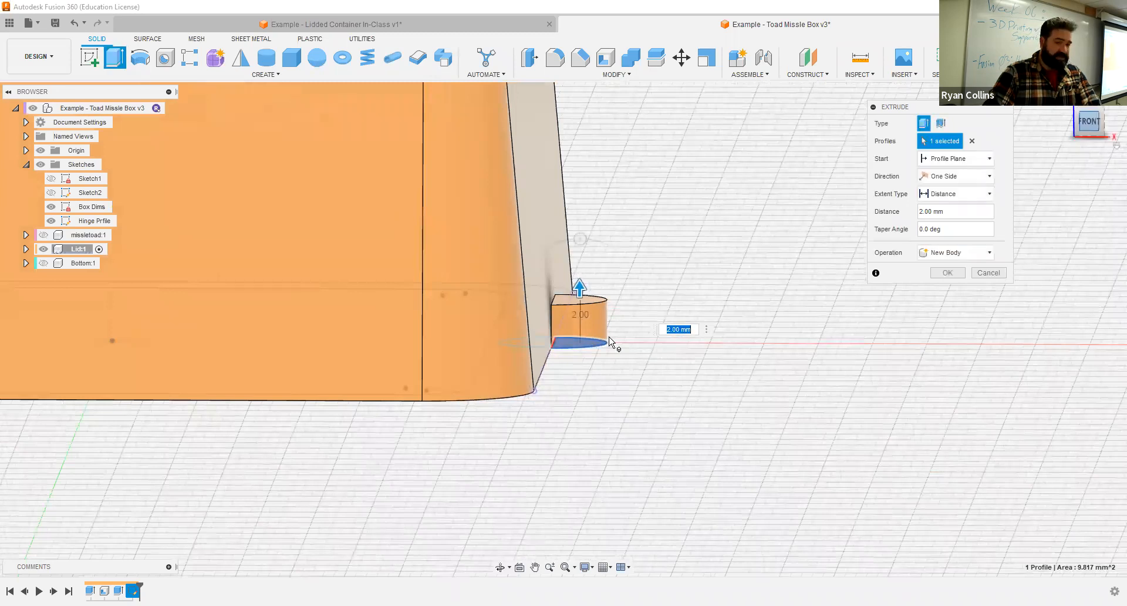
left_click(1089, 121)
scroll(552, 317, "up", 4)
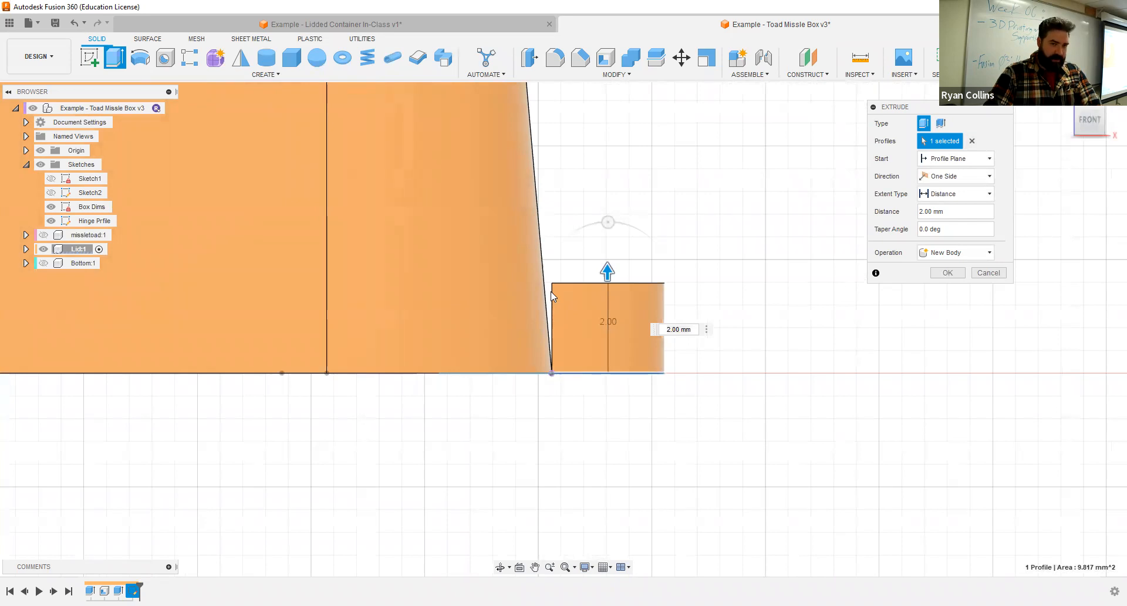
middle_click_drag(792, 312, 737, 322, "shift")
- Add the inner half circle to the extrusion and join the tab to the Lid
left_click(546, 372)
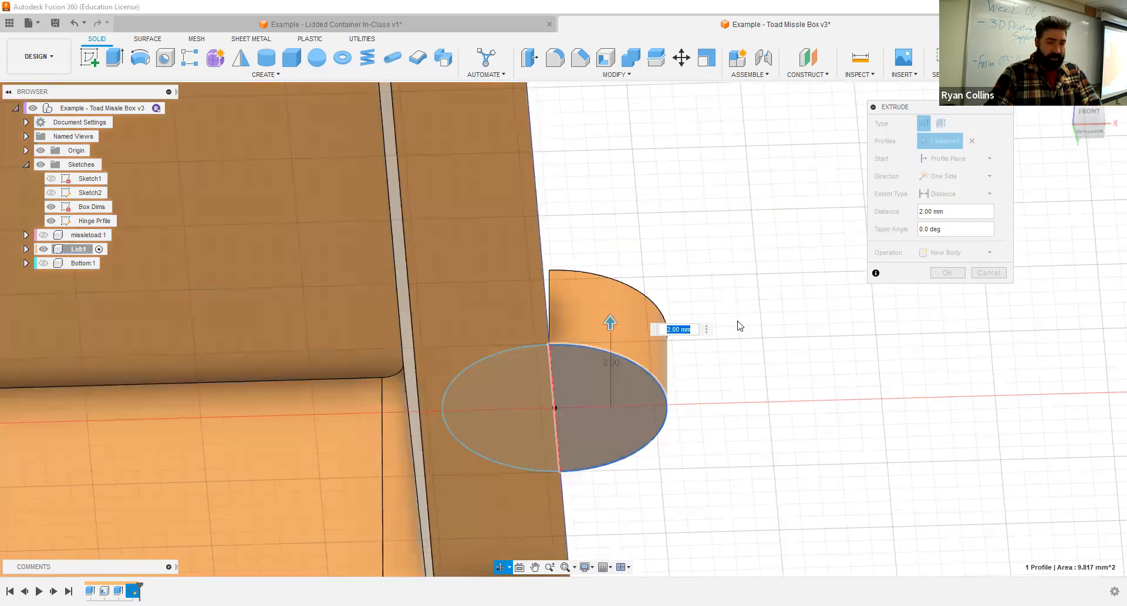
left_click(961, 254)
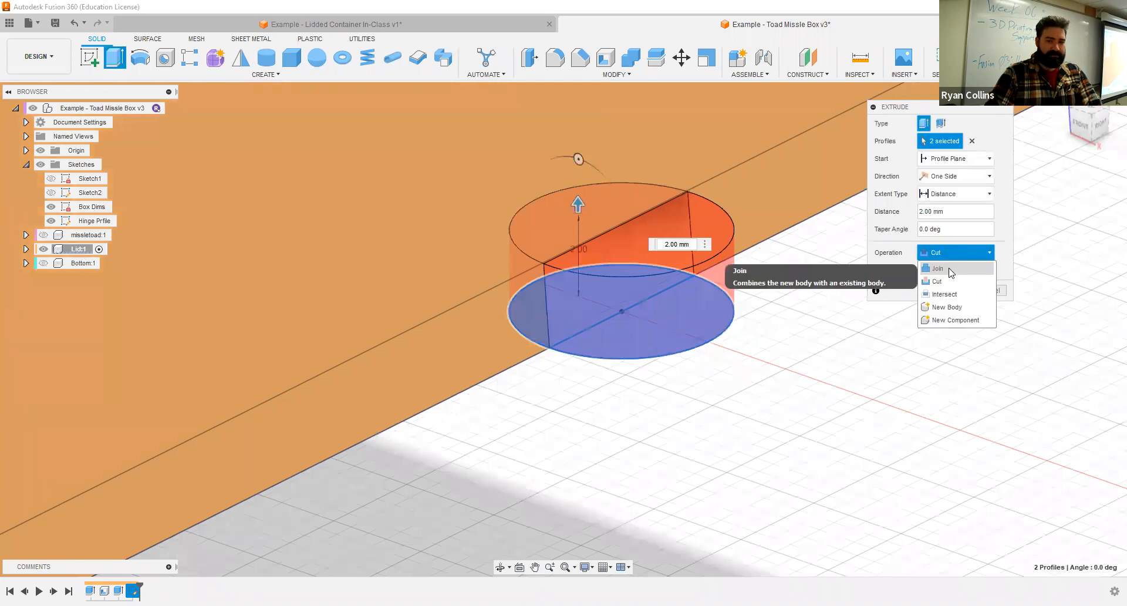
left_click(951, 270)
scroll(737, 364, "down", 3)
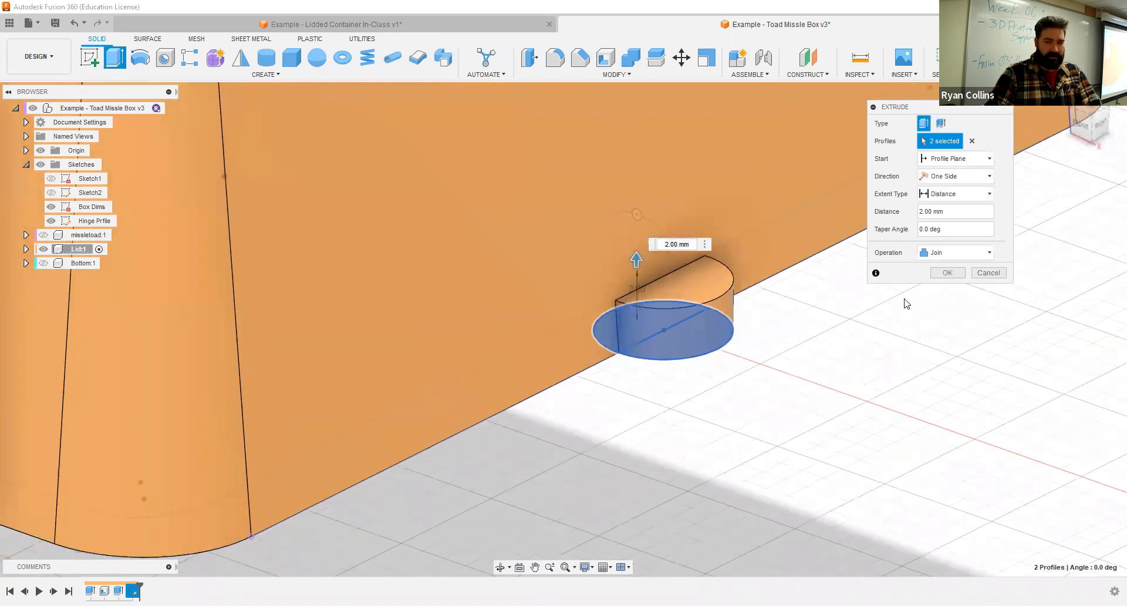
left_click(947, 272)
middle_click_drag(636, 267, 503, 120, "shift")
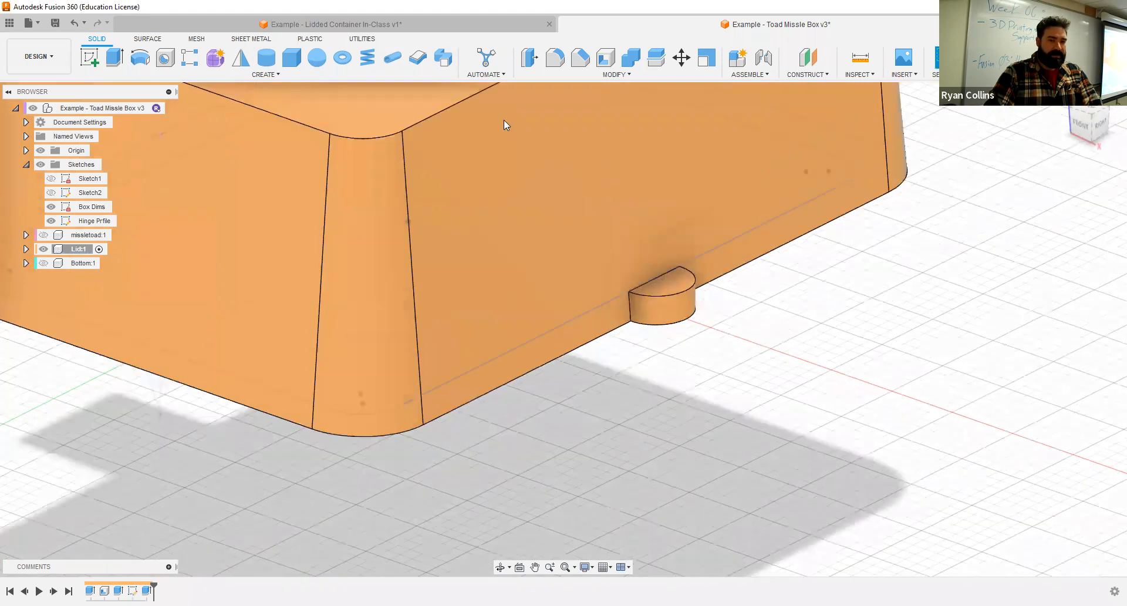
- Check the tab recess in the Lidded Container example and select the inner half circle of the Lid's tab sketch for extrusion
left_click(443, 28)
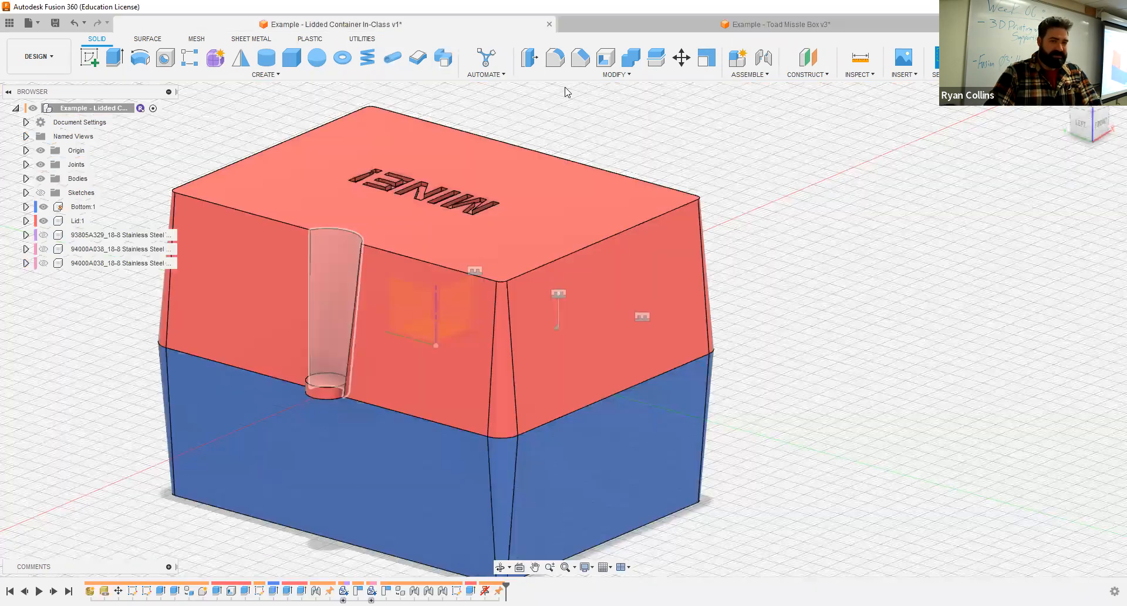
left_click(629, 23)
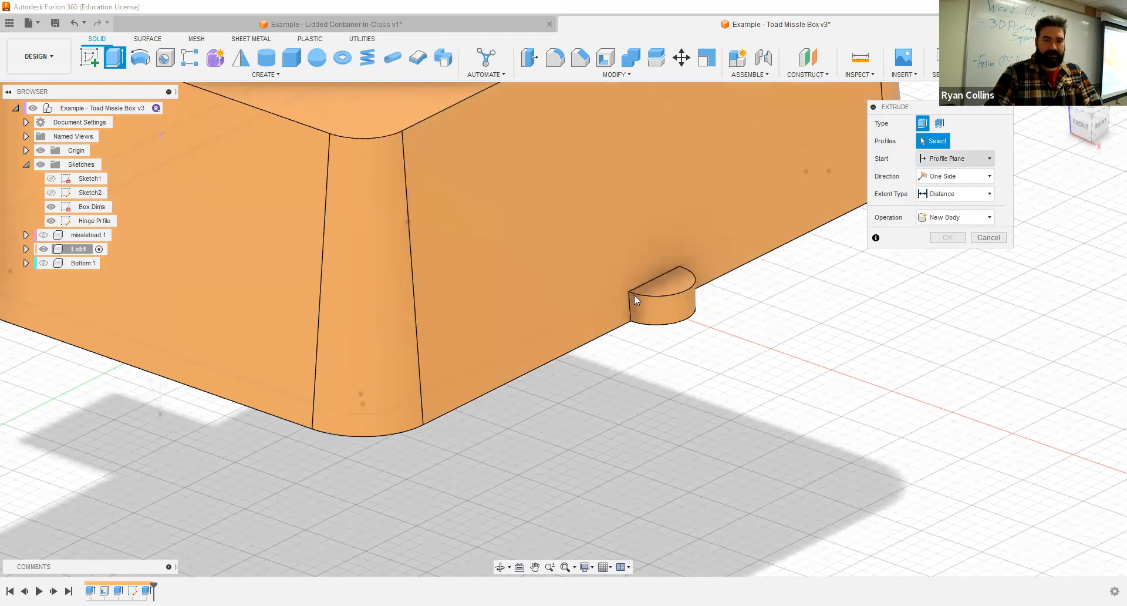
middle_click_drag(622, 321, 610, 237, "shift")
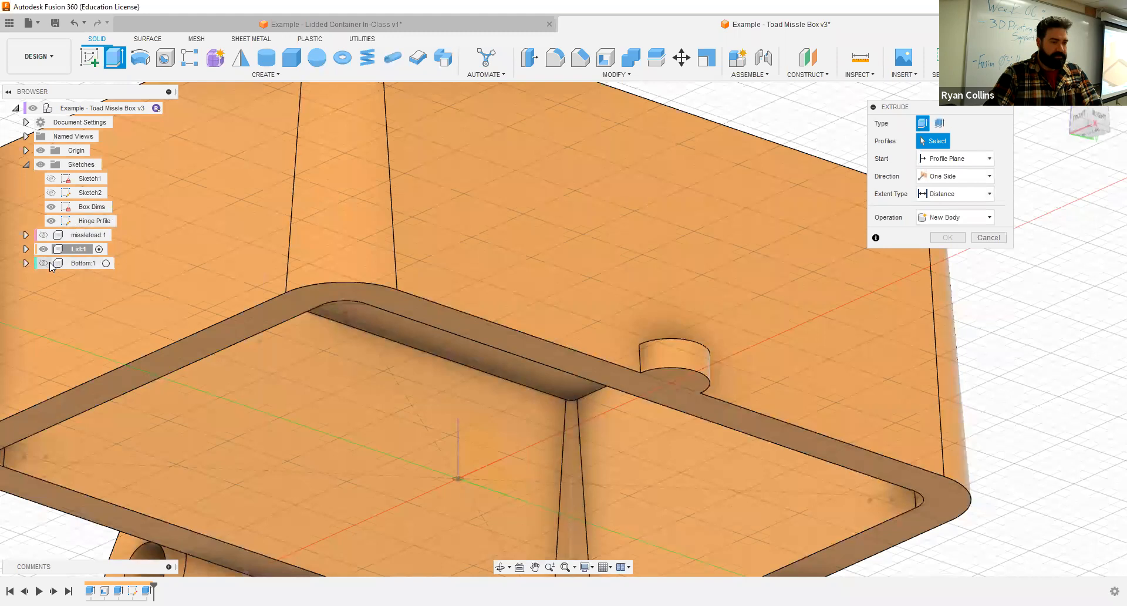
left_click(26, 249)
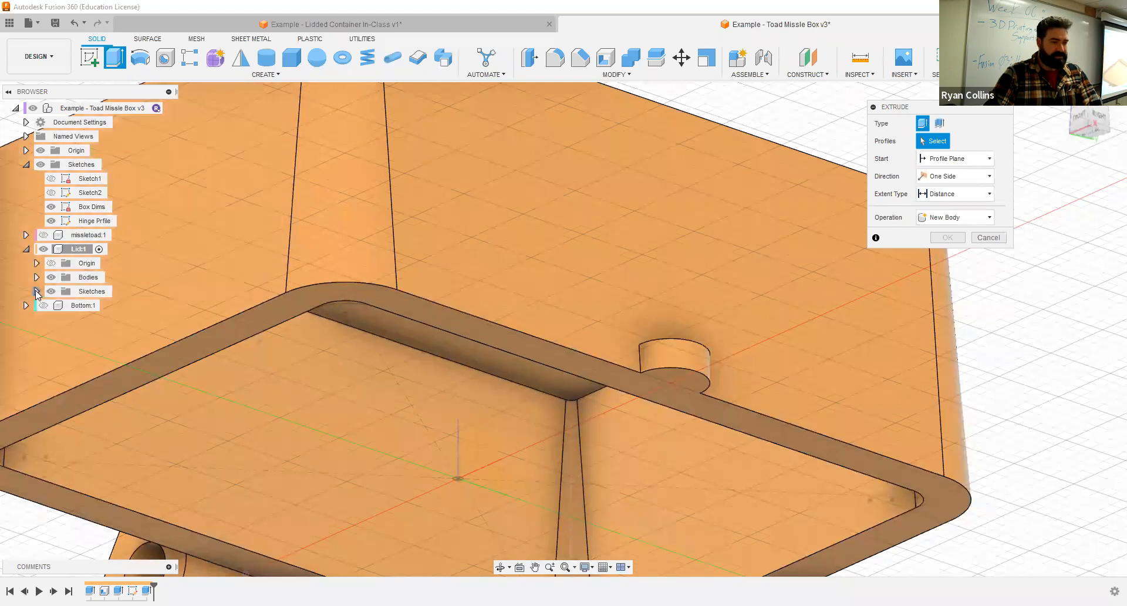
left_click(37, 291)
left_click(62, 305)
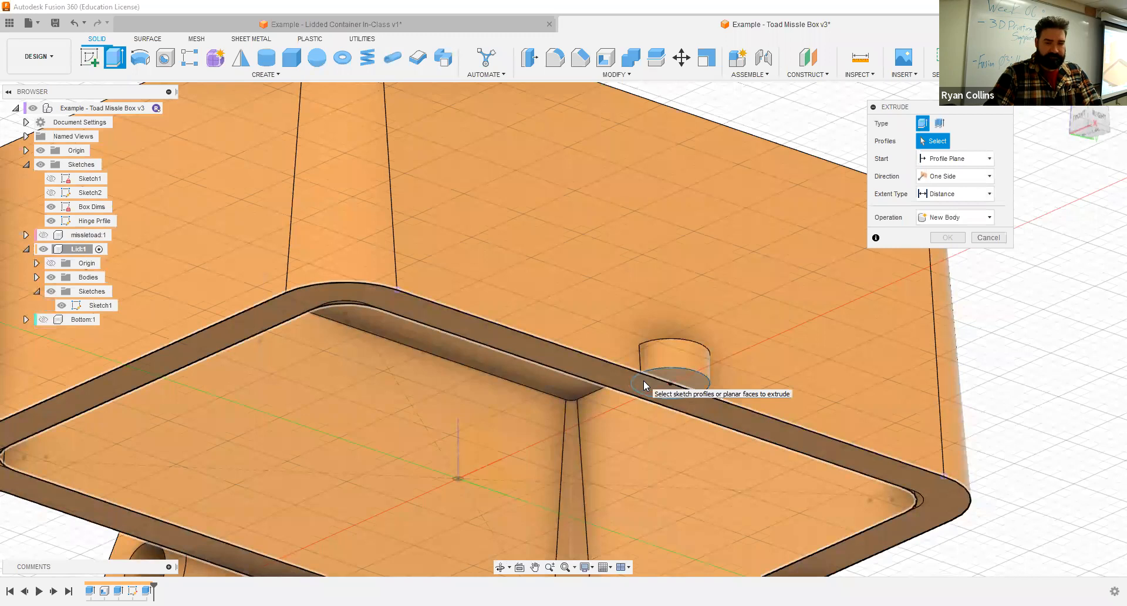
left_click(676, 395)
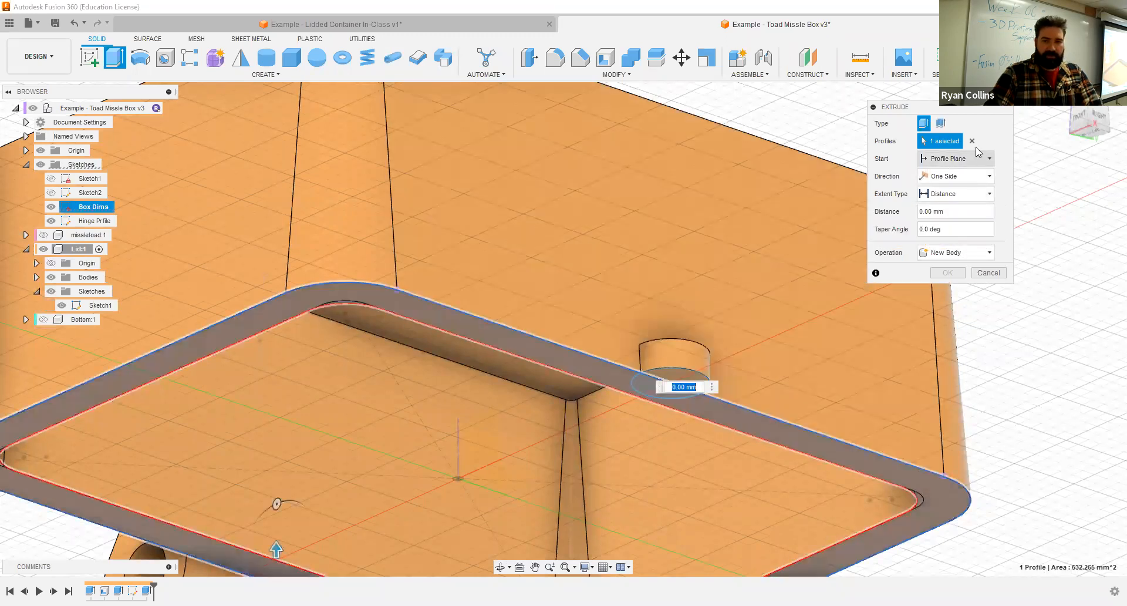
left_click(975, 145)
scroll(732, 379, "up", 3)
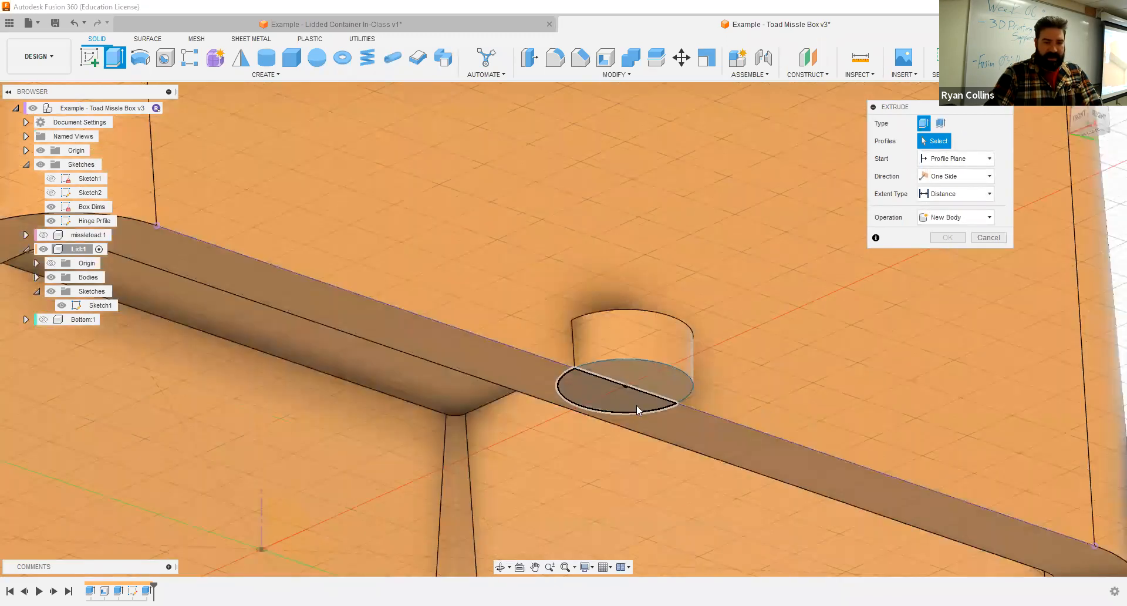
middle_click_drag(641, 233, 594, 324, "shift")
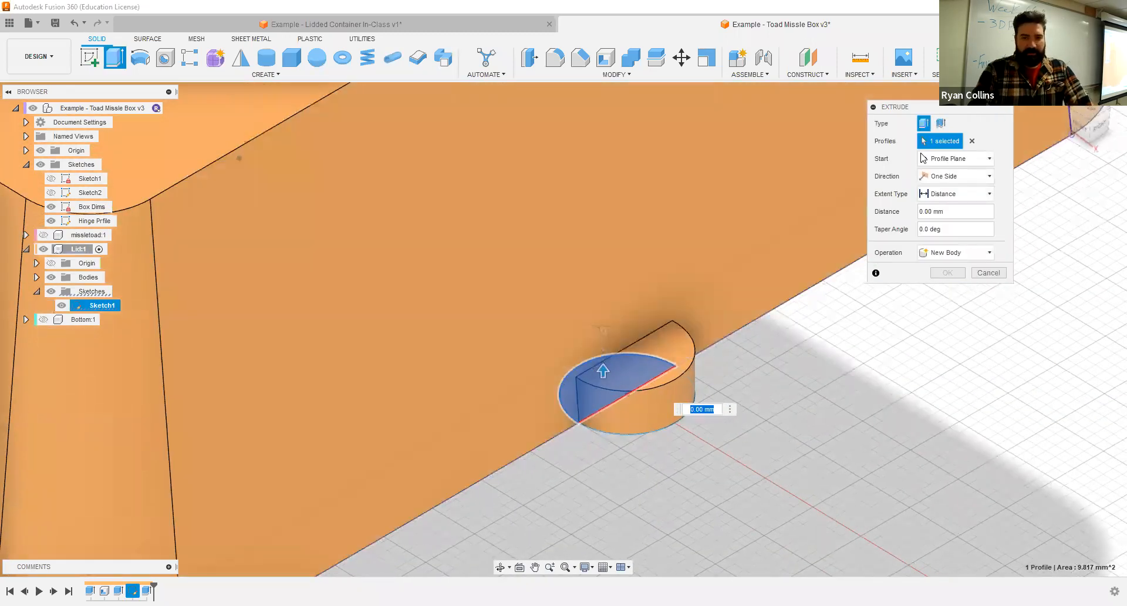
- Start the half-circle extrusion from the tab's upper face and cut through the wall up to the Lid's top face
left_click(942, 160)
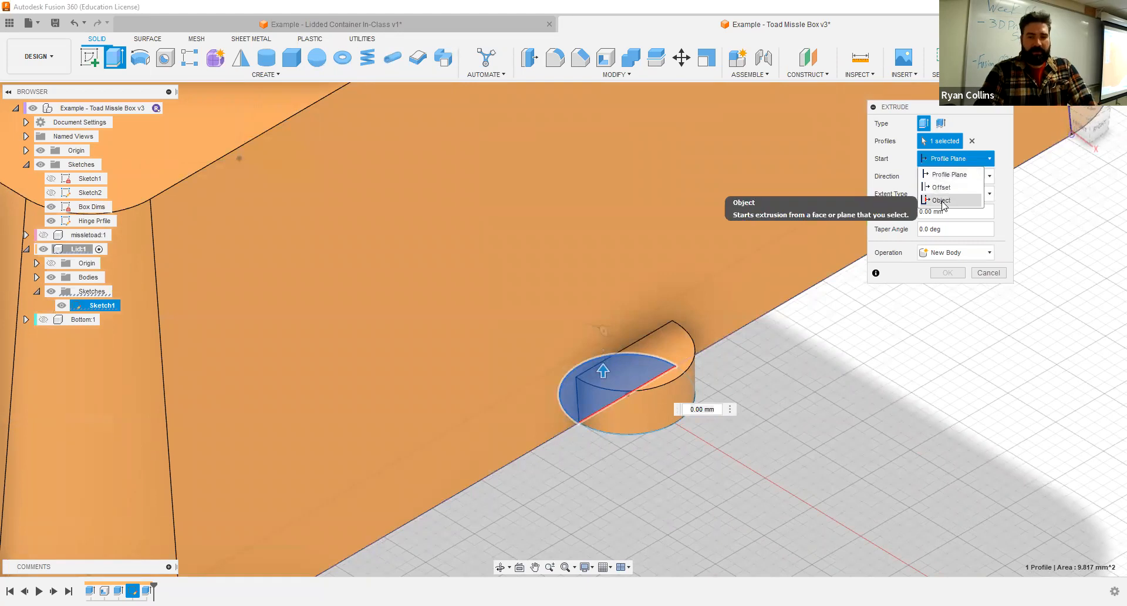
left_click(942, 200)
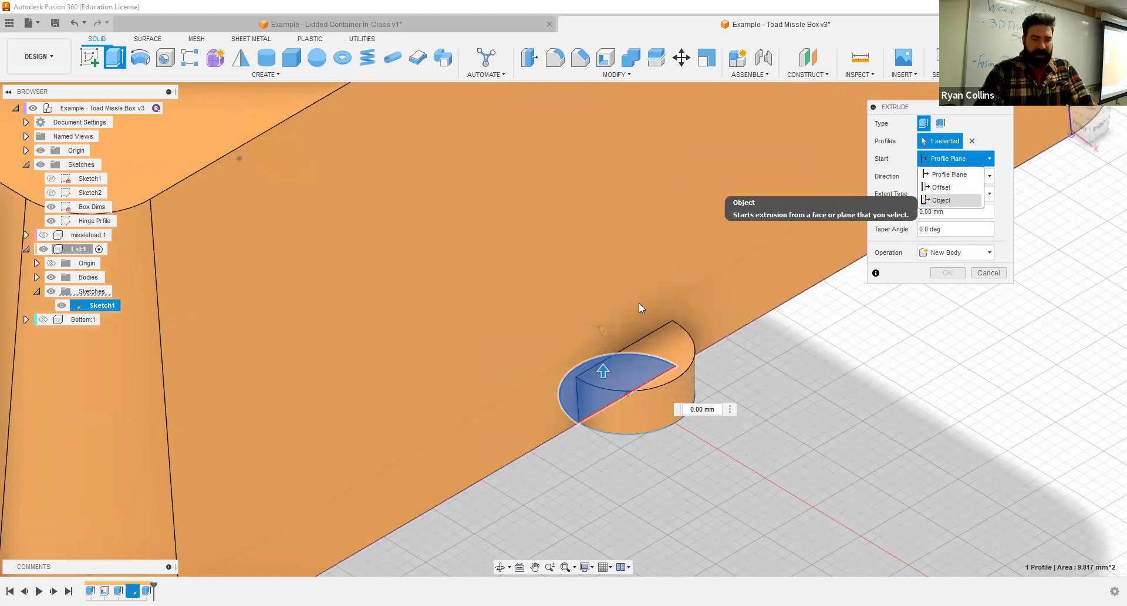
left_click(658, 340)
scroll(659, 341, "down", 3)
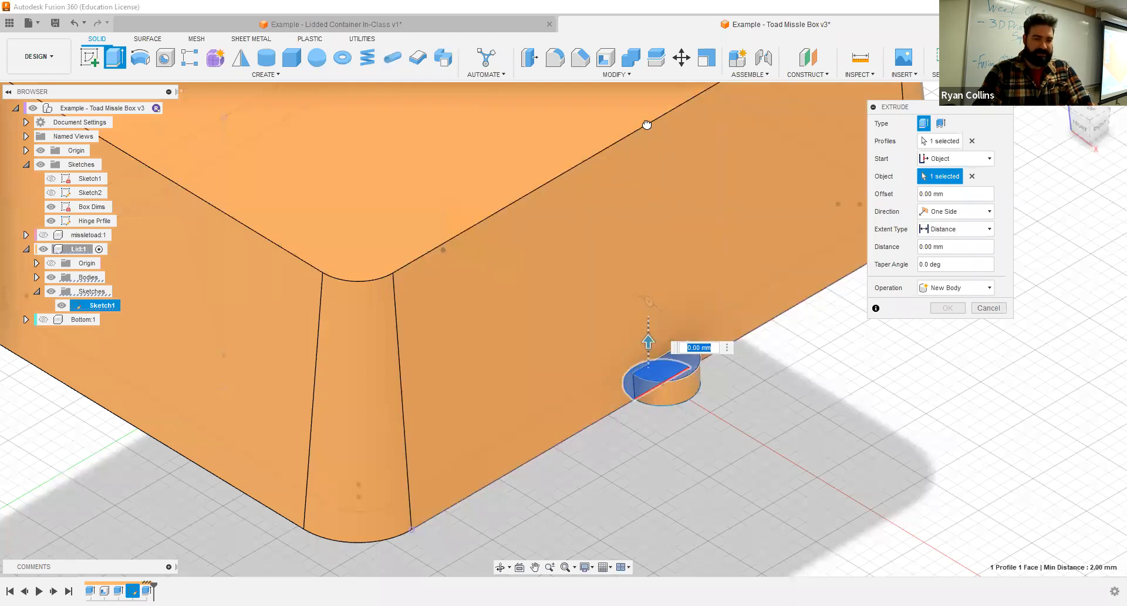
left_click_drag(648, 341, 646, 121)
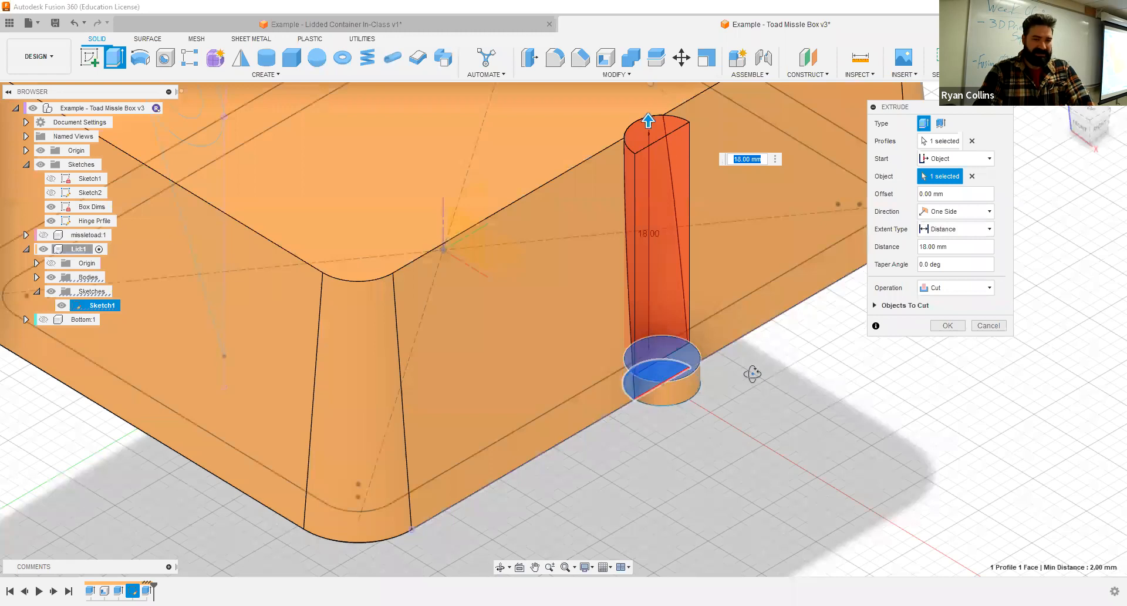
middle_click_drag(767, 343, 753, 335, "shift")
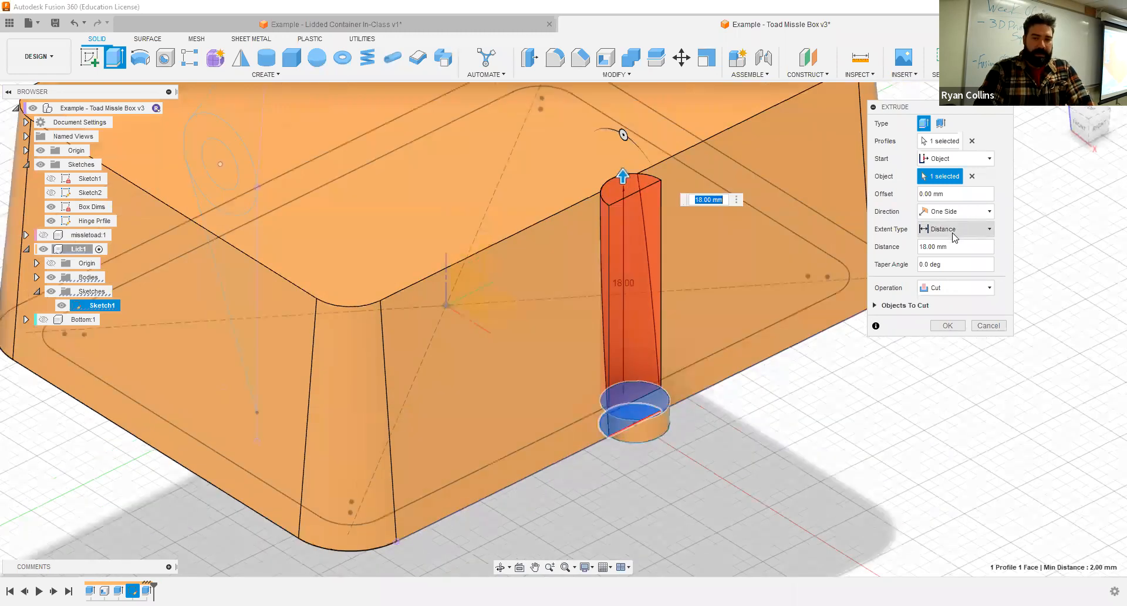
left_click(953, 234)
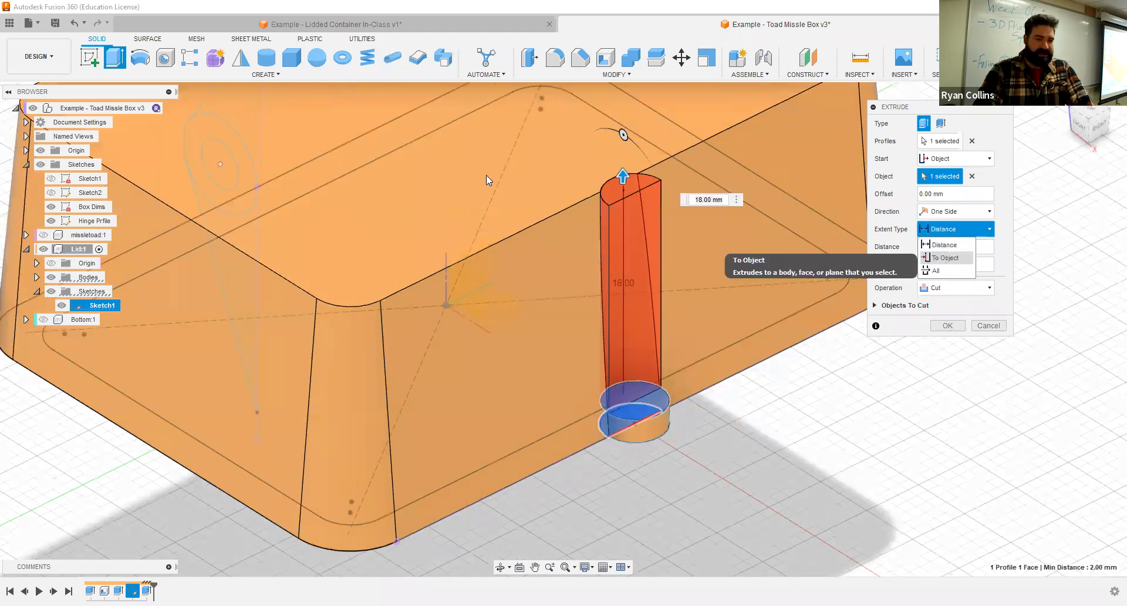
left_click(457, 164)
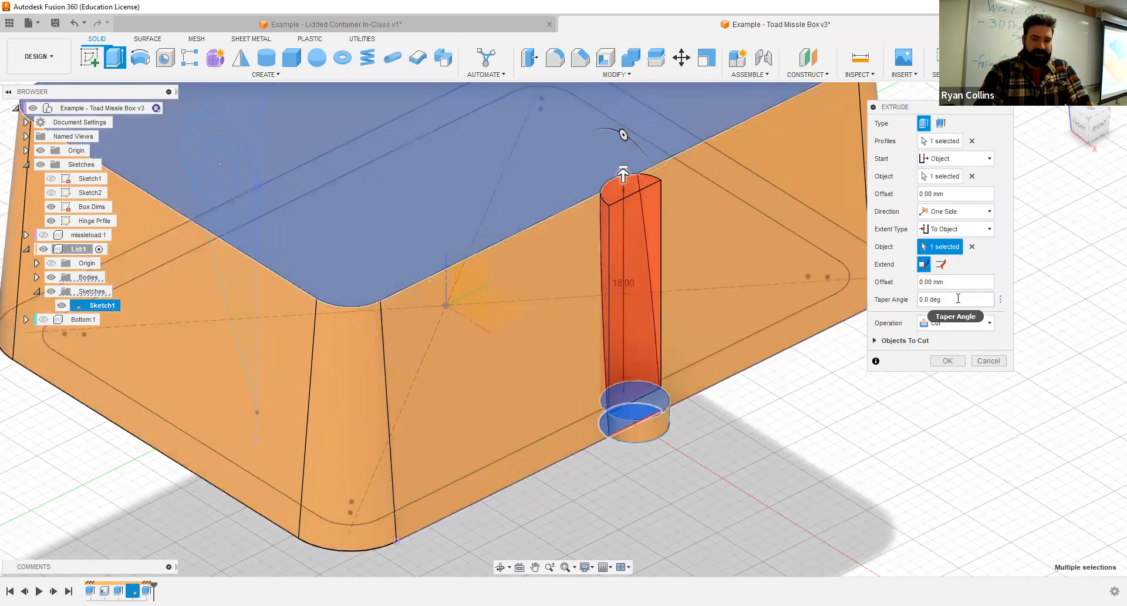
- Set the cut's taper angle to 5 degrees and complete the finger recess above the tab
left_click(911, 304)
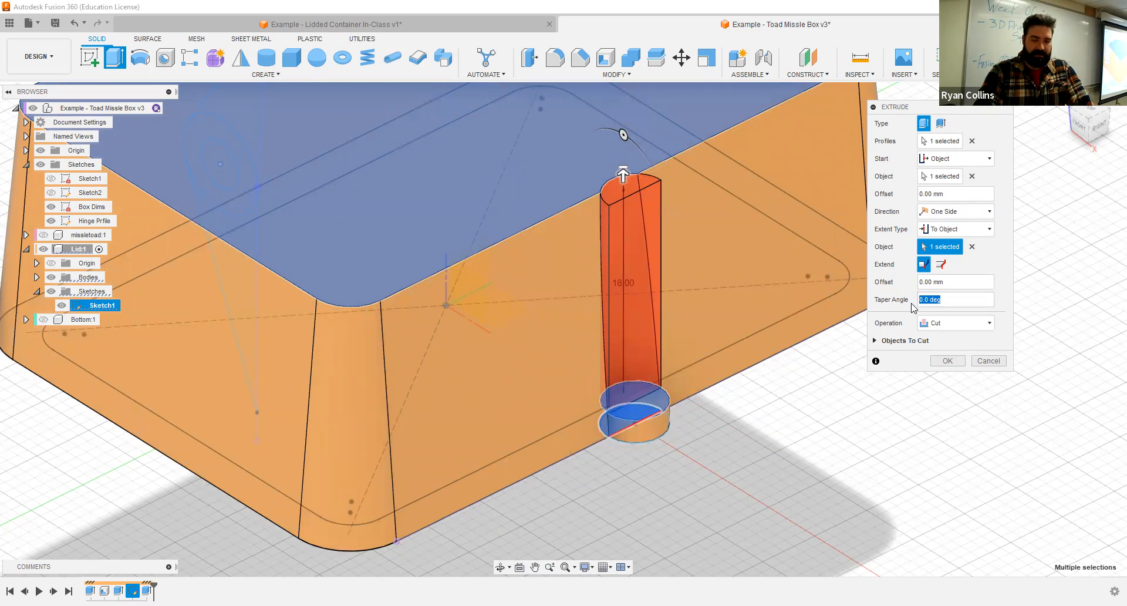
type("5")
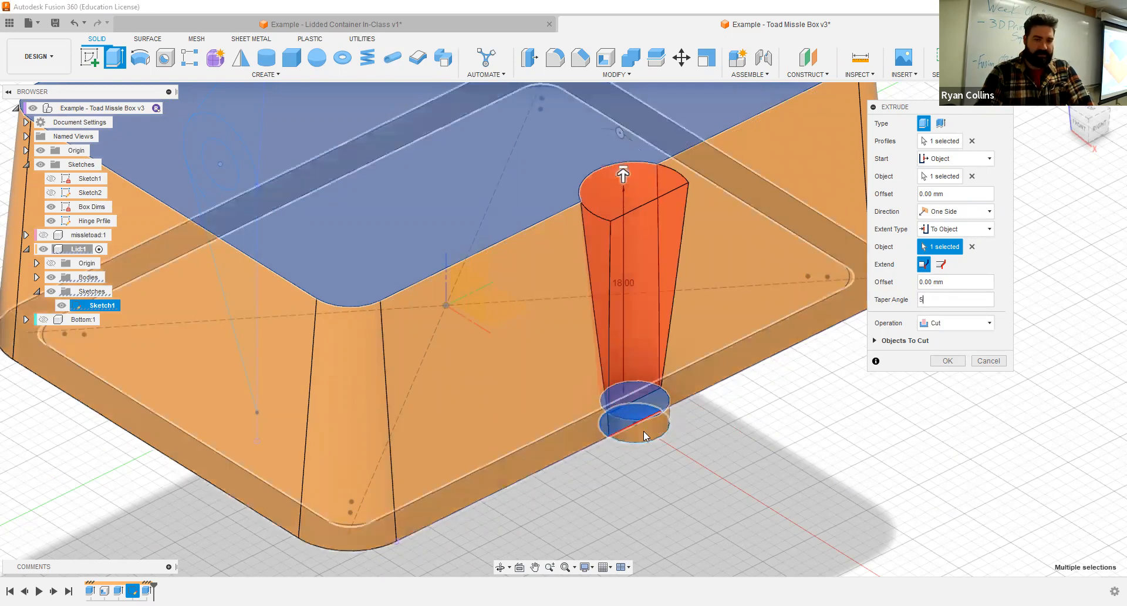
middle_click_drag(642, 431, 629, 408, "shift")
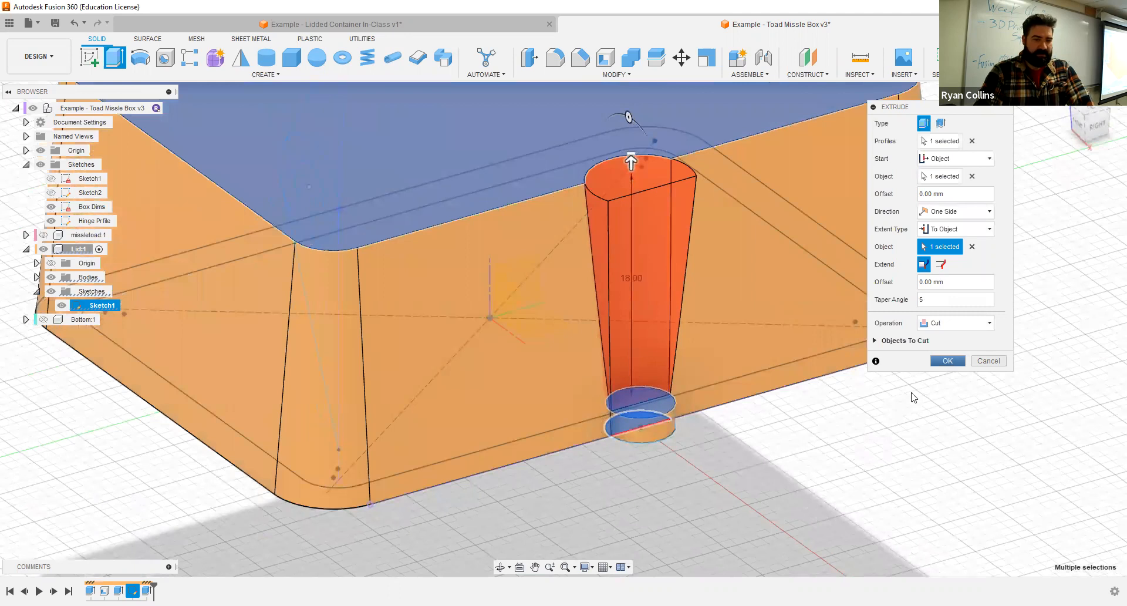
key("Return")
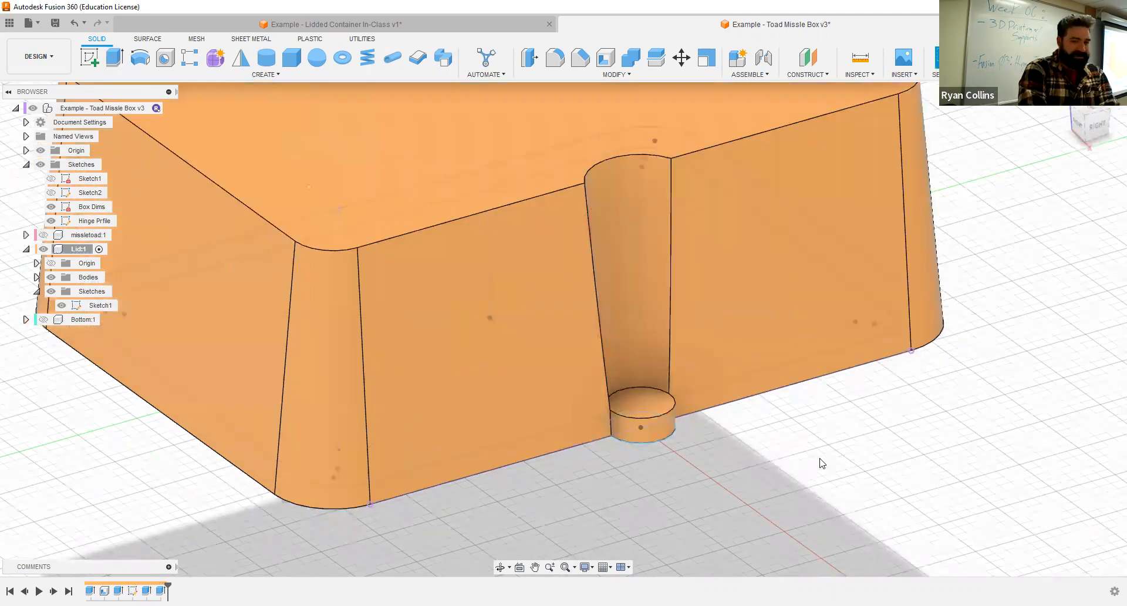
- Show the Bottom component and activate the top-level Toad Missle Box assembly
scroll(789, 284, "down", 5)
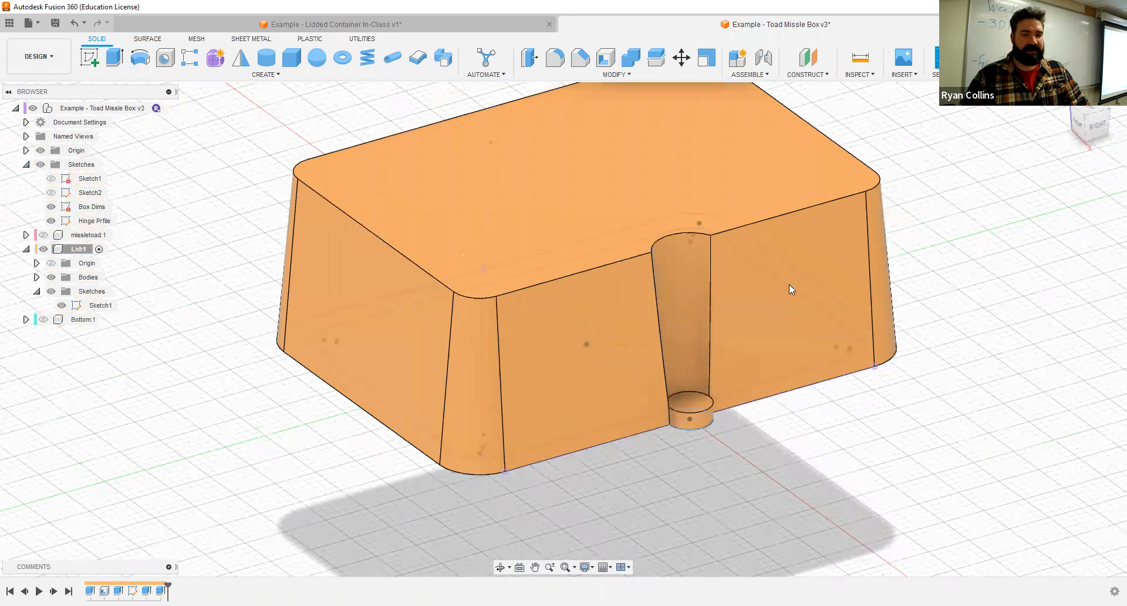
left_click(44, 319)
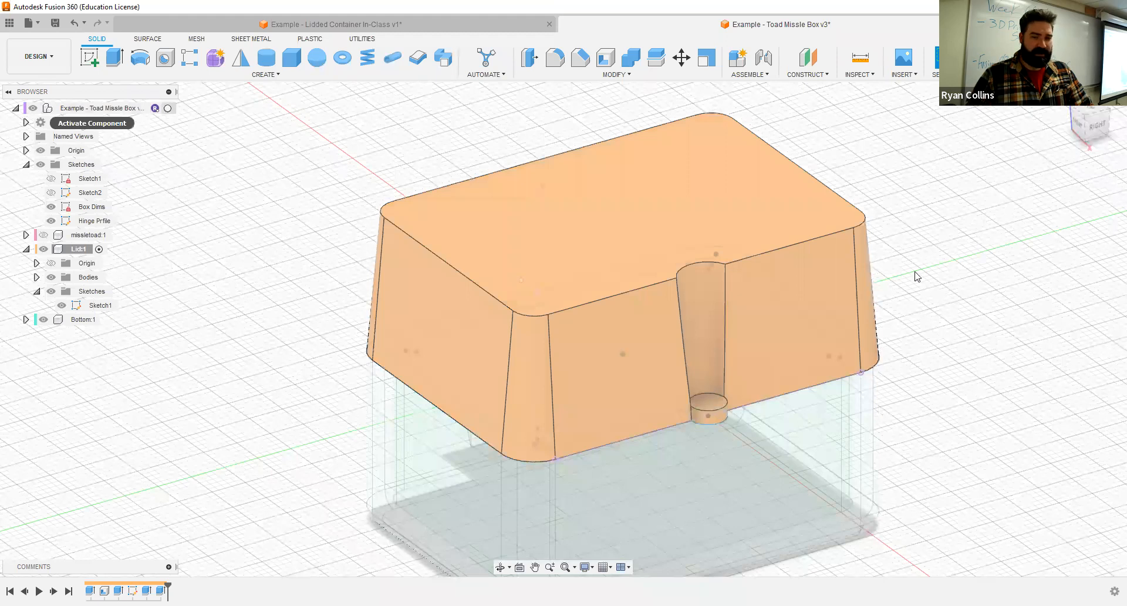
middle_click_drag(908, 274, 579, 337, "shift")
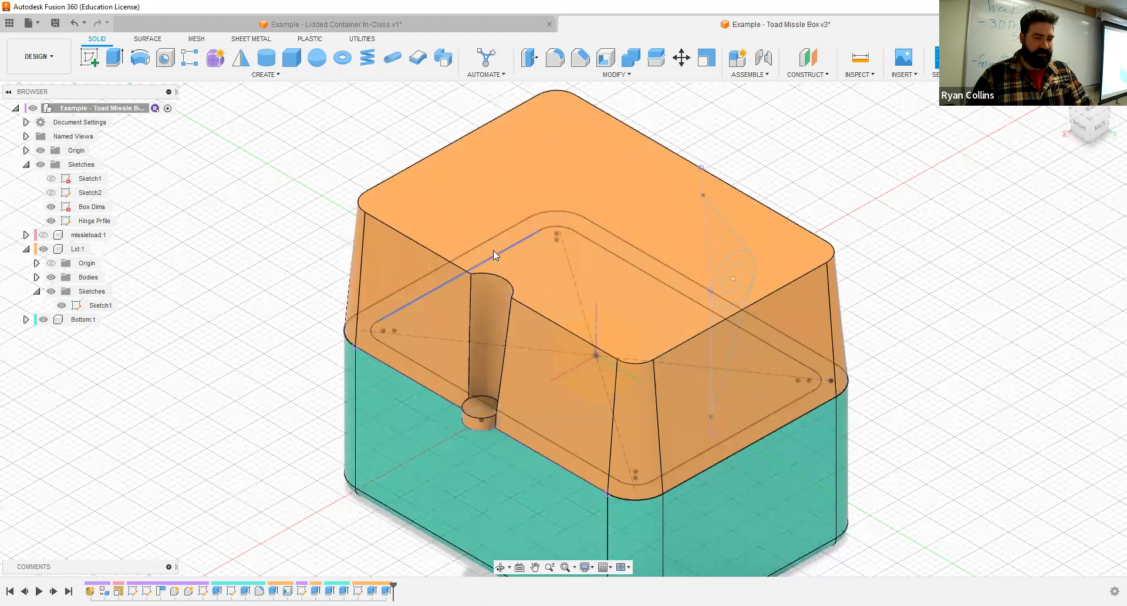
middle_click_drag(766, 382, 753, 438)
- Show the missletoad component and hide the Lid to inspect the toad inside the box
left_click(42, 238)
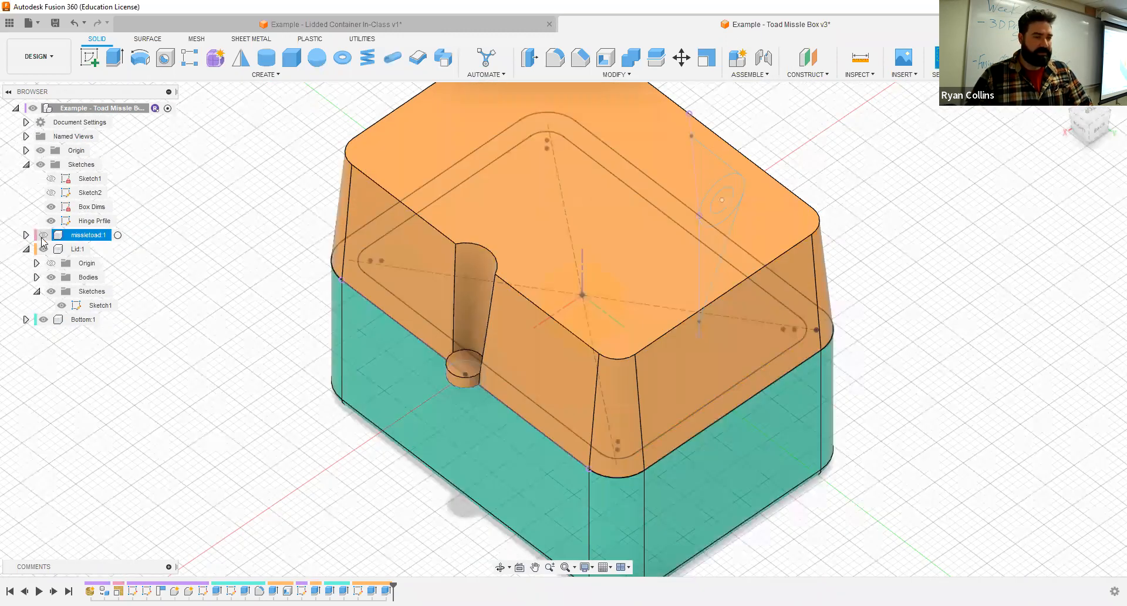
left_click(43, 234)
left_click(44, 248)
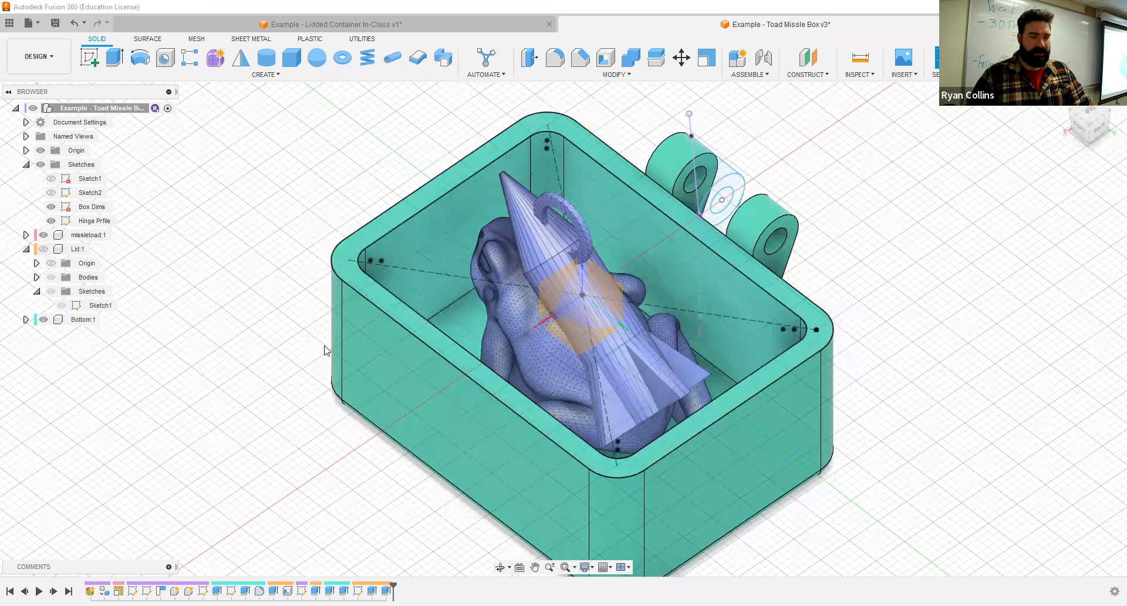
- Hide the Hinge Prfile and Box Dims sketches, and show the Lid again on the closed box
mouse_move(405, 326)
middle_mouse_down("shift")
mouse_move(311, 327)
mouse_move(111, 247)
middle_mouse_up("shift")
left_click(52, 223)
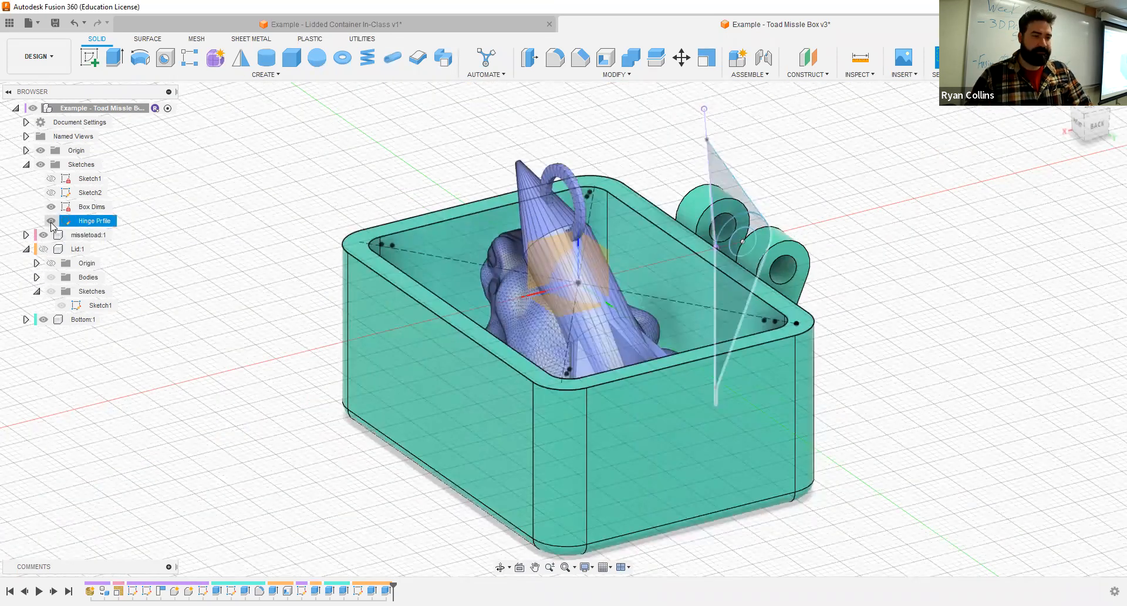
left_click(52, 222)
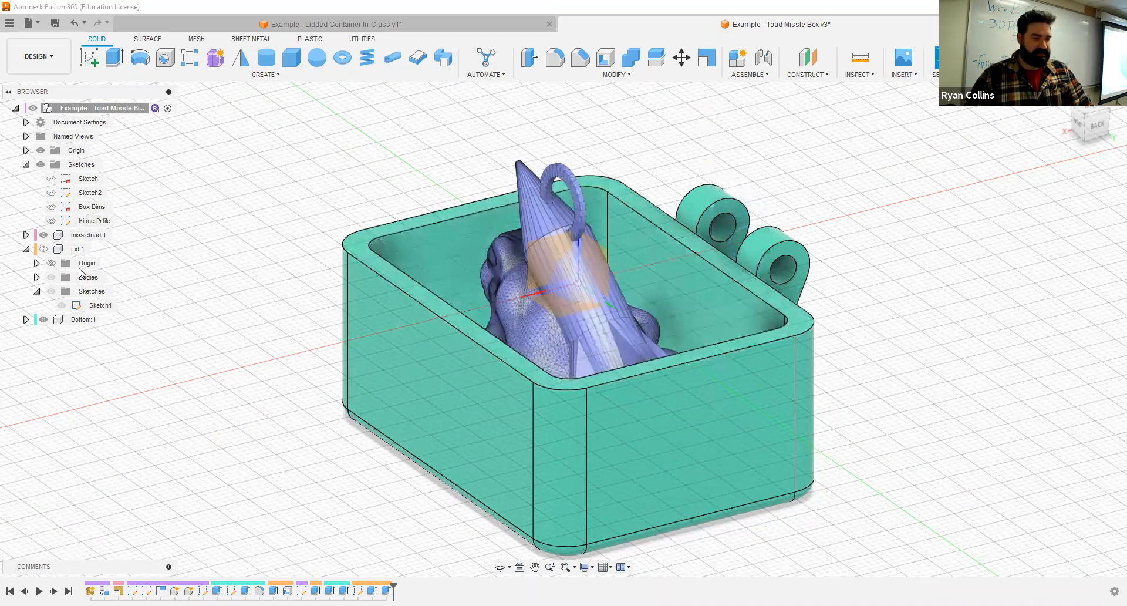
left_click(43, 249)
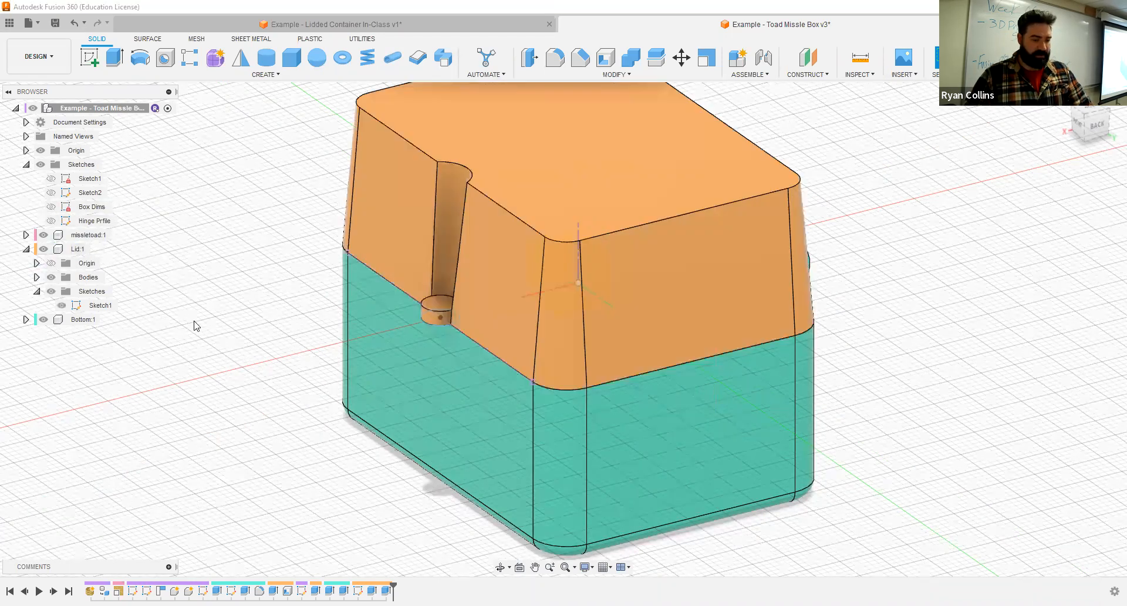
scroll(734, 263, "down", 3)
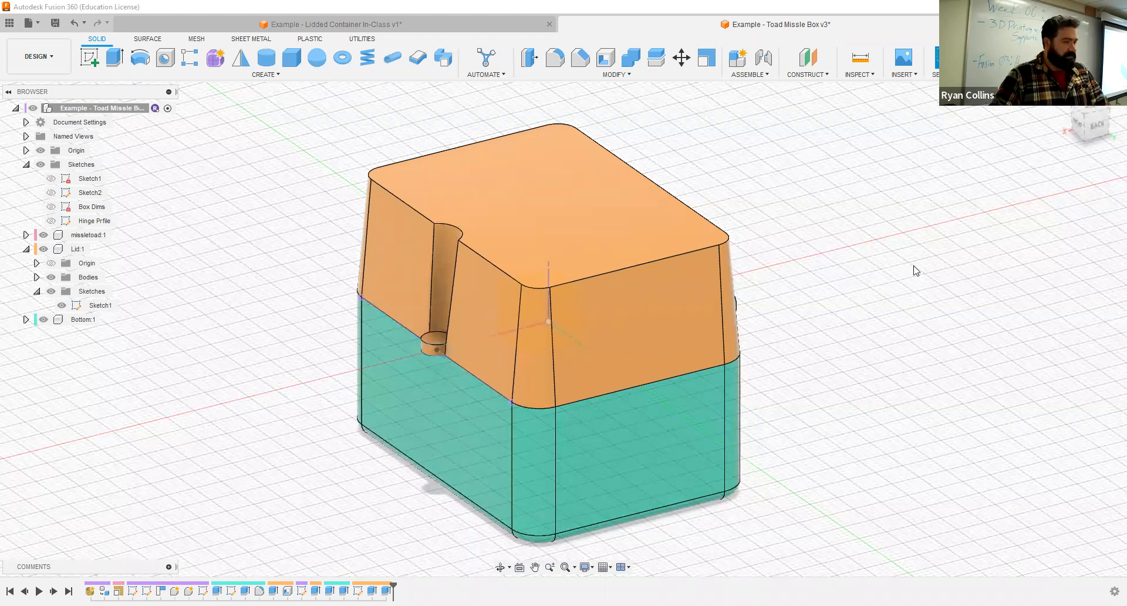
middle_click_drag(925, 247, 946, 179, "shift")
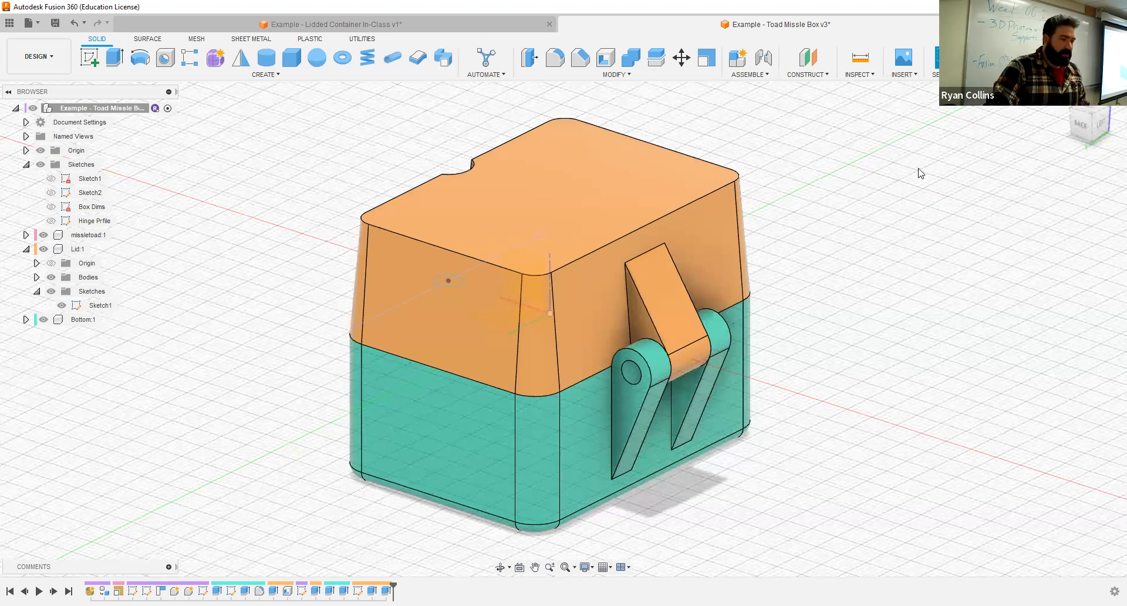
left_click(912, 75)
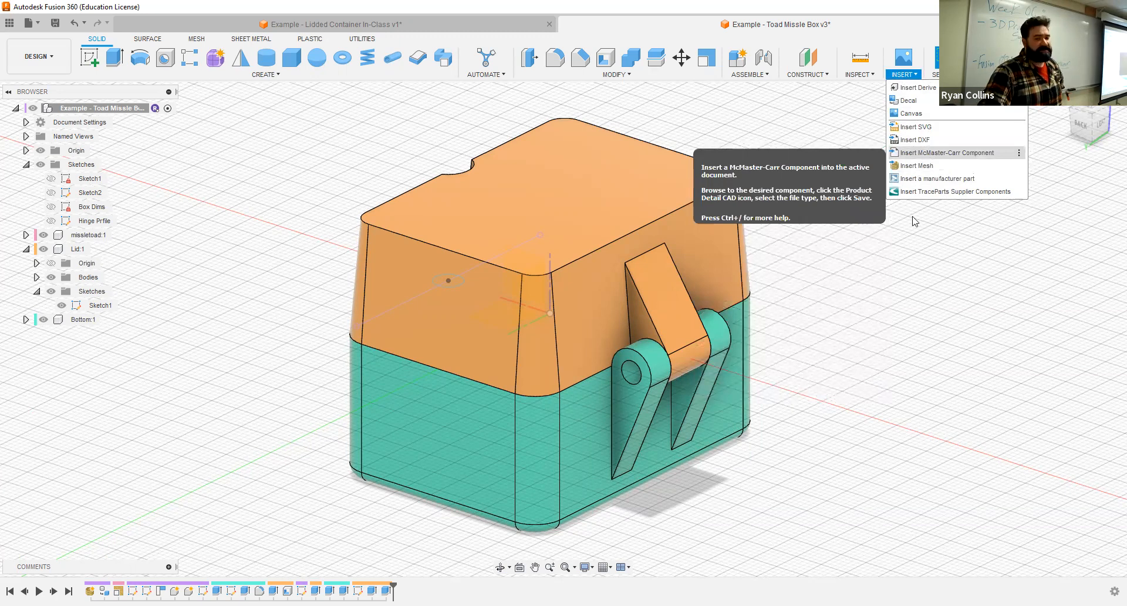
left_click(930, 154)
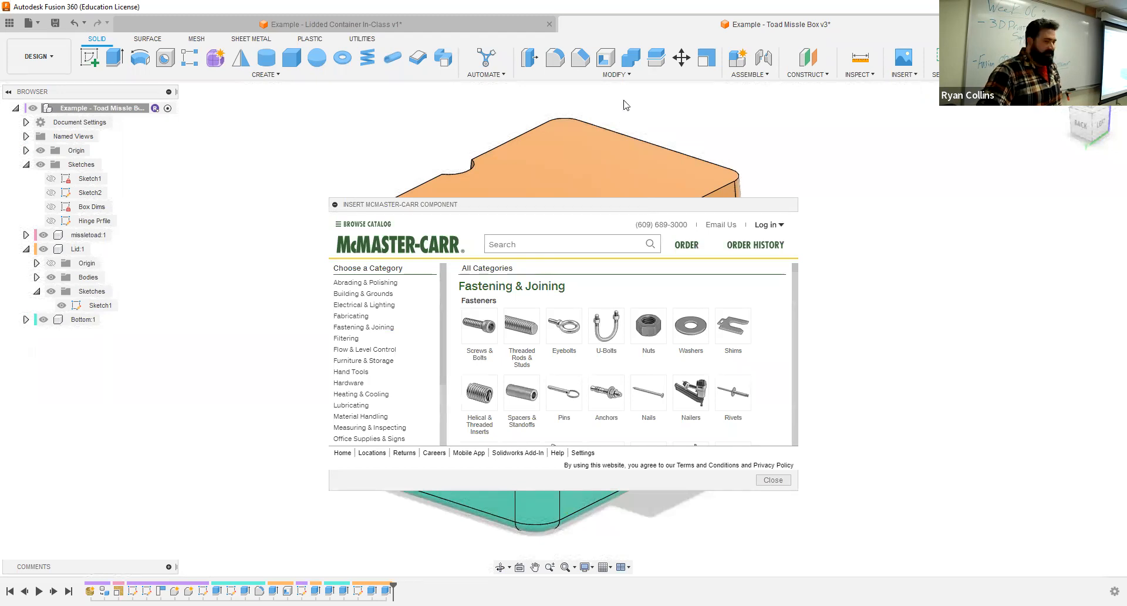
left_click_drag(638, 203, 624, 100)
left_click(761, 377)
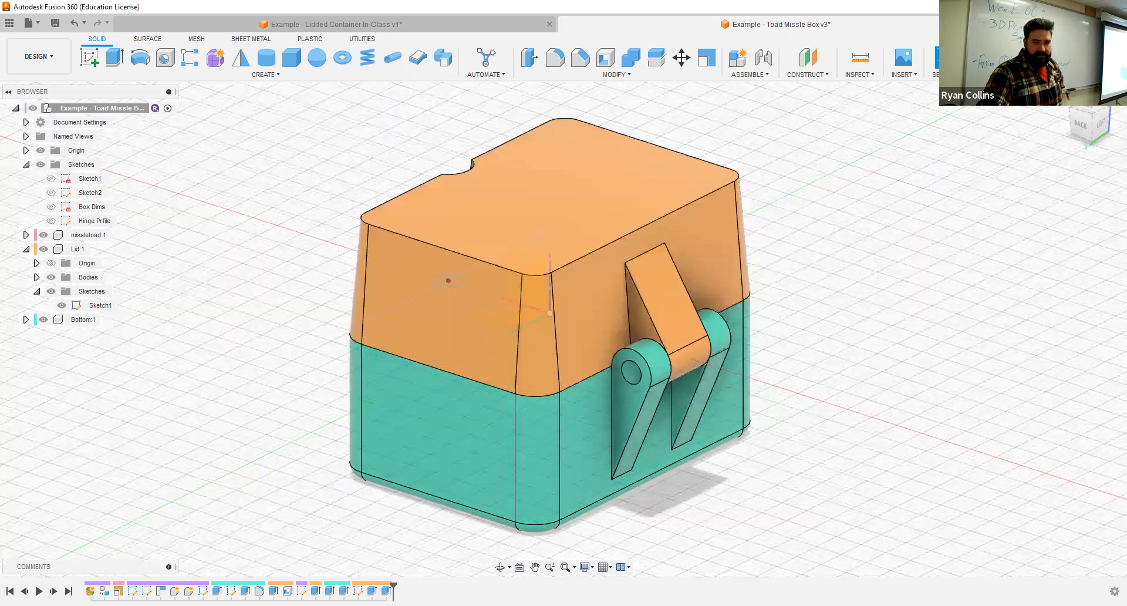
- Open the McMaster-Carr component catalog and filter its Threaded Rods & Studs category to metric M4
left_click(903, 75)
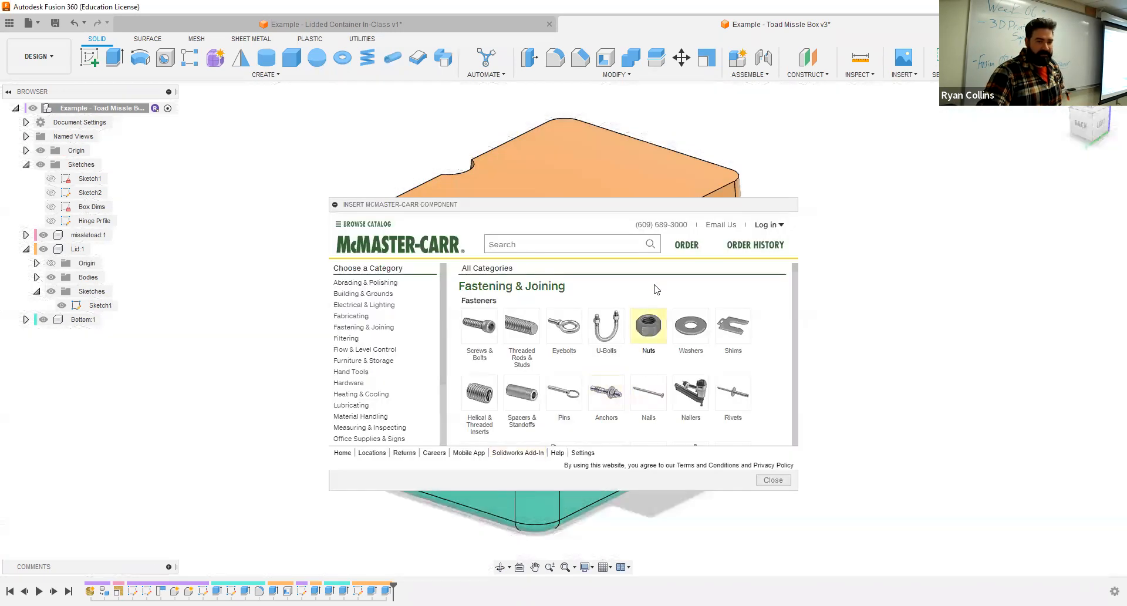
left_click_drag(649, 207, 636, 131)
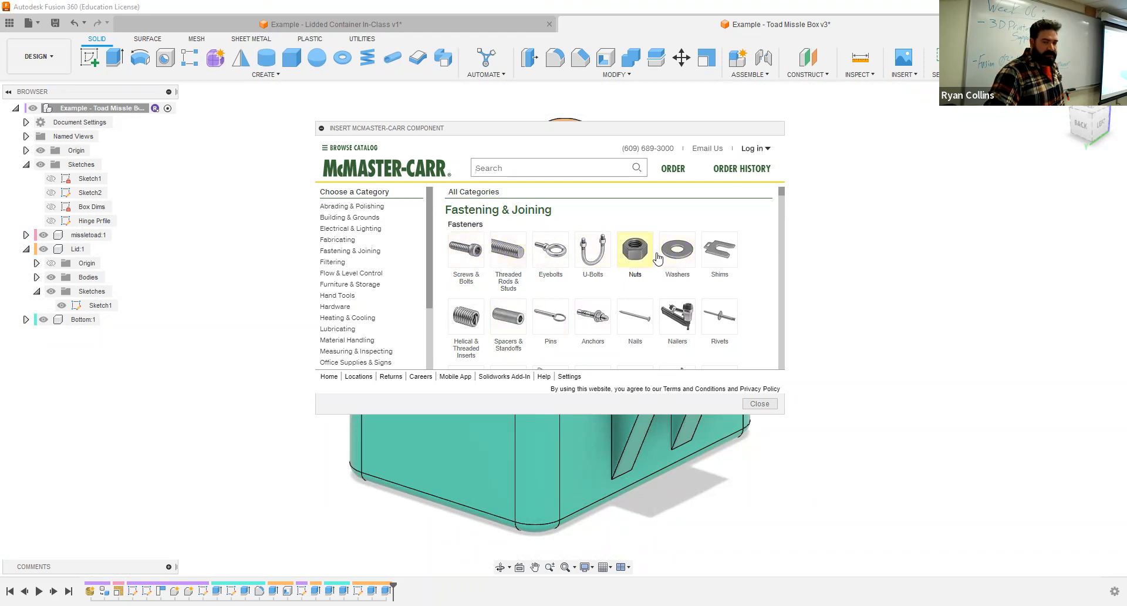
left_click(508, 250)
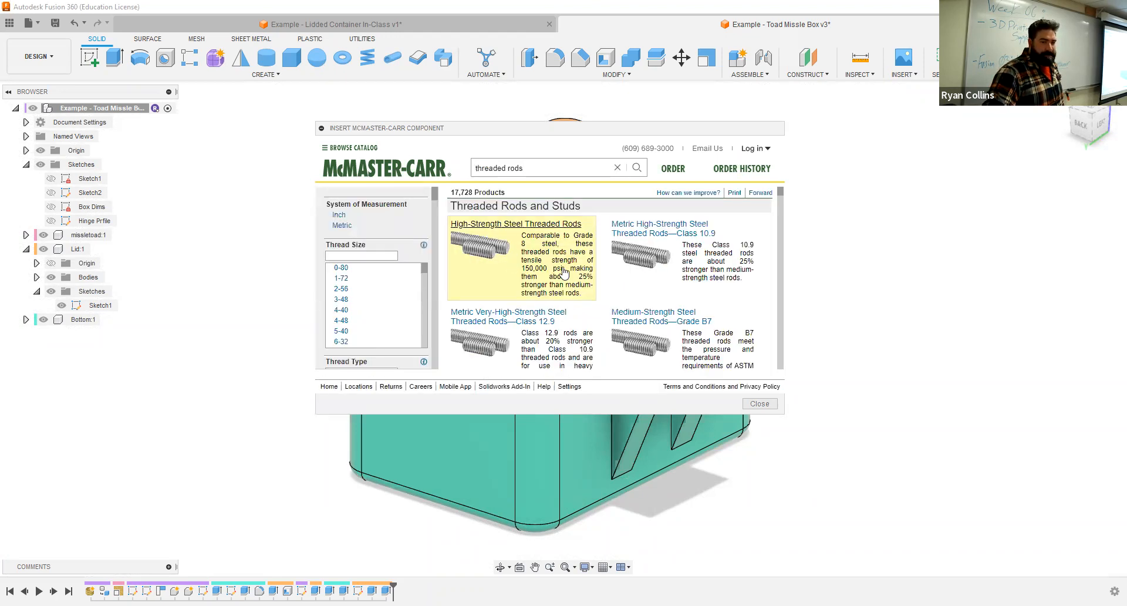
left_click(344, 226)
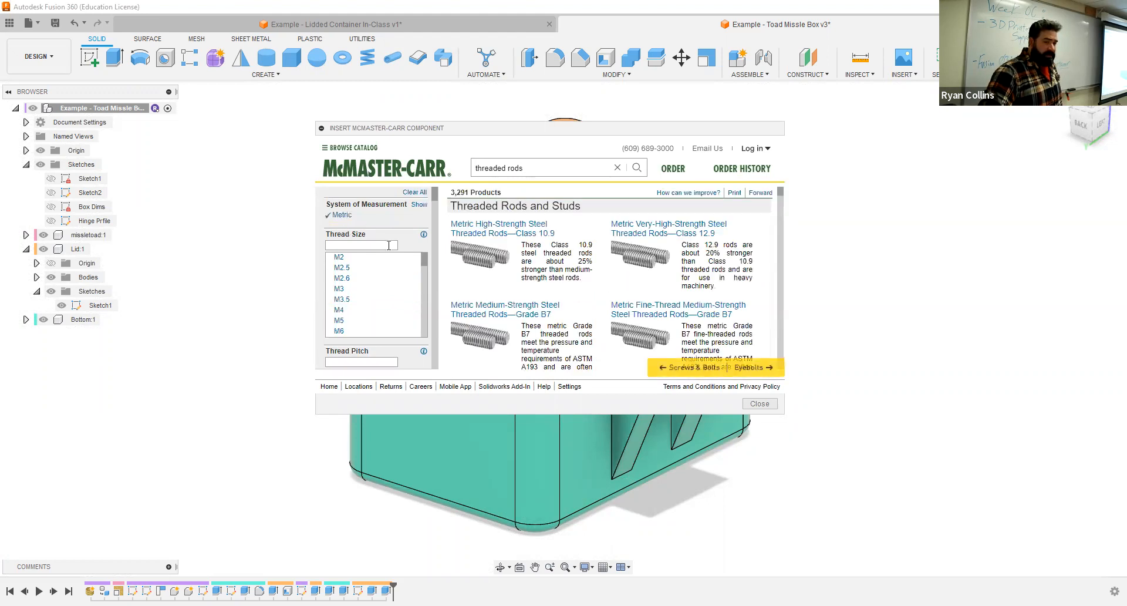
left_click(343, 311)
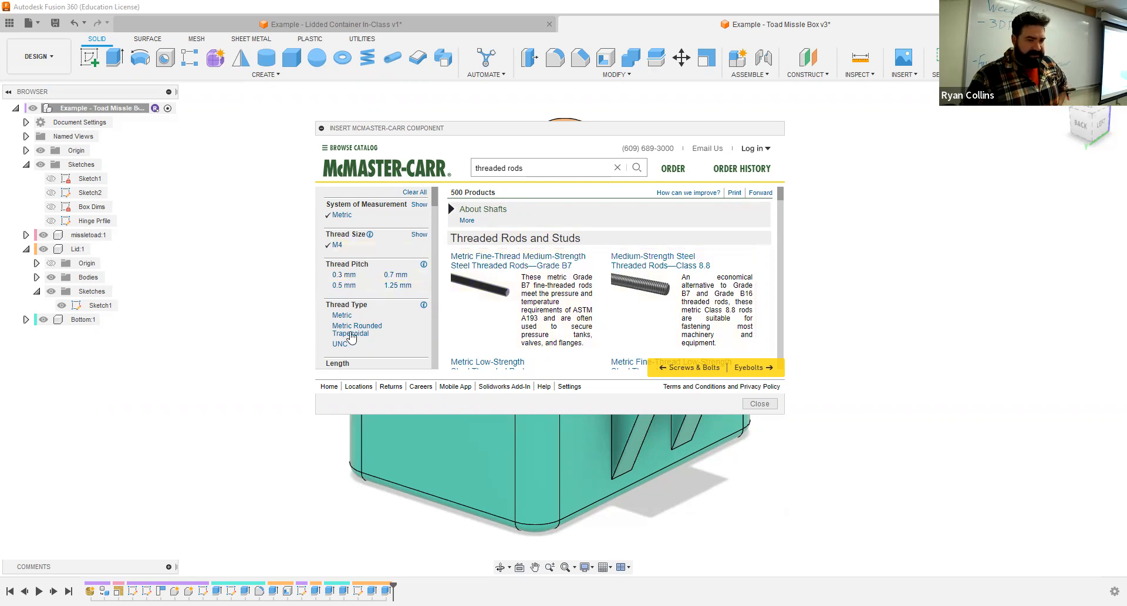
scroll(378, 317, "down", 2)
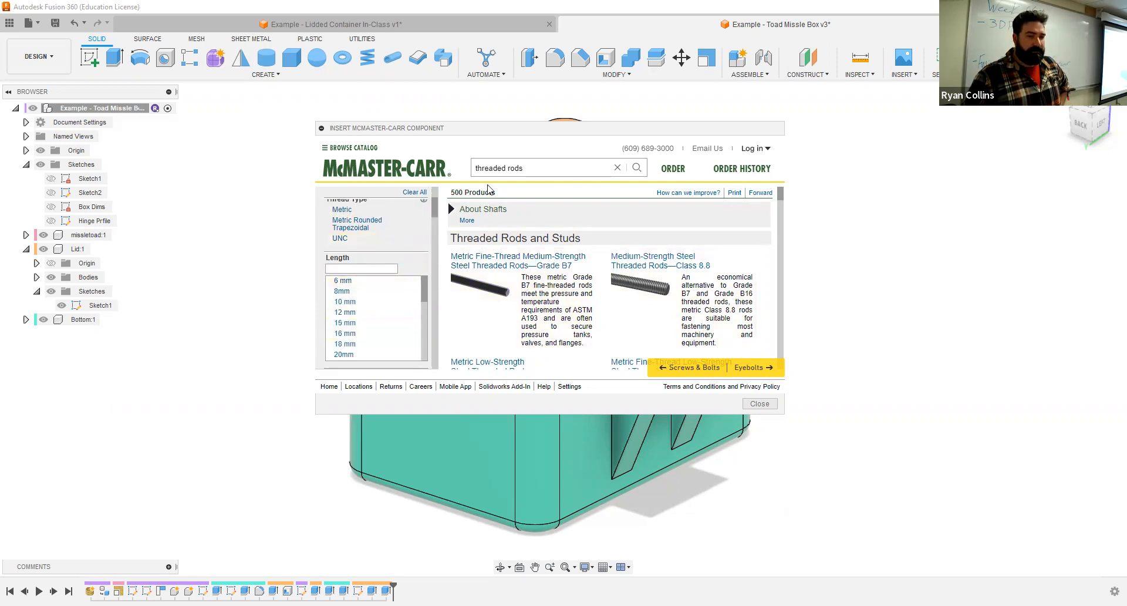
- Try a 24 mm length filter on the M4 threaded rods, review the products offered, and clear all filters
left_click_drag(713, 128, 726, 204)
middle_click_drag(699, 499, 587, 536)
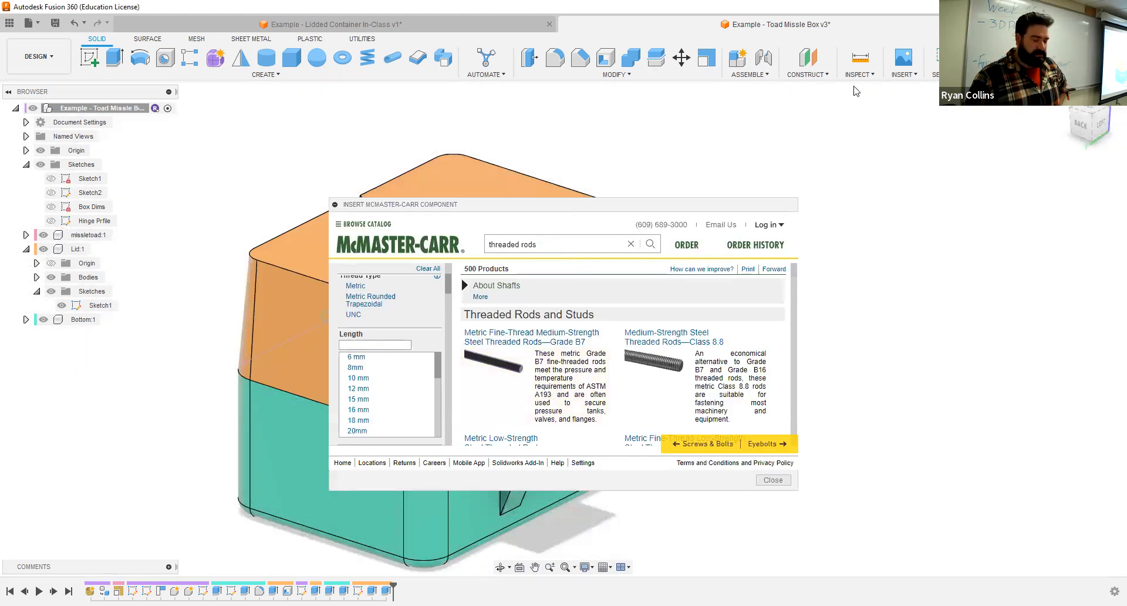
left_click_drag(590, 207, 854, 86)
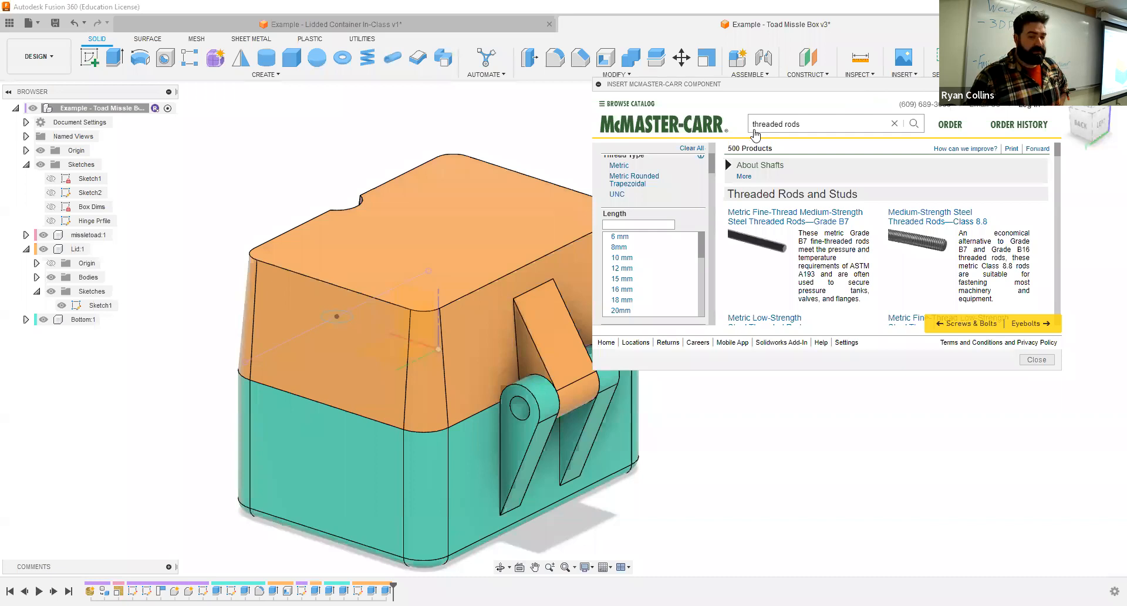
left_click_drag(854, 87, 754, 129)
scroll(555, 317, "down", 1)
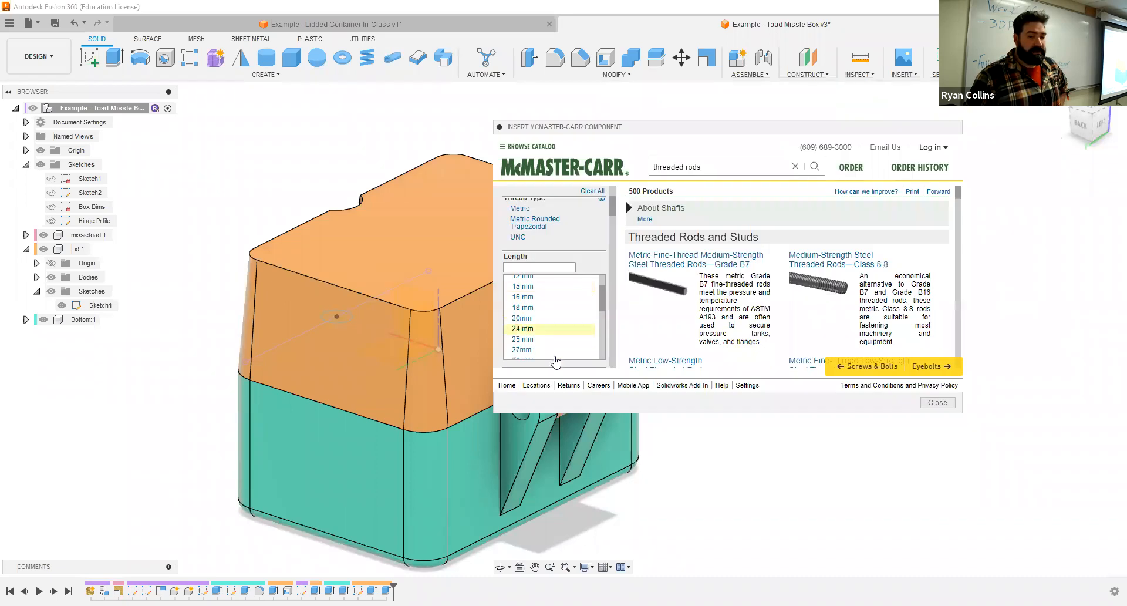
left_click(530, 330)
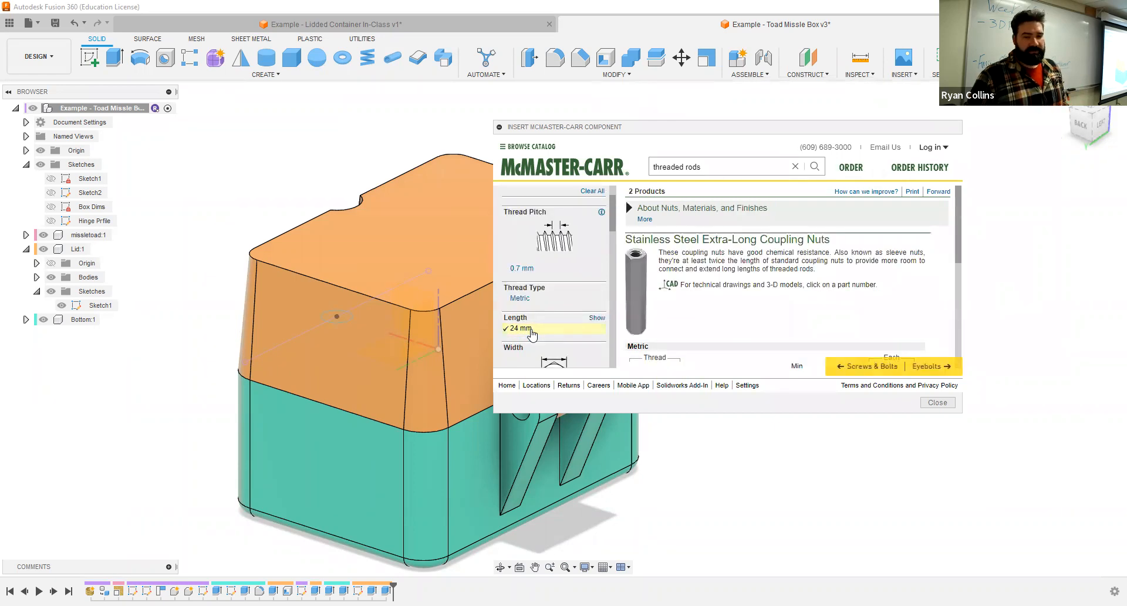
scroll(763, 294, "down", 4)
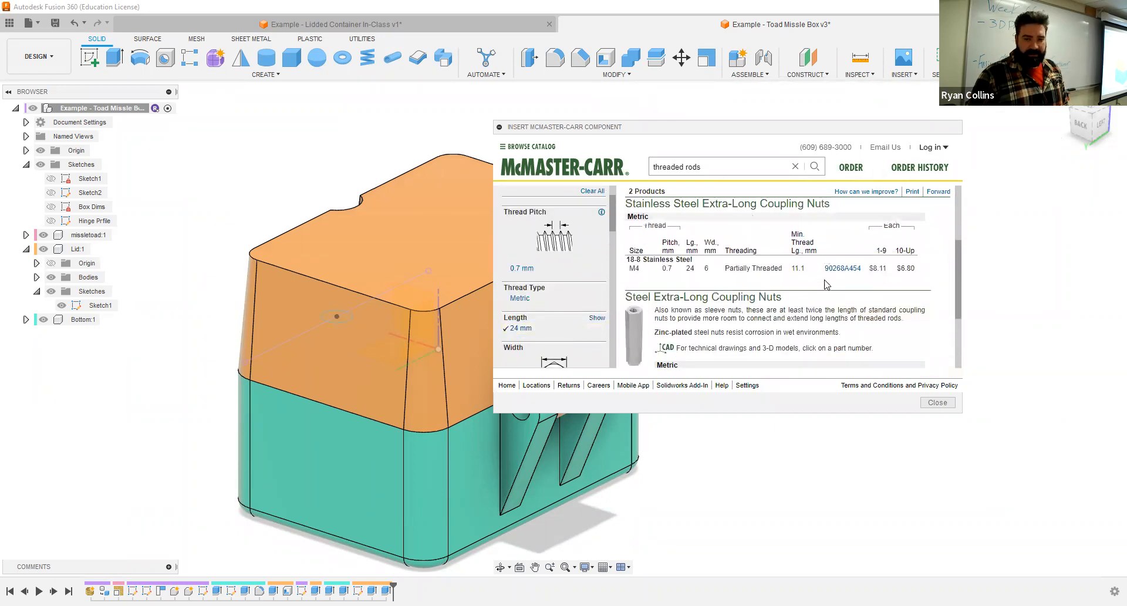
scroll(726, 333, "down", 2)
scroll(587, 282, "up", 2)
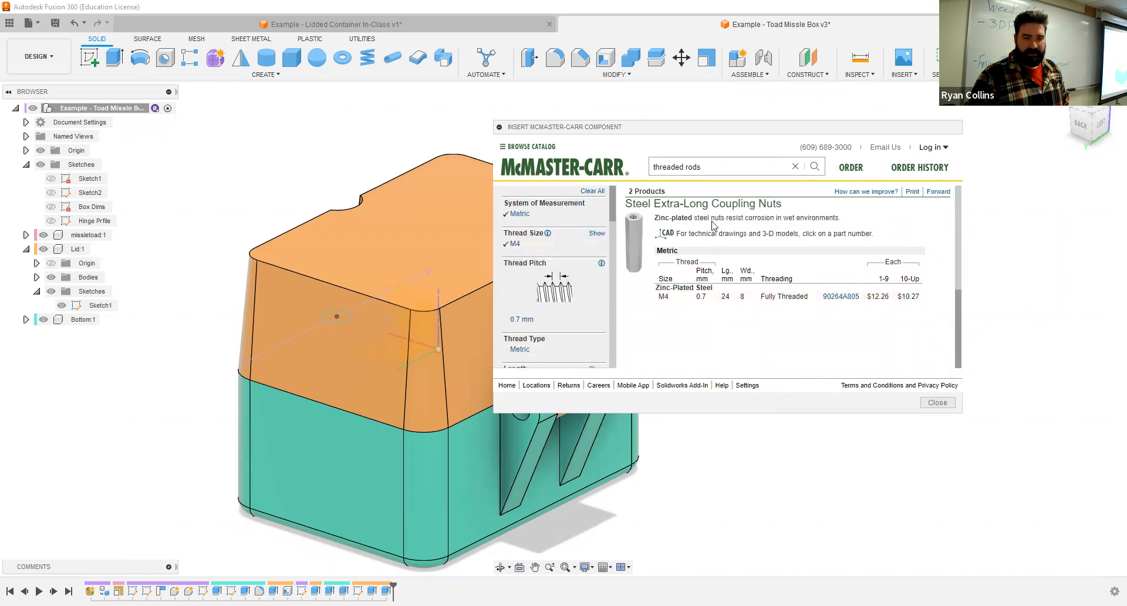
scroll(690, 288, "up", 4)
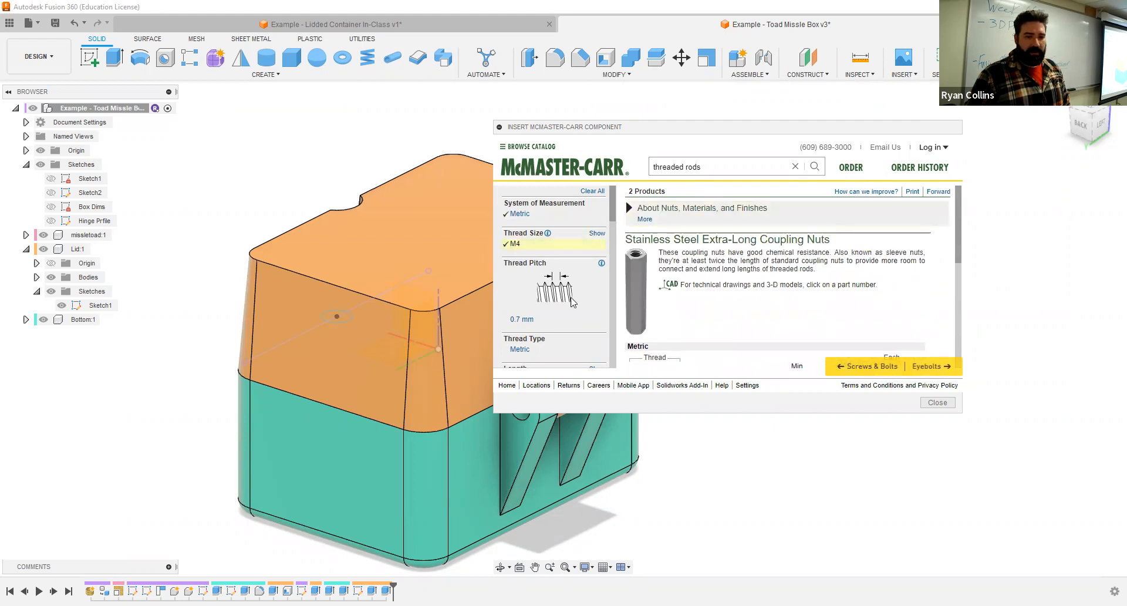
left_click(602, 193)
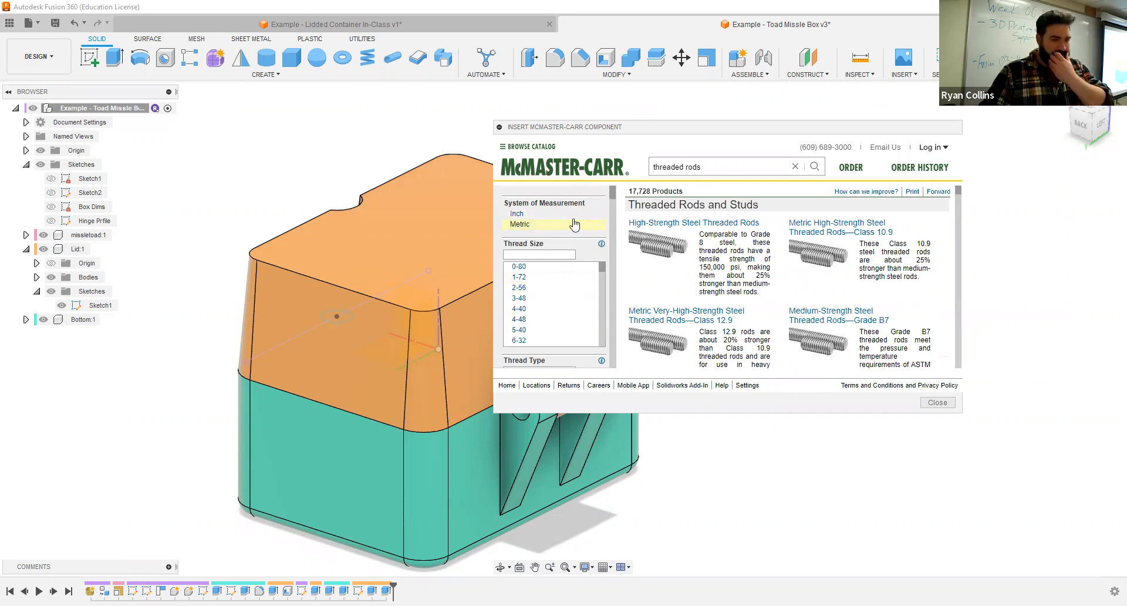
- Filter the threaded rods to metric, M4 thread size, 25 mm length and stainless steel material
left_click(524, 224)
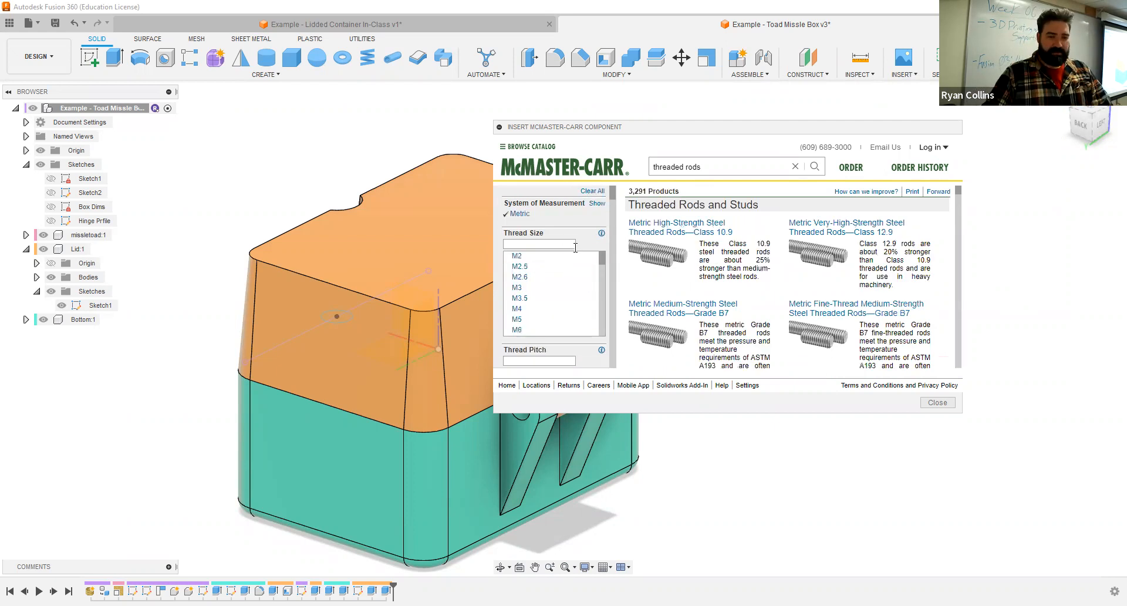
left_click(517, 309)
scroll(558, 308, "down", 3)
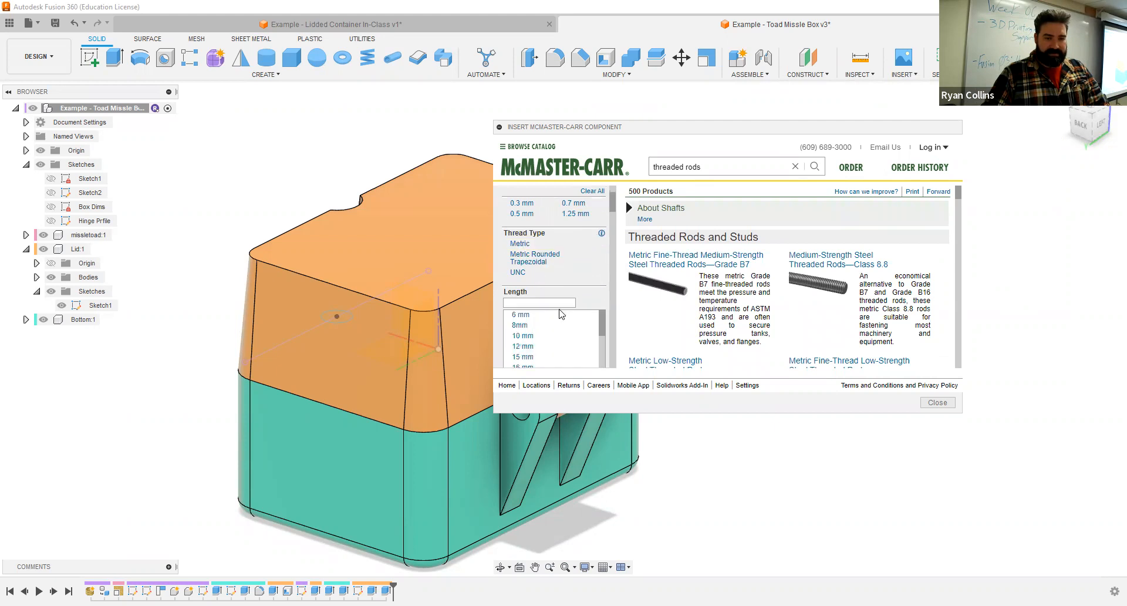
scroll(612, 320, "down", 3)
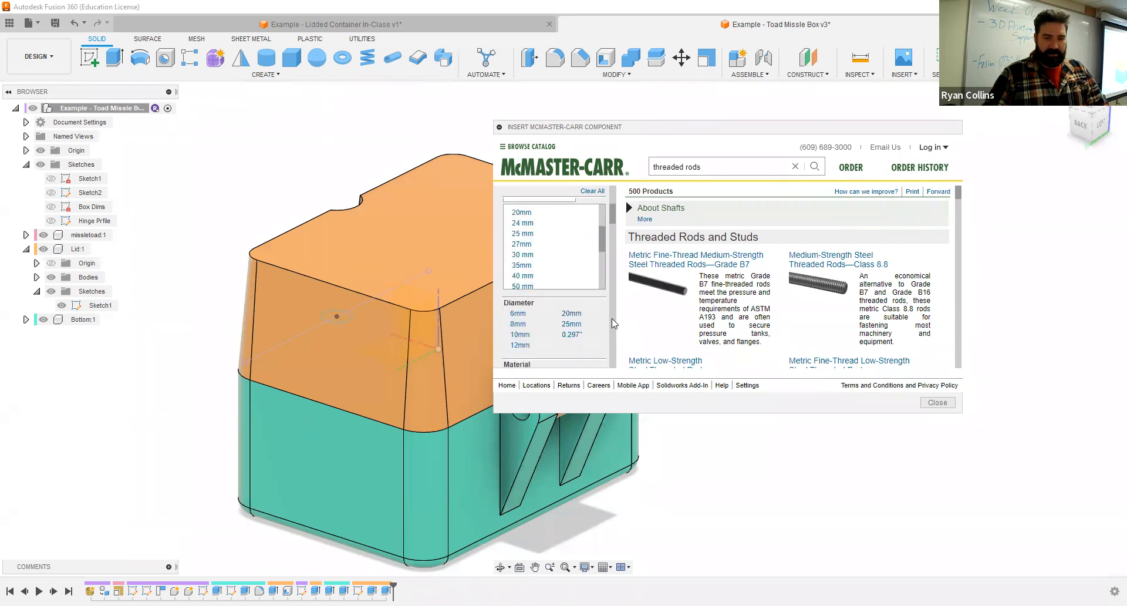
scroll(572, 273, "up", 1)
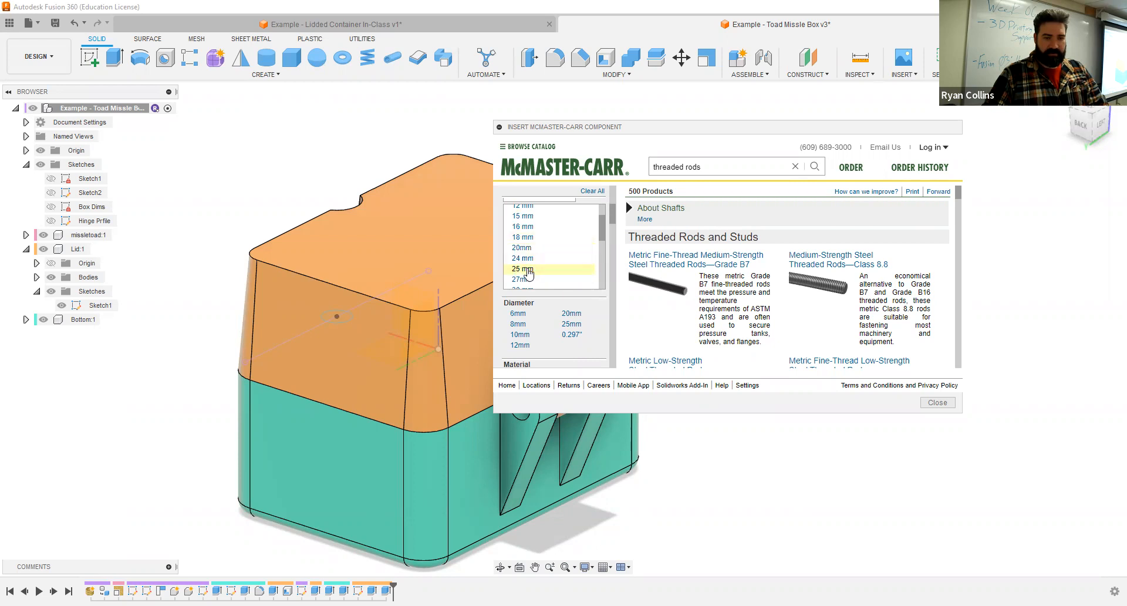
left_click(528, 270)
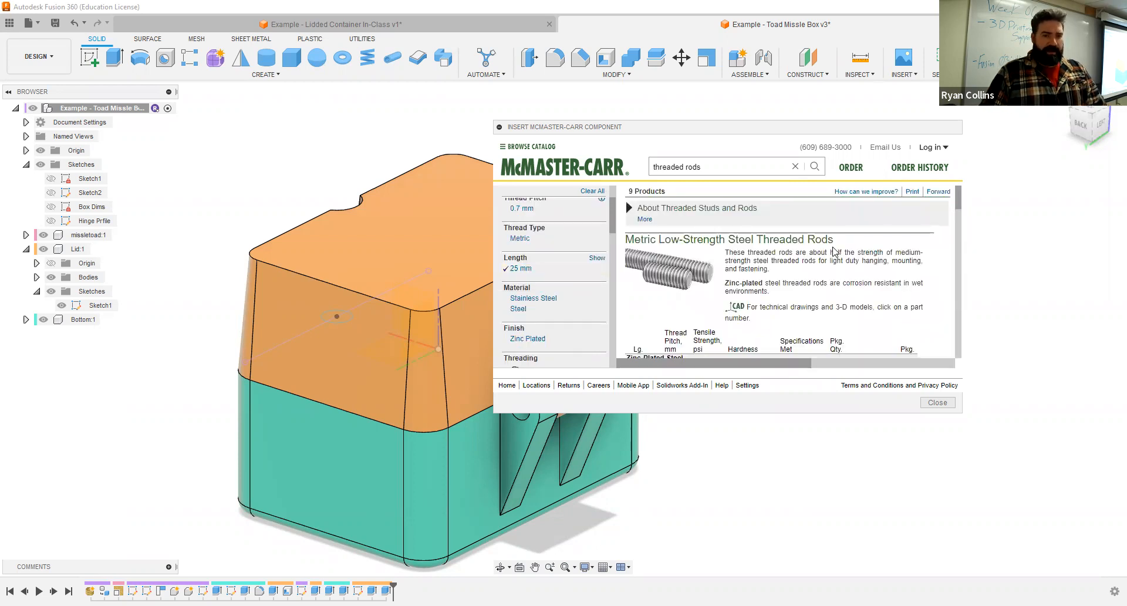
left_click(537, 298)
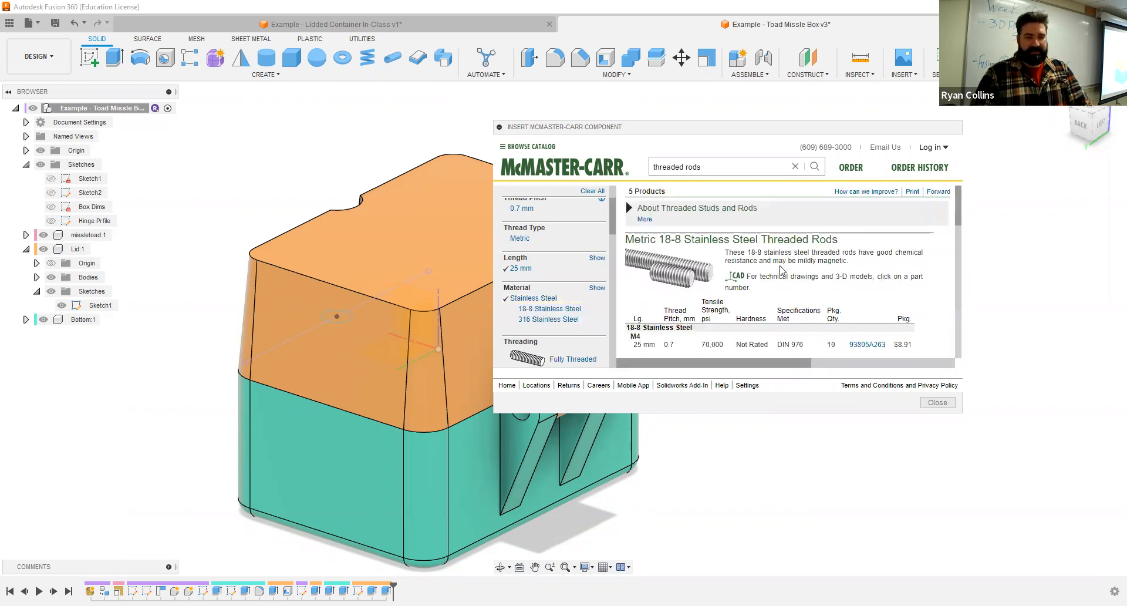
- Insert the 18-8 stainless steel M4 x 0.7 mm, 25 mm long threaded rod 93805A263 as a 3-D STEP model
scroll(780, 270, "down", 1)
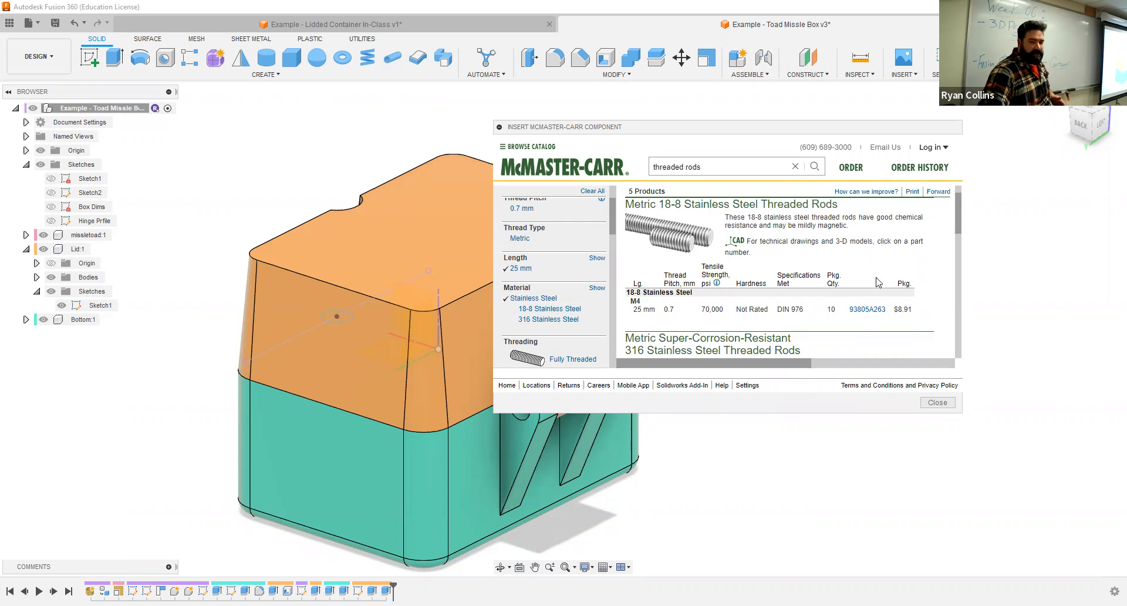
left_click(869, 309)
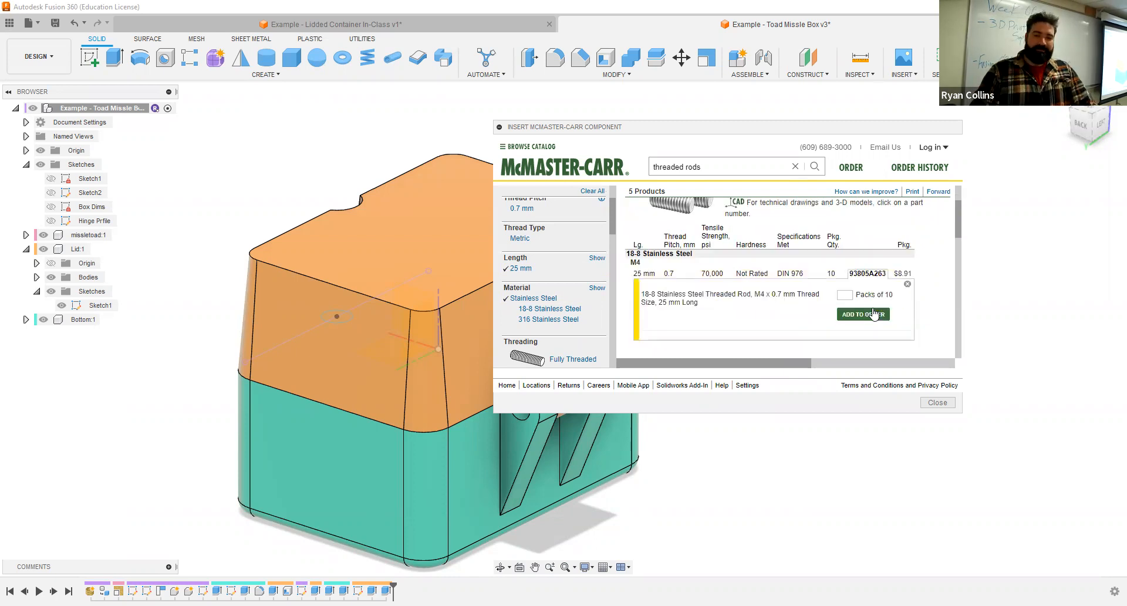
scroll(801, 289, "down", 1)
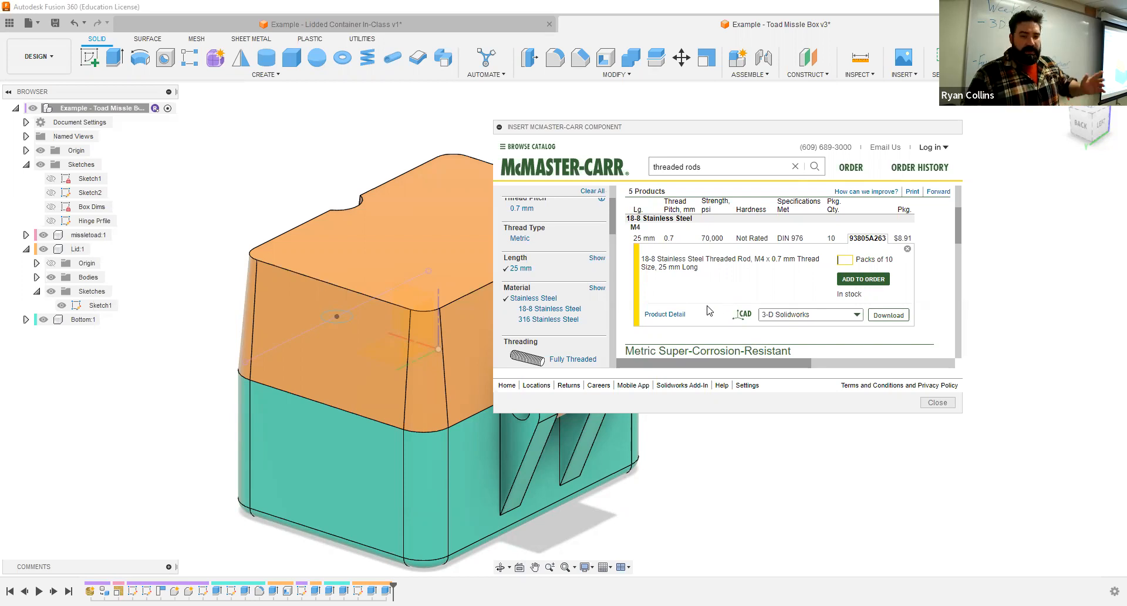
left_click(858, 315)
scroll(918, 332, "down", 1)
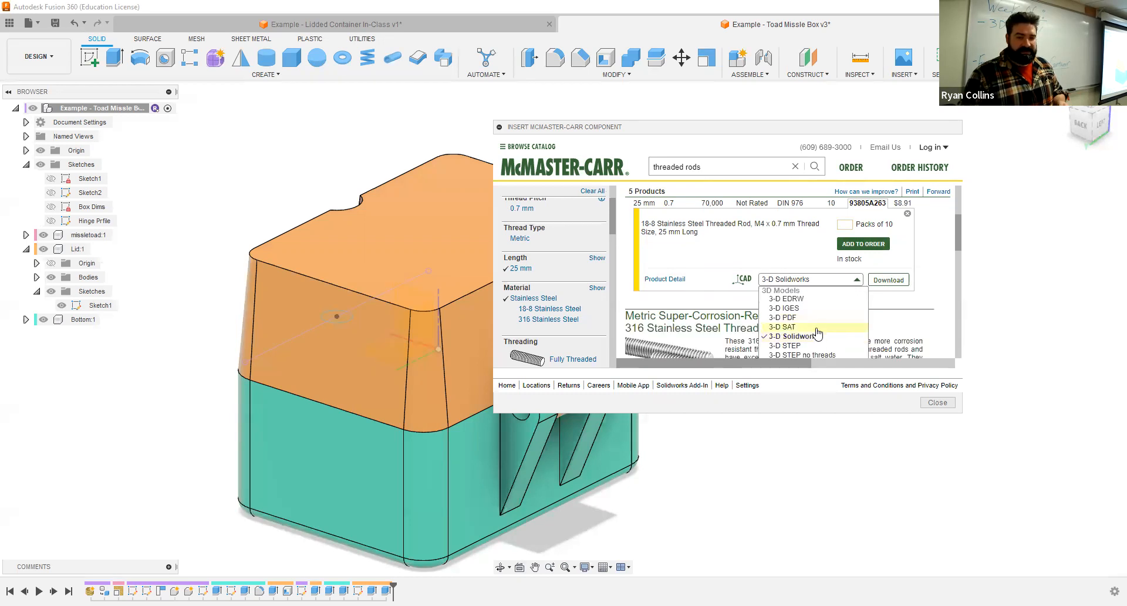
scroll(822, 332, "down", 1)
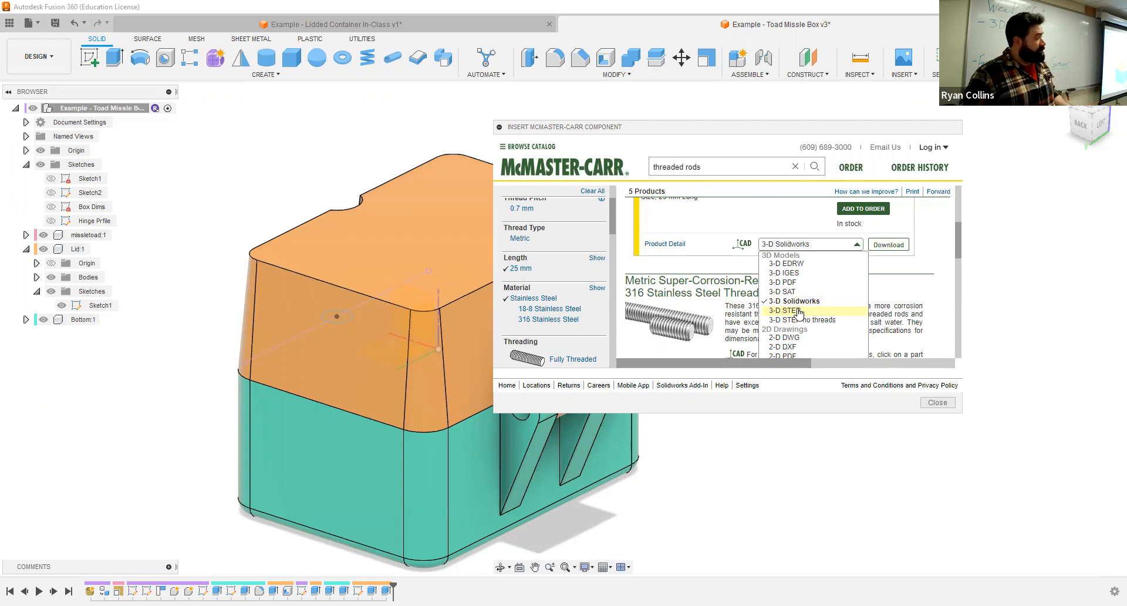
left_click(797, 311)
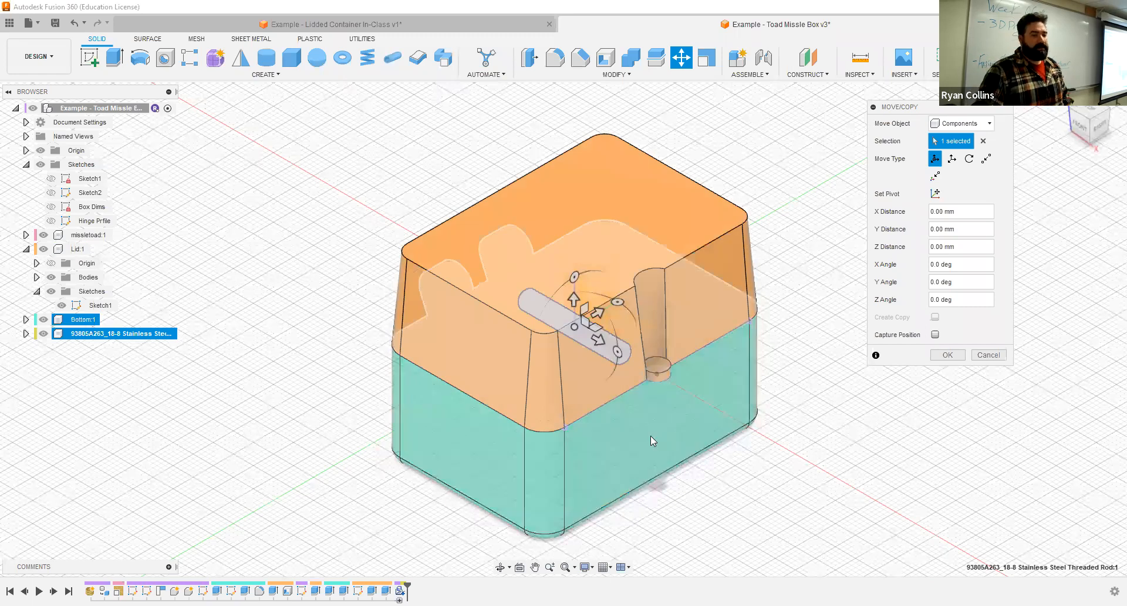
- Move the threaded rod -55 mm in X to the hinge side, rotate it 90 degrees about Z, and capture its position
middle_click_drag(650, 435, 527, 411)
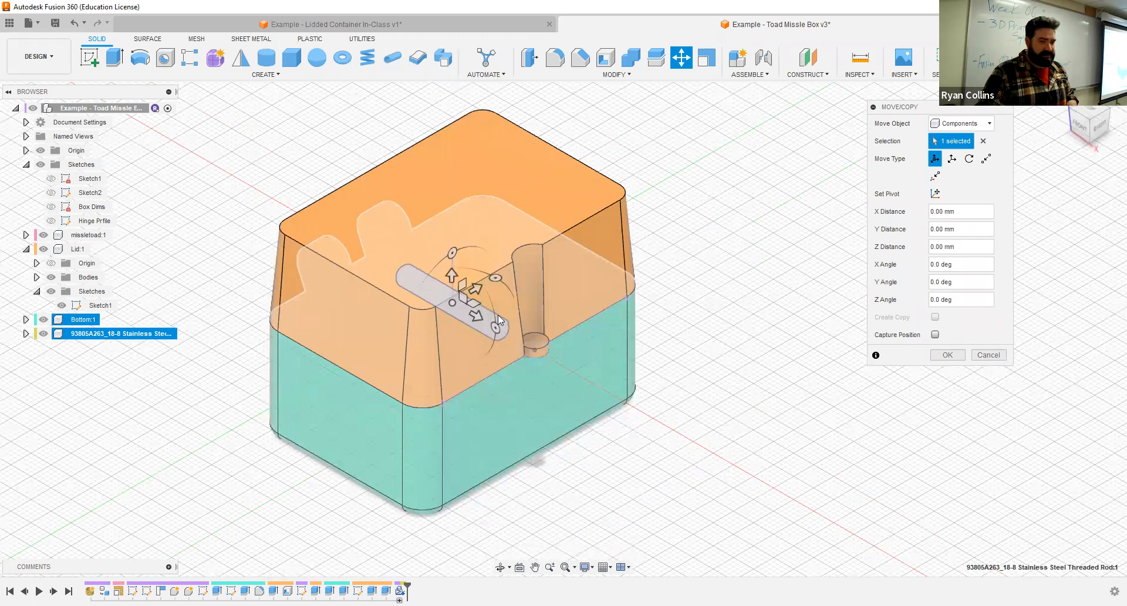
left_click_drag(479, 288, 561, 327)
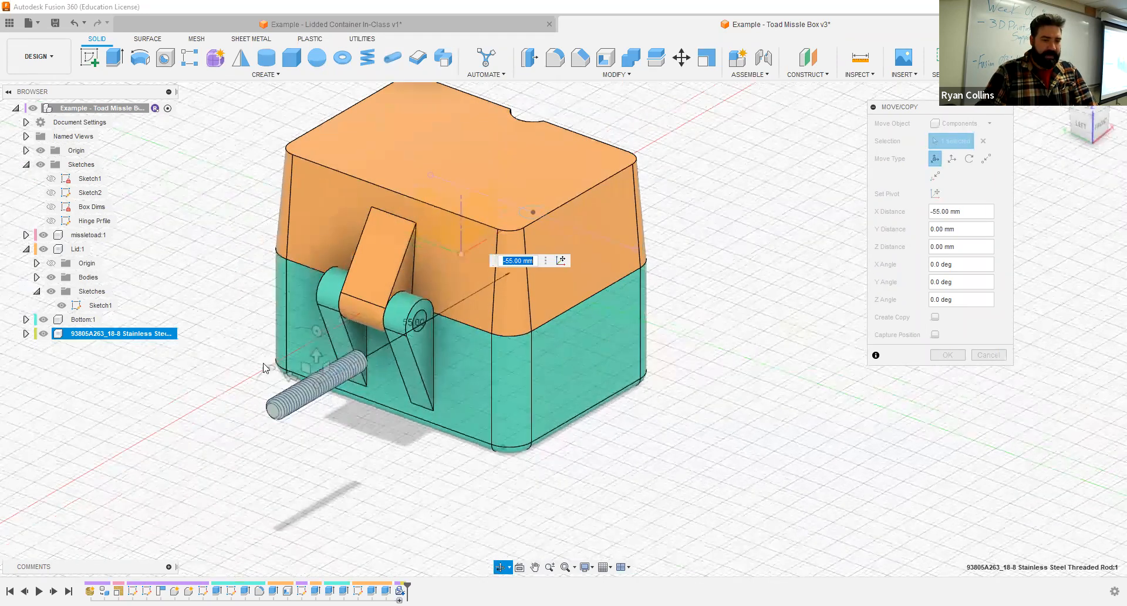
left_click_drag(294, 414, 274, 414)
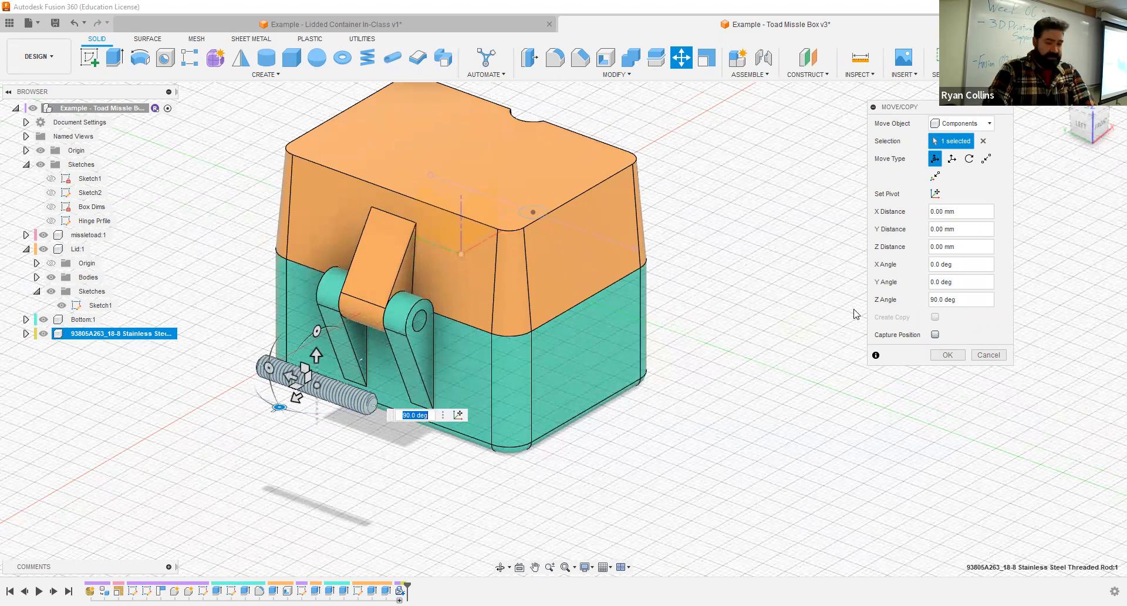
left_click(935, 334)
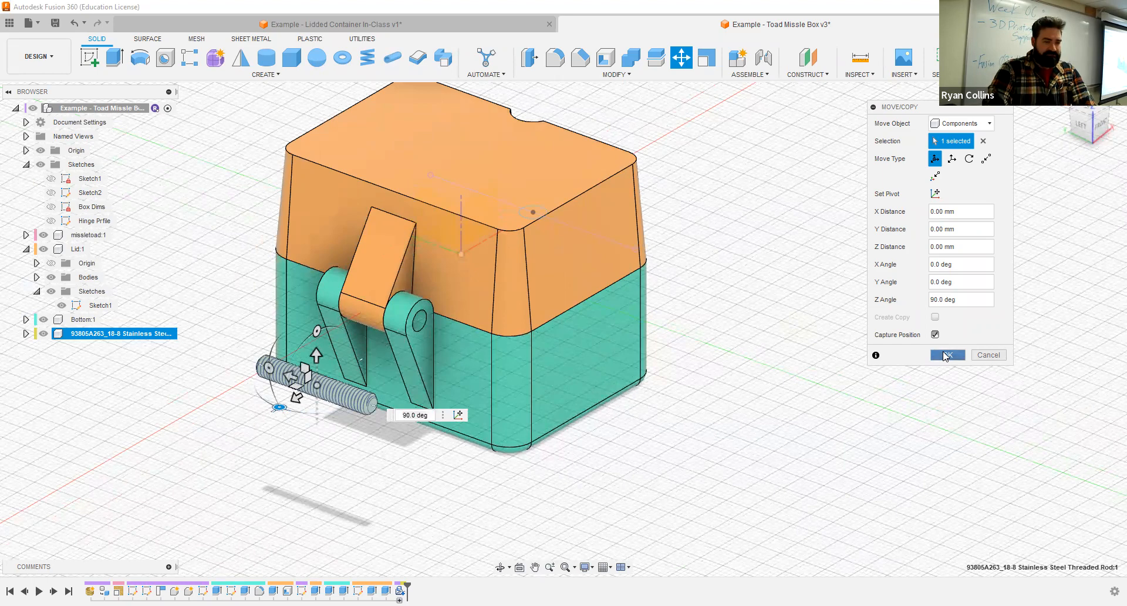
left_click(946, 355)
mouse_move(795, 369)
middle_mouse_down("shift")
mouse_move(777, 377)
mouse_move(813, 359)
mouse_move(800, 377)
middle_mouse_up("shift")
middle_click_drag(824, 185, 853, 124, "shift")
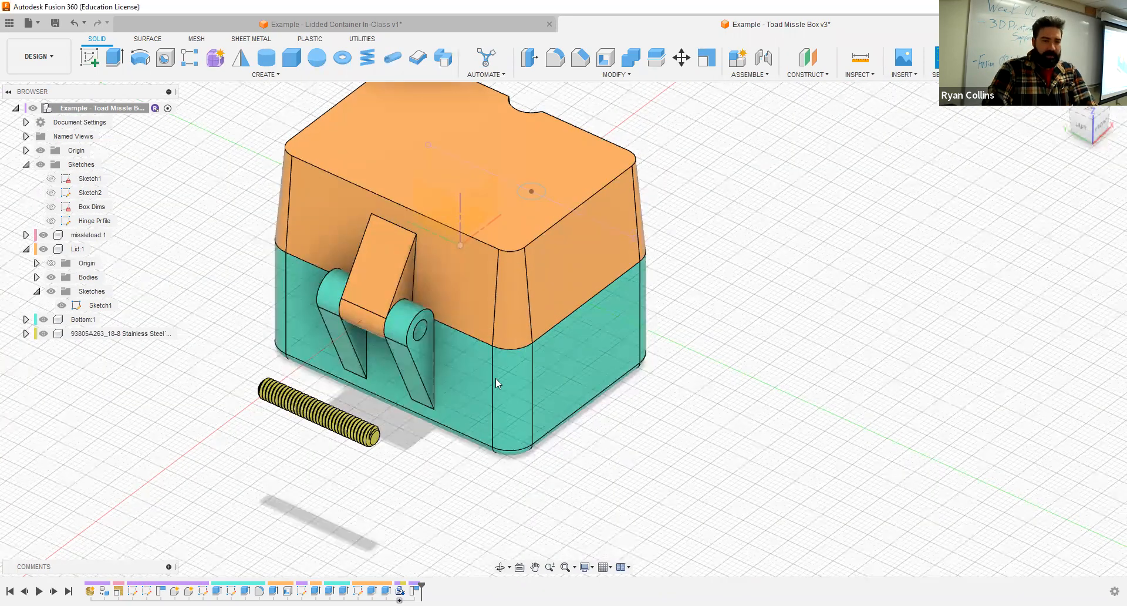
- Search the McMaster-Carr component catalog for nuts and filter them to metric with M4 thread size
left_click(904, 76)
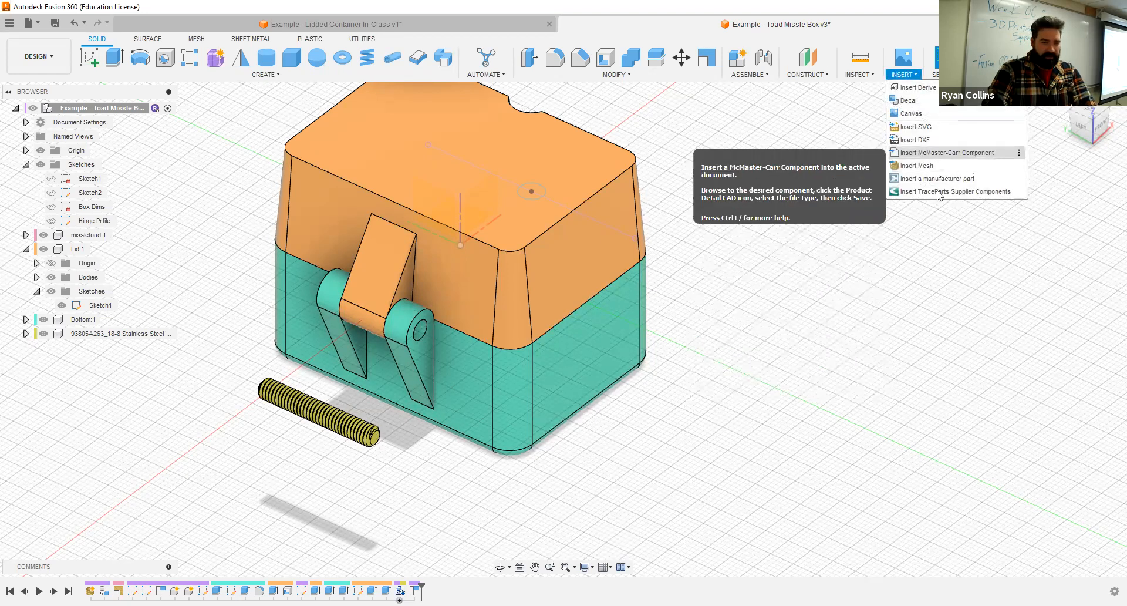
left_click(947, 152)
type("nuts")
key("Return")
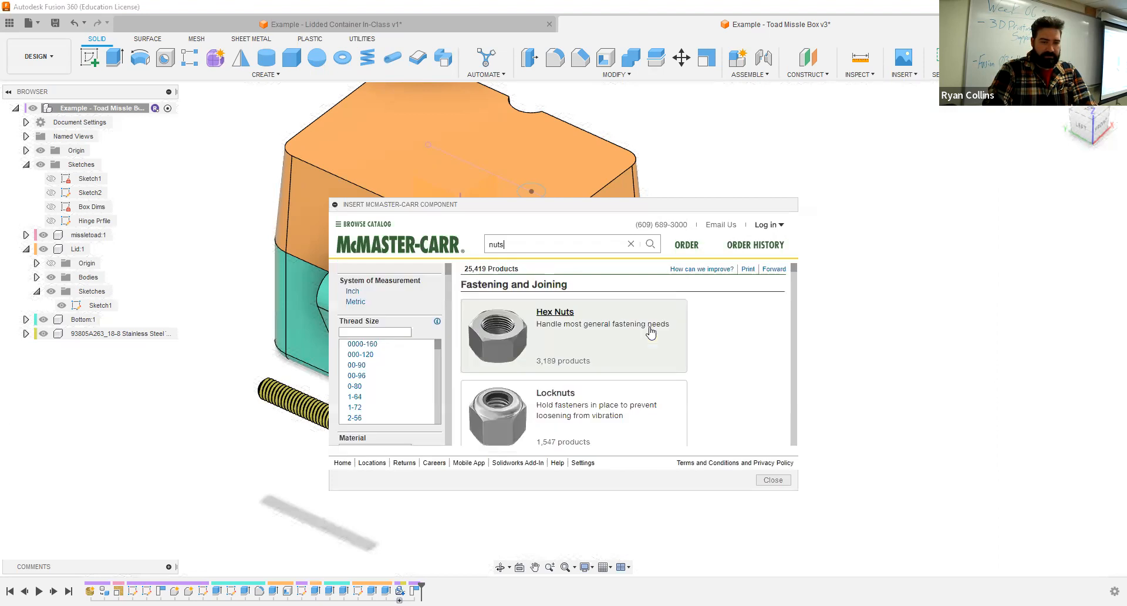
left_click(363, 303)
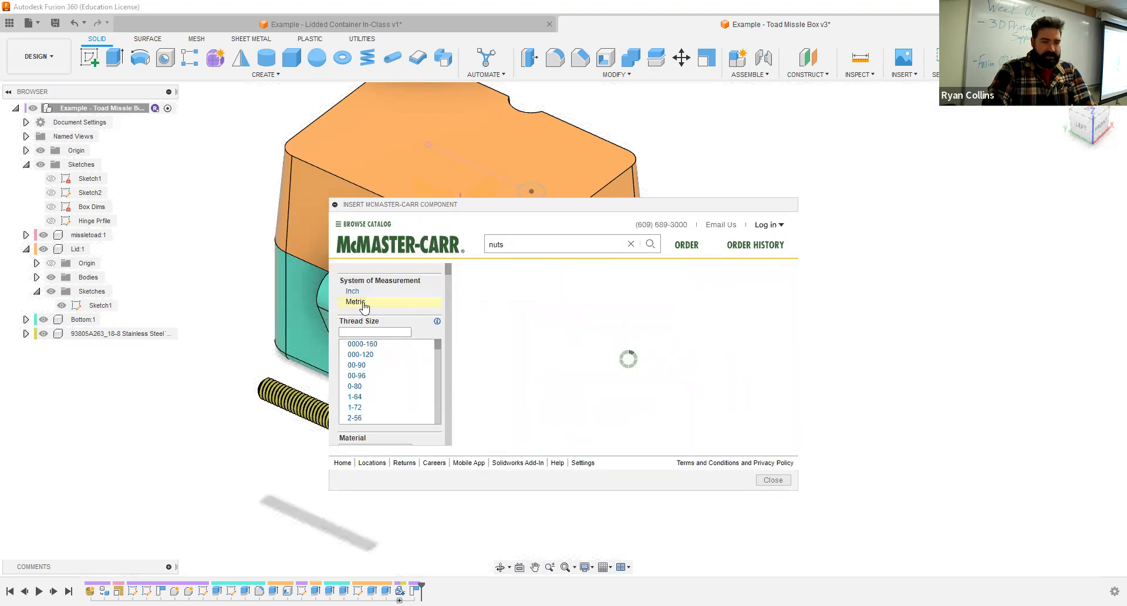
scroll(365, 394, "down", 2)
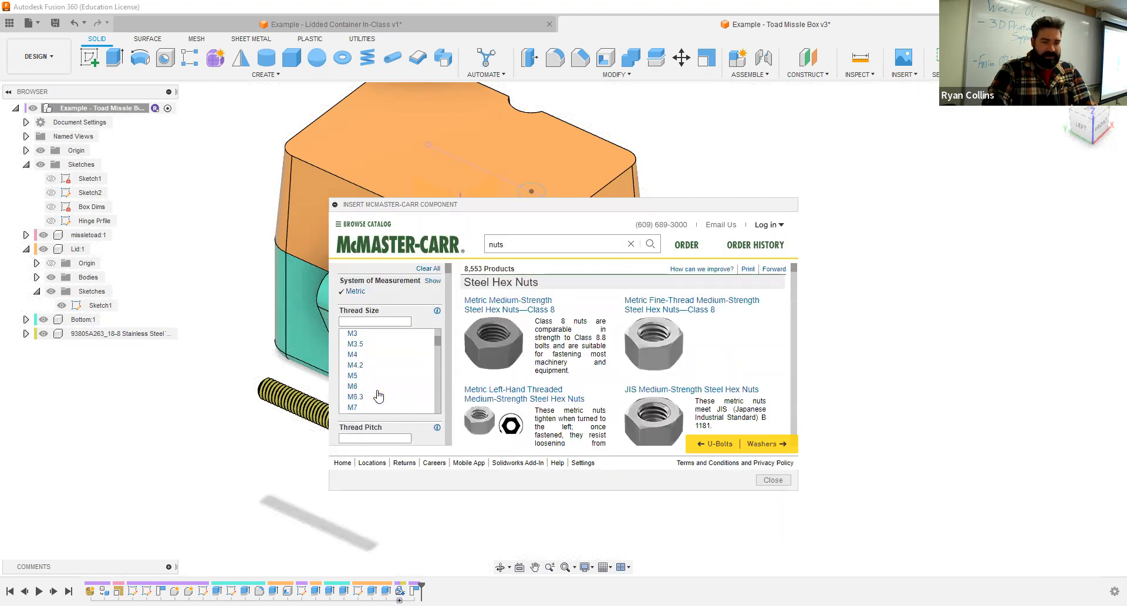
left_click(364, 354)
- Review the M4 nut products and filter options, and limit the material to stainless steel
scroll(740, 370, "down", 5)
scroll(737, 383, "down", 10)
scroll(736, 394, "down", 10)
scroll(736, 395, "down", 10)
scroll(737, 394, "down", 8)
left_click_drag(796, 328, 802, 248)
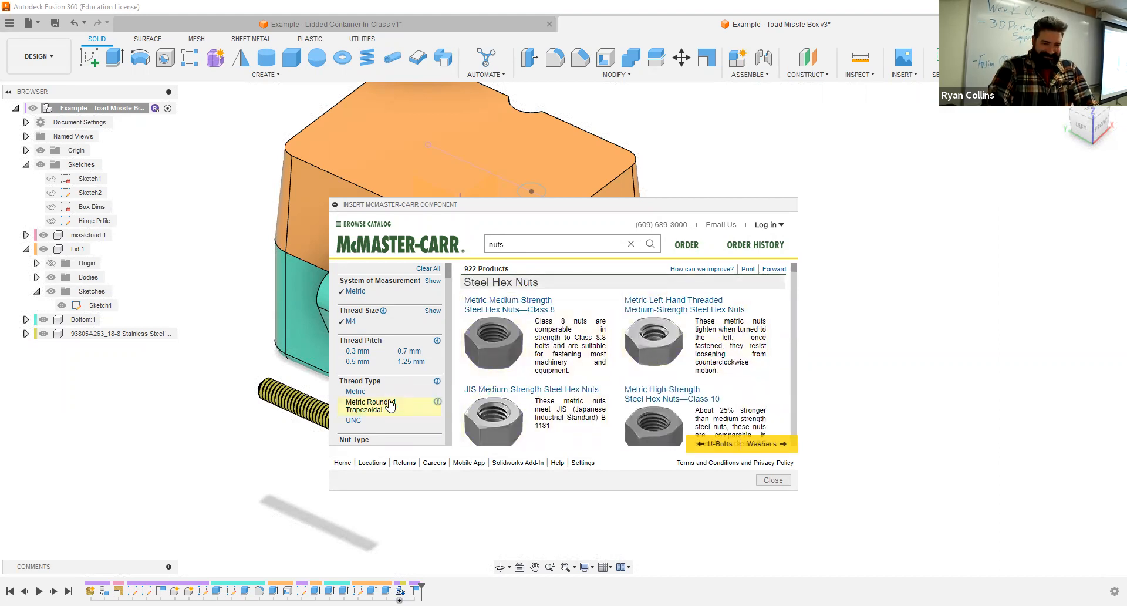
scroll(390, 405, "down", 2)
scroll(411, 366, "up", 1)
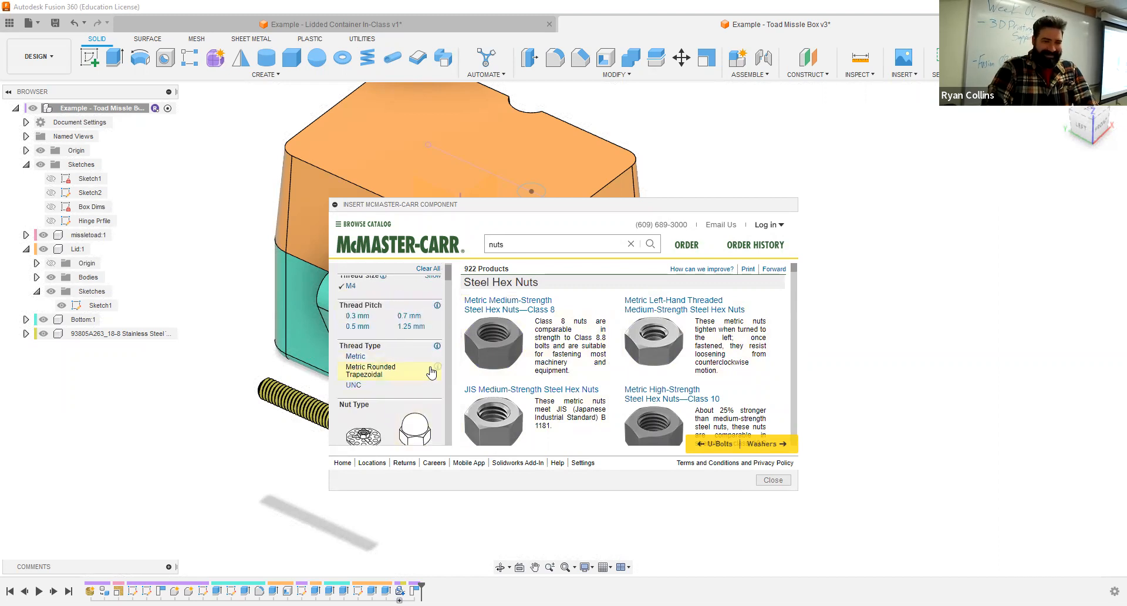
scroll(431, 372, "down", 3)
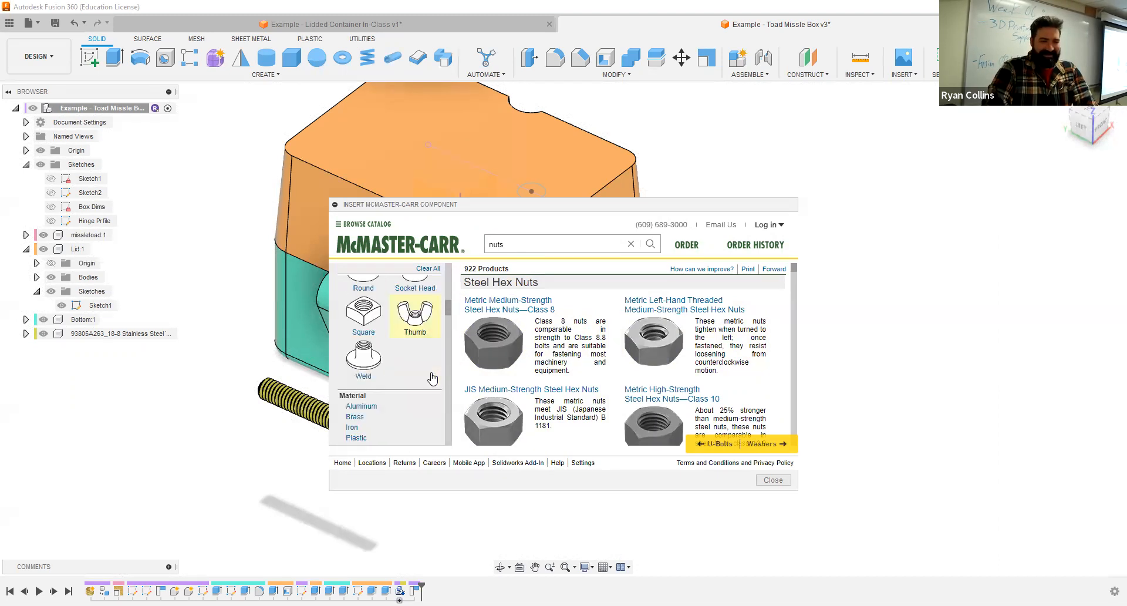
scroll(432, 378, "down", 3)
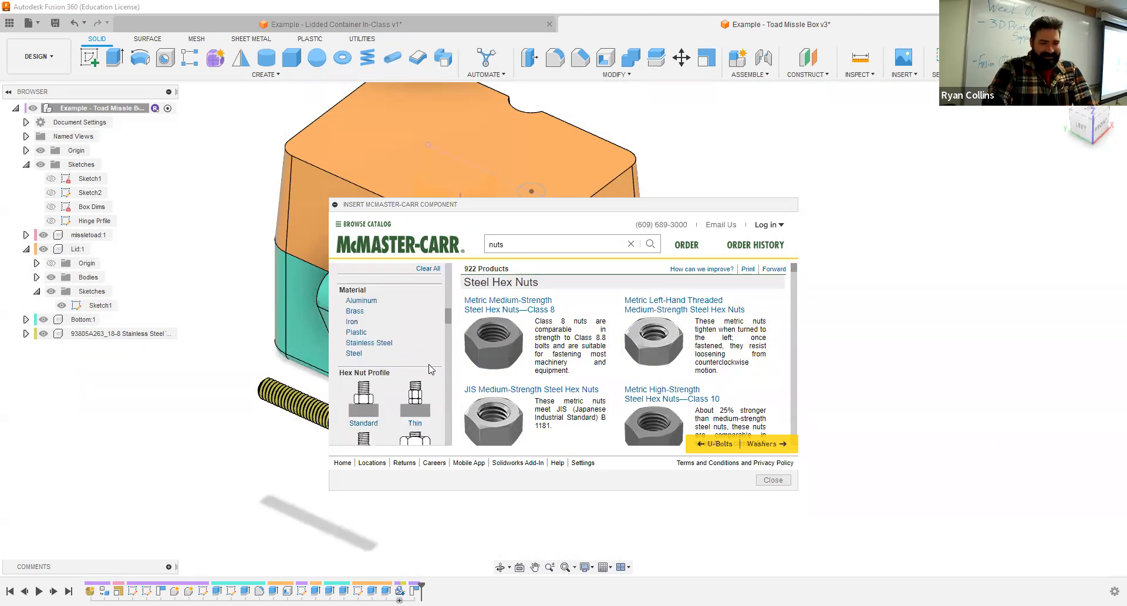
left_click(381, 343)
- Insert the 18-8 stainless steel M4 x 0.7 mm hex nut 91828A231 as a 3-D STEP model
left_click(493, 302)
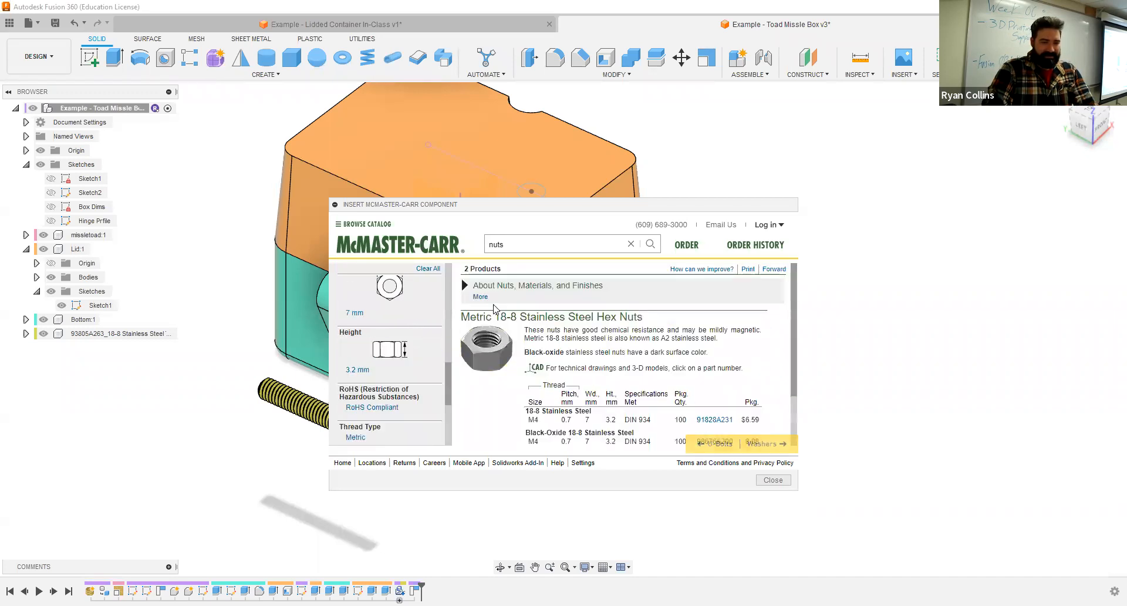
scroll(724, 320, "down", 1)
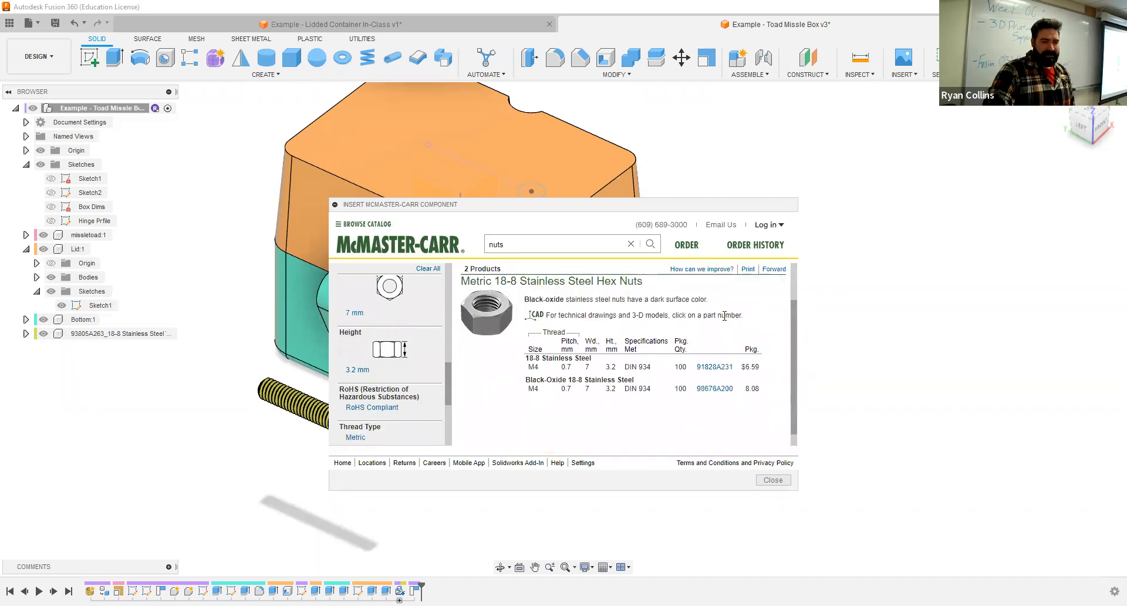
left_click(717, 367)
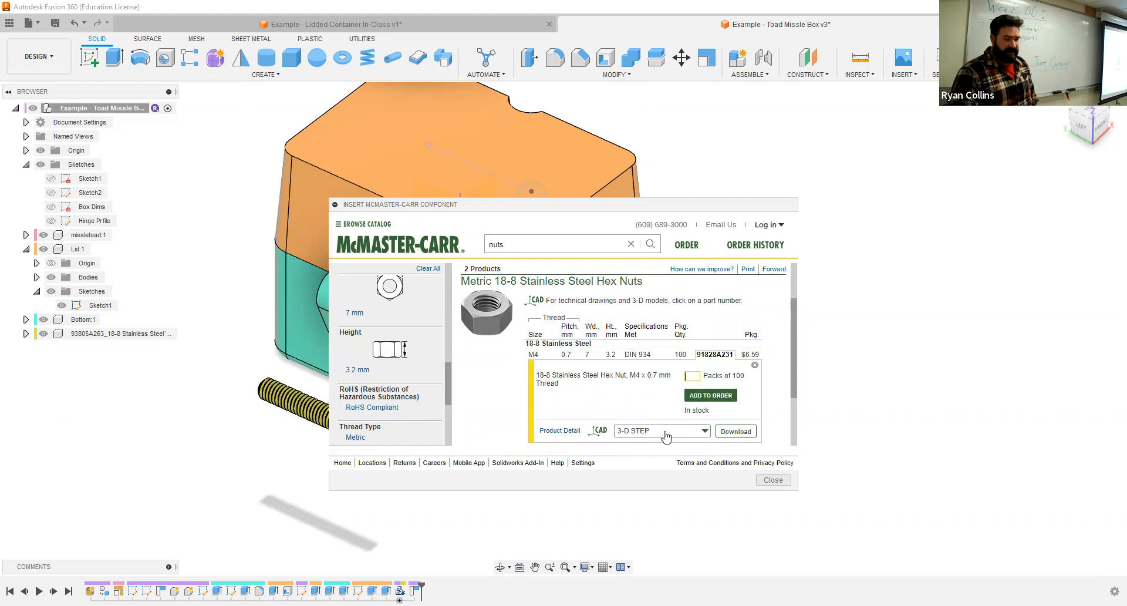
left_click(747, 434)
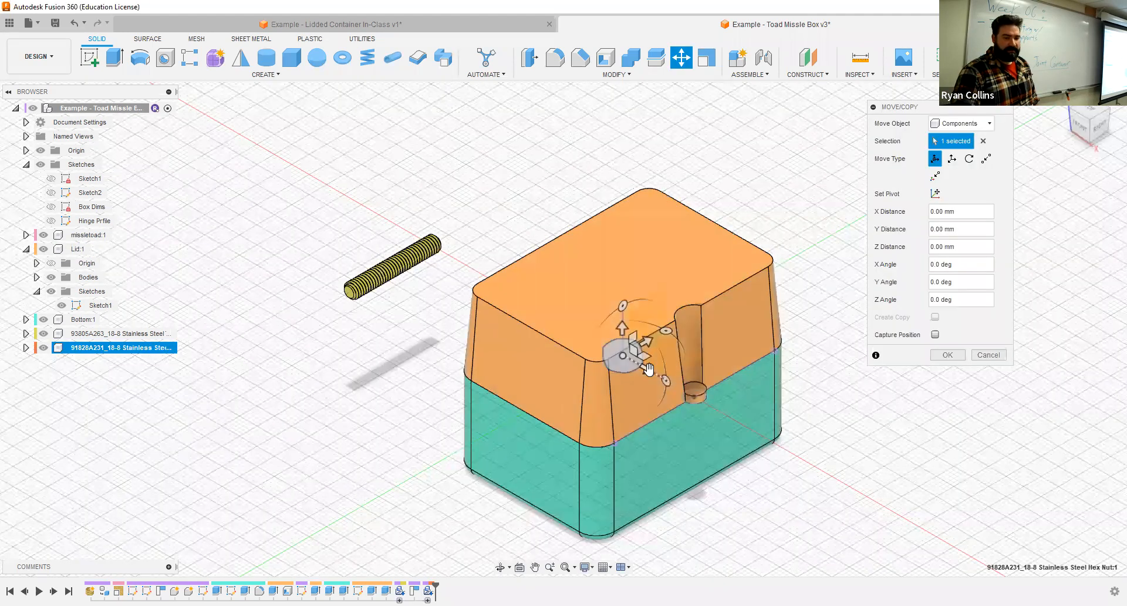
- Move the hex nut -73 mm in X beyond the threaded rod and rotate it -90 degrees about X
left_click_drag(648, 369, 433, 197)
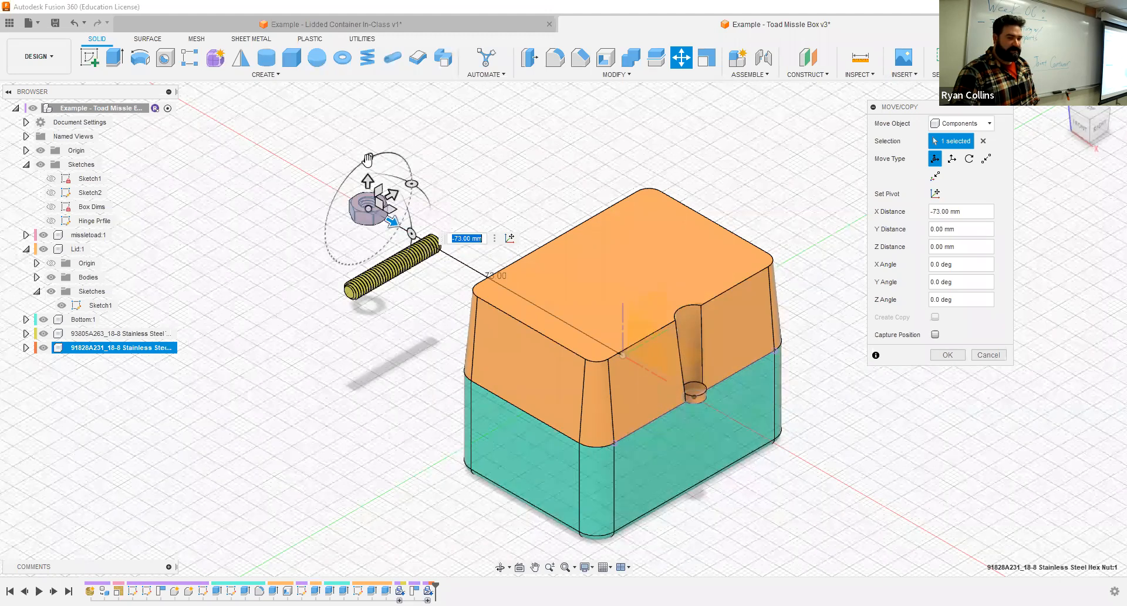
left_click_drag(368, 159, 446, 165)
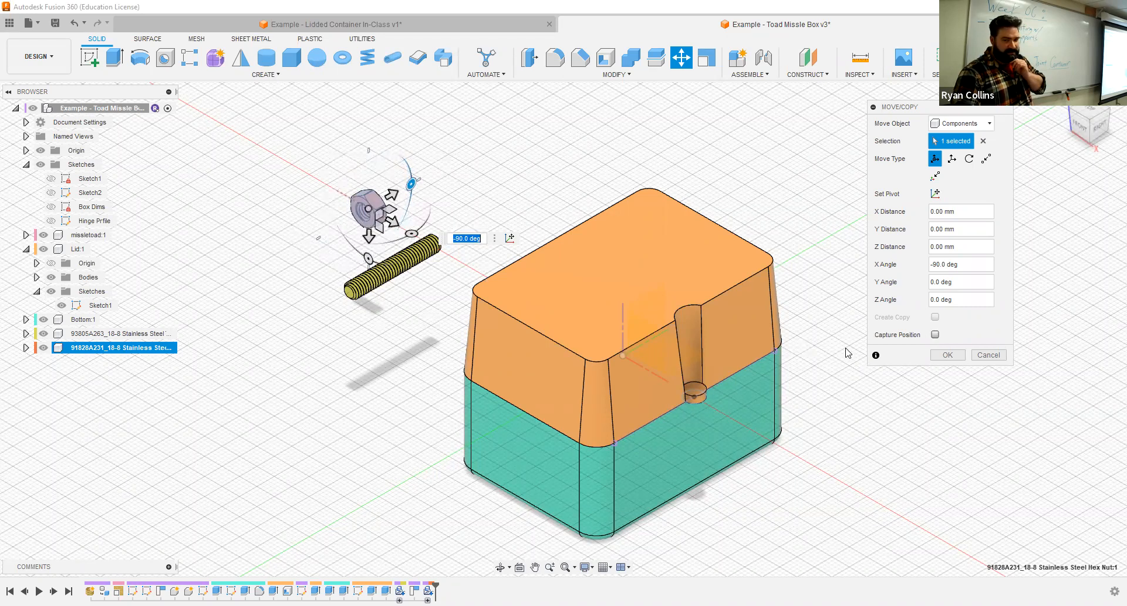
left_click(946, 355)
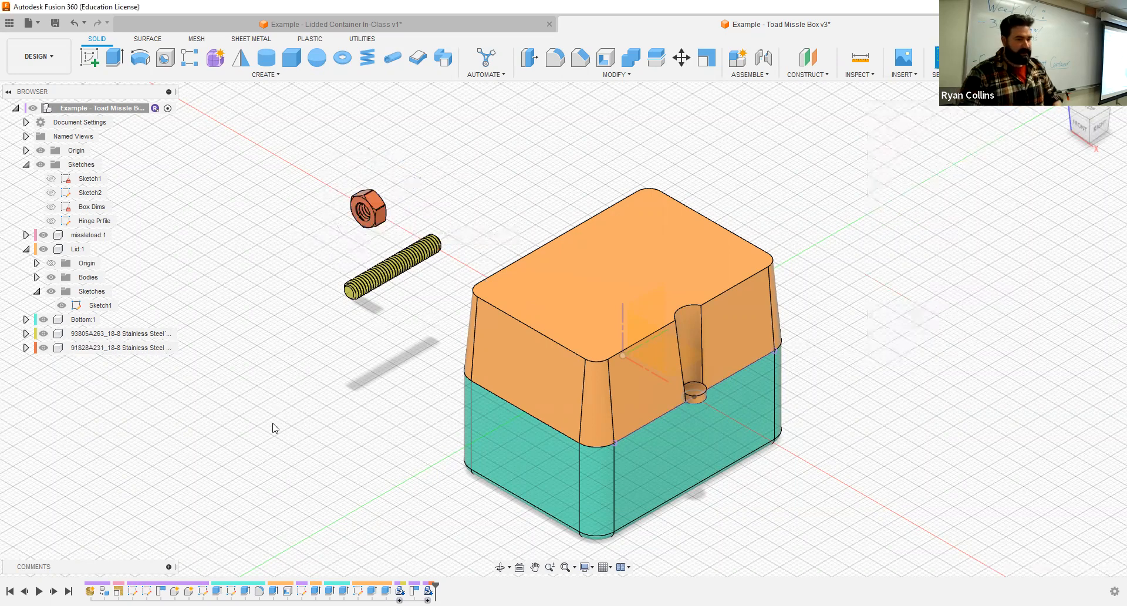
- Duplicate the hex nut, capturing its current position, and move the copy -40 mm in Z past the rod's other end
middle_click_drag(327, 398, 365, 364, "shift")
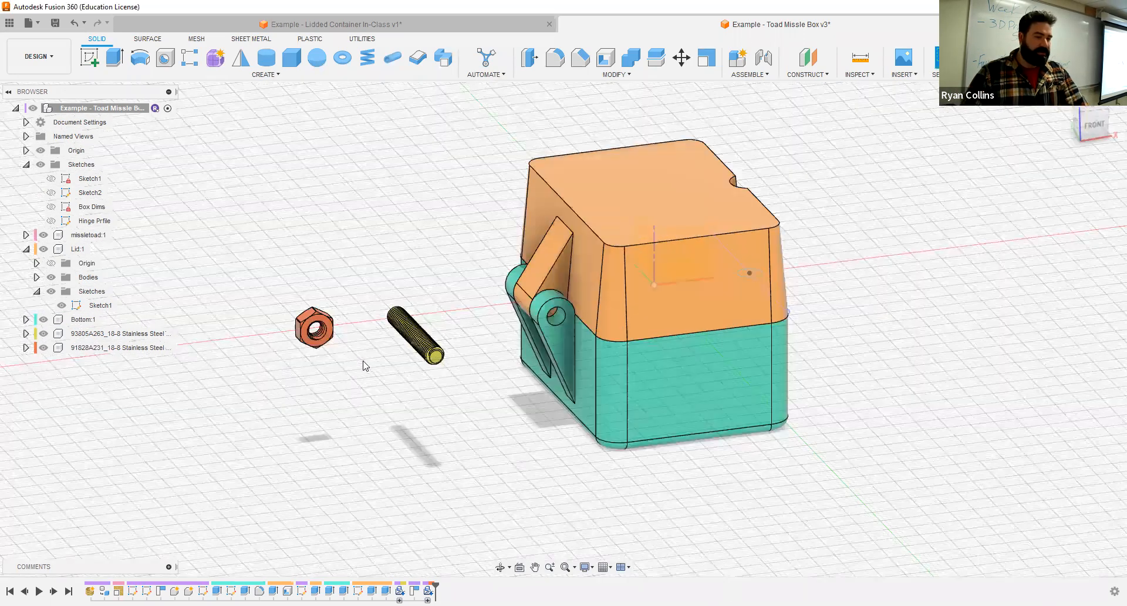
left_click(92, 349)
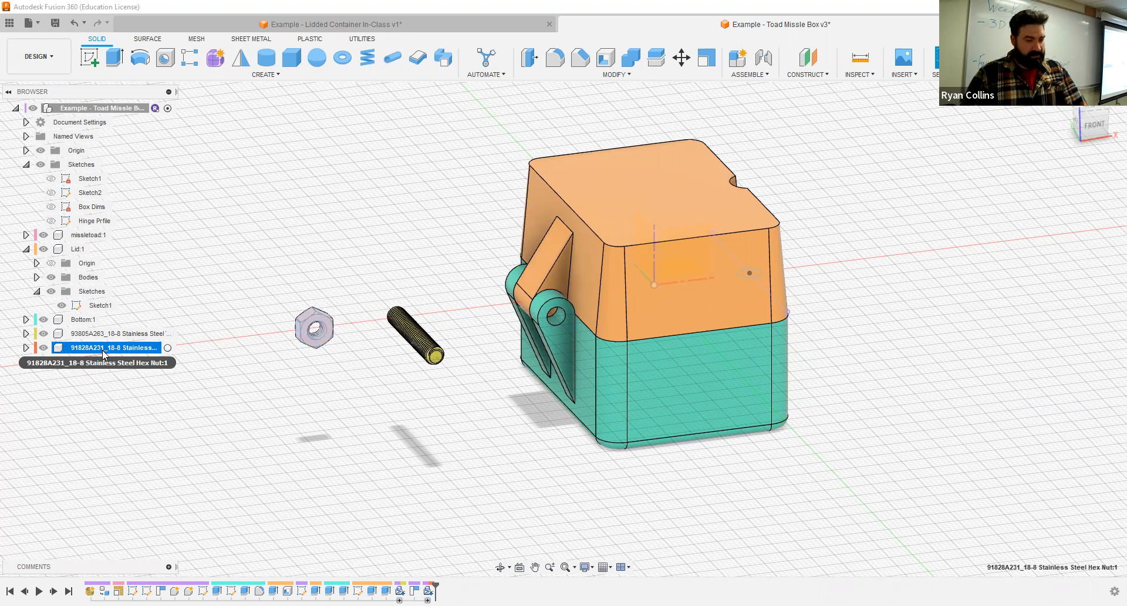
key("ctrl+v")
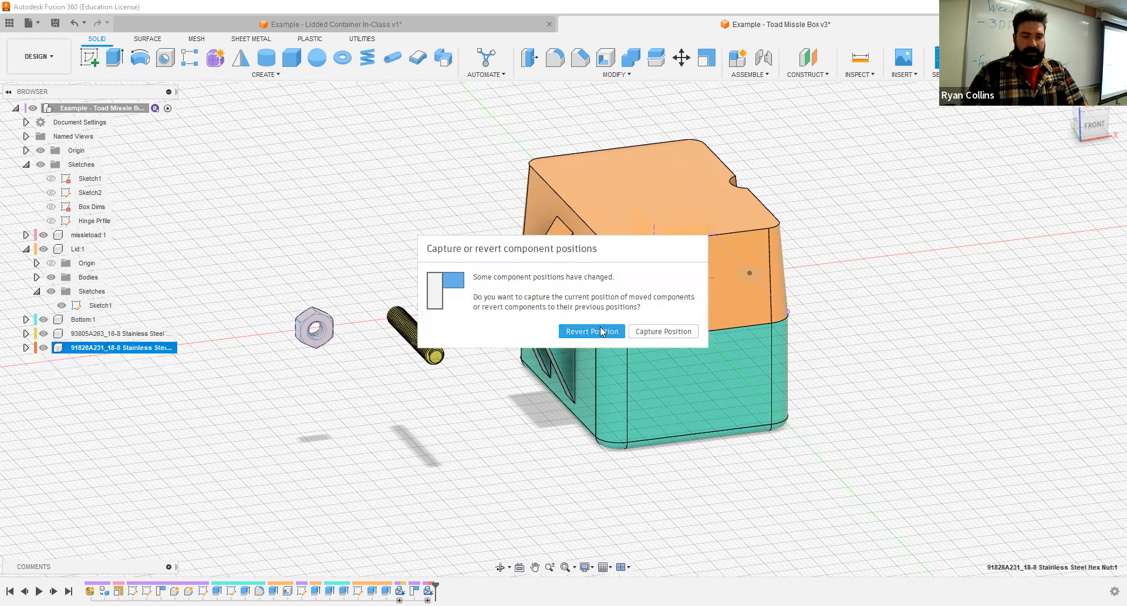
left_click(653, 333)
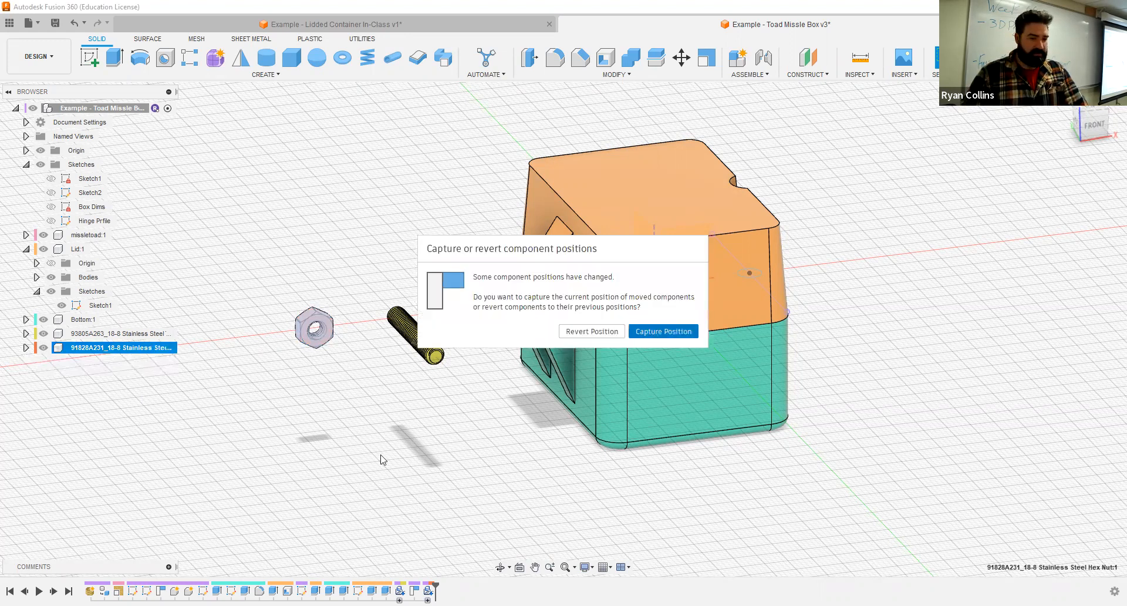
middle_click_drag(423, 420, 415, 368, "shift")
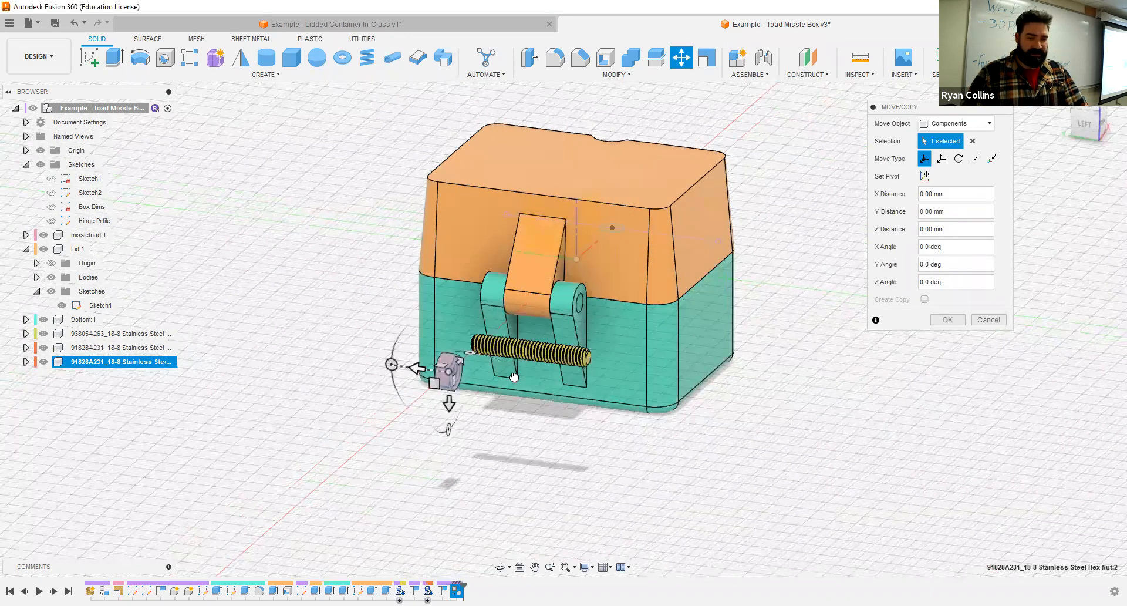
left_click_drag(414, 368, 600, 391)
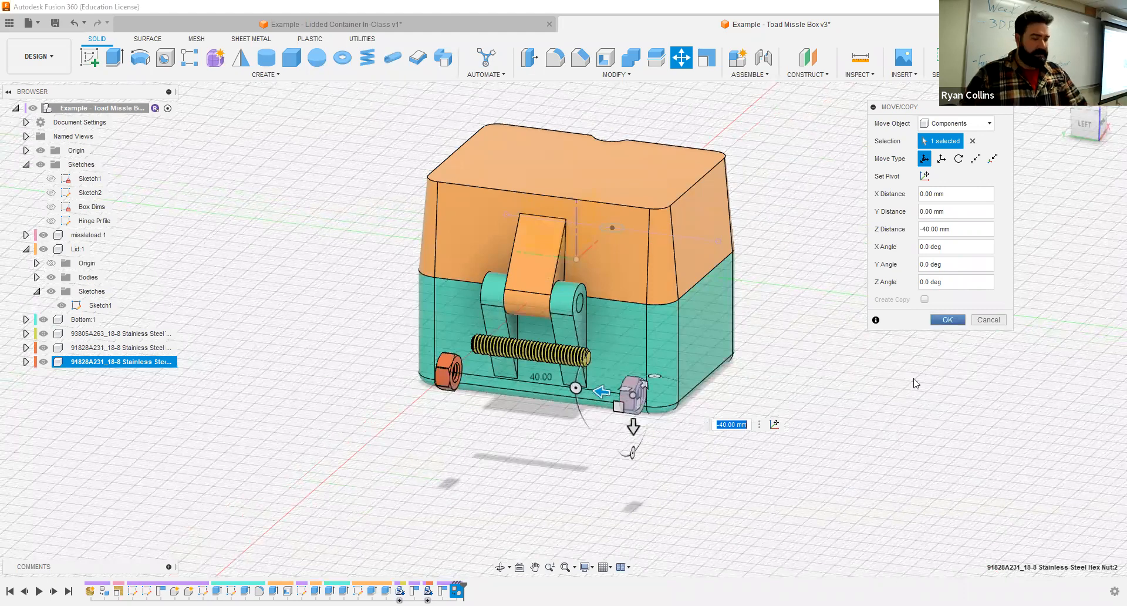
key("Return")
- Save the design as a new version with a version description beginning with "Hardware"
mouse_move(885, 415)
middle_mouse_down("shift")
mouse_move(815, 415)
mouse_move(915, 423)
mouse_move(810, 453)
mouse_move(847, 418)
mouse_move(848, 394)
mouse_move(755, 422)
mouse_move(867, 412)
middle_mouse_up("shift")
key("ctrl+s")
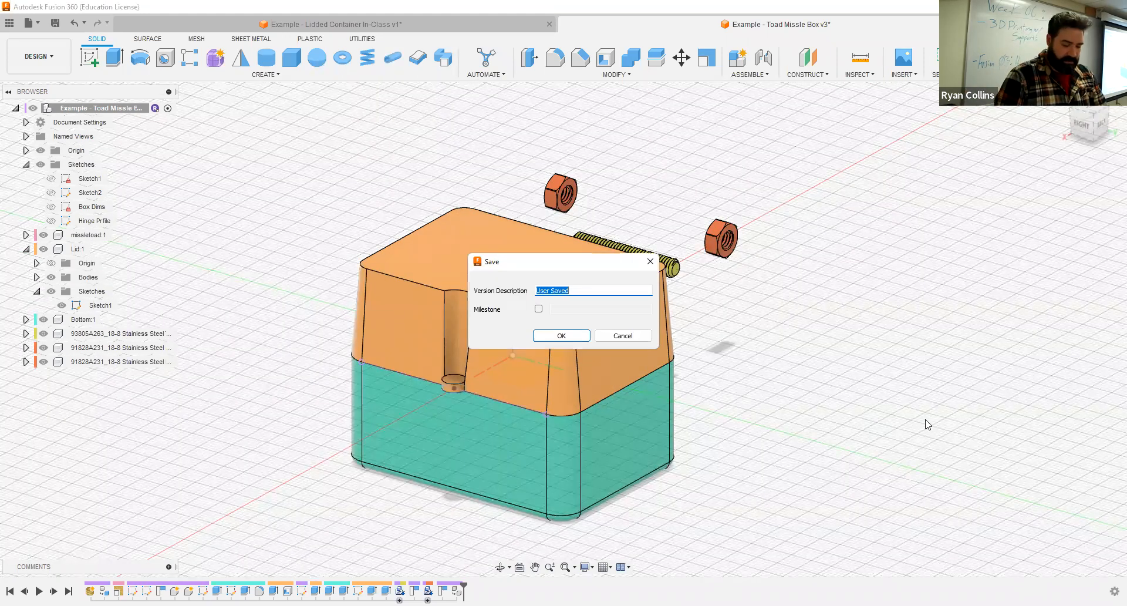
type("Harf")
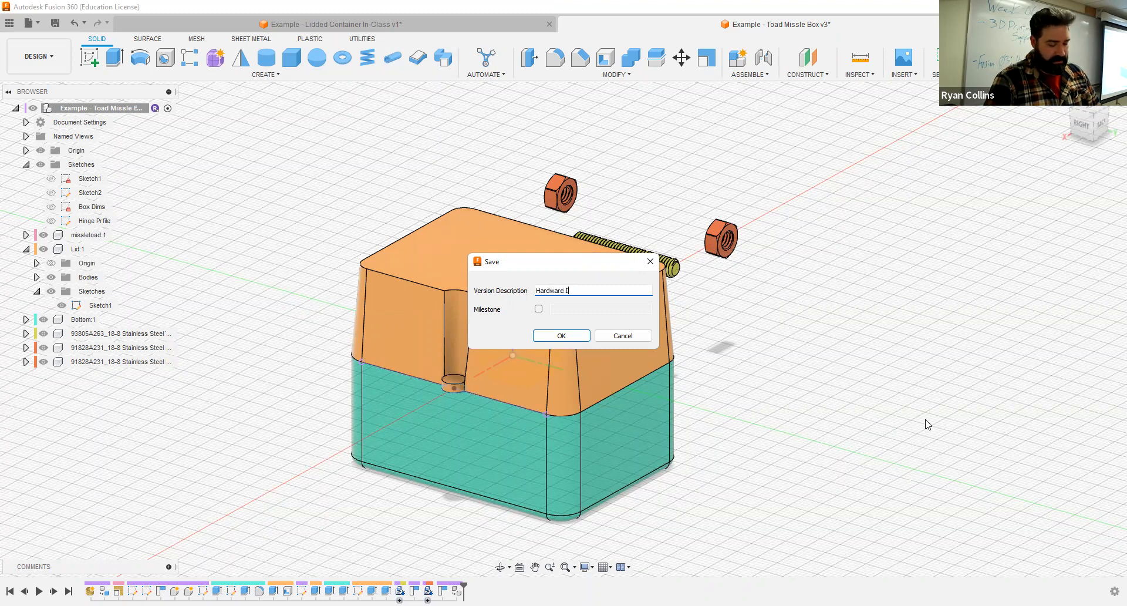
key("Return")
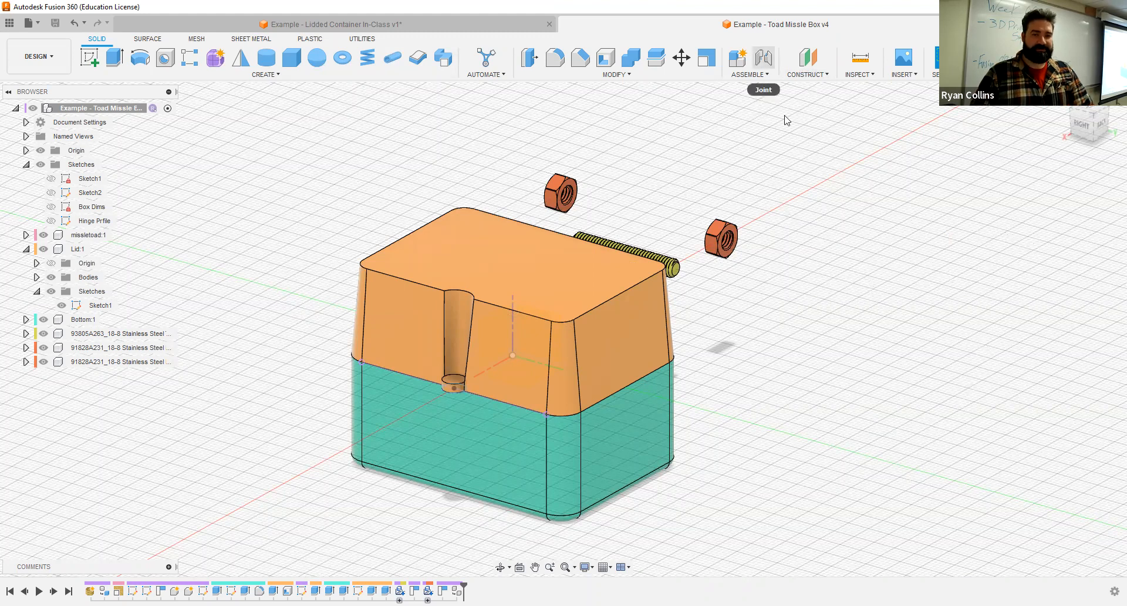
- Start a Joint and hide the Bottom and missletoad components, leaving the lid hinge and hardware exposed for selection
middle_click_drag(792, 173, 759, 57, "shift")
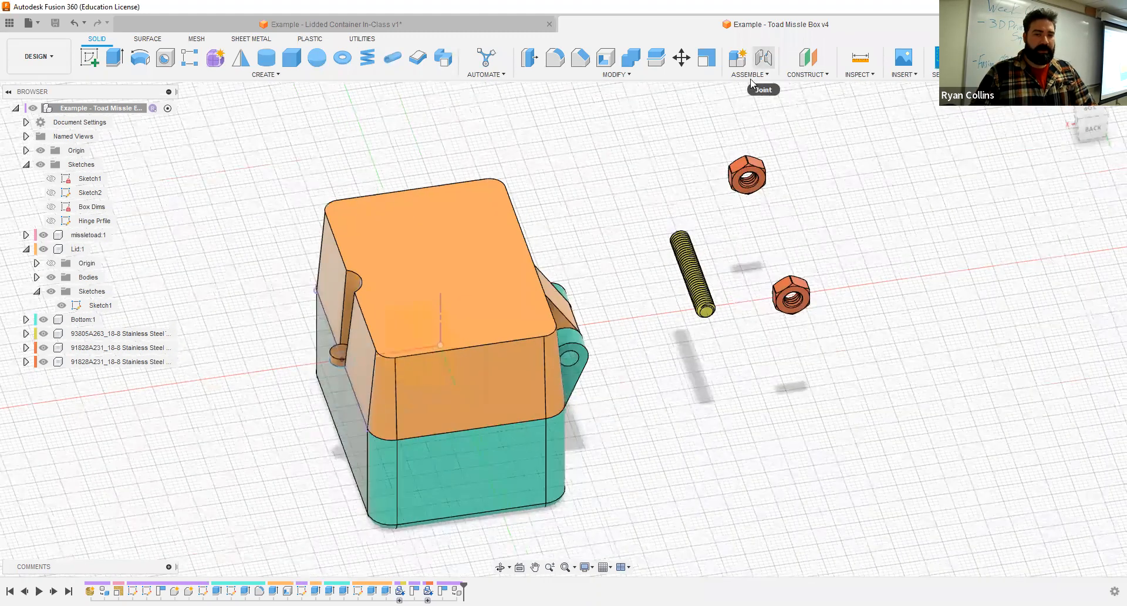
left_click(750, 75)
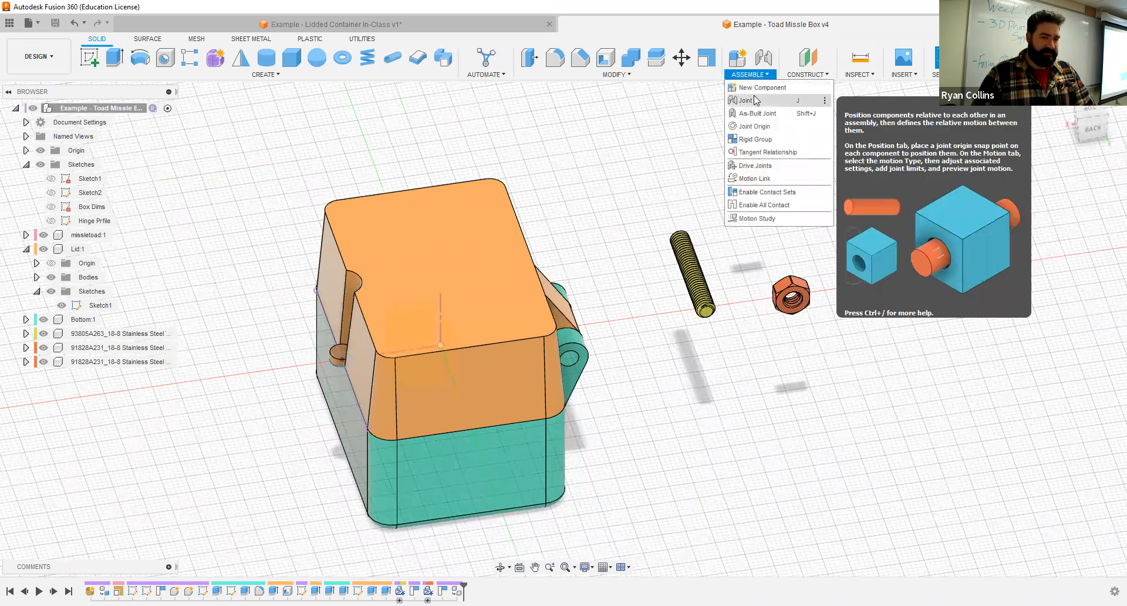
left_click(762, 58)
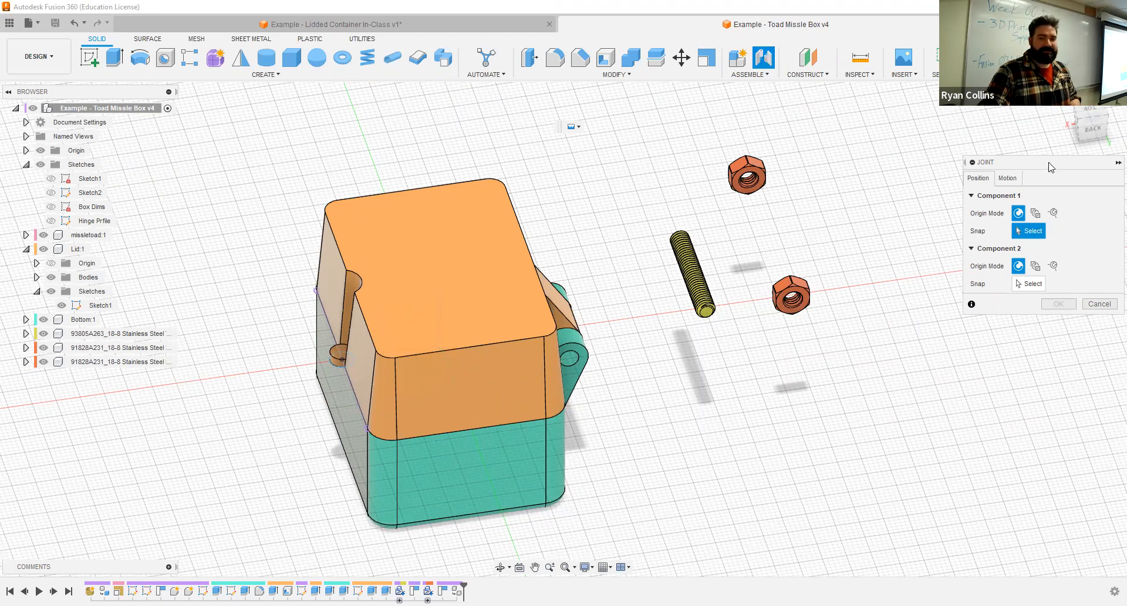
left_click_drag(1051, 162, 982, 143)
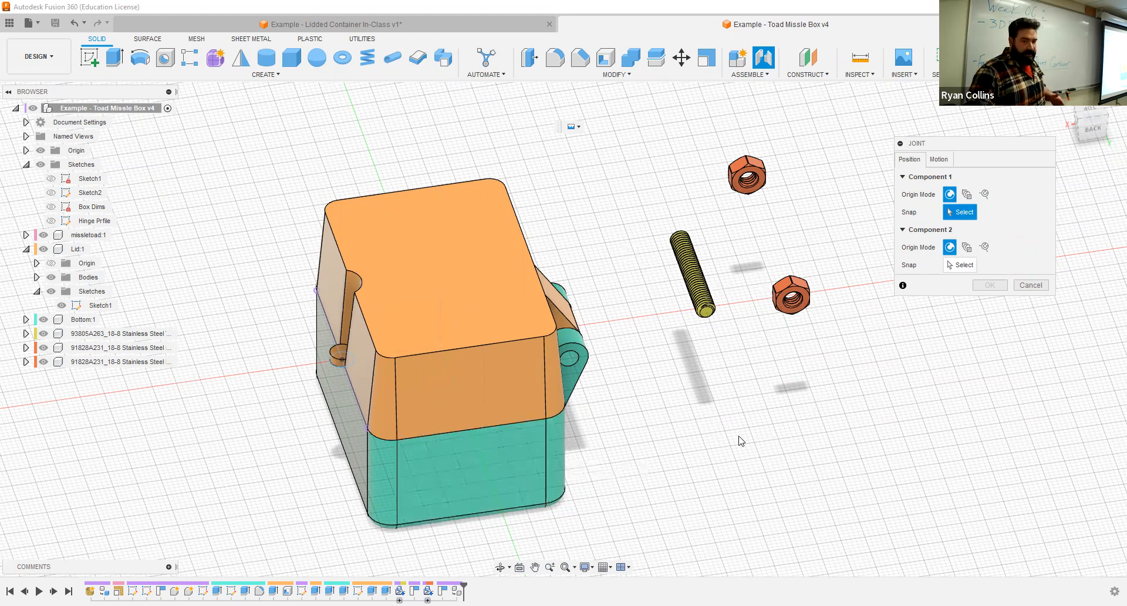
middle_click_drag(697, 433, 458, 329, "shift")
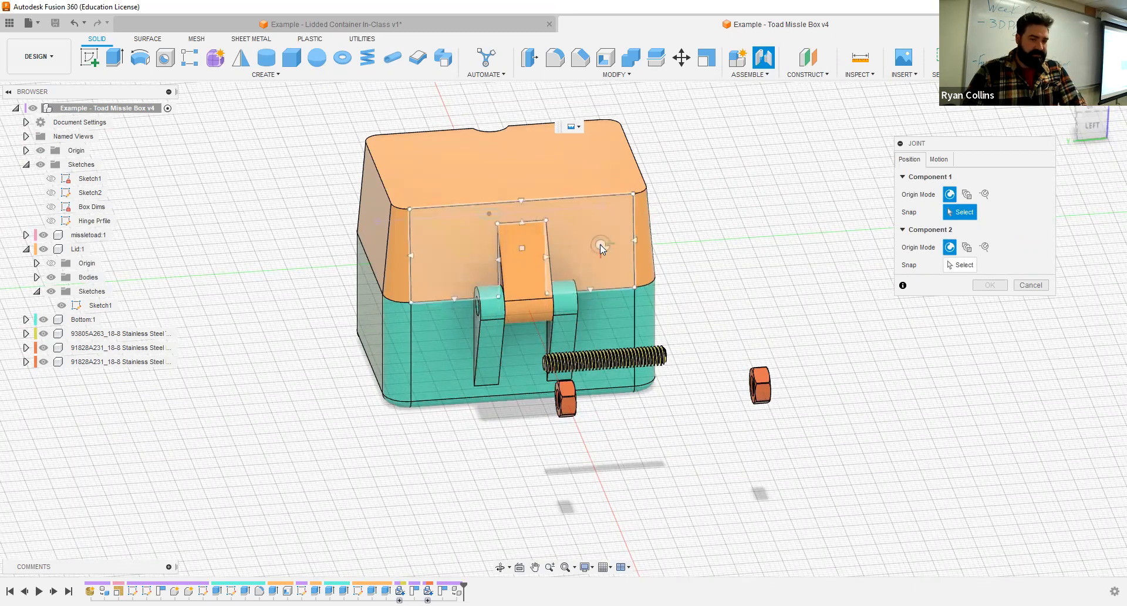
scroll(601, 250, "up", 2)
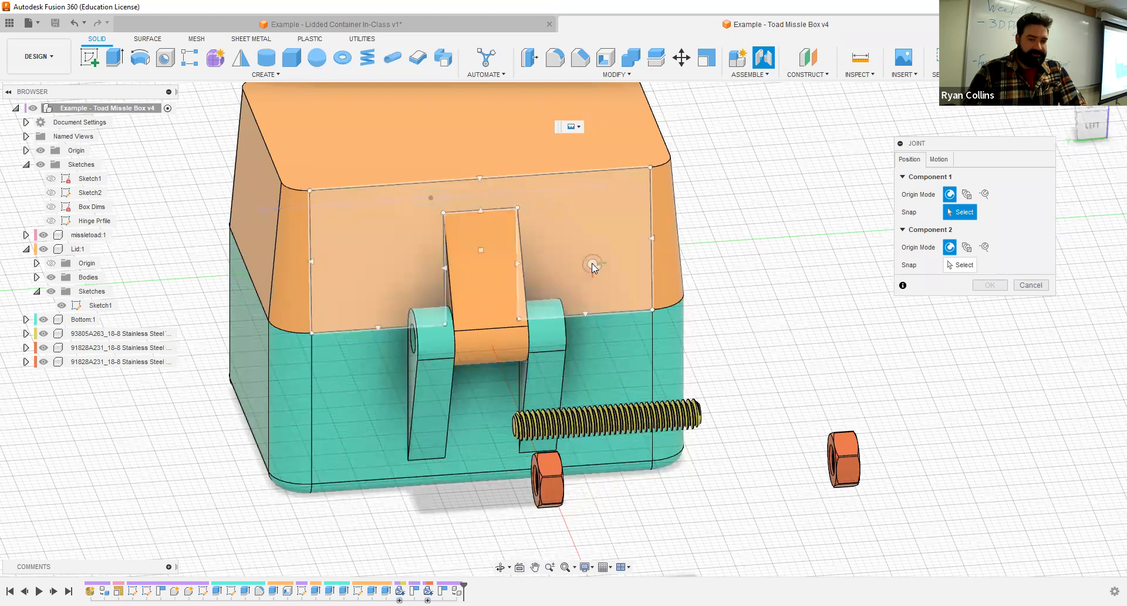
left_click(589, 304)
middle_click_drag(684, 340, 691, 336, "shift")
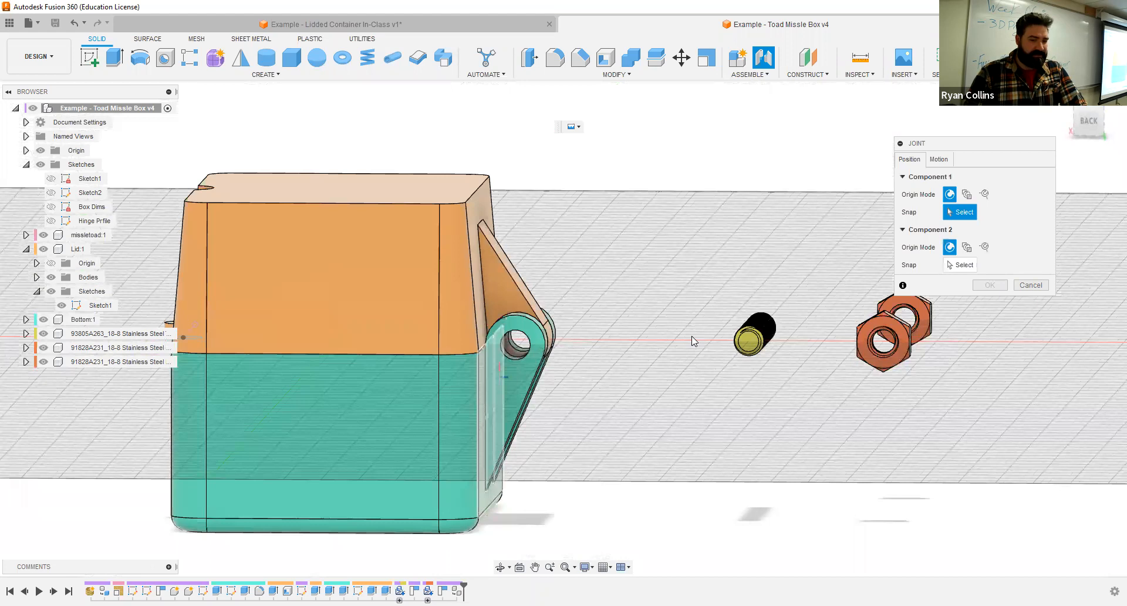
middle_click_drag(634, 405, 611, 420, "shift")
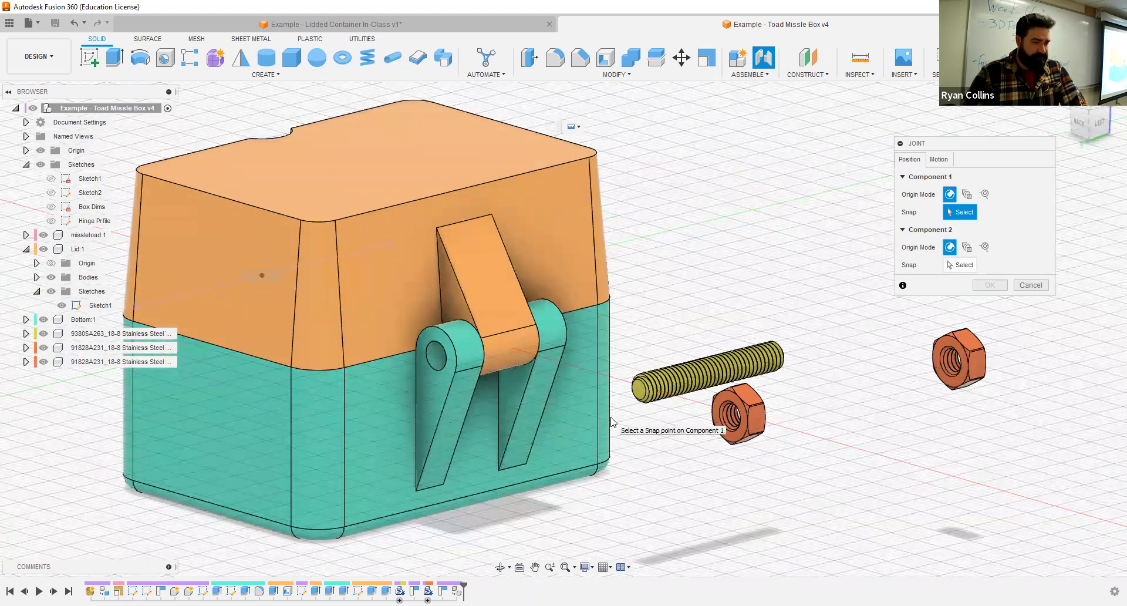
left_click(26, 249)
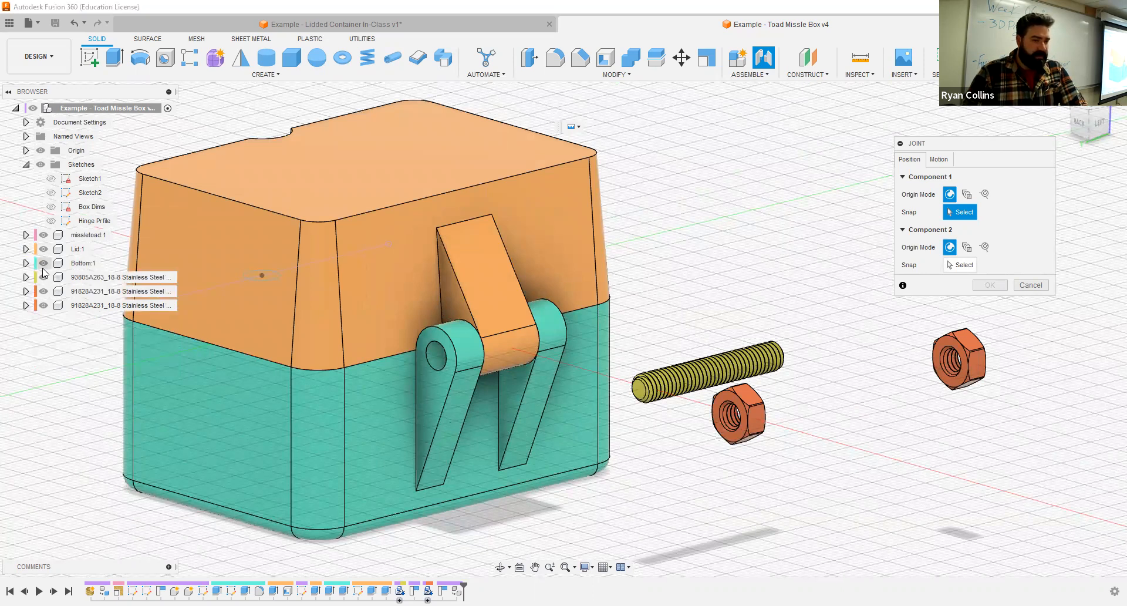
left_click(43, 262)
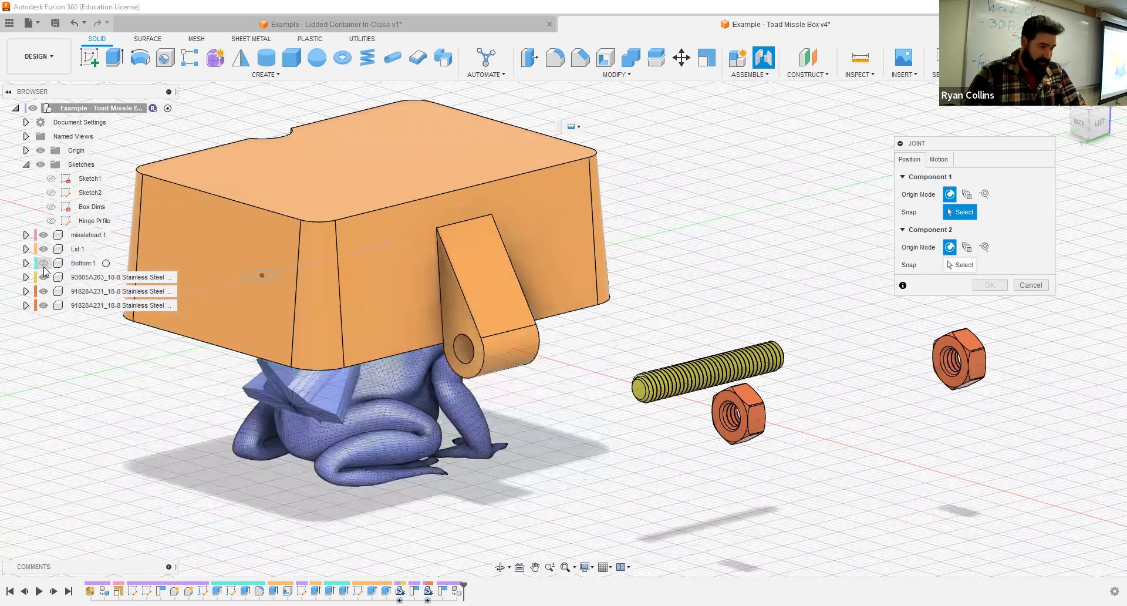
left_click(43, 235)
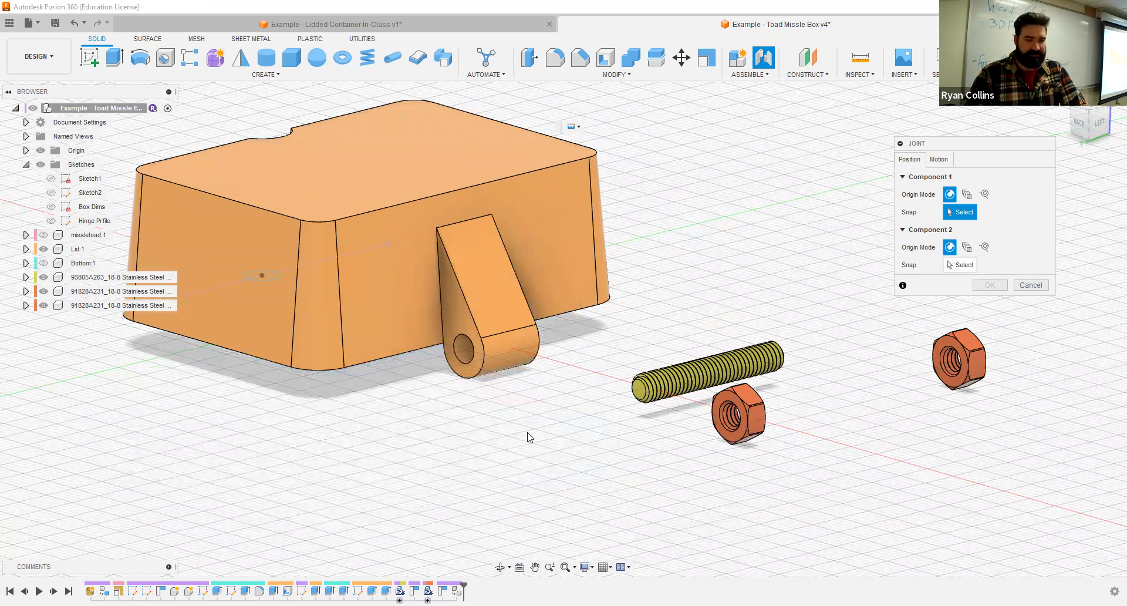
- Examine the candidate joint snap points inside the lid hinge's pin hole from several angles, up close
scroll(476, 402, "up", 4)
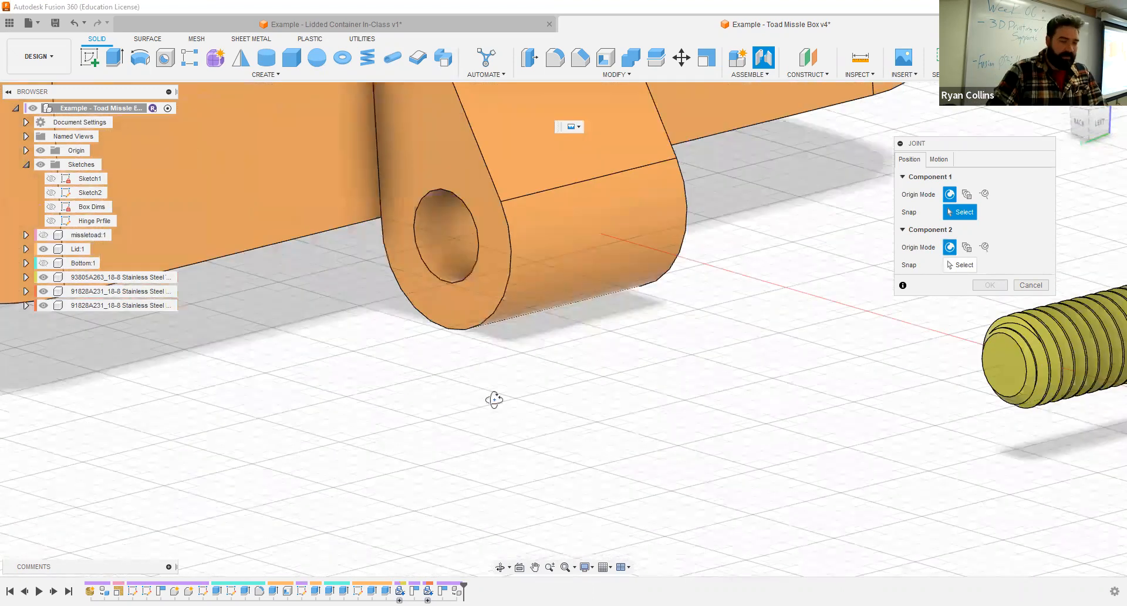
middle_click_drag(530, 385, 523, 390, "shift")
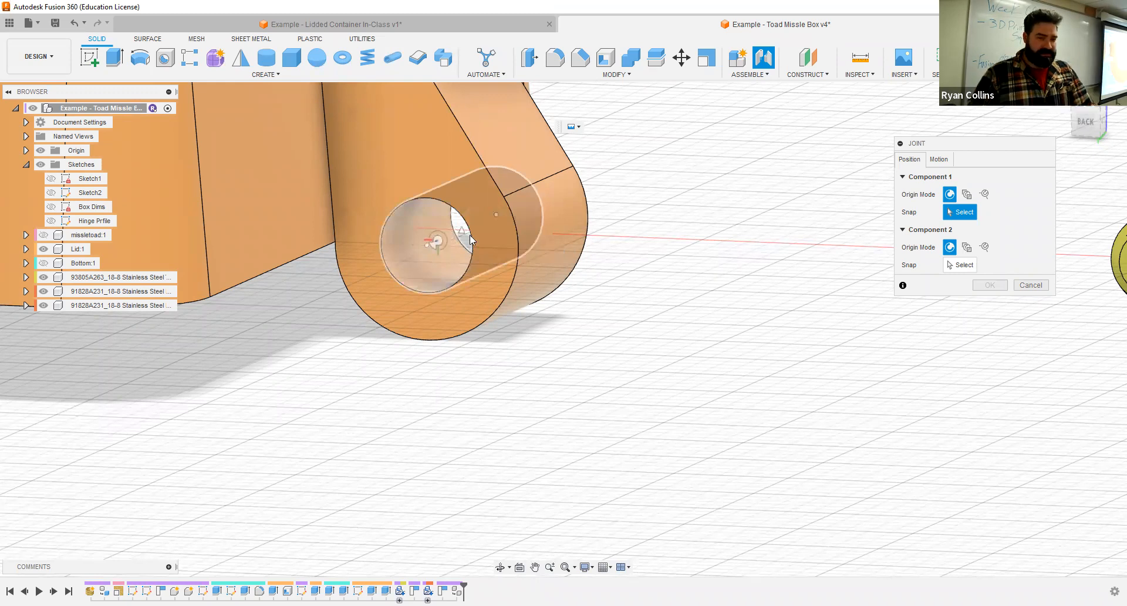
scroll(469, 235, "up", 5)
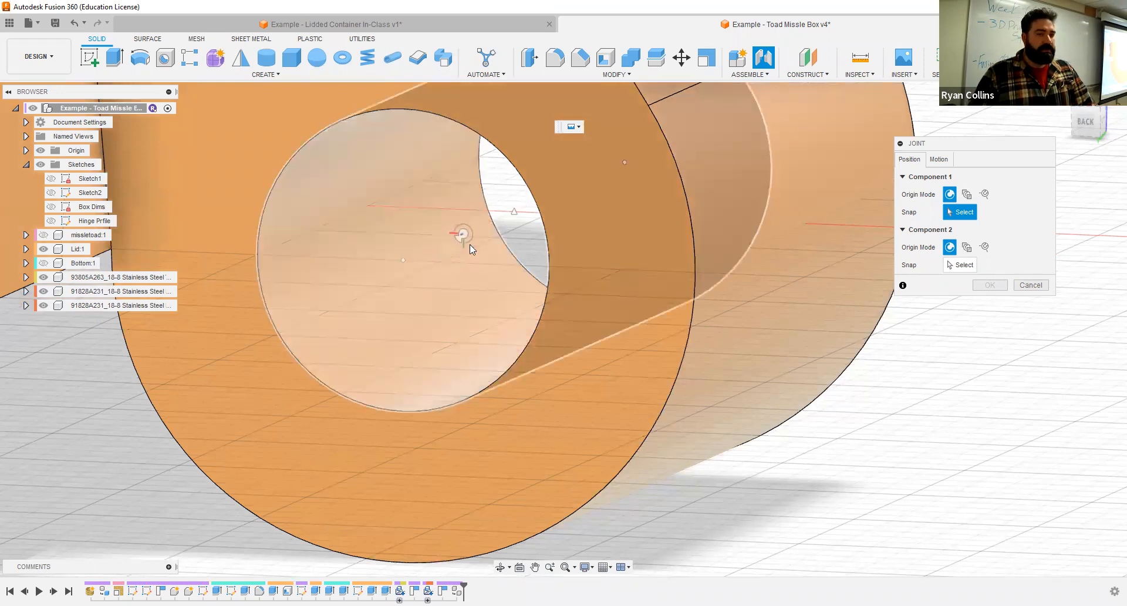
mouse_move(460, 269)
middle_mouse_down("shift")
mouse_move(452, 276)
mouse_move(451, 250)
middle_mouse_up("shift")
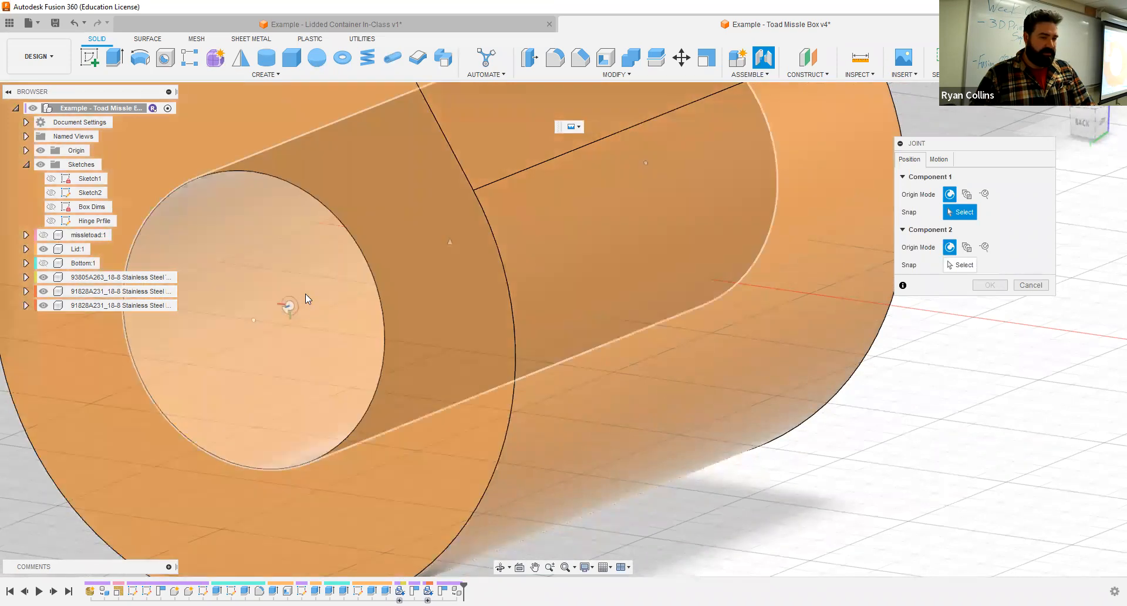
middle_click_drag(306, 294, 439, 242, "shift")
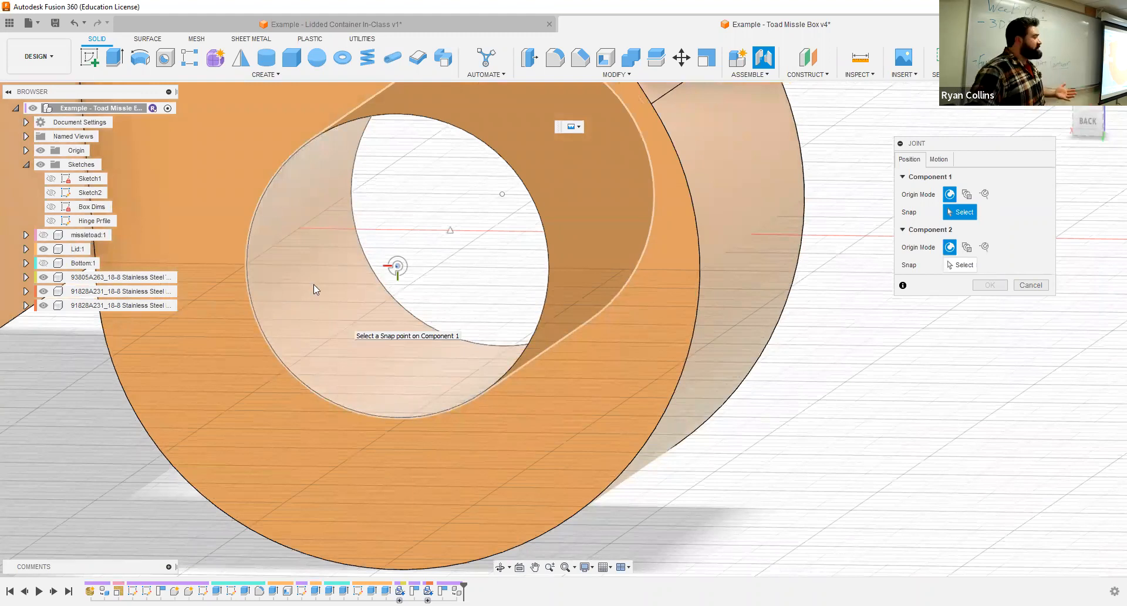
scroll(312, 286, "down", 3)
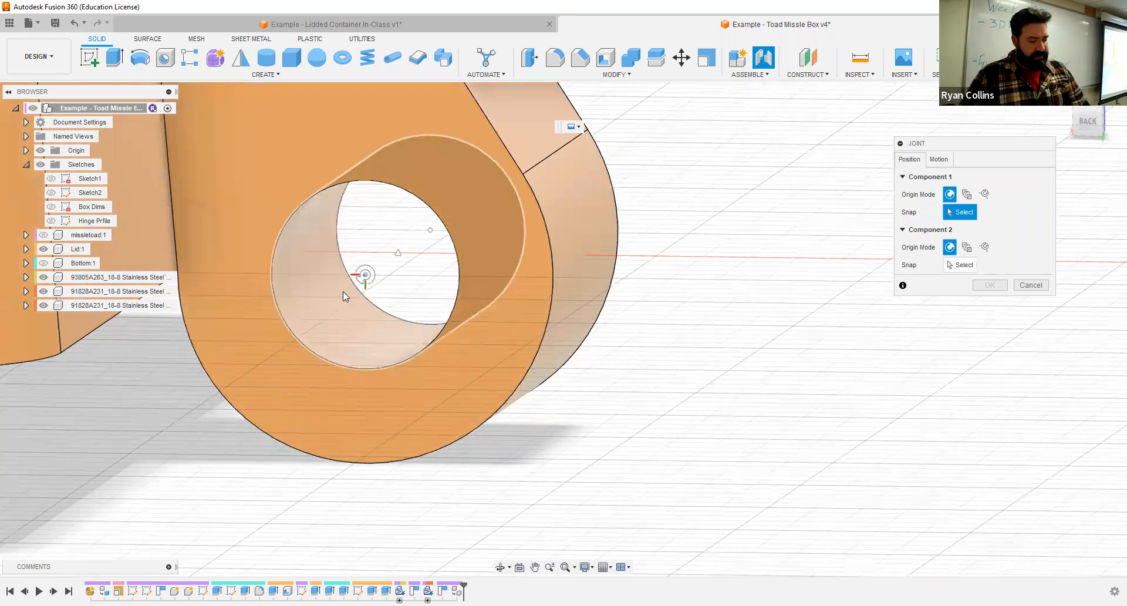
middle_click_drag(346, 290, 373, 274, "shift")
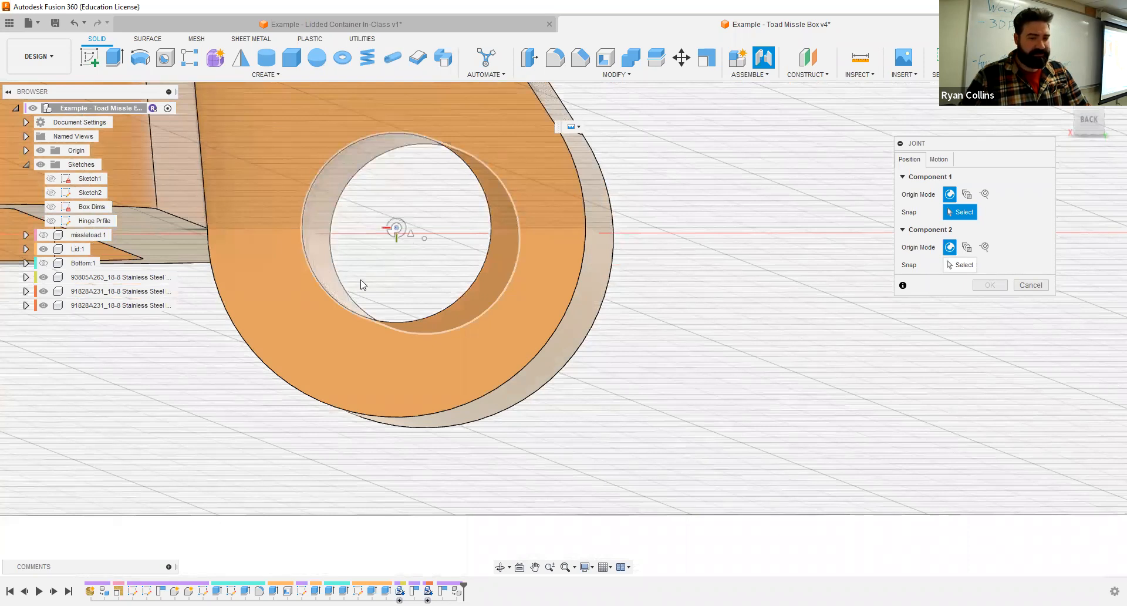
middle_click_drag(448, 285, 419, 295, "shift")
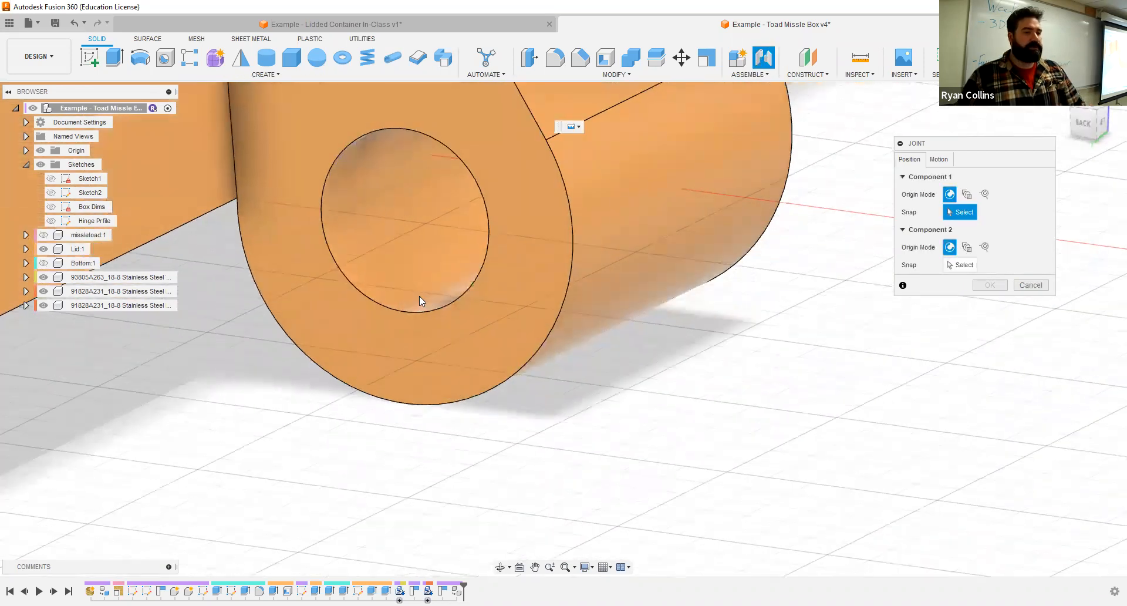
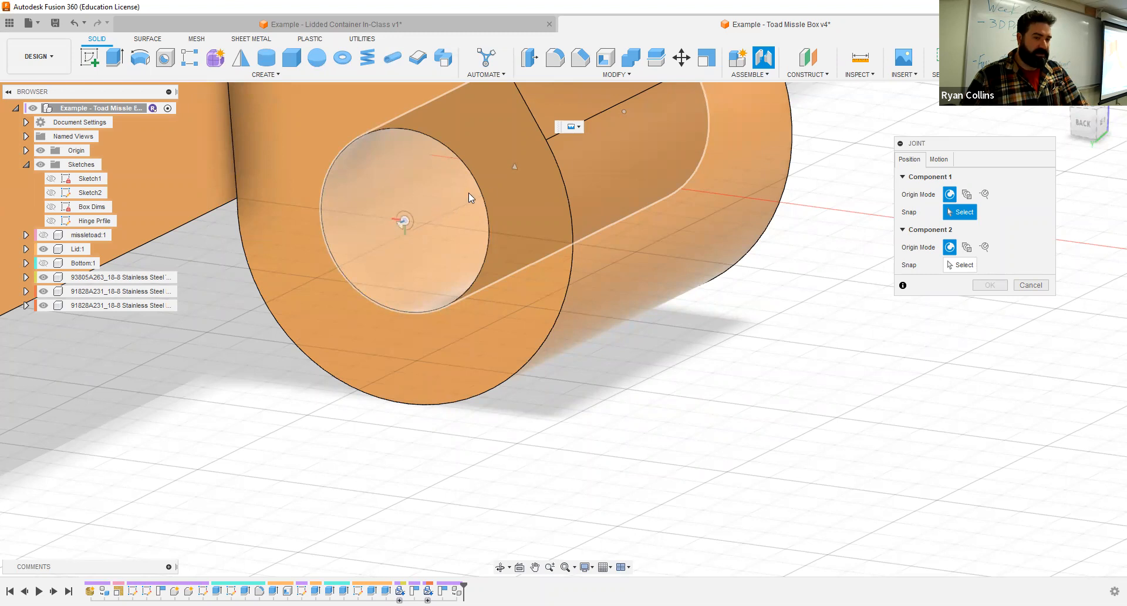
- Use the midpoint of the lid hinge's pin hole as Component 1's joint origin, and show Bottom with Lid hidden
left_click(518, 167)
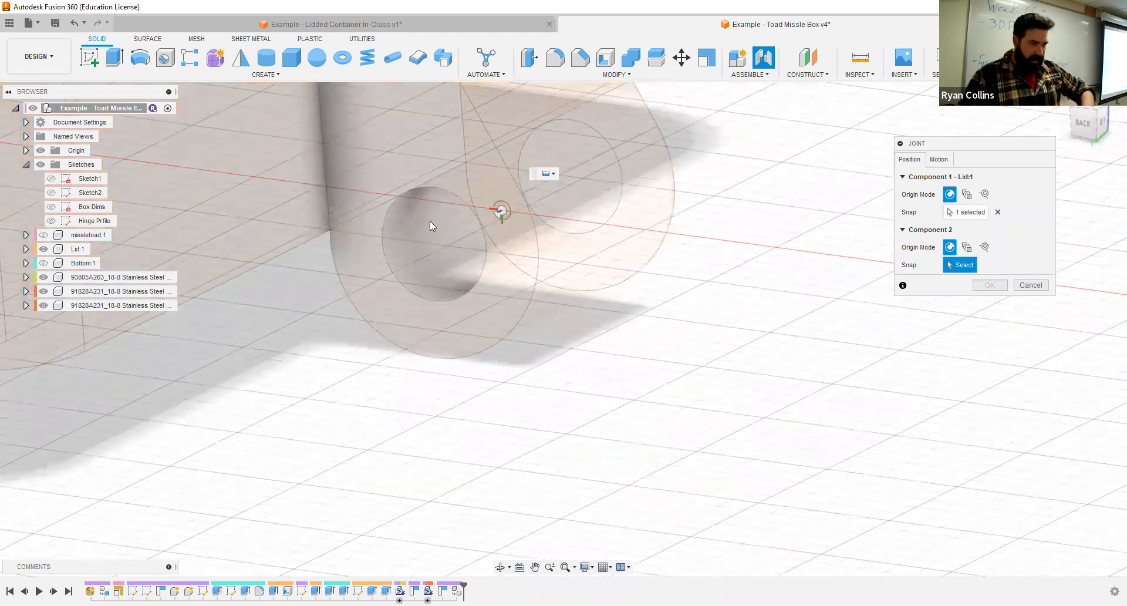
left_click(43, 262)
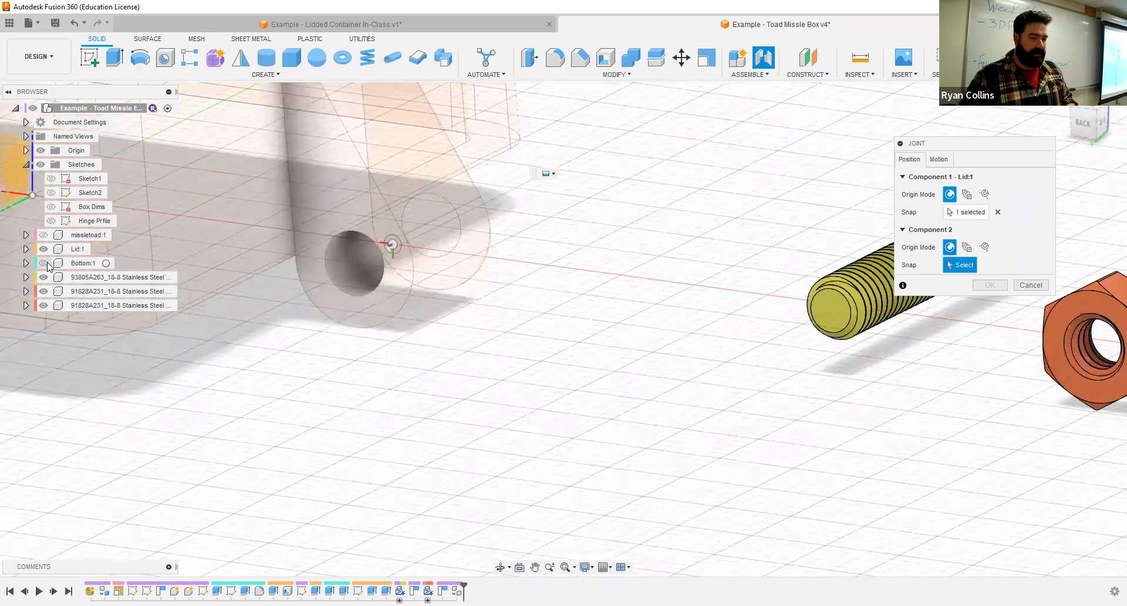
middle_click_drag(572, 219, 478, 239, "shift")
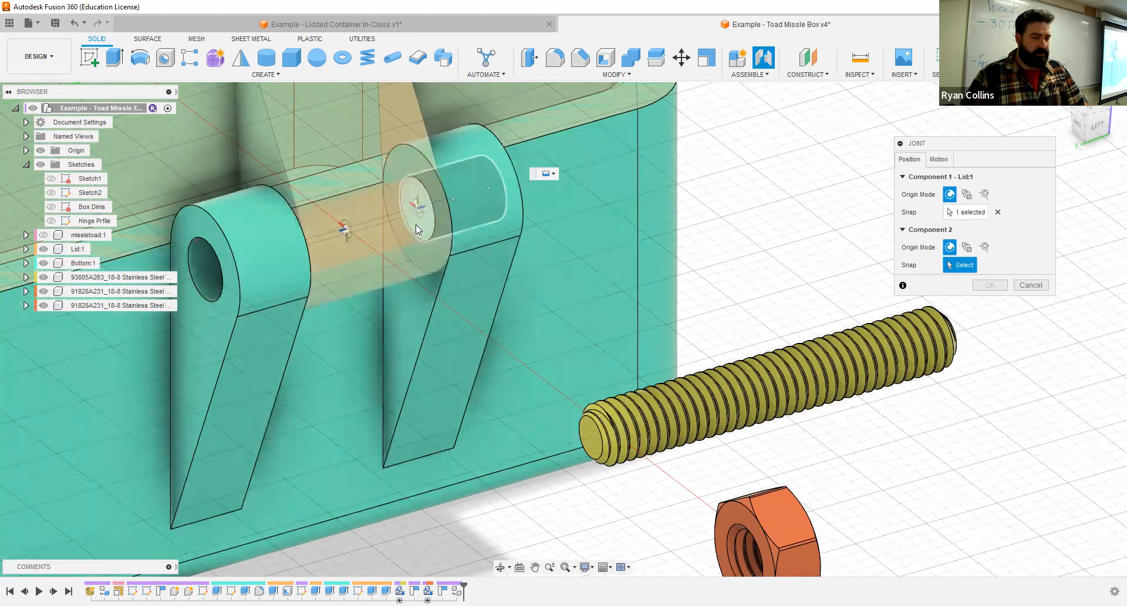
left_click(44, 248)
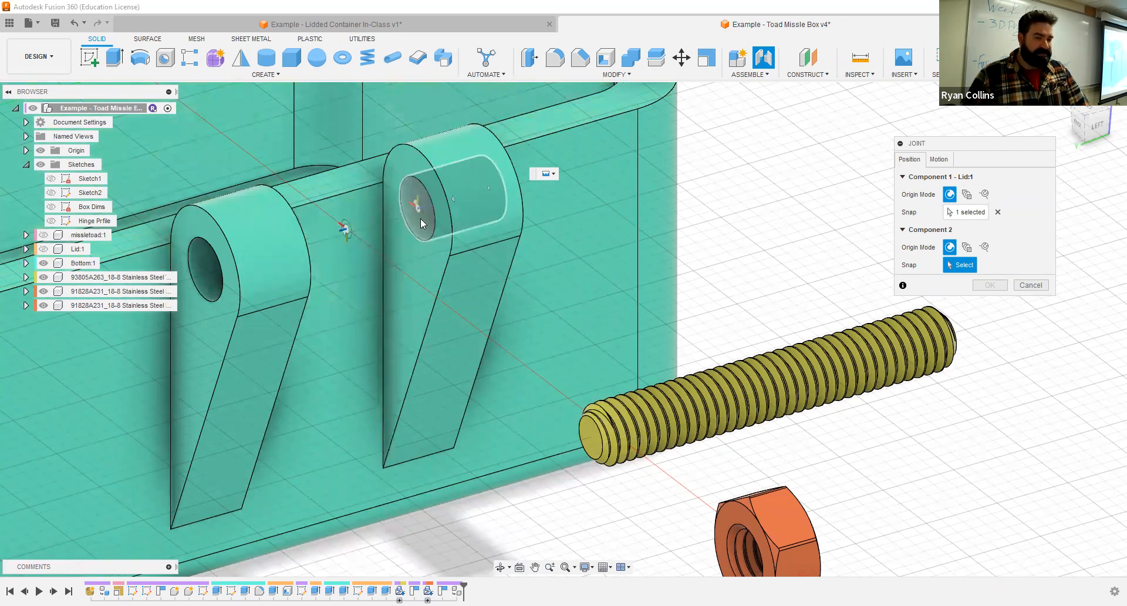
scroll(420, 222, "up", 2)
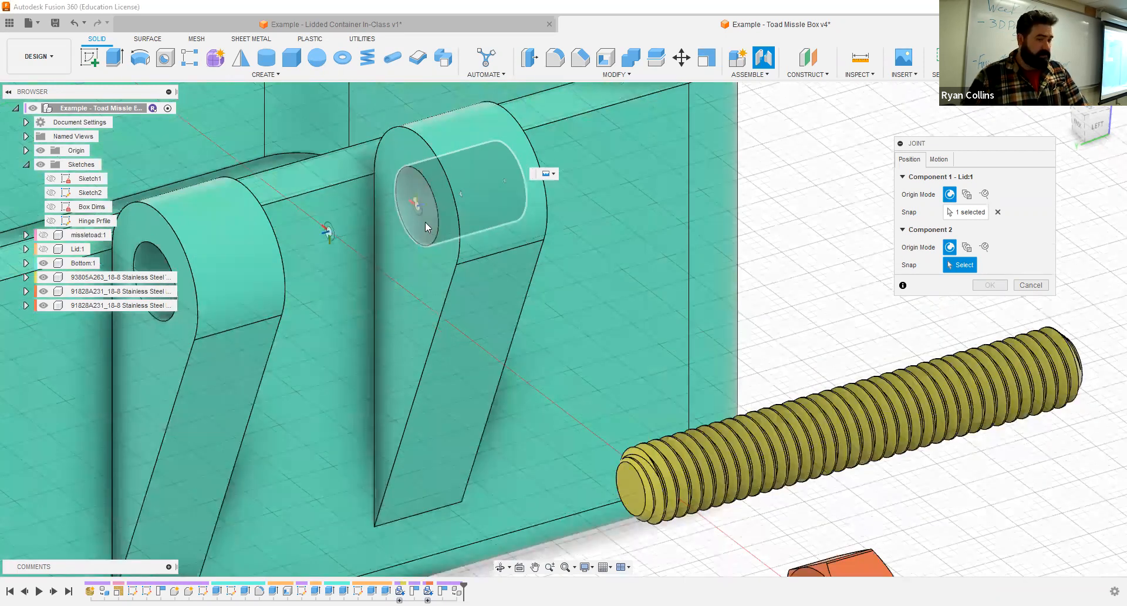
scroll(425, 222, "up", 2)
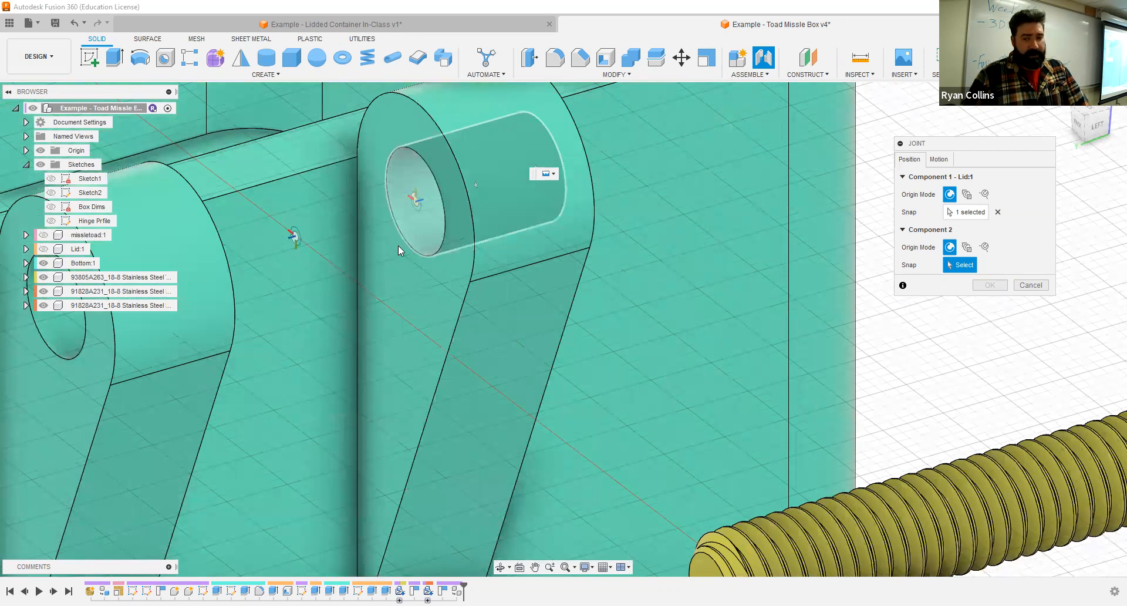
scroll(401, 284, "down", 5)
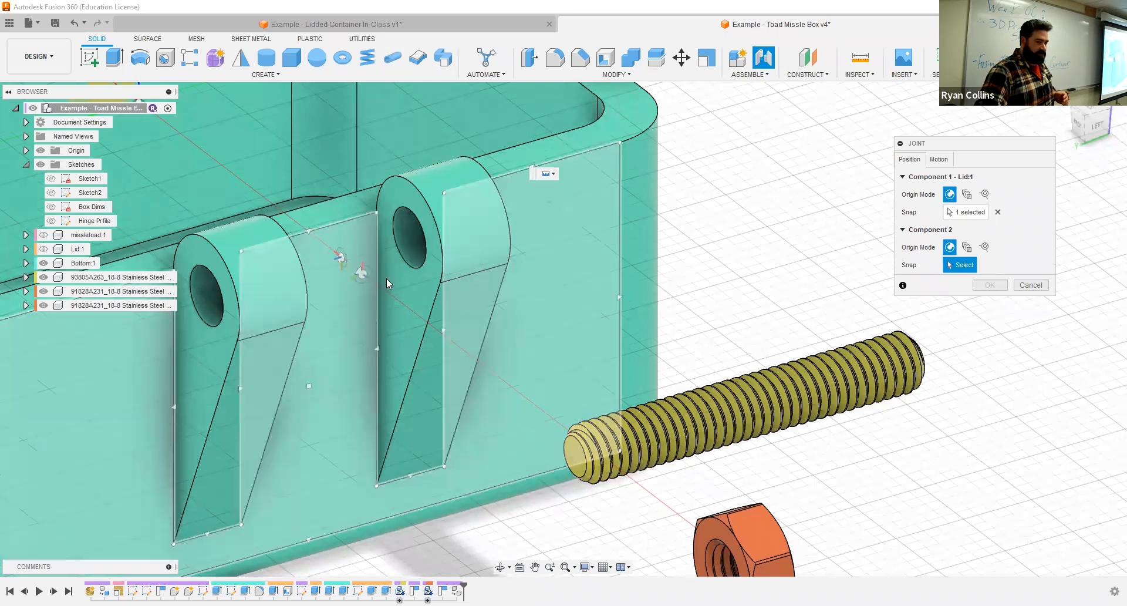
- Define Component 2's origin as Between Two Faces, using the facing inner sides of Bottom's two hinge knuckles and snapping to their pin hole's centre
left_click(967, 247)
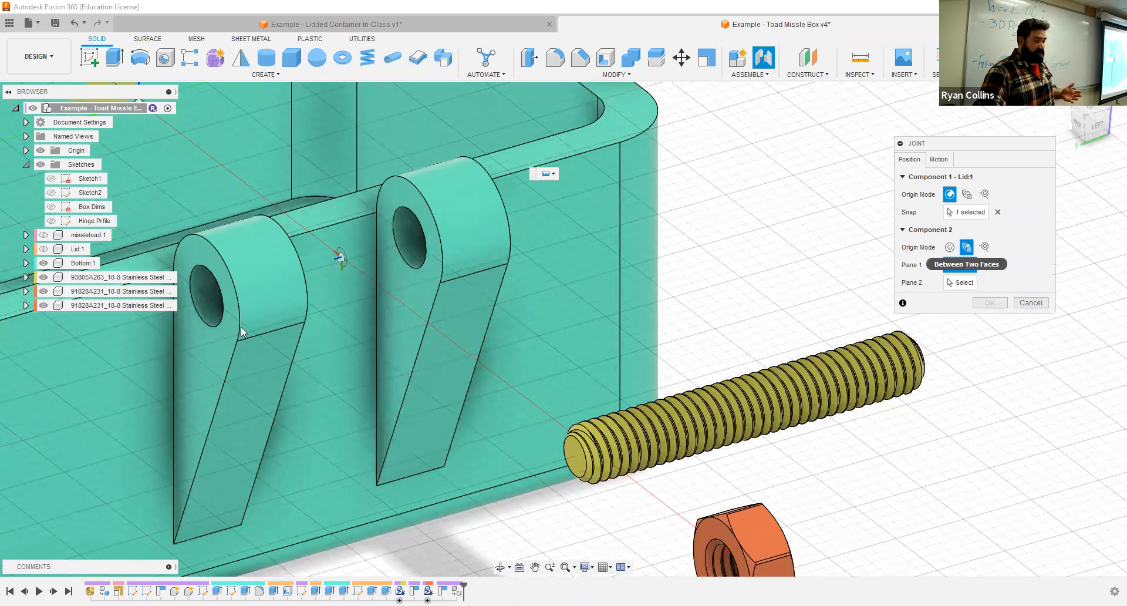
left_click(415, 299)
middle_click_drag(416, 298, 321, 264, "shift")
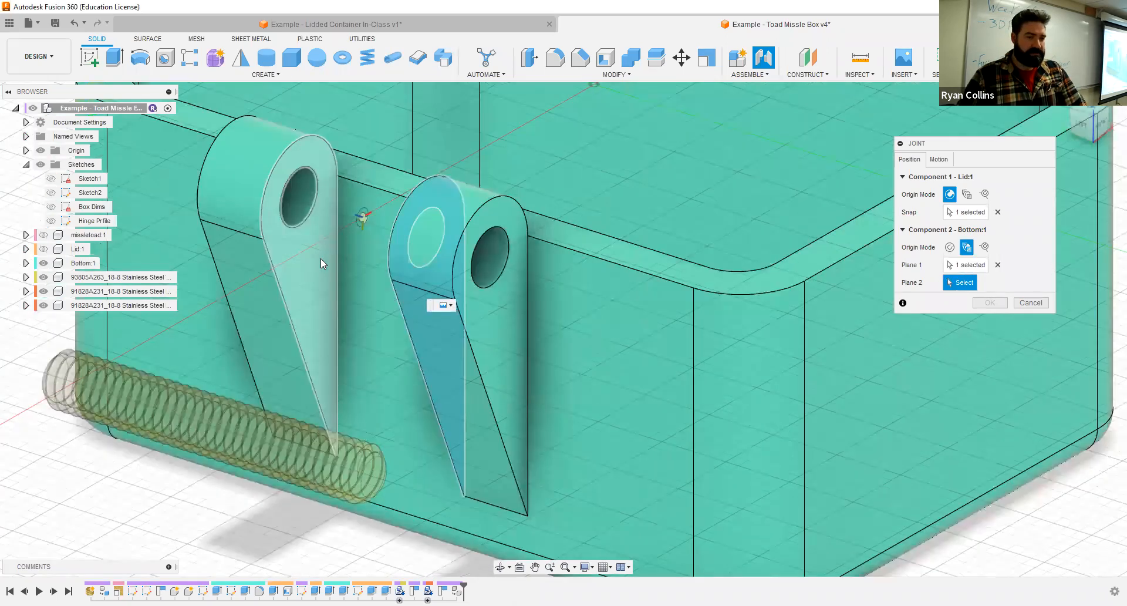
left_click(319, 282)
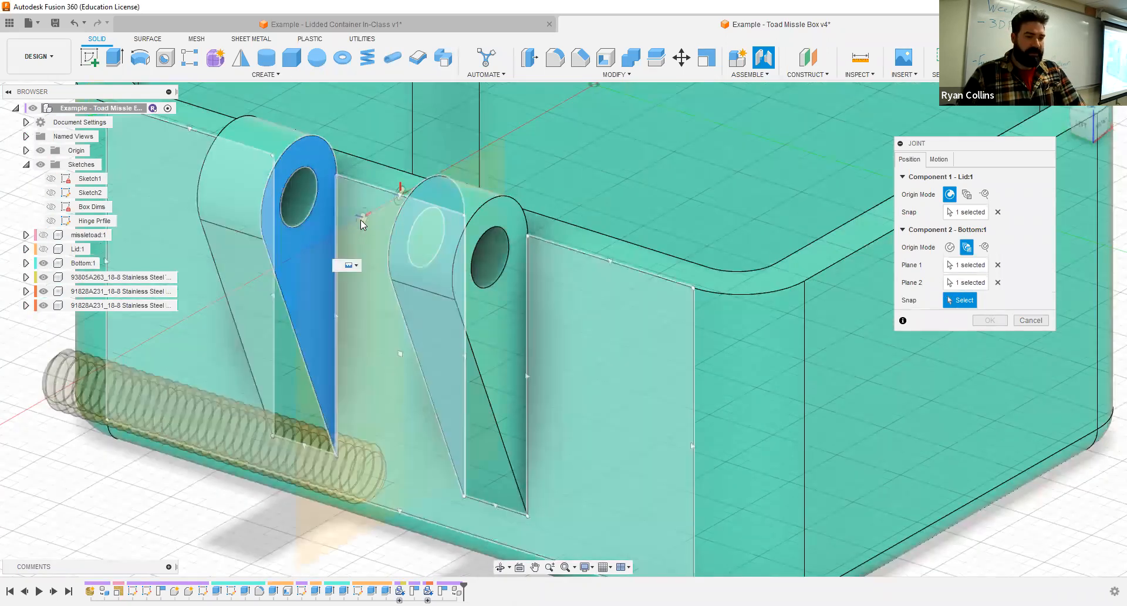
middle_click_drag(360, 235, 504, 164, "shift")
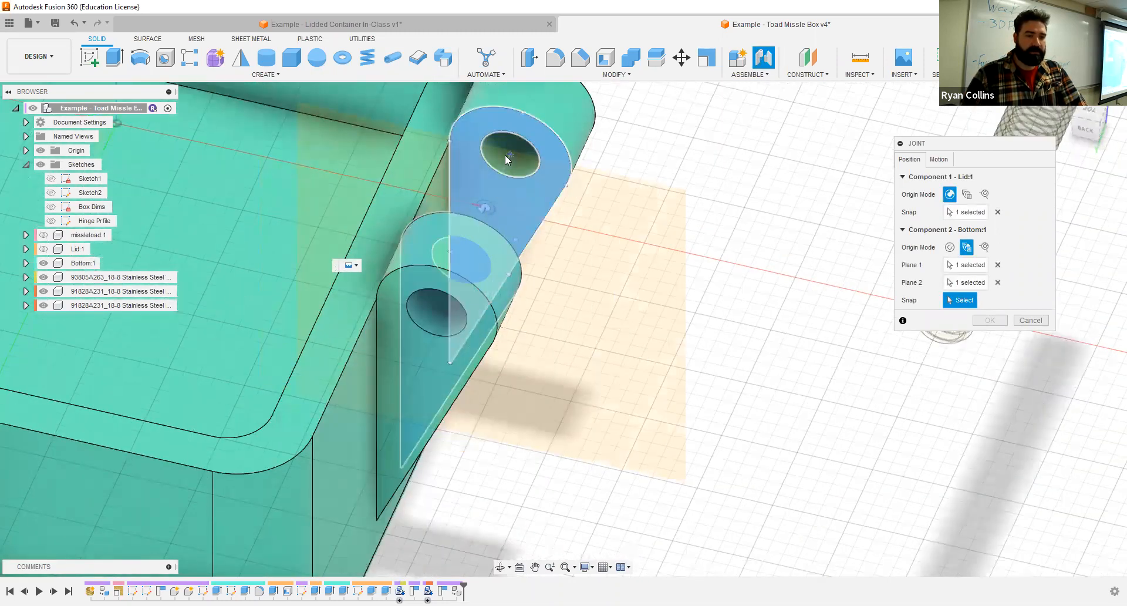
middle_click_drag(516, 217, 506, 206, "shift")
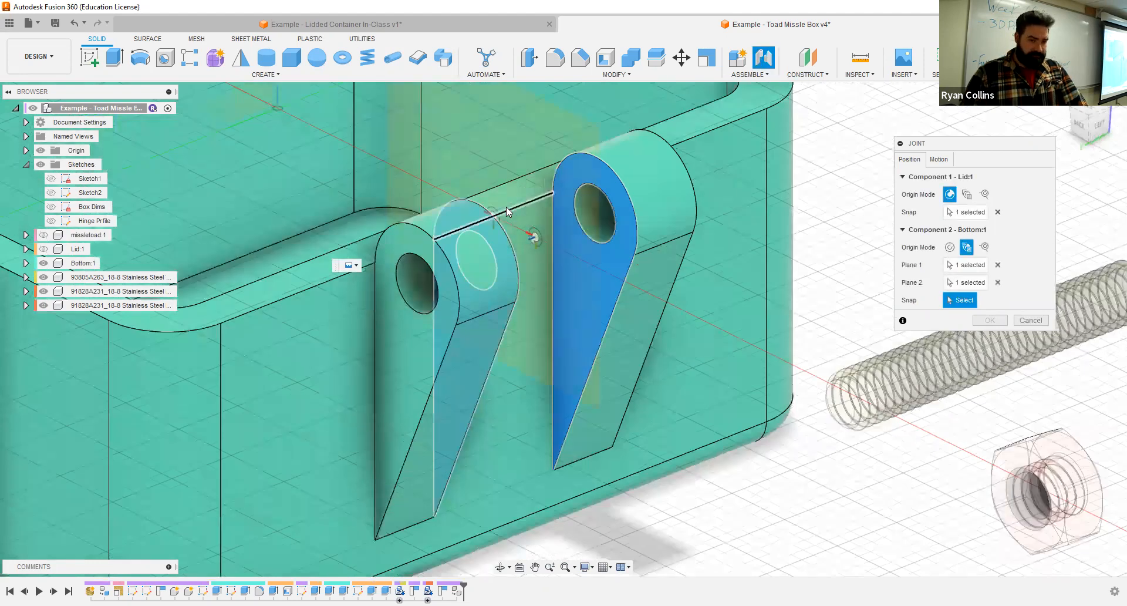
left_click(596, 209)
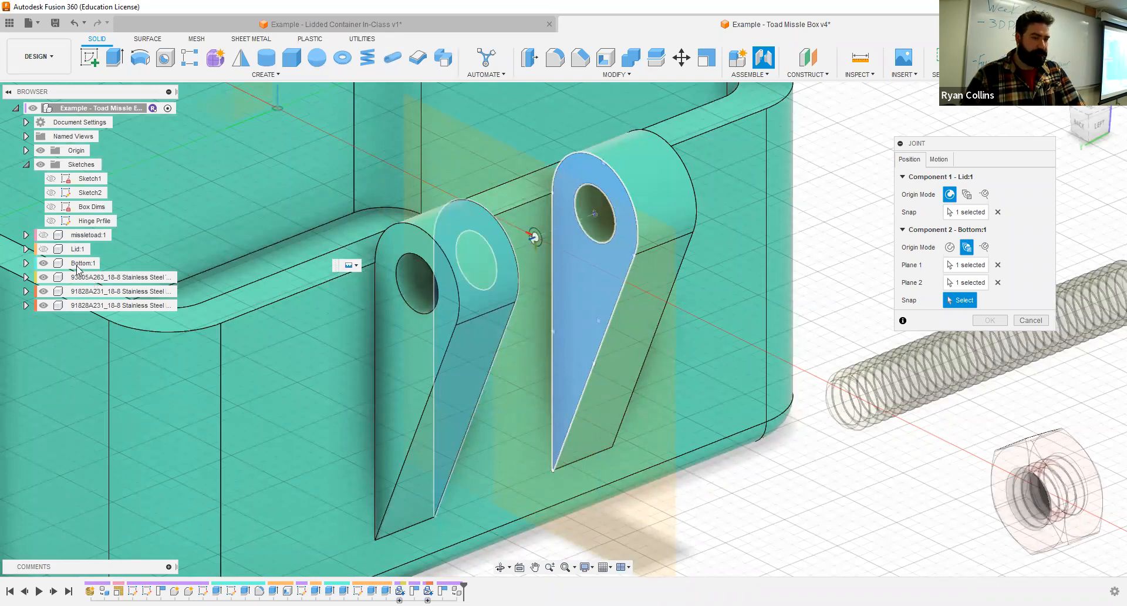
left_click(533, 237)
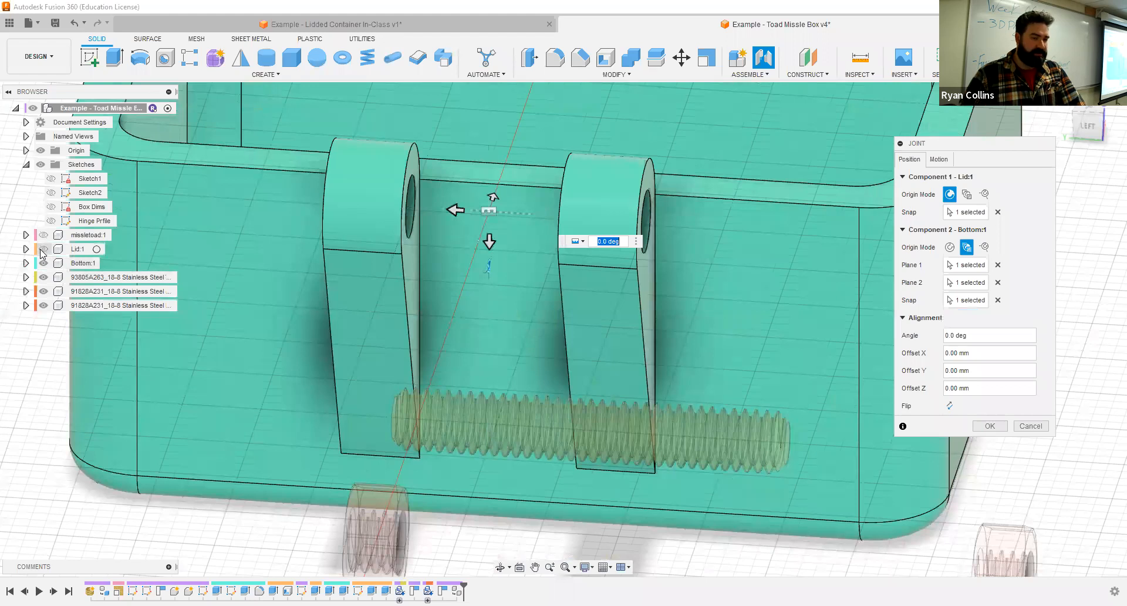
- Show the Lid again and create the joint with Revolute motion about the Z axis, previewing the lid's swing
left_click(43, 249)
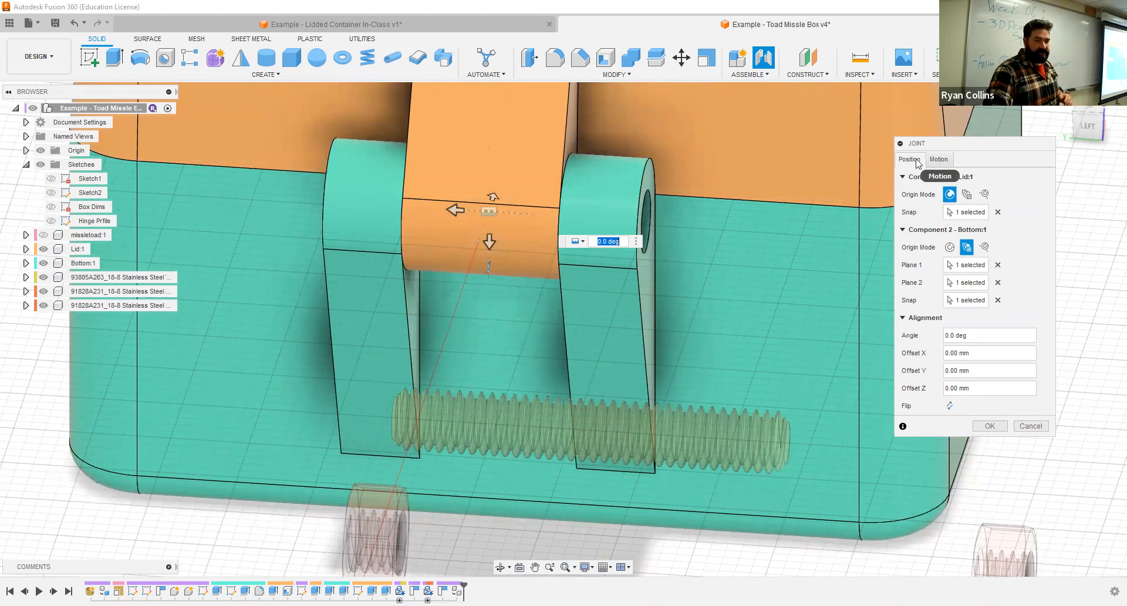
left_click(950, 164)
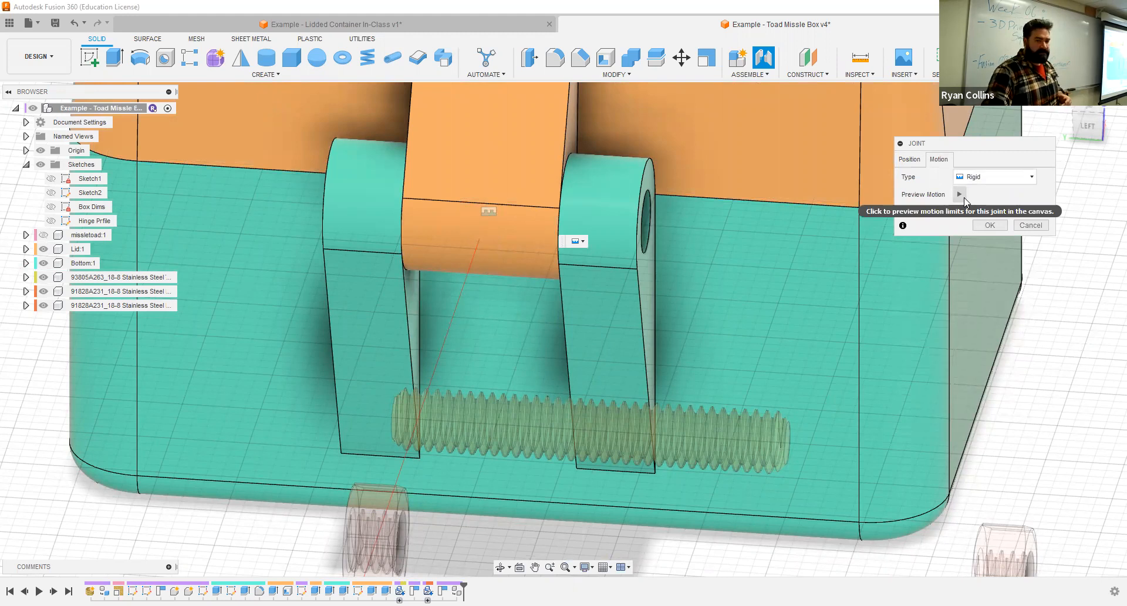
left_click(963, 198)
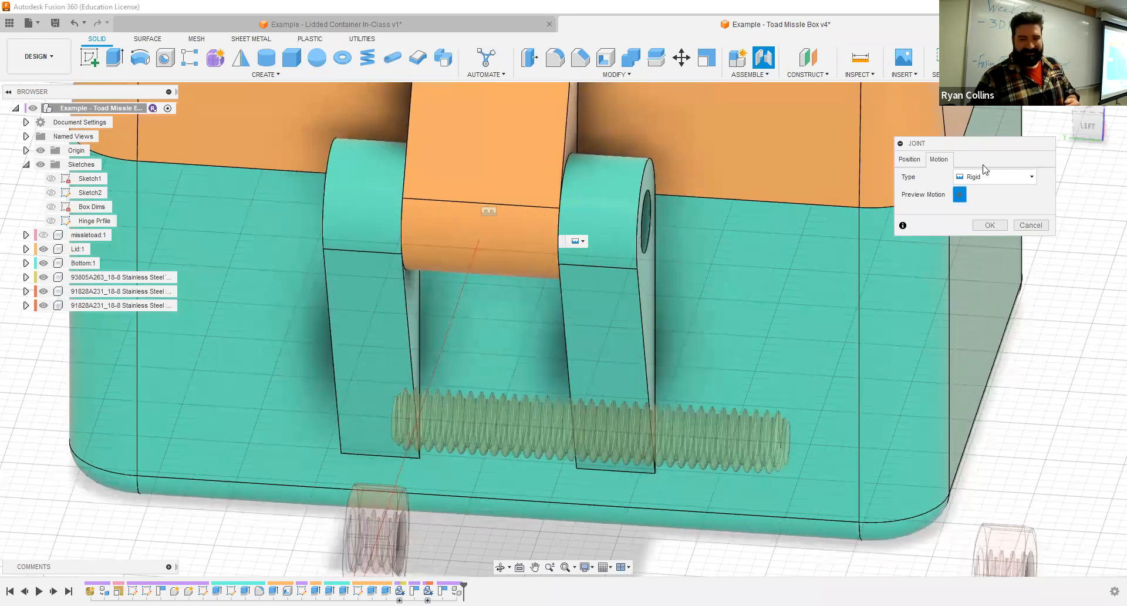
left_click(989, 176)
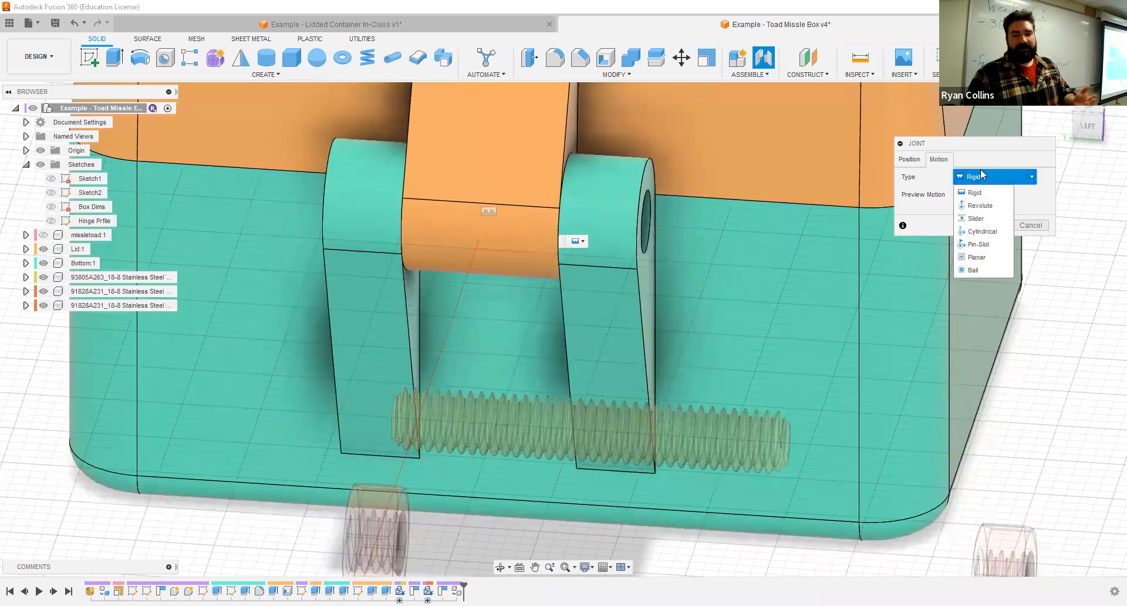
left_click(991, 205)
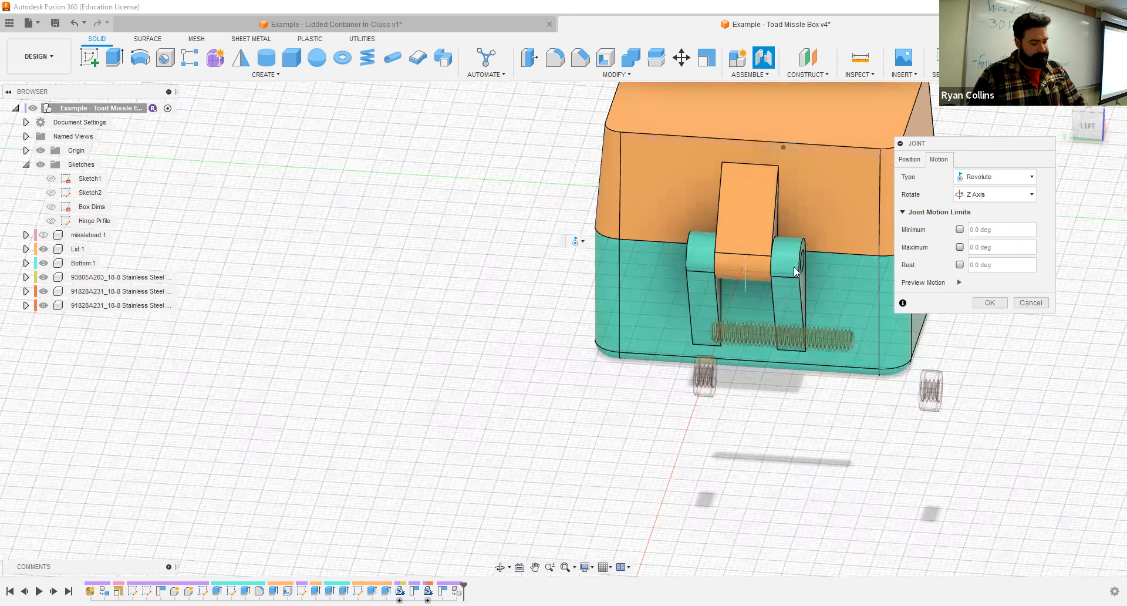
middle_click_drag(851, 286, 675, 276)
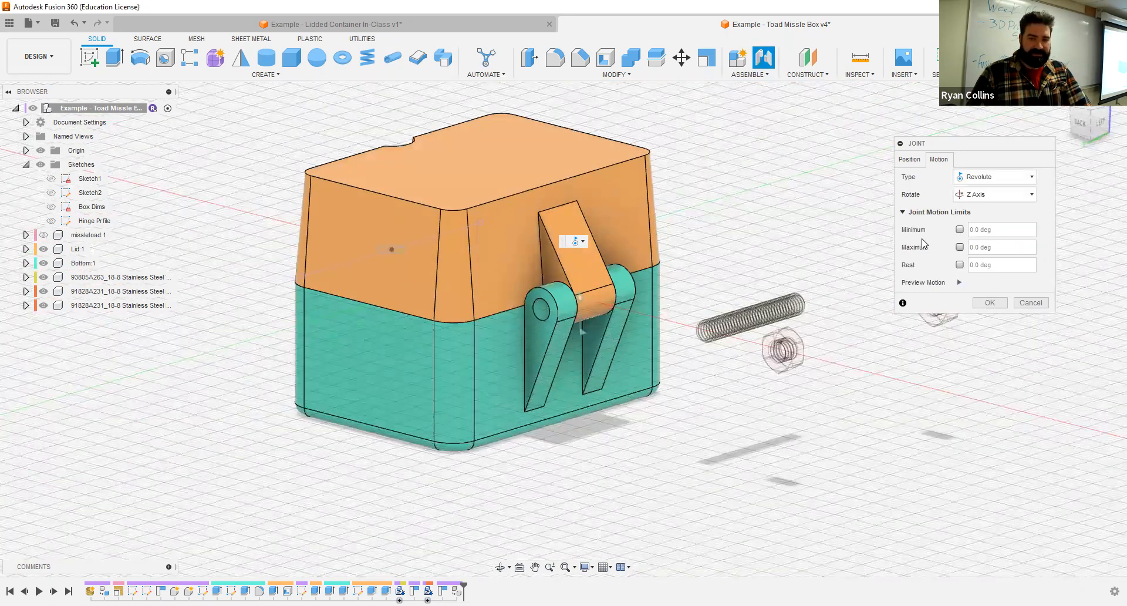
left_click(959, 282)
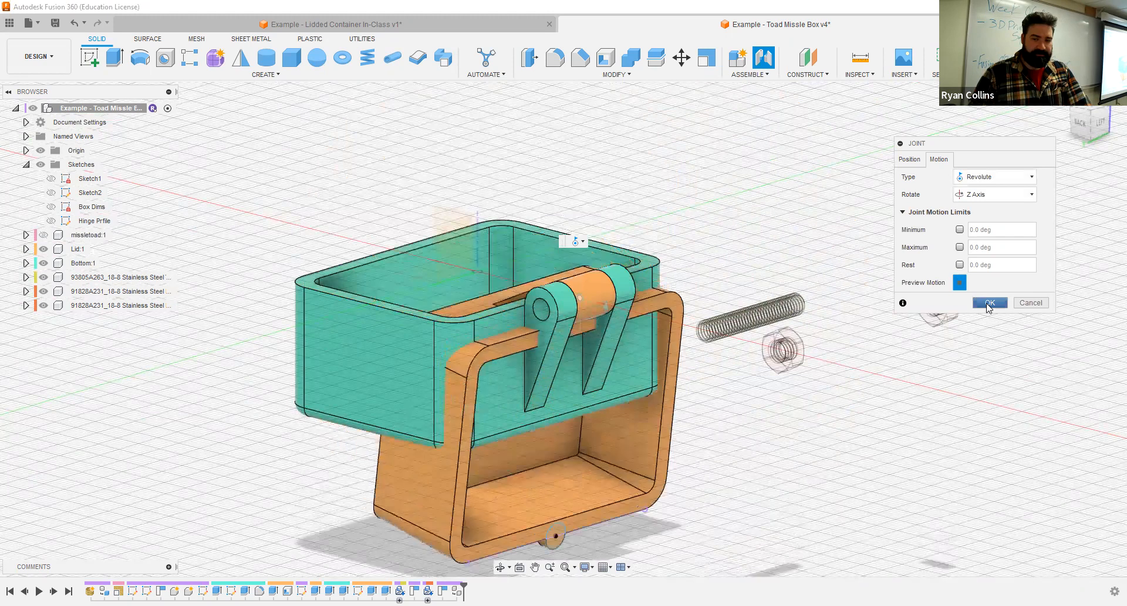
left_click(1004, 302)
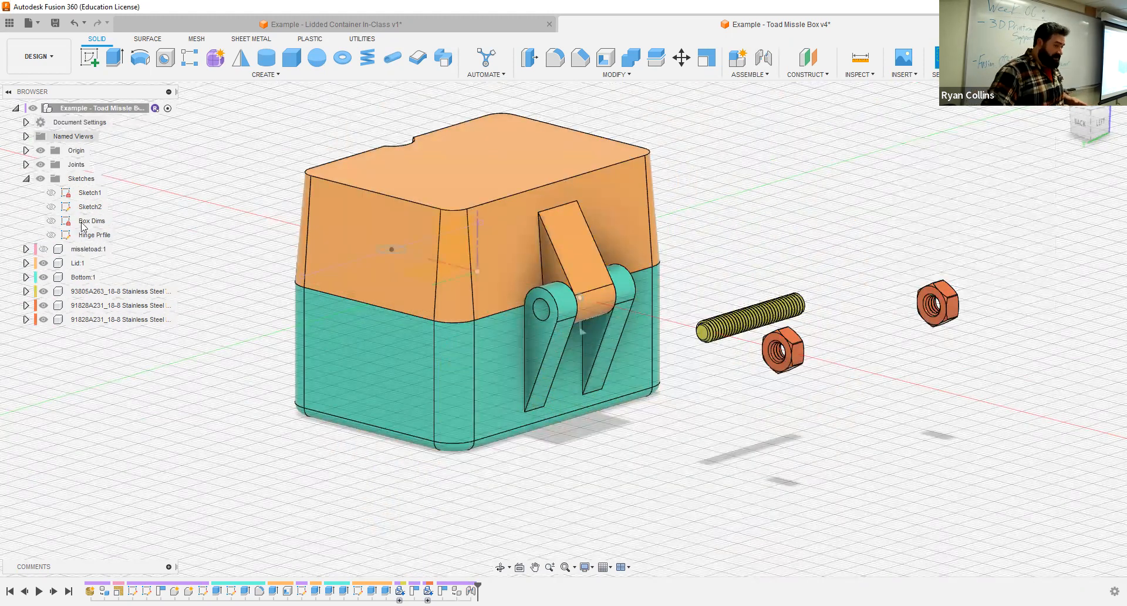
- Open the motion limits of the revolute joint between Lid and Bottom and preview its unrestricted motion
left_click(77, 263)
key("Escape")
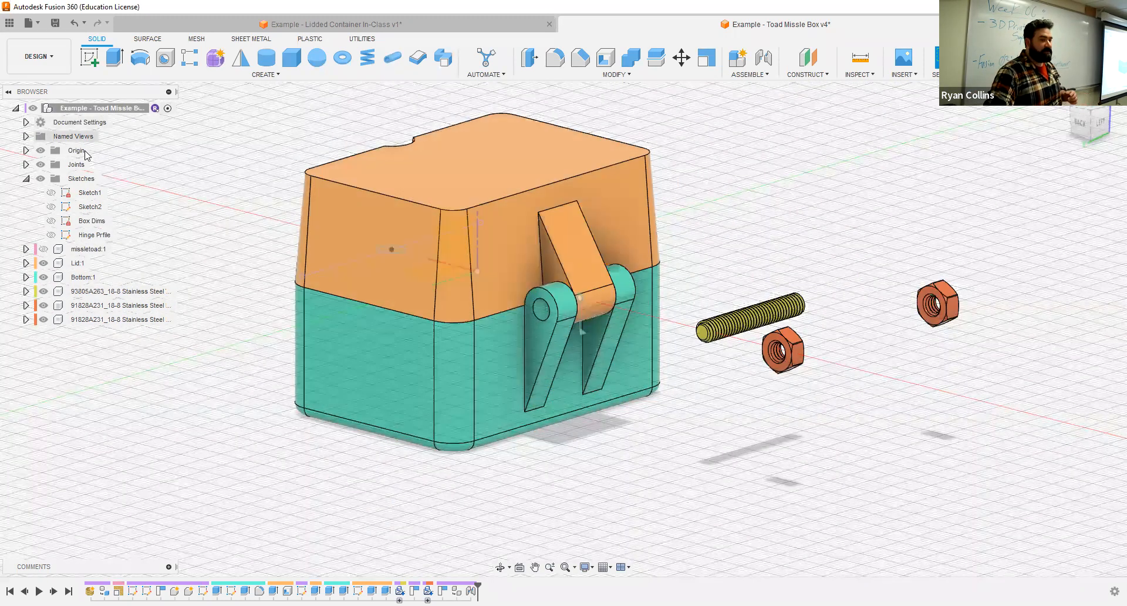
left_click(26, 178)
left_click(26, 164)
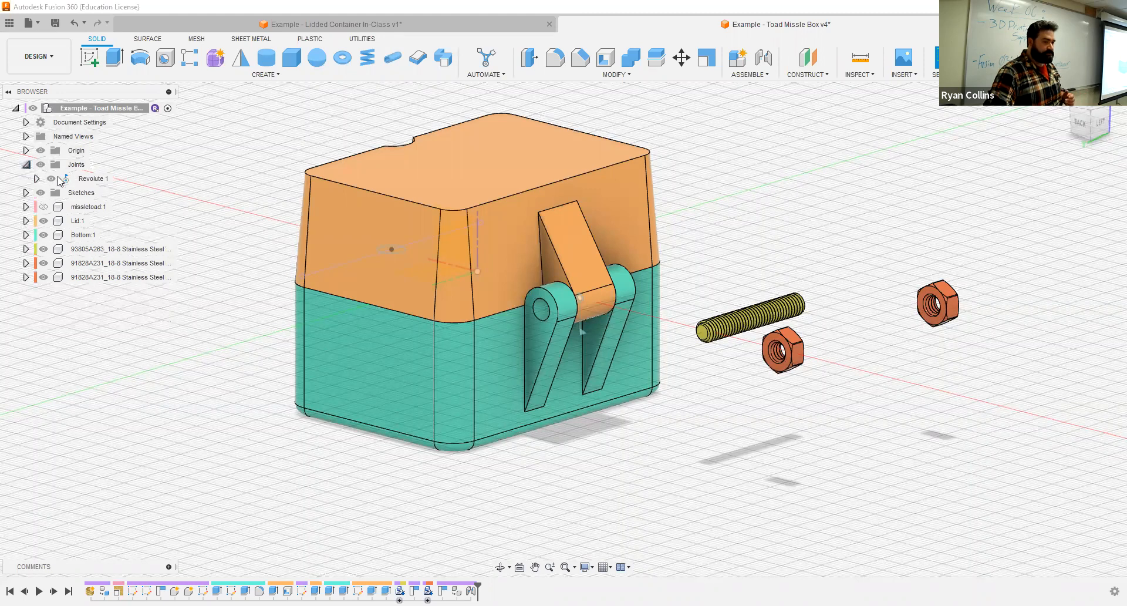
left_click(95, 179)
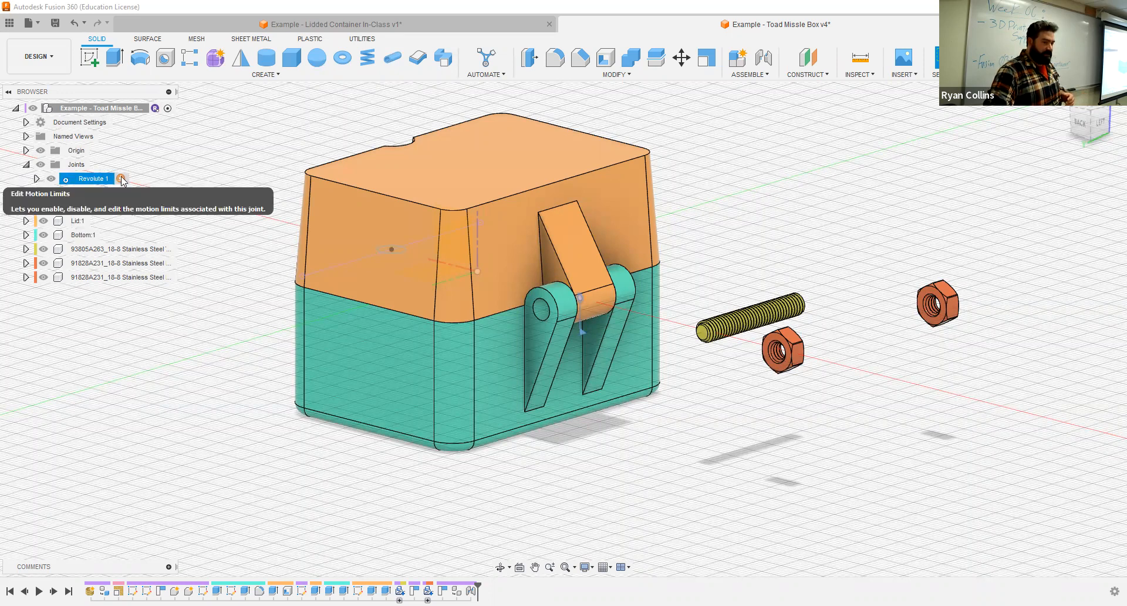
left_click(121, 179)
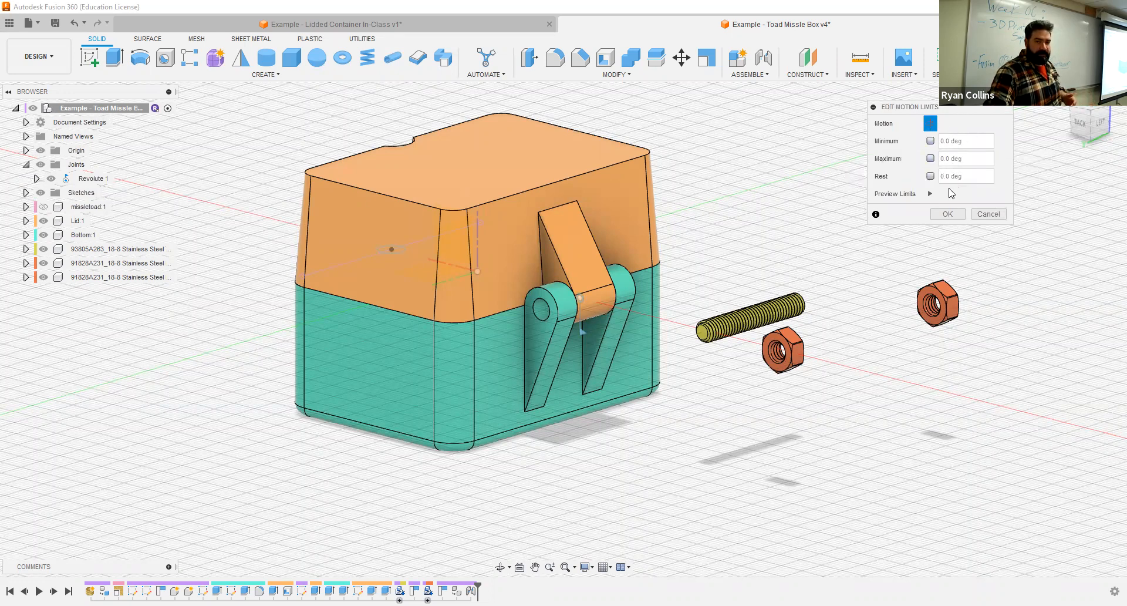
left_click(930, 193)
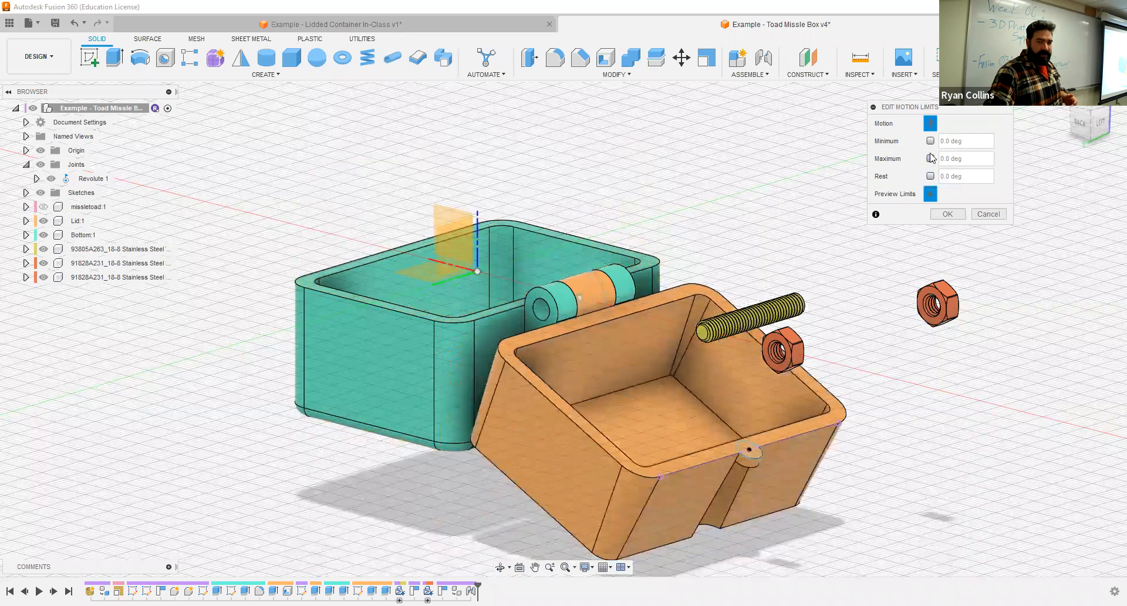
- Try enabling the joint's minimum and maximum limits and rotating the lid open to -140 degrees
left_click(930, 141)
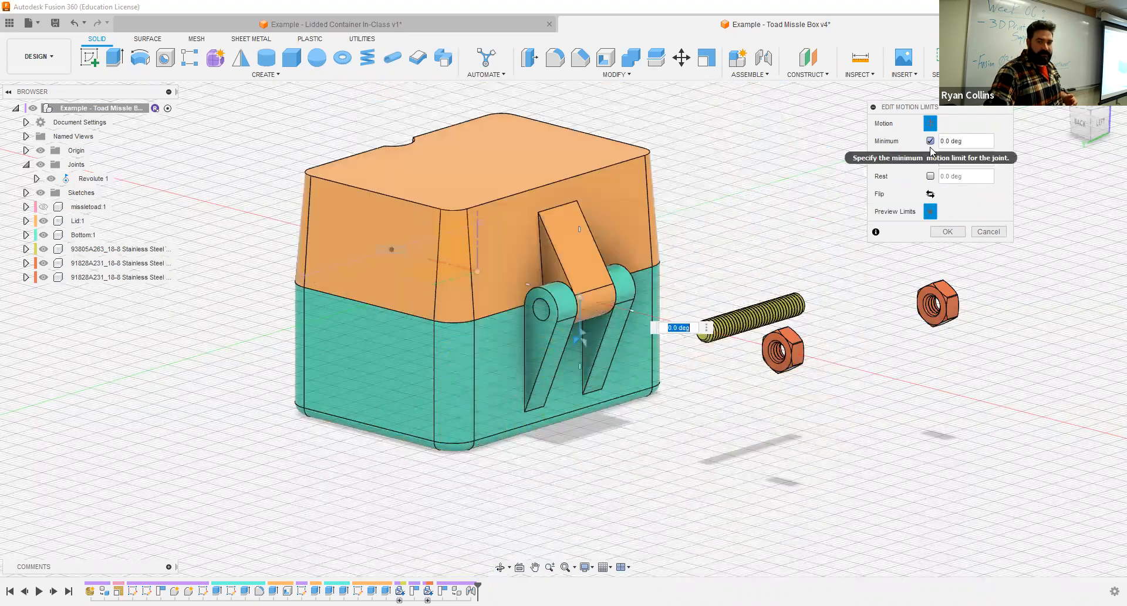
left_click(931, 158)
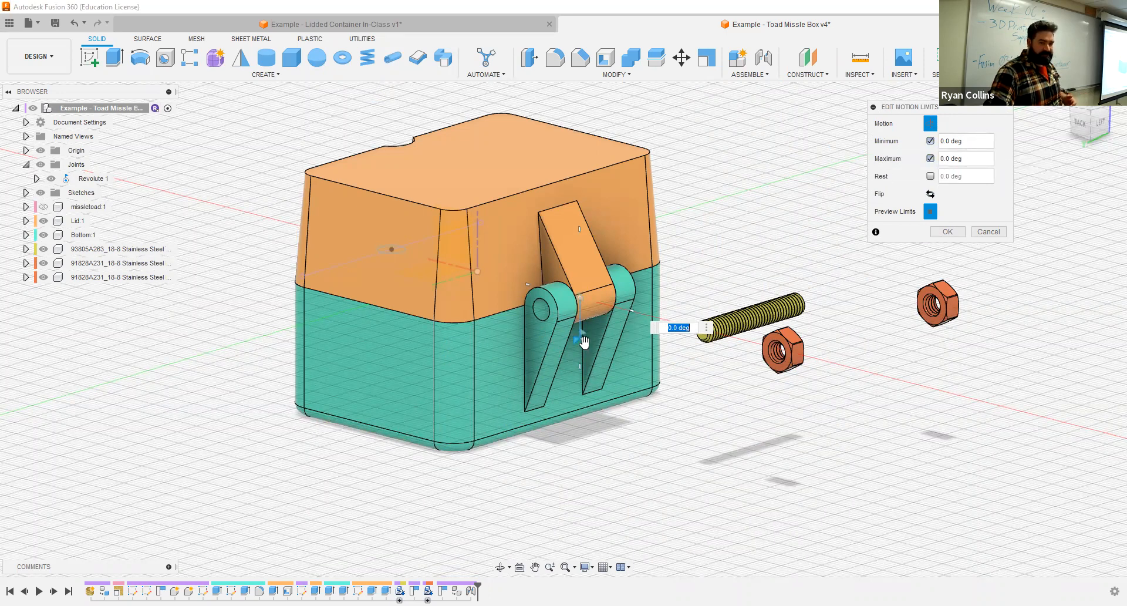
left_click_drag(606, 342, 545, 251)
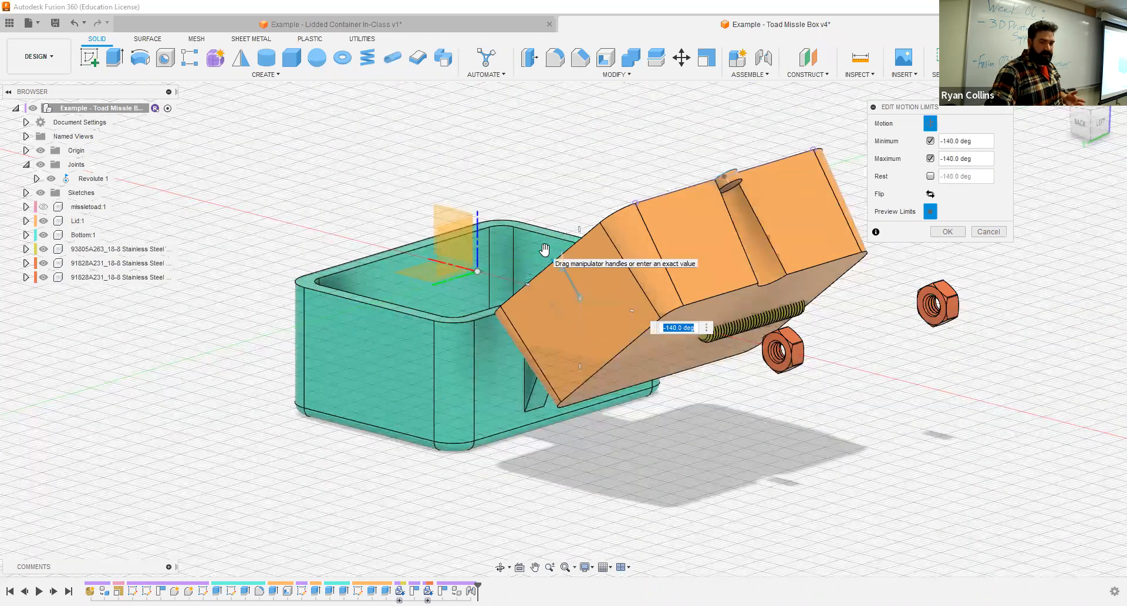
left_click(931, 213)
left_click(932, 215)
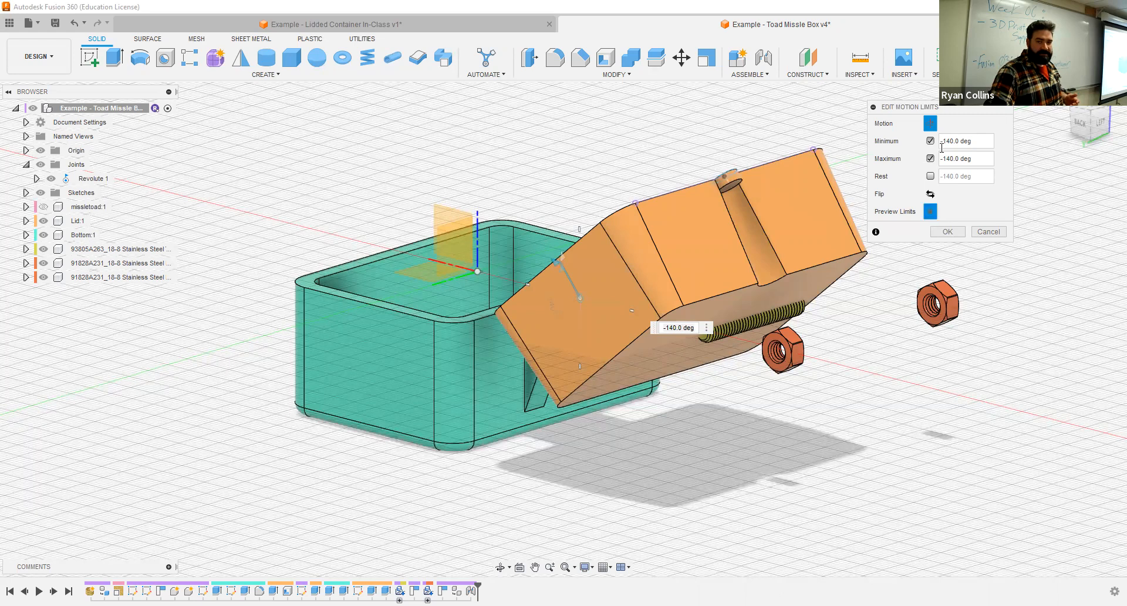
- Try a minimum limit of 0 degrees with the motion preview, and disable both the minimum and maximum limits
left_click_drag(974, 142, 910, 145)
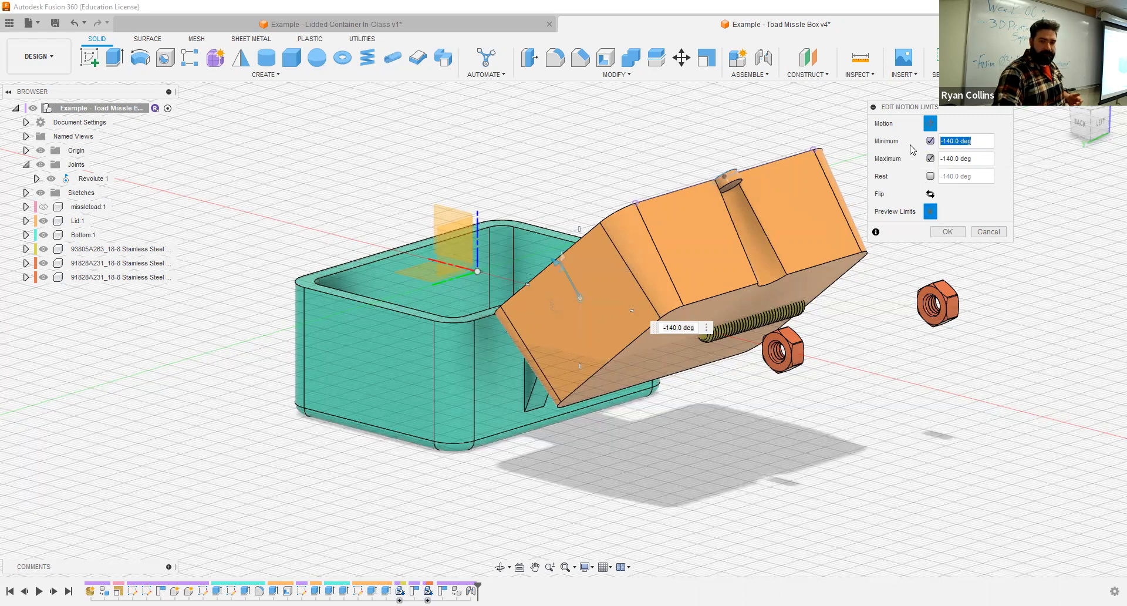
left_click(931, 213)
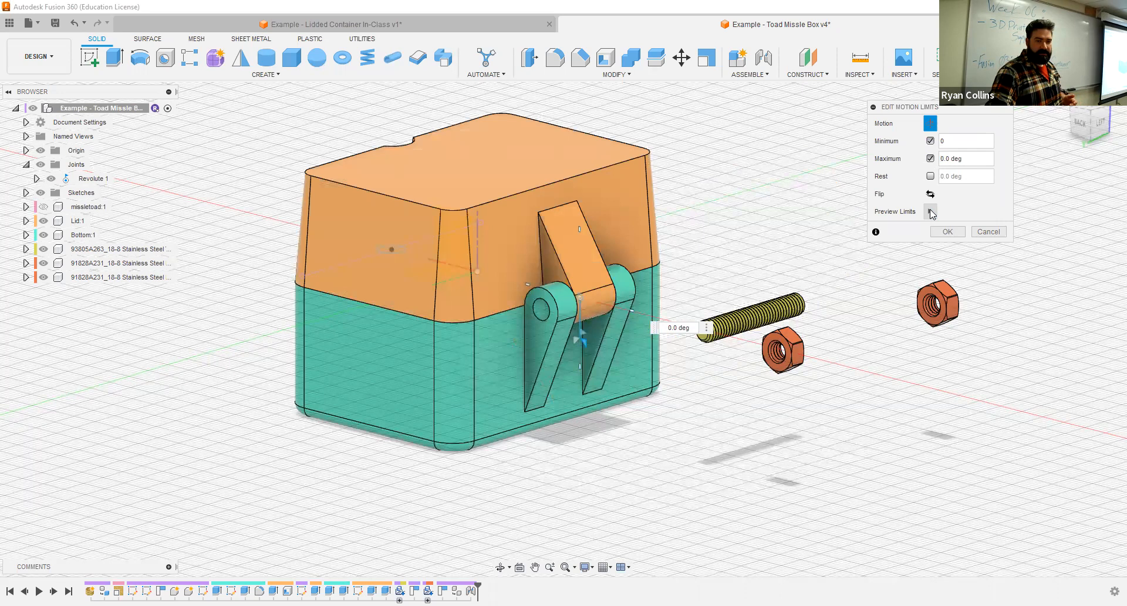
left_click(934, 216)
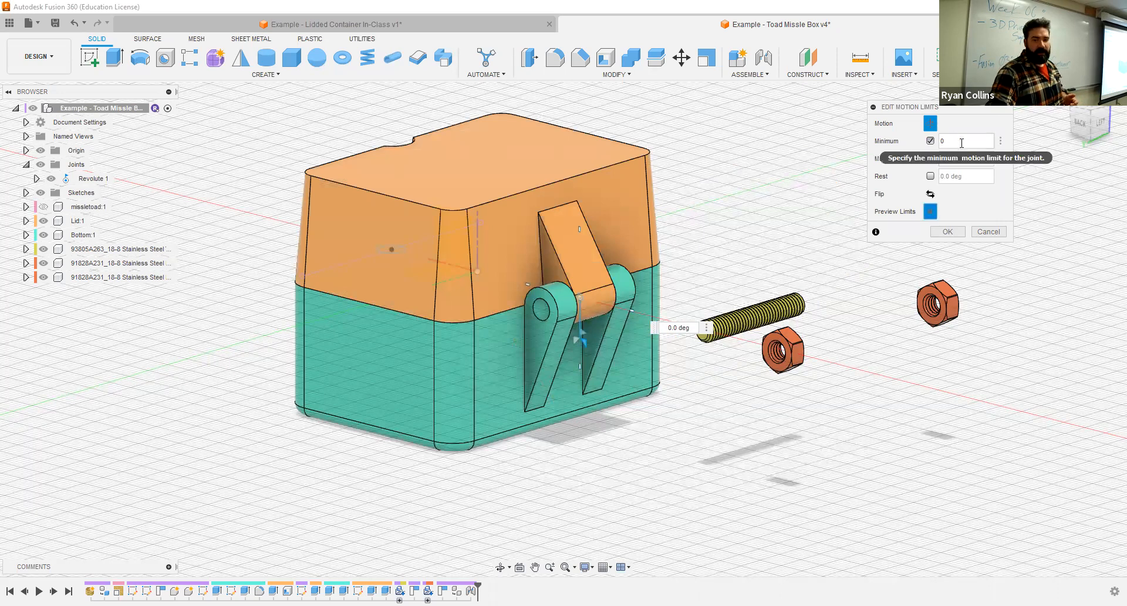
left_click(930, 141)
left_click(930, 159)
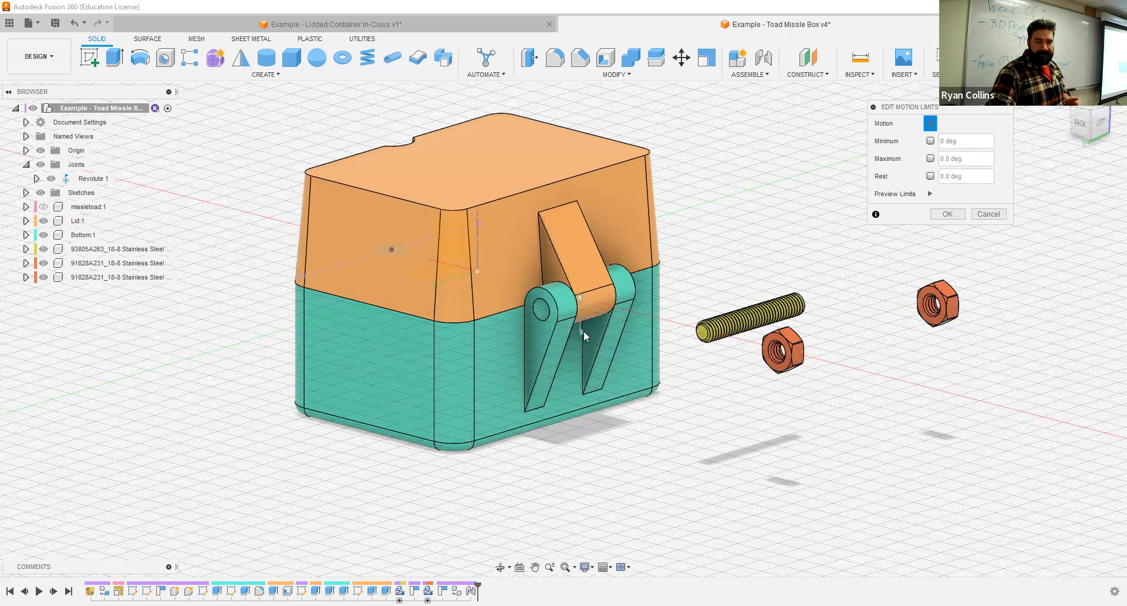
- Try a minimum limit of 180 degrees with the maximum limit enabled, and disable both limits
left_click(930, 159)
left_click(929, 141)
type("180")
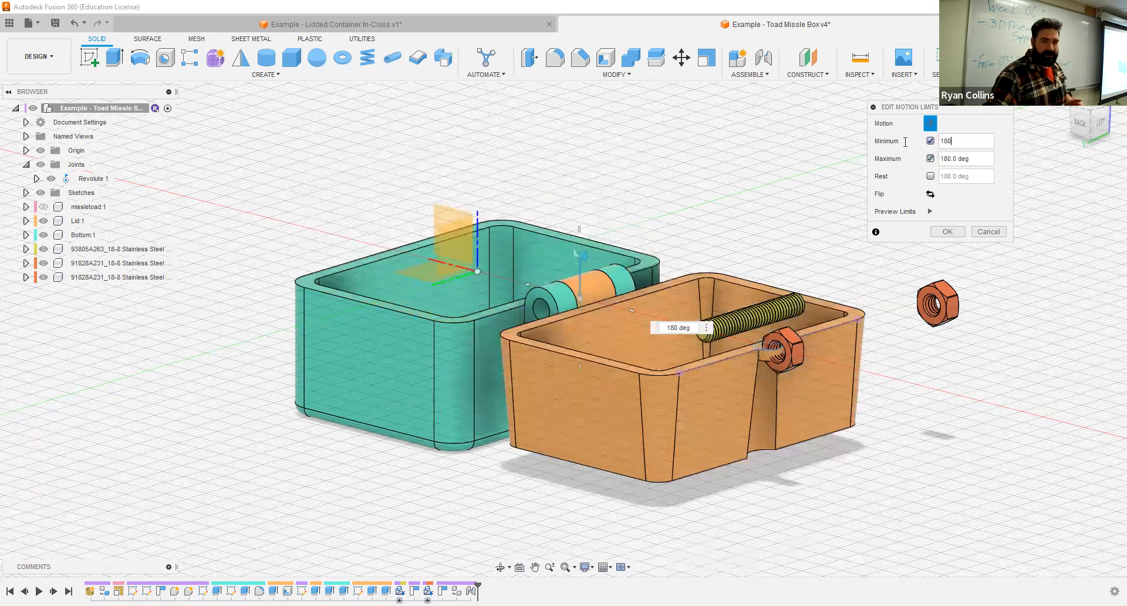
left_click(931, 159)
left_click(931, 141)
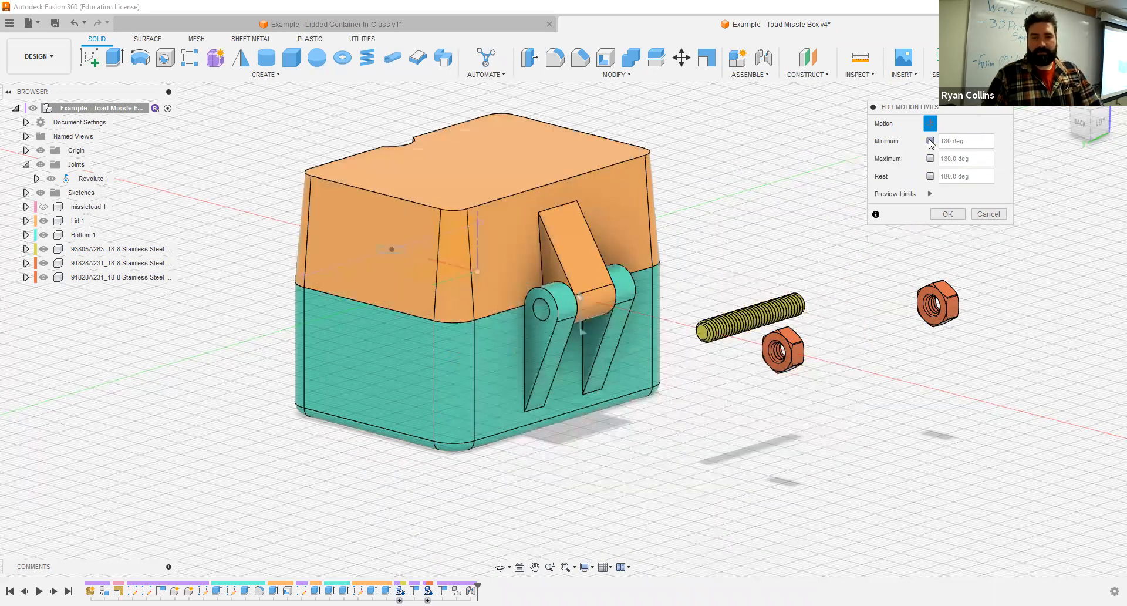
- Preview the joint limits, set the minimum to 0 degrees and the maximum to 180 degrees, flip them, and accept the motion limits
left_click(930, 195)
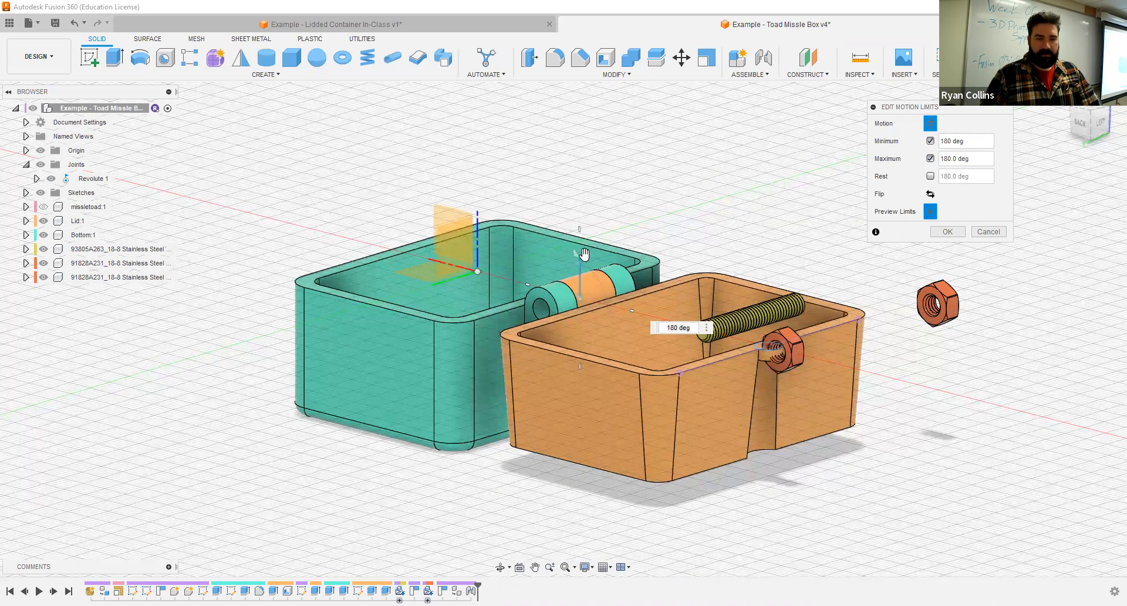
left_click_drag(536, 244, 596, 251)
left_click(972, 141)
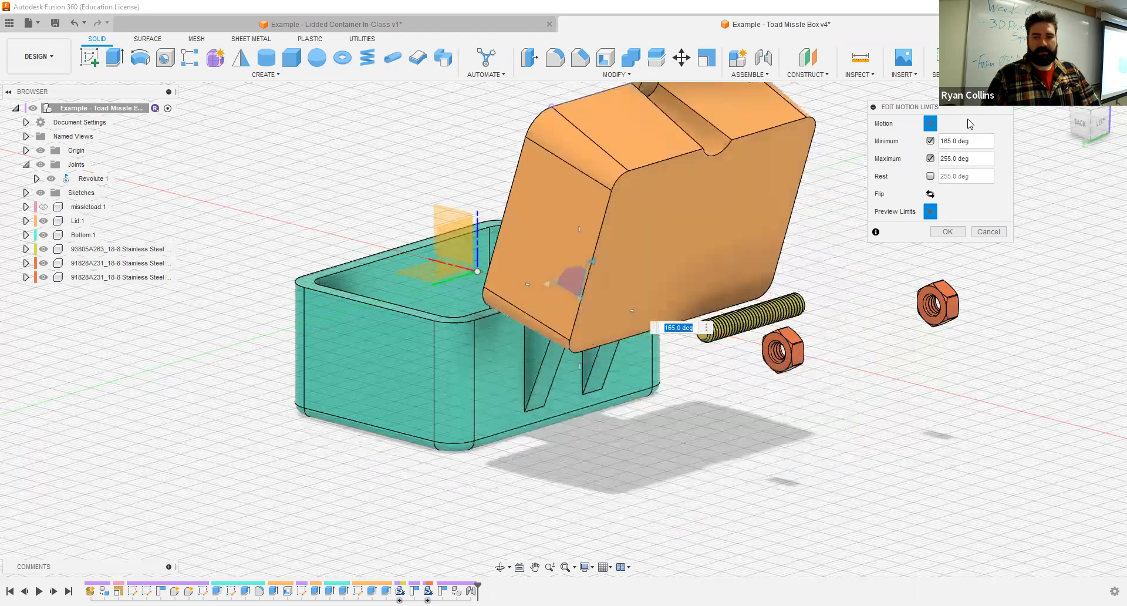
type("0")
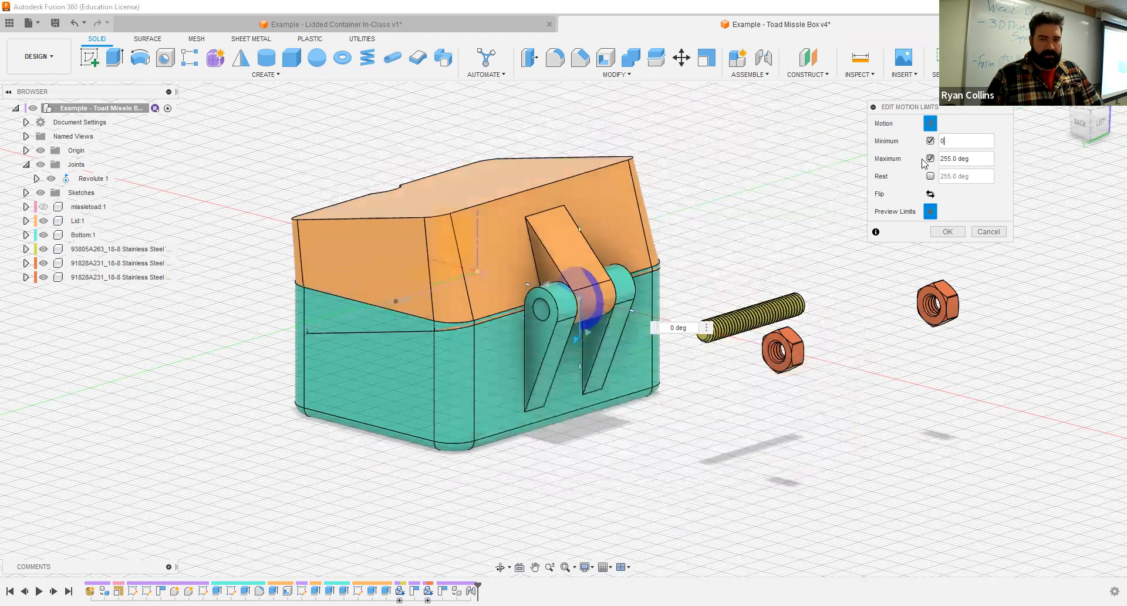
key("Tab")
type("180")
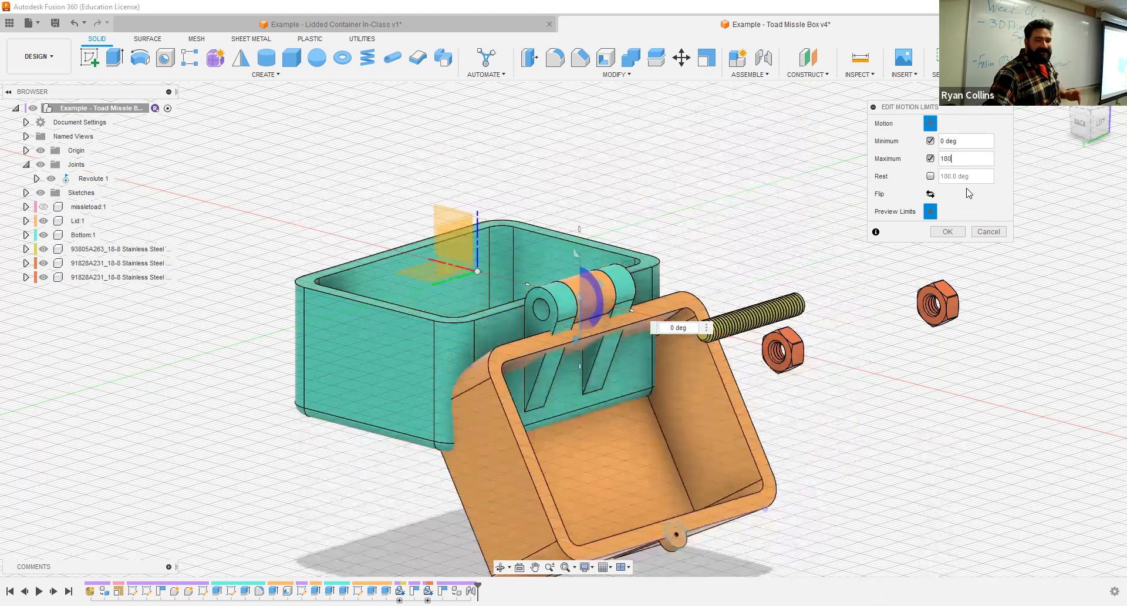
left_click(932, 194)
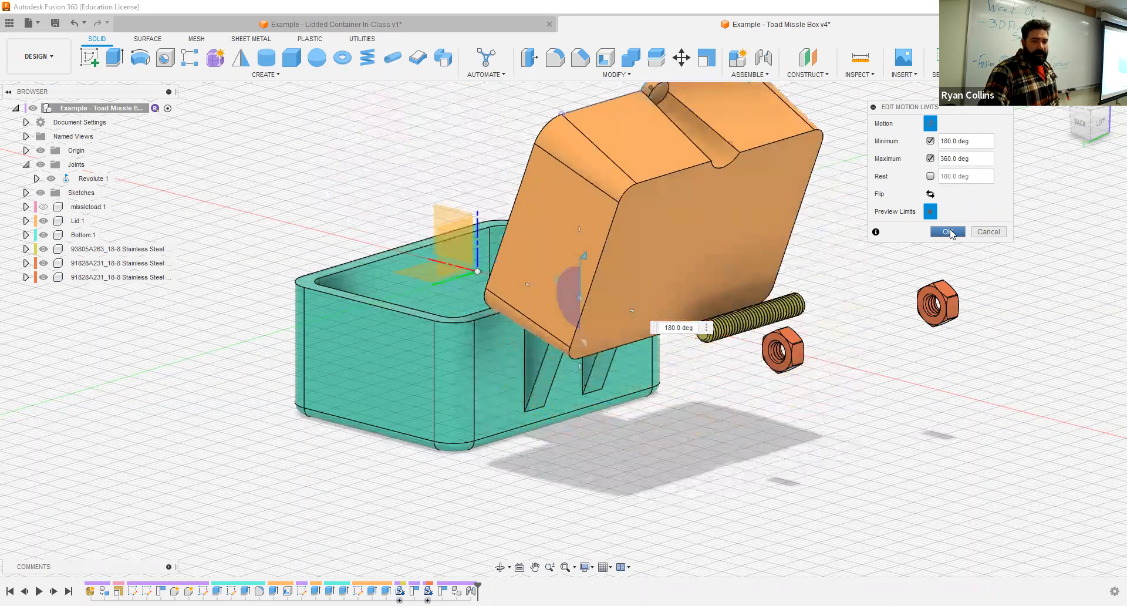
left_click(947, 231)
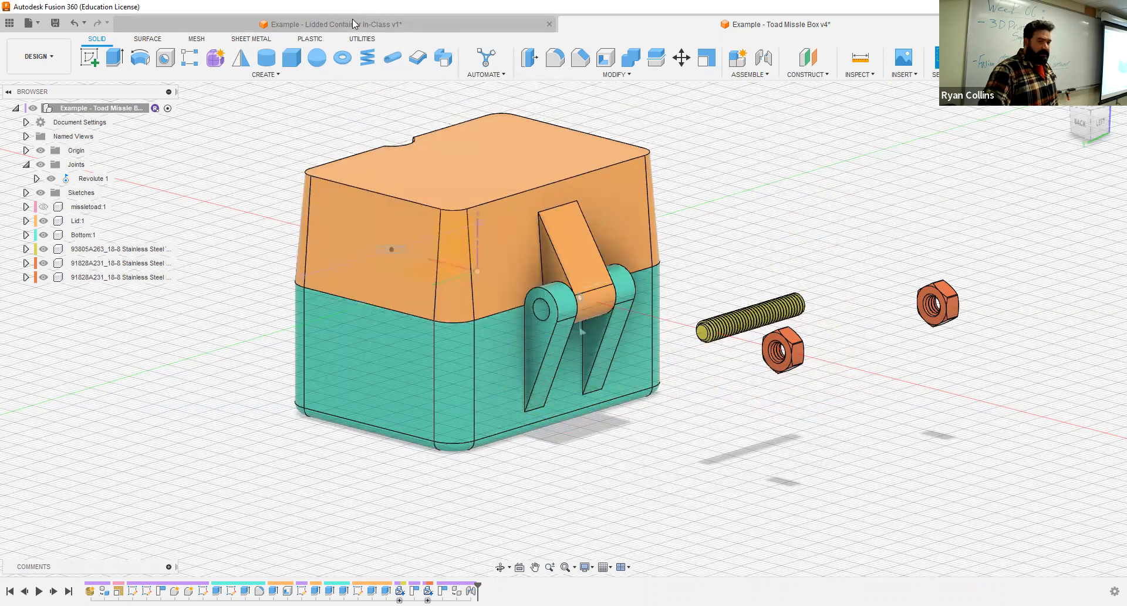
- Look at the closed box in the Lidded Container In-Class example and return to the Toad Missle Box design
left_click_drag(519, 333, 374, 477)
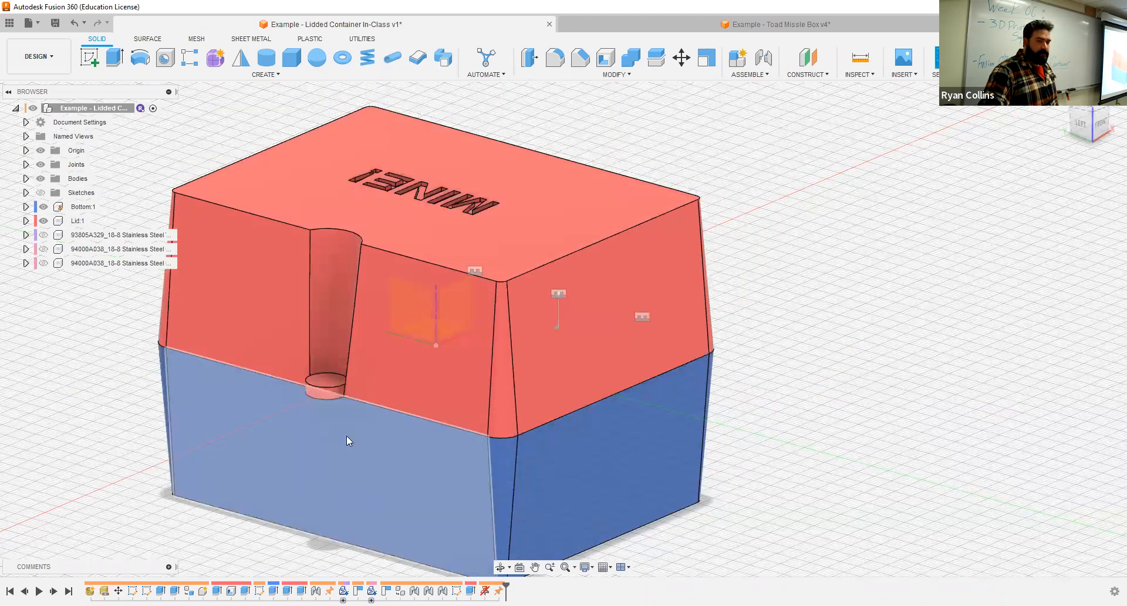
left_click(704, 24)
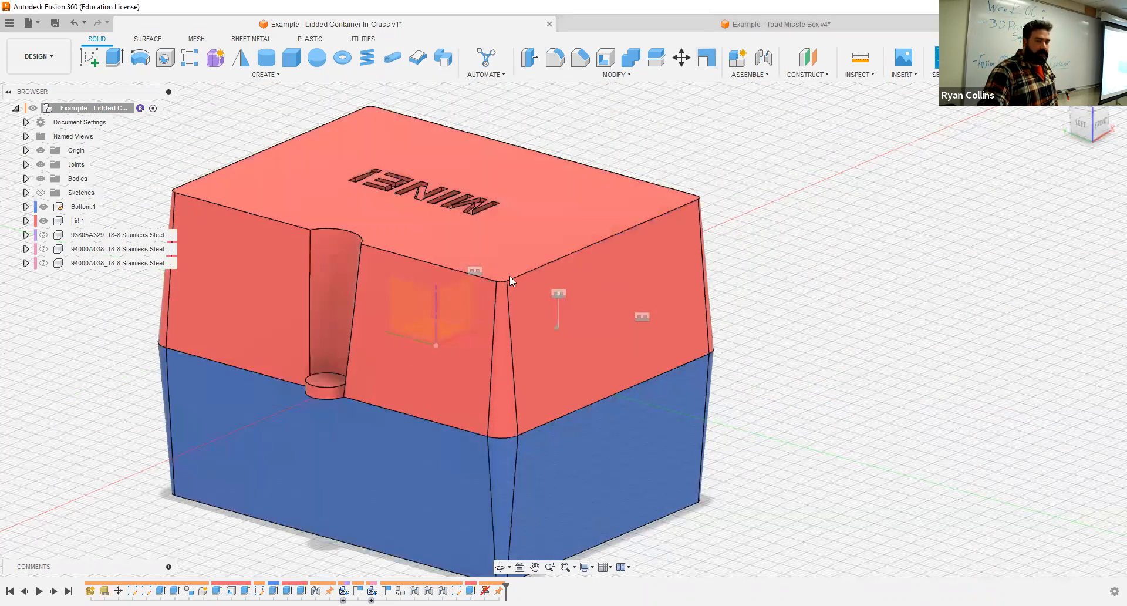
mouse_move(392, 266)
left_mouse_down()
mouse_move(367, 306)
mouse_move(486, 301)
mouse_move(379, 261)
left_mouse_up()
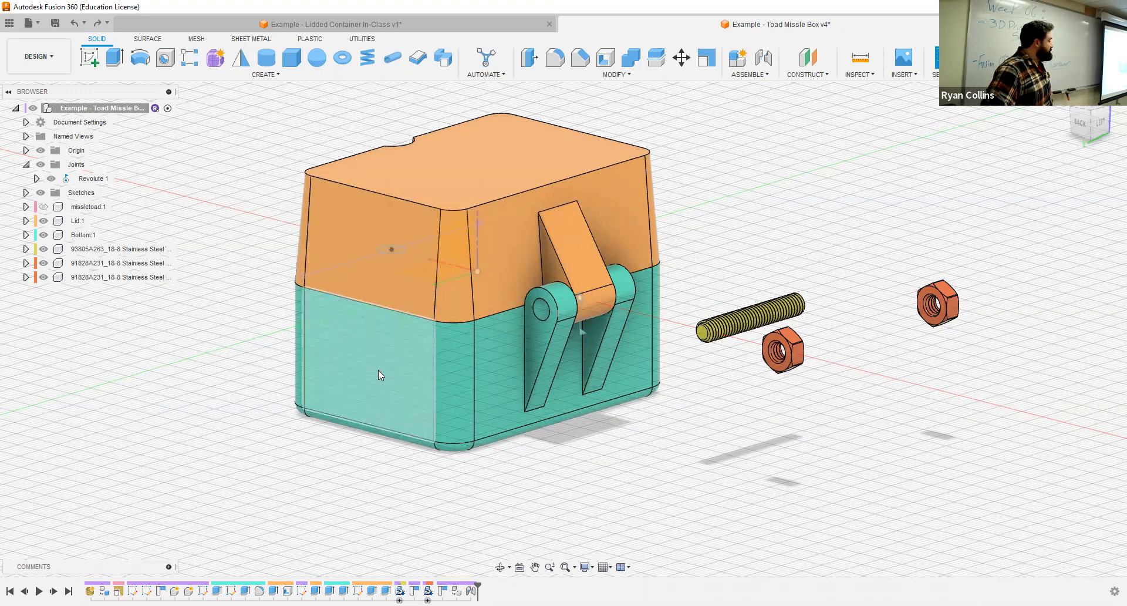
- Ground the Bottom component and test the hinge by swinging the Lid
right_click(81, 237)
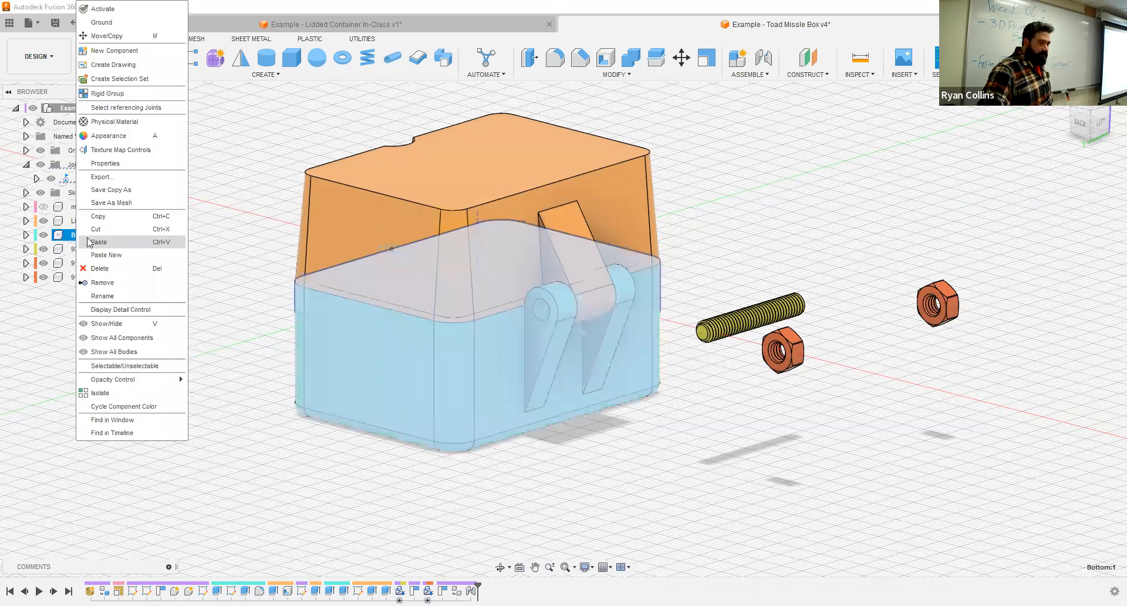
left_click(109, 23)
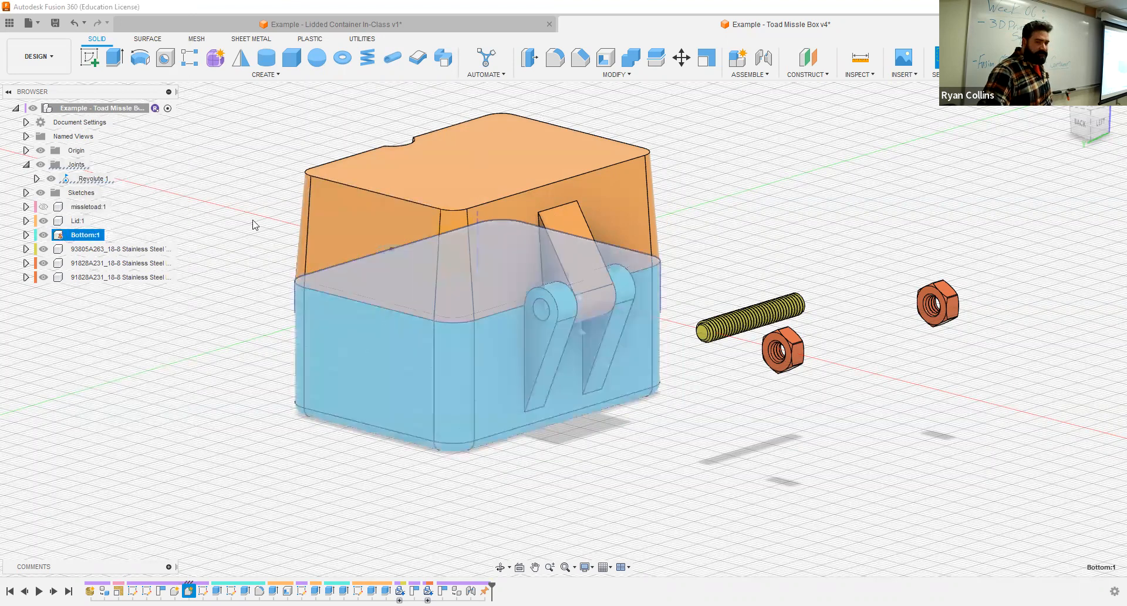
left_click(252, 221)
left_click_drag(323, 220, 376, 144)
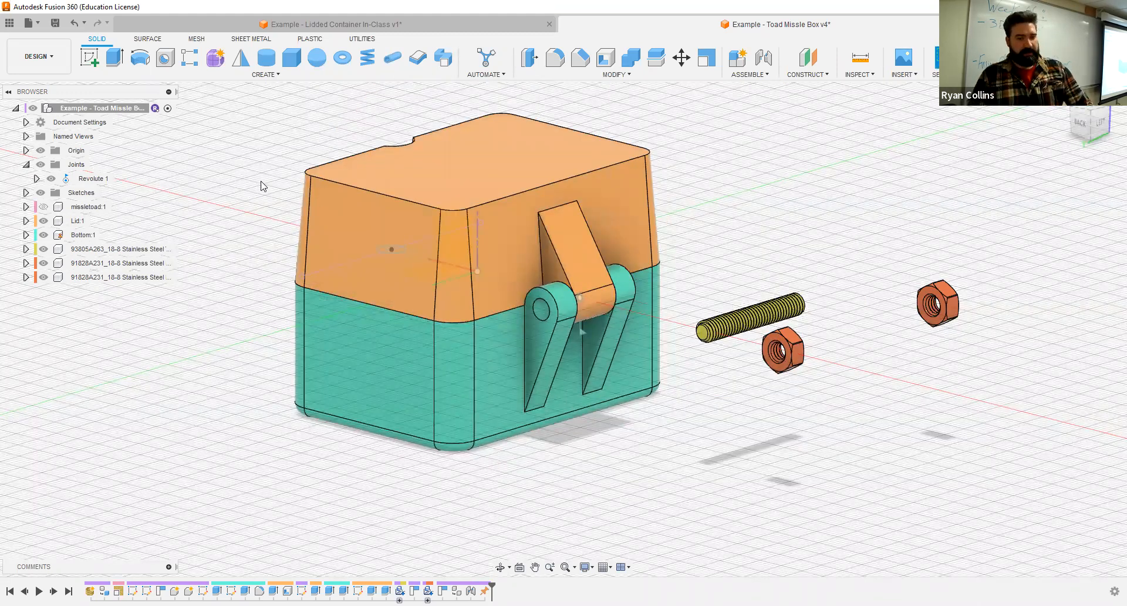
- Save a new version of the design with the description "Joint Added"
key("ctrl+s")
type("Joint Added")
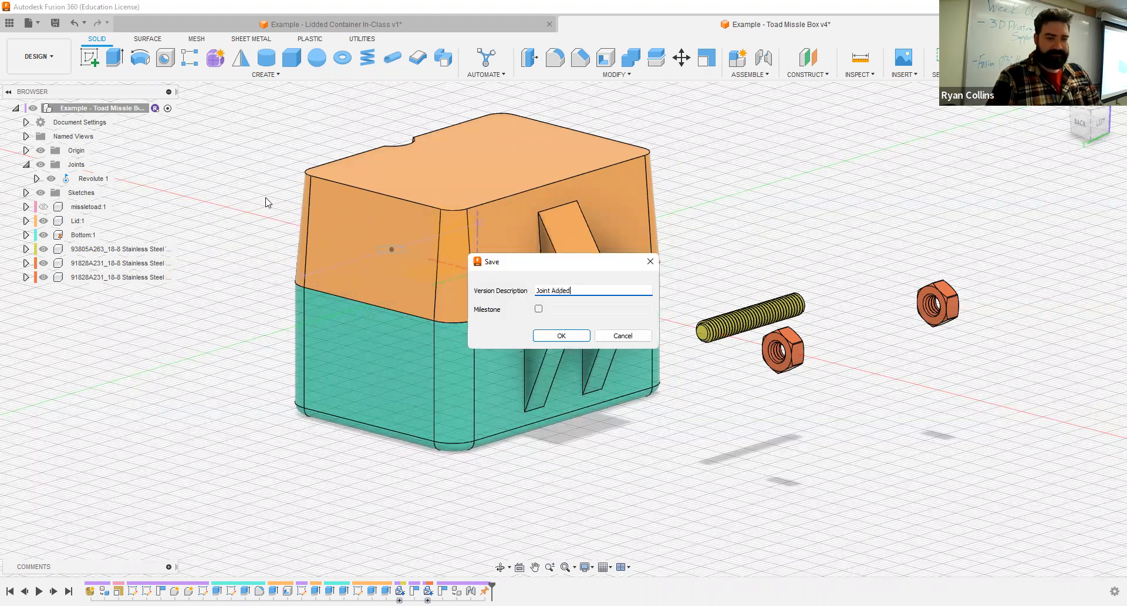
key("Return")
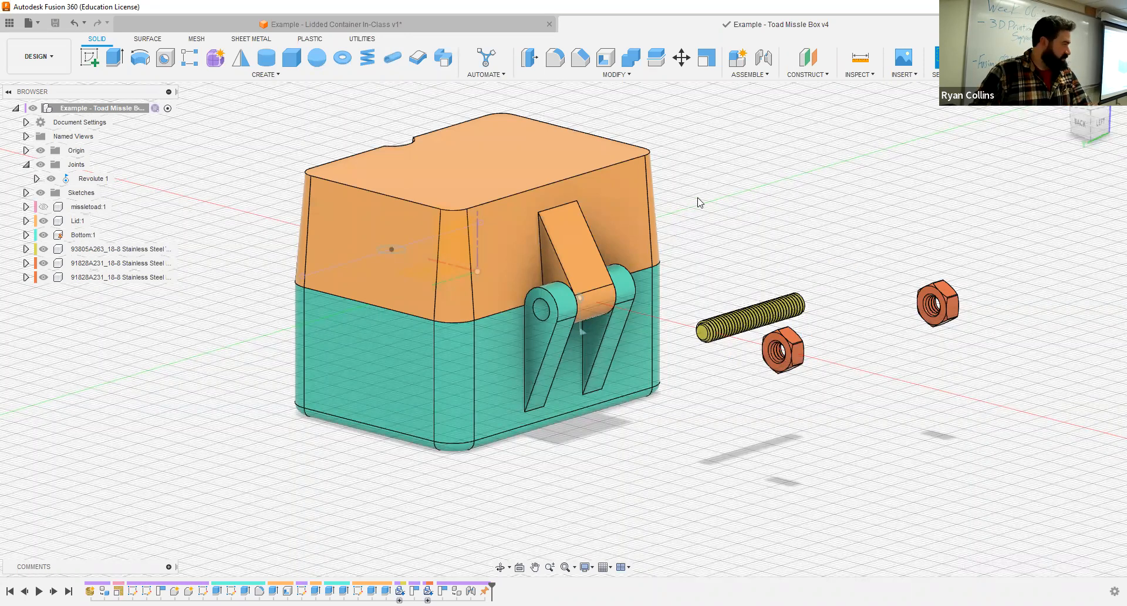
- Start a joint with the threaded rod as first component, using the Between Two Faces origin mode on its two end faces
left_click(766, 59)
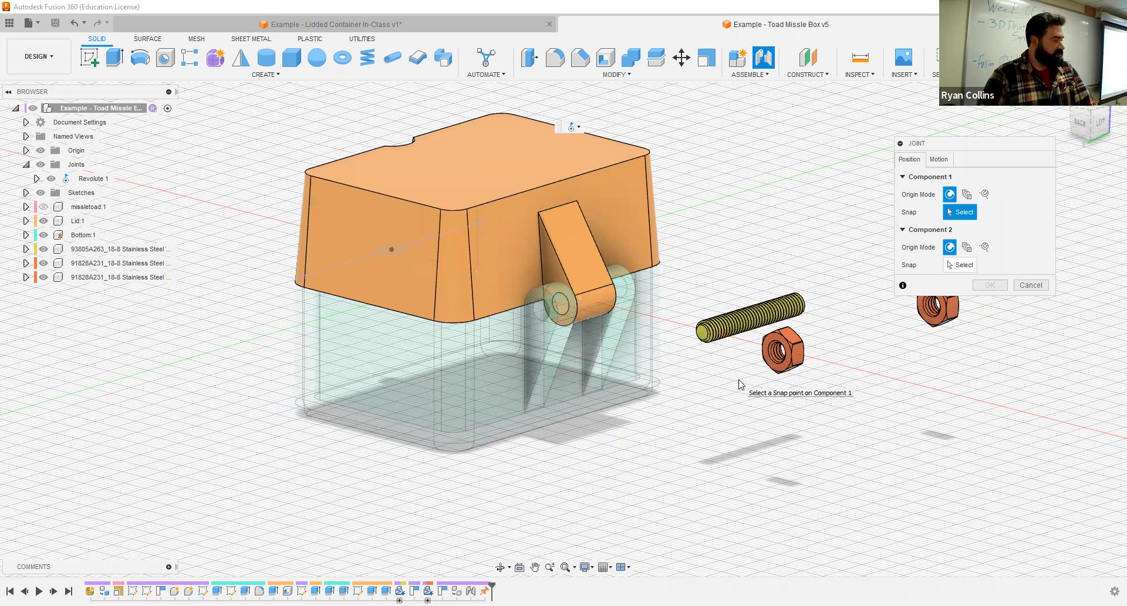
scroll(761, 330, "up", 2)
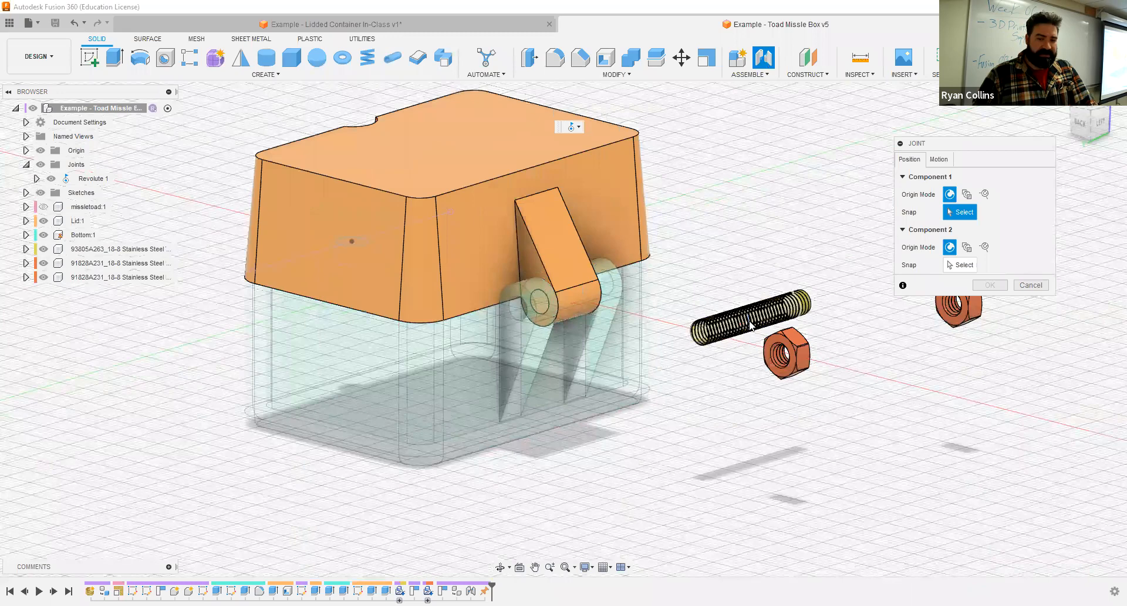
scroll(747, 352, "up", 3)
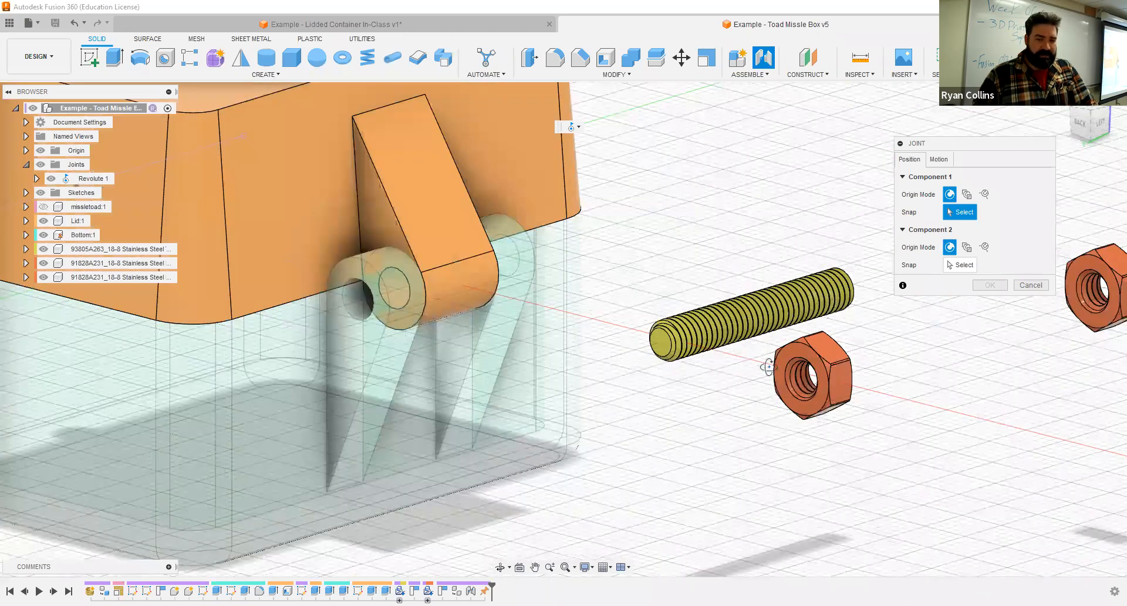
middle_click_drag(769, 367, 772, 370, "shift")
scroll(599, 419, "up", 4)
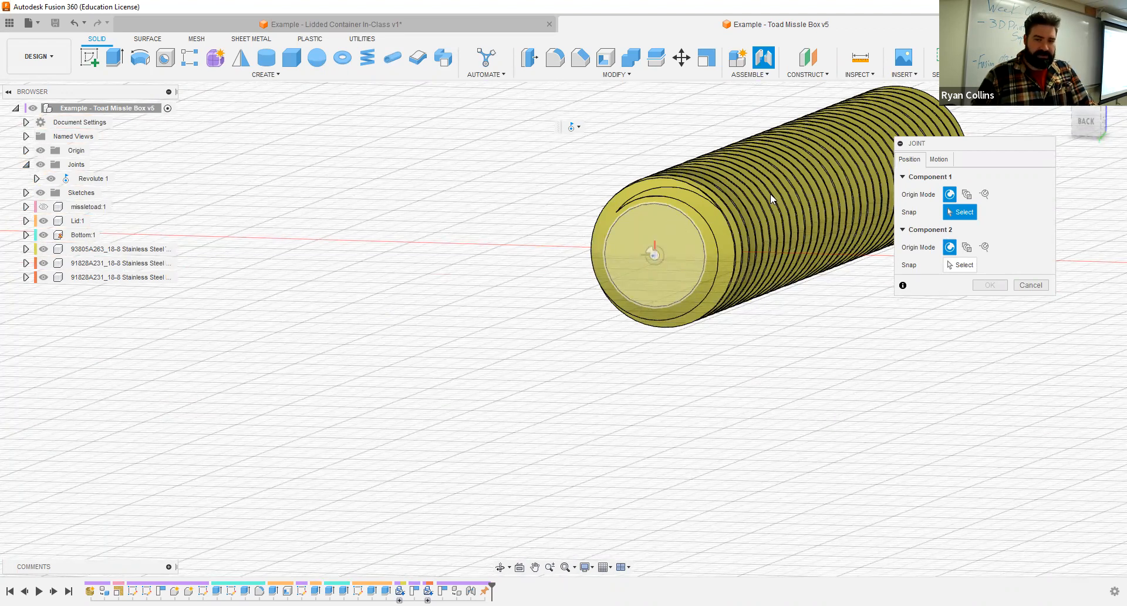
middle_click_drag(789, 312, 732, 336, "shift")
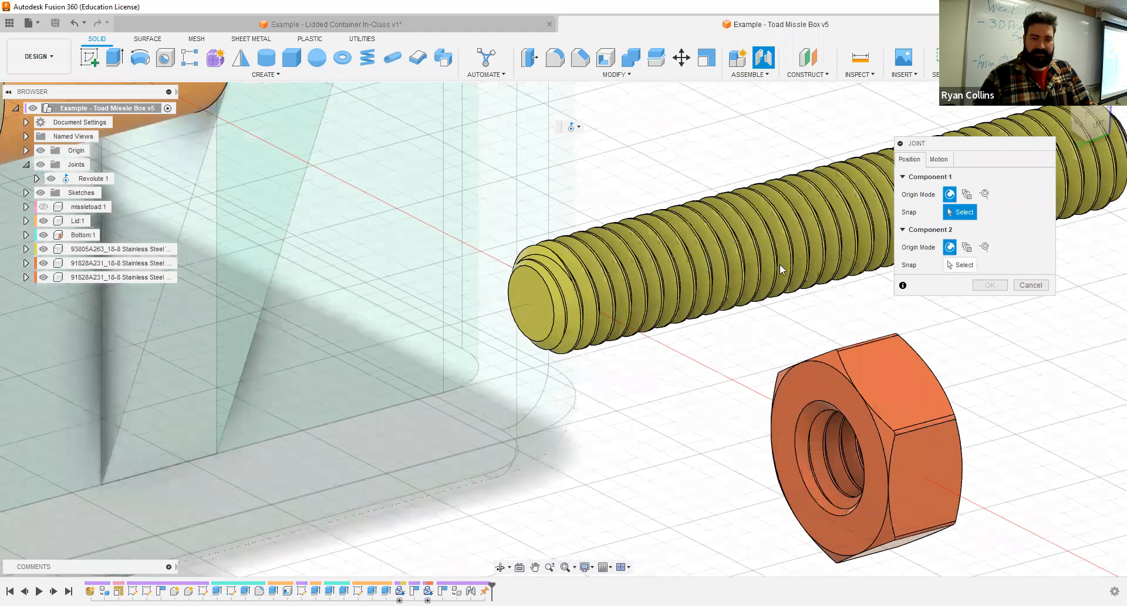
middle_click_drag(750, 277, 570, 336, "shift")
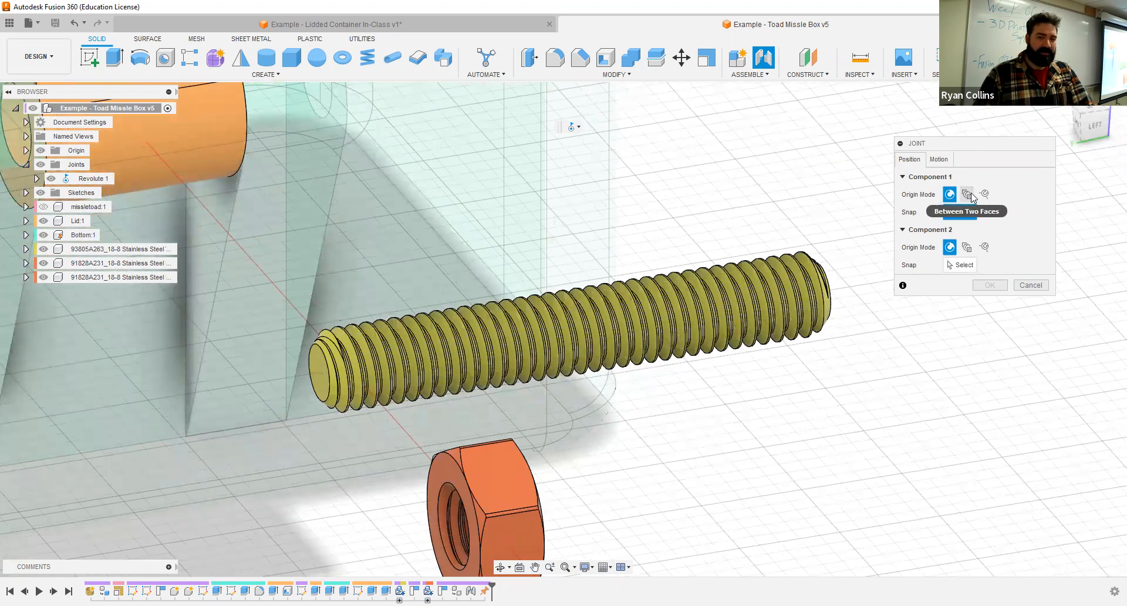
left_click(966, 194)
middle_click_drag(395, 239, 533, 313, "shift")
left_click(532, 311)
mouse_move(769, 267)
middle_mouse_down("shift")
mouse_move(742, 267)
mouse_move(784, 256)
middle_mouse_up("shift")
left_click(795, 249)
- Snap the rod's joint origin to the centre axis of its end face so it sits midway along the rod
middle_click_drag(550, 238, 502, 262, "shift")
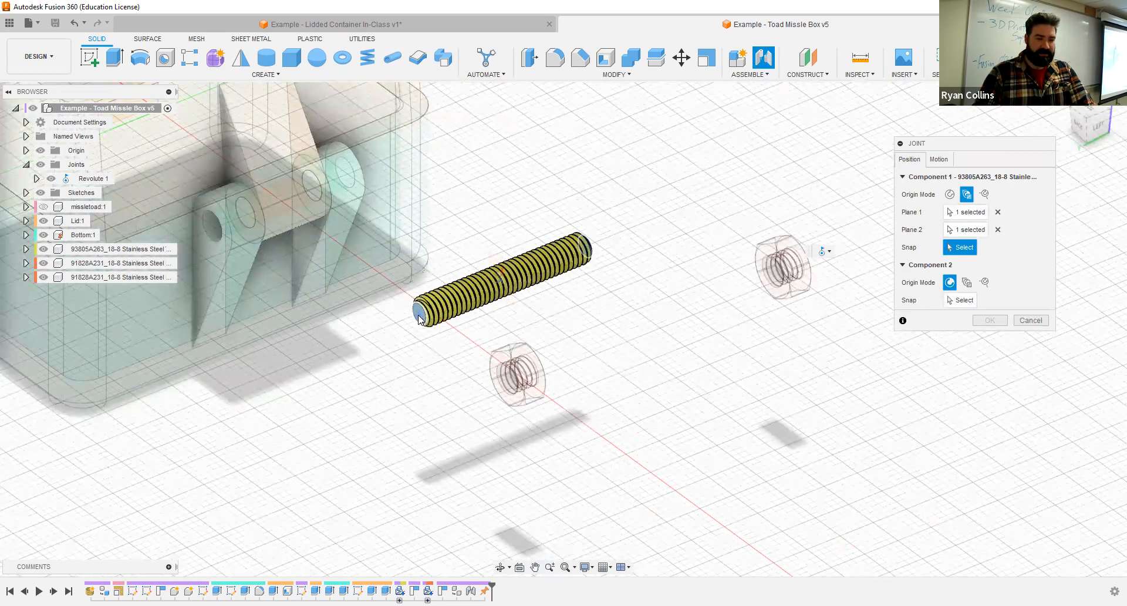
scroll(419, 319, "up", 5)
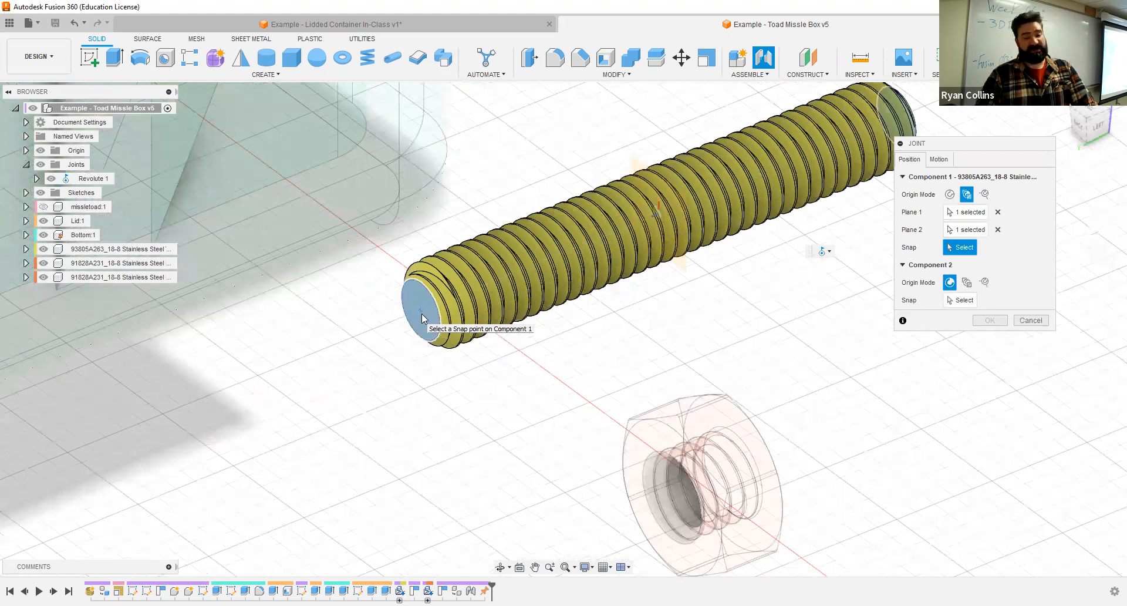
left_click(422, 319)
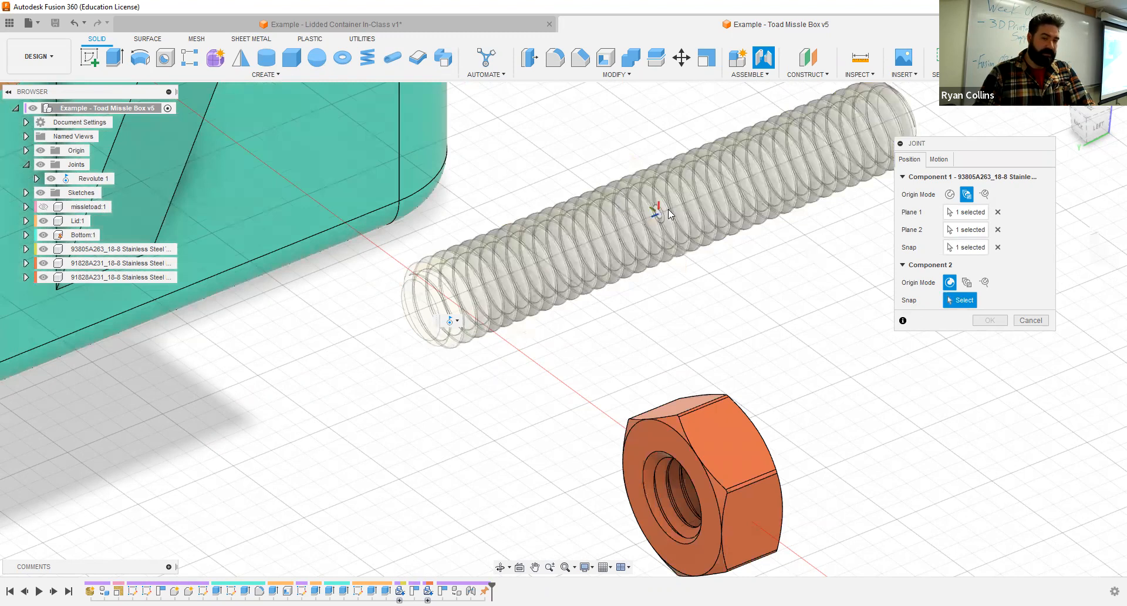
- Hide the Bottom and snap the rod's joint to the midpoint inside the Lid's hinge hole
middle_click_drag(685, 201, 546, 372)
scroll(542, 361, "down", 3)
middle_click_drag(395, 214, 851, 143)
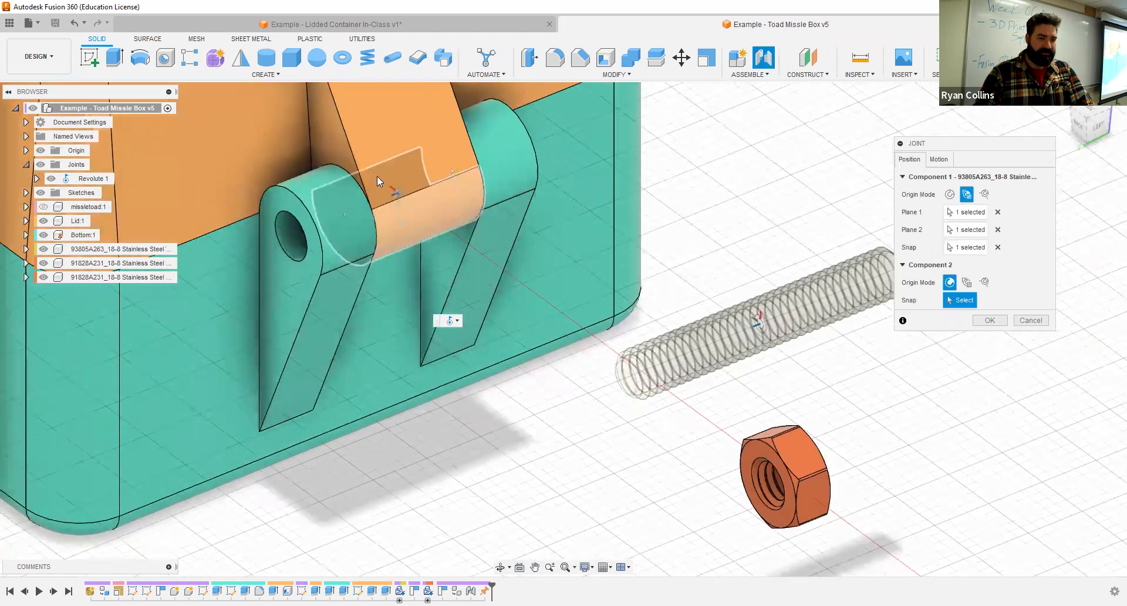
left_click(44, 235)
middle_click_drag(318, 323, 360, 291, "shift")
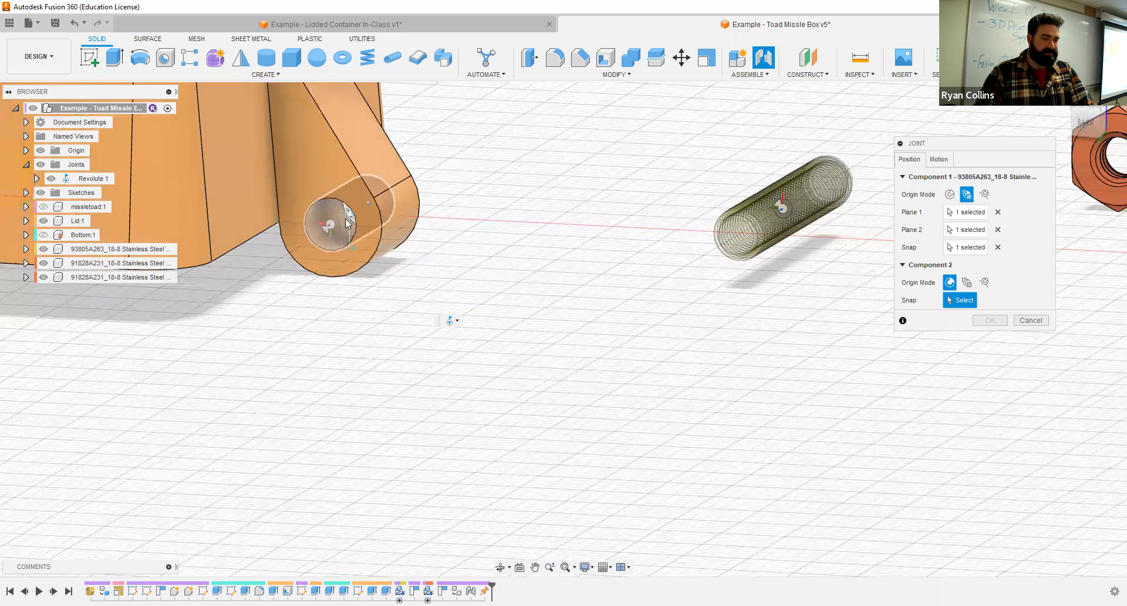
scroll(347, 218, "up", 3)
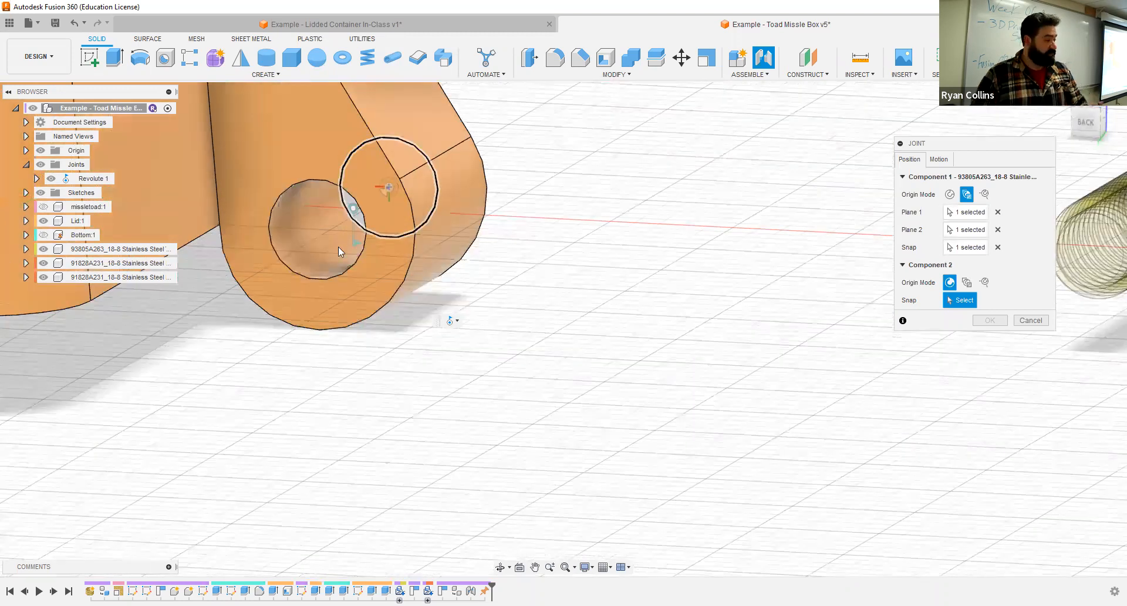
scroll(338, 246, "up", 2)
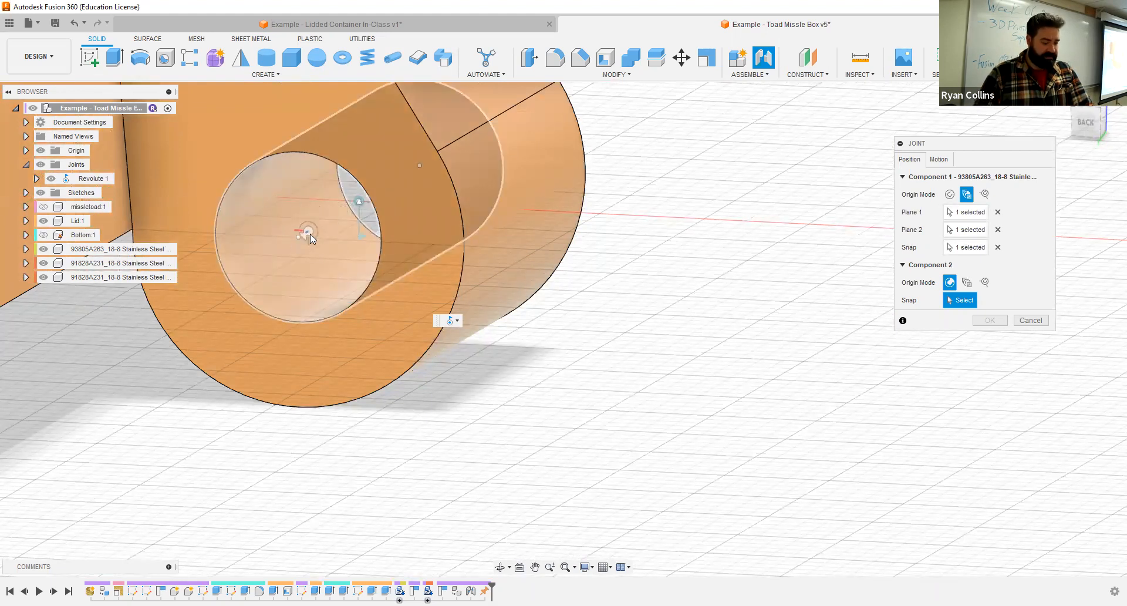
left_click(351, 211)
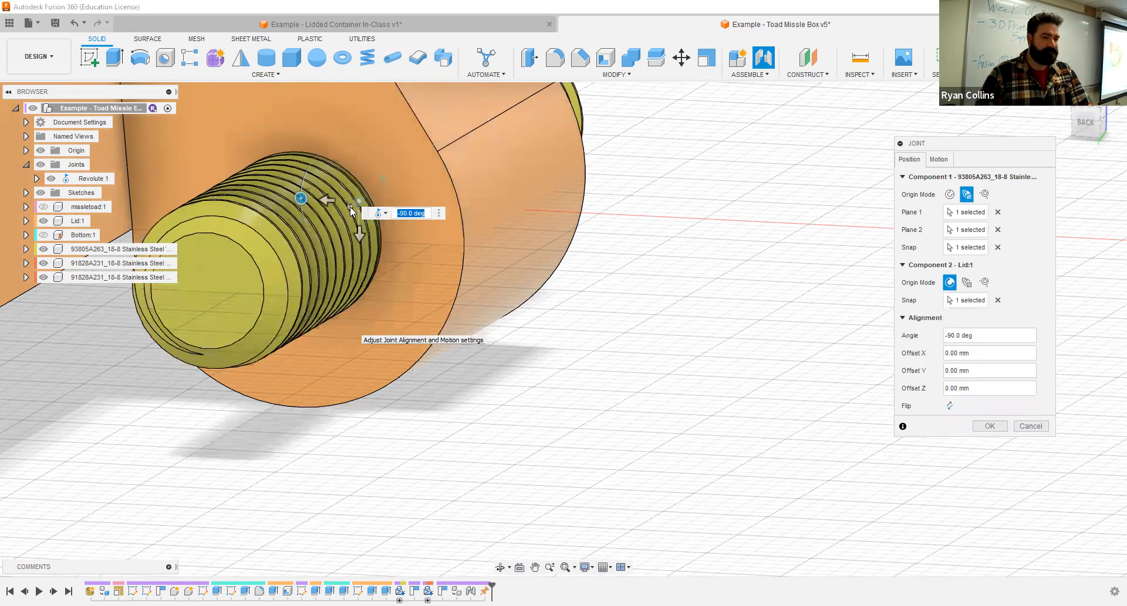
- Set the rod joint's motion type to Rigid, accept the joint, and show the Bottom component again
left_click(946, 162)
left_click(989, 178)
left_click(986, 189)
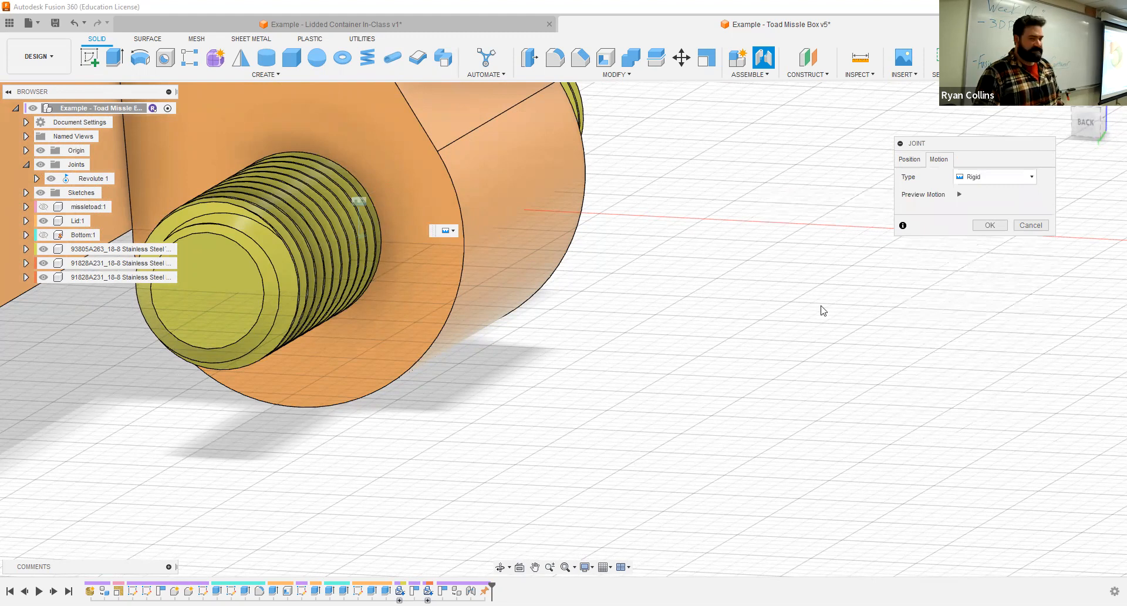
left_click(989, 226)
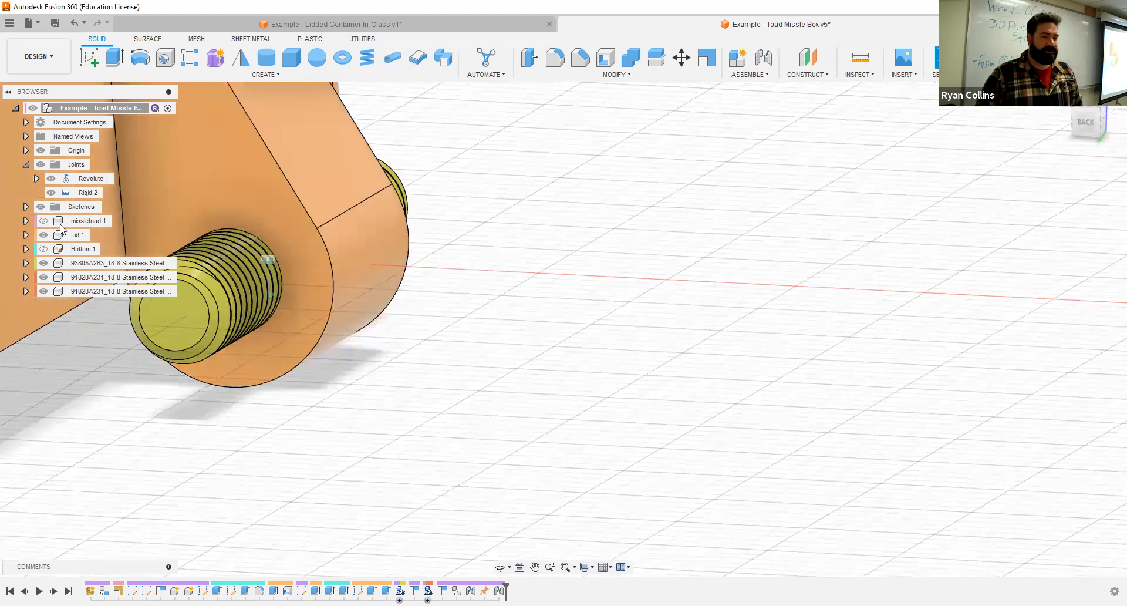
left_click(44, 249)
- Start a joint with the centre of one M4 nut's end face as the first component's snap point
scroll(621, 355, "down", 3)
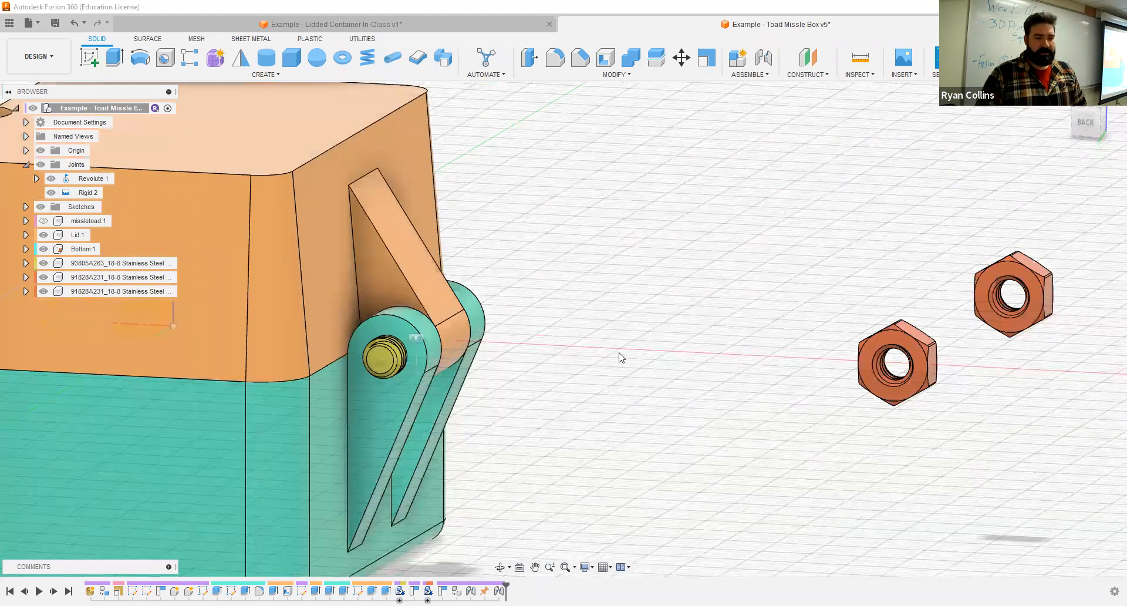
middle_click_drag(605, 376, 856, 286, "shift")
left_click(763, 57)
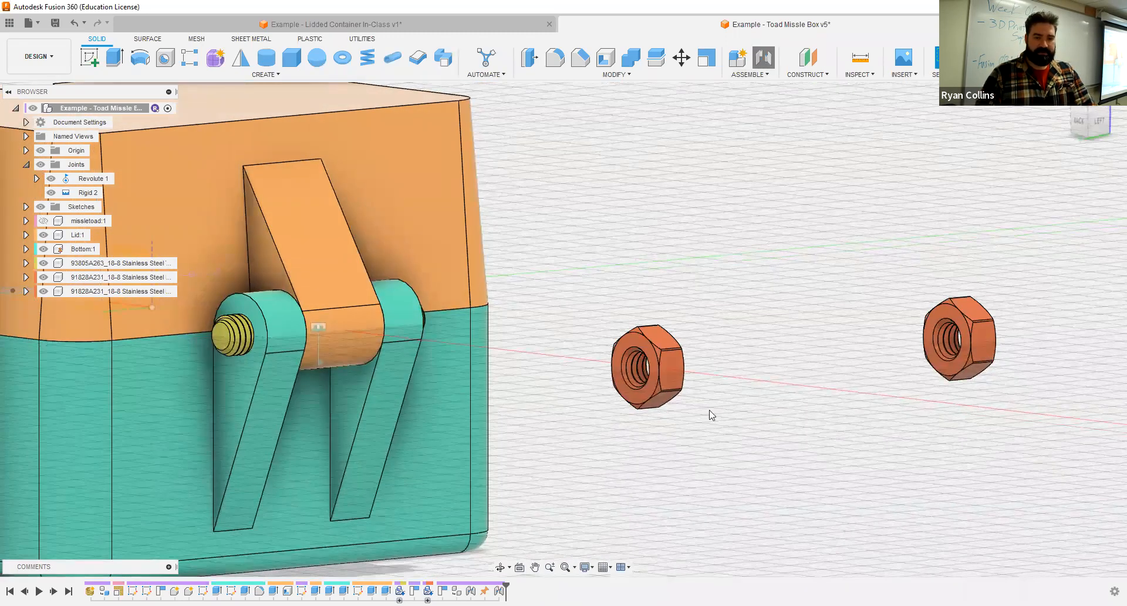
scroll(688, 382, "up", 5)
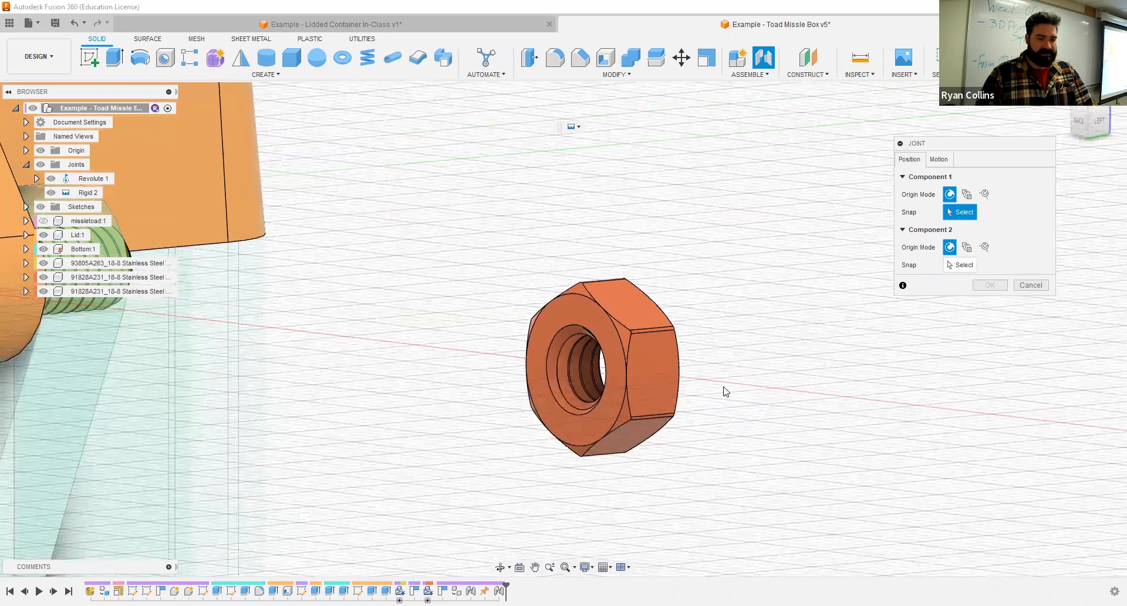
middle_click_drag(726, 392, 753, 388, "shift")
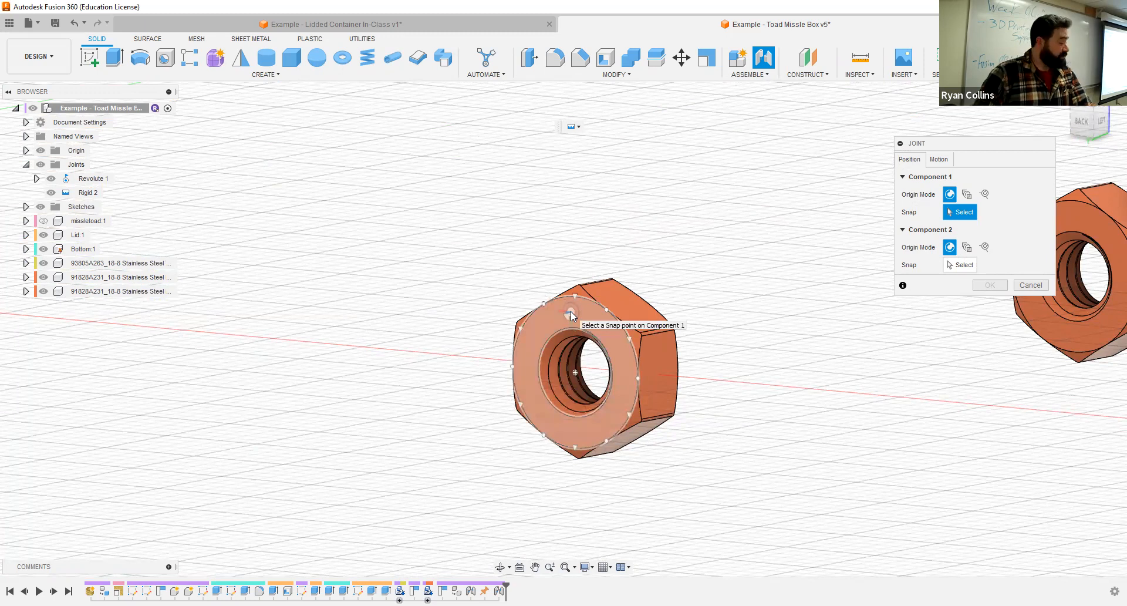
left_click(574, 372)
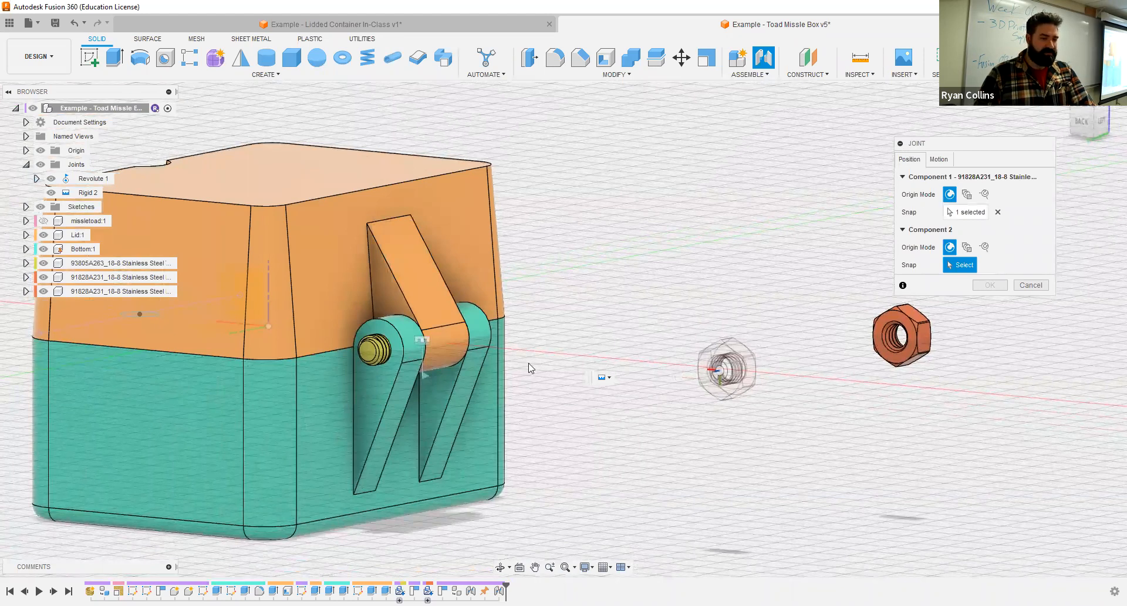
- Snap the nut's joint to the centre of the threaded rod's end face and accept it with Rigid motion
middle_click_drag(528, 362, 680, 285)
scroll(636, 294, "up", 4)
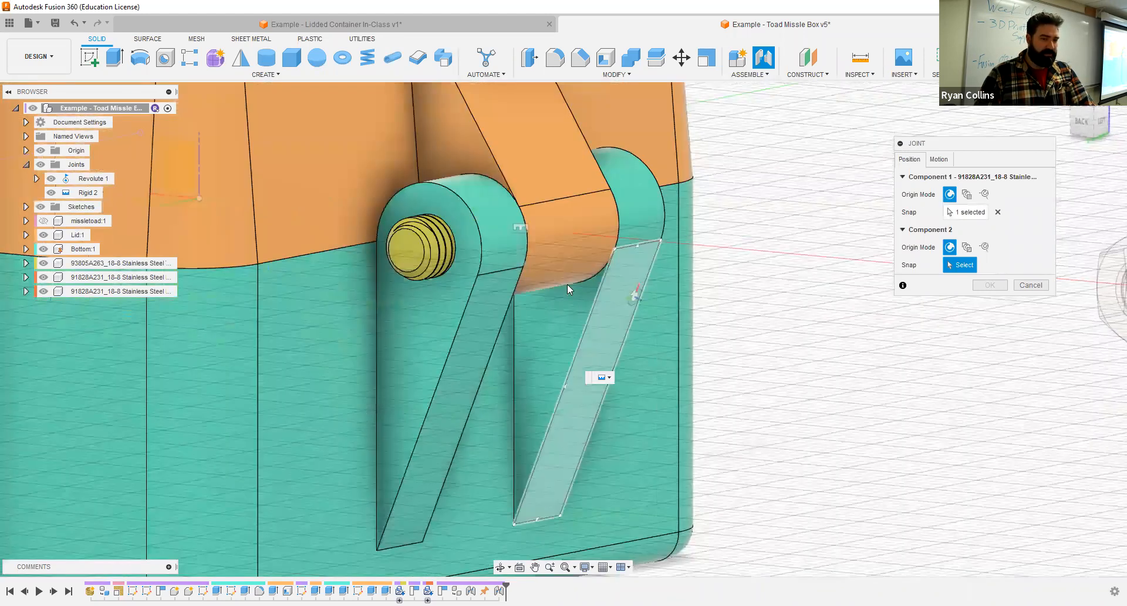
left_click(403, 250)
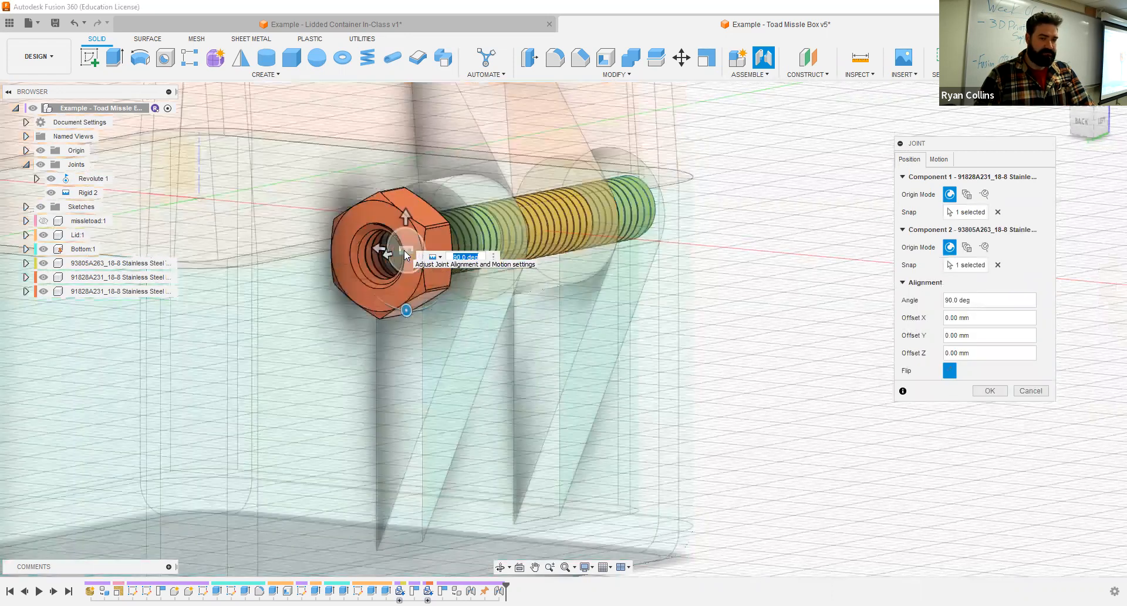
middle_click_drag(724, 336, 617, 252, "shift")
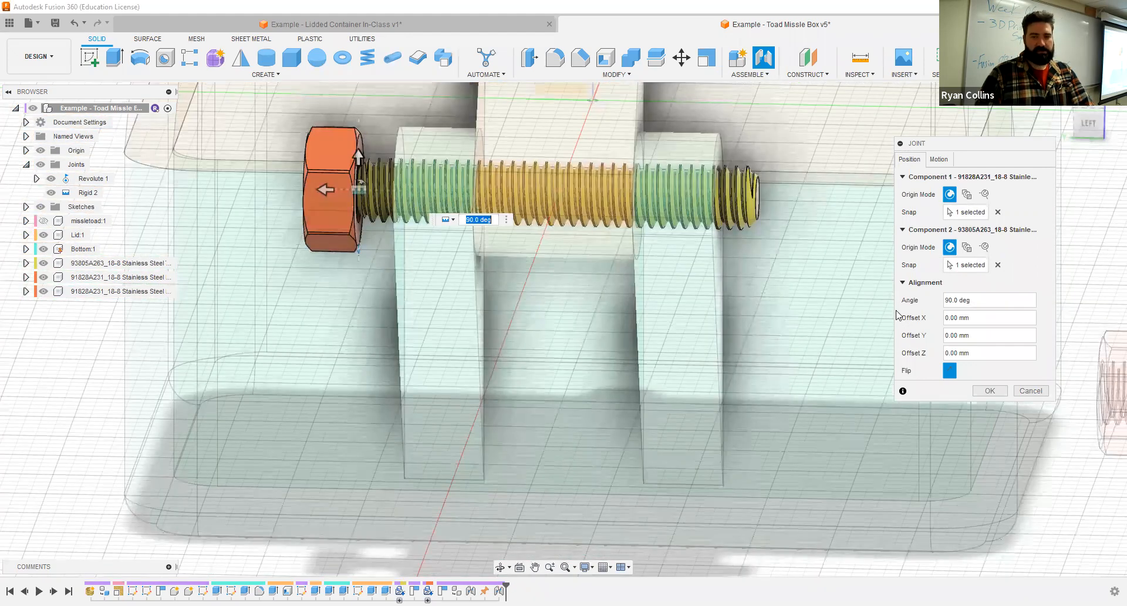
left_click(938, 159)
left_click(959, 194)
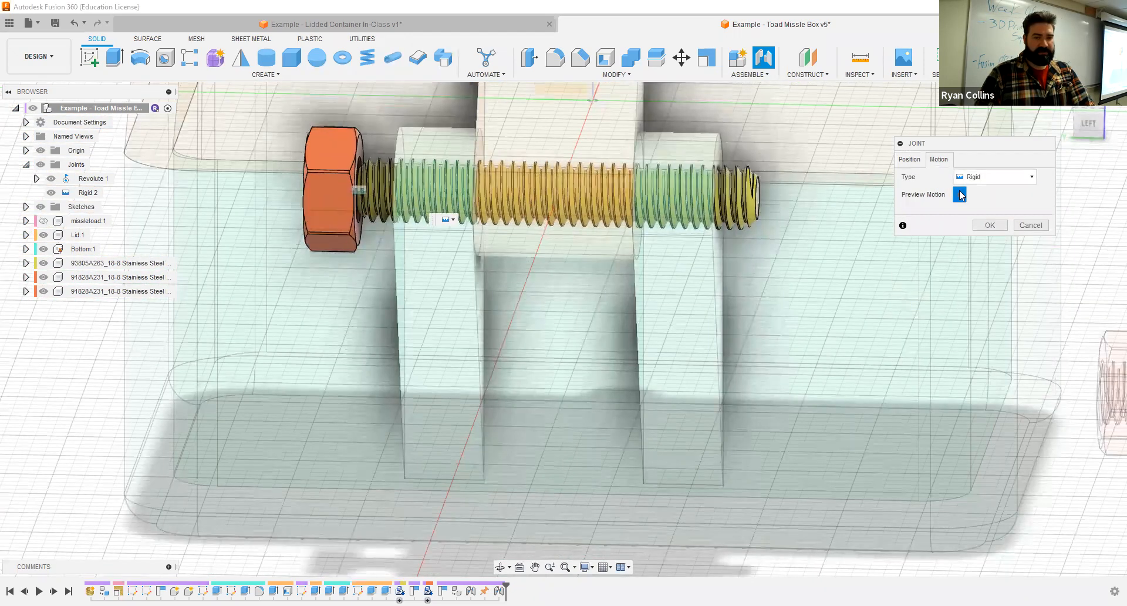
left_click(909, 160)
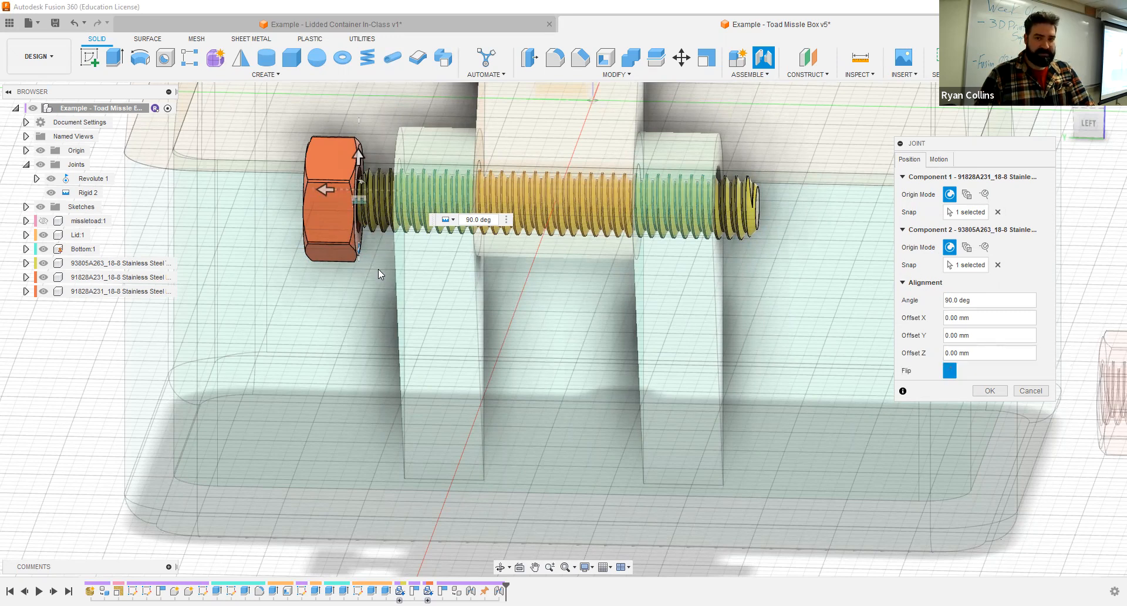
scroll(378, 269, "up", 5)
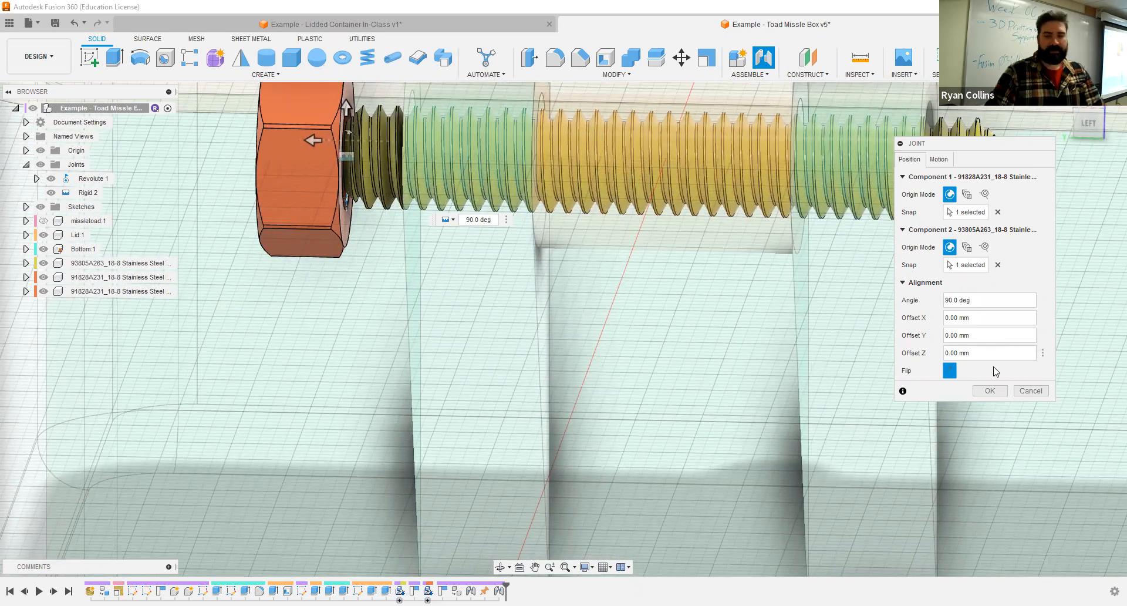
left_click(990, 390)
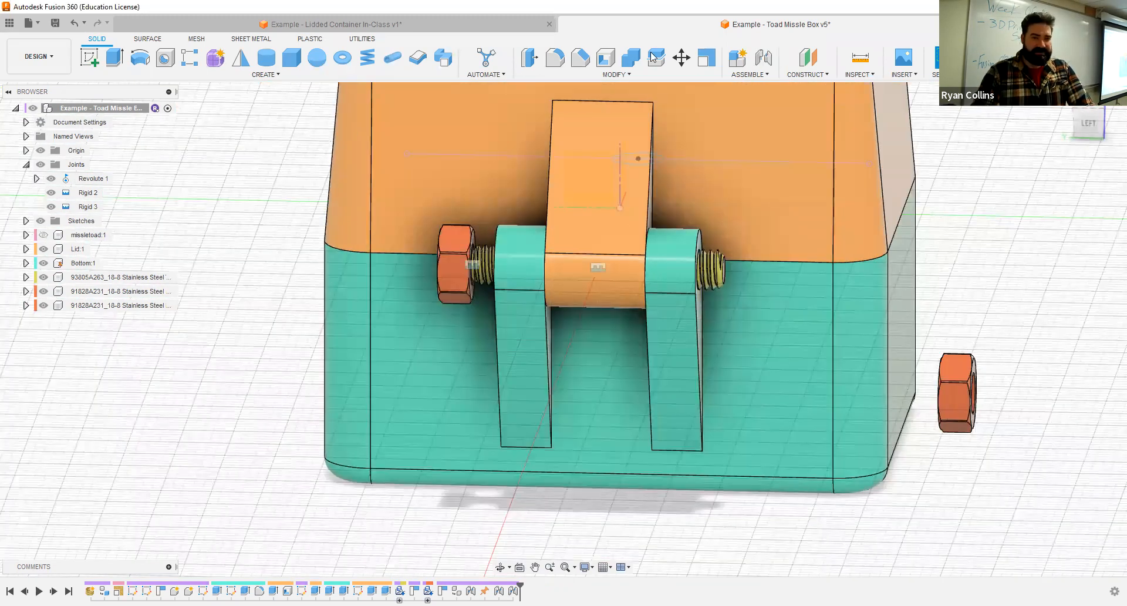
- Start a joint for the second M4 nut, snapping its face centre to the centre of the rod's free end
left_click(763, 58)
middle_click_drag(903, 311, 147, 365, "shift")
mouse_move(644, 375)
middle_mouse_down("shift")
mouse_move(521, 375)
mouse_move(622, 375)
middle_mouse_up("shift")
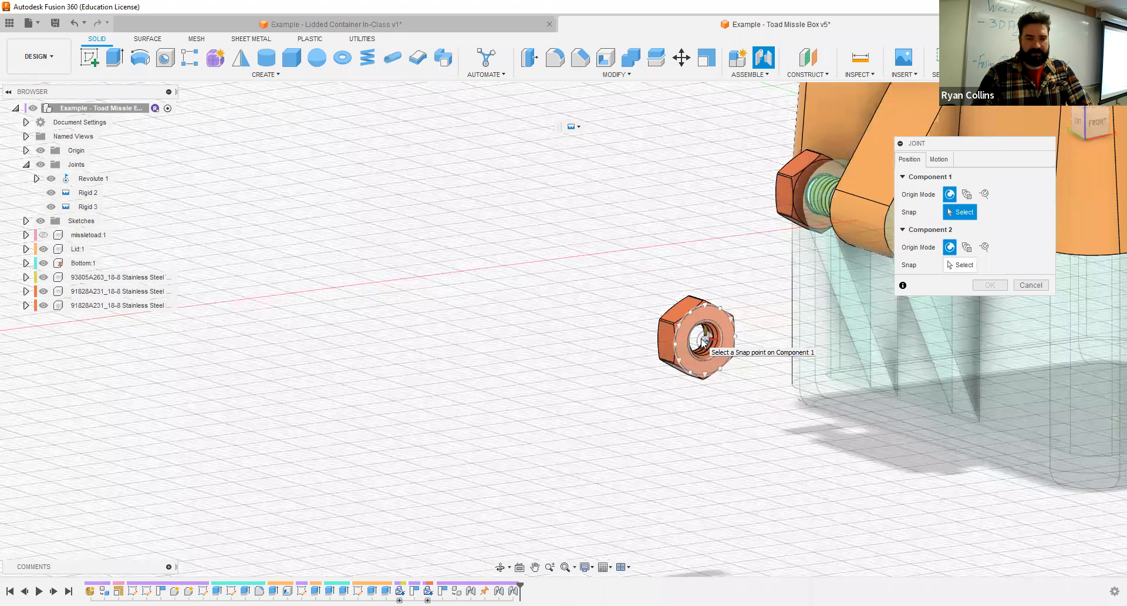
left_click(704, 339)
middle_click_drag(763, 277, 326, 357)
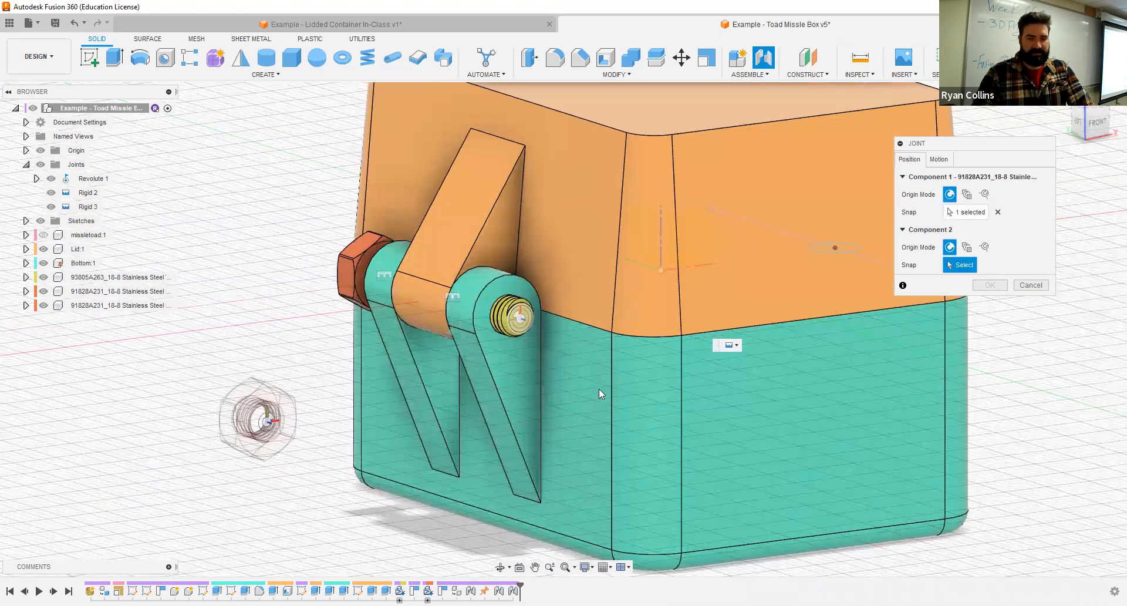
left_click(554, 383)
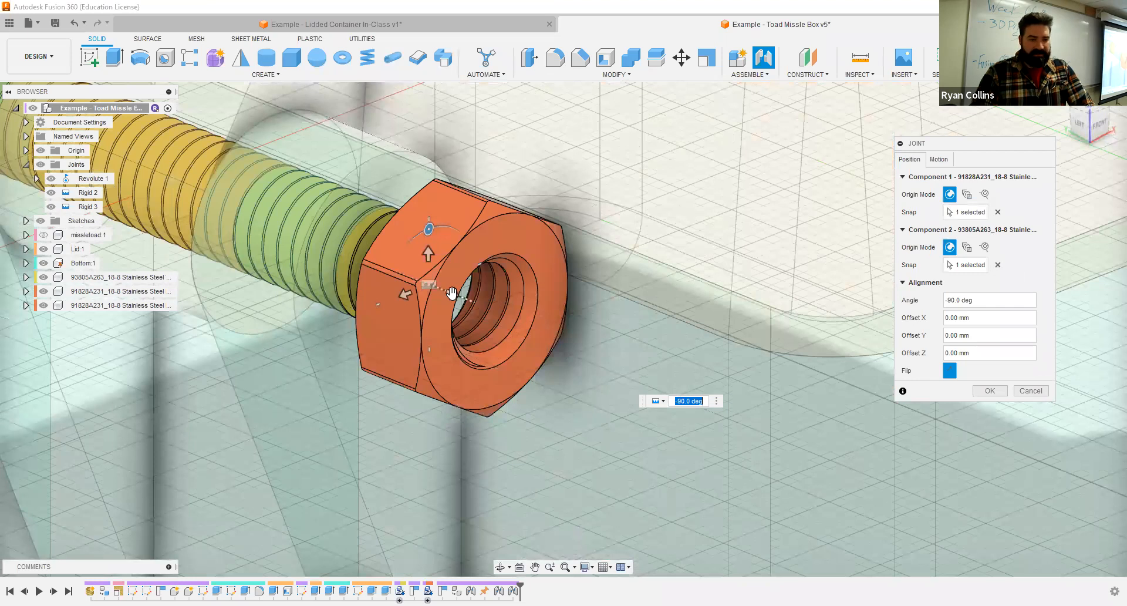
- Set the second nut's Z offset to -2 mm along the rod and accept the joint
left_click_drag(453, 293, 399, 260)
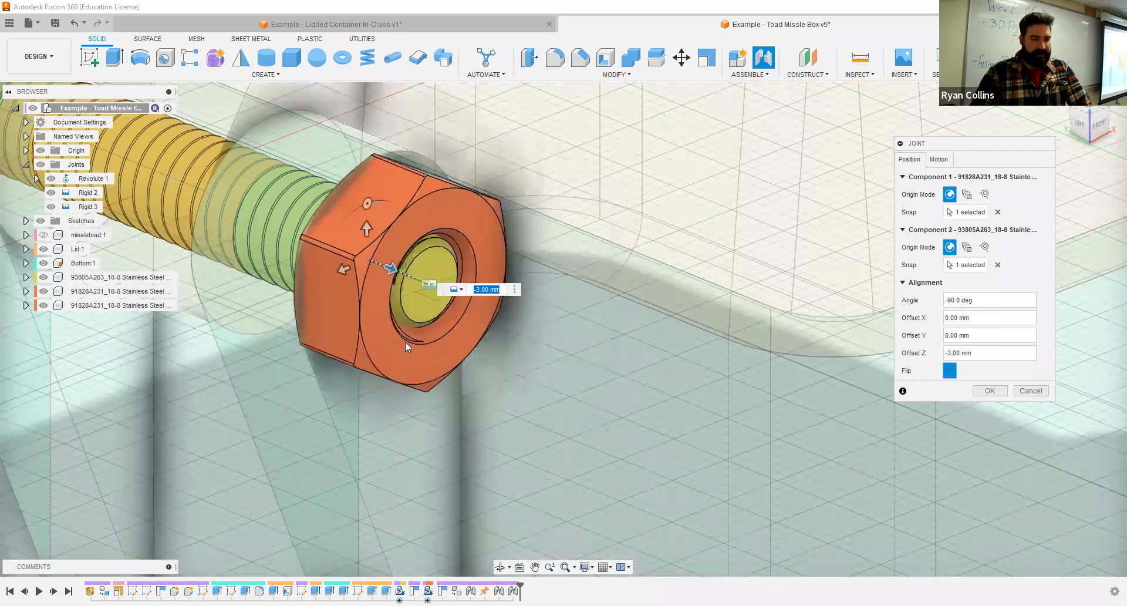
scroll(325, 364, "down", 3)
middle_click_drag(281, 337, 322, 339, "shift")
middle_click_drag(382, 283, 384, 282, "shift")
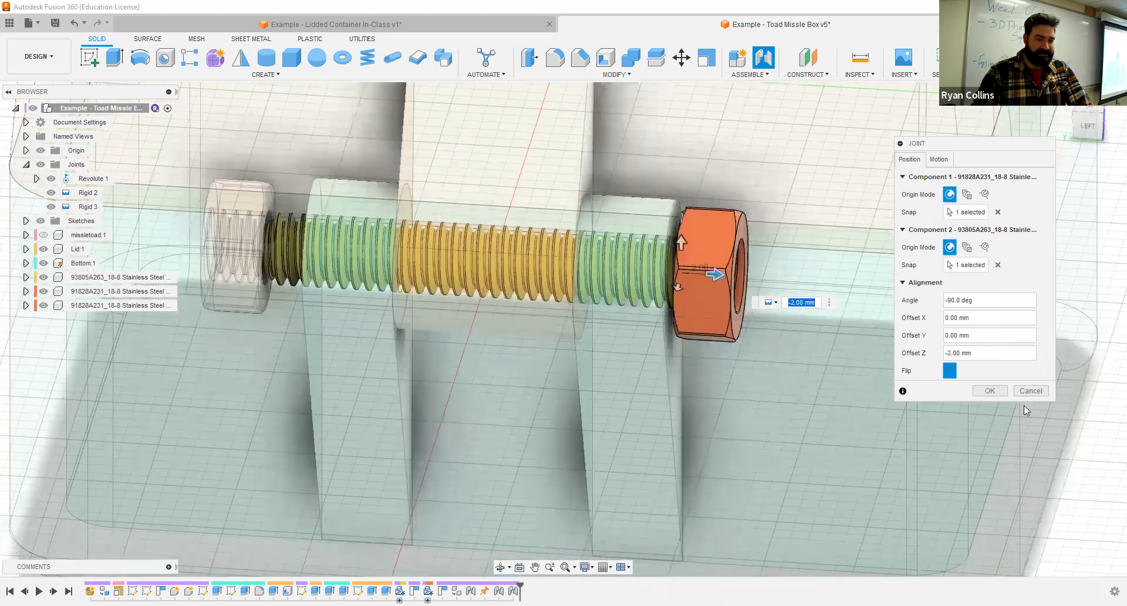
key("Return")
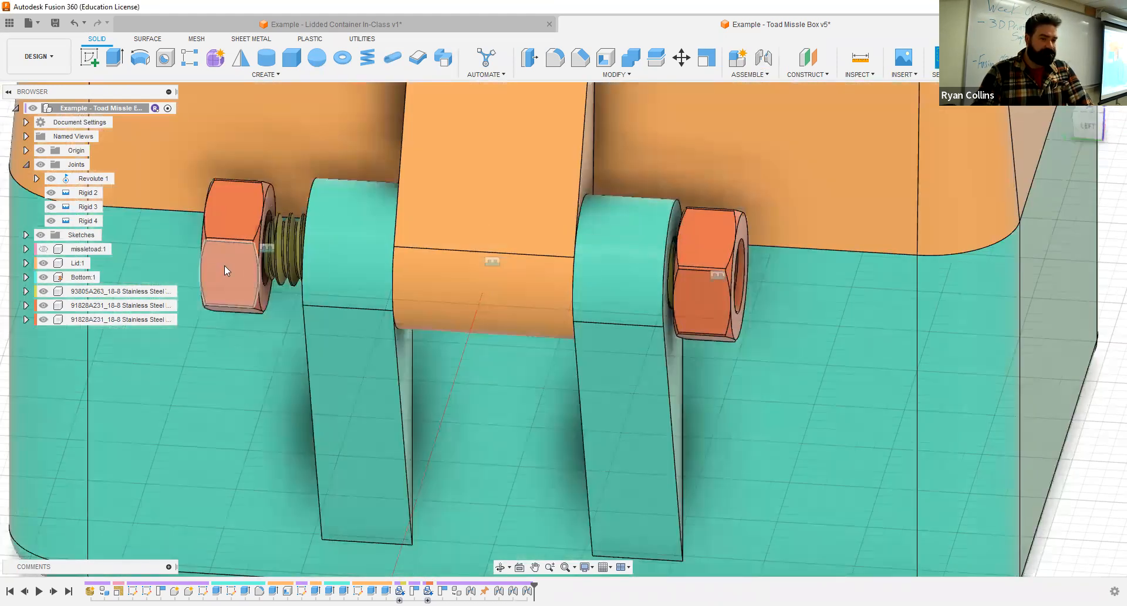
- Edit the first nut's rigid joint and set its Z offset to -2 mm
left_click(225, 268)
scroll(195, 303, "down", 3)
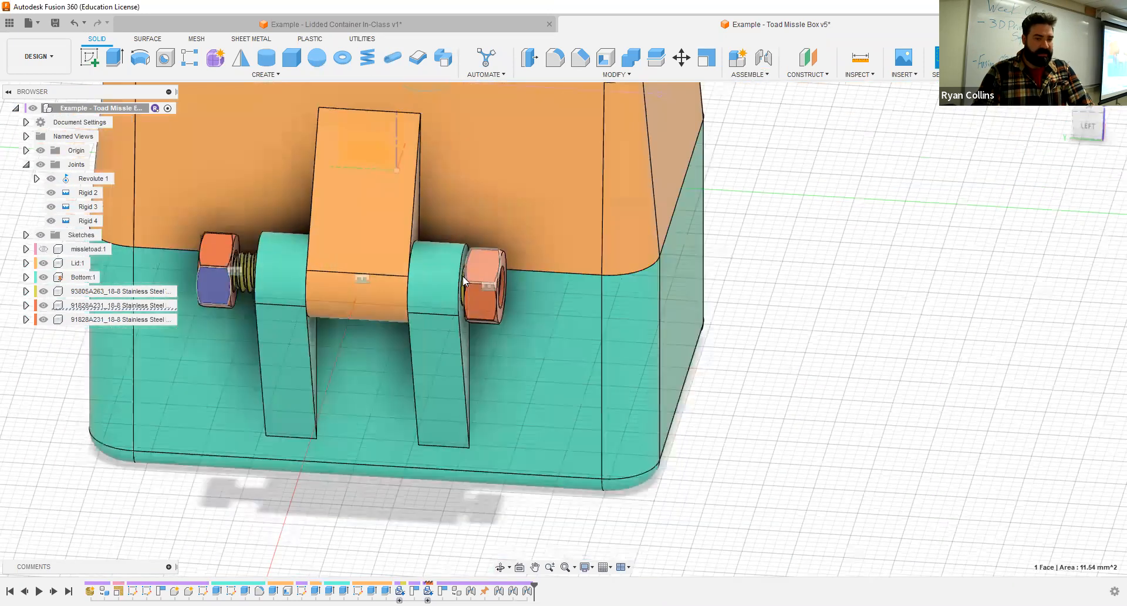
right_click(85, 209)
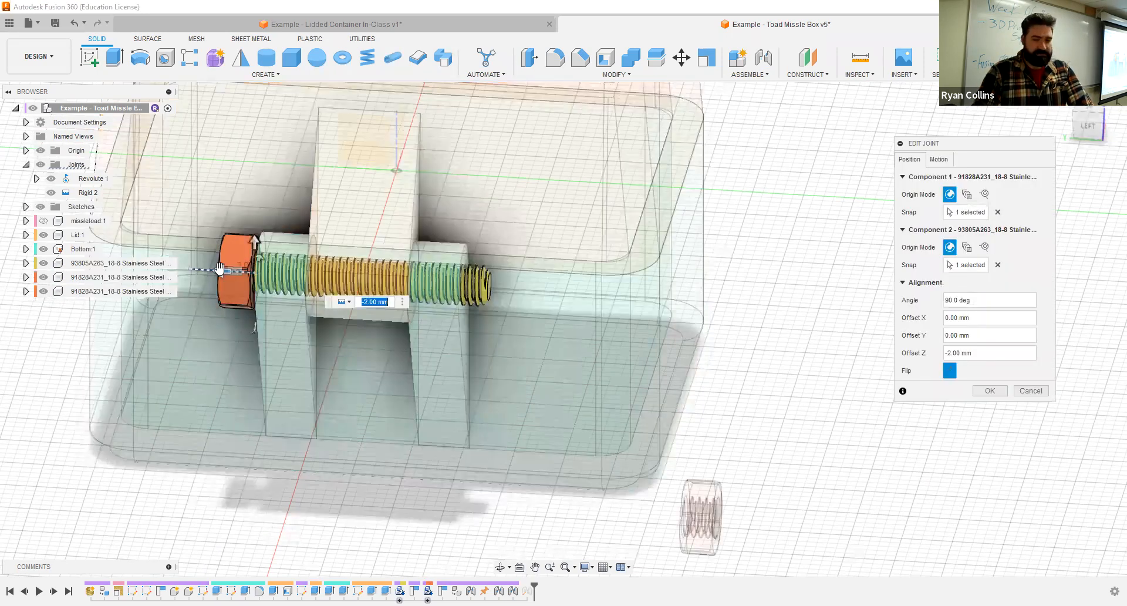
key("Return")
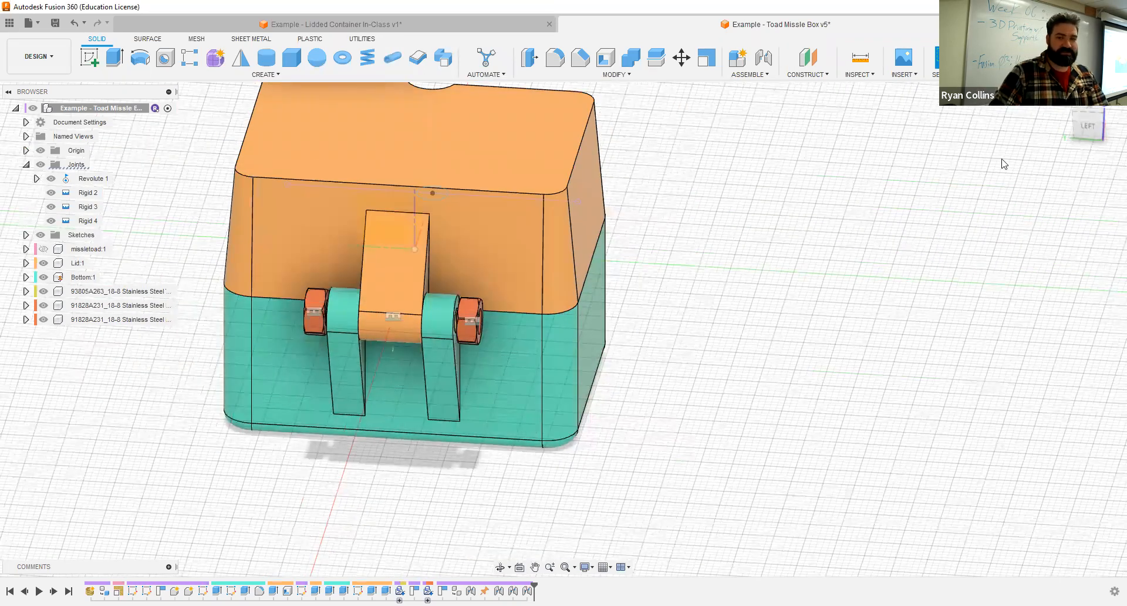
- Swing the Lid open on its hinge, show the missletoad component, and swing the Lid closed again
left_click(1064, 101)
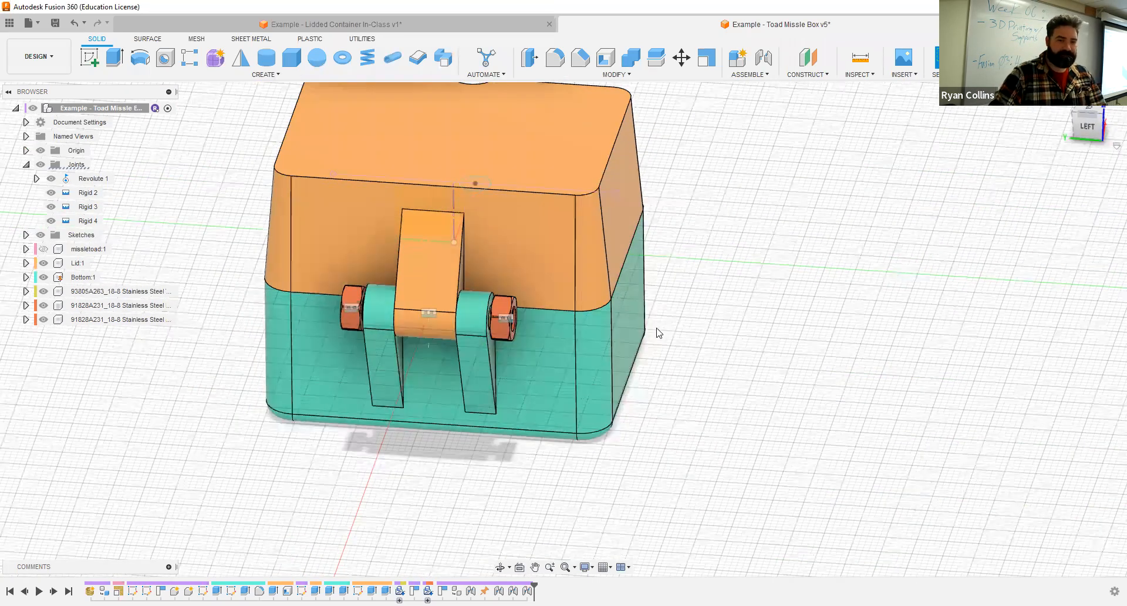
left_click_drag(608, 369, 469, 200)
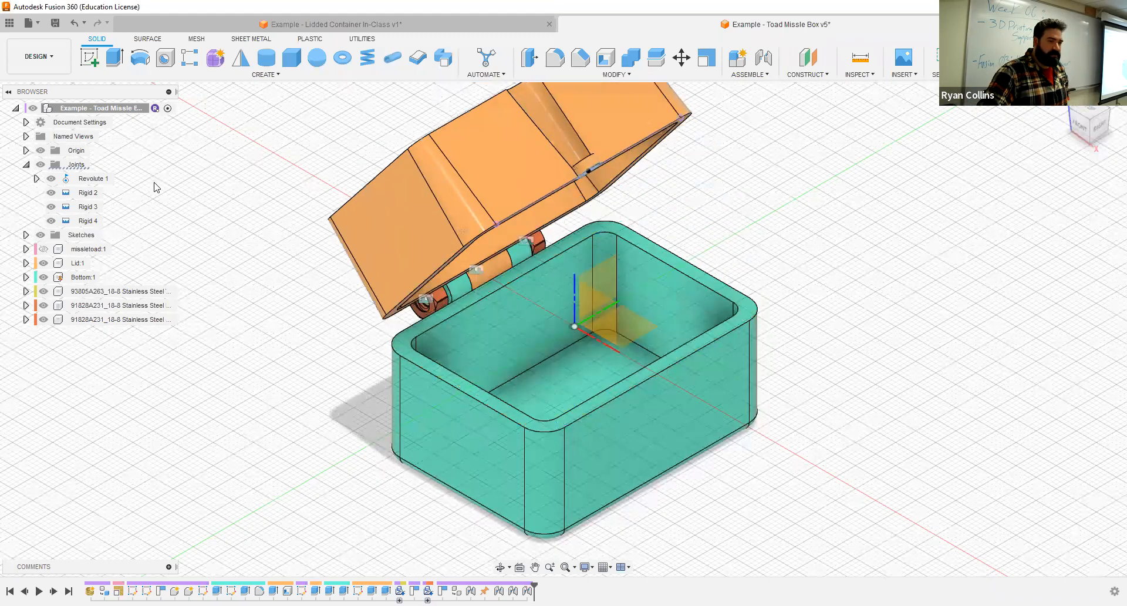
left_click(43, 249)
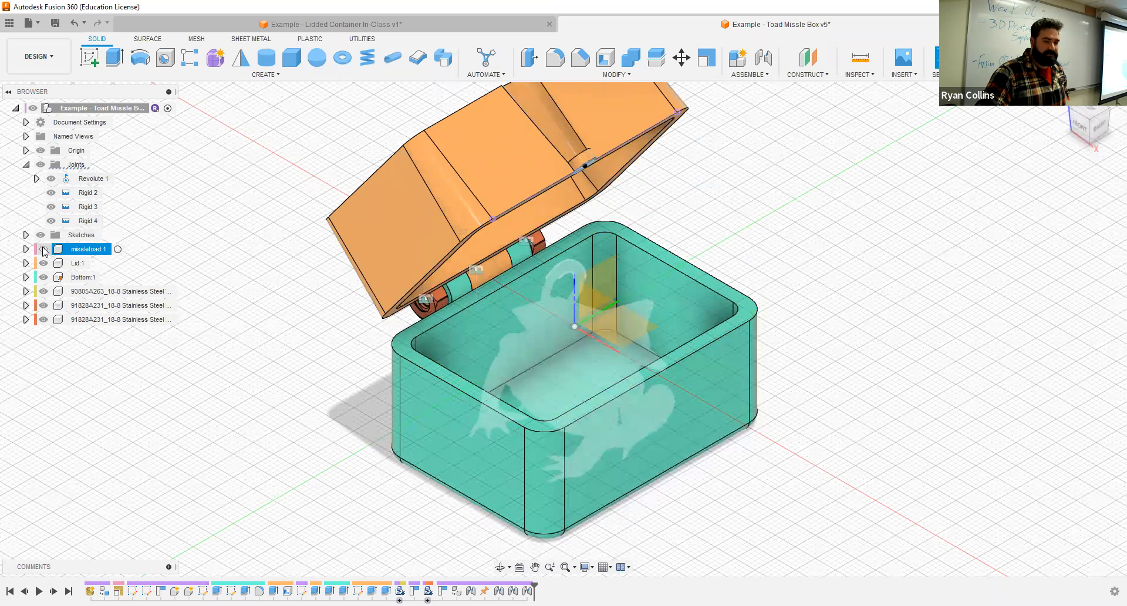
left_click(43, 249)
left_click_drag(513, 152, 694, 558)
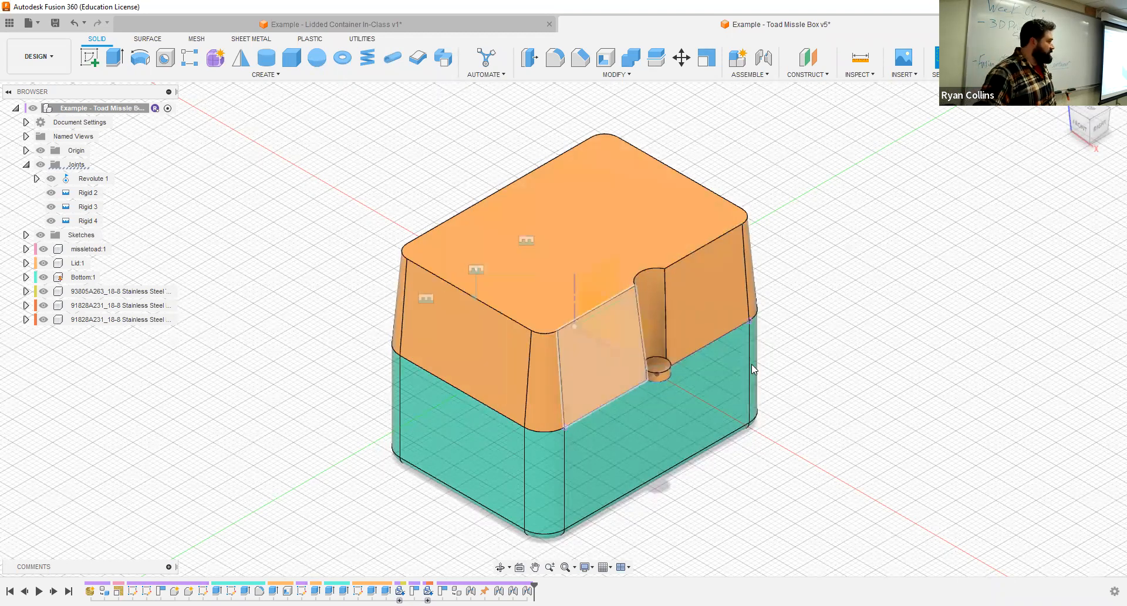
- Hide the Lid to examine how the toad fits inside the Bottom, and show the Lid again
left_click(1080, 128)
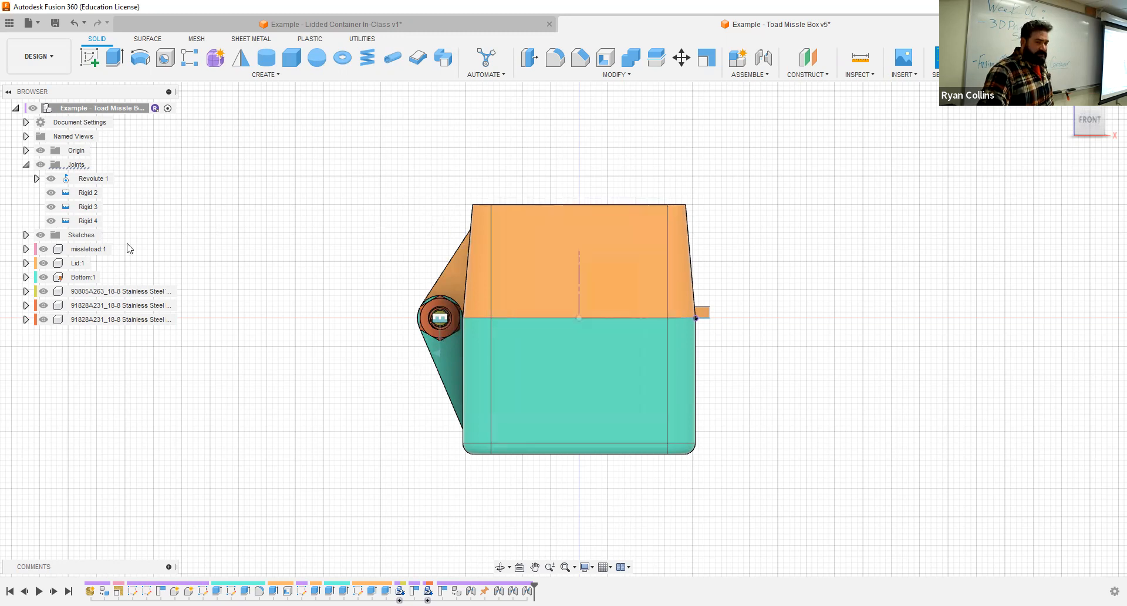
left_click(43, 263)
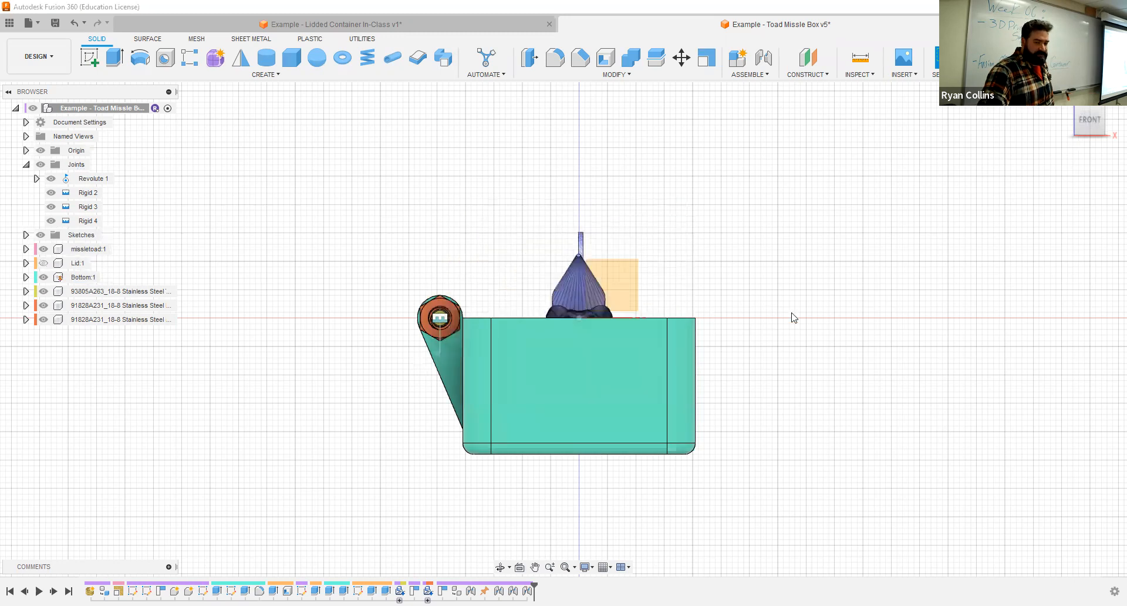
left_click_drag(1090, 119, 967, 142)
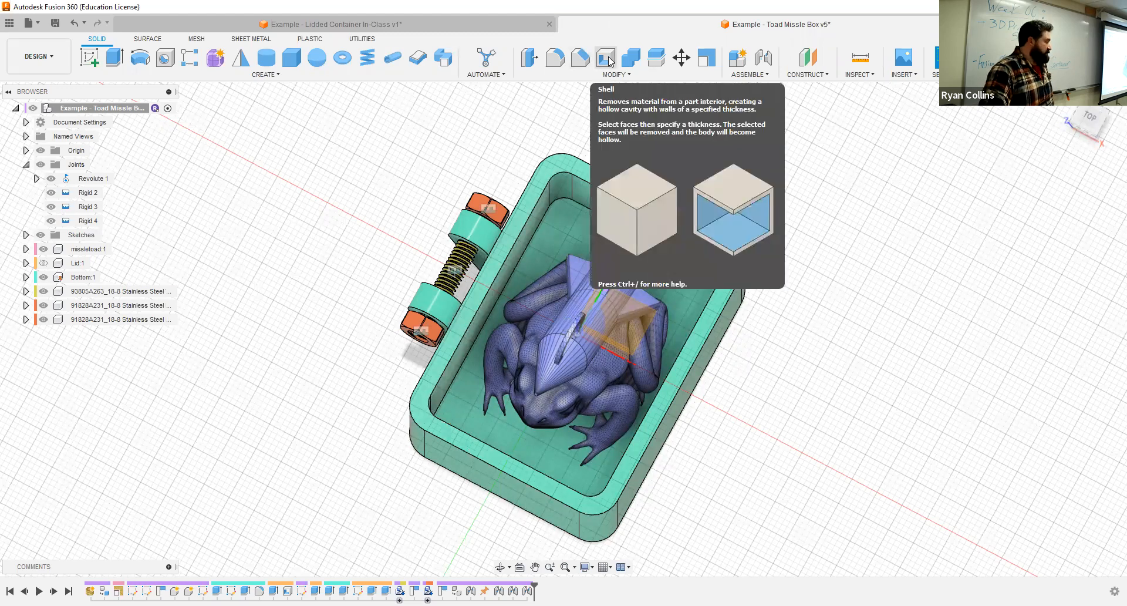
left_click(43, 263)
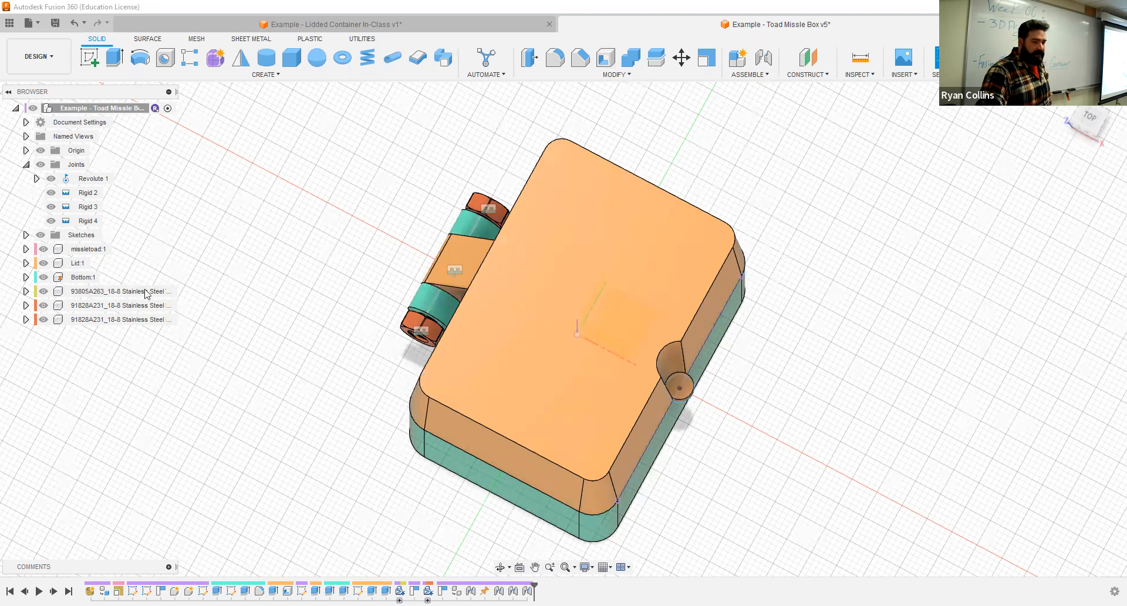
left_click(40, 279)
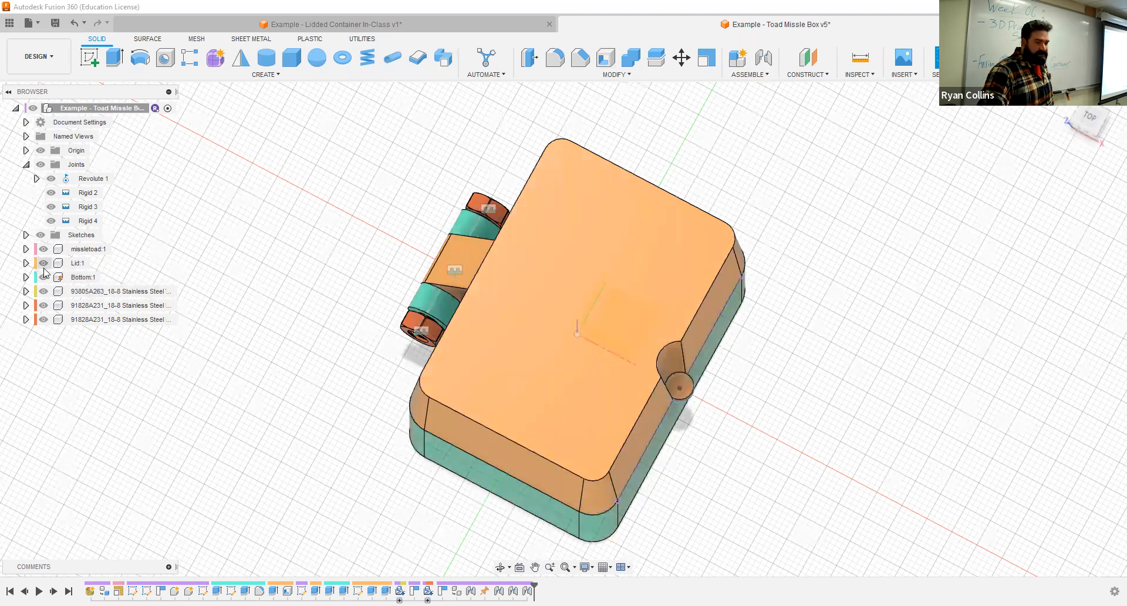
left_click(43, 263)
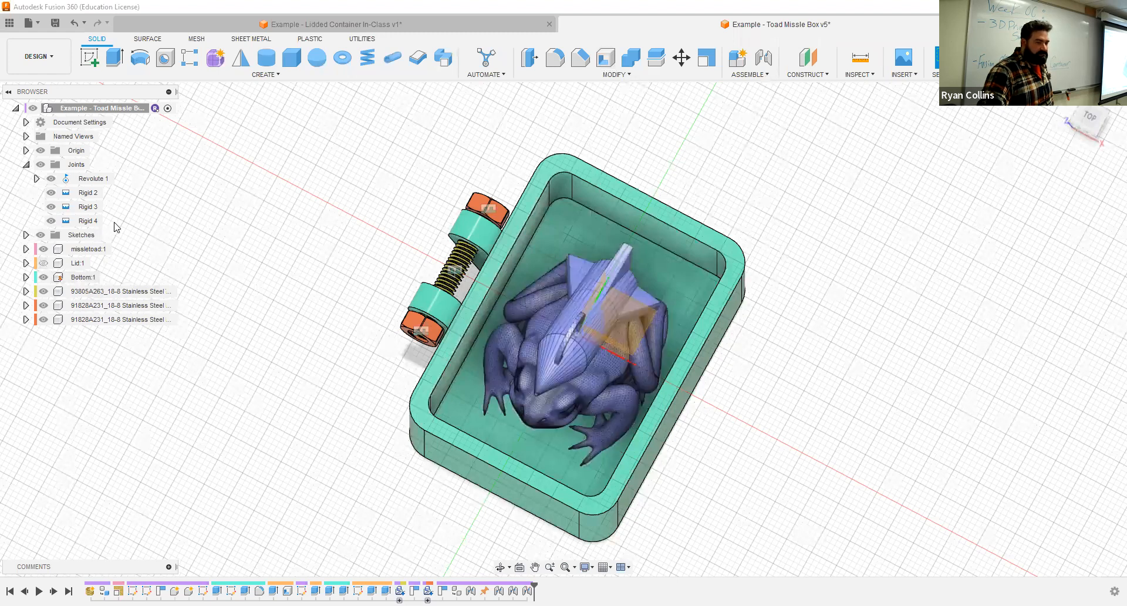
left_click(48, 264)
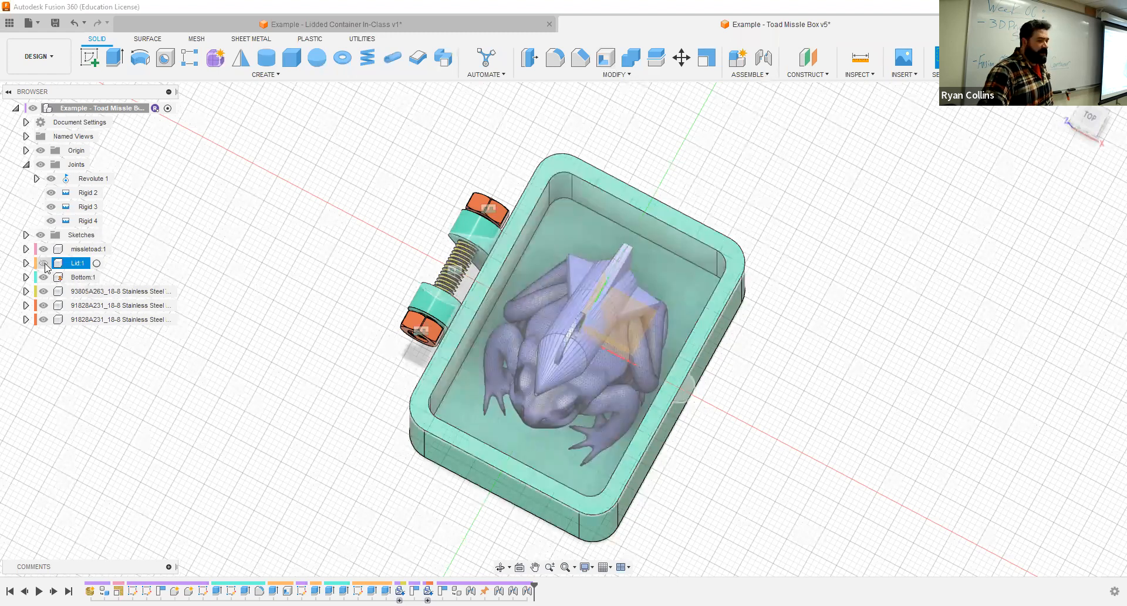
left_click(44, 263)
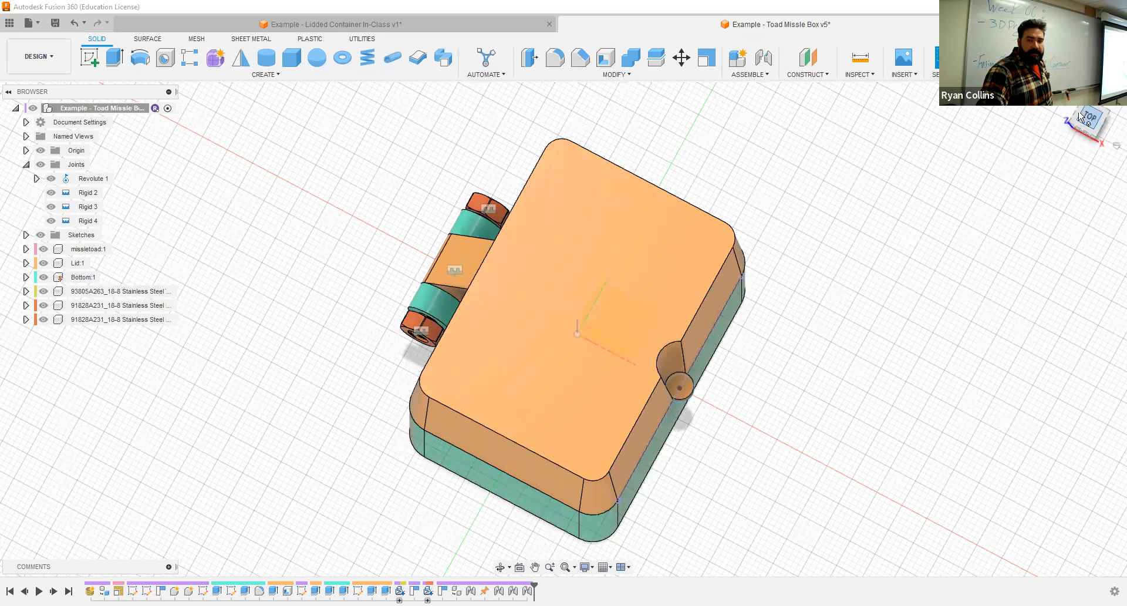
- Start a sketch on the Lid's top face and draw a 4 mm diameter circle centred on the origin
left_click(1065, 98)
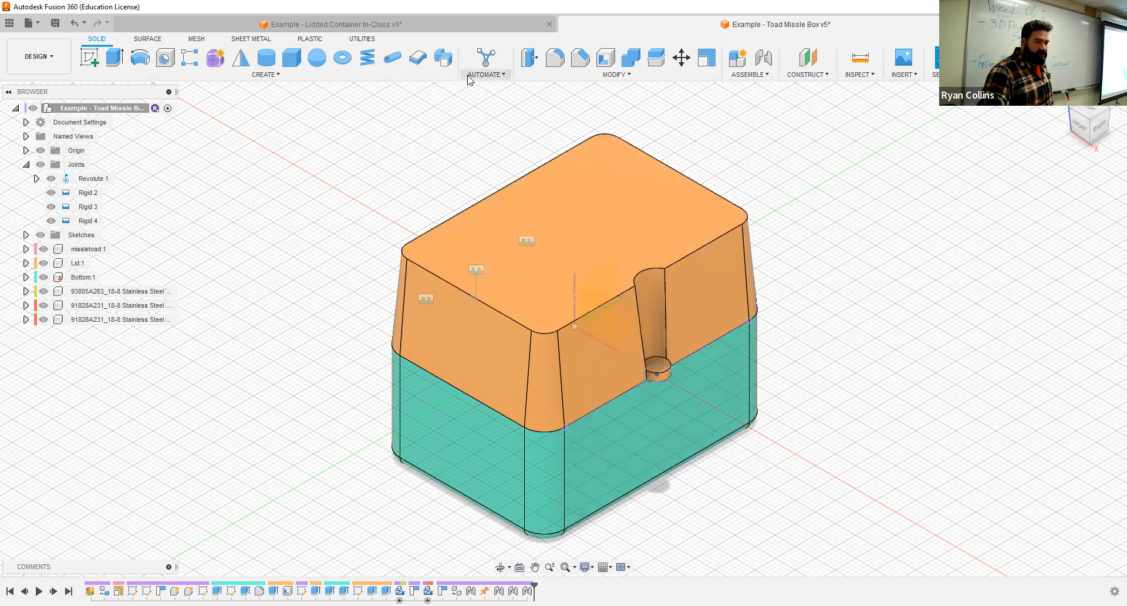
left_click(90, 59)
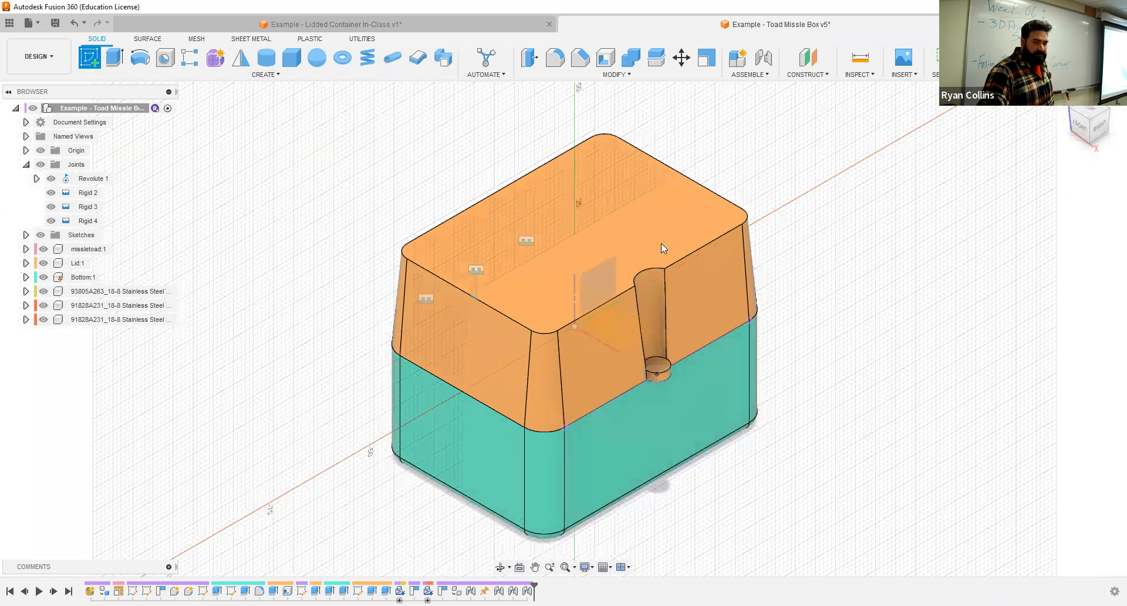
left_click(646, 210)
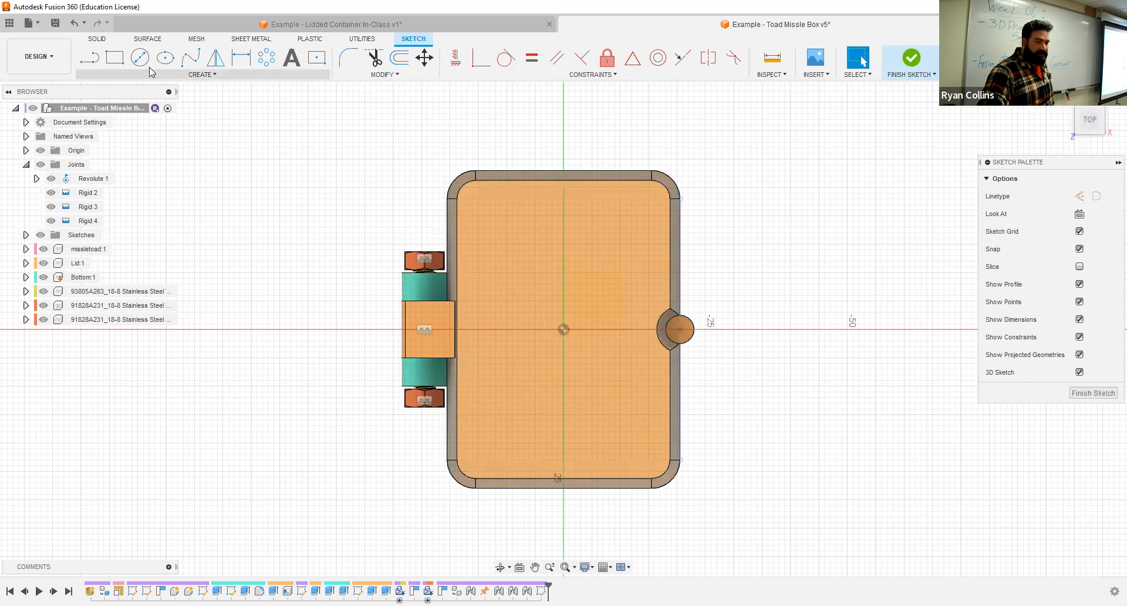
left_click(148, 63)
left_click(563, 330)
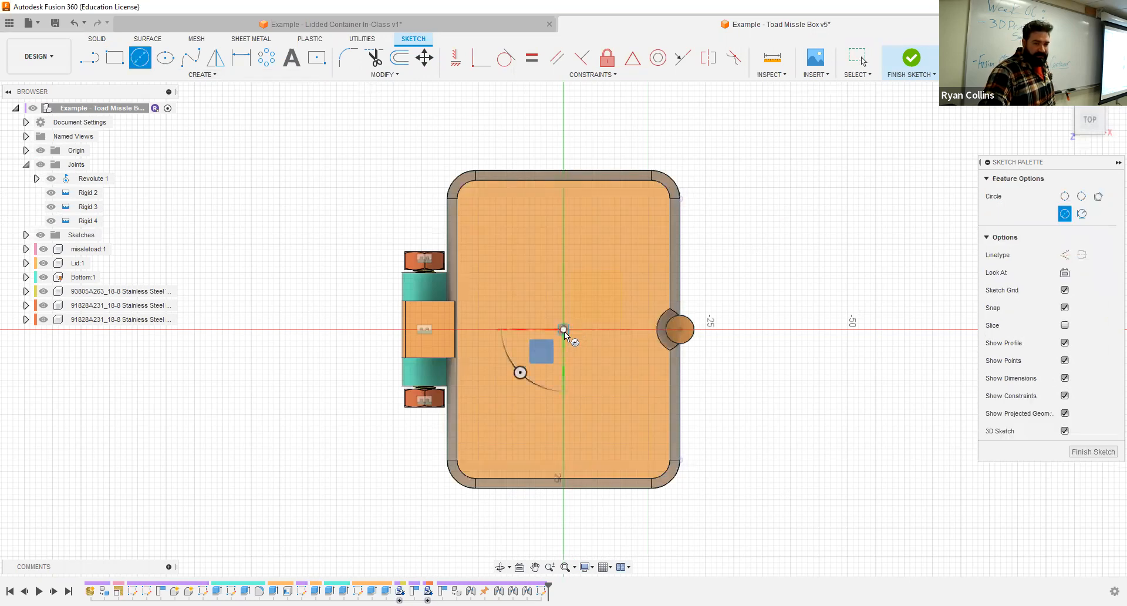
type("3")
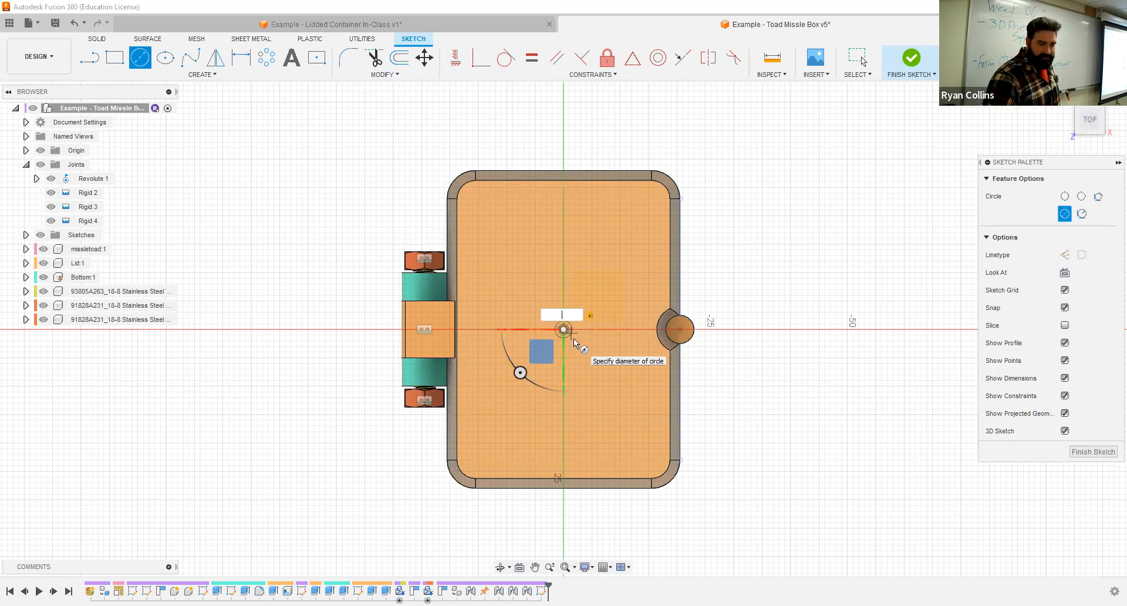
key("Return")
key("Escape")
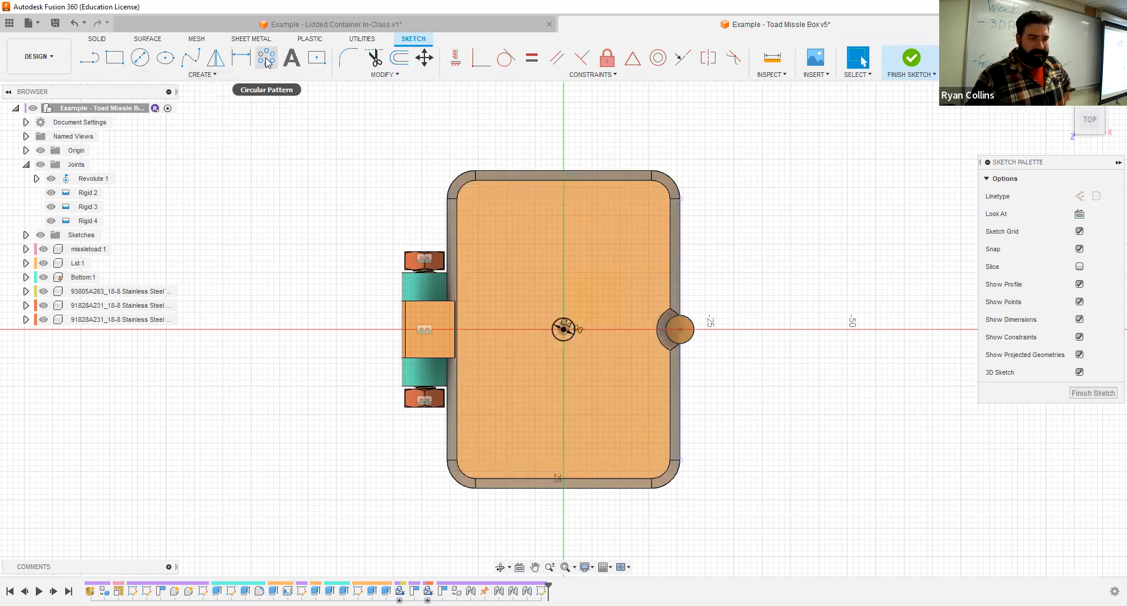
- Pattern the circle rectangularly with symmetric extents, 3 across the Lid over 7 mm and 4 along it over 13 mm, and finish the sketch
left_click(202, 75)
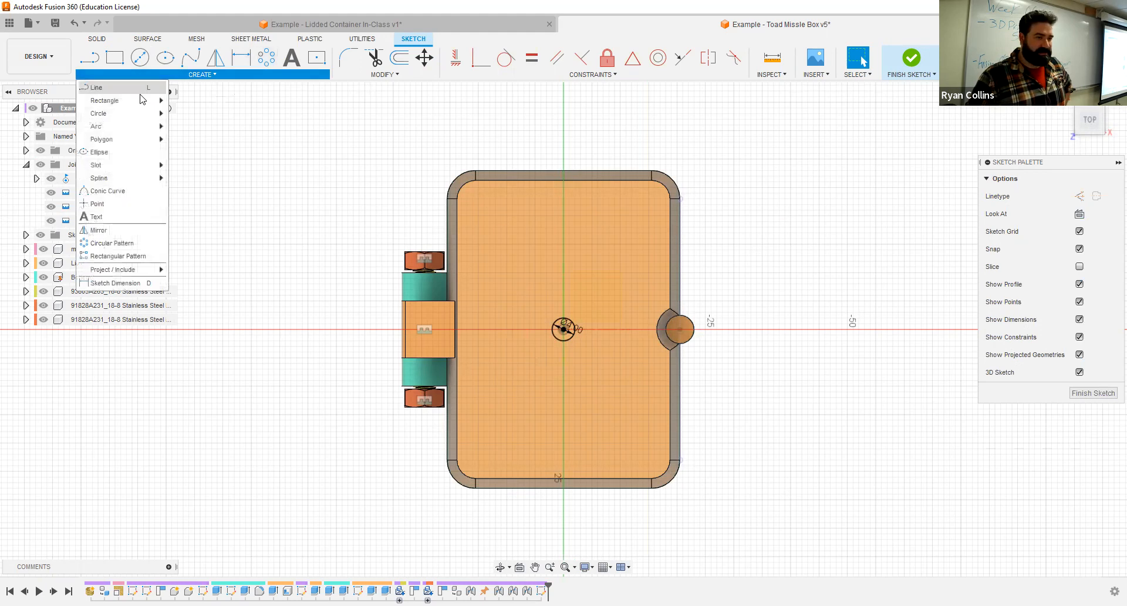
left_click(109, 256)
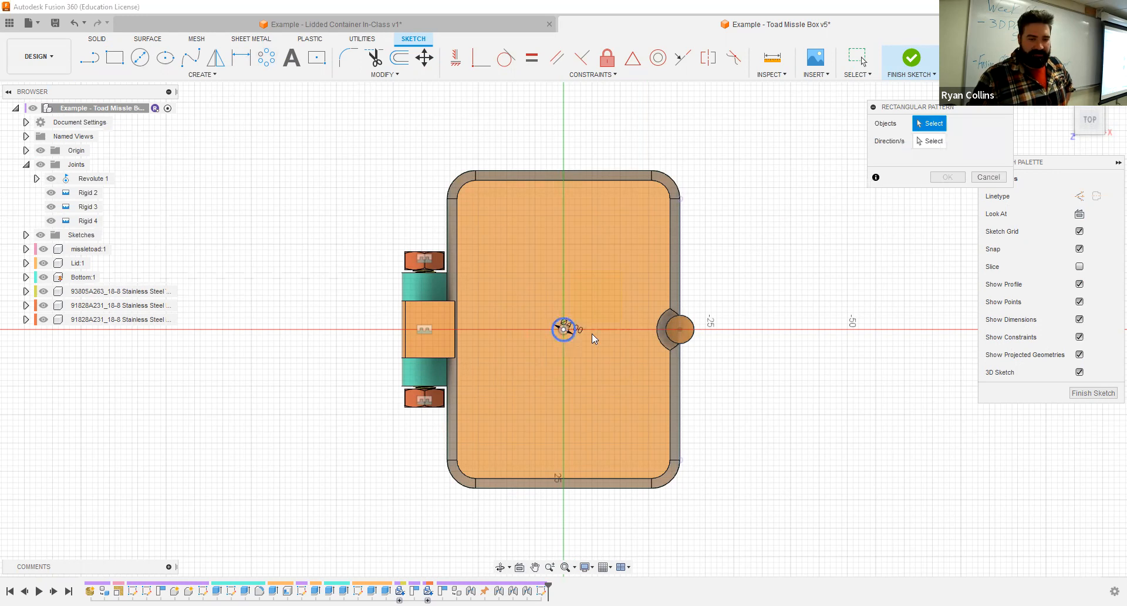
left_click(566, 340)
left_click_drag(564, 341, 568, 420)
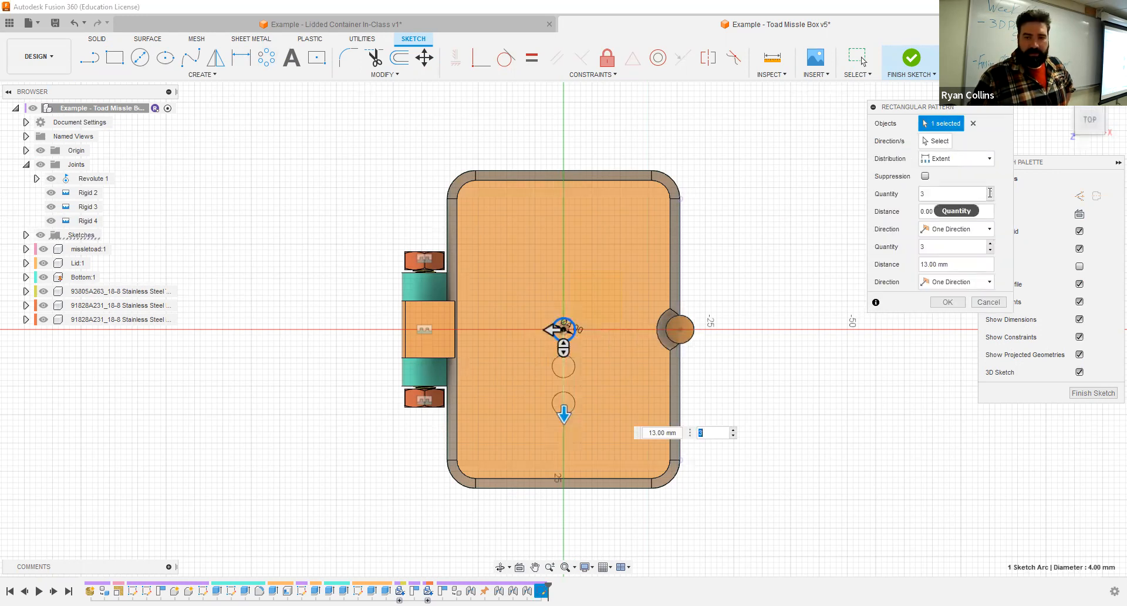
left_click(957, 230)
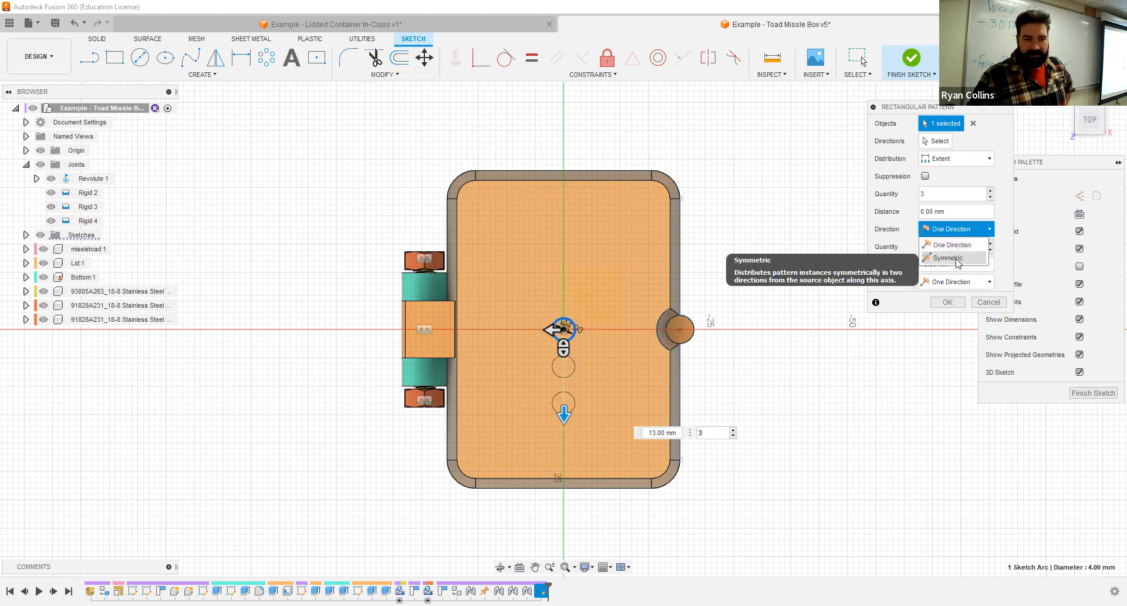
left_click(957, 258)
left_click(953, 281)
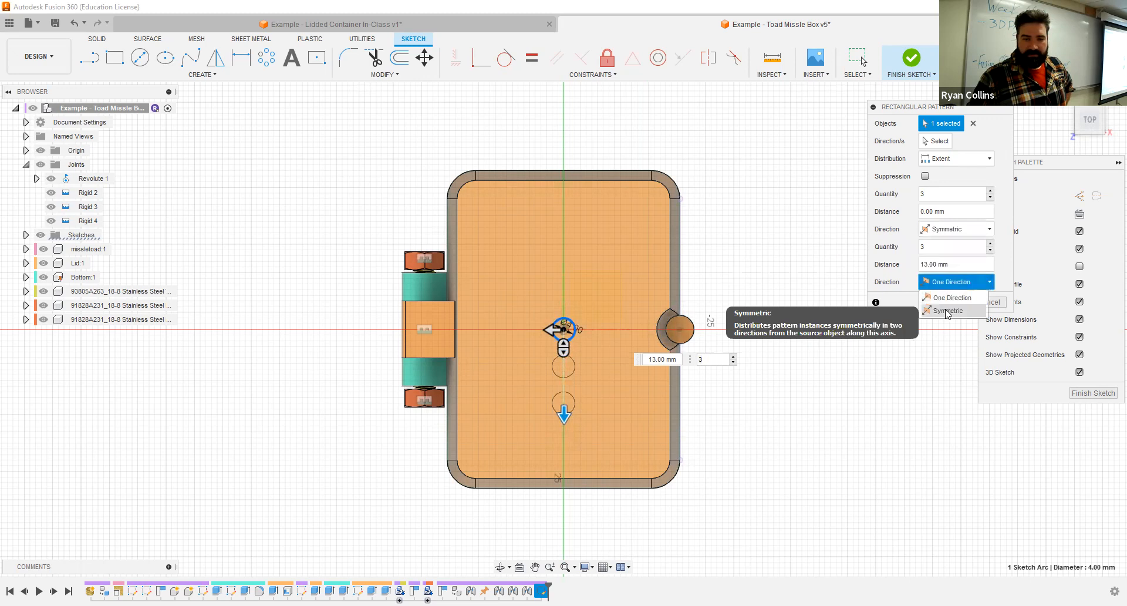
left_click_drag(568, 357, 512, 329)
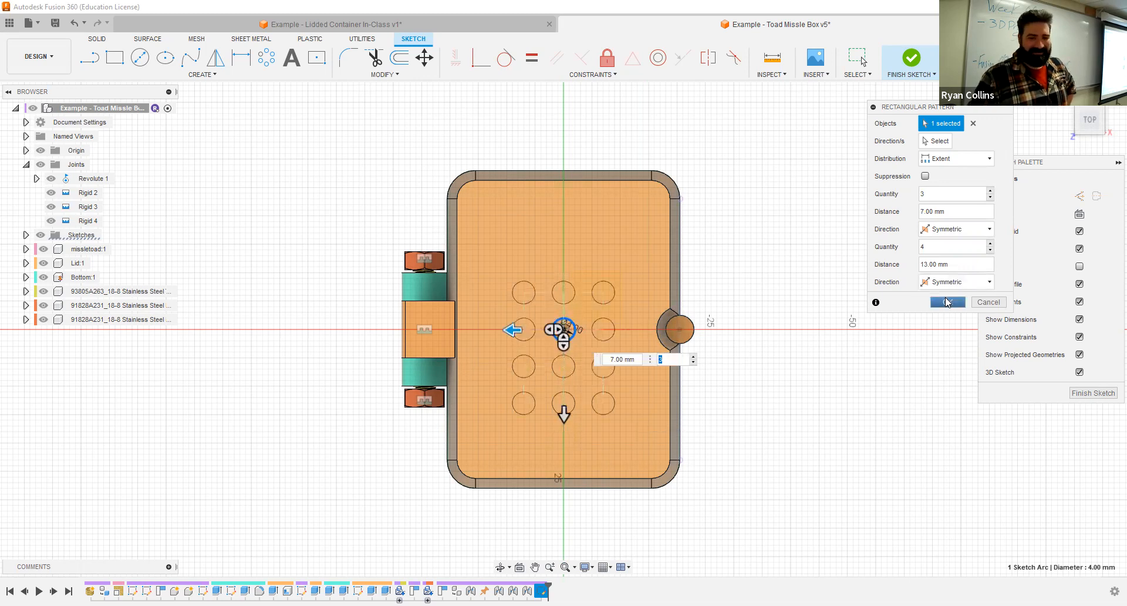
left_click(934, 55)
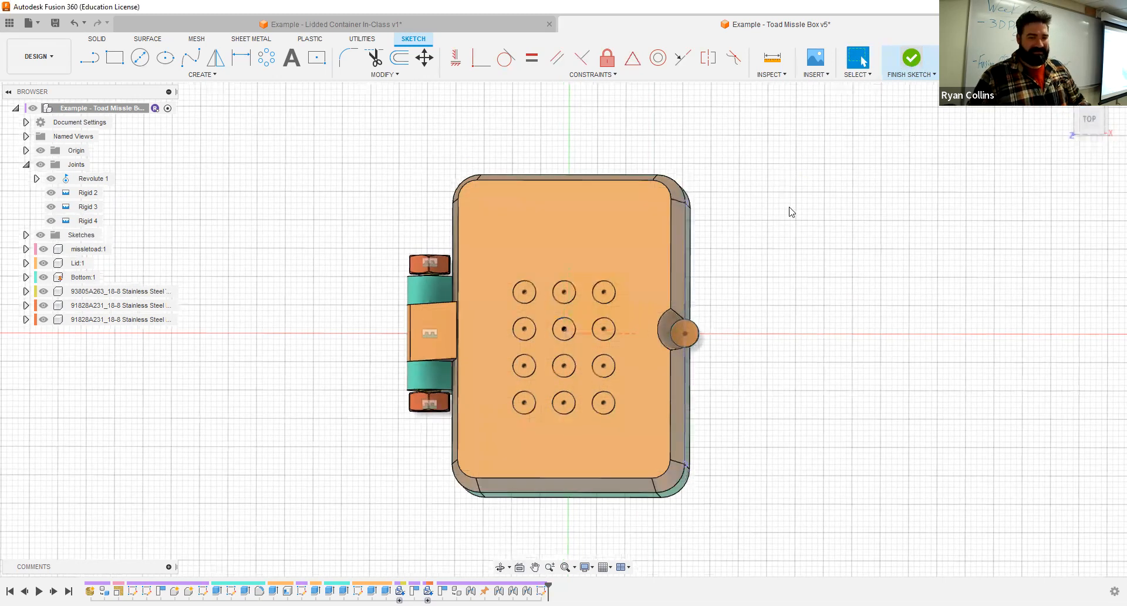
- Extrude-cut the twelve circles to the Lid's inner top face, hiding the Bottom to select that face and showing it again after the cut
left_click(117, 56)
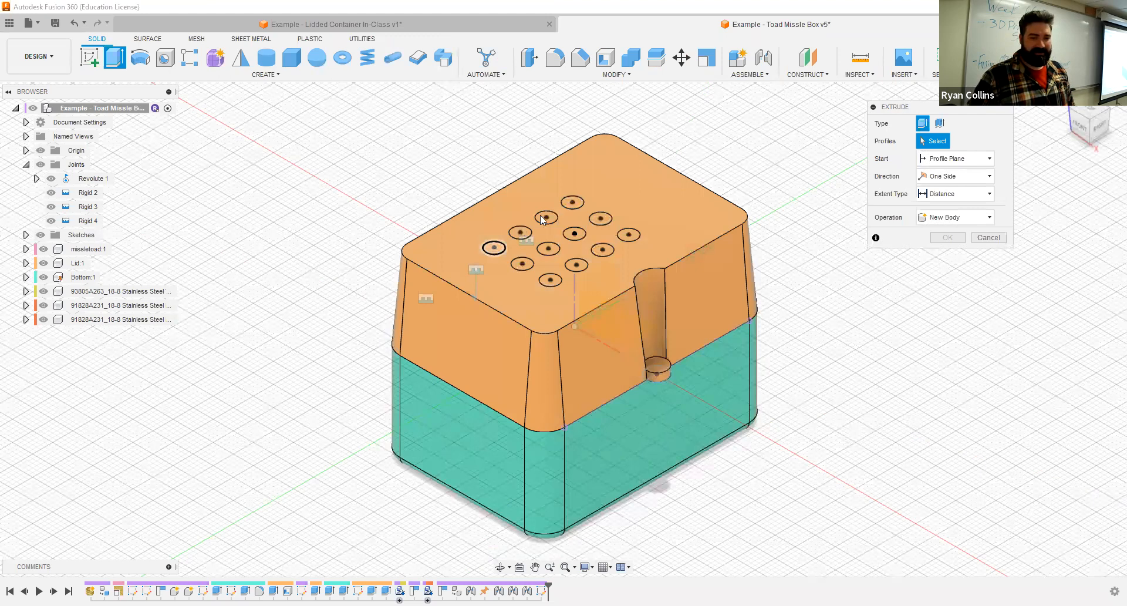
left_click(575, 199)
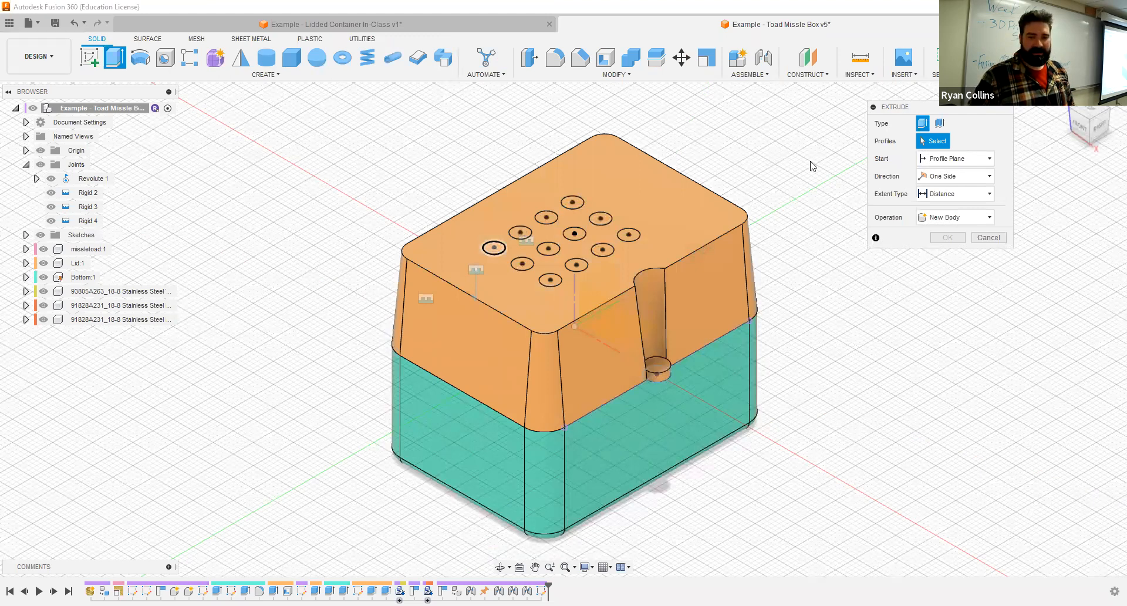
left_click(484, 202)
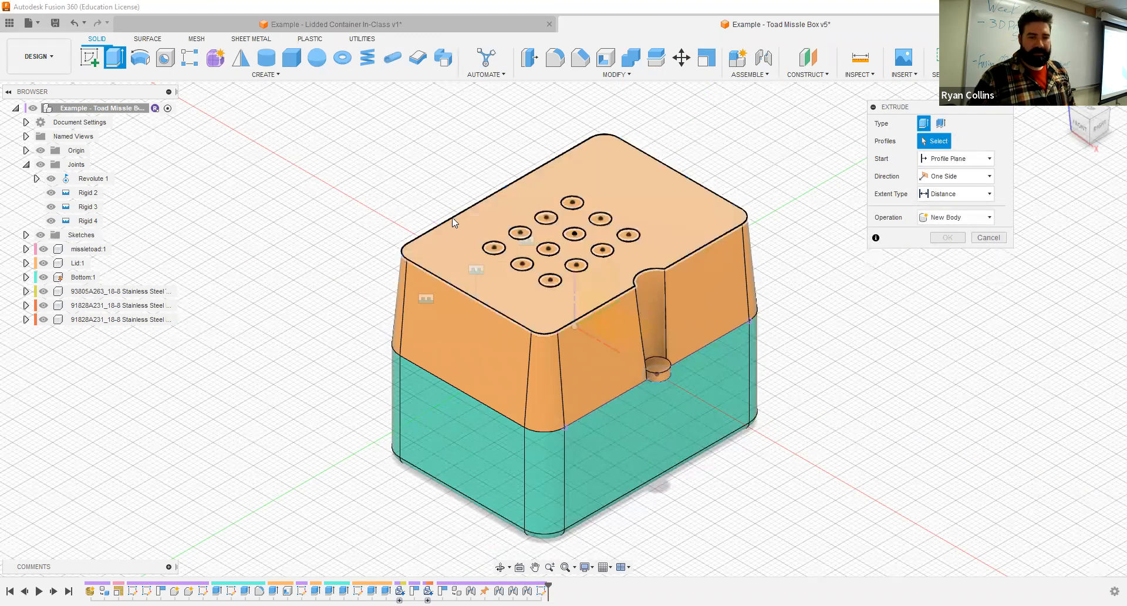
left_click_drag(428, 171, 667, 305)
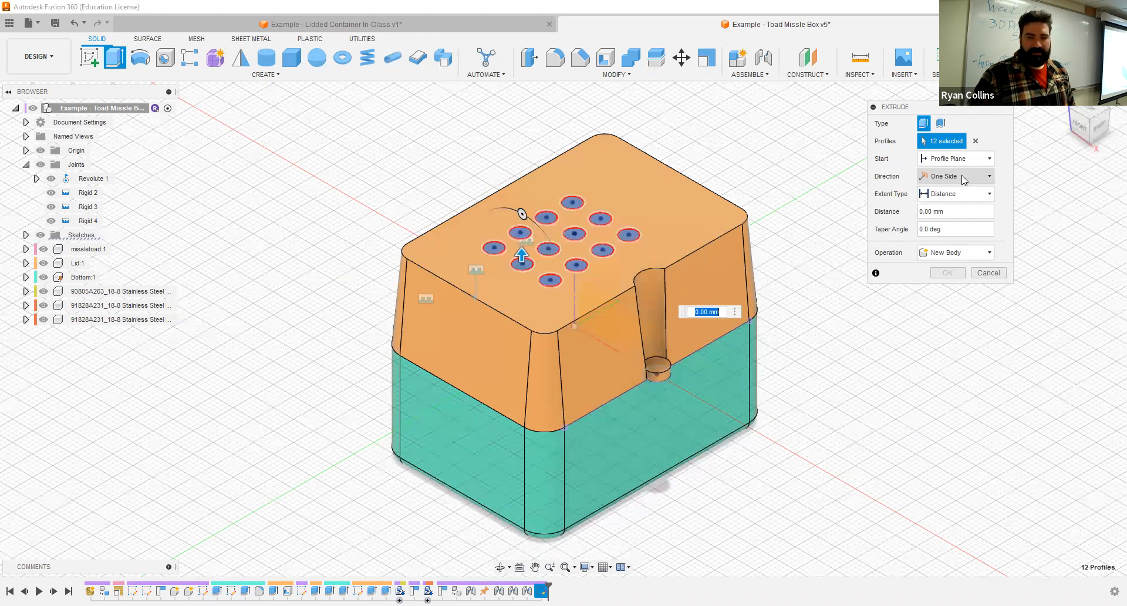
left_click(958, 192)
left_click(945, 222)
middle_click_drag(733, 360, 131, 251, "shift")
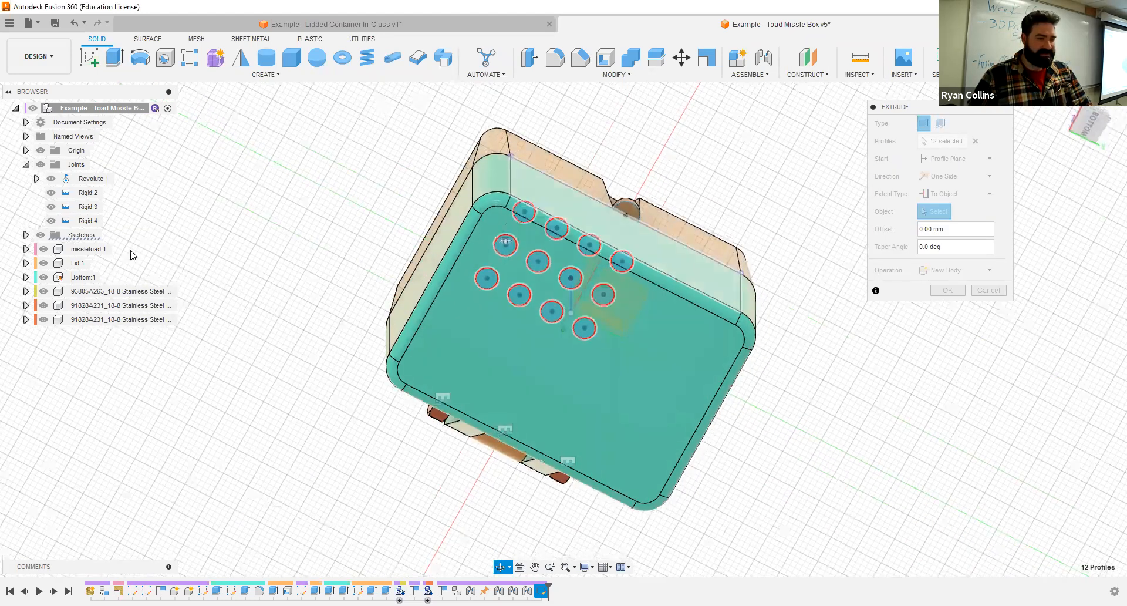
left_click(44, 277)
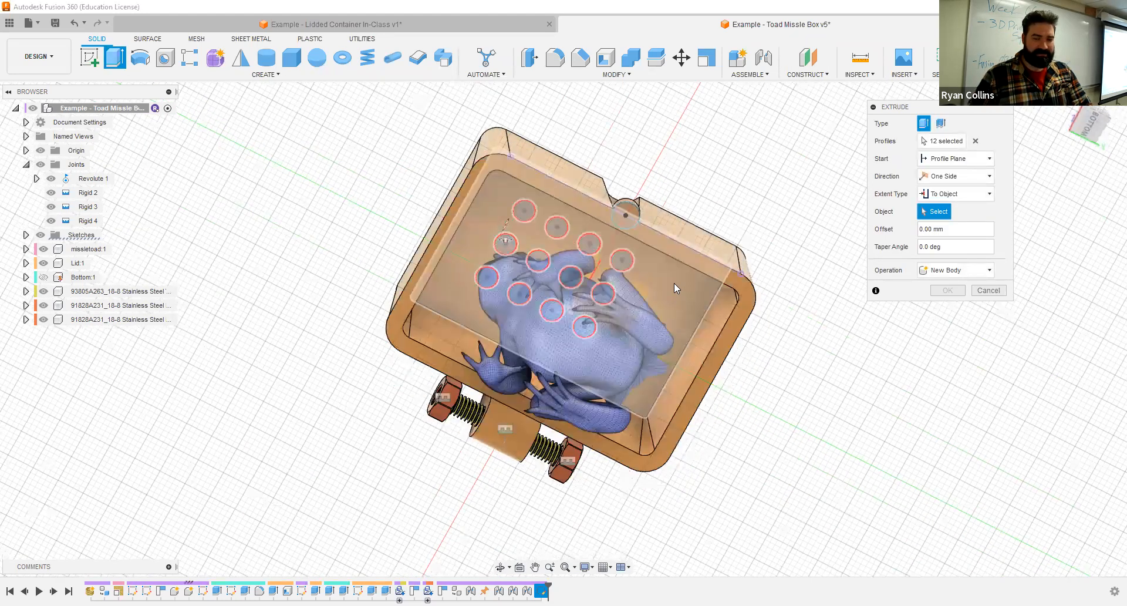
left_click(674, 283)
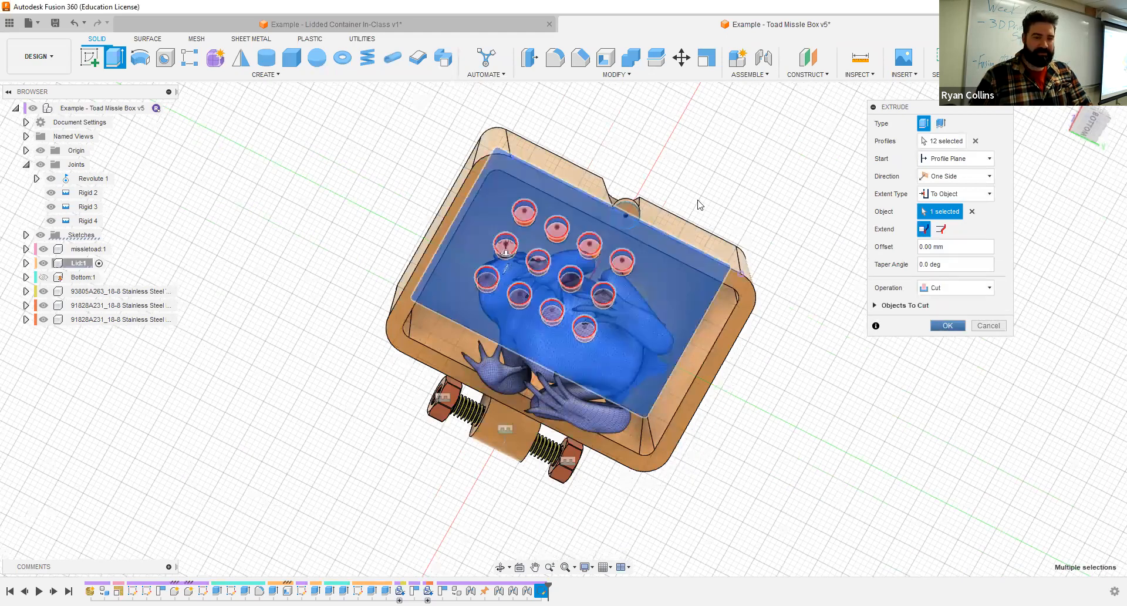
middle_click_drag(693, 293, 692, 369, "shift")
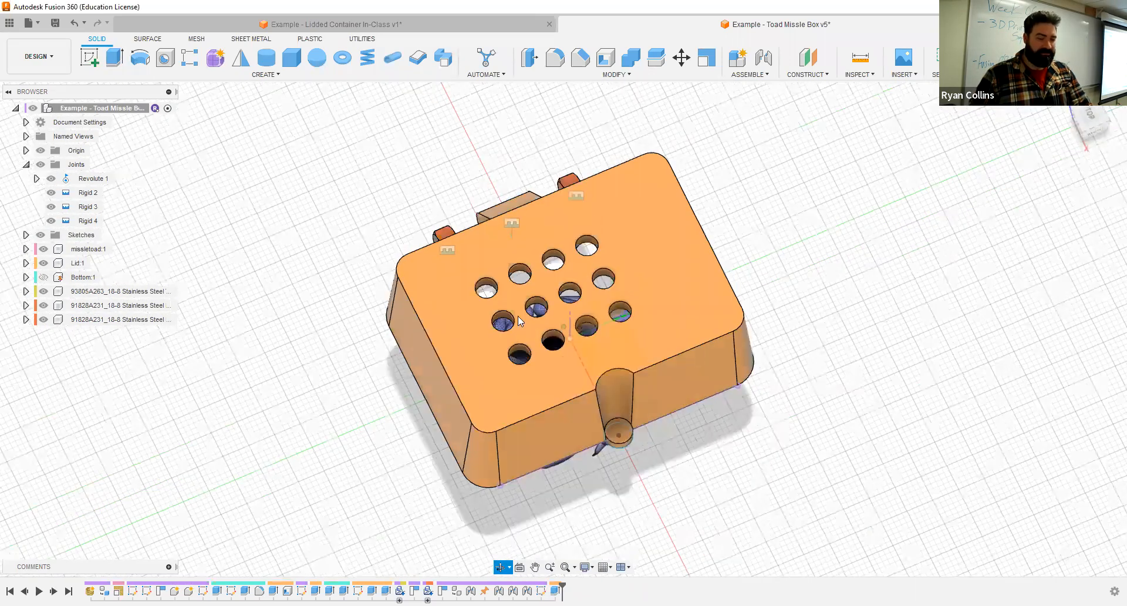
left_click(43, 277)
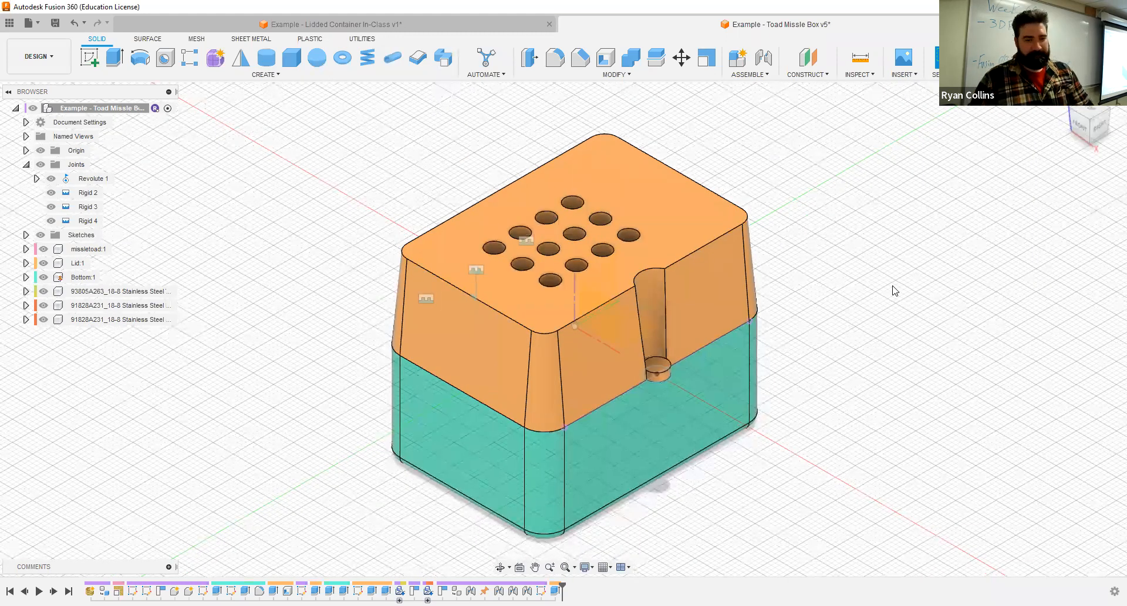
- Save the design with the version description "DONE!"
key("ctrl+s")
type("DONE!")
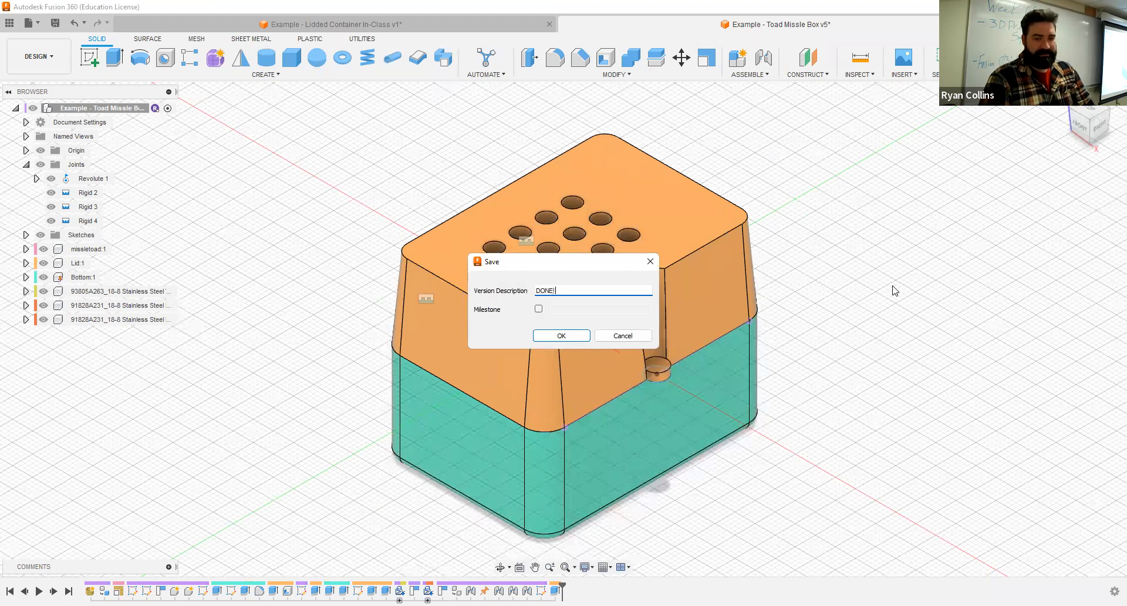
key("Return")
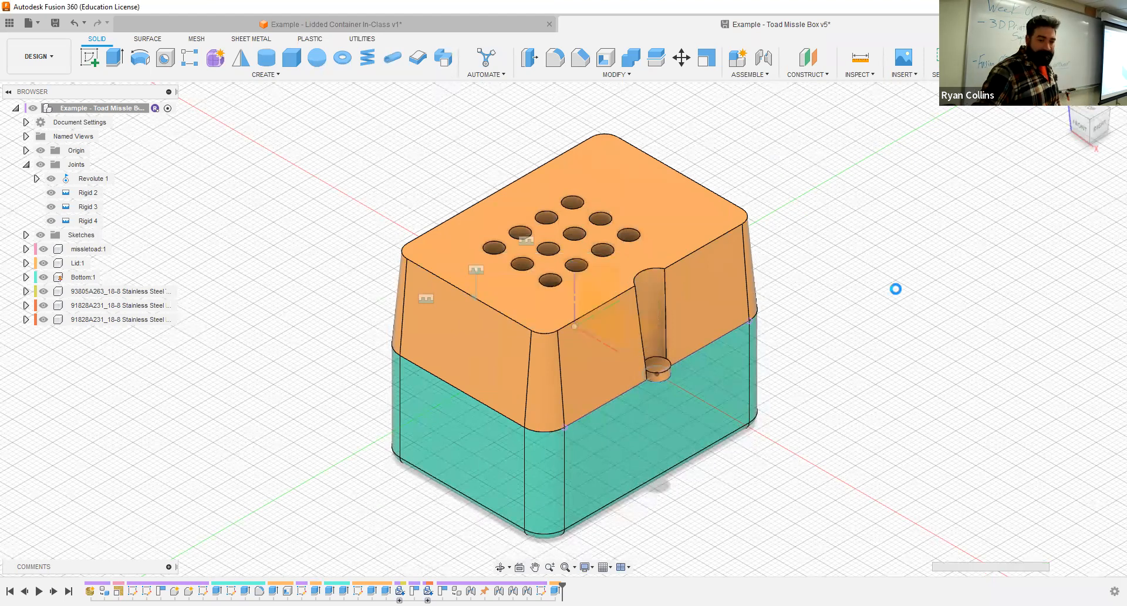